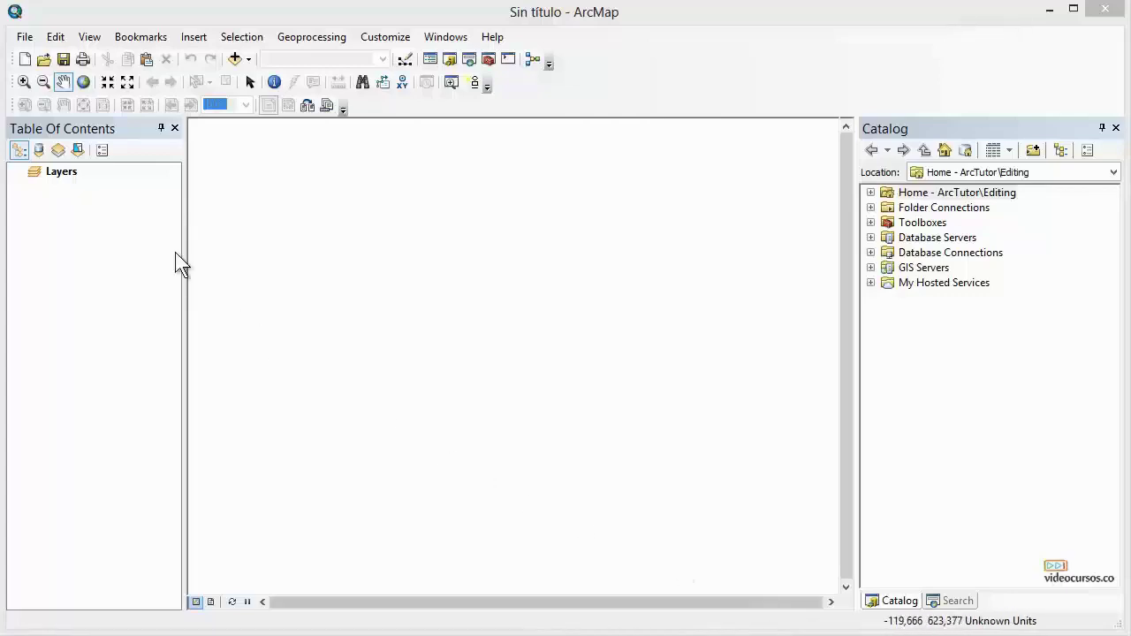
- Open the map document Exercise1.mxd from the Editing folder
click(47, 56)
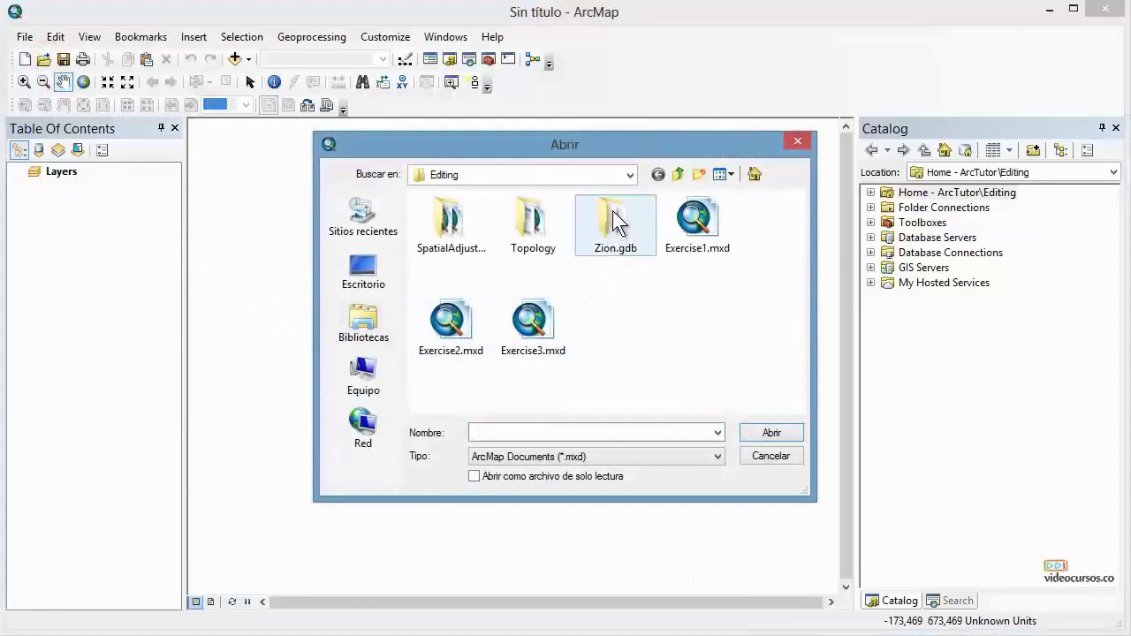
click(695, 223)
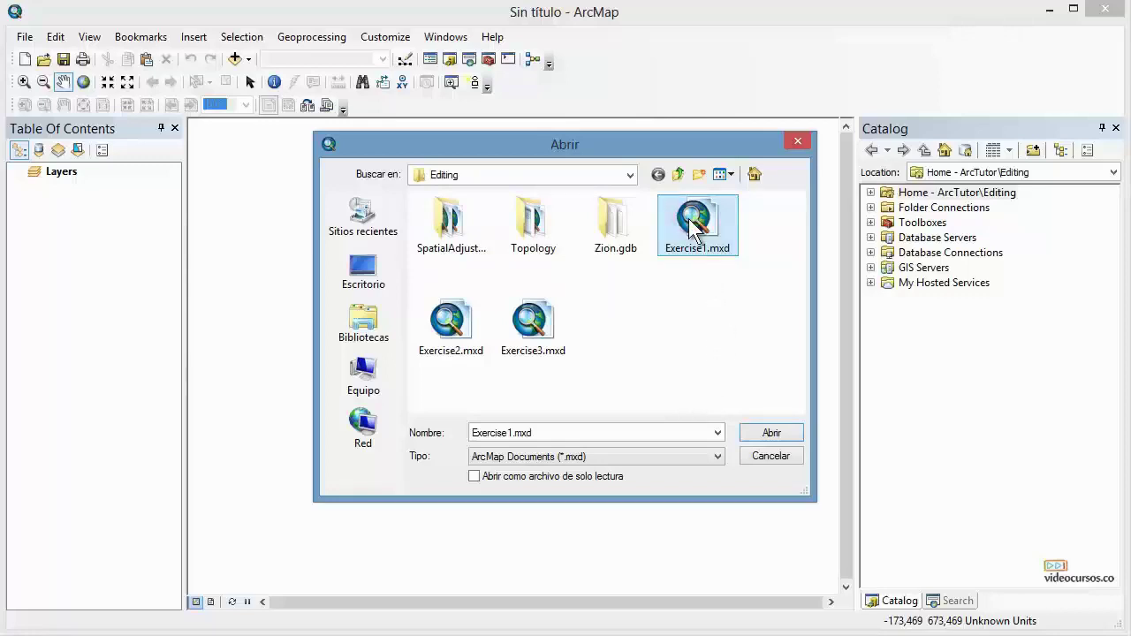
click(793, 431)
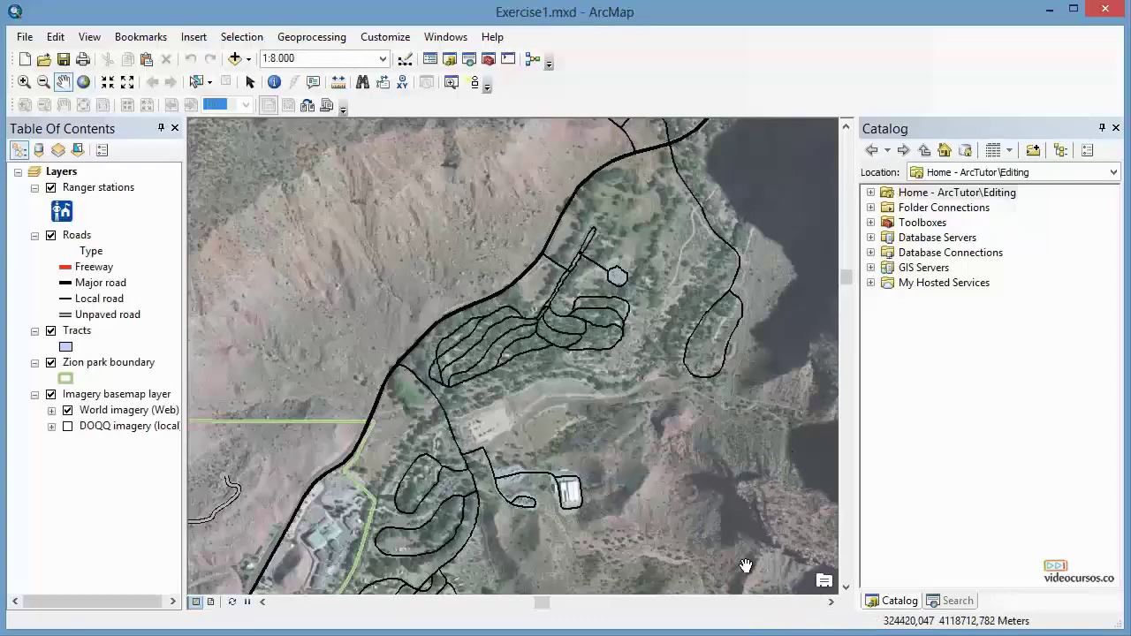
click(831, 602)
click(831, 602)
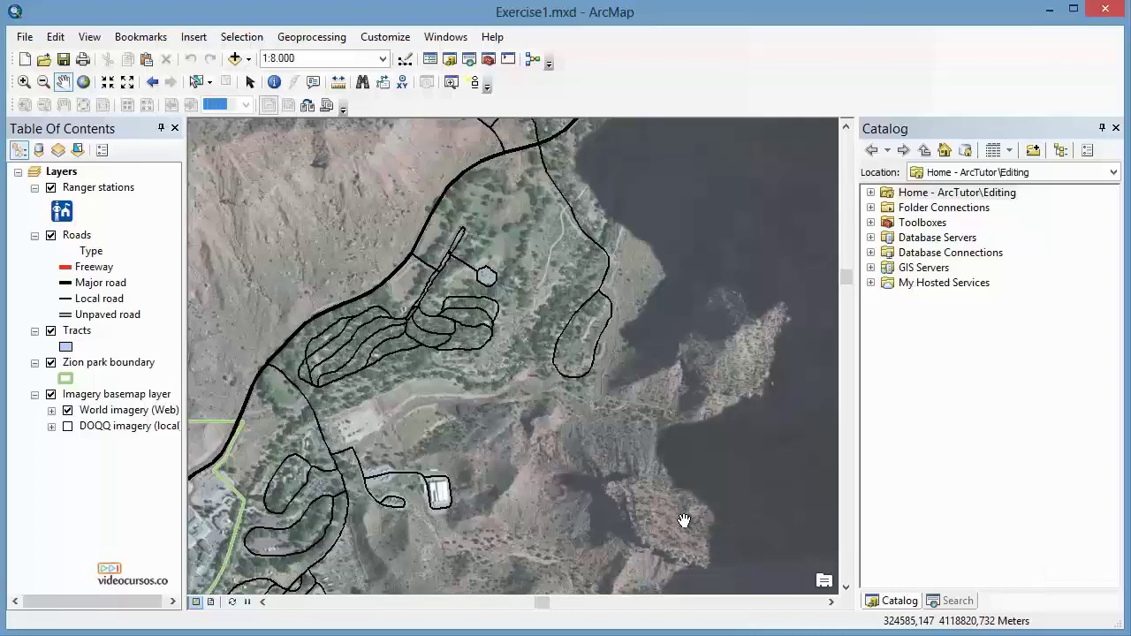
click(118, 432)
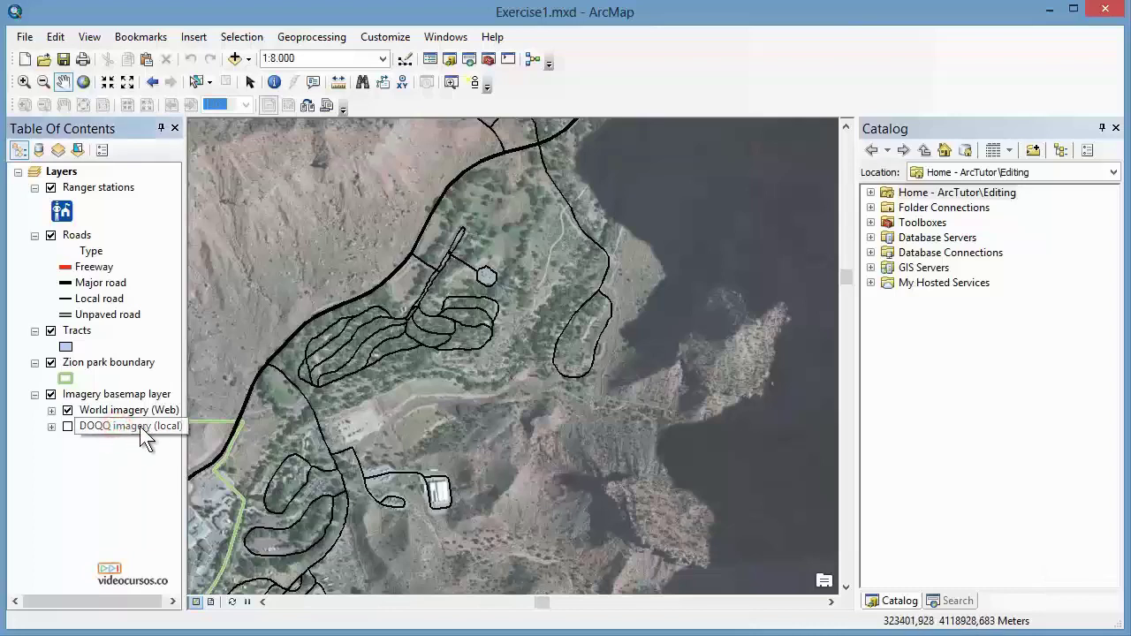
click(139, 426)
click(138, 411)
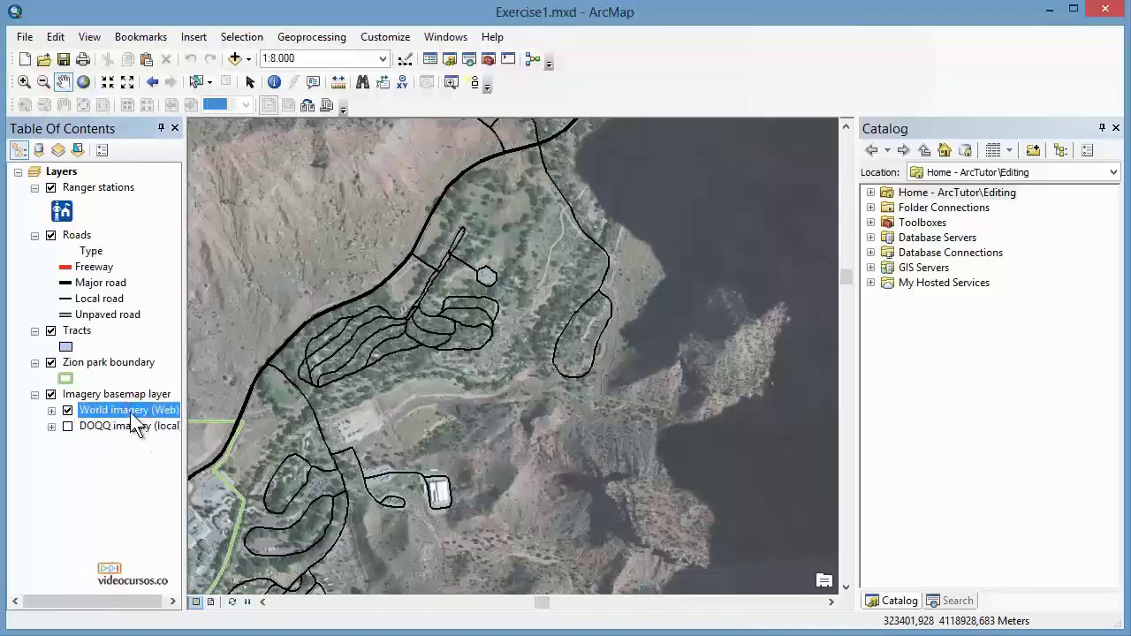
click(127, 462)
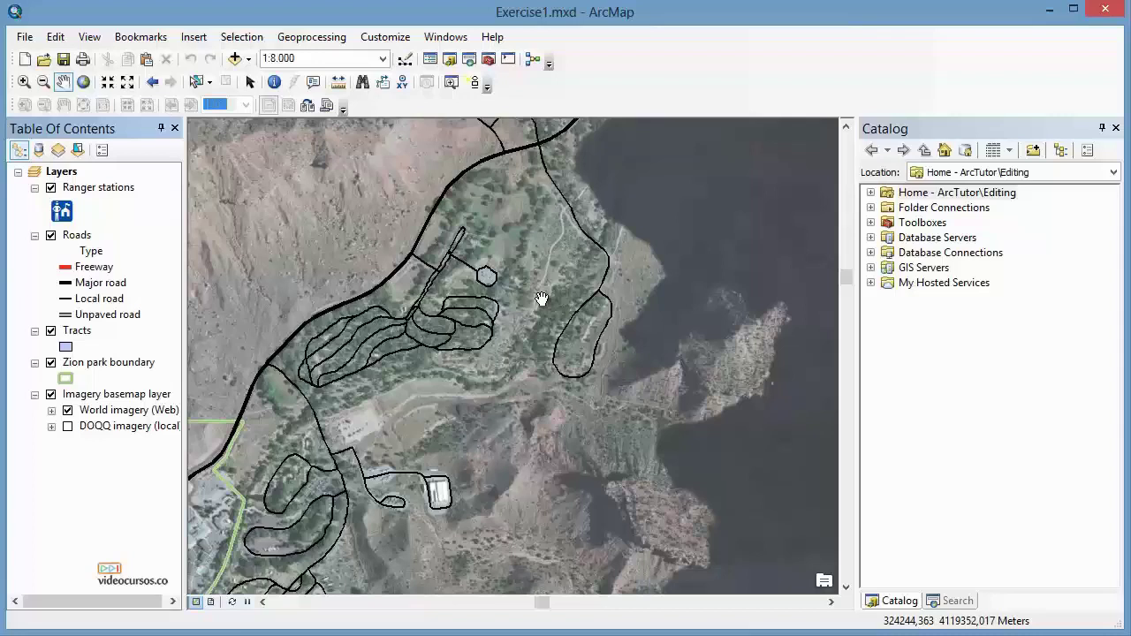
- Go to the Visitor center bookmark and start an edit session
click(142, 37)
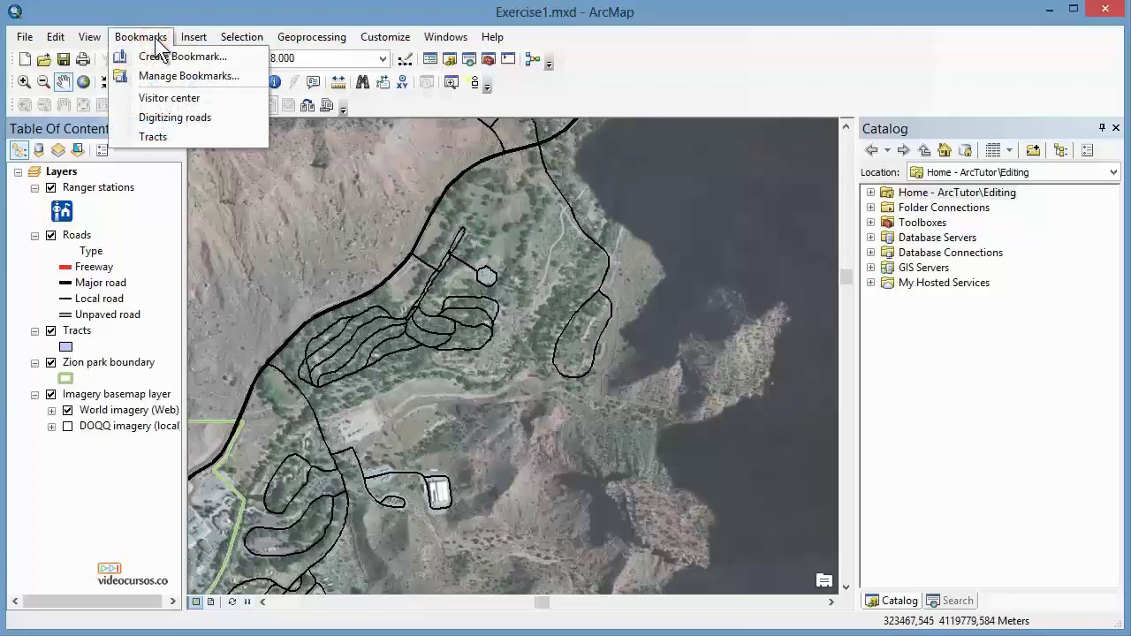
click(212, 98)
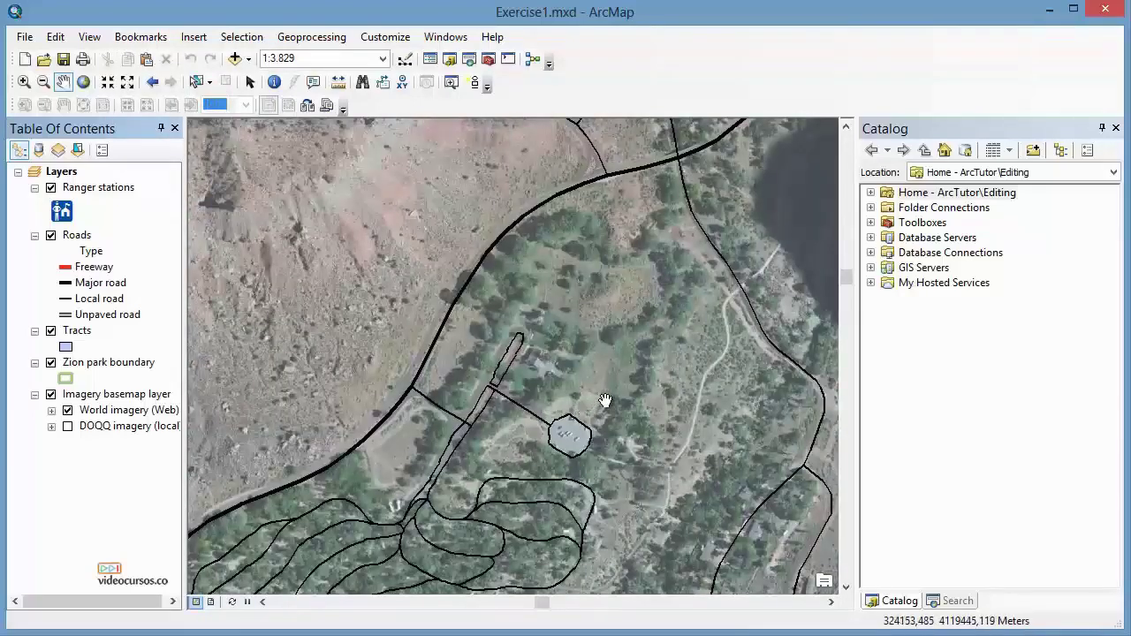
click(405, 58)
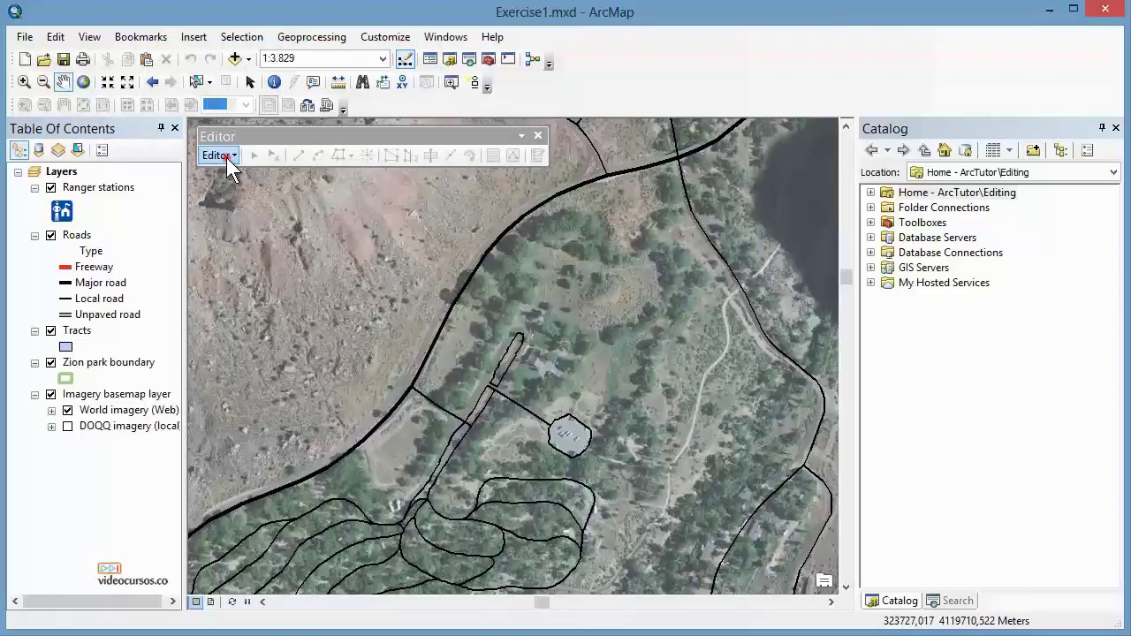
click(226, 157)
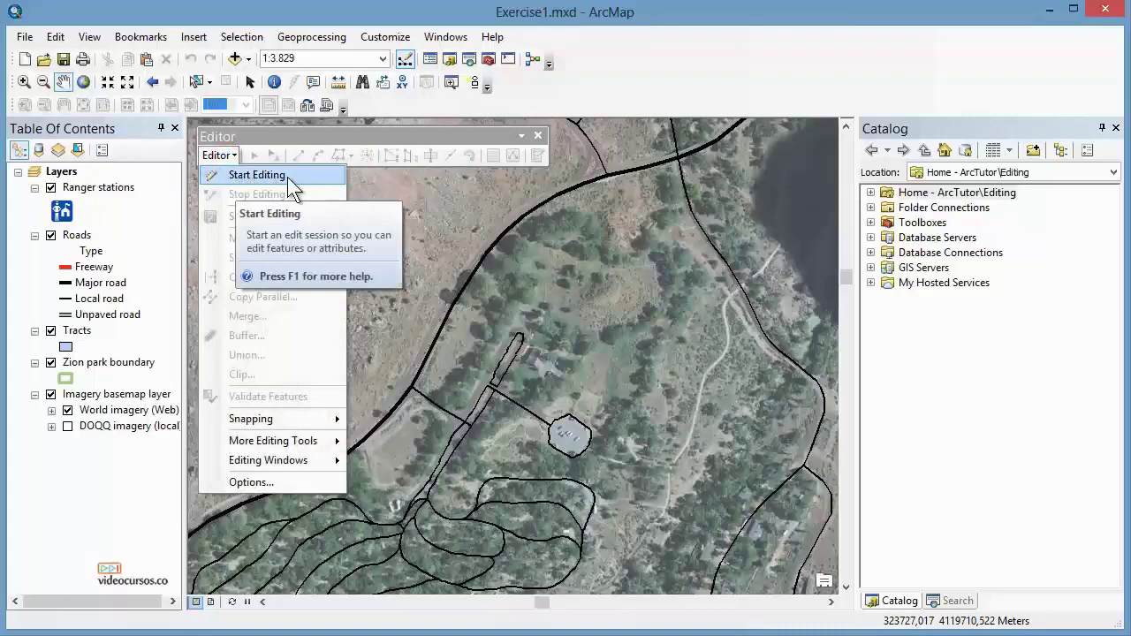
click(288, 175)
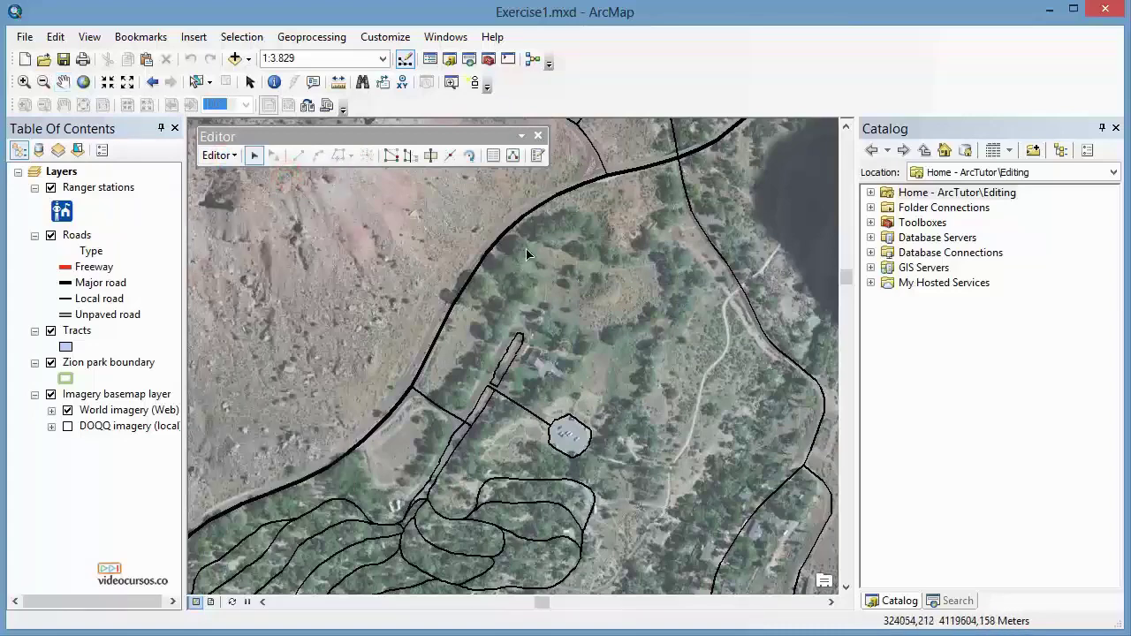
- Create a Ranger stations point feature on the visitor center building, just east of the narrow road loop's northern tip
click(537, 157)
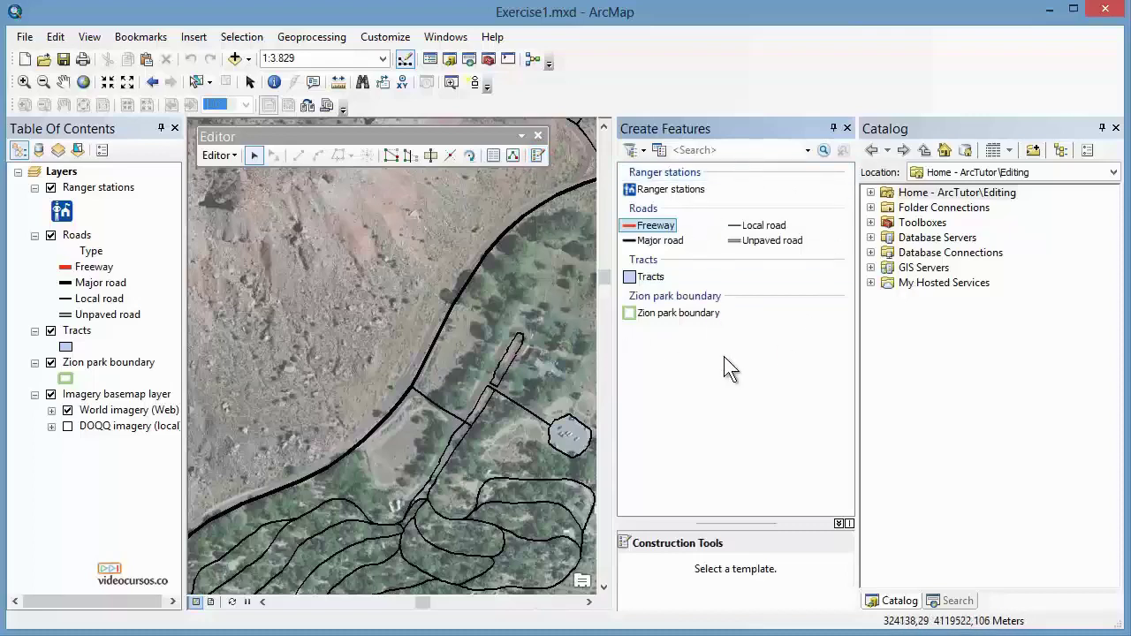
click(683, 195)
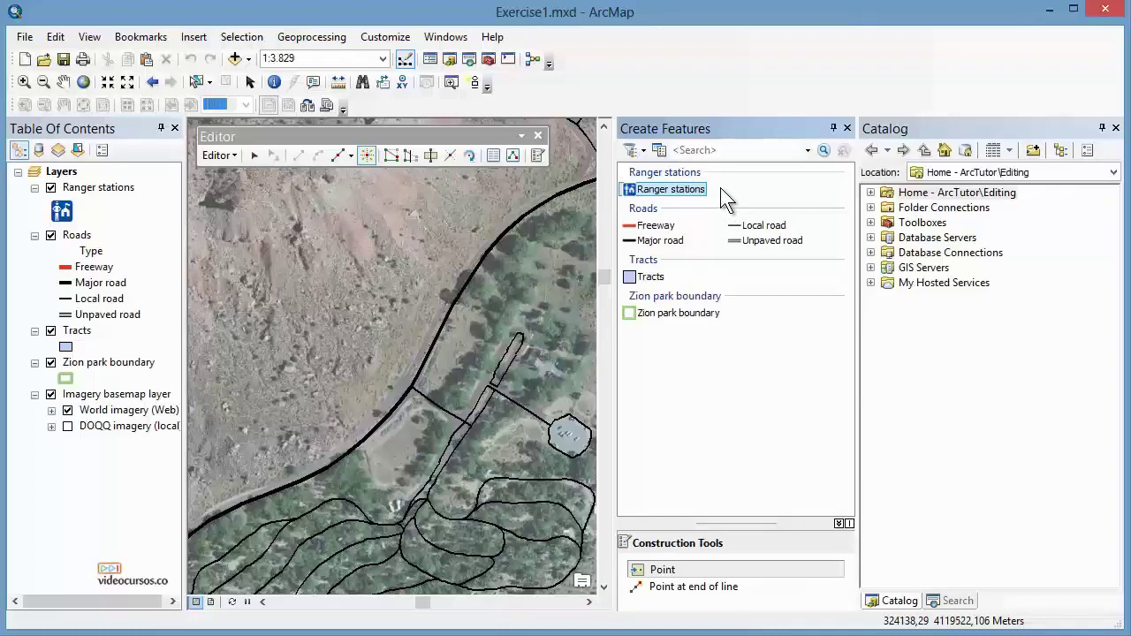
click(663, 575)
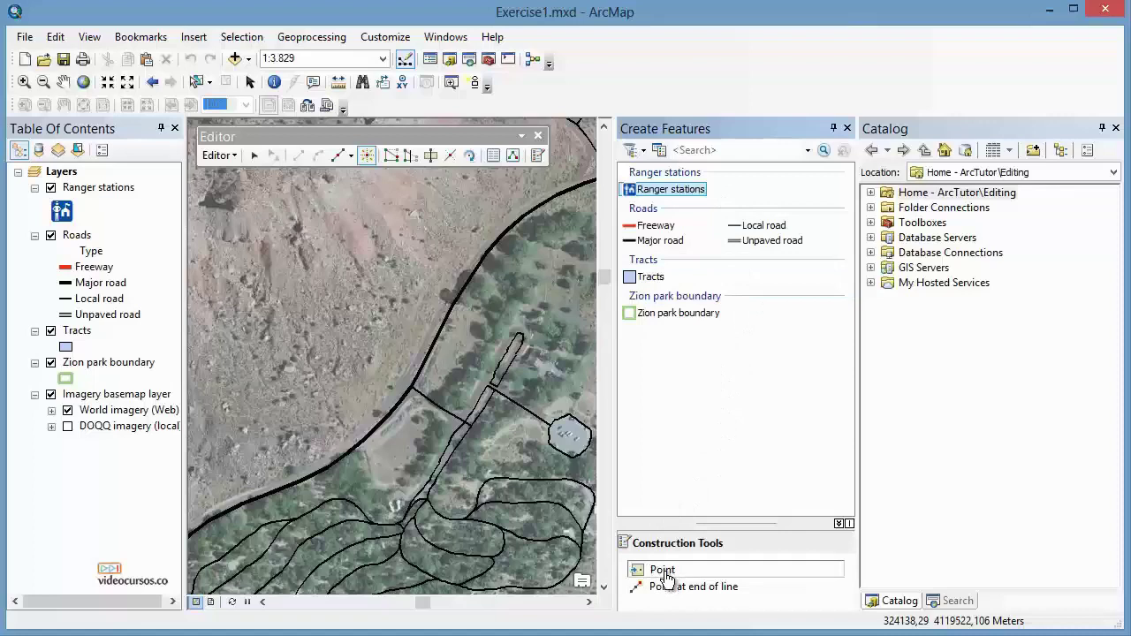
click(667, 575)
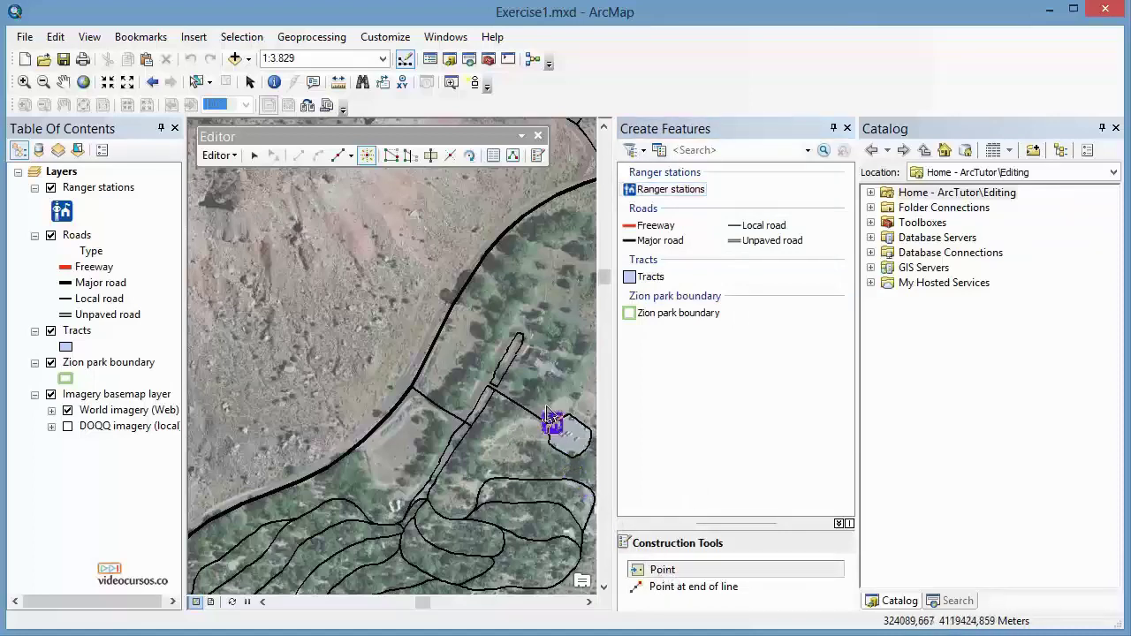
click(541, 367)
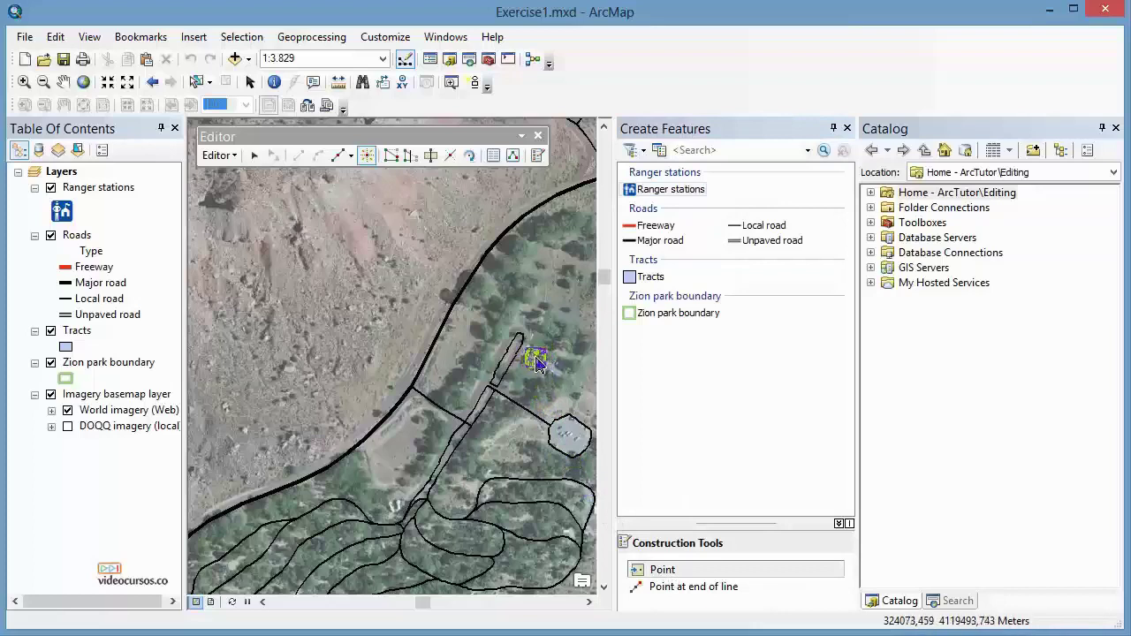
click(537, 361)
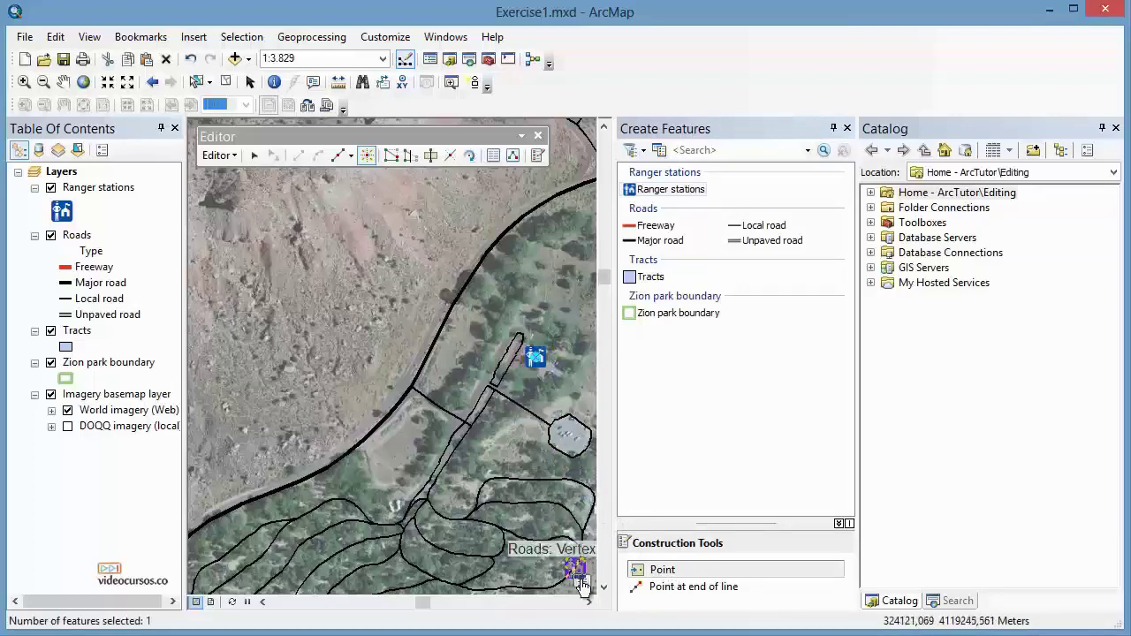
- Set the new ranger station's Location attribute to "Centro de Visitantes" and close its attributes
click(588, 602)
click(588, 602)
click(588, 602)
click(587, 602)
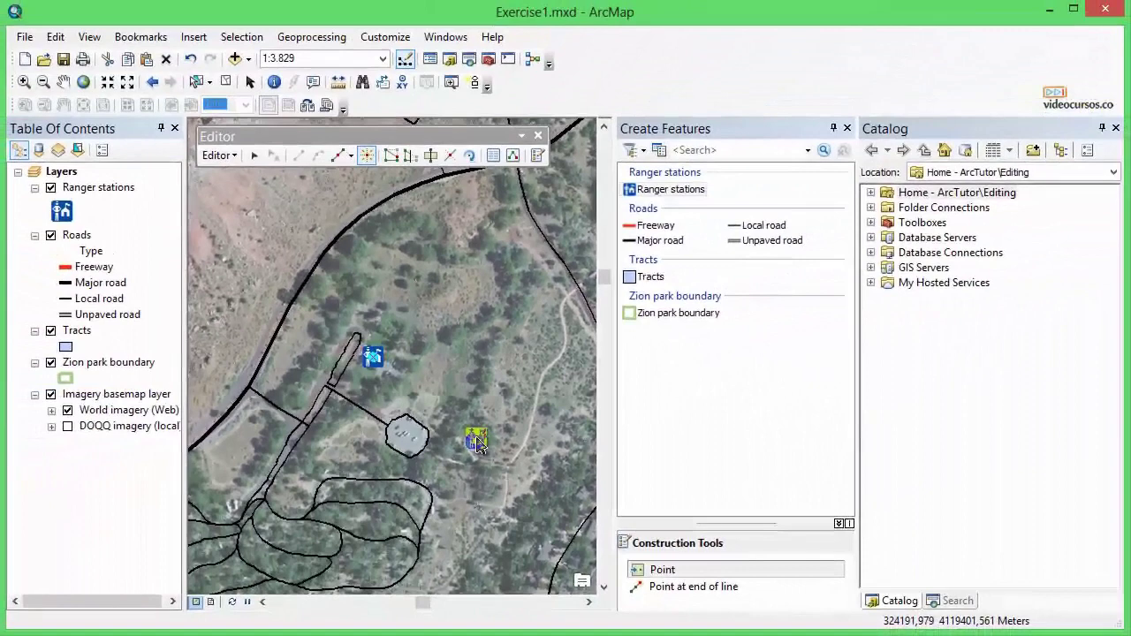
click(495, 158)
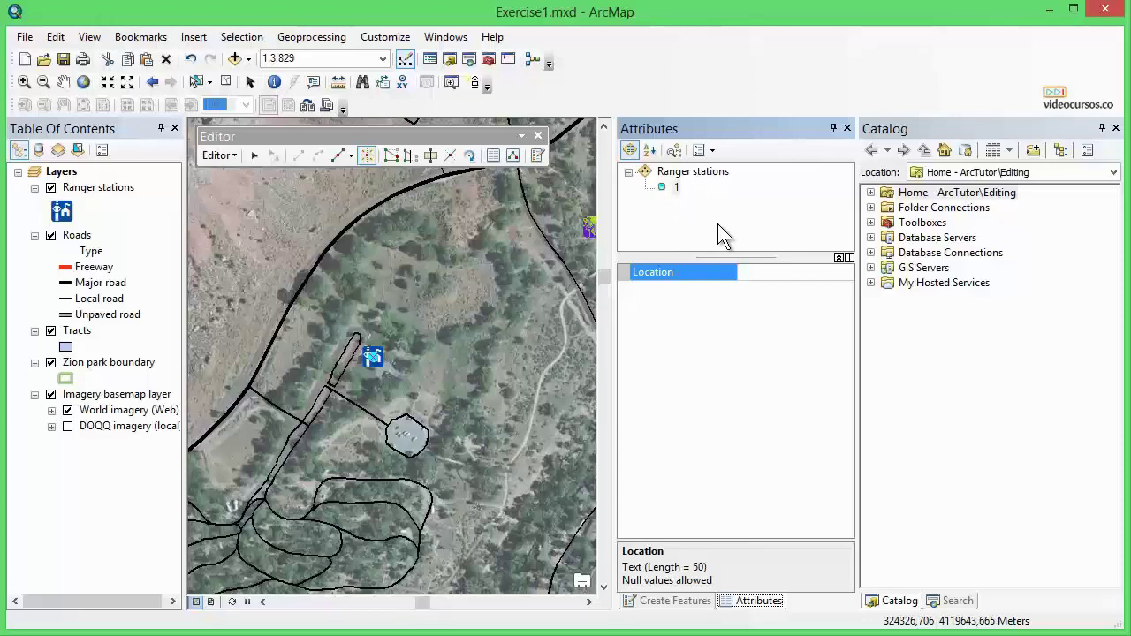
click(759, 271)
text(Centro de Visitantes)
key(Return)
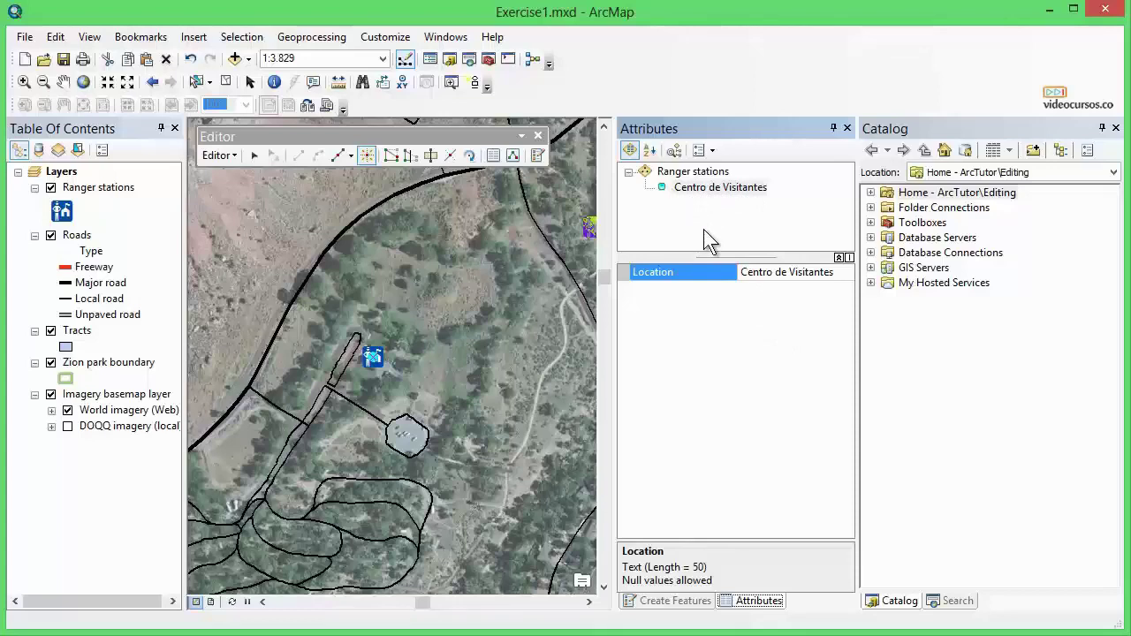
click(847, 129)
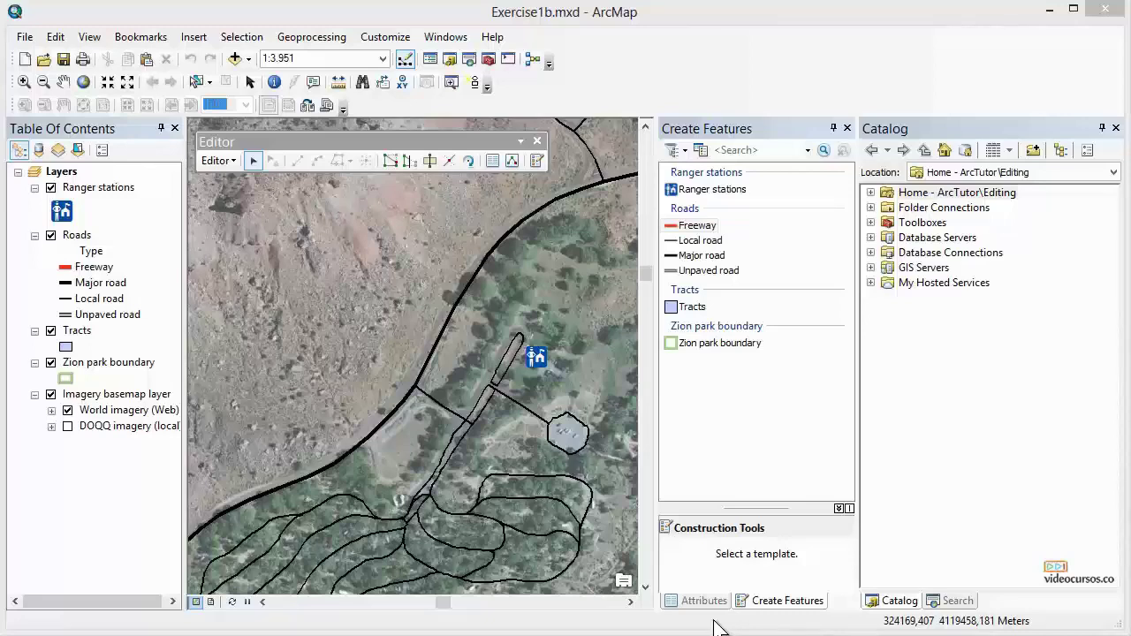
- Go to the Digitizing roads bookmark at about 1:4,000 scale and display the Snapping toolbar
click(141, 37)
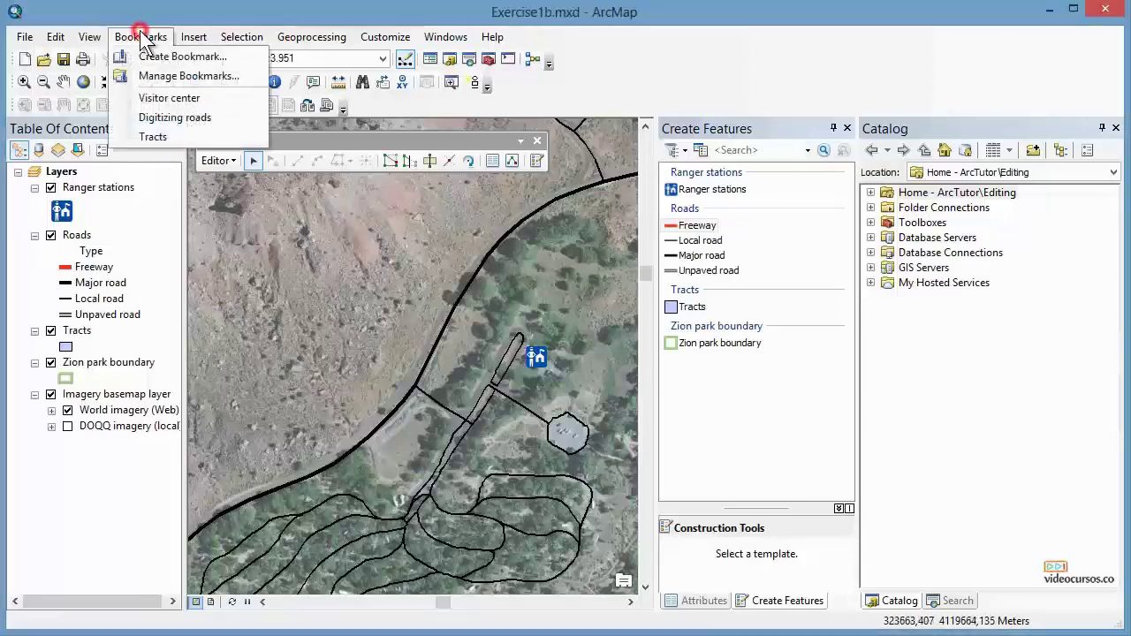
click(173, 117)
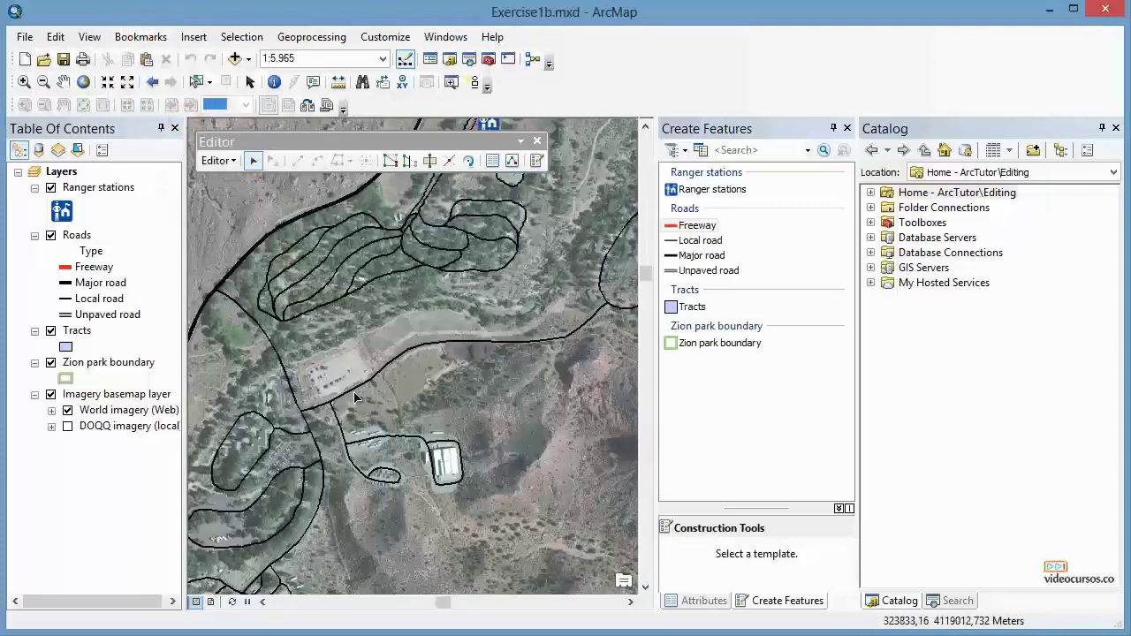
scroll(357, 399, up, 1)
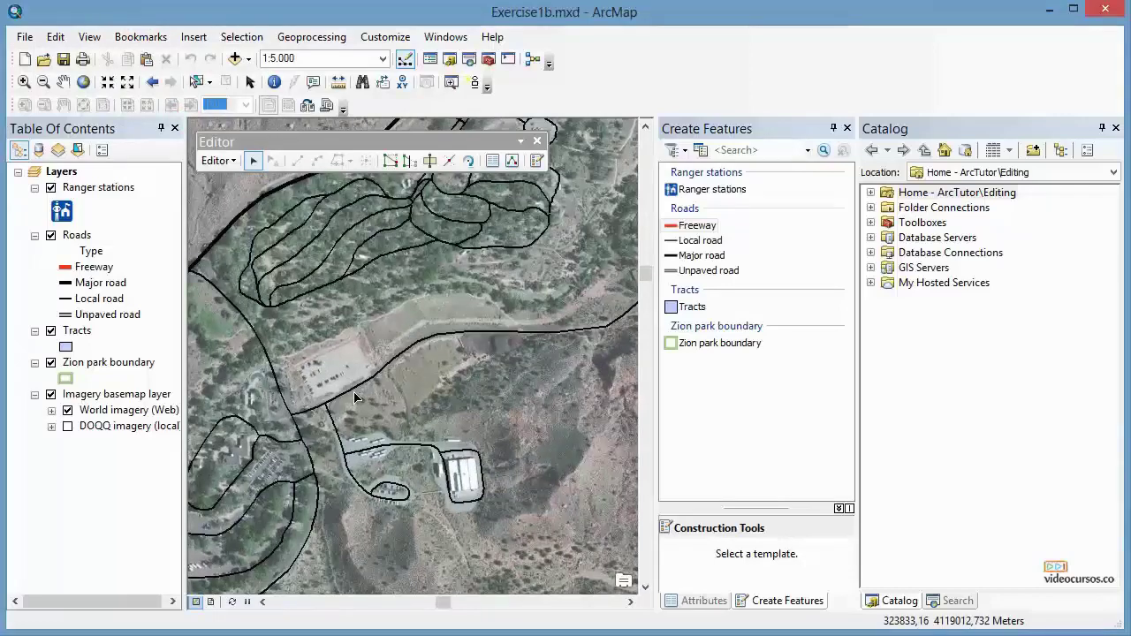
scroll(357, 399, up, 1)
drag(357, 399, 300, 432)
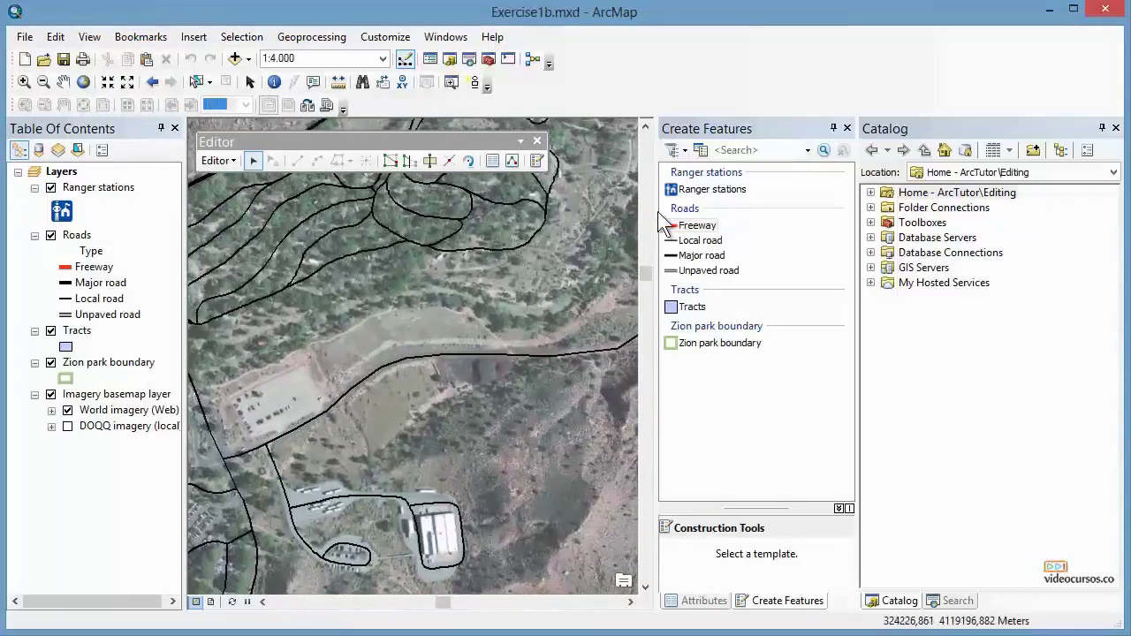
right_click(684, 56)
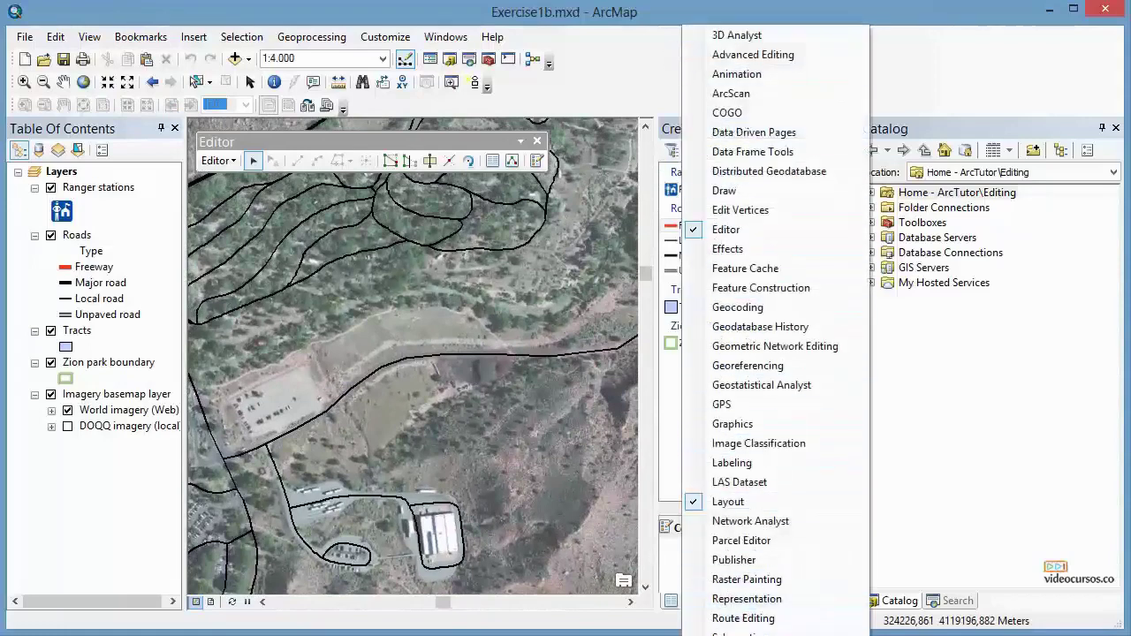
click(736, 635)
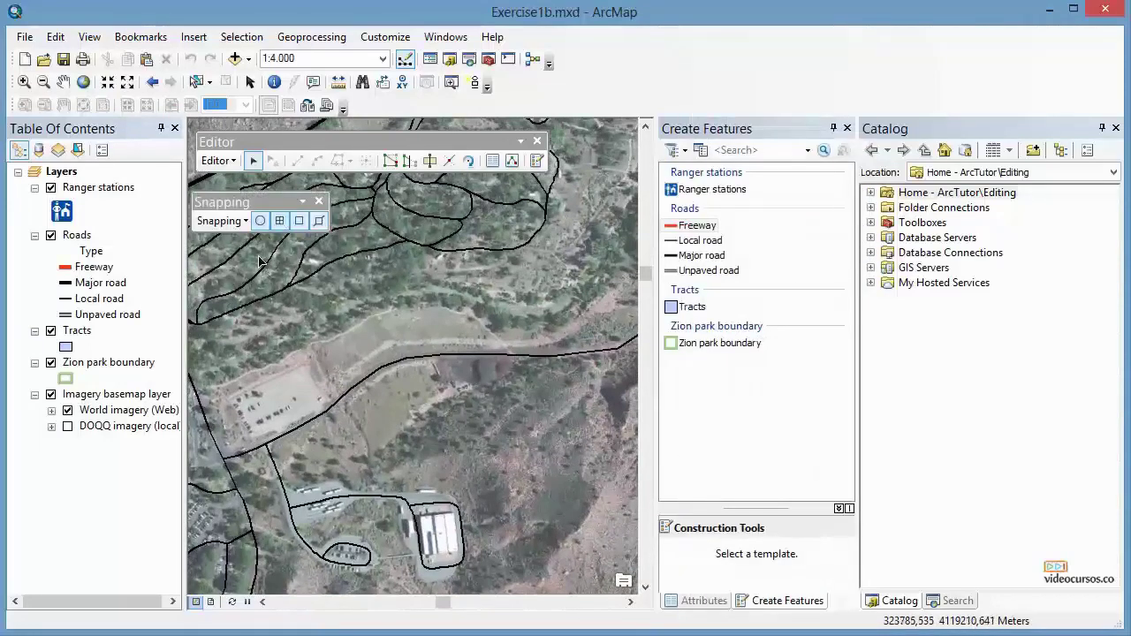
- Check the Use Snapping setting and the point, end, vertex and edge snap types
click(245, 221)
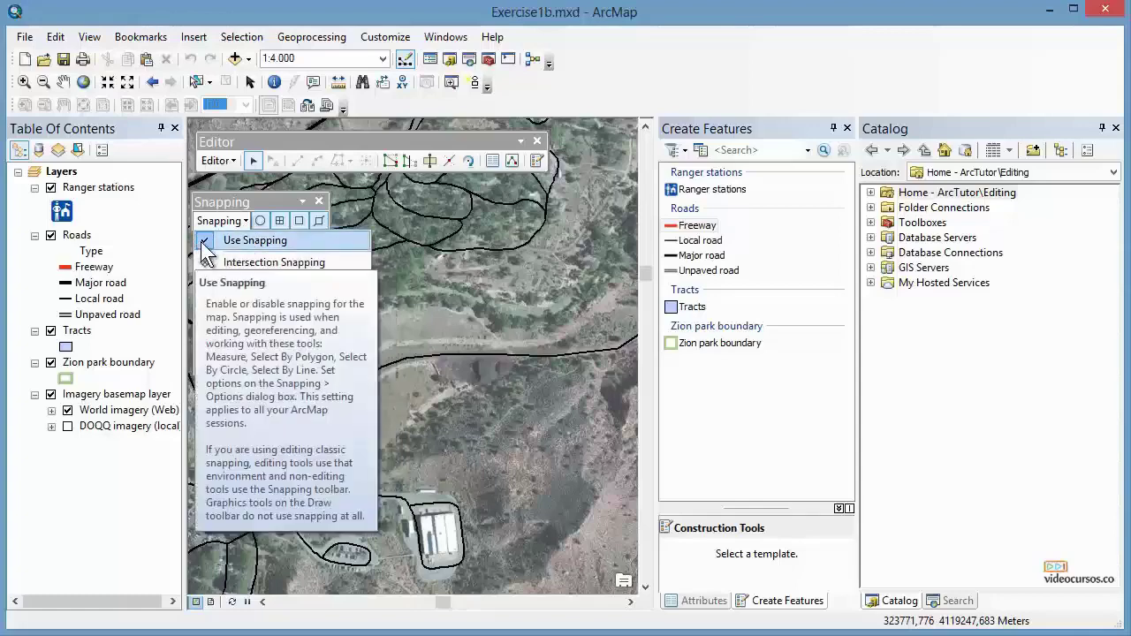
click(252, 215)
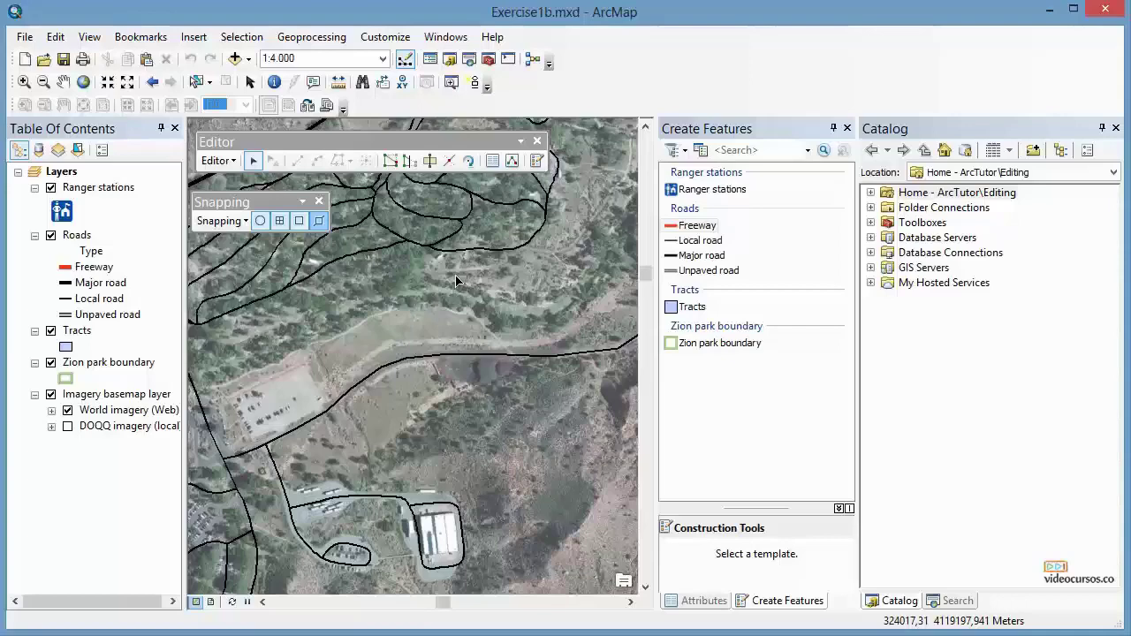
click(222, 221)
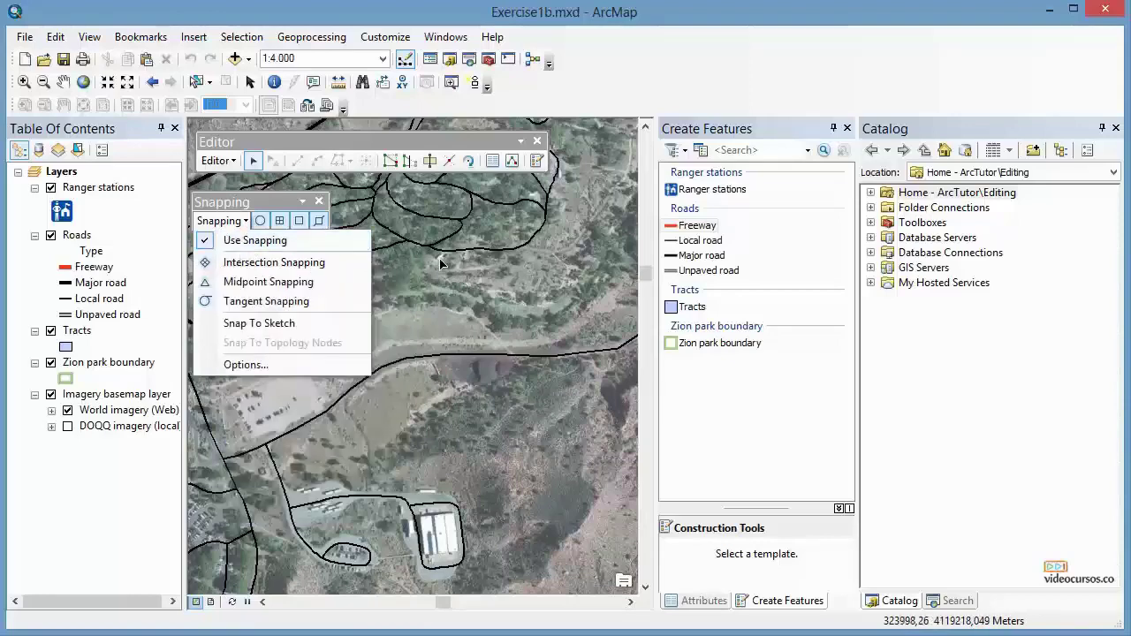
click(282, 219)
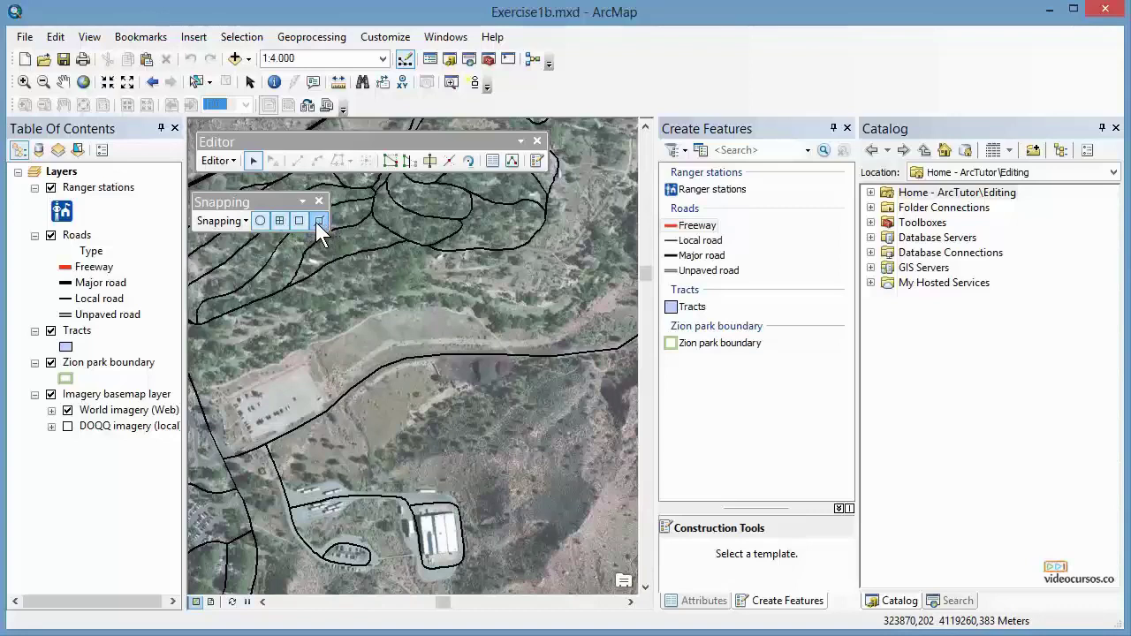
click(281, 222)
click(318, 221)
click(298, 221)
- Confirm the snapping options with a 10-pixel tolerance and snap tips showing layer name, snap type and background
click(245, 221)
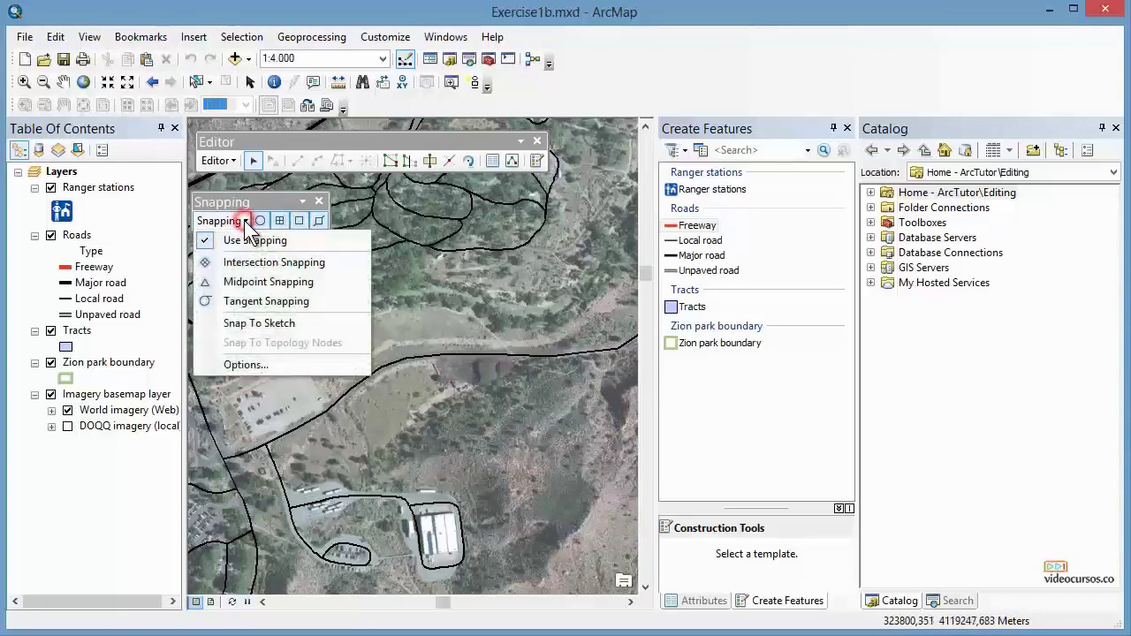
click(256, 364)
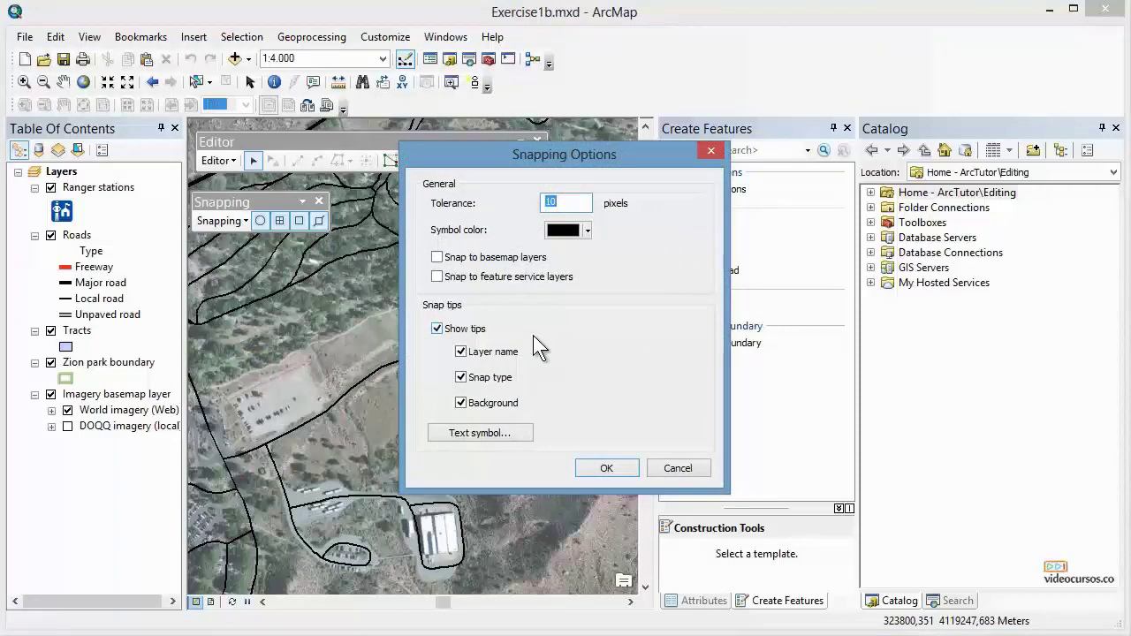
click(563, 201)
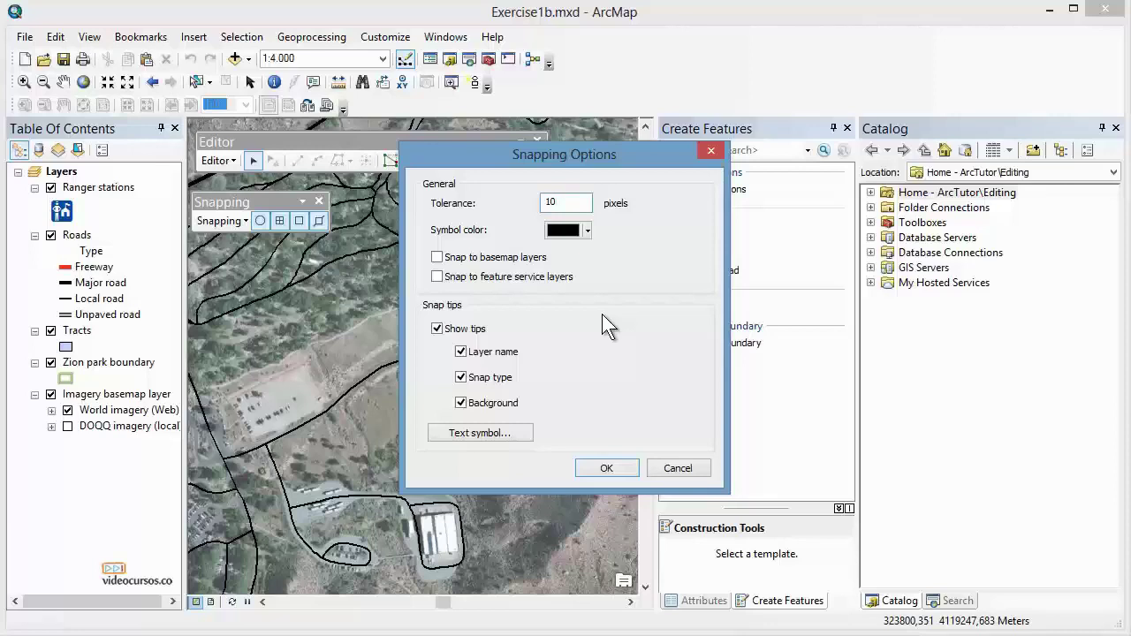
click(439, 329)
click(438, 329)
click(460, 404)
click(460, 404)
click(624, 470)
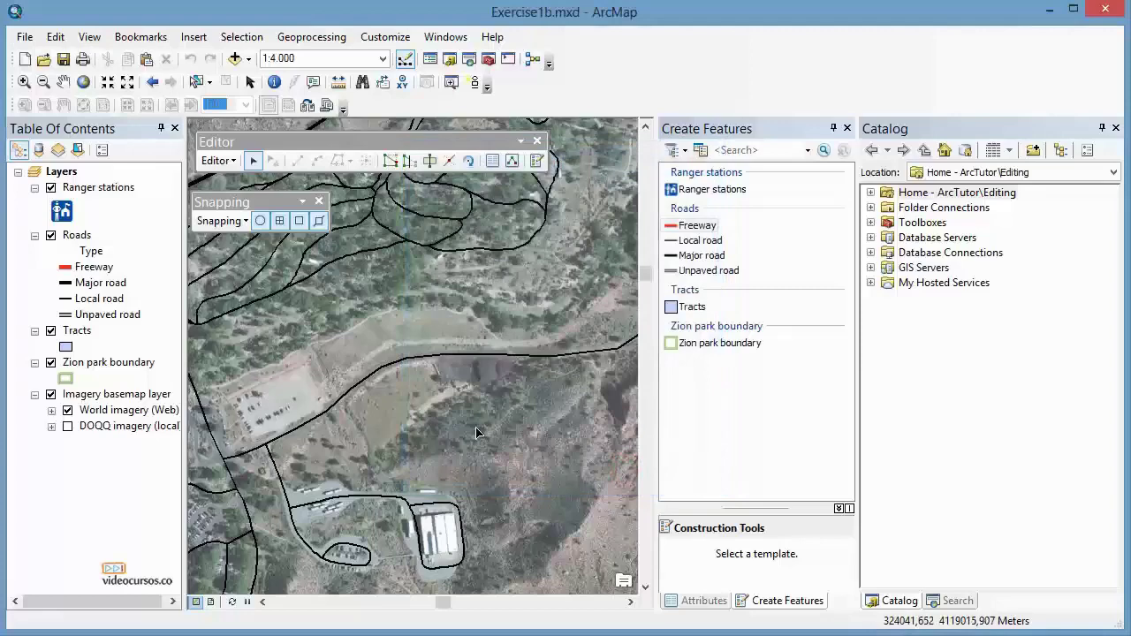
- Delete the existing road that runs east from the junction just south of the large parking lot
mouse_move(468, 431)
mouse_down()
mouse_move(371, 446)
mouse_move(462, 438)
mouse_up()
click(479, 367)
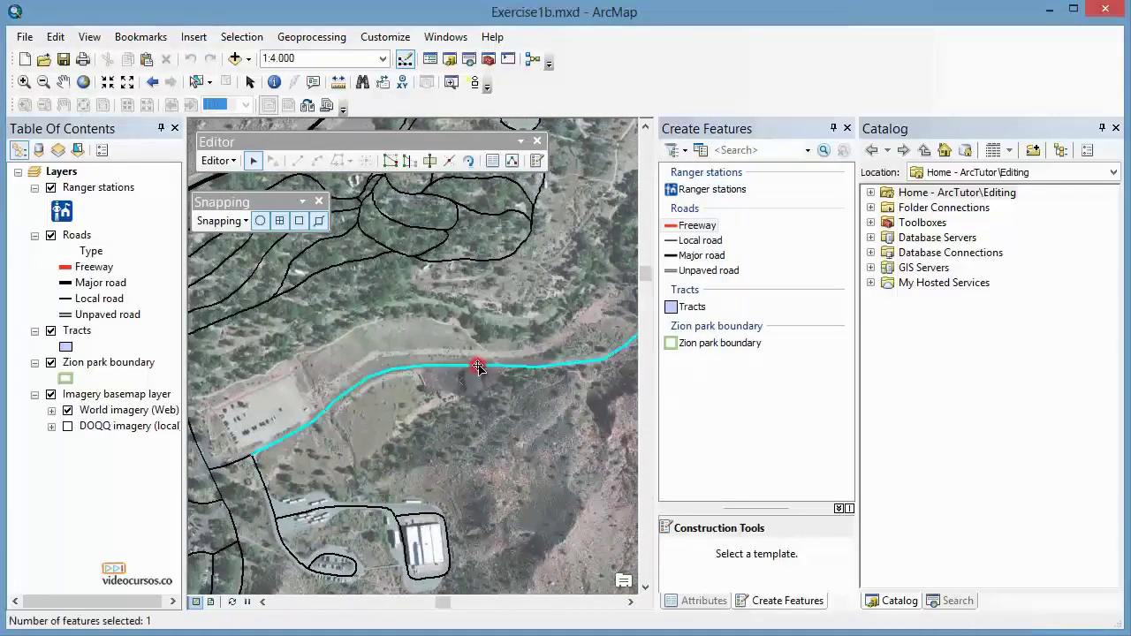
key(Delete)
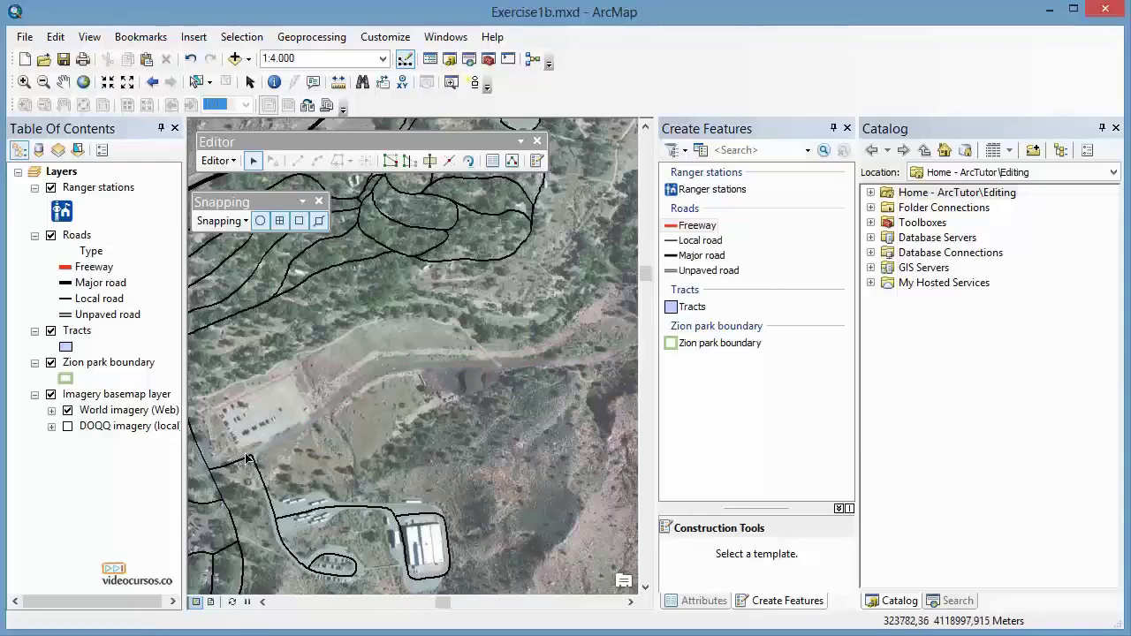
- Confirm in the editing options that the feature construction toolbar is shown while editing
scroll(266, 450, down, 3)
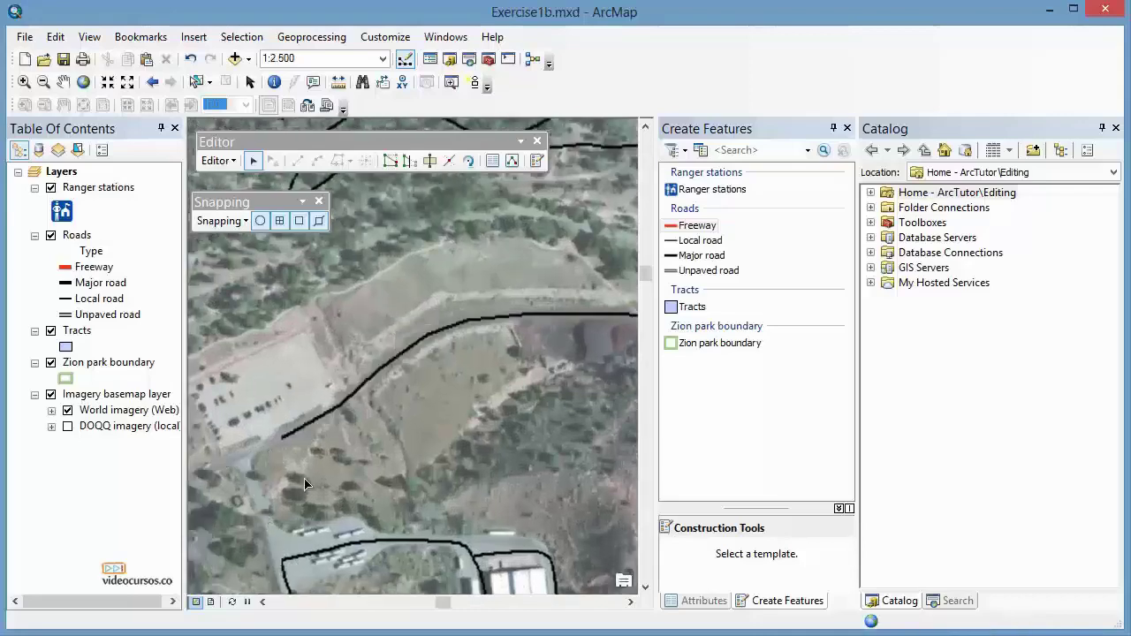
scroll(305, 483, up, 1)
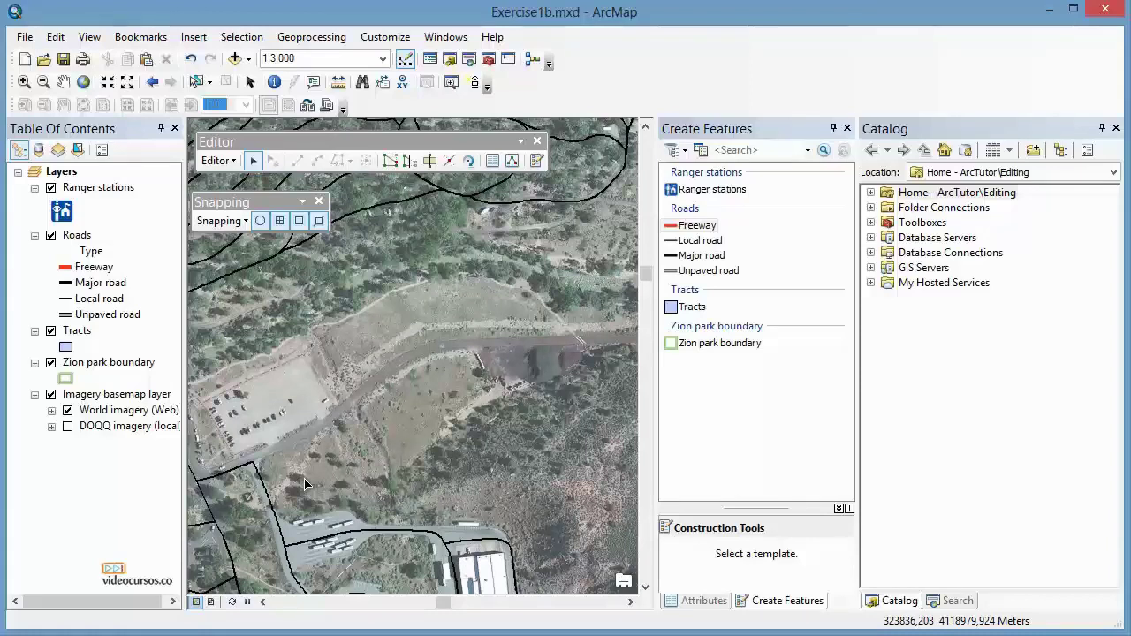
click(235, 162)
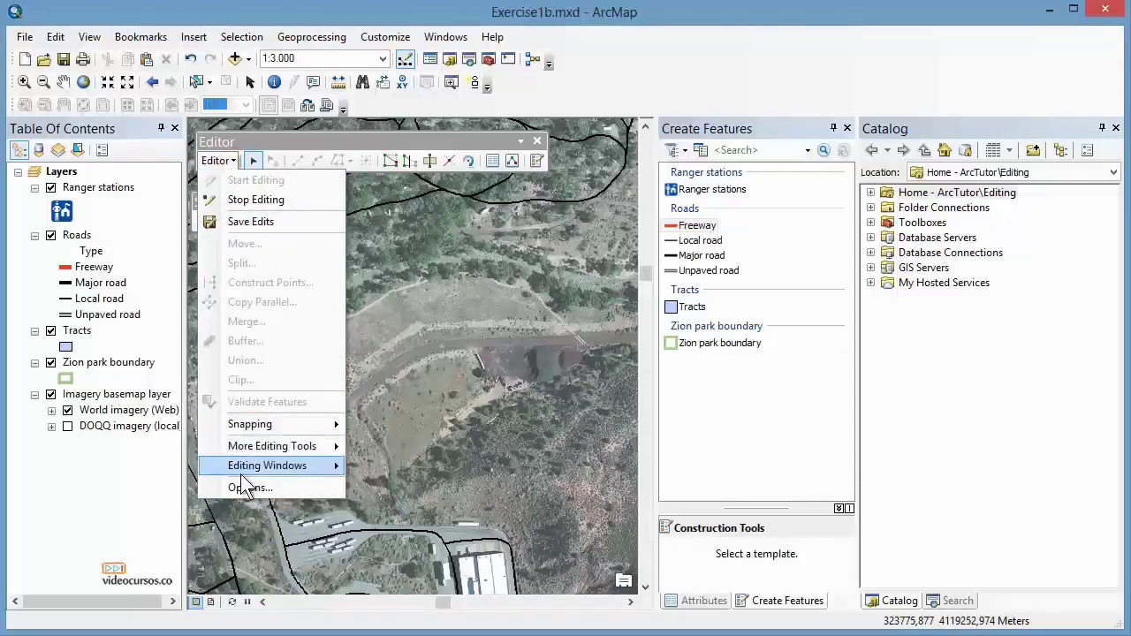
click(269, 492)
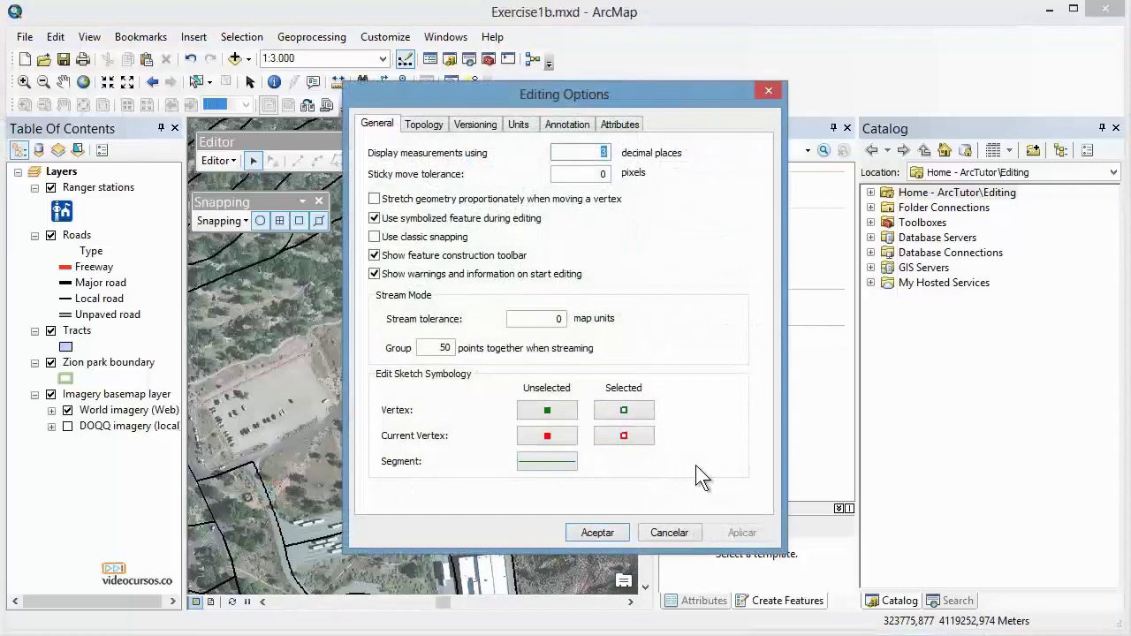
click(374, 256)
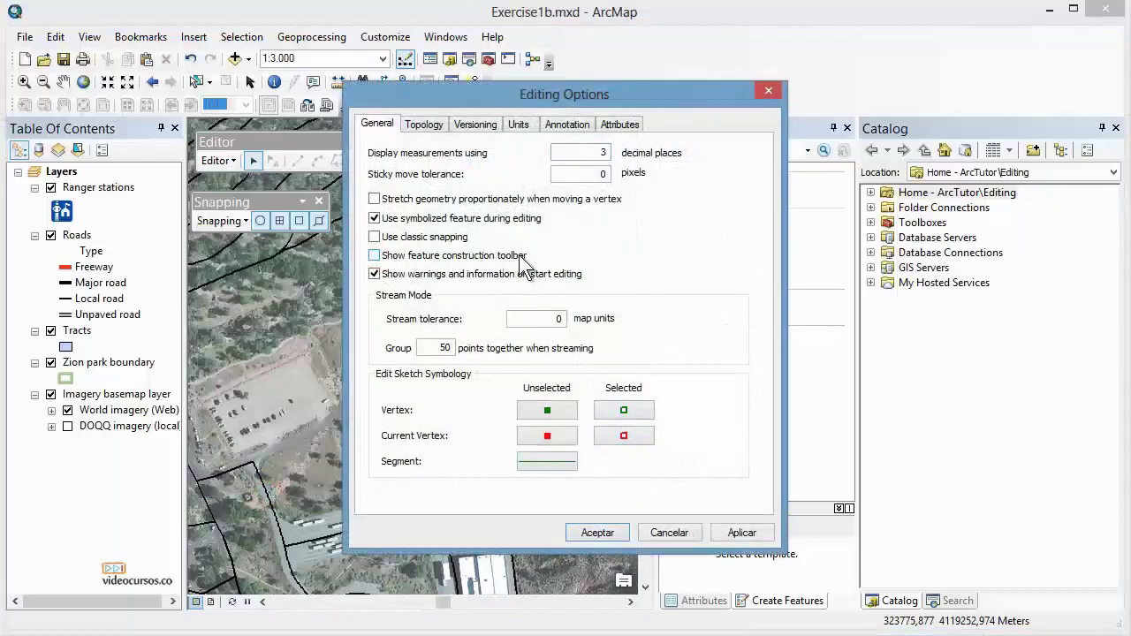
click(374, 255)
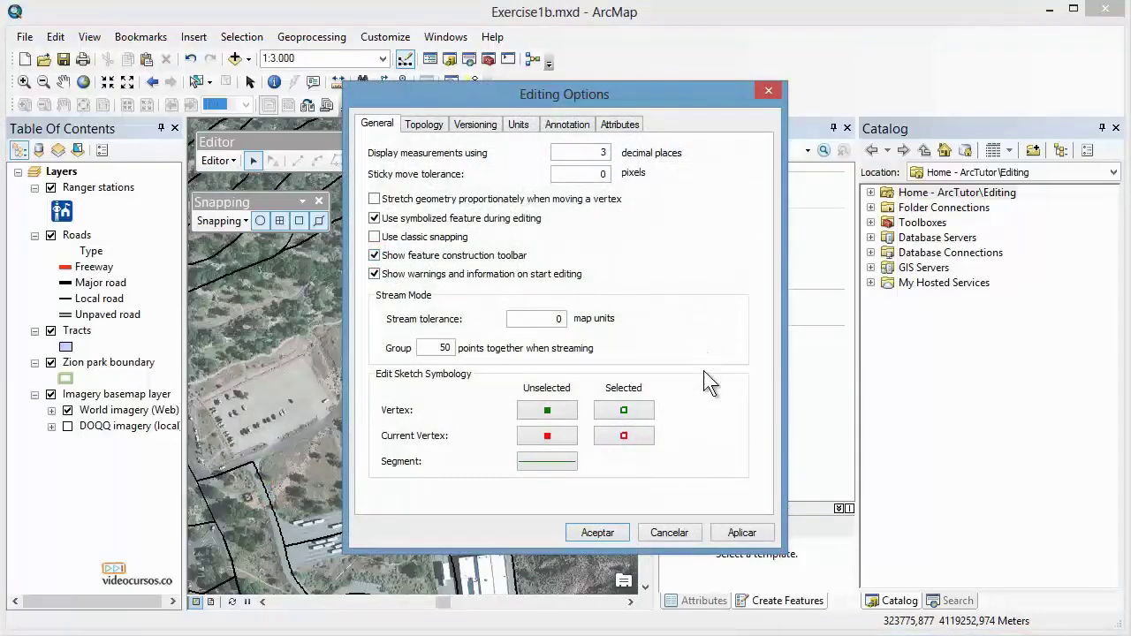
click(606, 533)
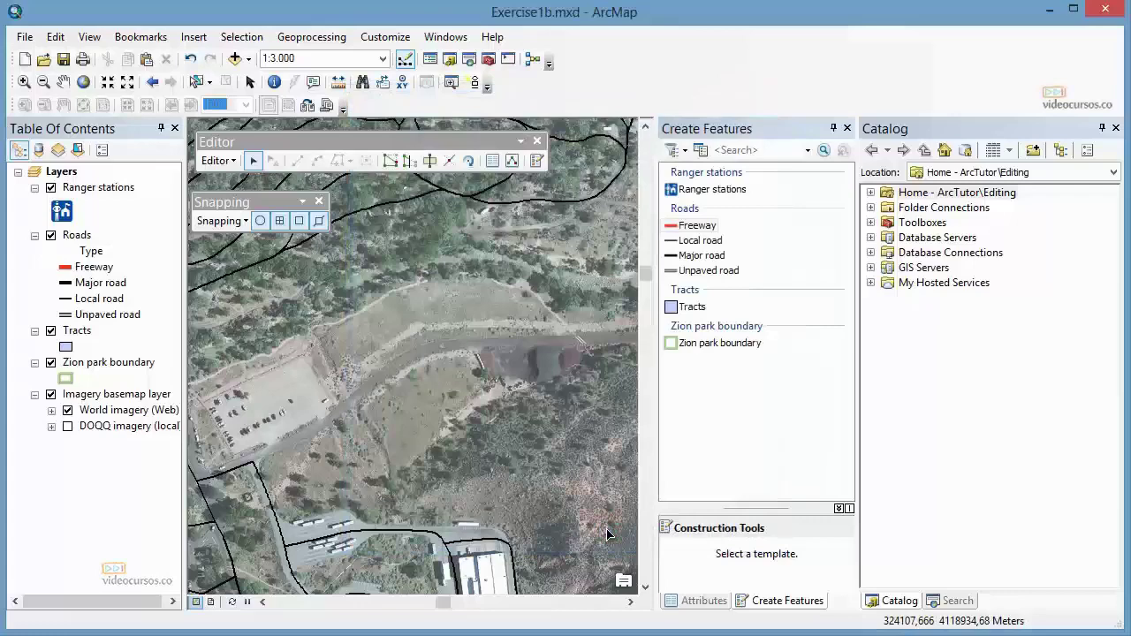
- Start a Local road line at the junction south of the parking lot and trace about 325 m of the road eastward
click(694, 247)
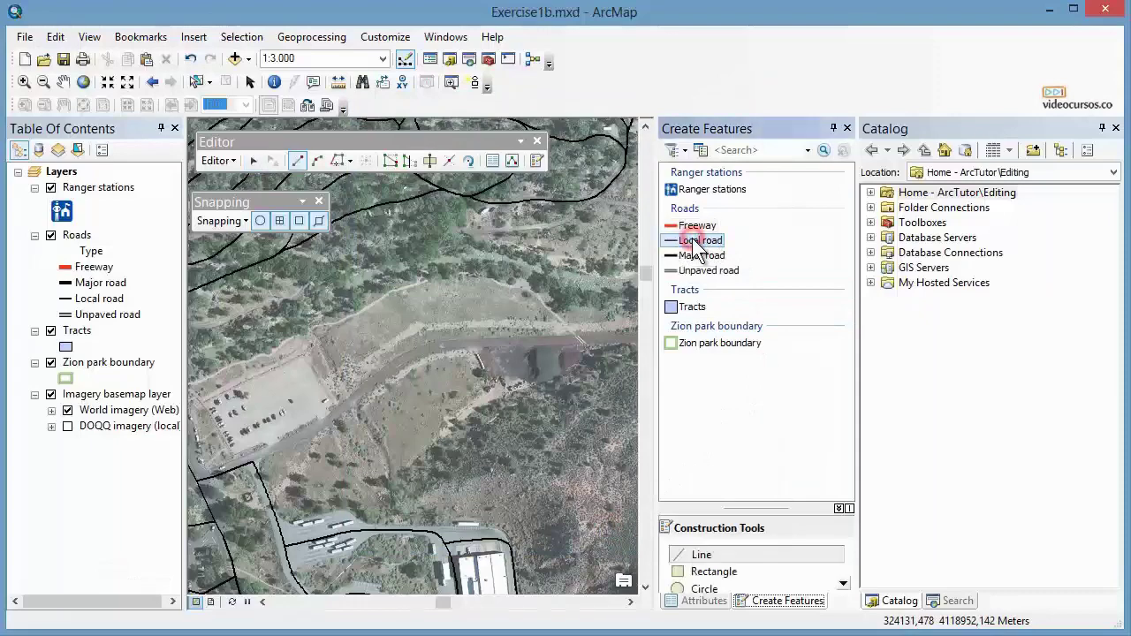
drag(786, 508, 785, 446)
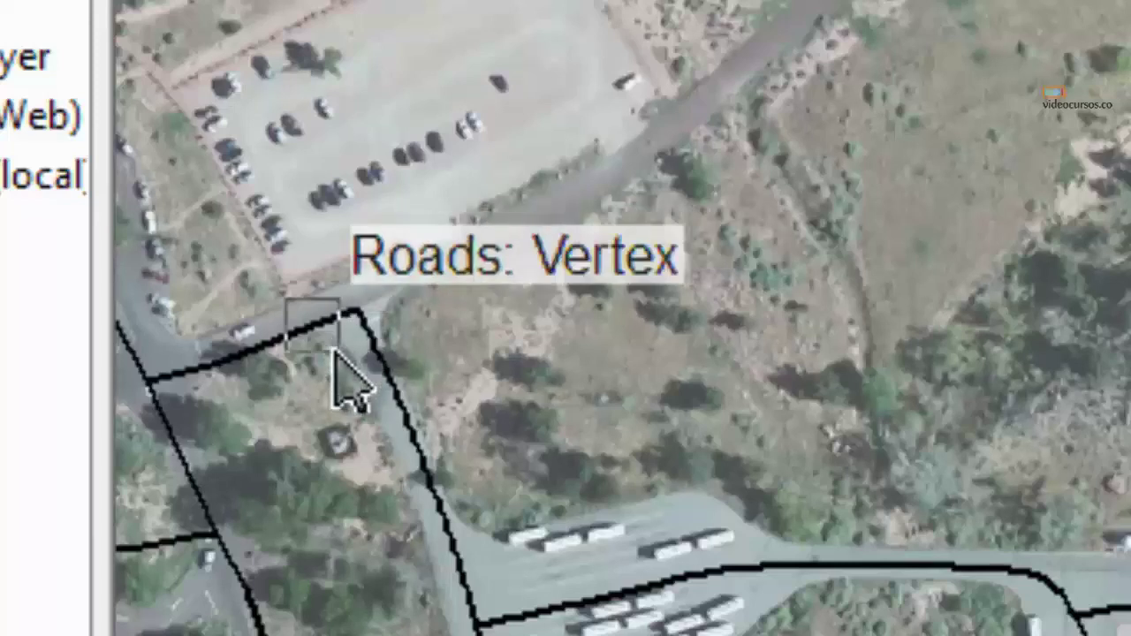
click(365, 314)
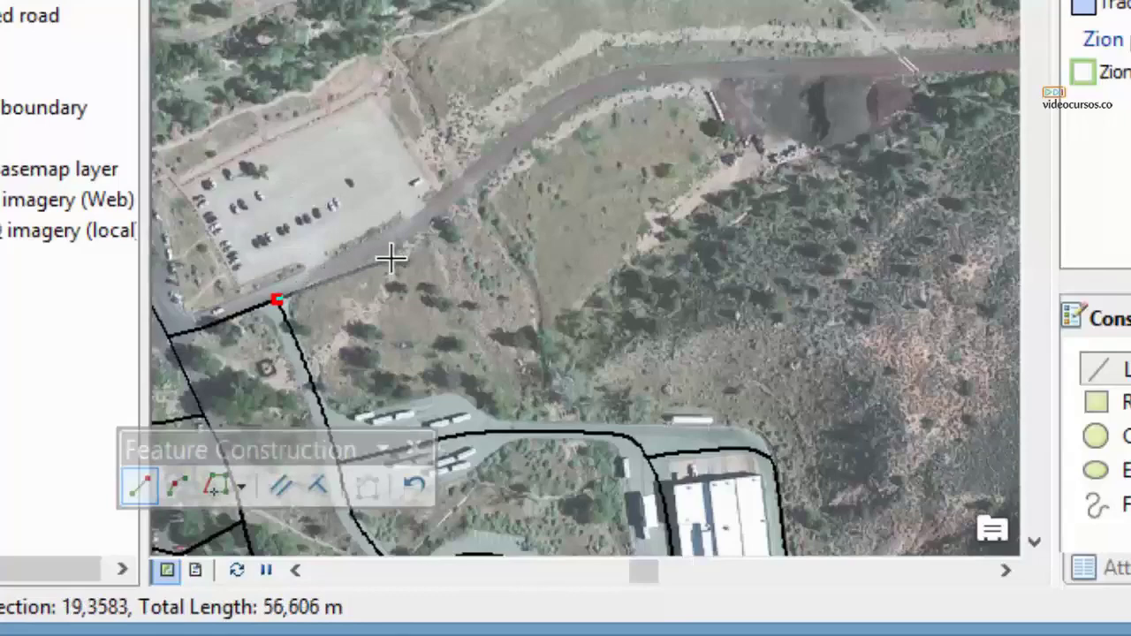
scroll(392, 258, up, 1)
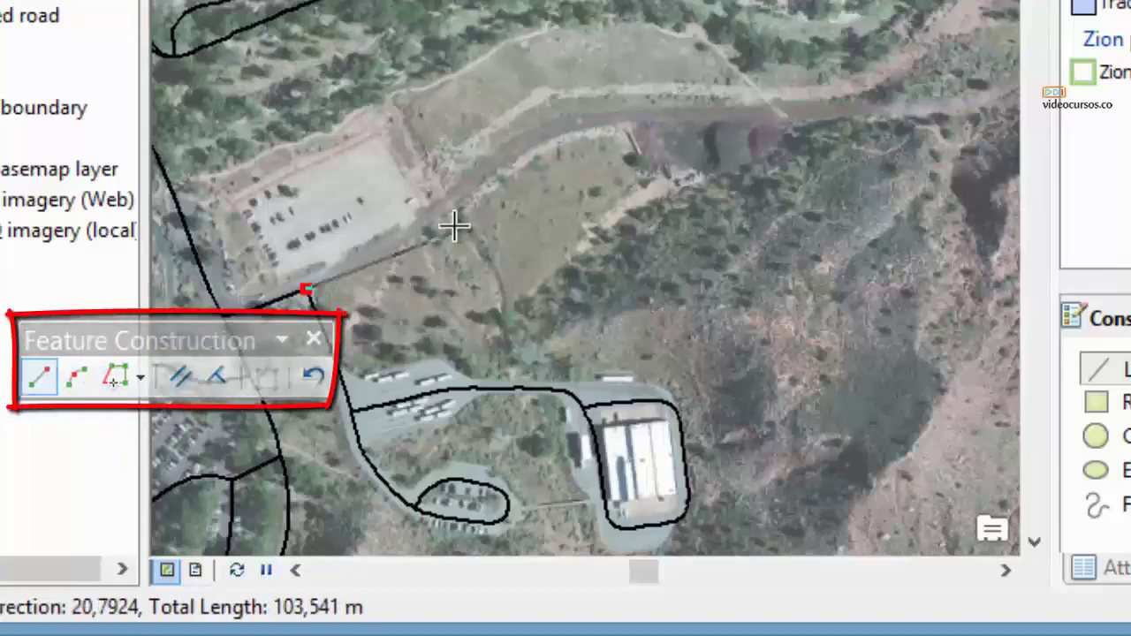
click(354, 262)
click(402, 237)
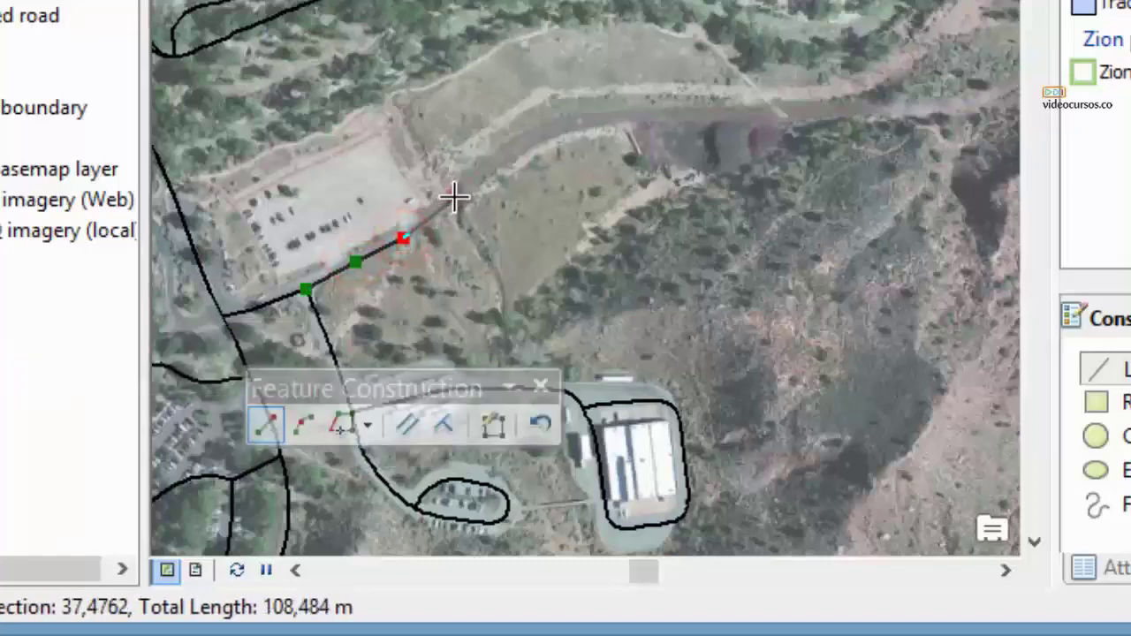
click(454, 197)
click(503, 152)
click(583, 122)
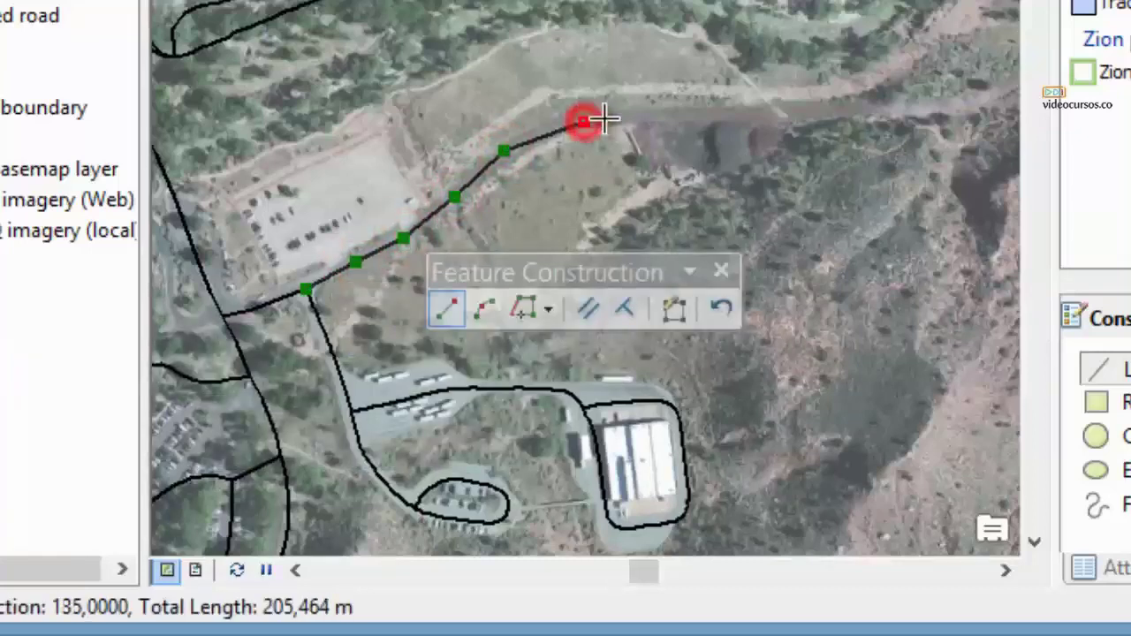
click(674, 113)
click(774, 112)
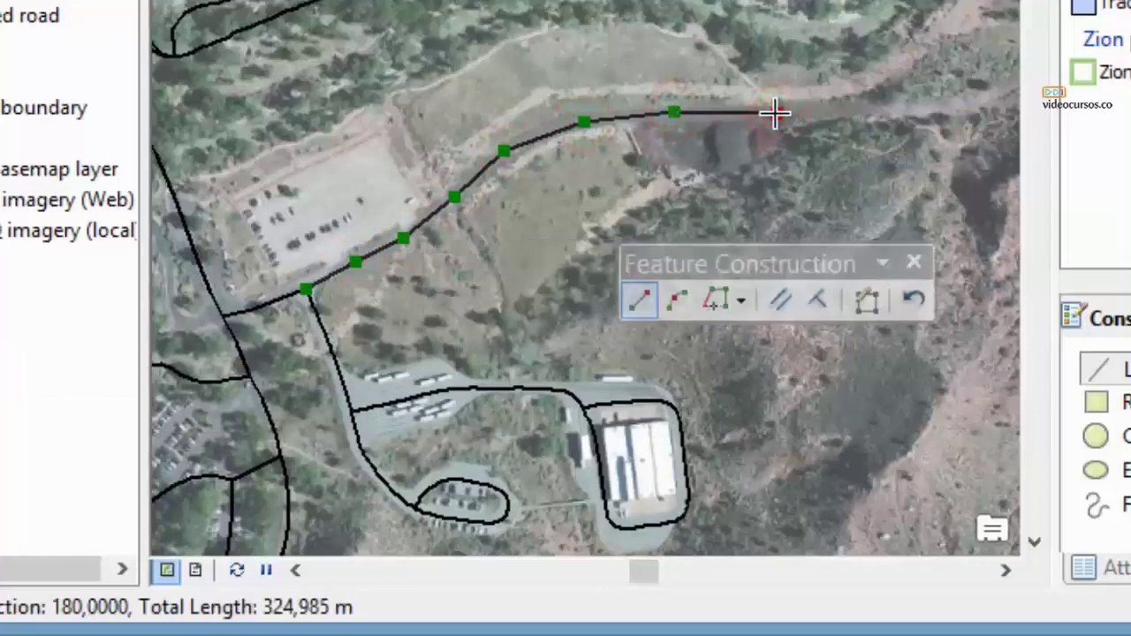
- Continue tracing the road east to the endpoint at the base of the road loop and finish the sketch at about 592 m
scroll(774, 109, up, 1)
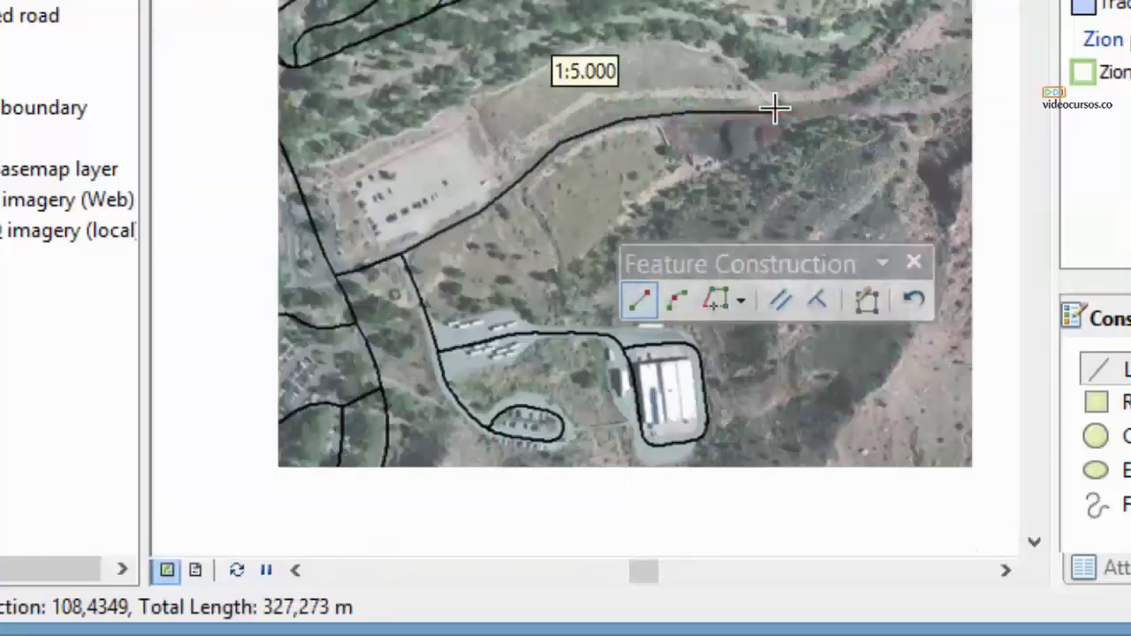
drag(793, 105, 387, 253)
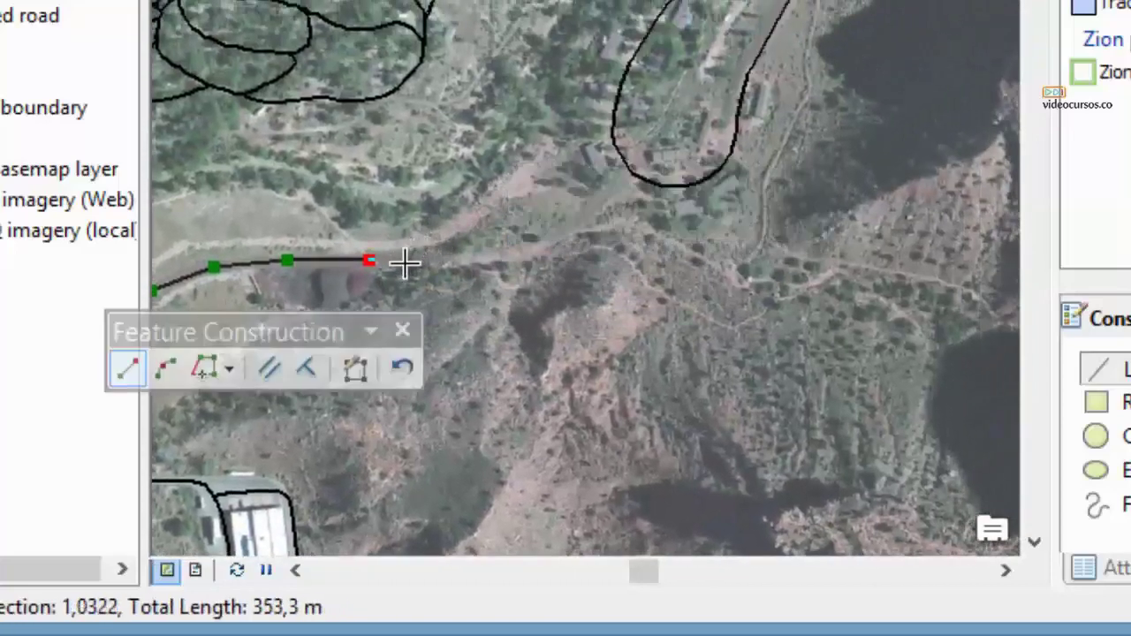
click(409, 260)
click(488, 258)
click(553, 236)
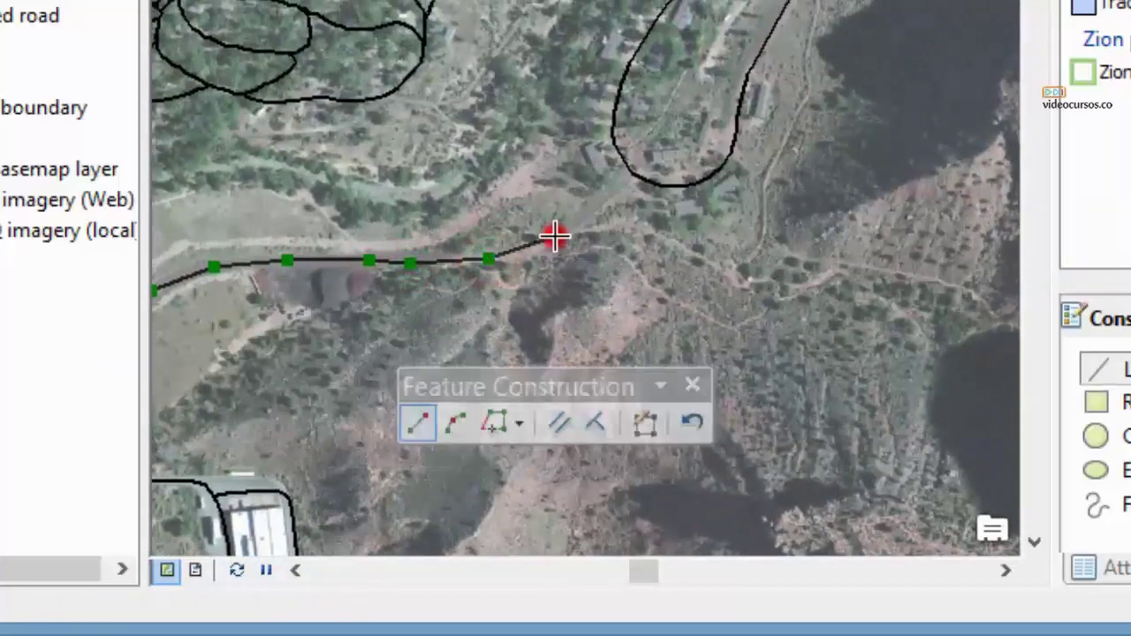
click(601, 204)
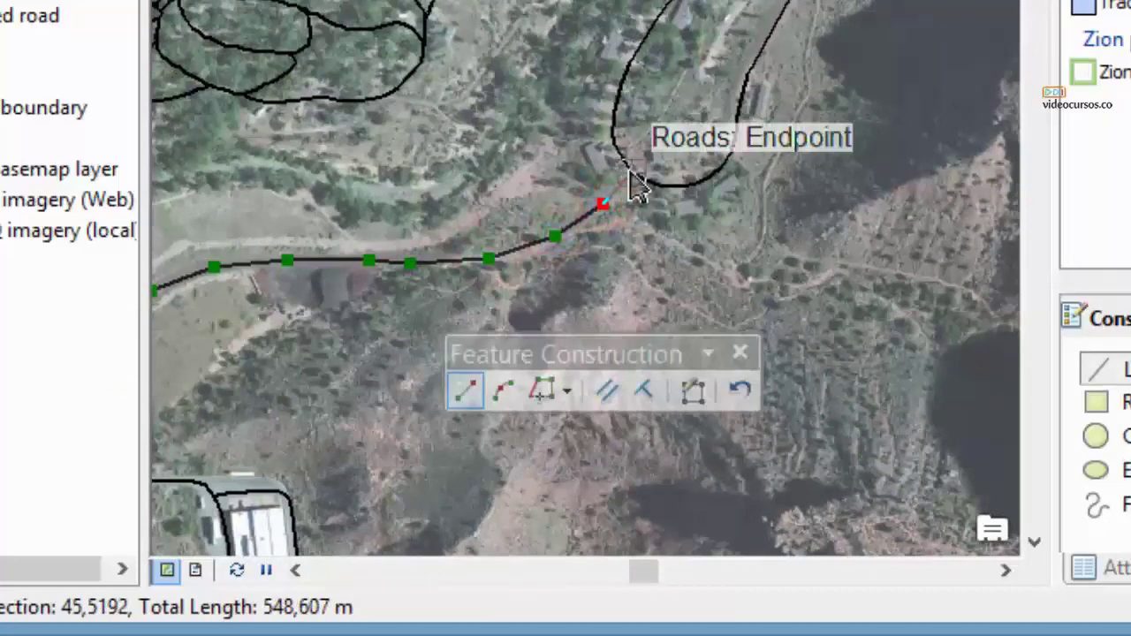
click(630, 175)
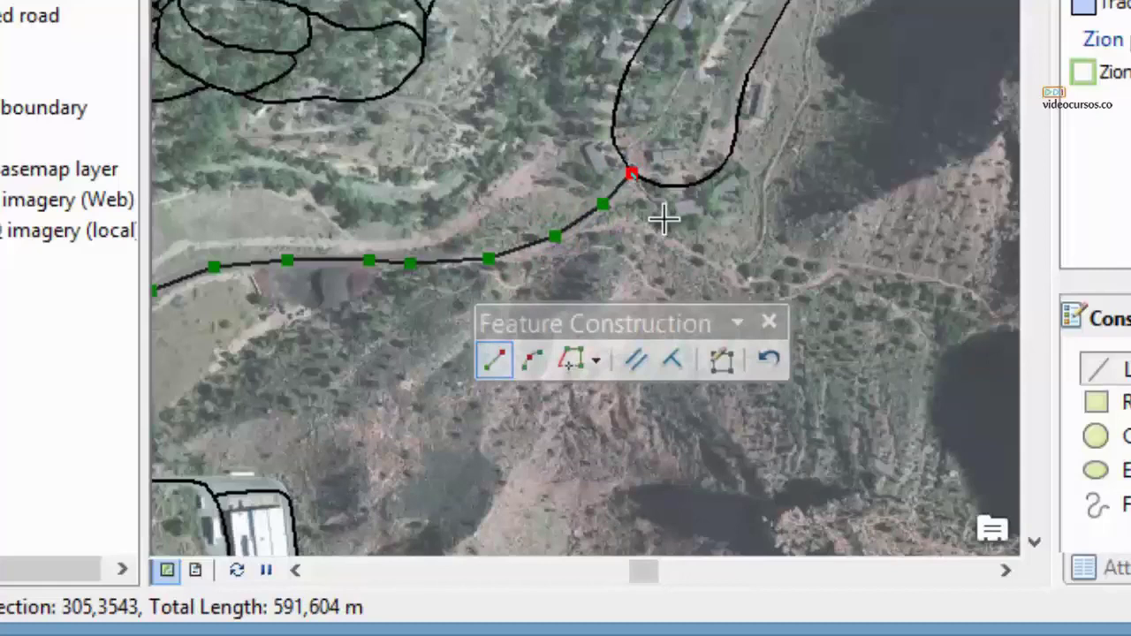
key(F2)
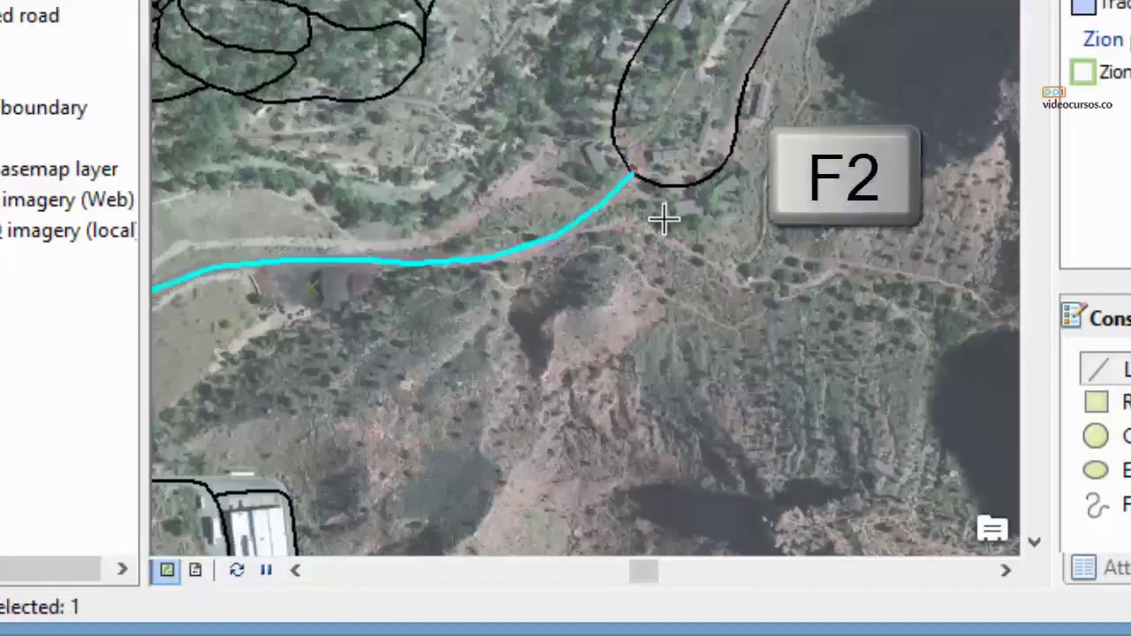
drag(545, 342, 815, 251)
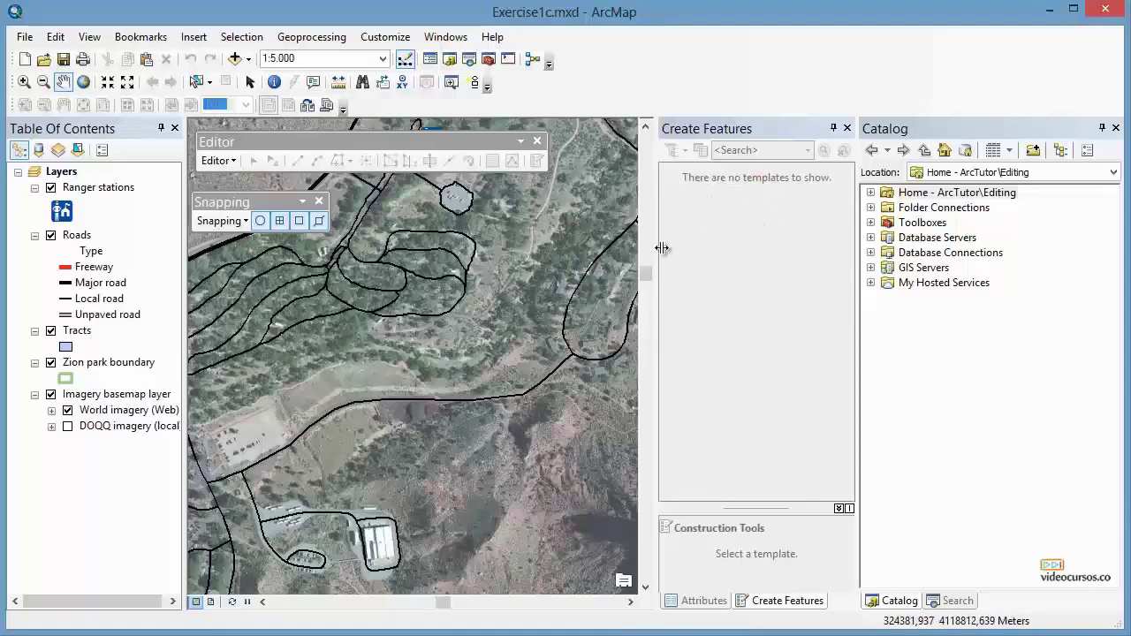
- Start editing Exercise1c.mxd and set the Tracts template's description to "Terrenos Privados en Zion"
click(231, 161)
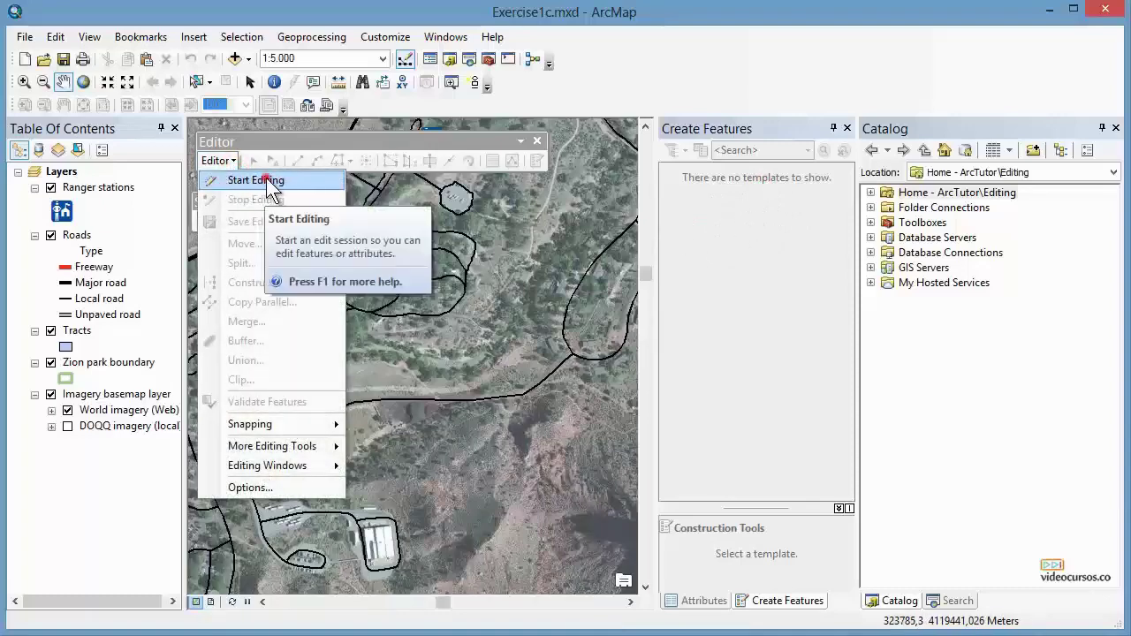
click(263, 180)
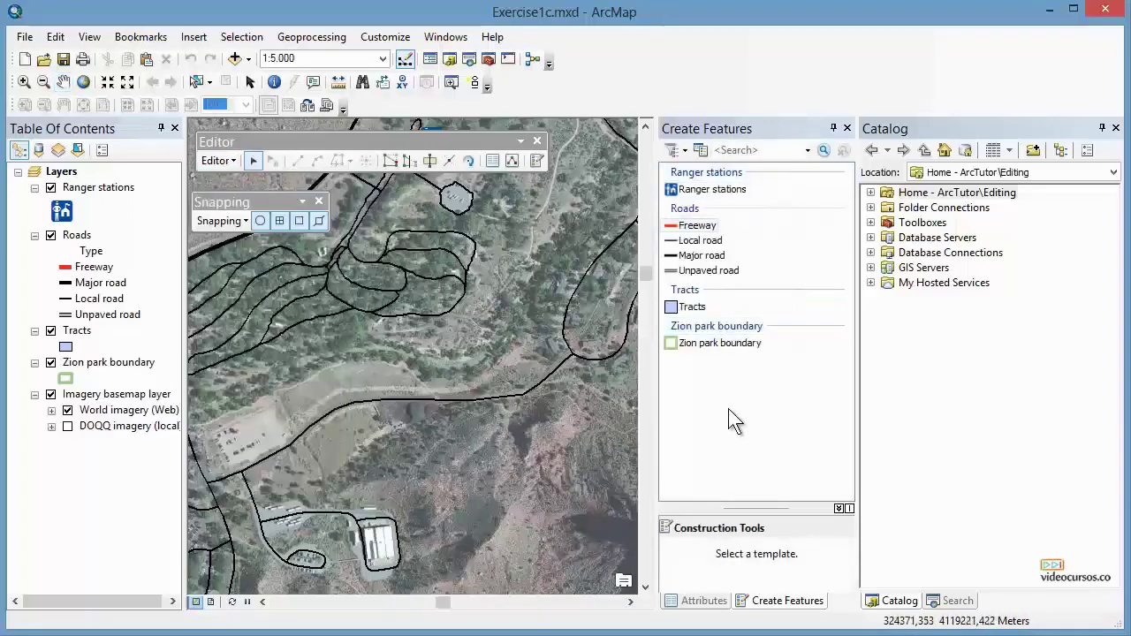
double_click(699, 311)
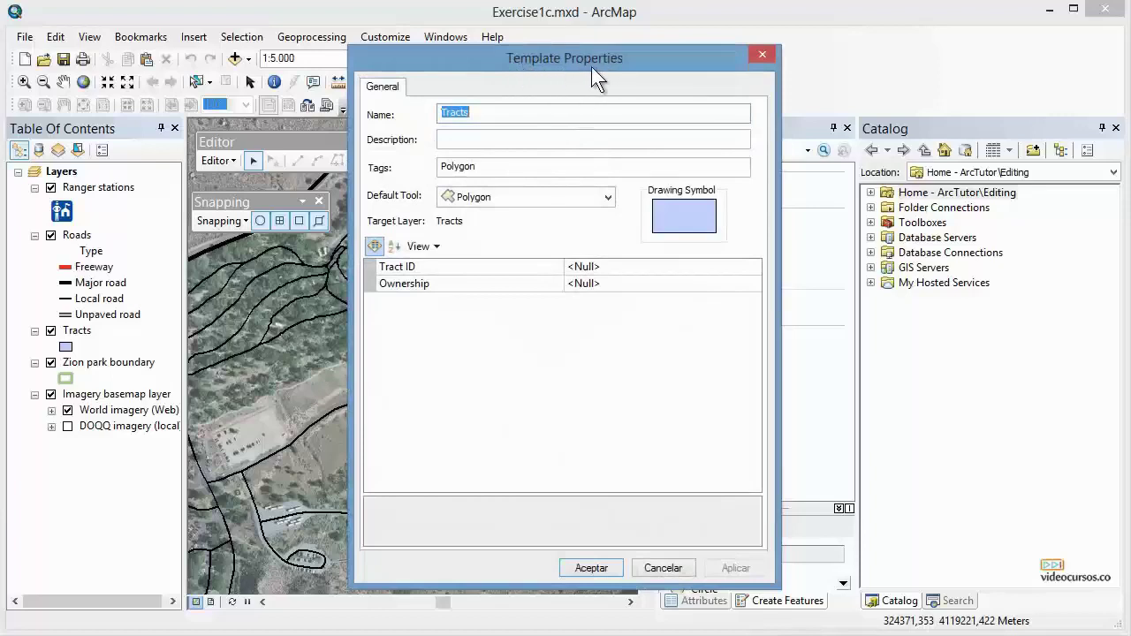
click(466, 139)
text(Terrenos Privados en Zion)
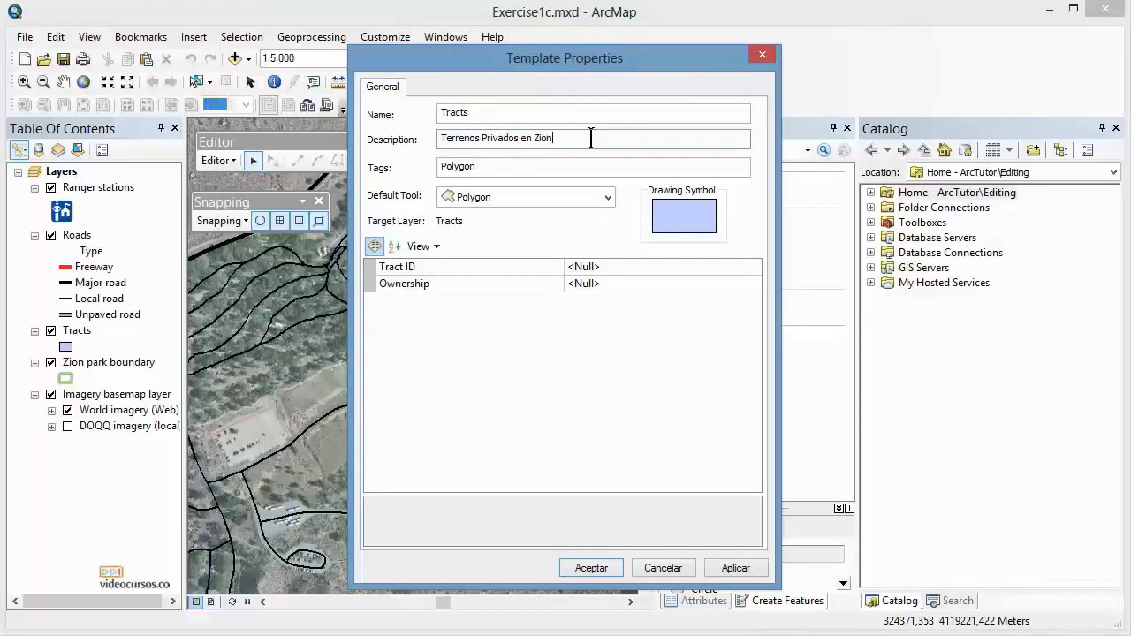
- Add the tags "Zion" and "Posesión de Terrenos" to the Tracts template, keeping Polygon as its default tool
click(476, 166)
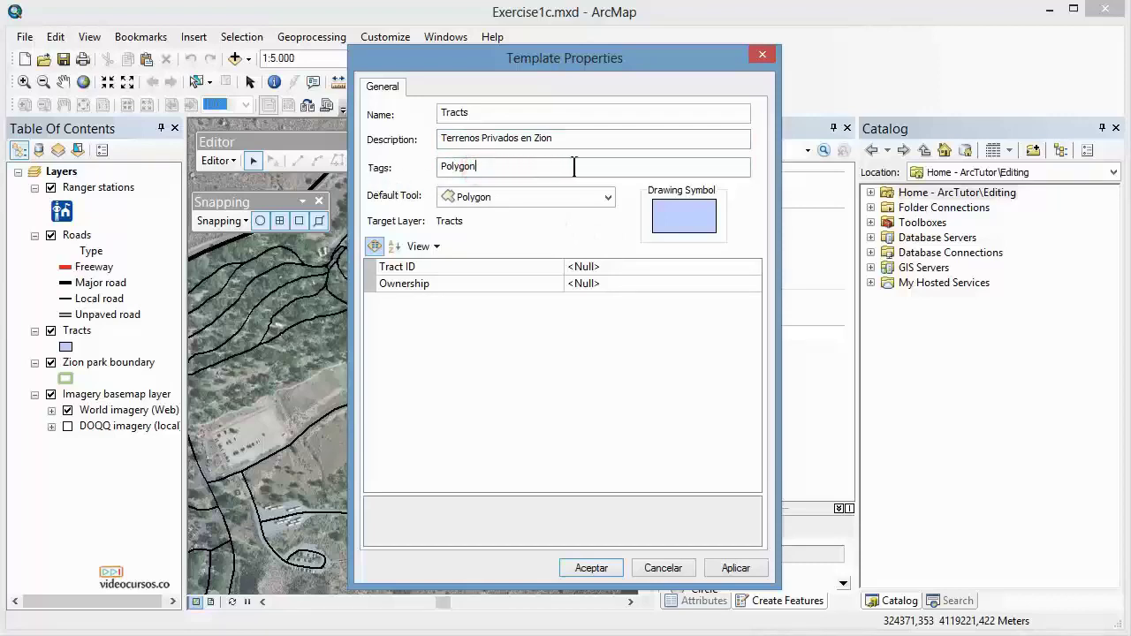
text(;)
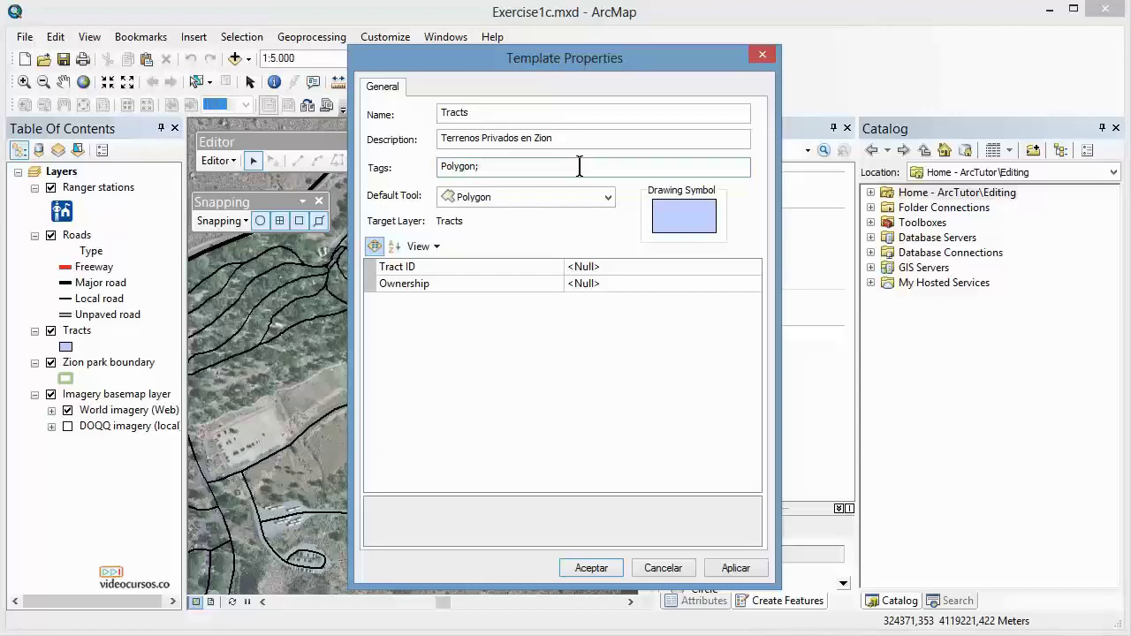
text(Zion;)
text(Posesión de Terrenos)
click(609, 196)
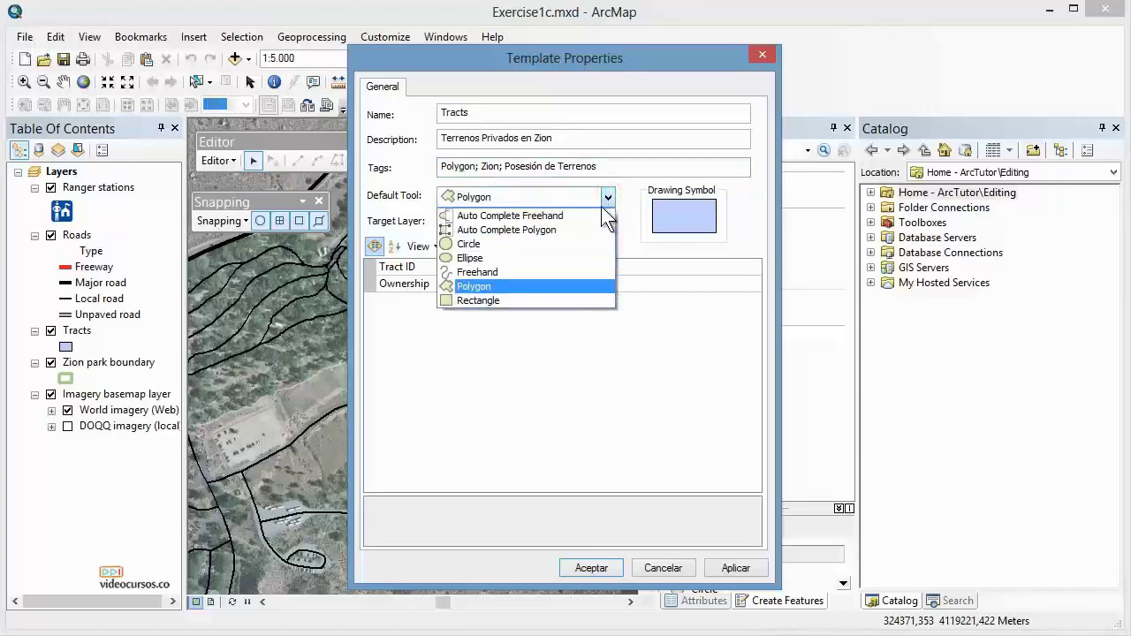
click(484, 286)
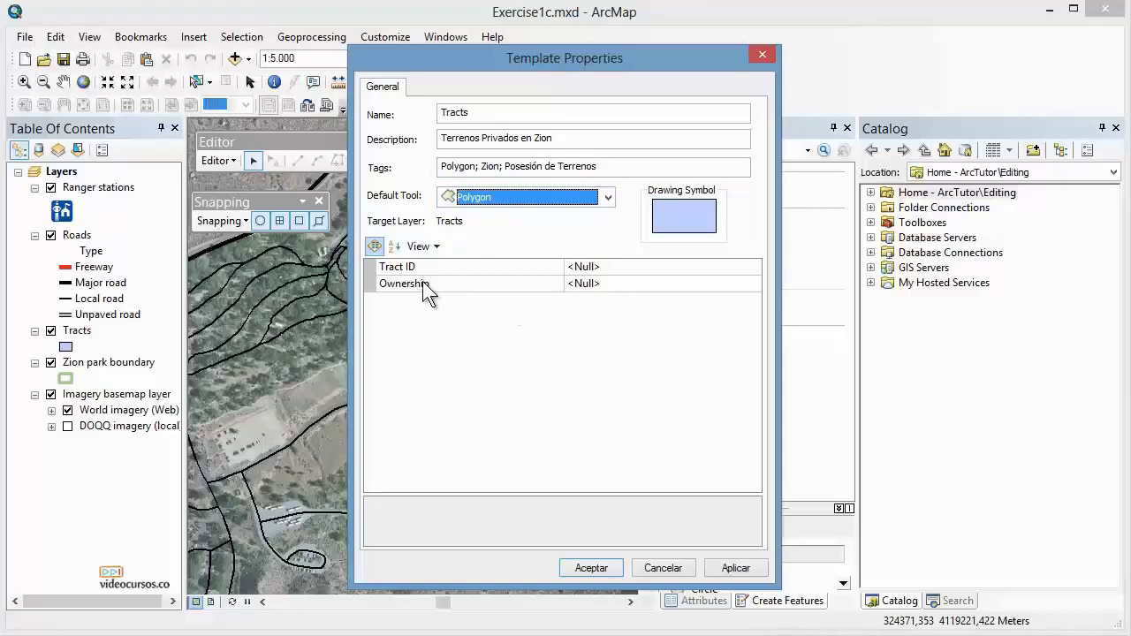
- Set the Tracts template's default Ownership value to "Privado" and accept the template properties
click(618, 283)
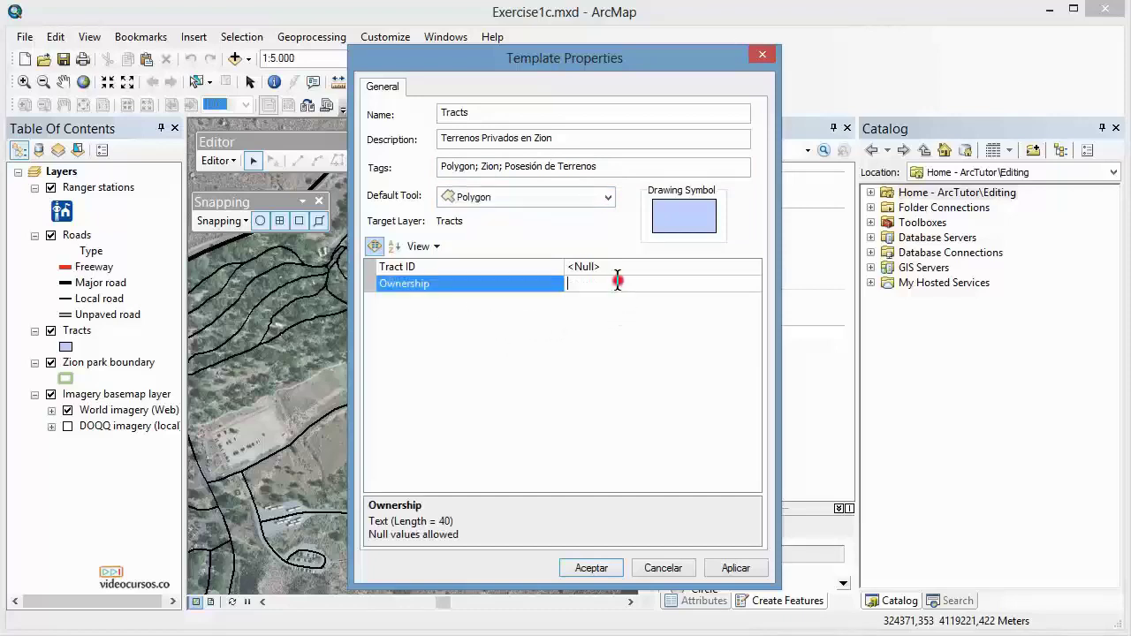
text(Privado)
key(Return)
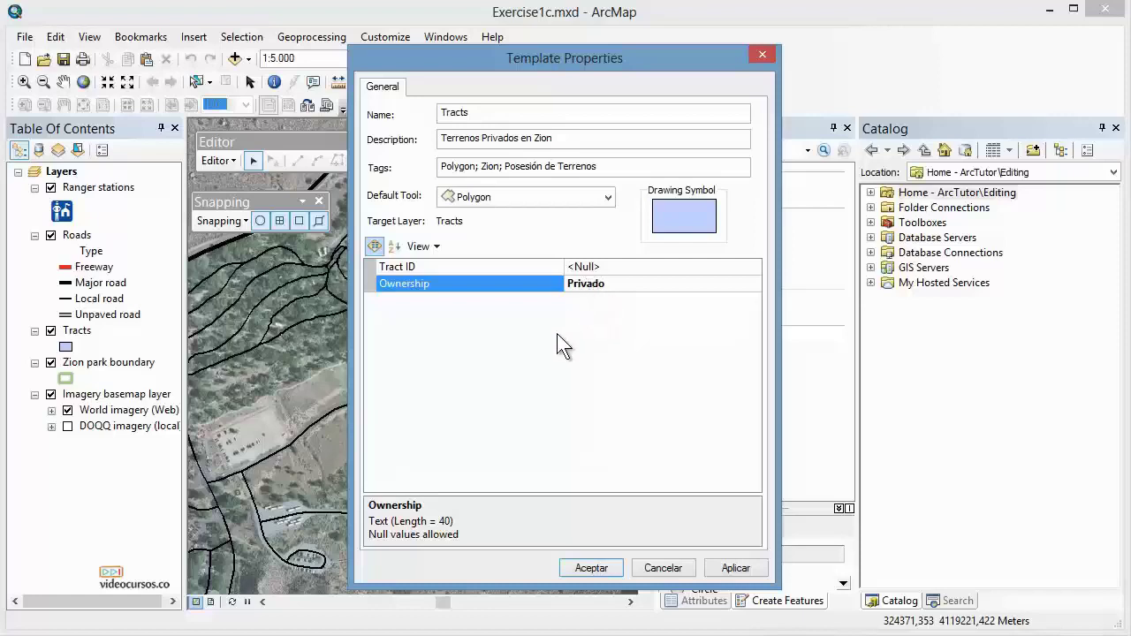
click(592, 568)
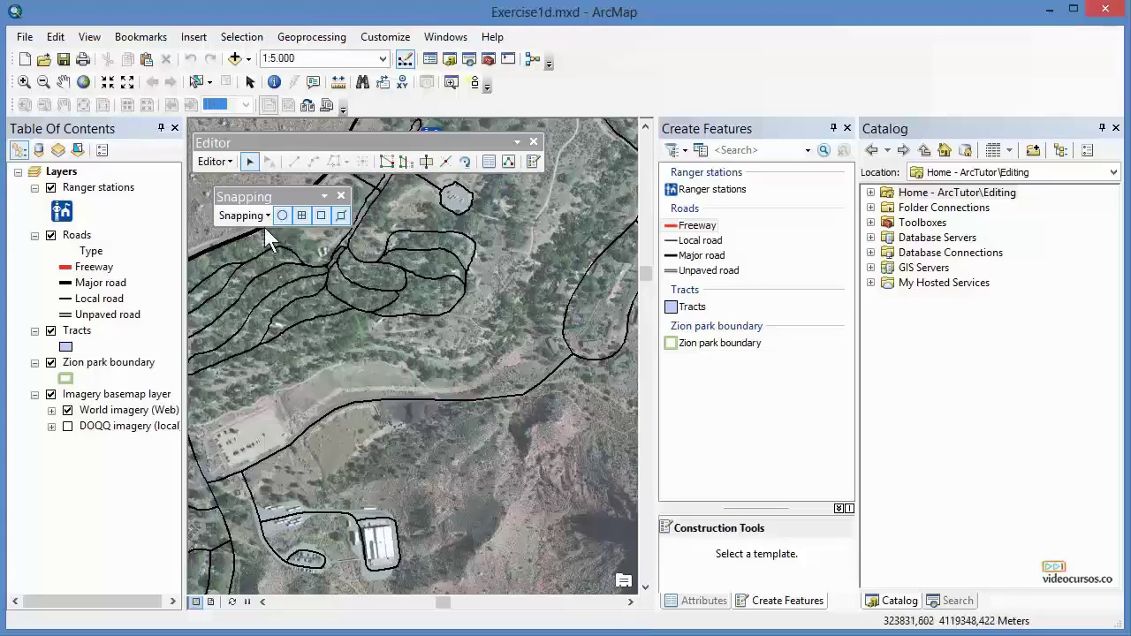
- Check the editing session commands and compare the construction tools offered for the road and Tracts templates, enlarging the tool list
click(228, 162)
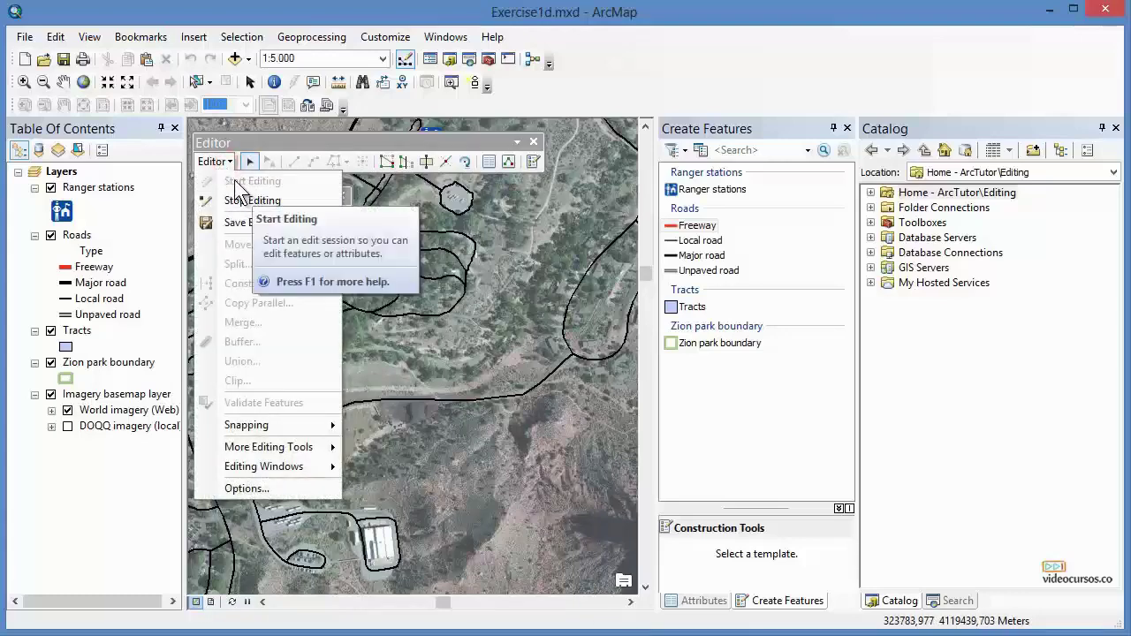
click(297, 148)
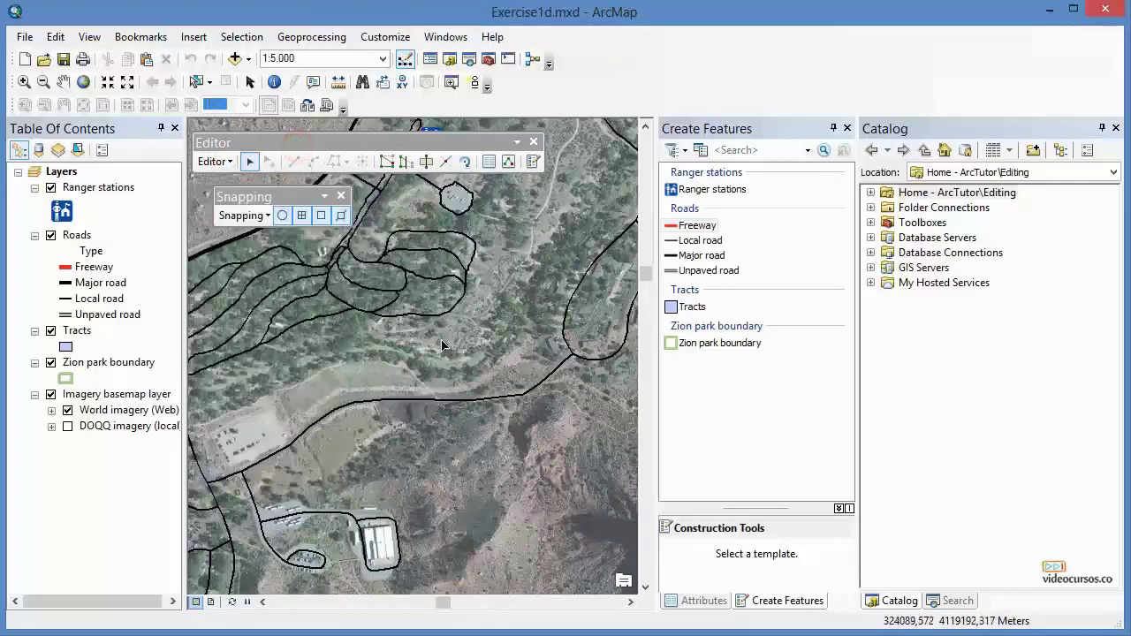
click(698, 256)
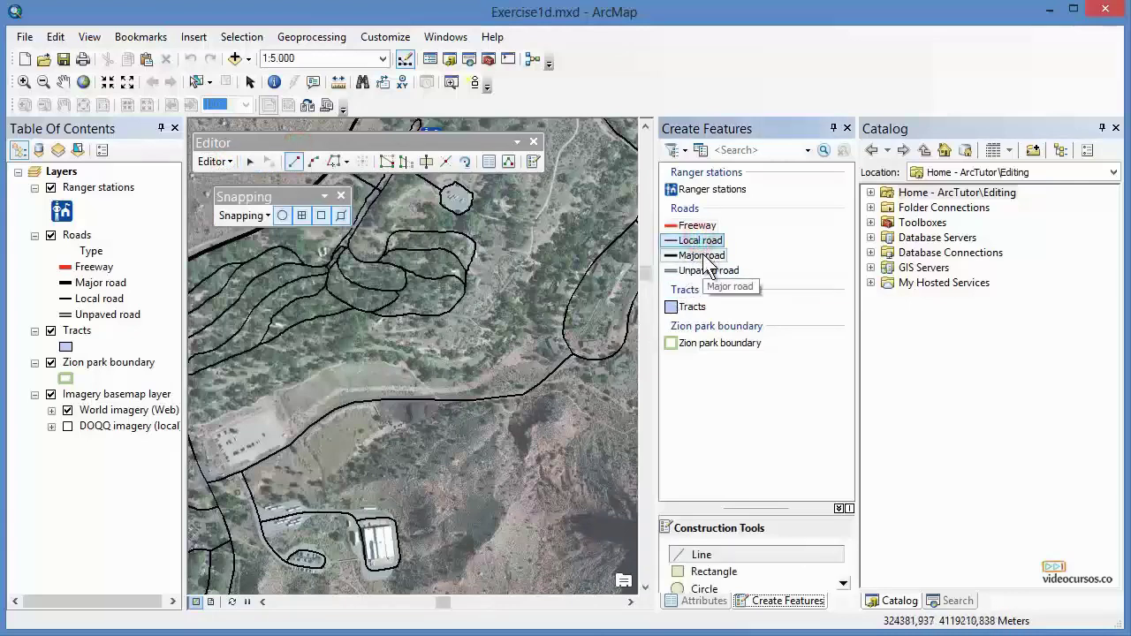
click(693, 308)
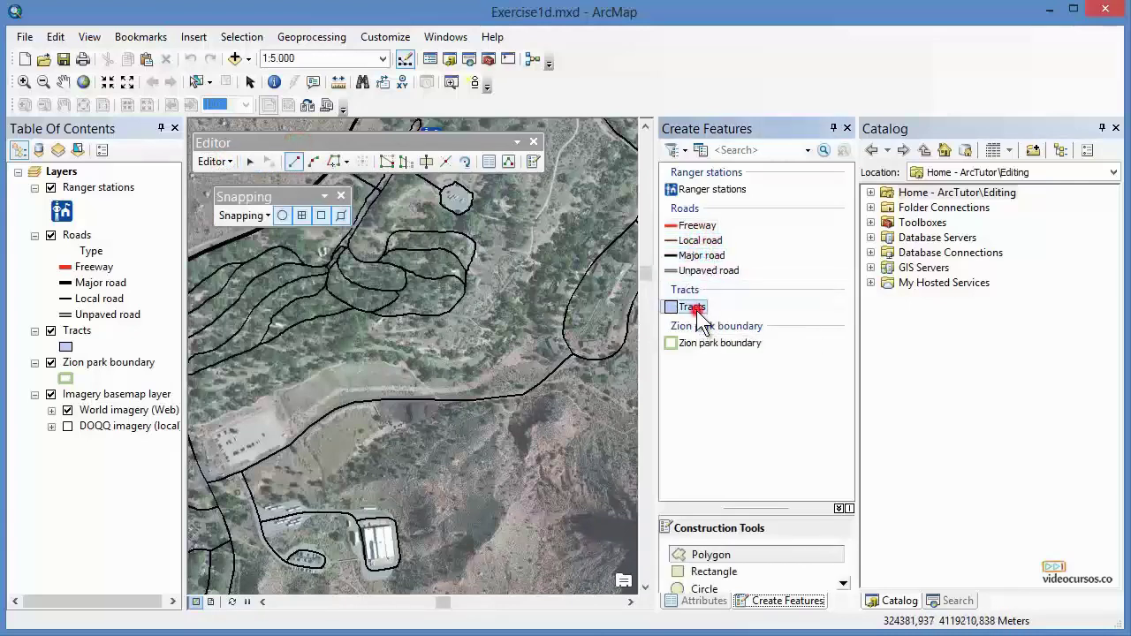
click(700, 242)
drag(762, 510, 761, 457)
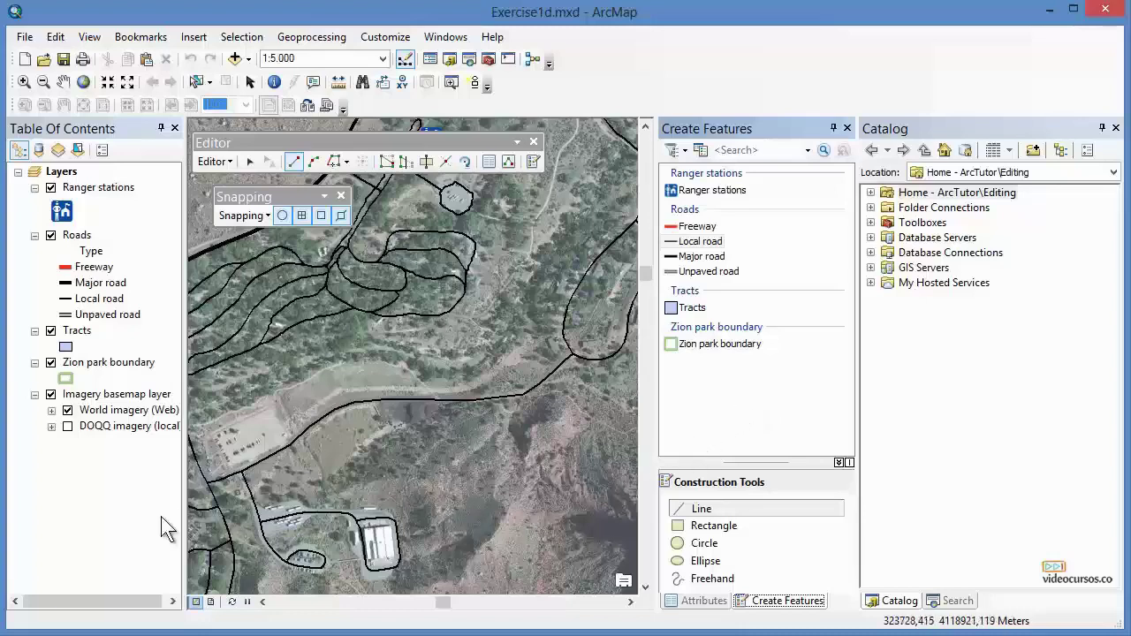
- Hide the World imagery layer and go to the Tracts bookmark
click(68, 411)
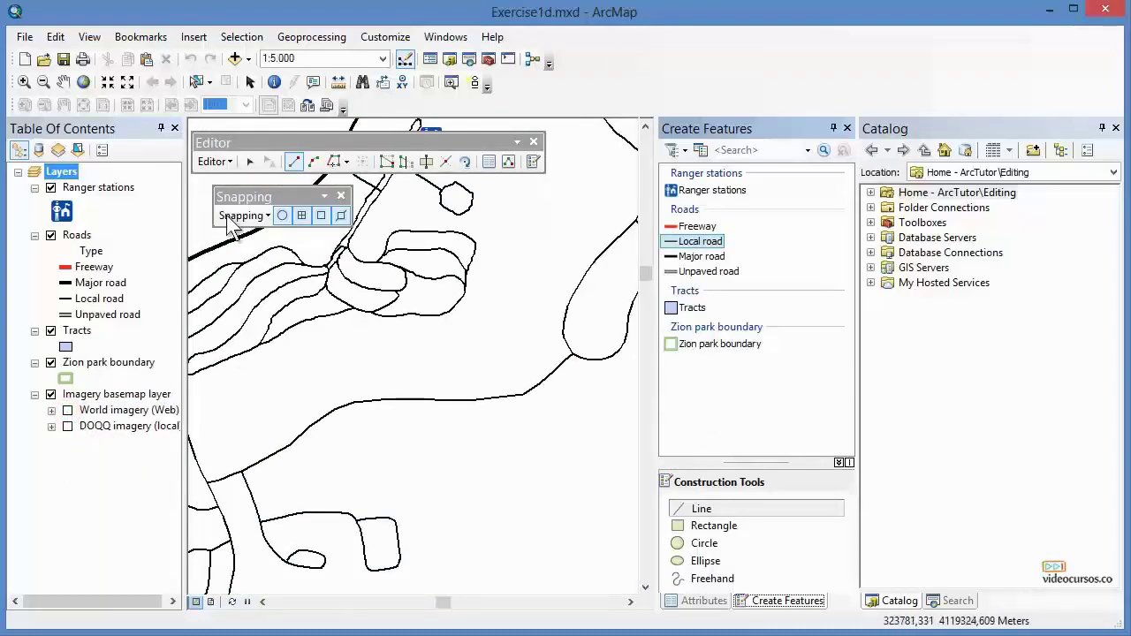
click(141, 37)
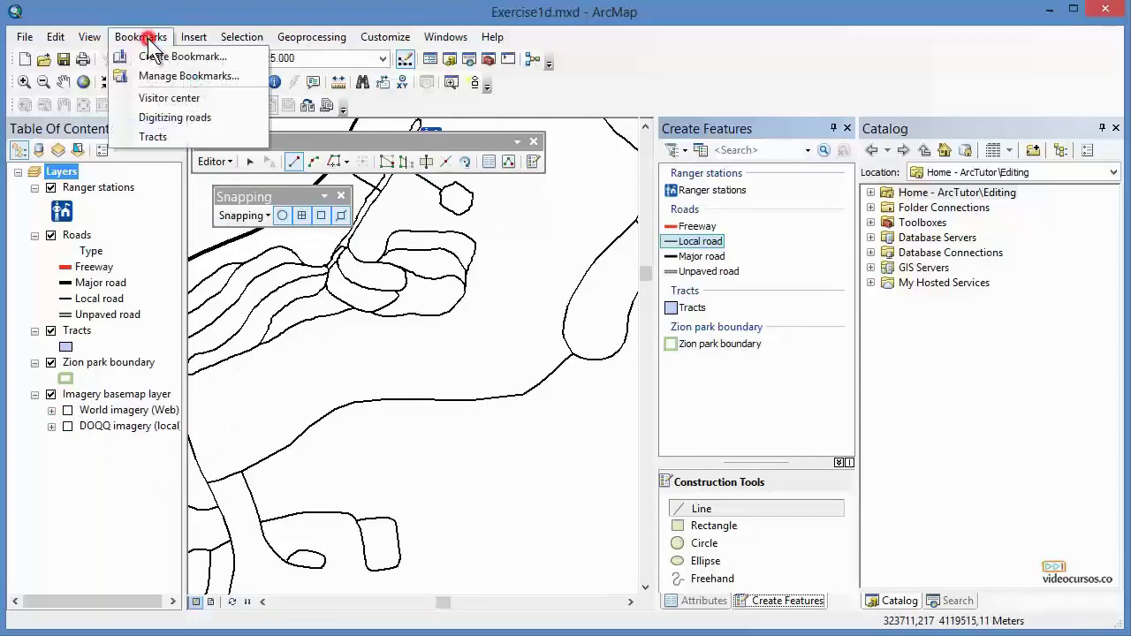
click(157, 136)
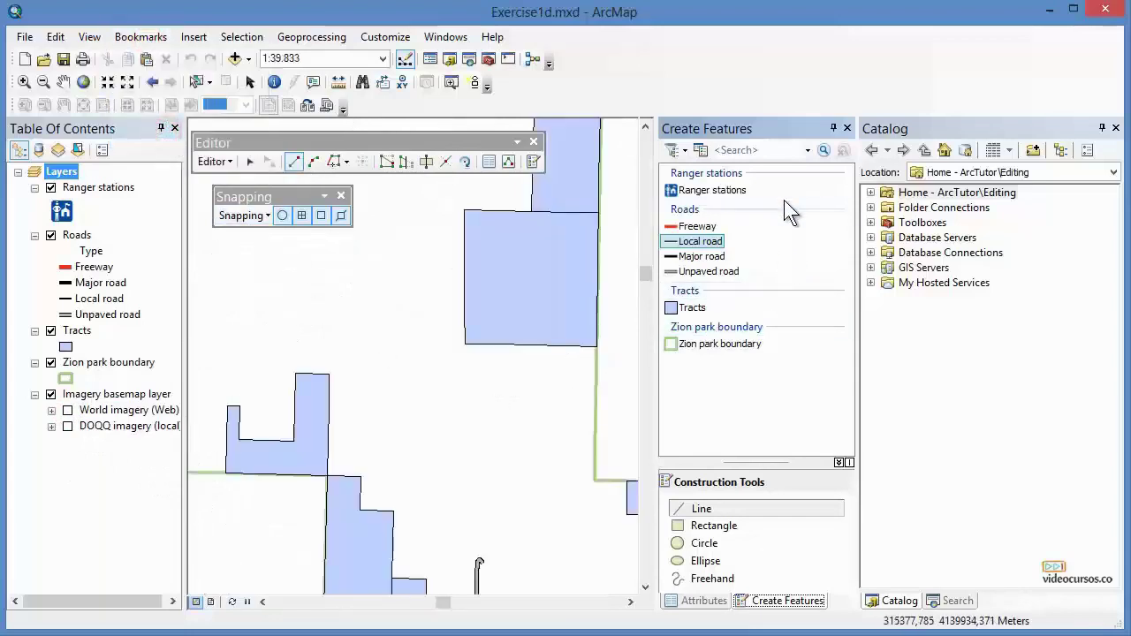
- Start a Tracts polygon with straight segments from the park boundary corner north to the large square tract's southeast corner
click(698, 308)
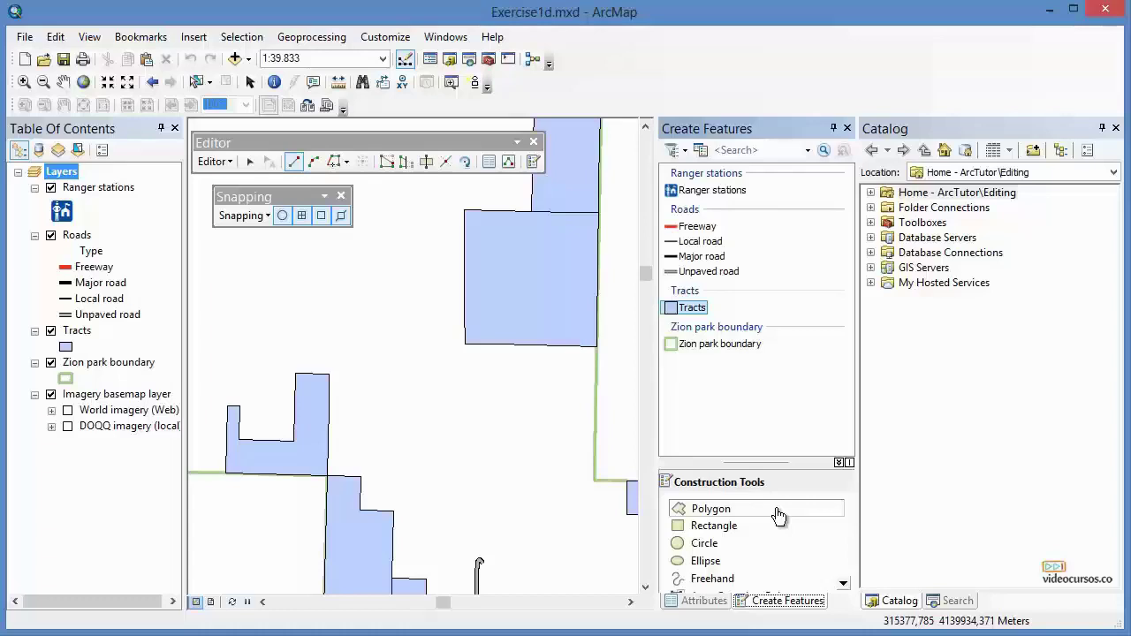
click(743, 514)
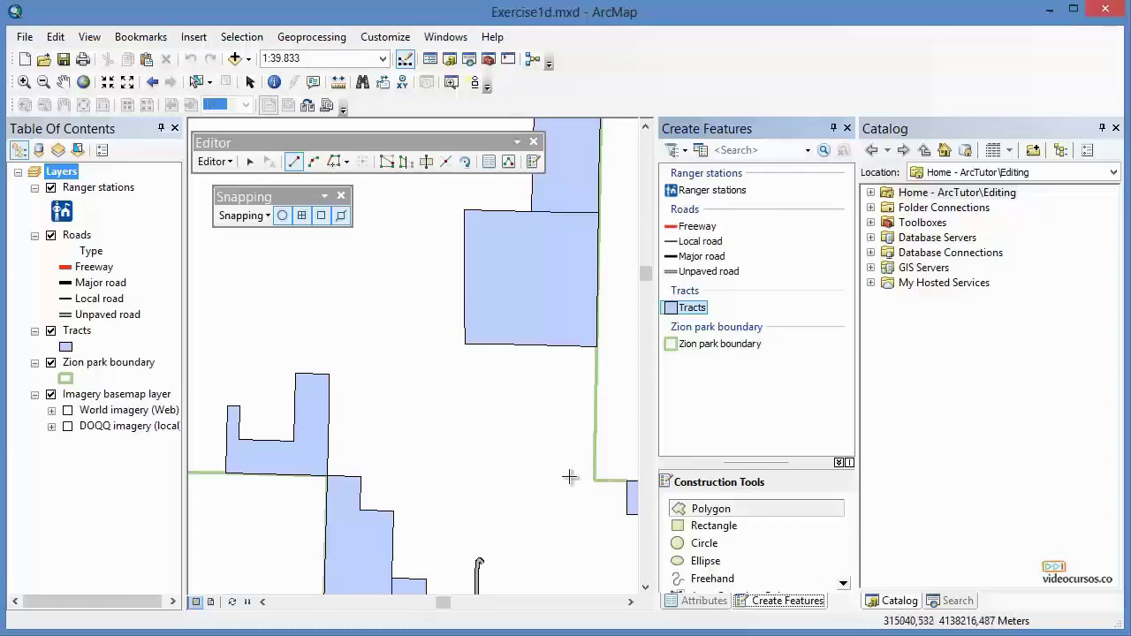
click(296, 163)
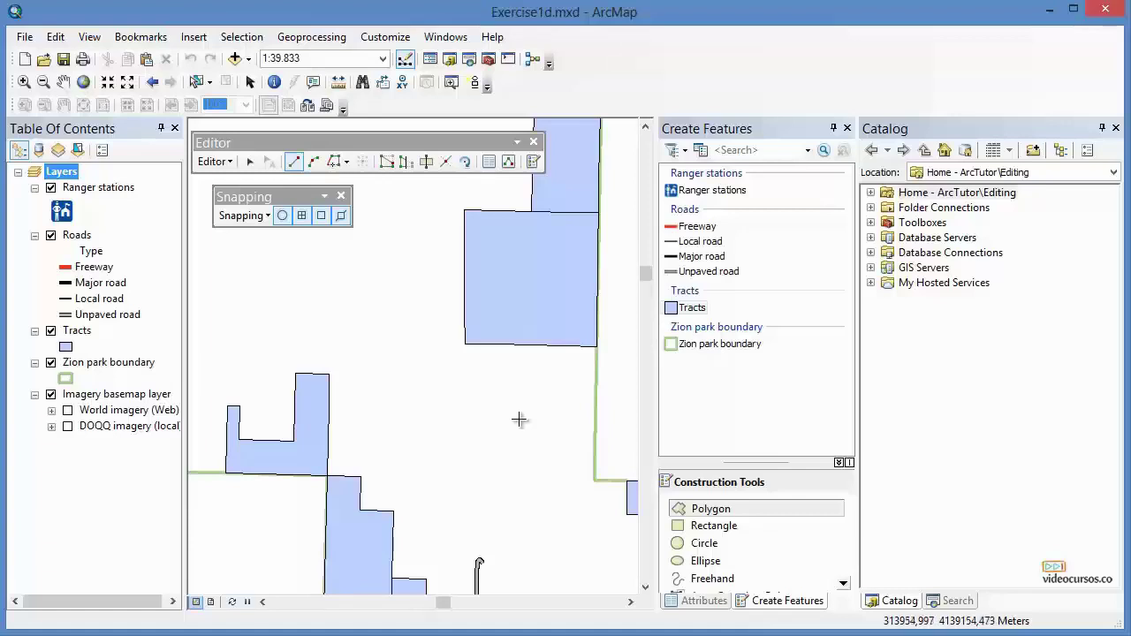
click(597, 484)
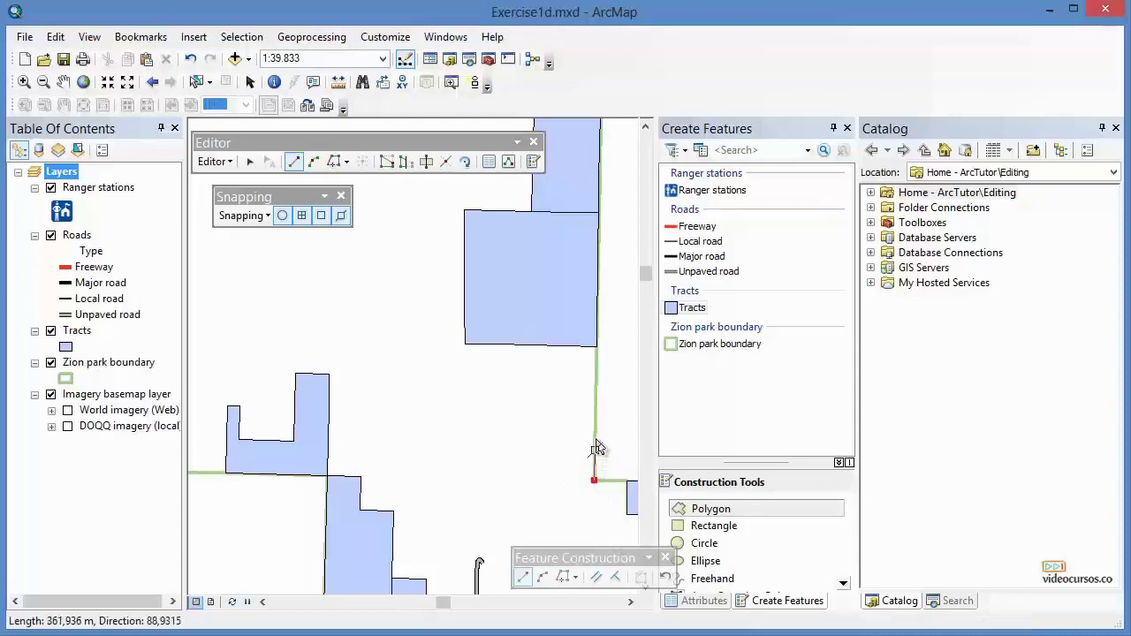
click(598, 349)
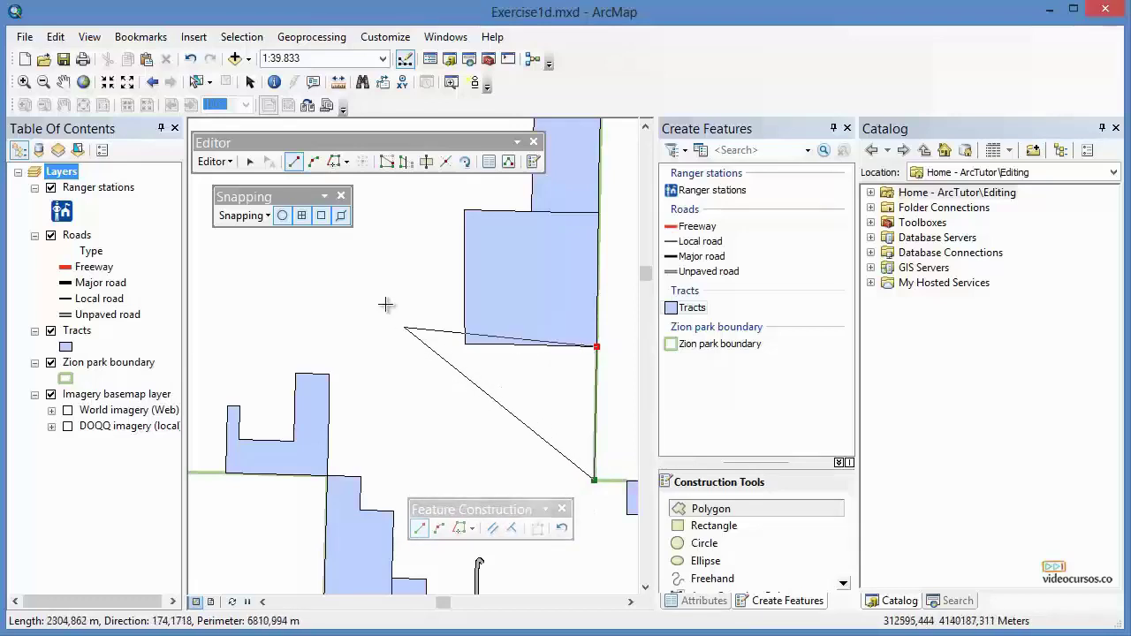
- Add a polygon vertex at the midpoint of the large square tract's southern edge using the Midpoint construction method
click(347, 162)
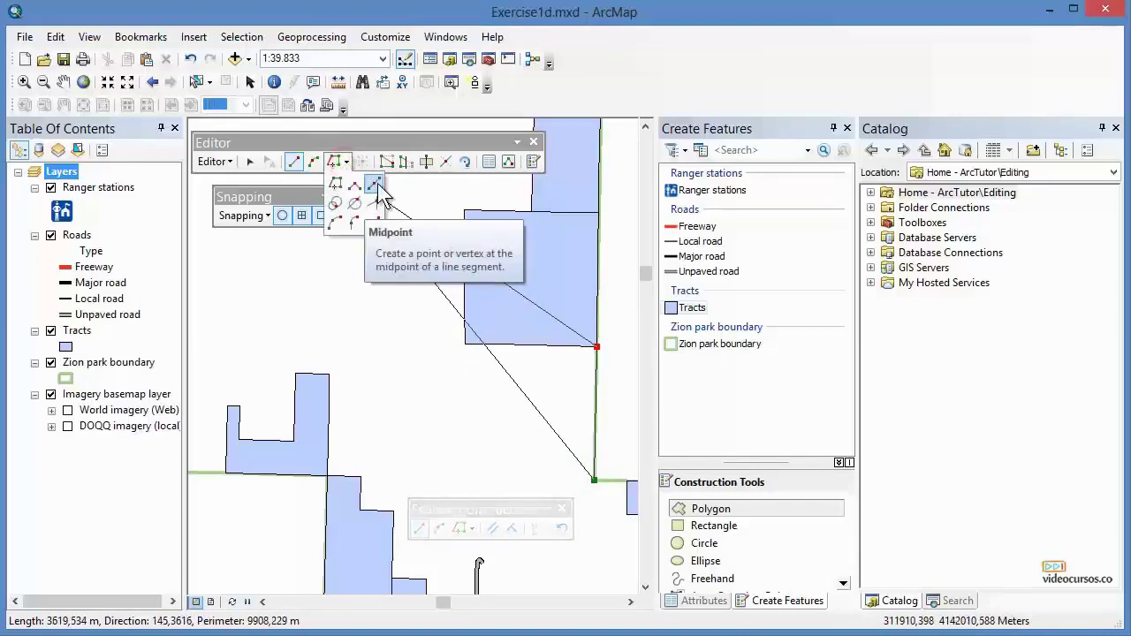
click(376, 184)
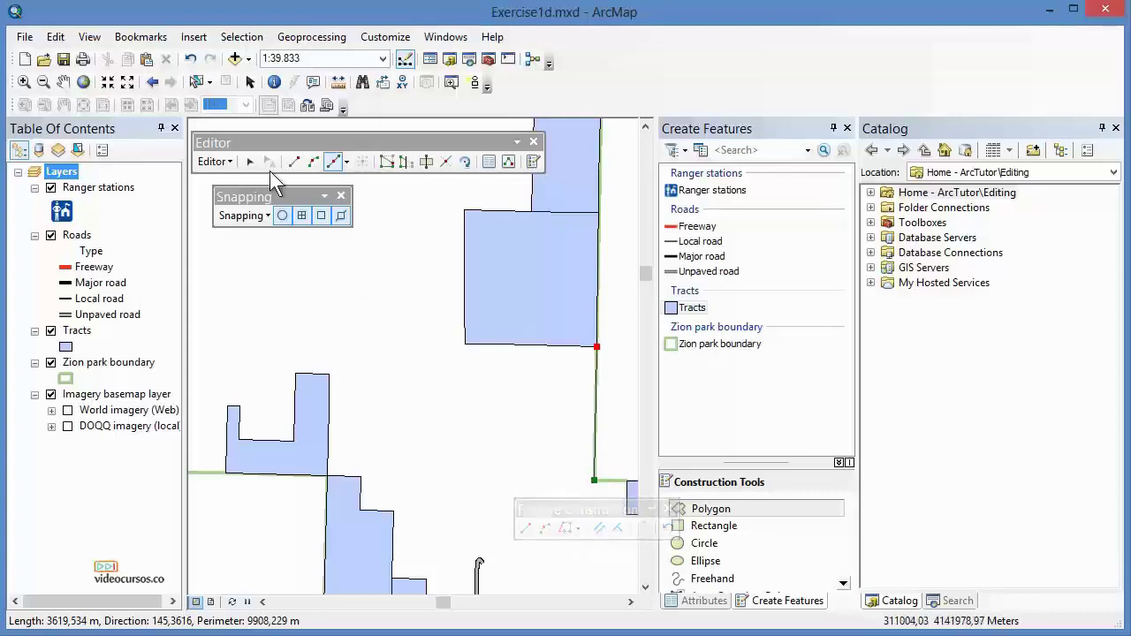
click(342, 164)
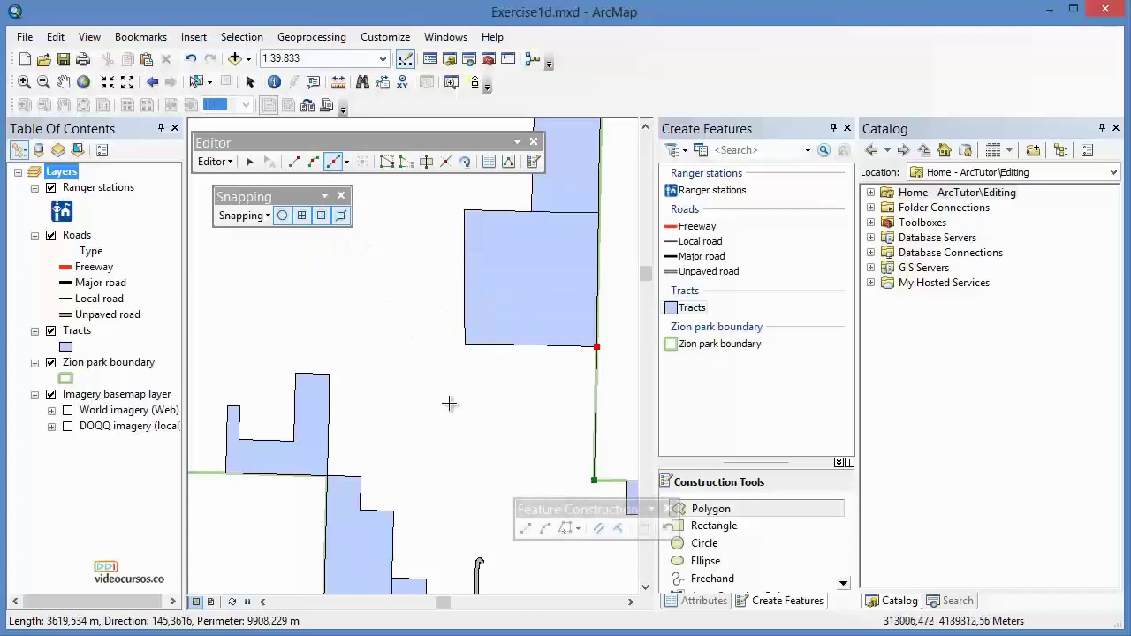
click(597, 347)
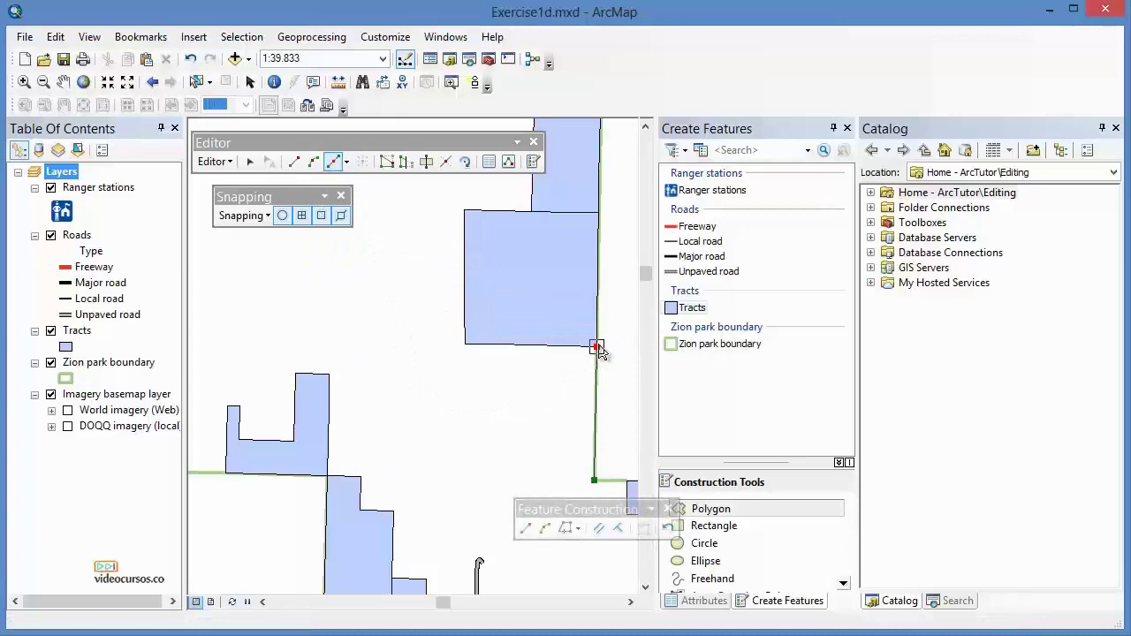
click(598, 347)
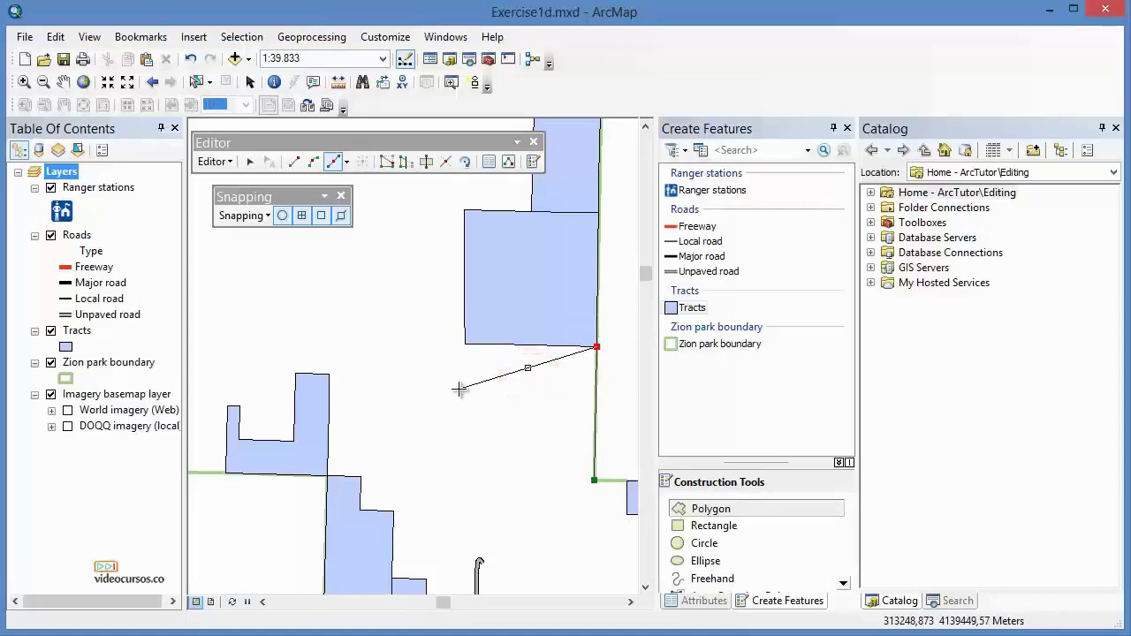
click(465, 346)
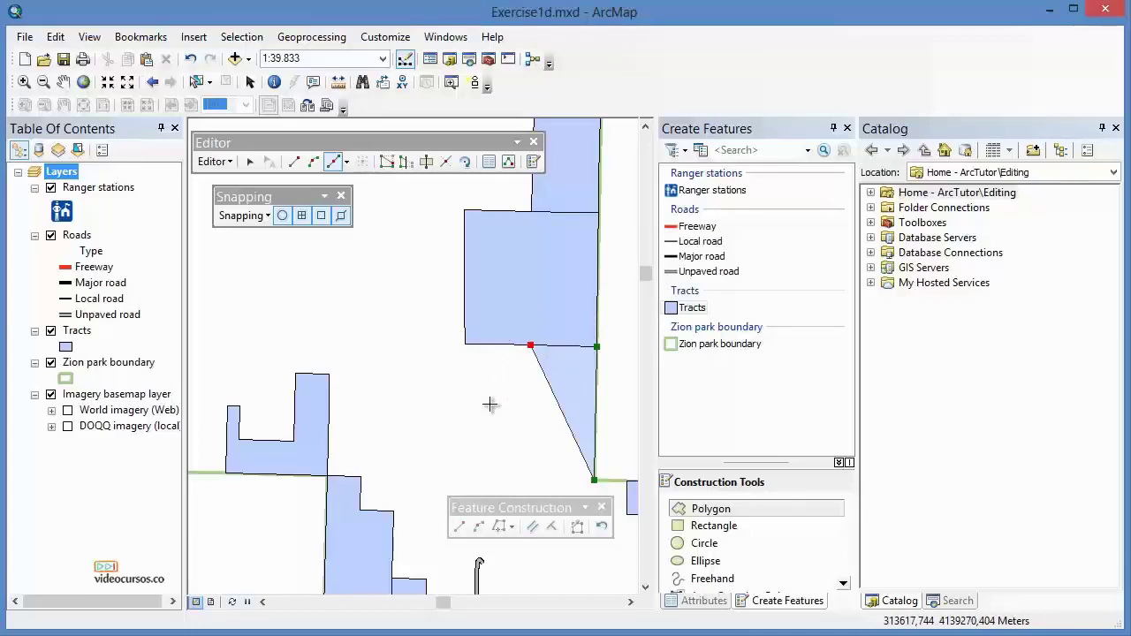
- Add a straight-segment vertex at absolute X 314076,3 and Y 4138384,9 in meters, and finish the tract polygon
click(295, 163)
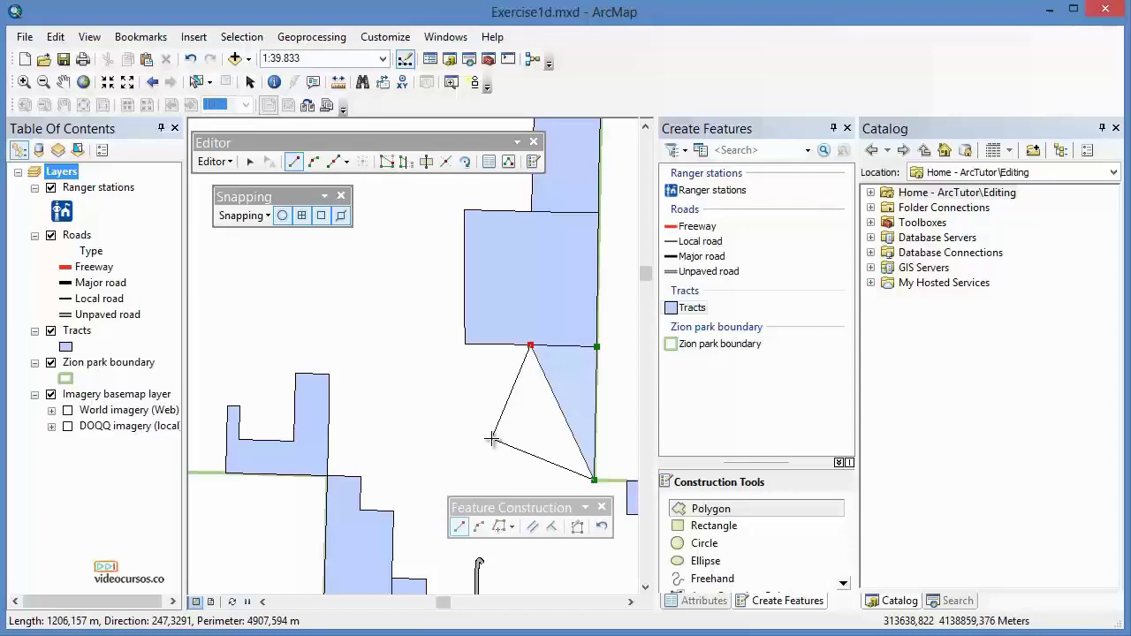
key(F6)
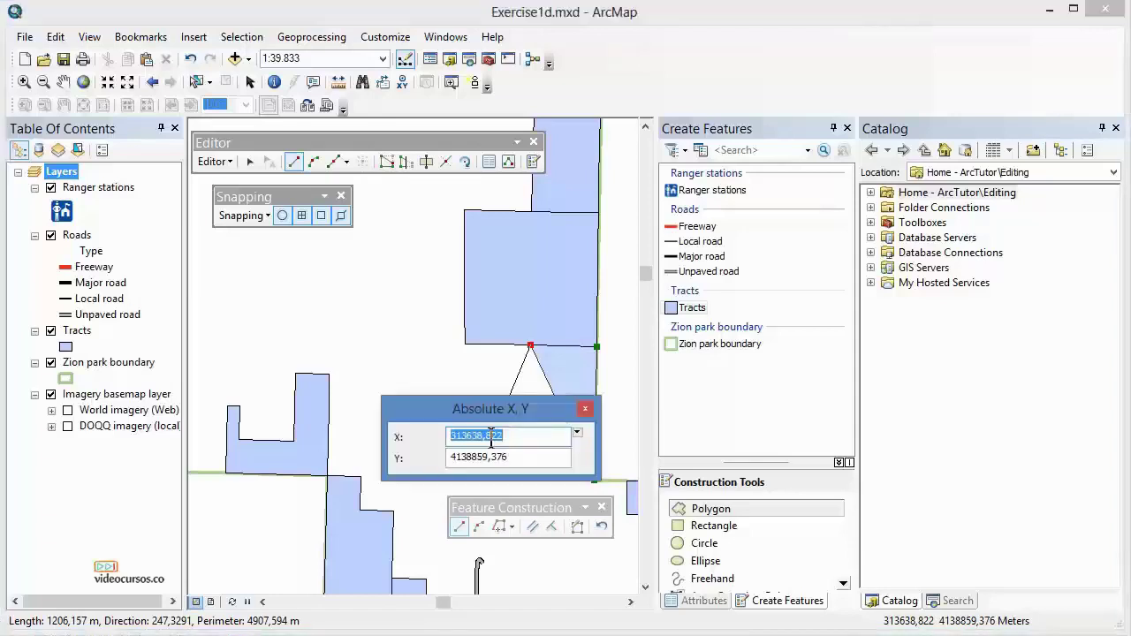
drag(520, 414, 368, 301)
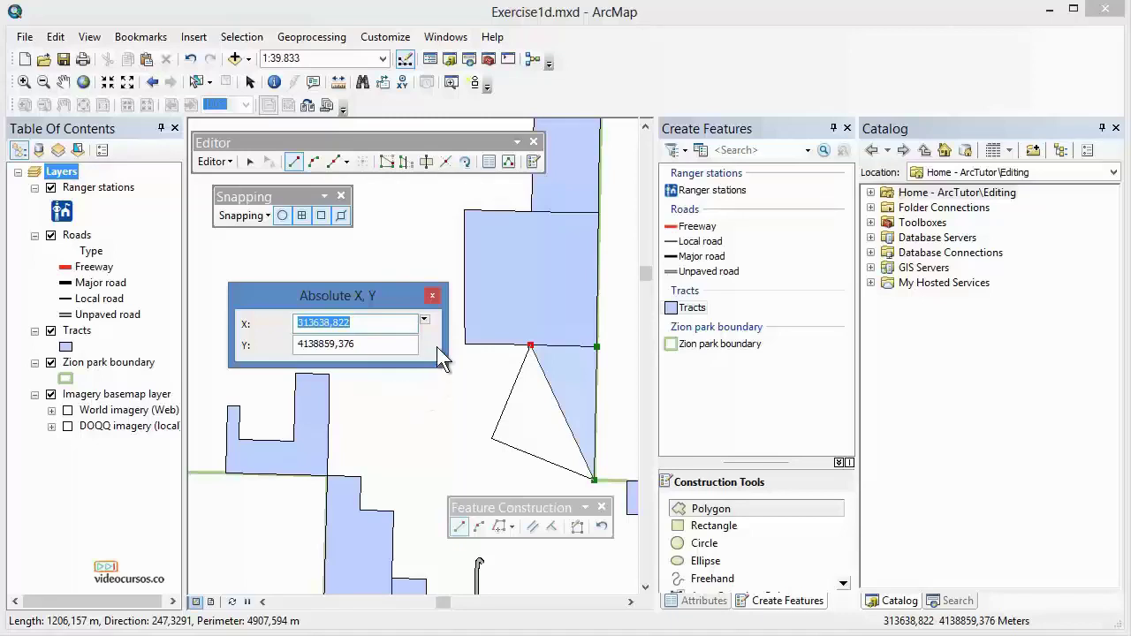
click(425, 321)
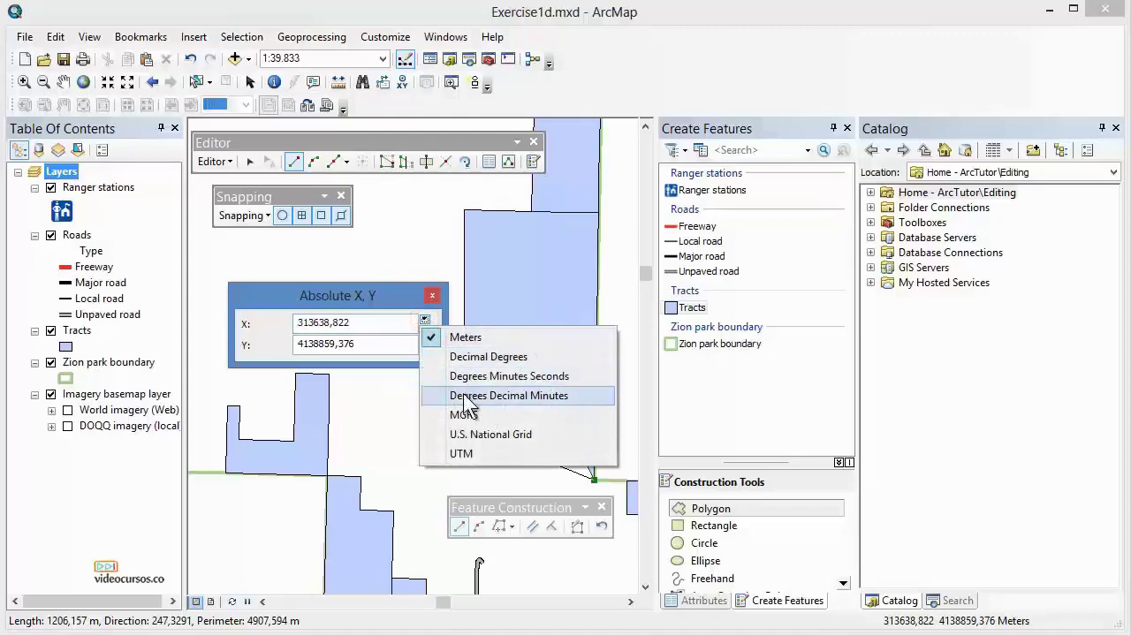
click(448, 337)
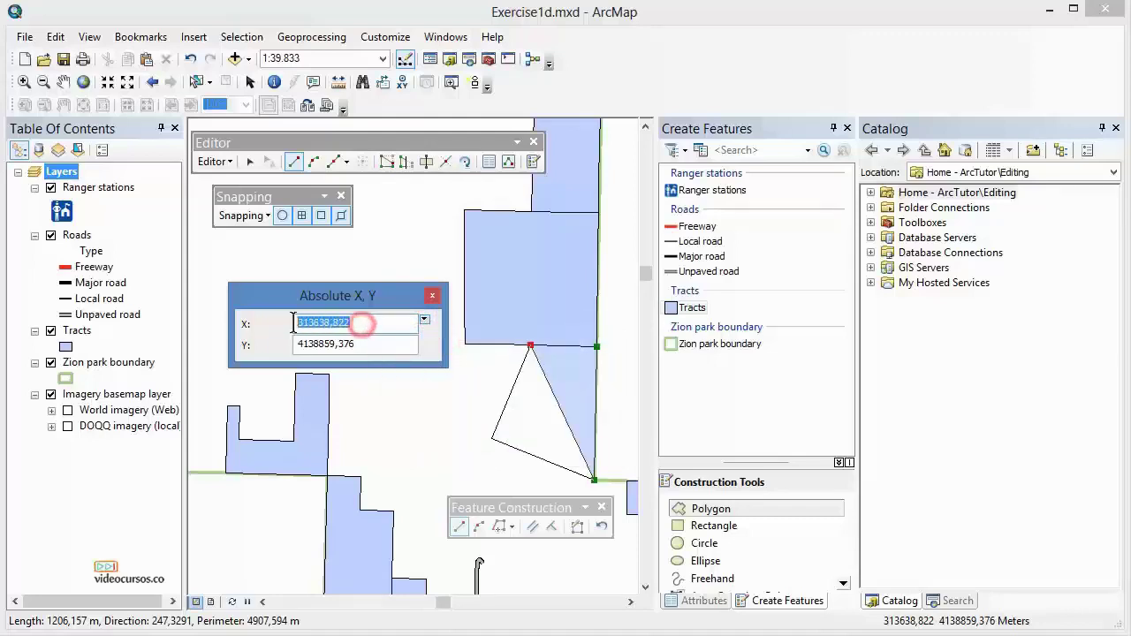
text(3)
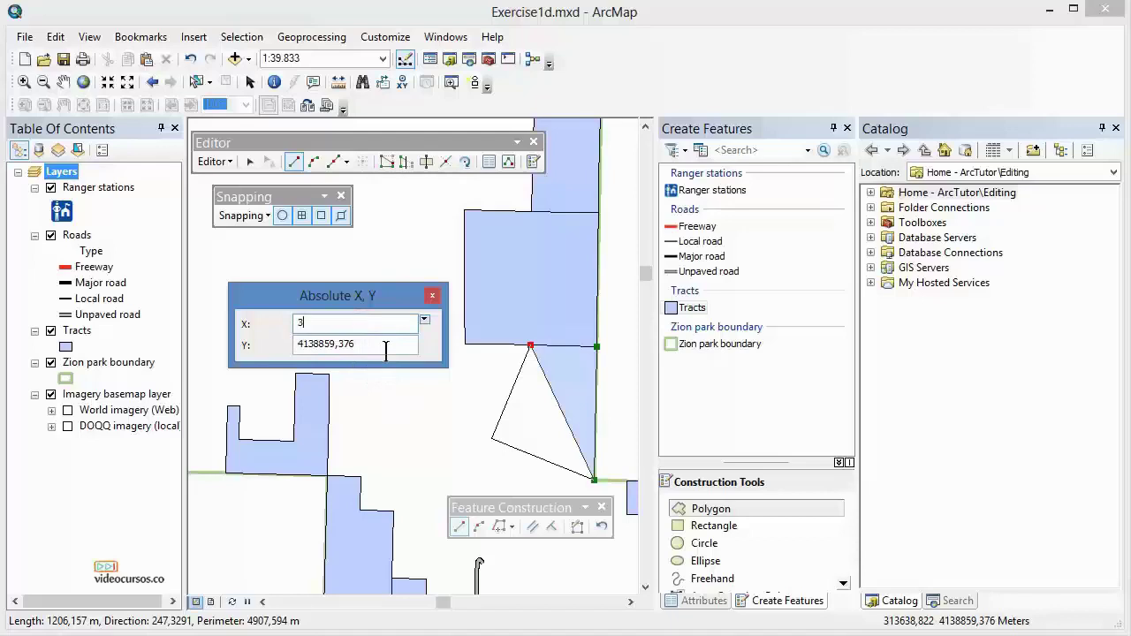
text(14076,3)
drag(385, 347, 292, 350)
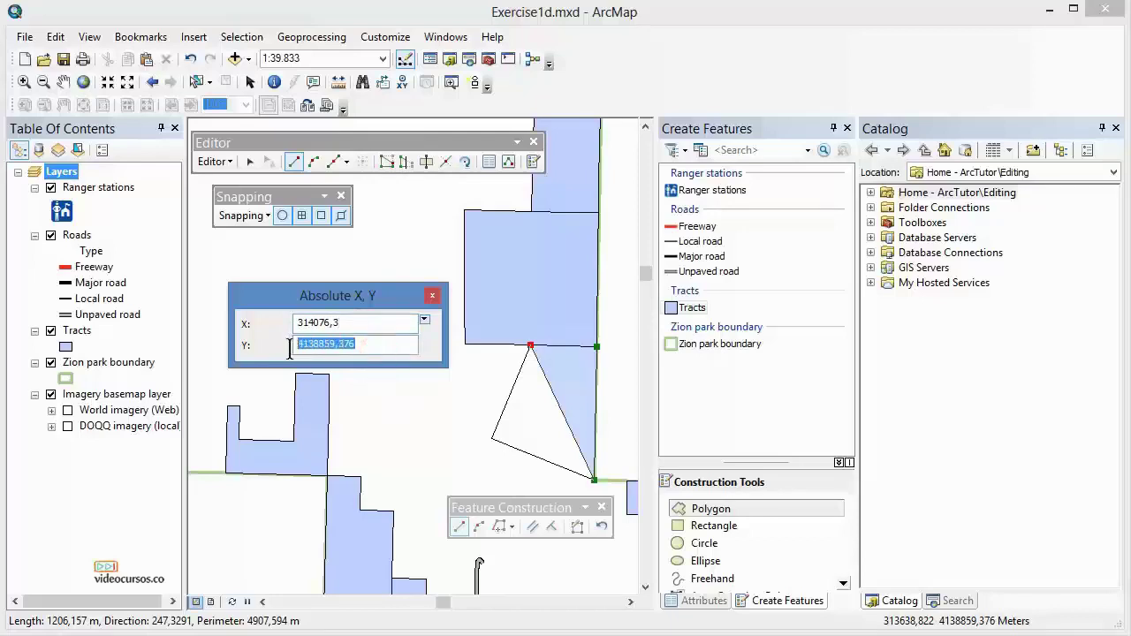
text(41383)
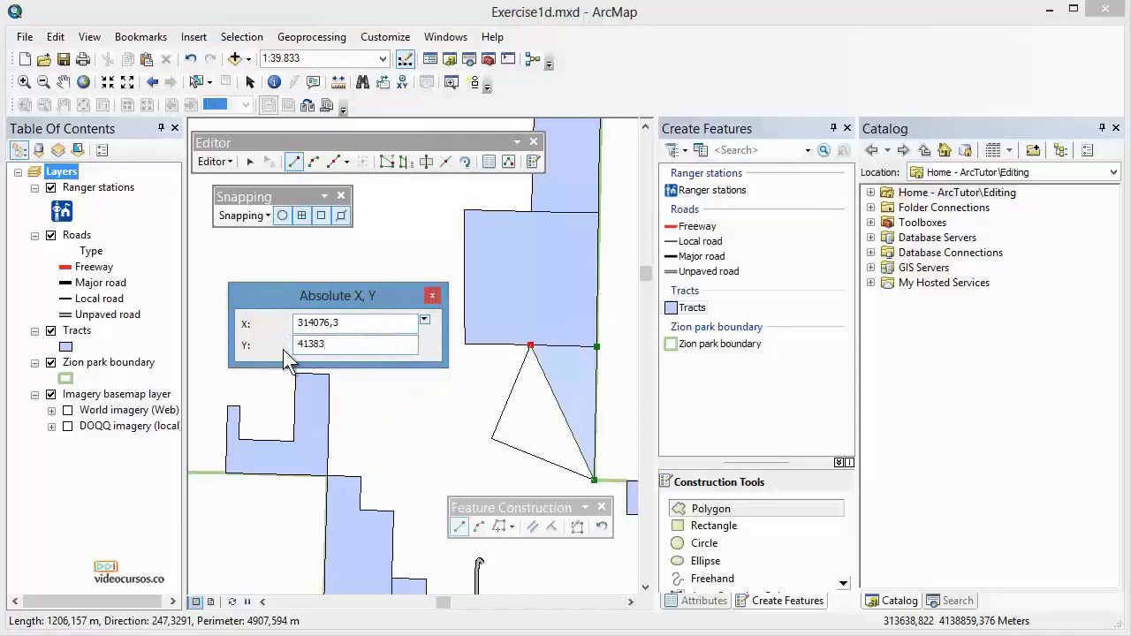
text(84,9)
key(Return)
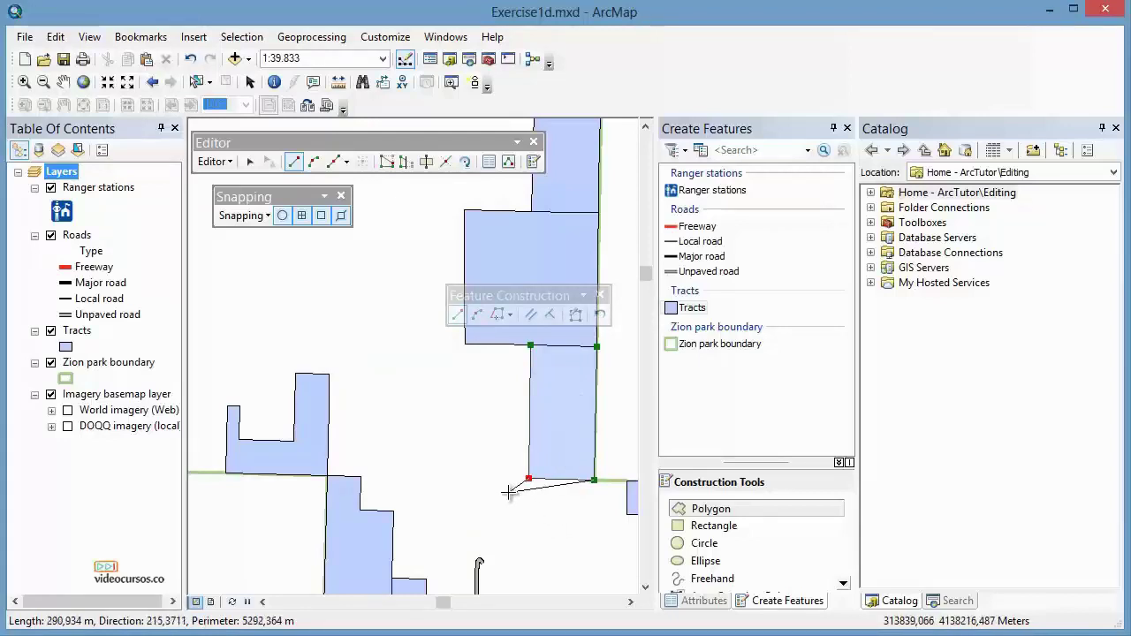
click(576, 320)
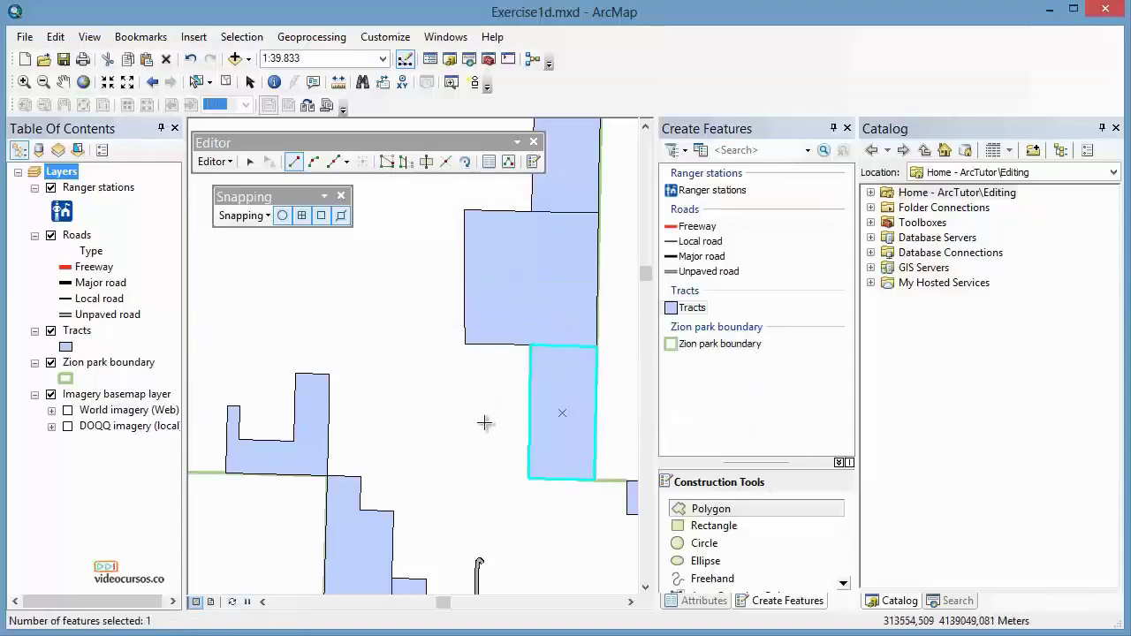
- Identify the new tract polygon to review its Ownership and Area attributes, and close the results
click(274, 82)
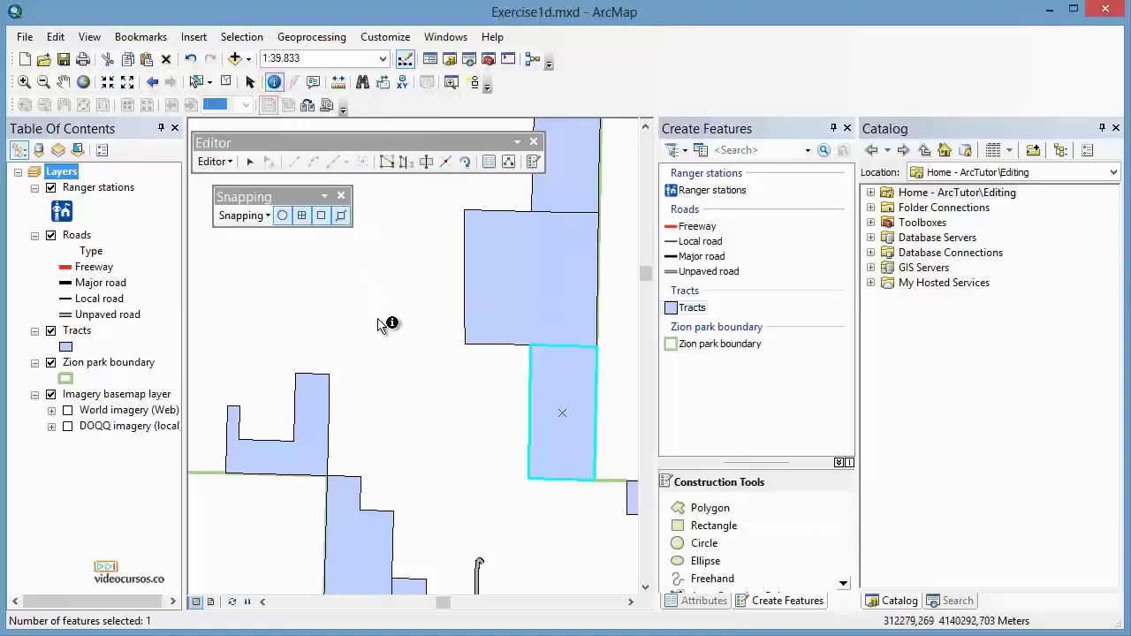
click(566, 382)
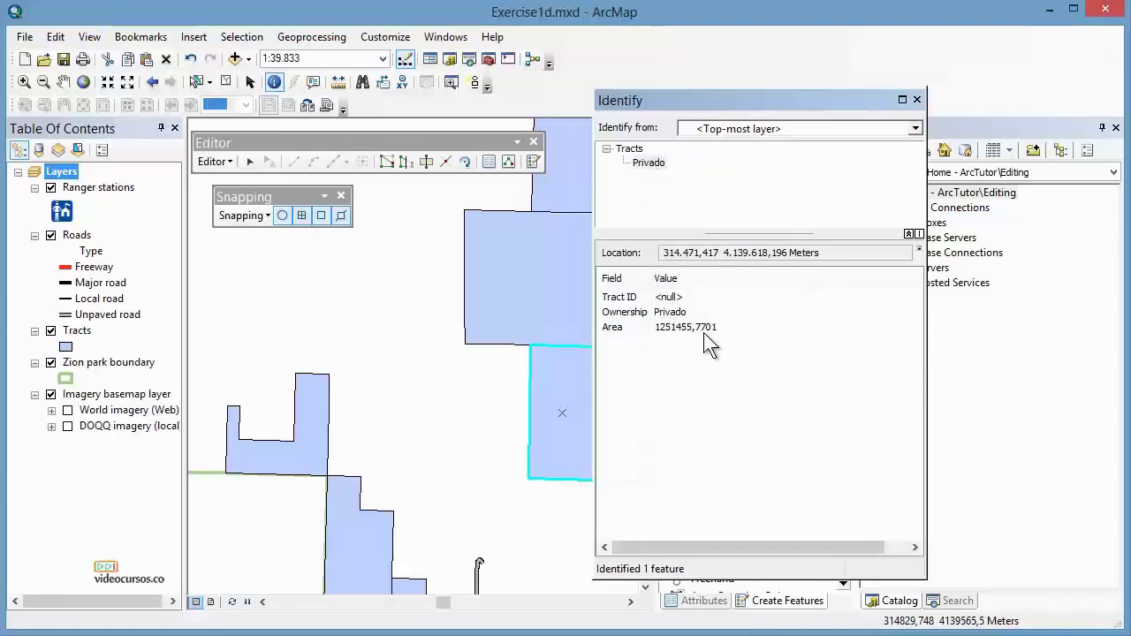
click(918, 101)
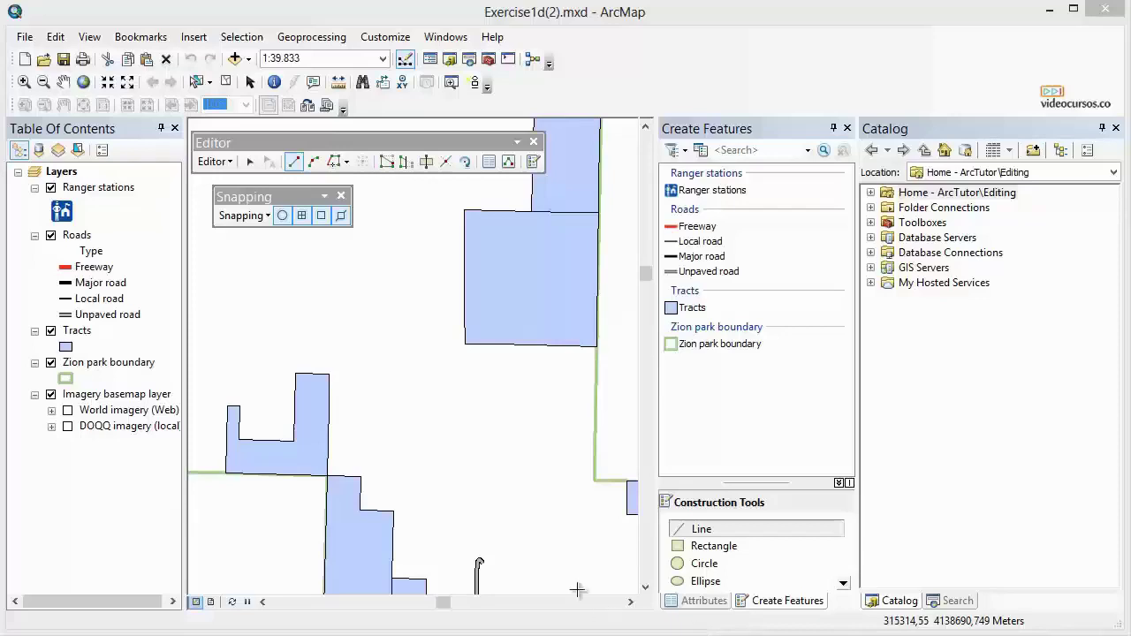
- Start a Tracts rectangle at the northwest corner of the U-shaped tract's eastern arm and constrain its direction to 179
click(63, 83)
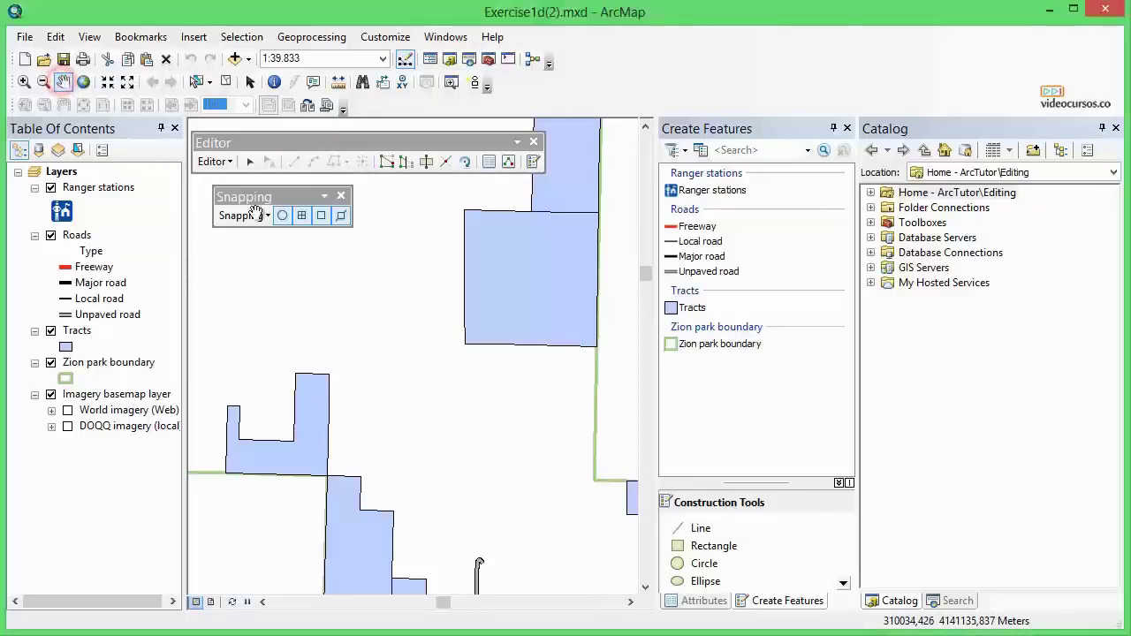
click(250, 536)
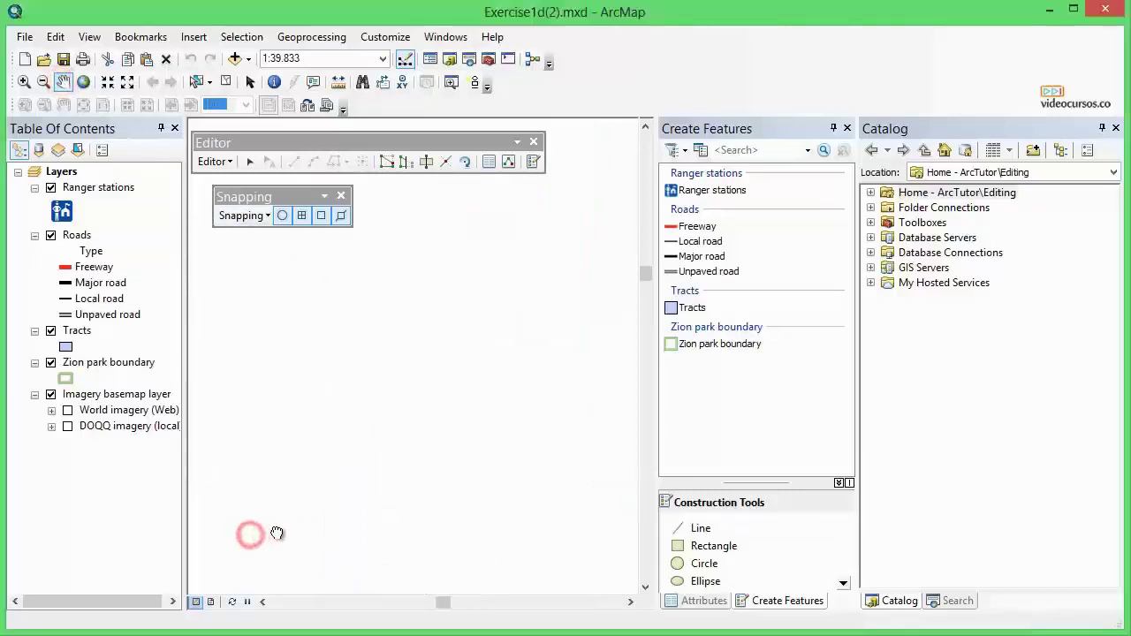
drag(321, 515, 453, 353)
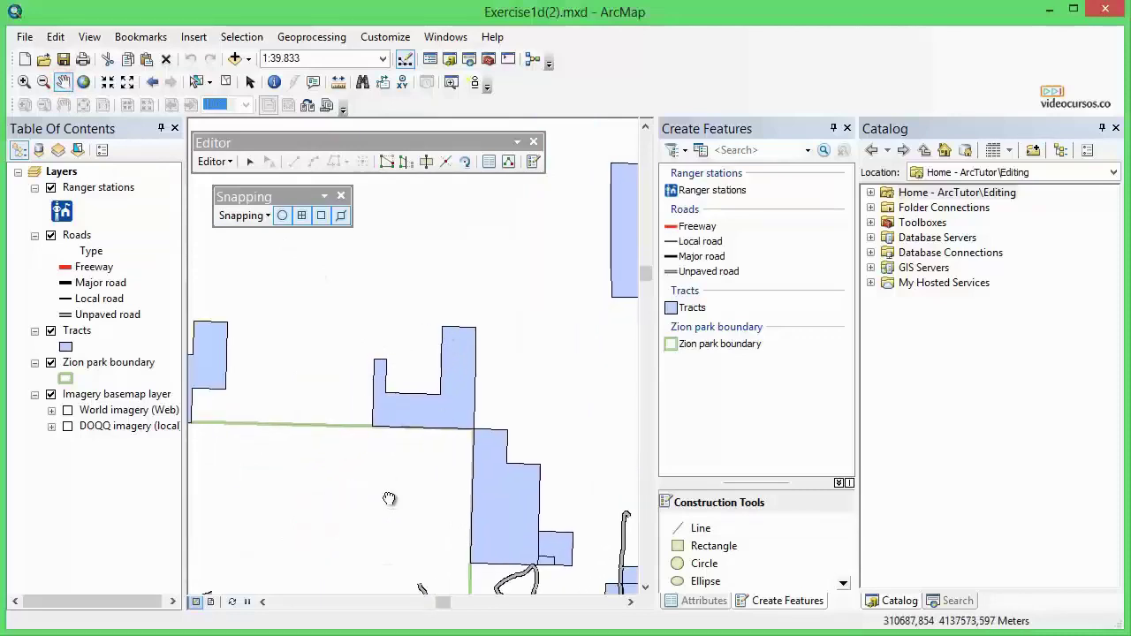
click(392, 499)
scroll(404, 359, down, 1)
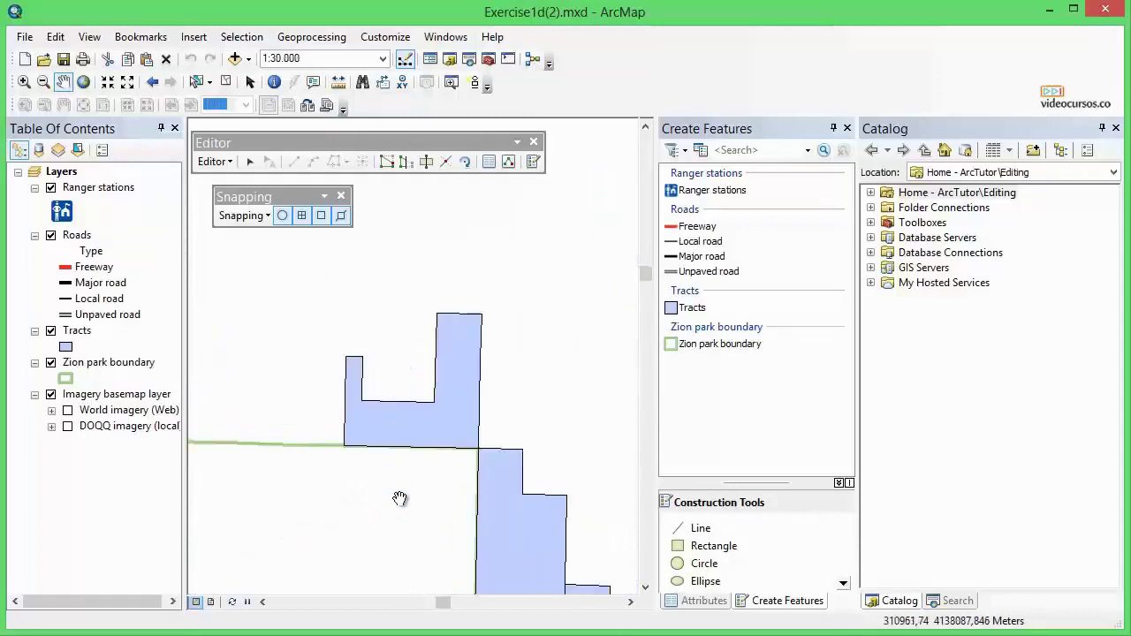
click(690, 308)
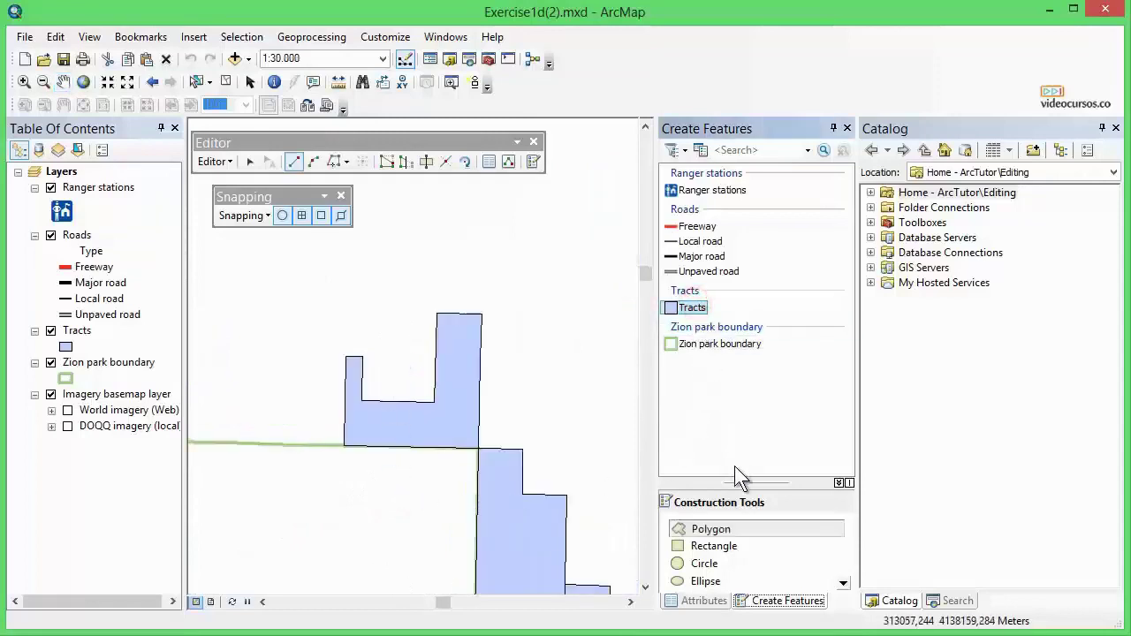
drag(738, 482, 743, 428)
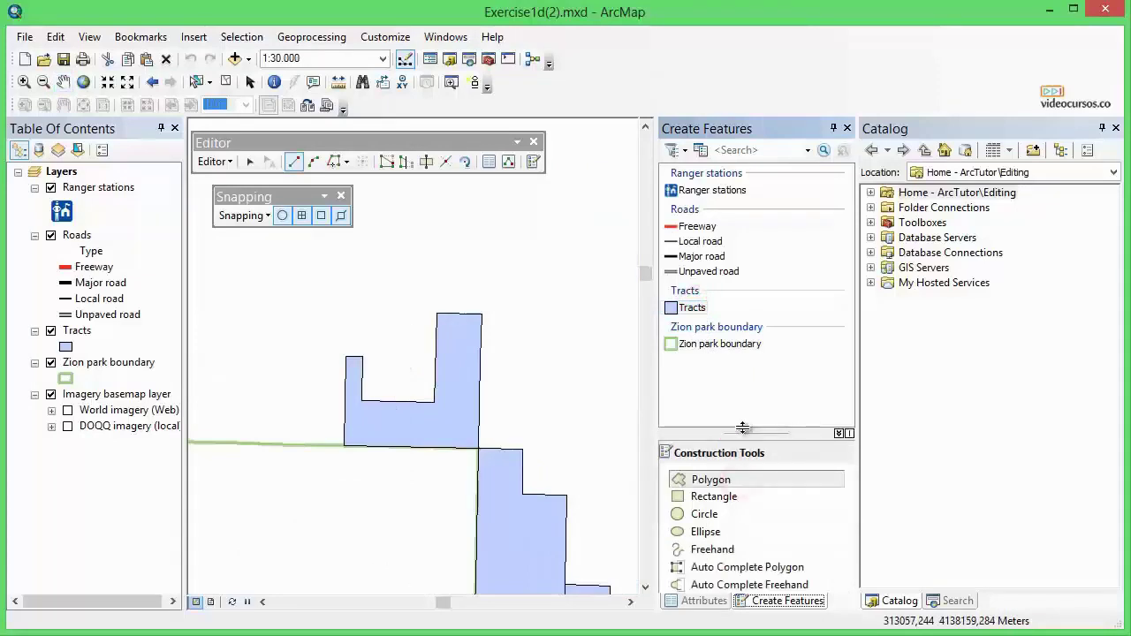
click(713, 501)
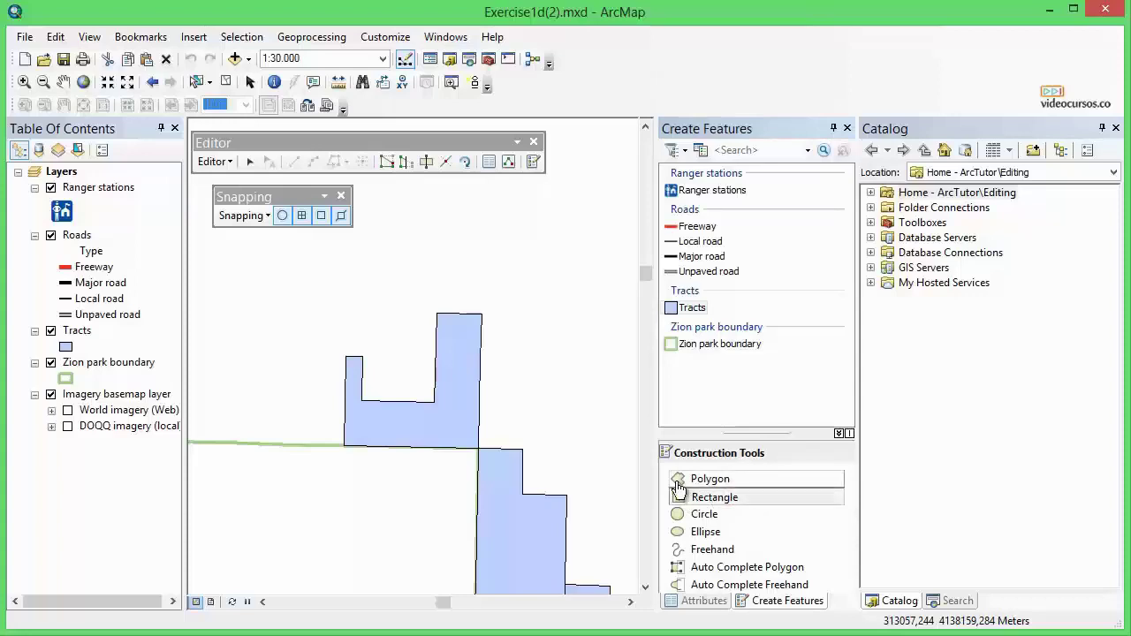
click(437, 314)
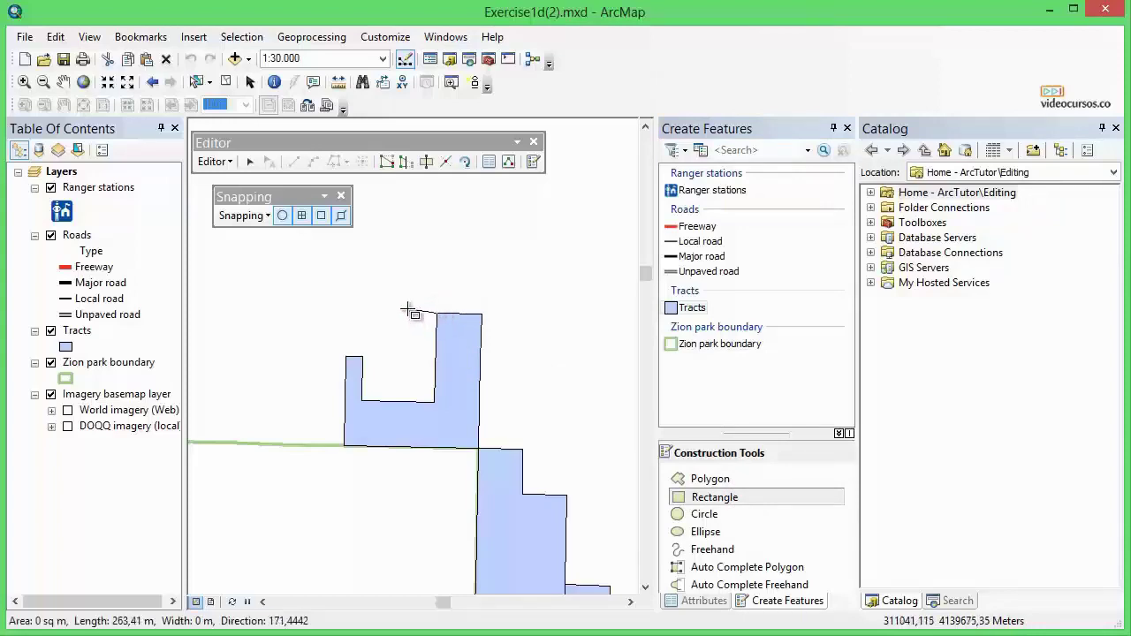
key(ctrl+a)
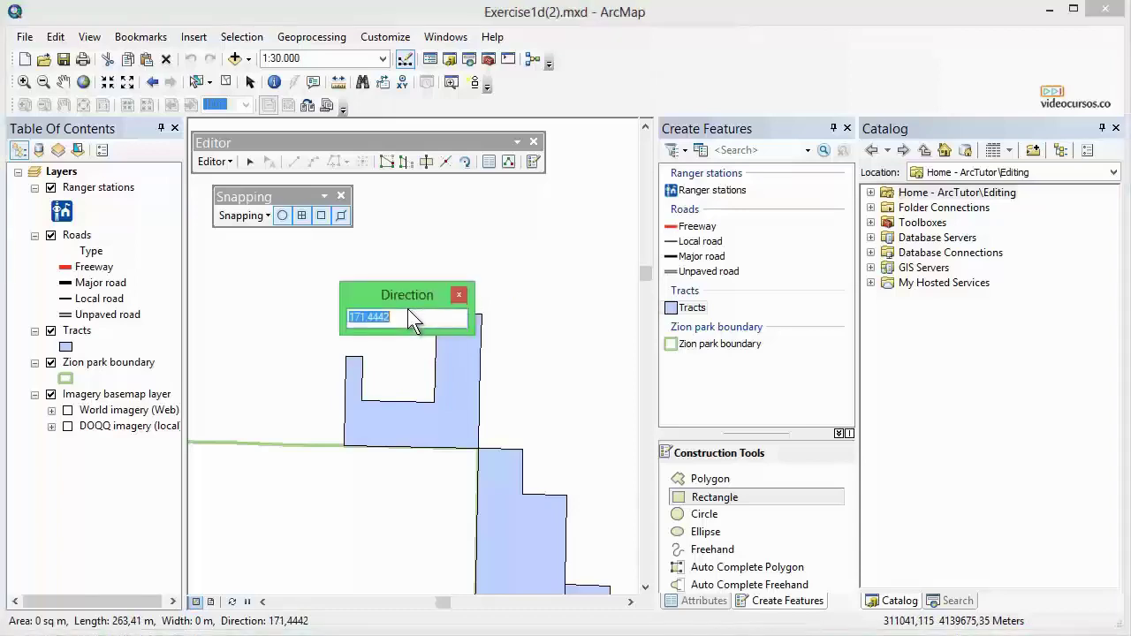
text(179)
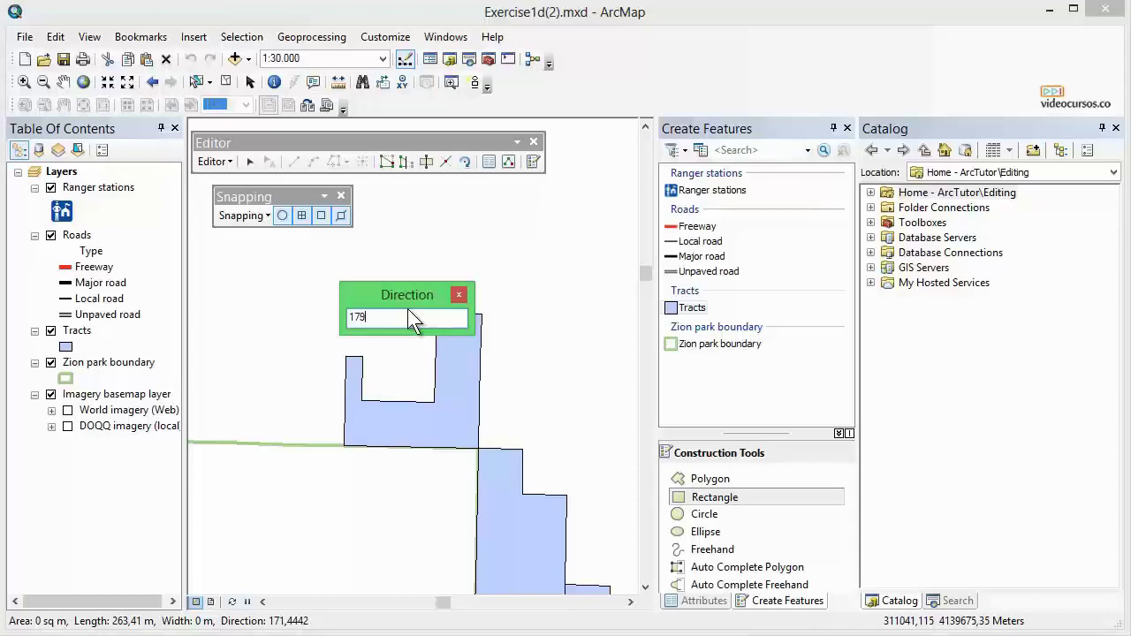
key(Return)
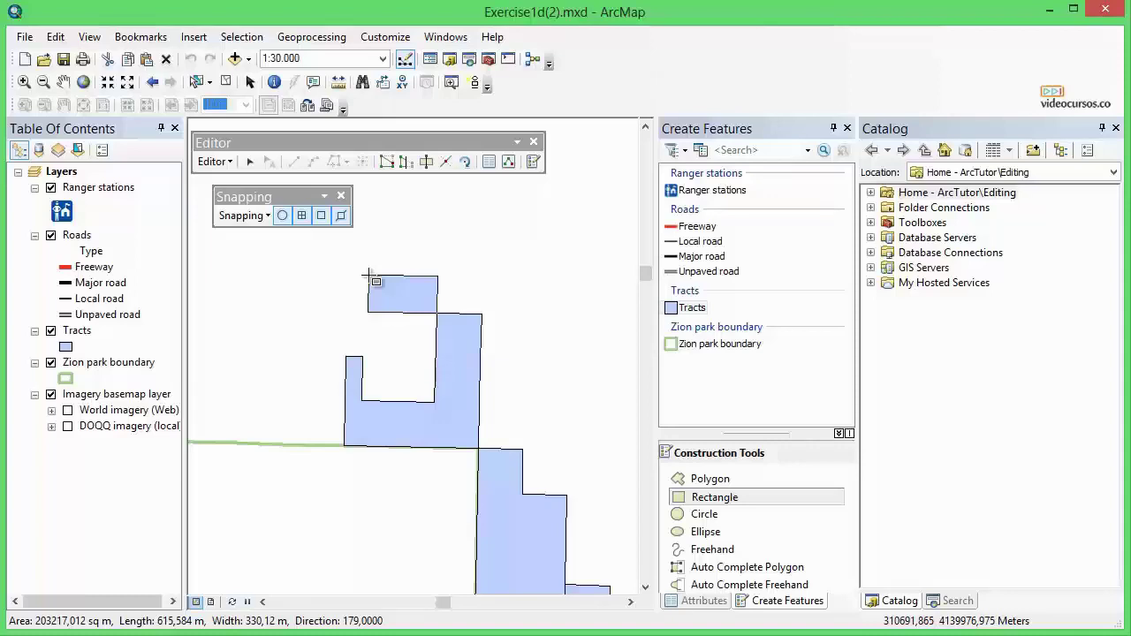
- Set the rectangle's width to 400 m and its length to 800 m to complete the new tract
key(w)
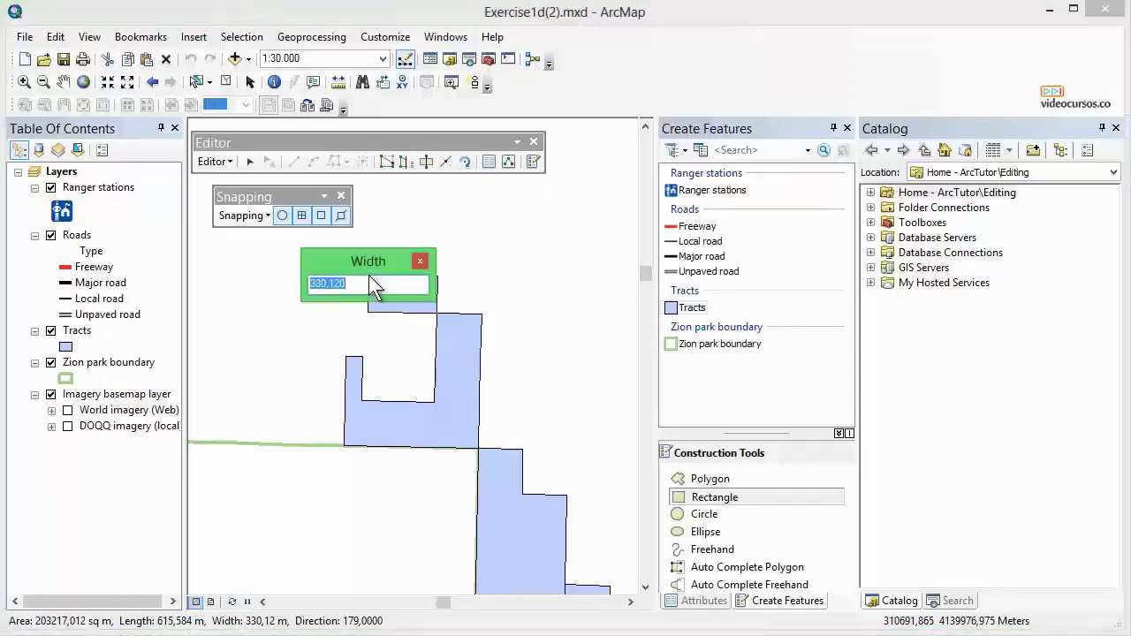
text(400)
key(Return)
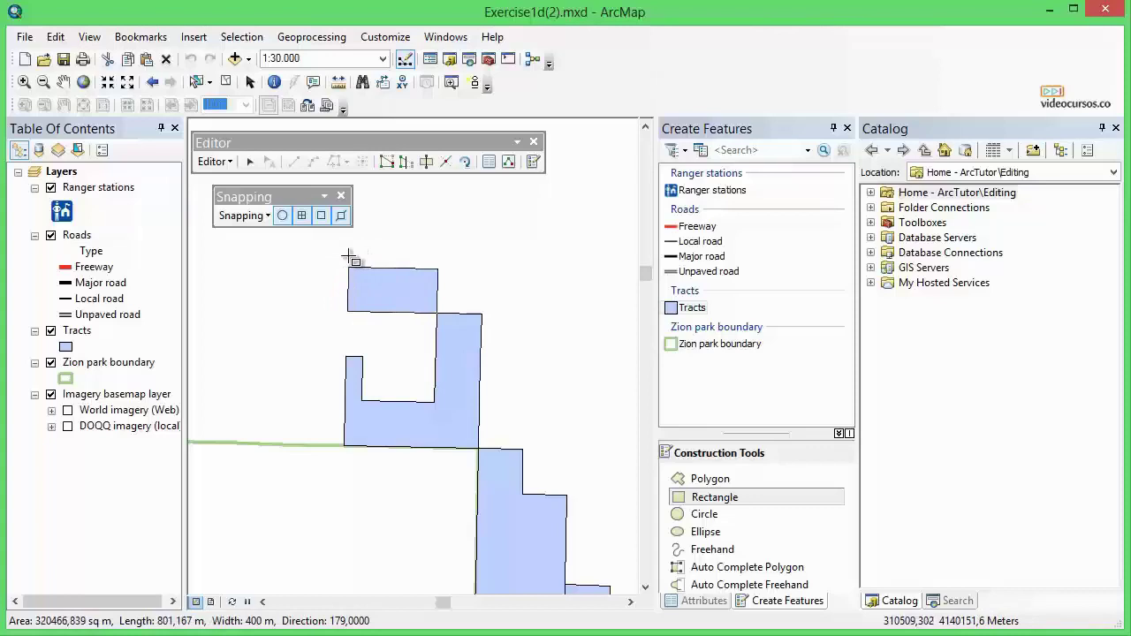
key(ctrl+l)
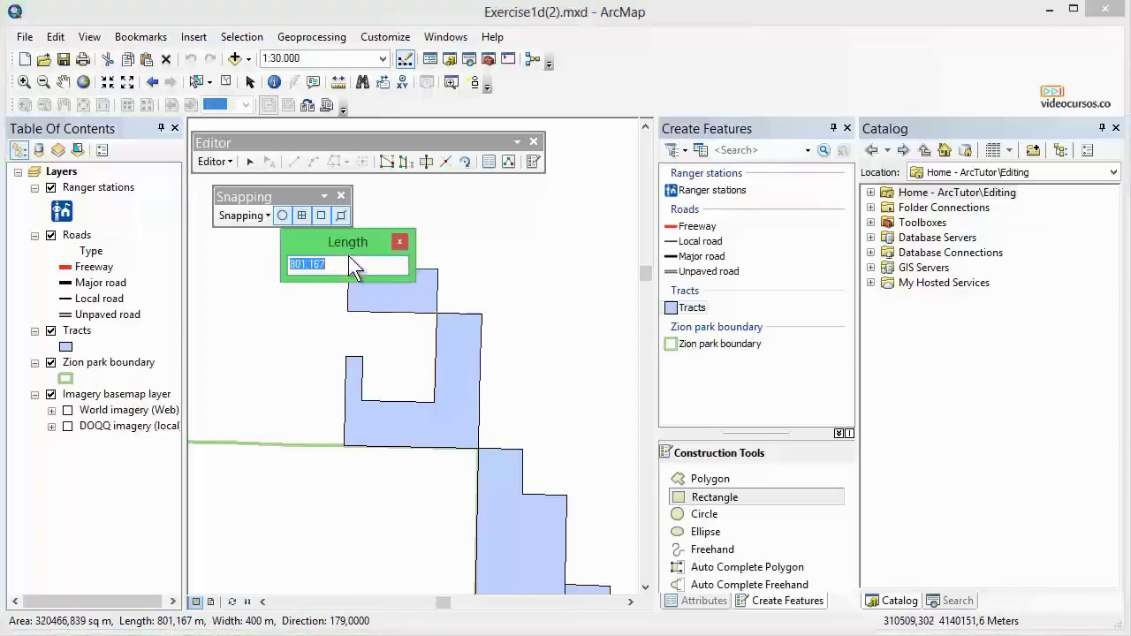
text(800)
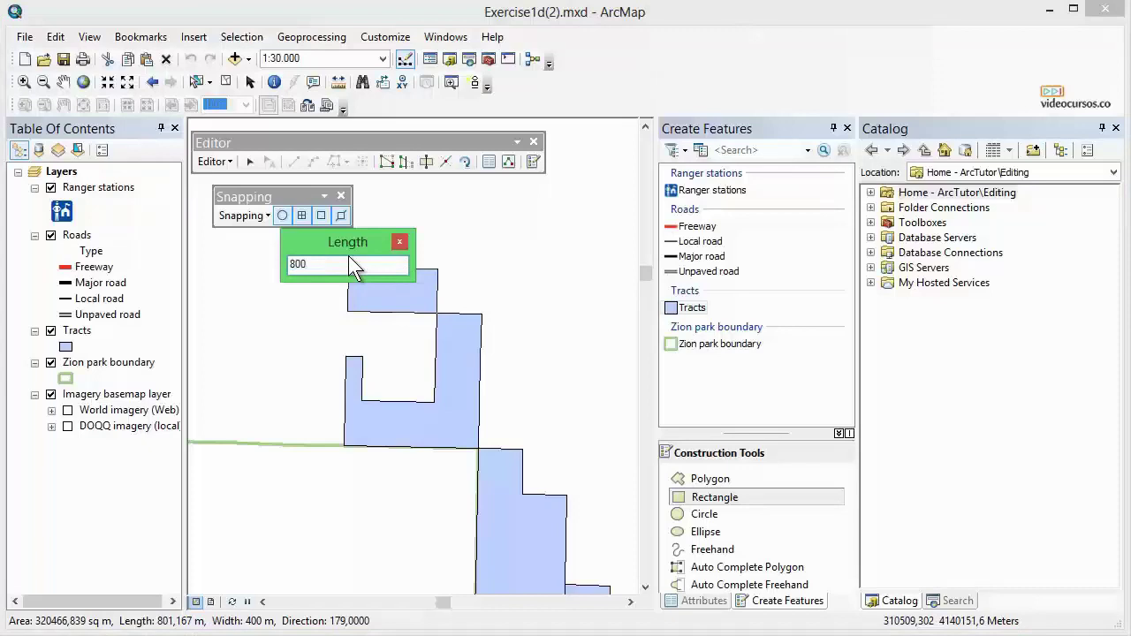
key(Return)
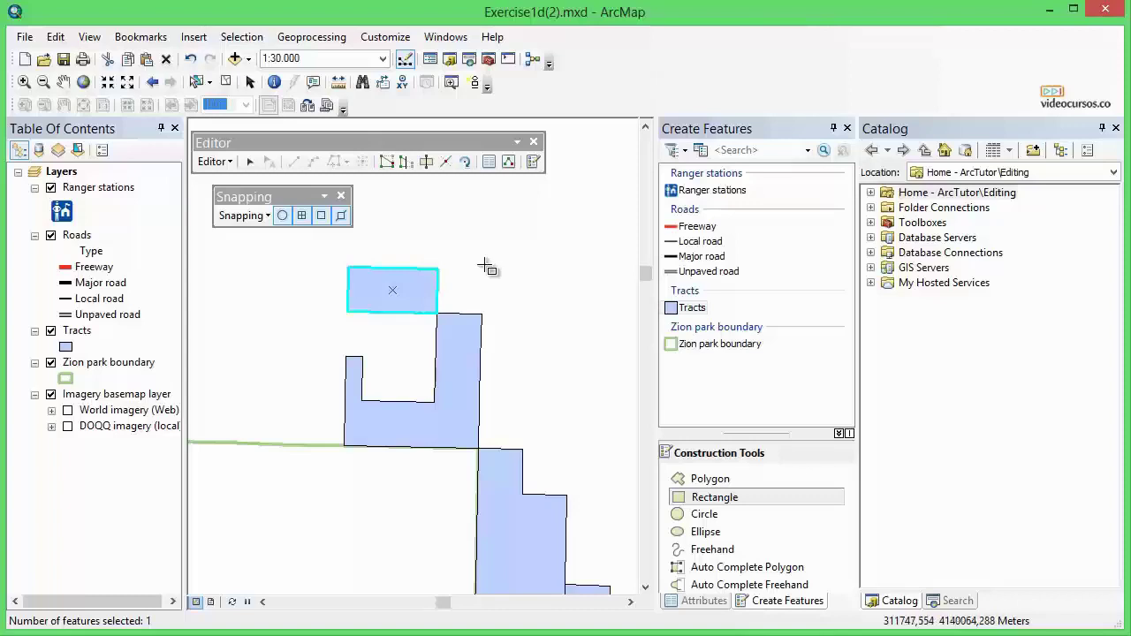
right_click(475, 256)
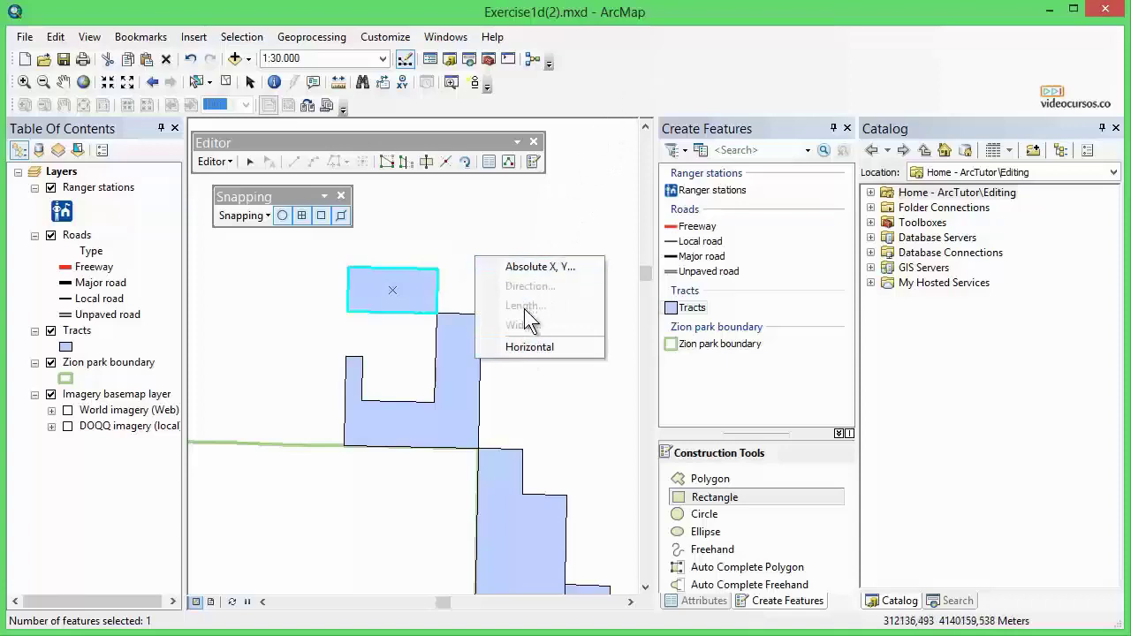
click(629, 89)
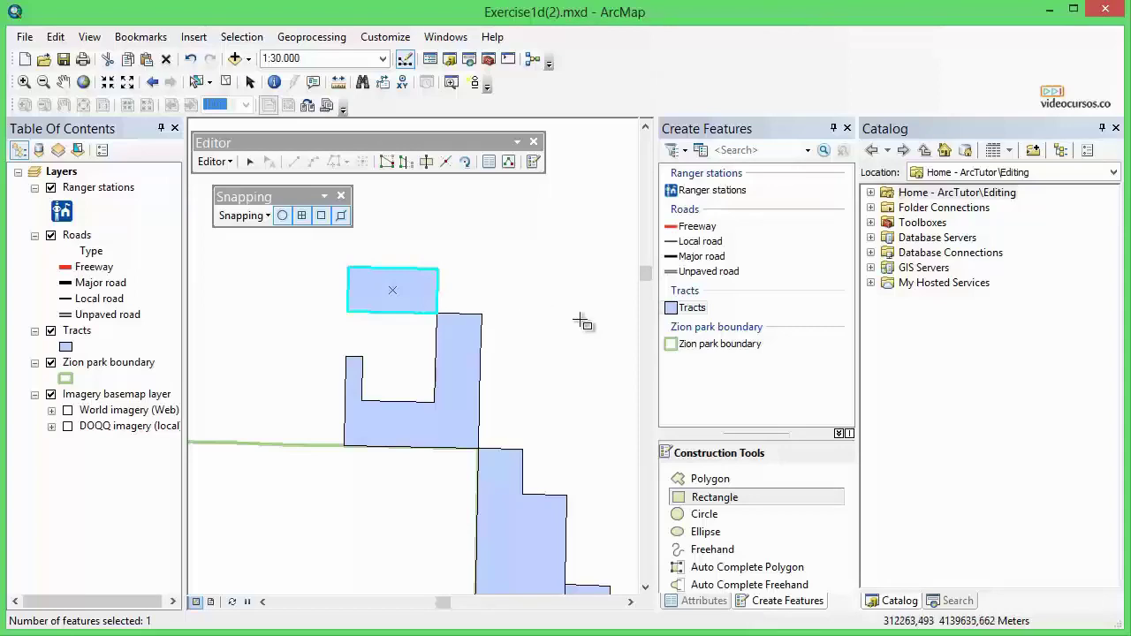
- Fill the gap between the new rectangle and the U-shaped tract with an Auto Complete Polygon along the open western side
click(694, 311)
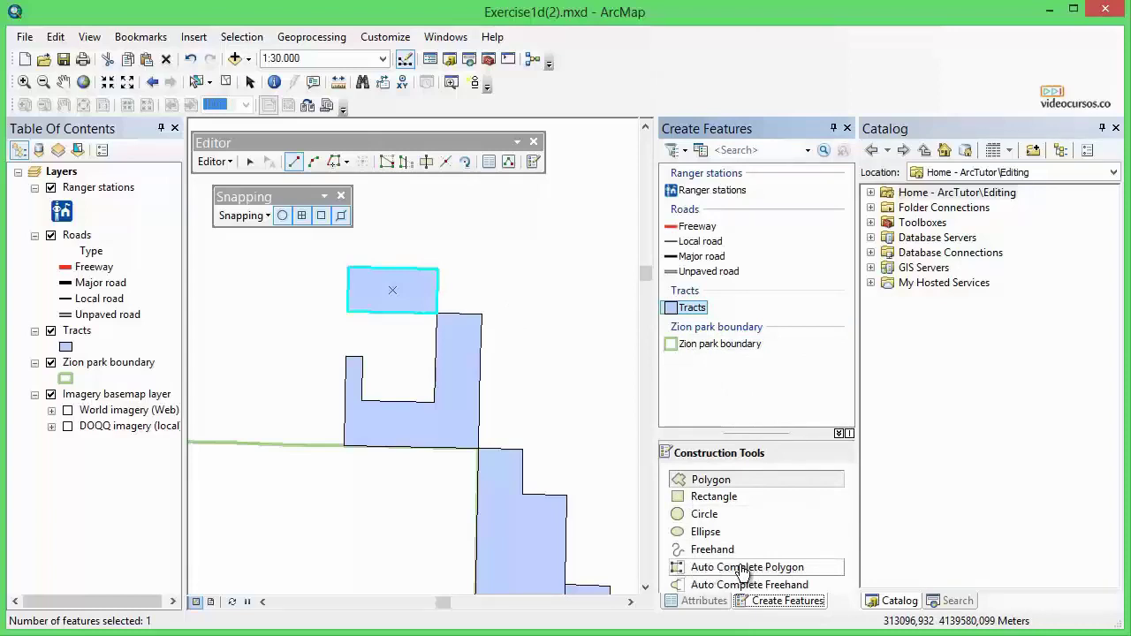
click(738, 567)
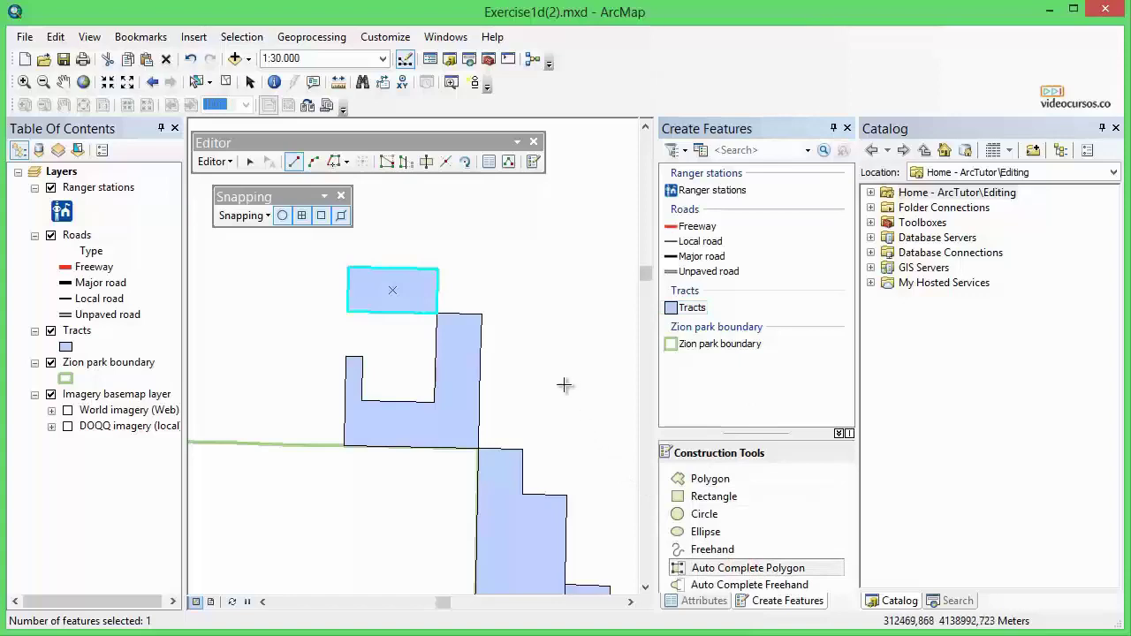
click(348, 312)
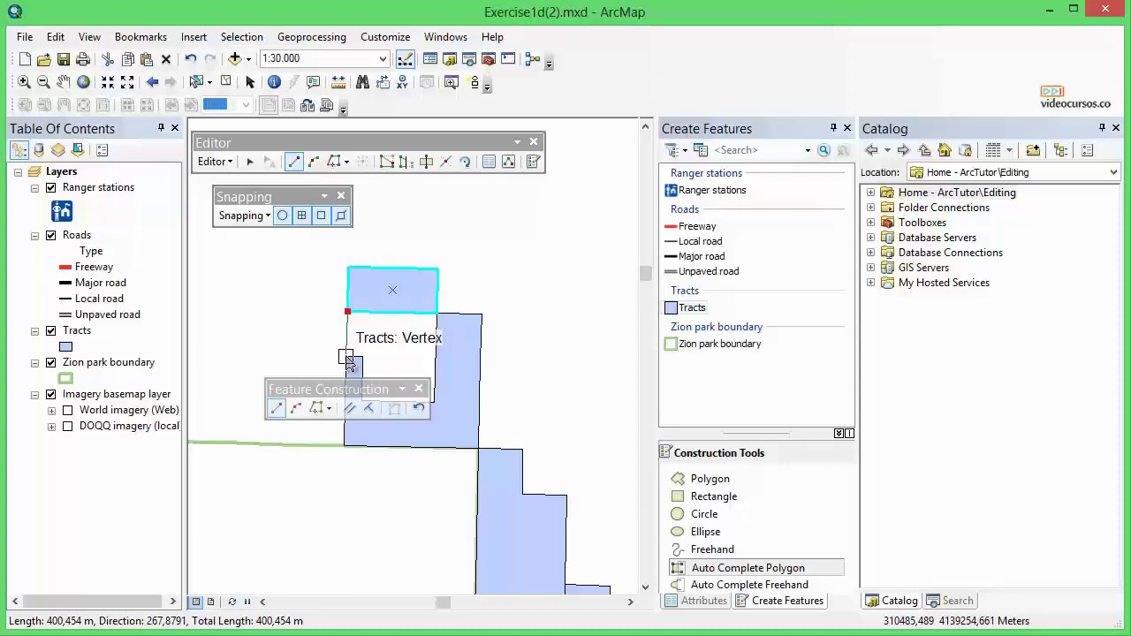
click(347, 357)
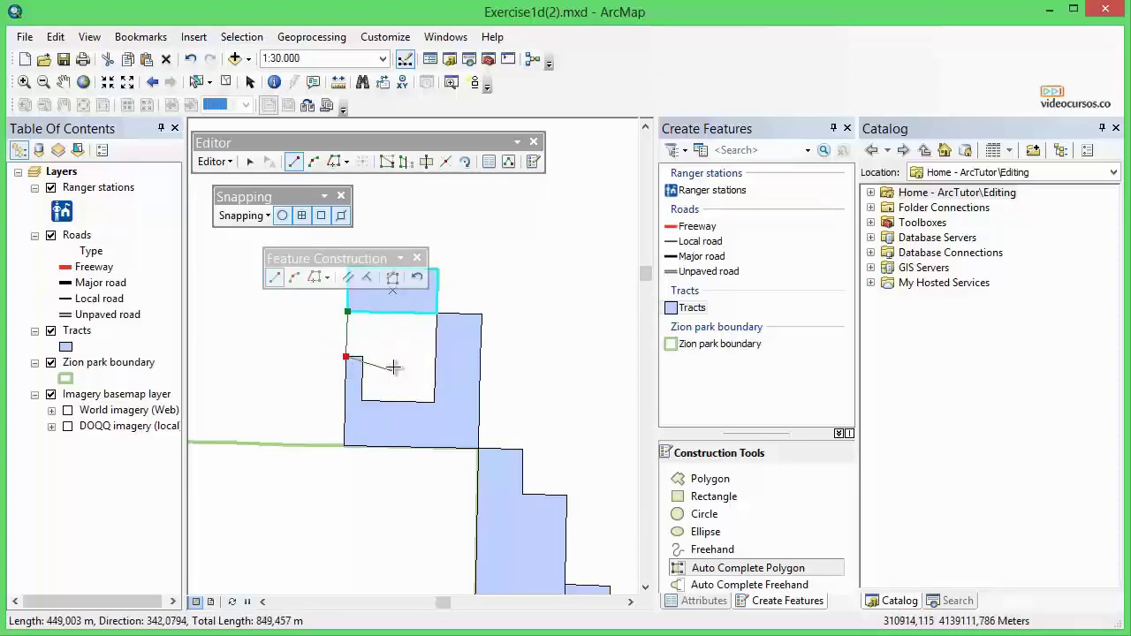
click(393, 277)
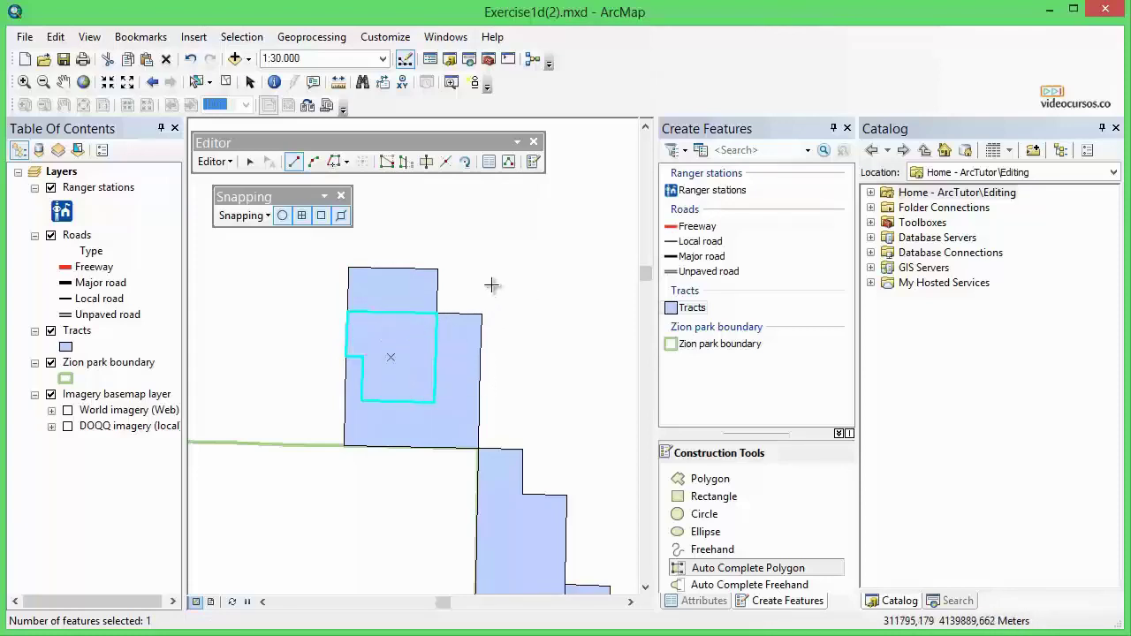
- Stop the edit session and save the edits
click(213, 162)
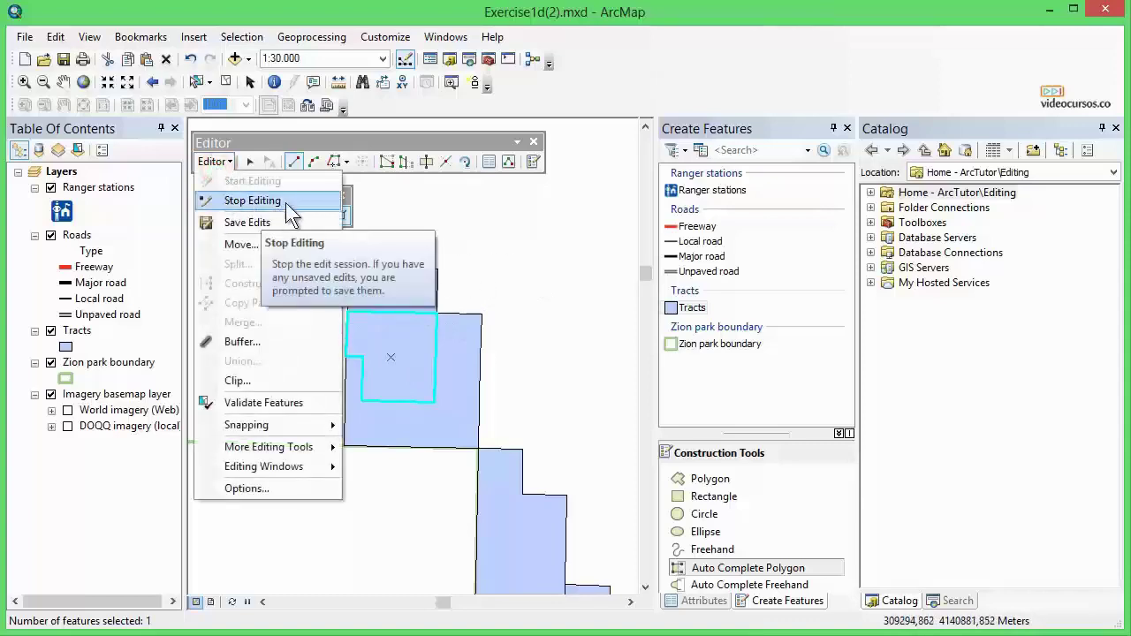
click(256, 202)
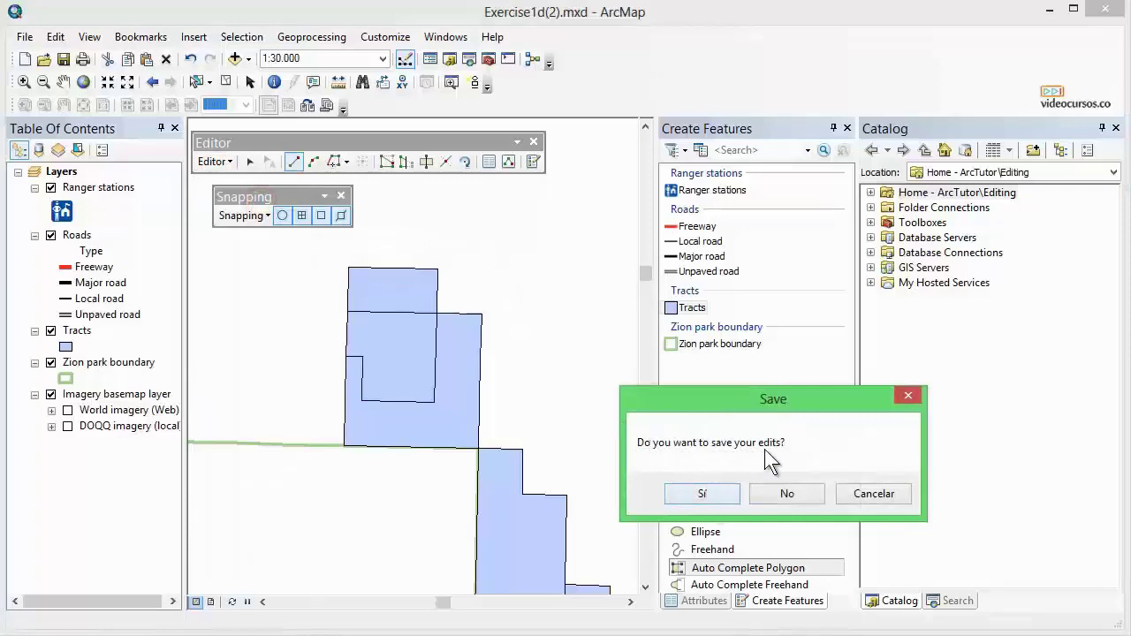
click(703, 494)
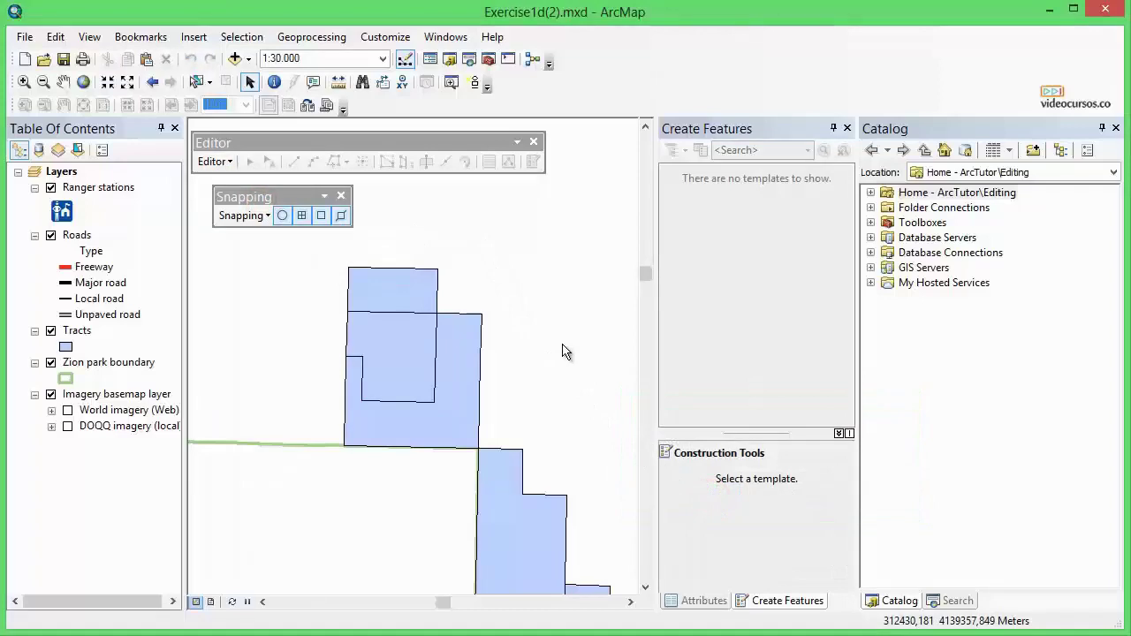
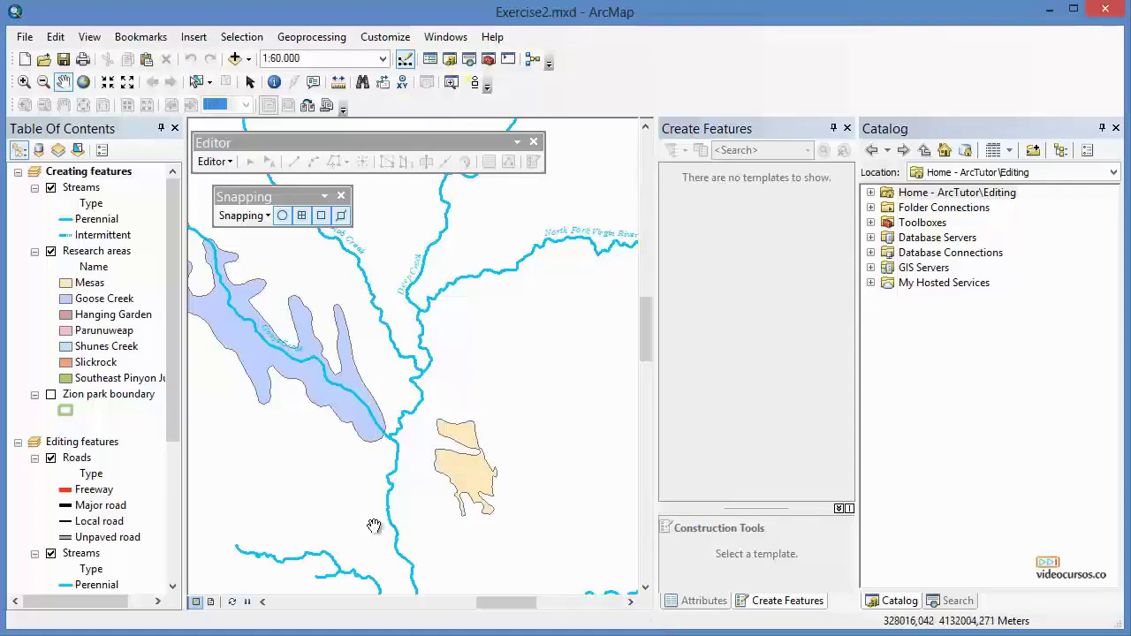
- Start defining a new feature type for the Research areas layer
click(84, 253)
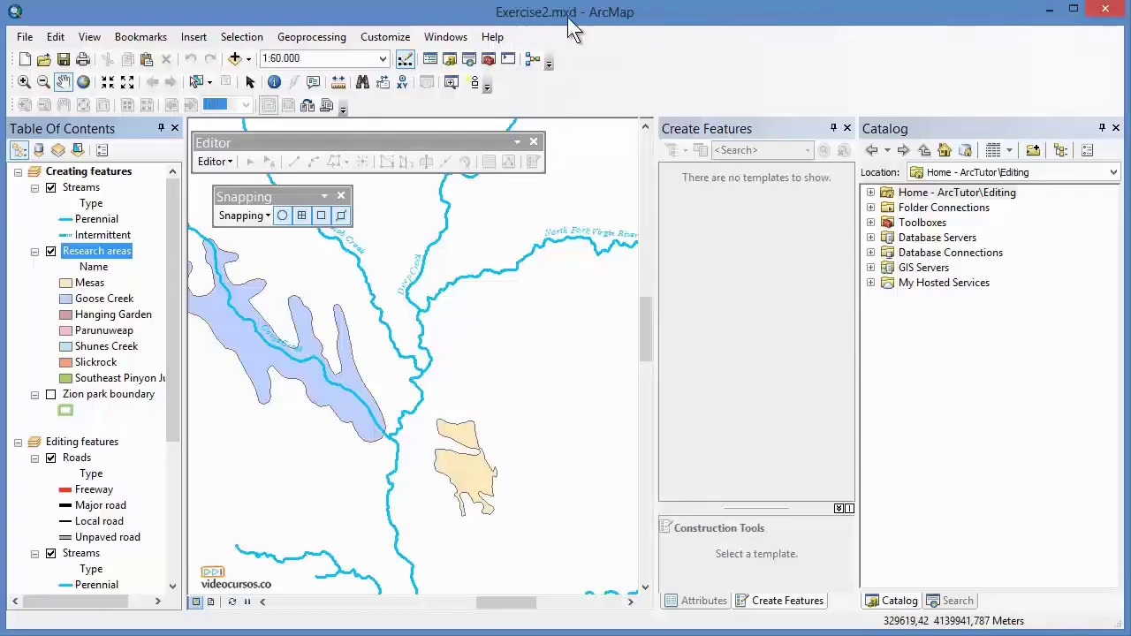
click(538, 18)
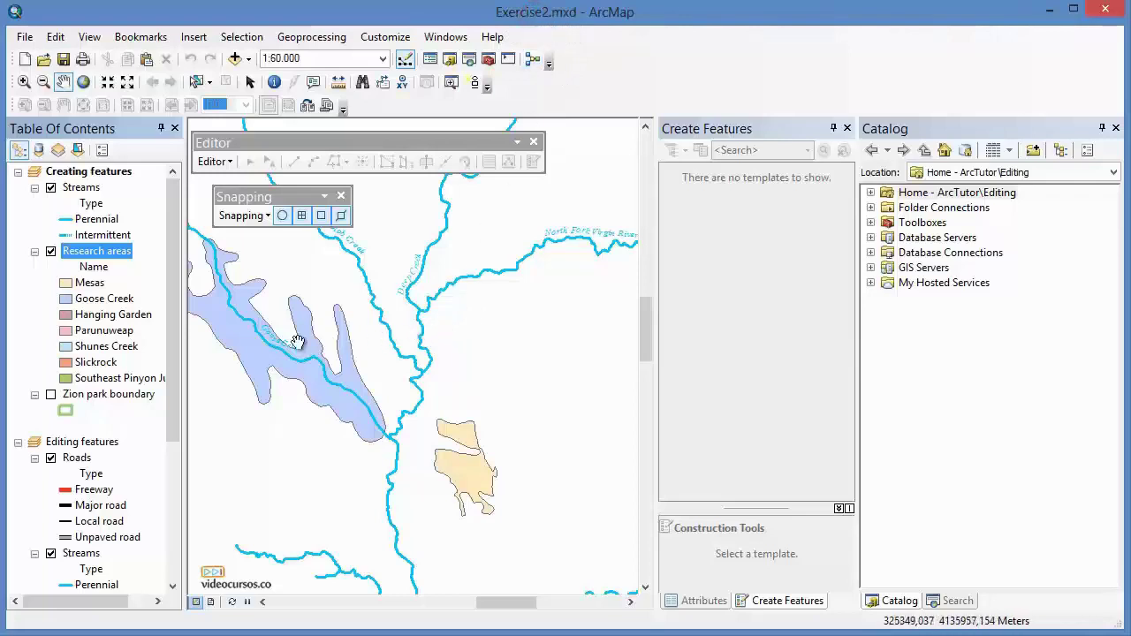
right_click(116, 253)
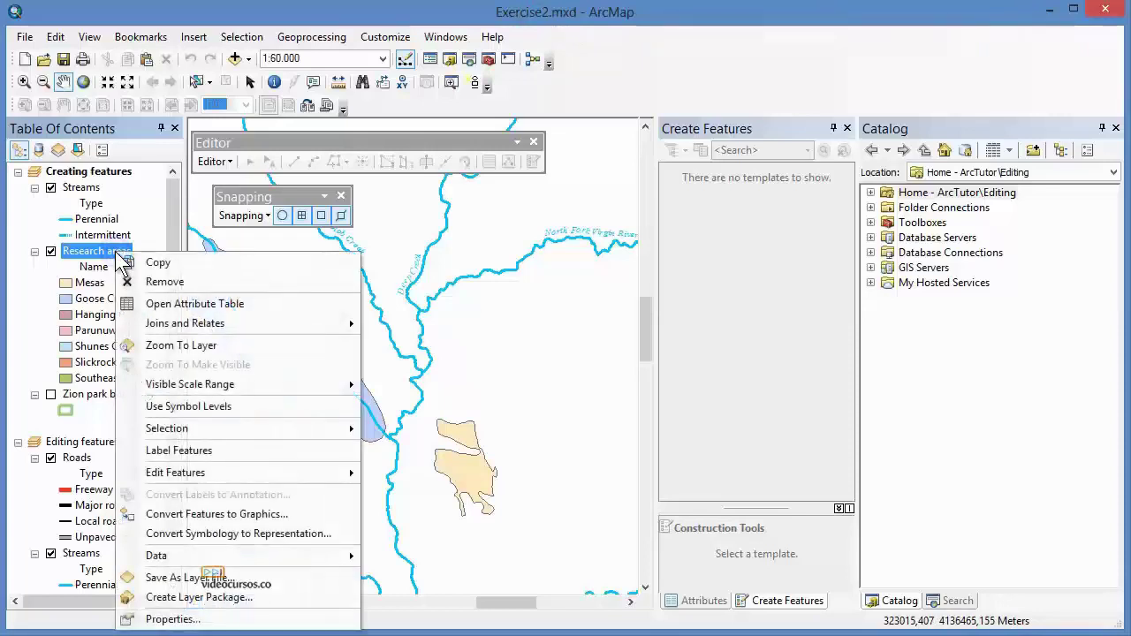
mouse_move(249, 482)
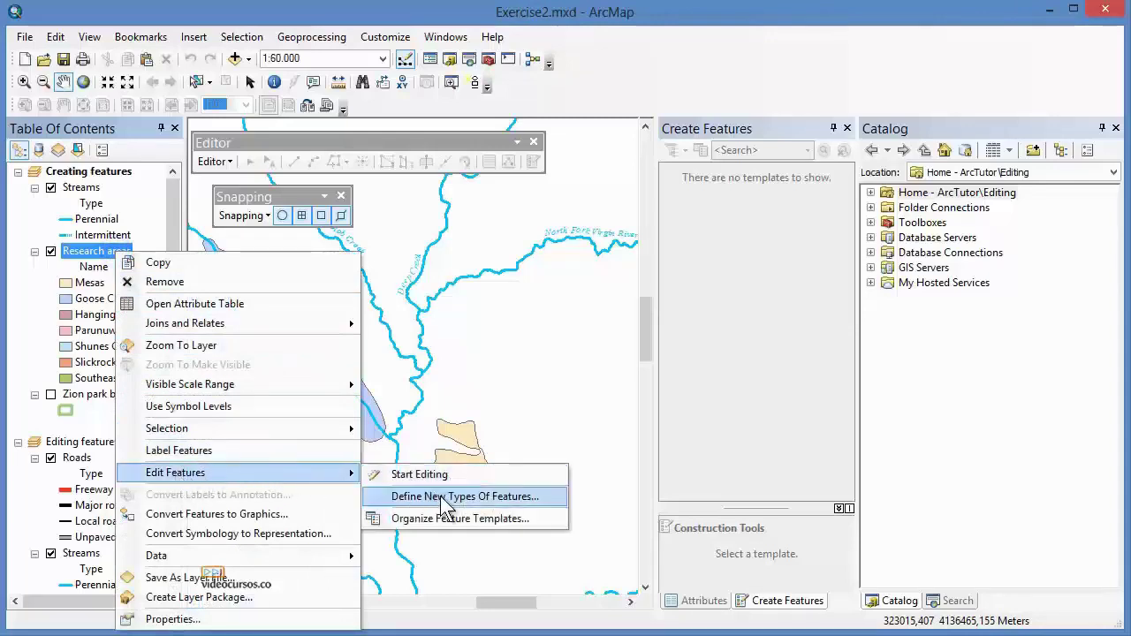
click(489, 500)
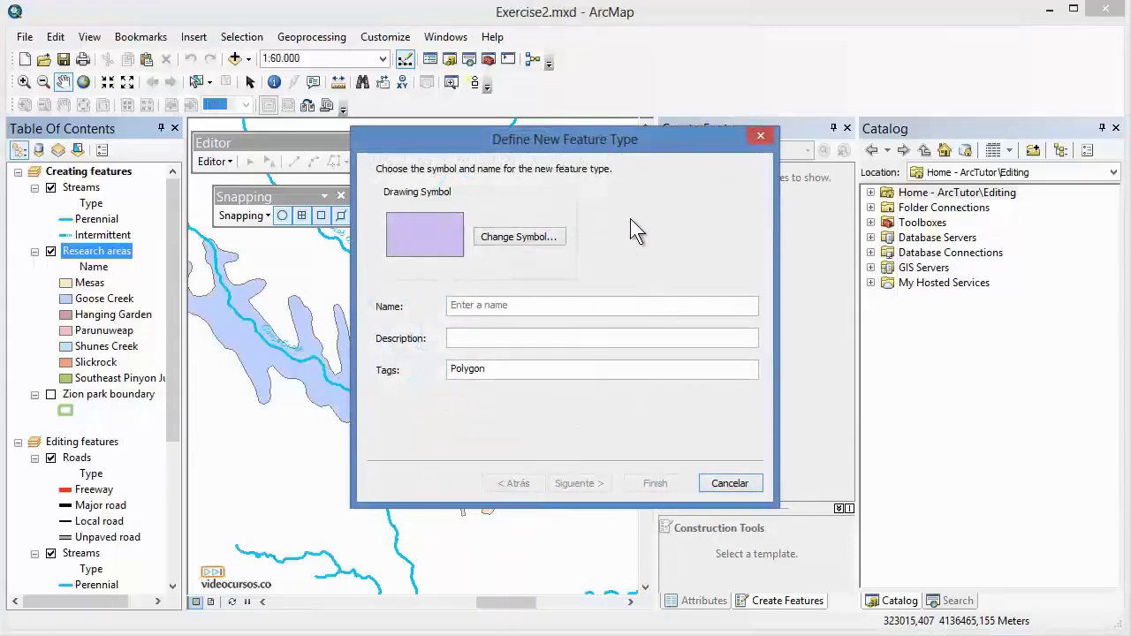
- Change the new feature type's drawing symbol to a grey fill
click(549, 239)
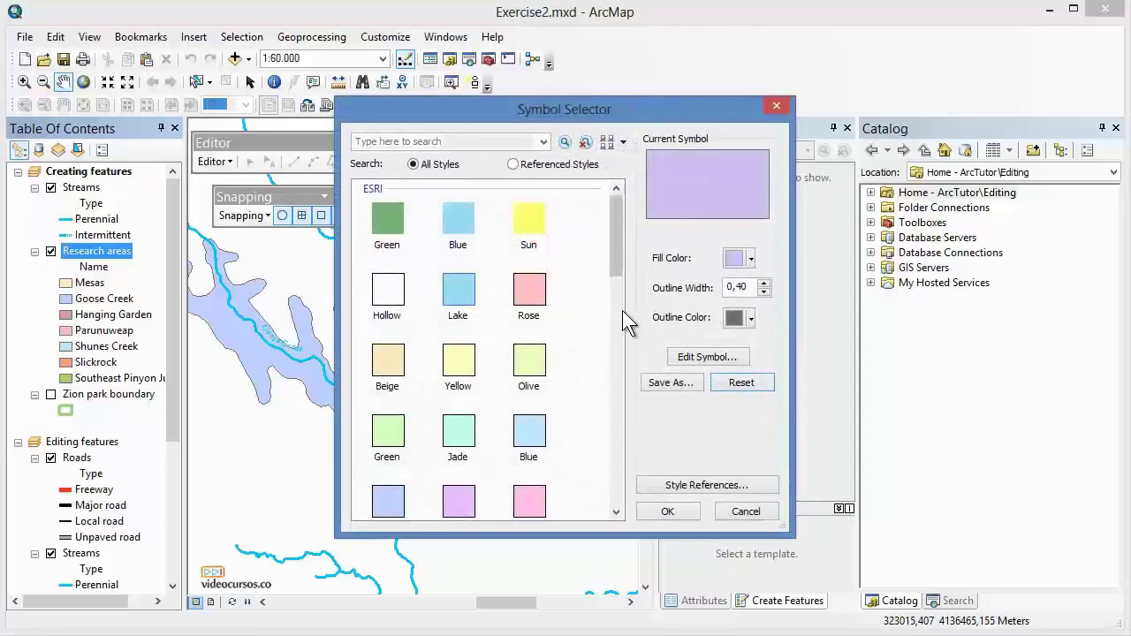
click(752, 257)
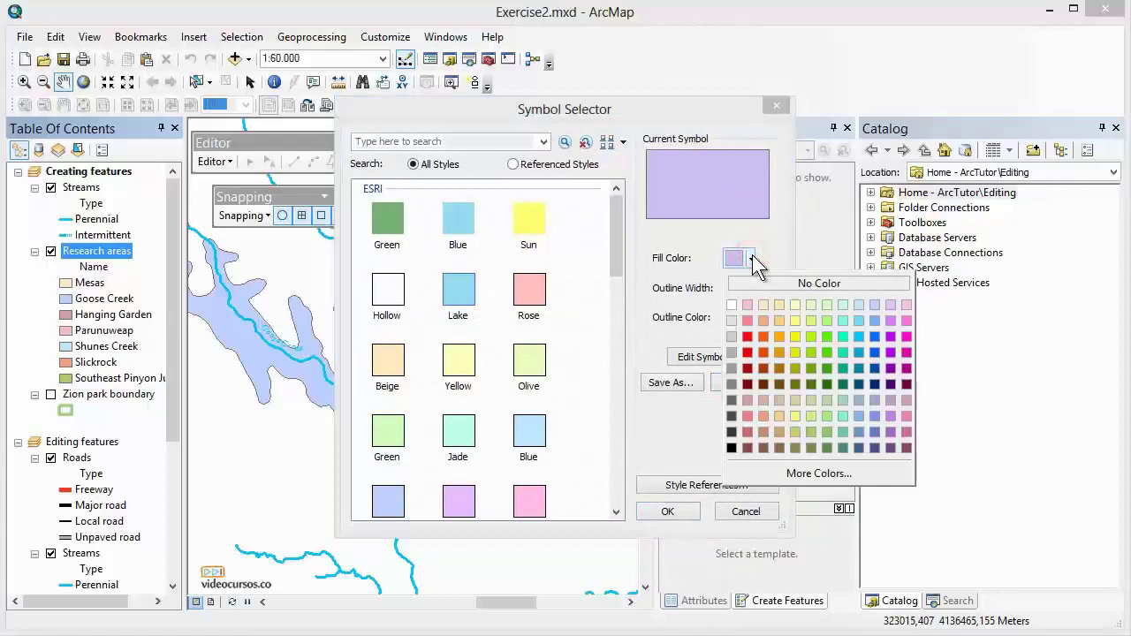
click(732, 354)
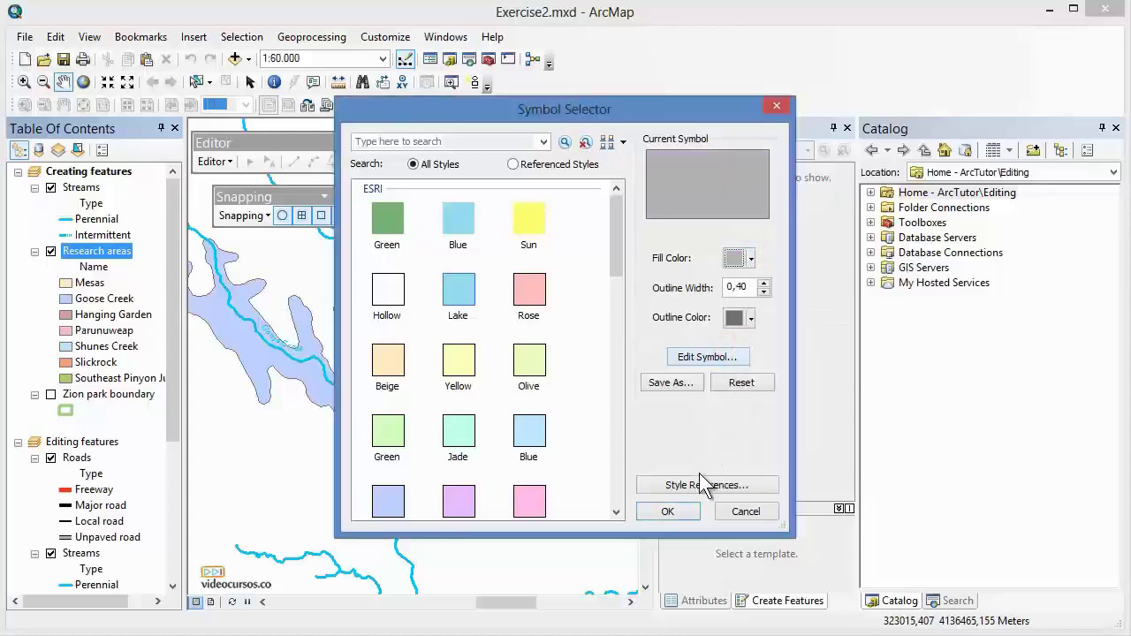
click(695, 516)
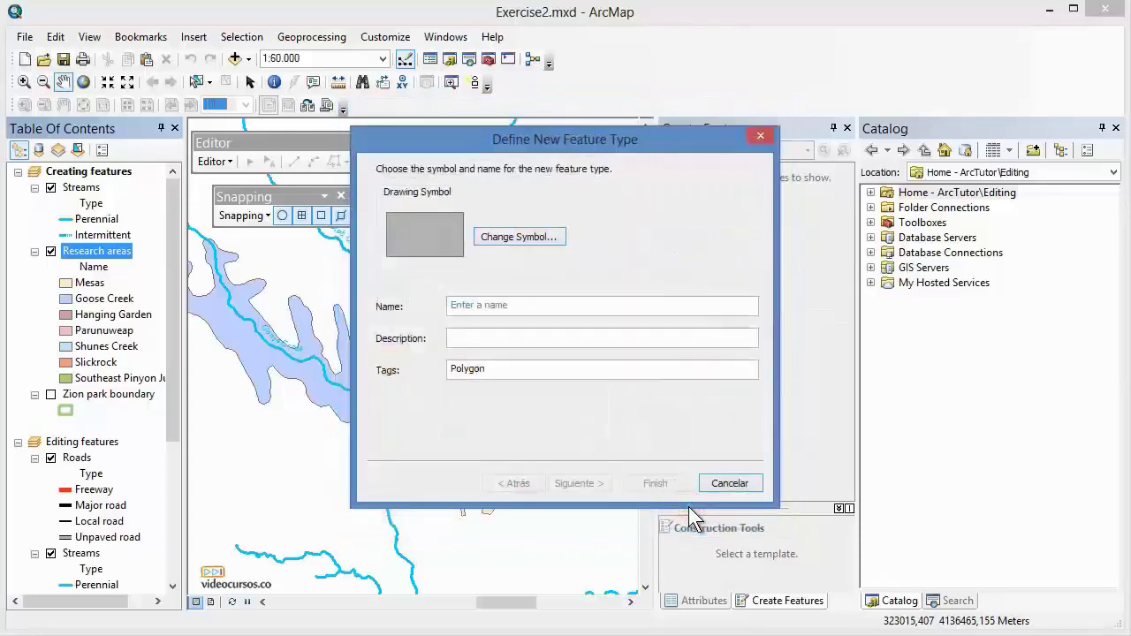
- Name the feature type "Zonas de Influencia" and describe it as "Zonas de influencia en torno a áreas de investigación de Zion"
click(497, 307)
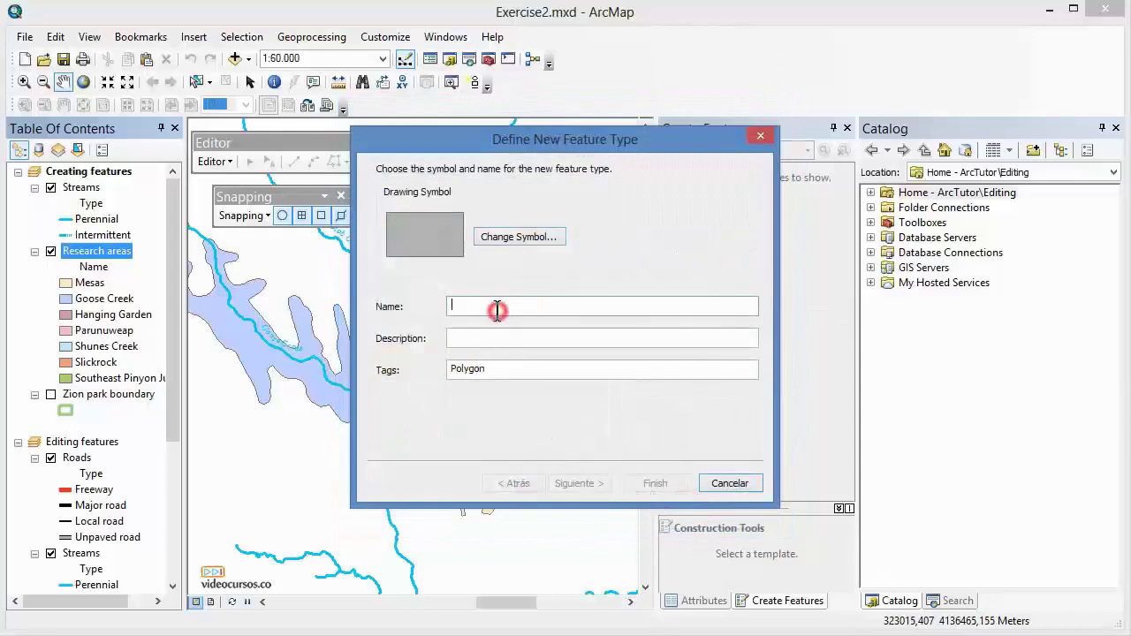
text(Zonas de Influencia)
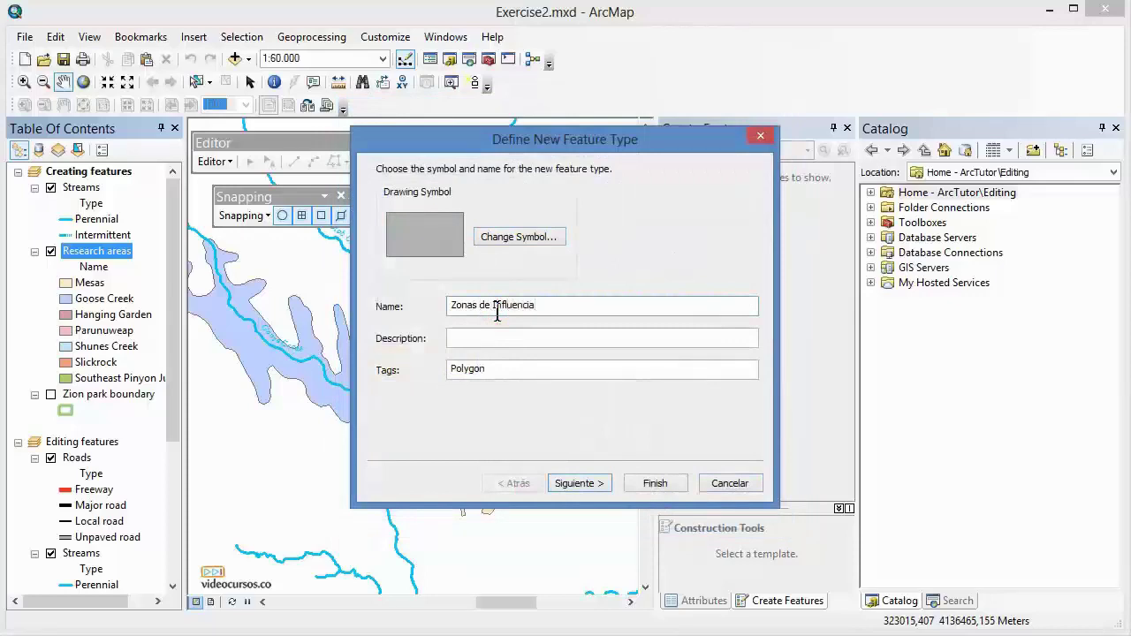
click(493, 338)
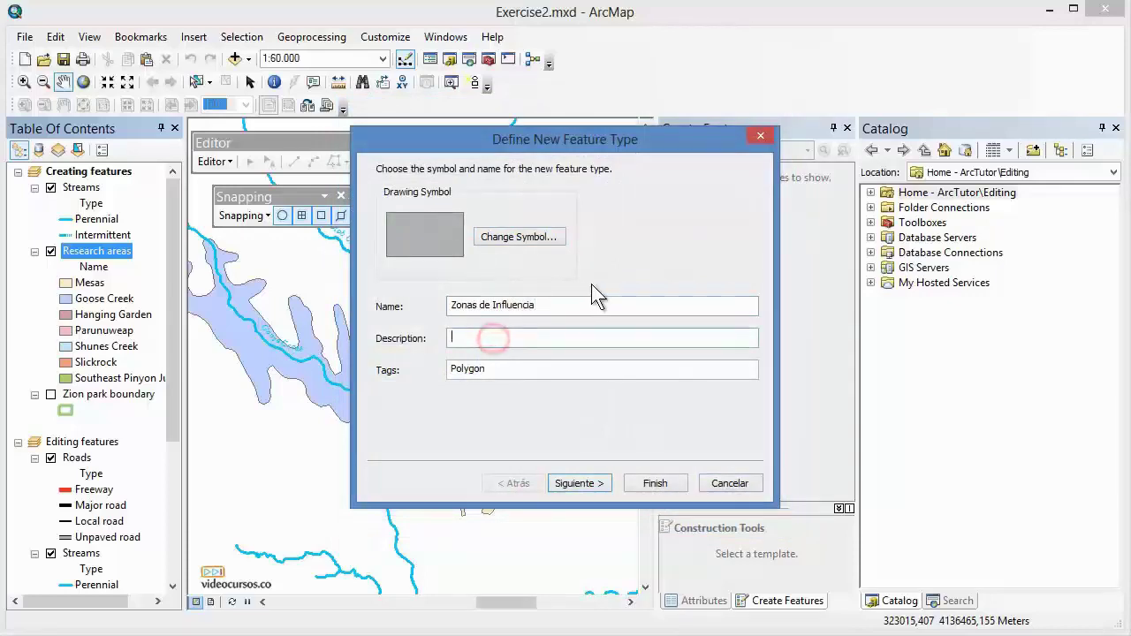
text(Zonas de influencia)
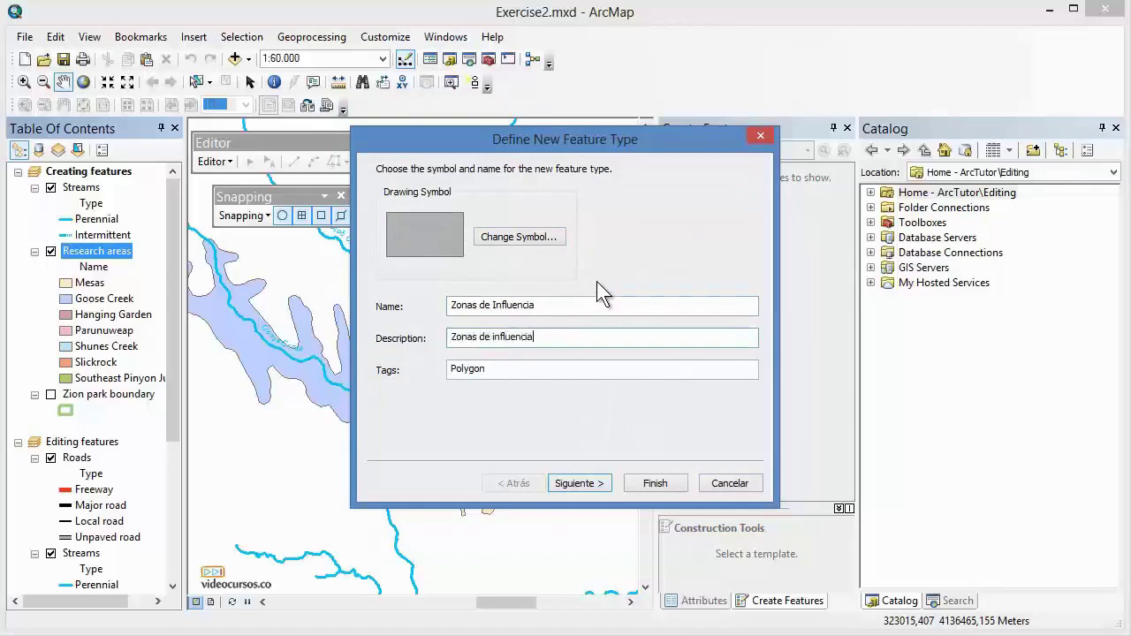
text( en torno a áreas de inv)
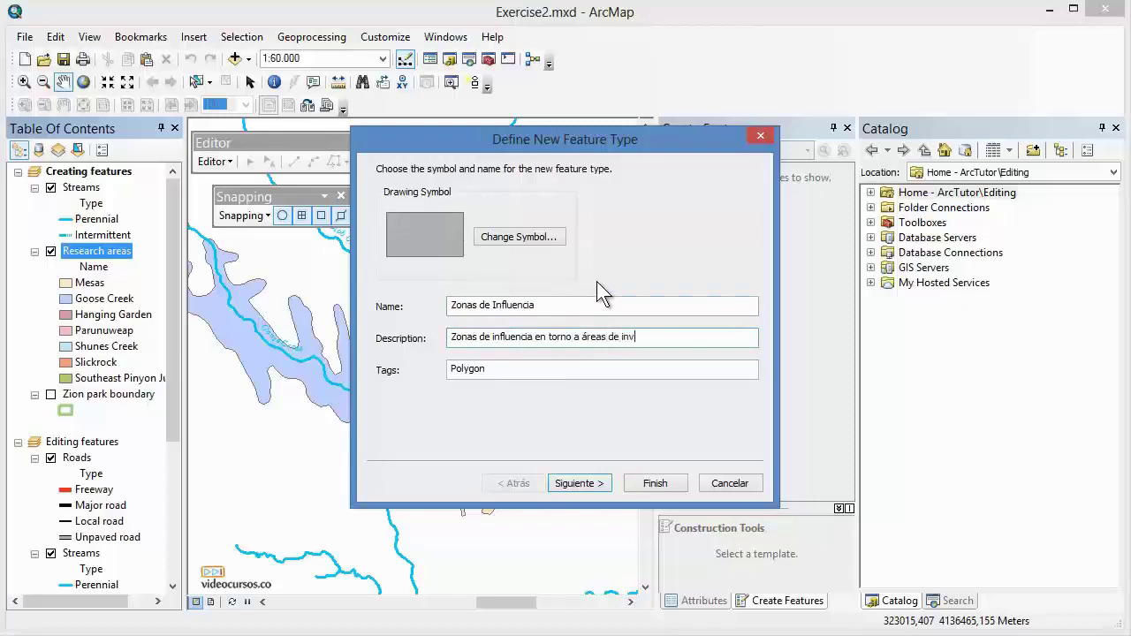
text(estigación de Zion)
- Add "zonas de influencia" to the feature type's tags after Polygon and continue to the category definition
double_click(500, 368)
click(510, 369)
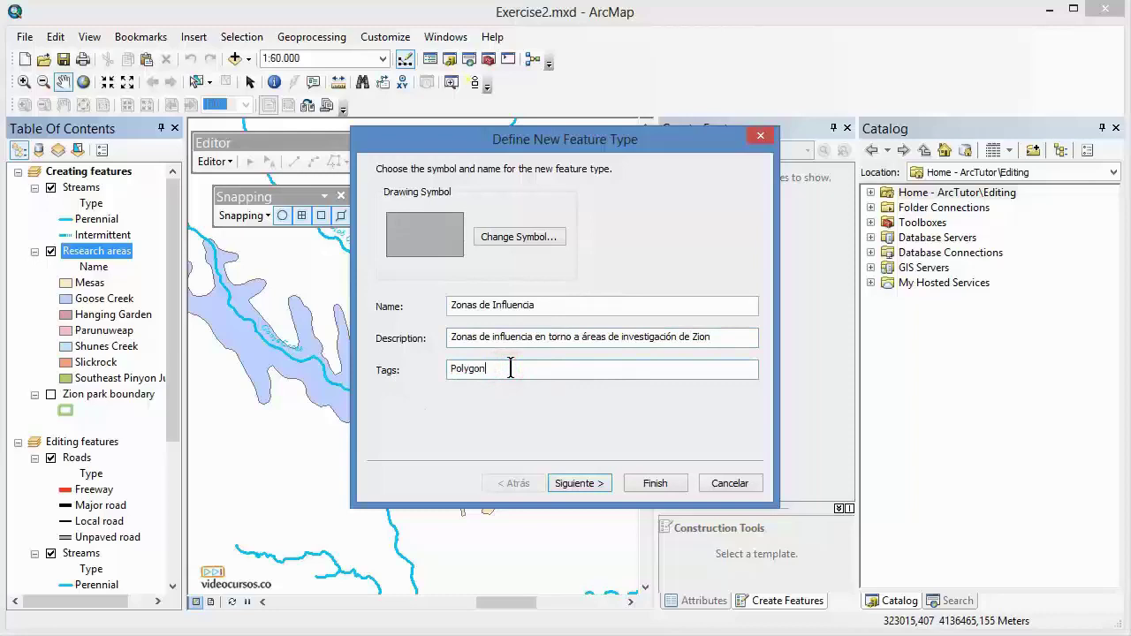
text(; zonas )
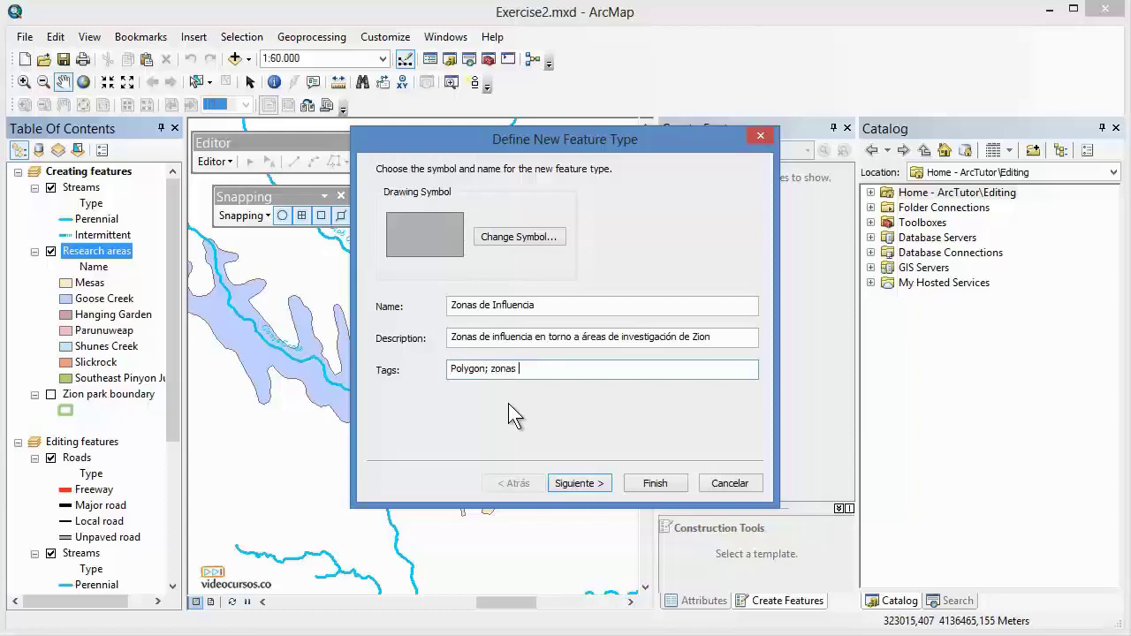
text(de influencia)
click(576, 484)
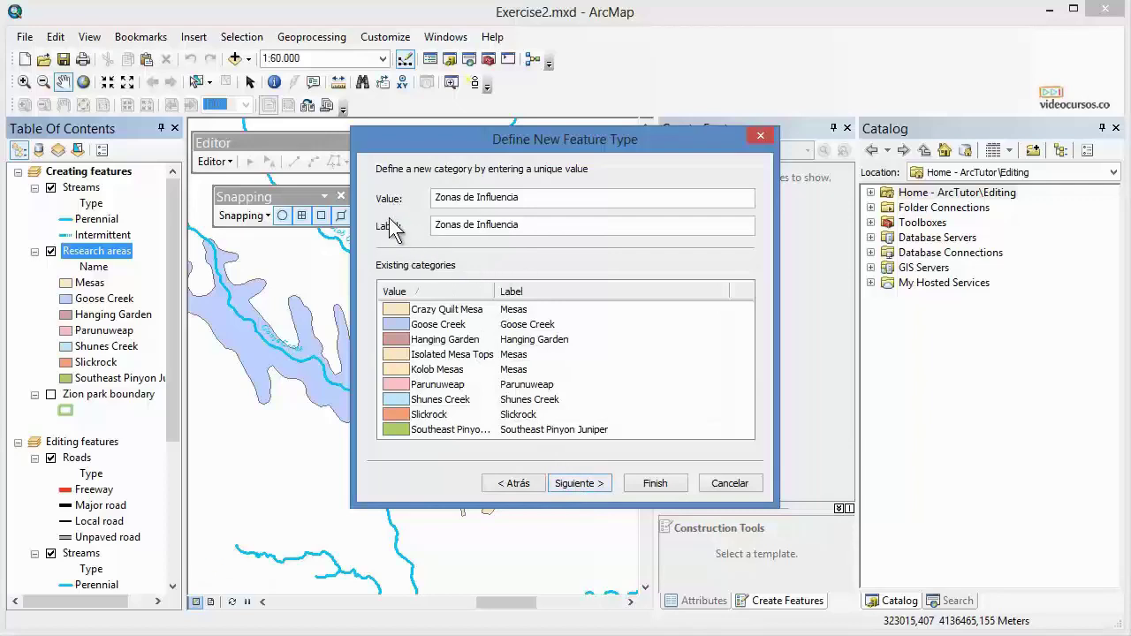
- Examine the value and label proposed for the new category
double_click(535, 198)
double_click(537, 225)
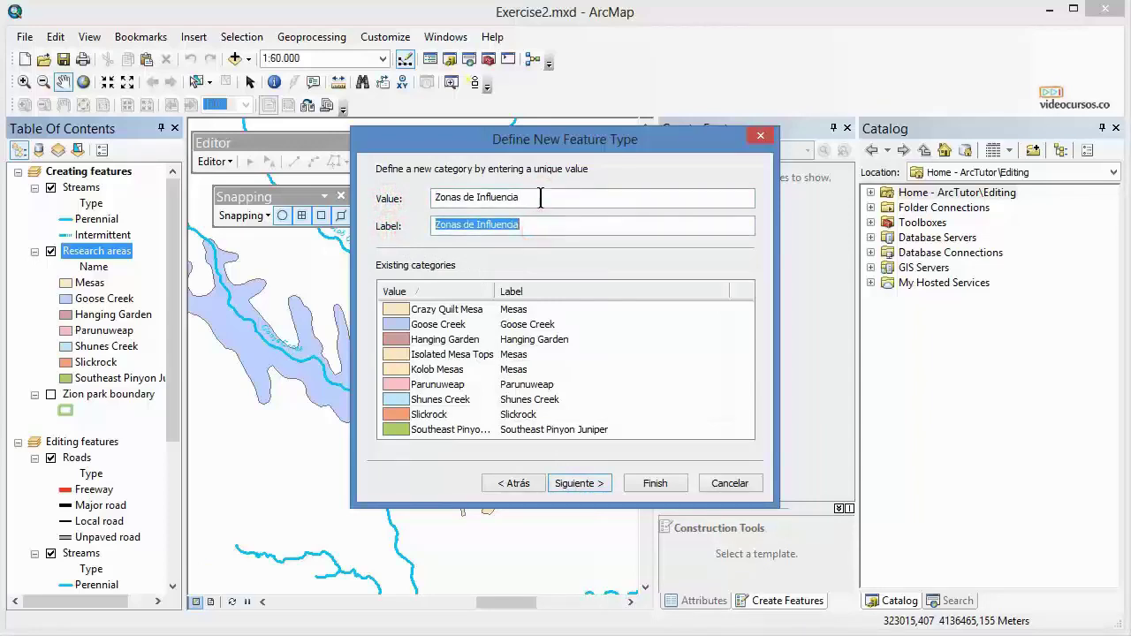
double_click(537, 197)
double_click(537, 224)
double_click(534, 198)
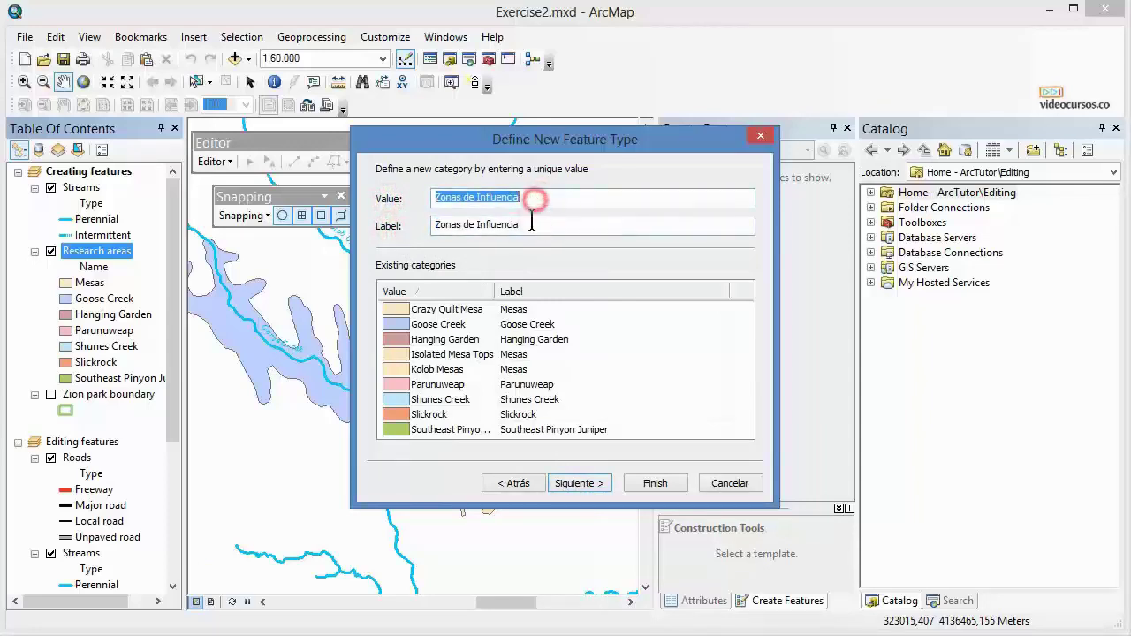
double_click(532, 225)
click(532, 225)
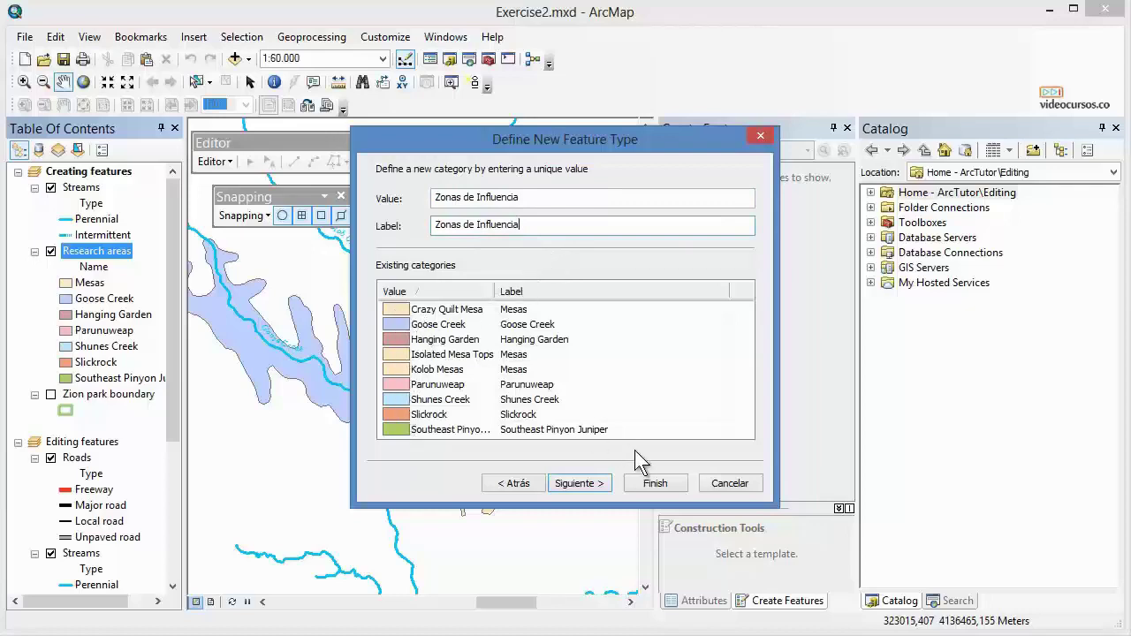
- Accept the category and the default attribute values, and finish the feature type without defining another one
click(591, 484)
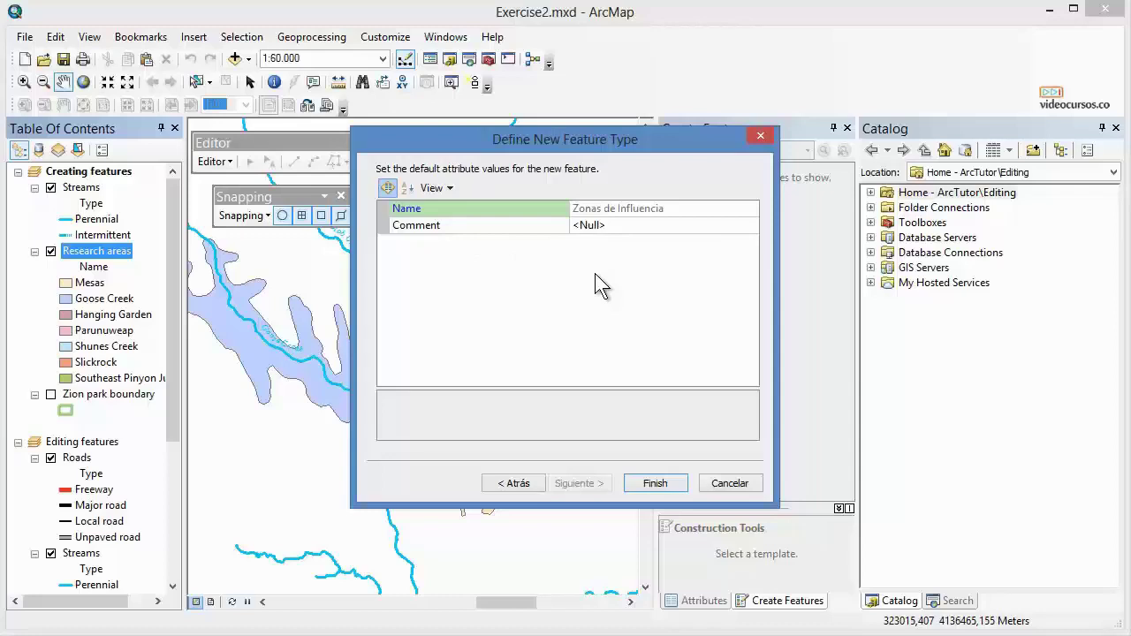
click(672, 488)
drag(768, 393, 599, 215)
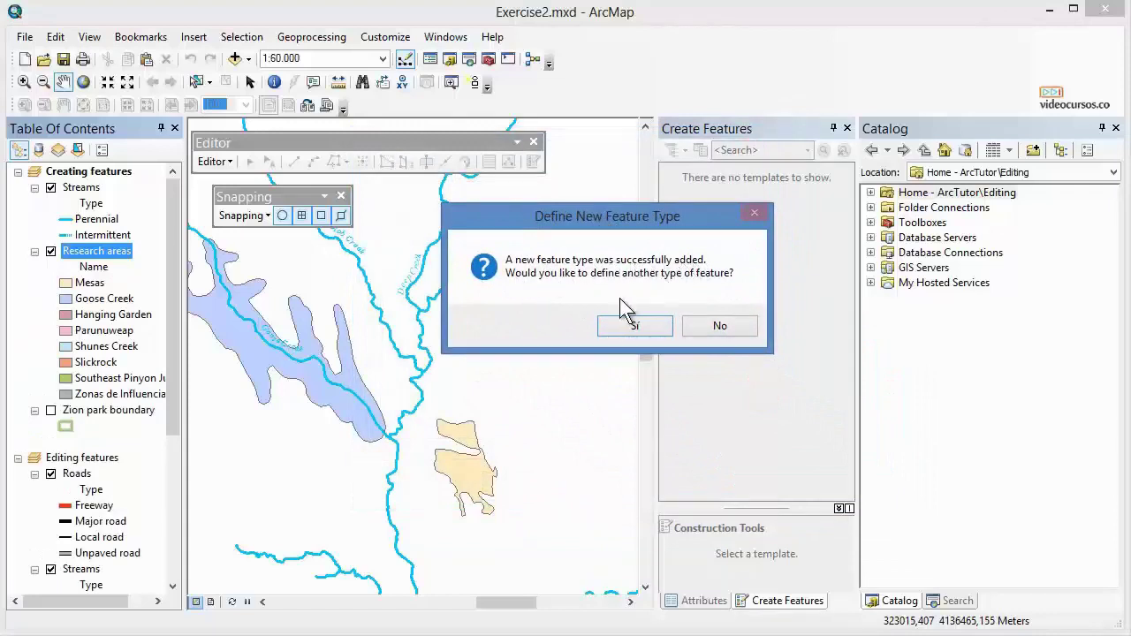
click(747, 328)
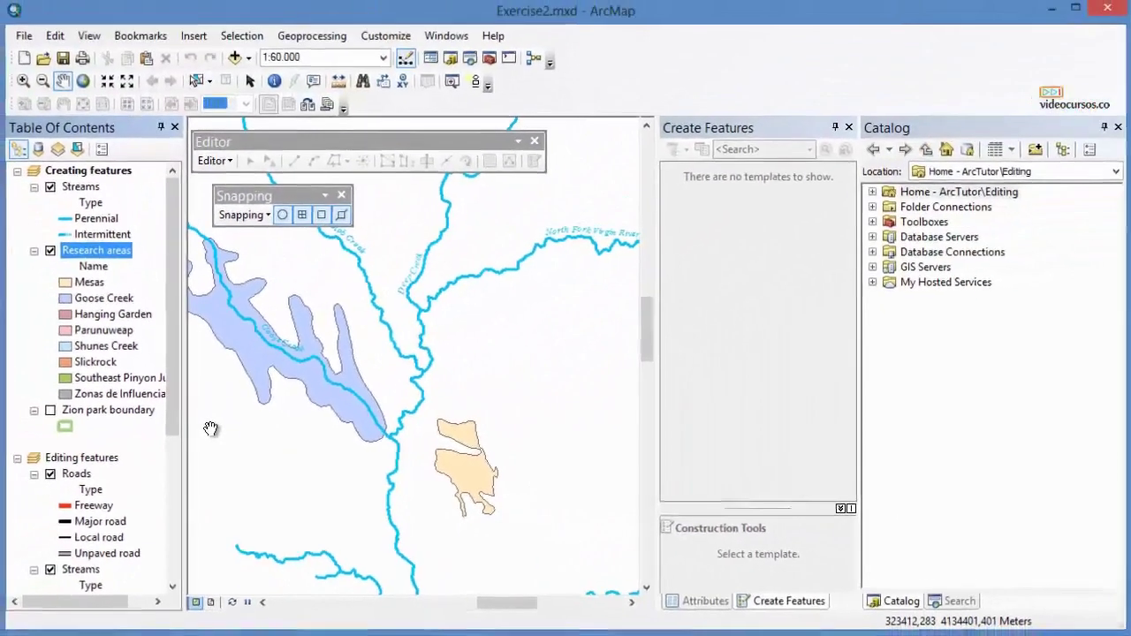
- Start an edit session, choose the Zonas de Influencia feature template and enlarge the list of construction tools
click(230, 165)
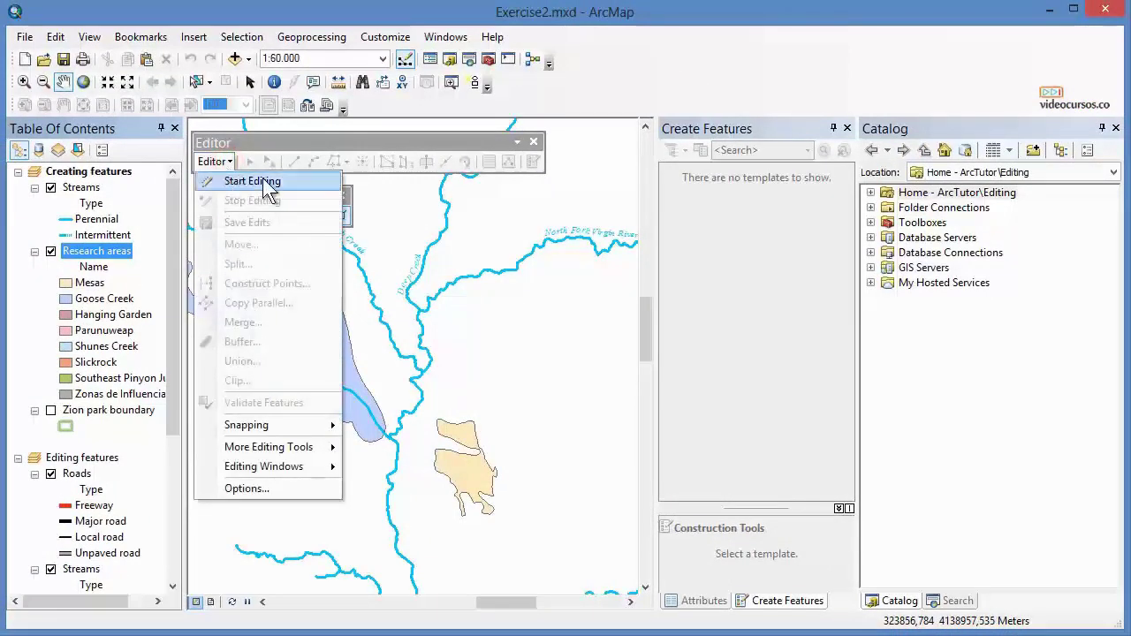
click(252, 181)
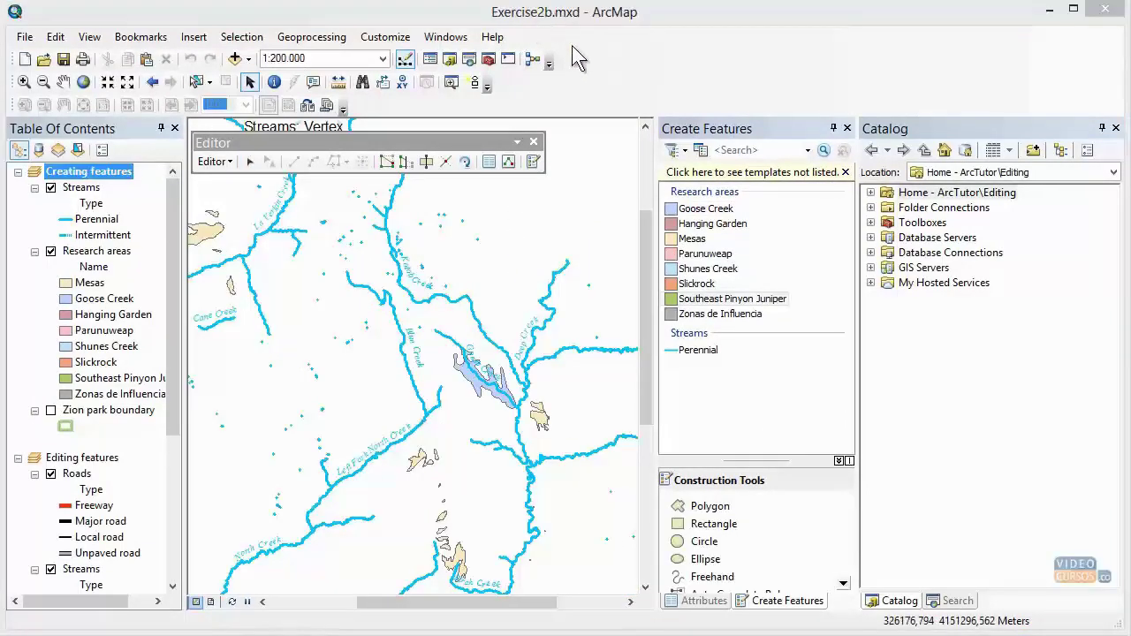
click(583, 403)
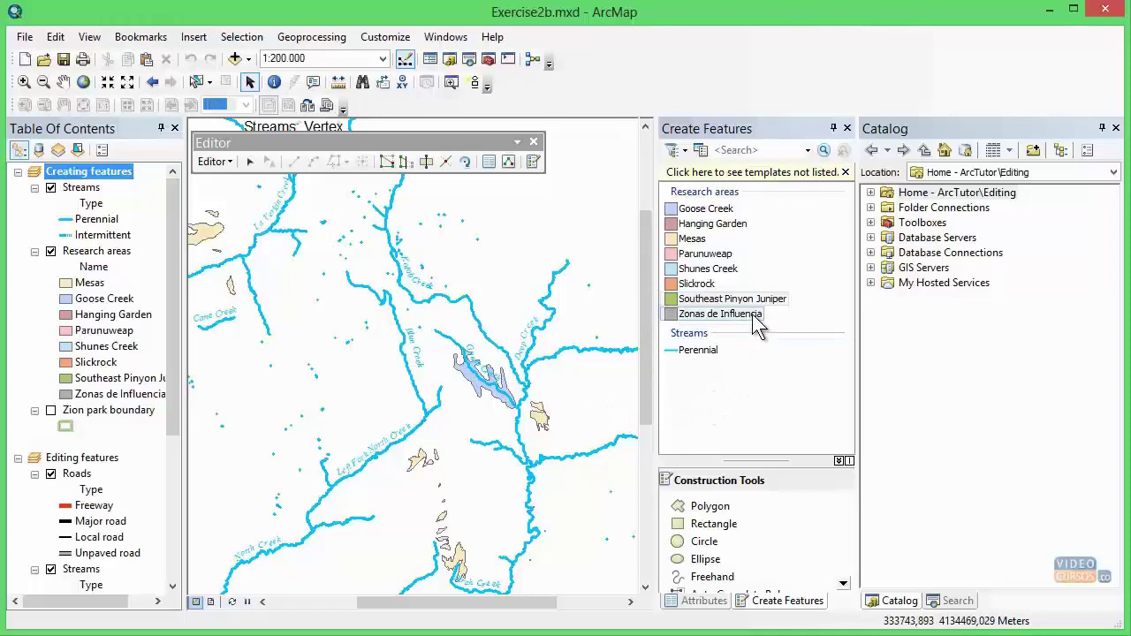
click(712, 318)
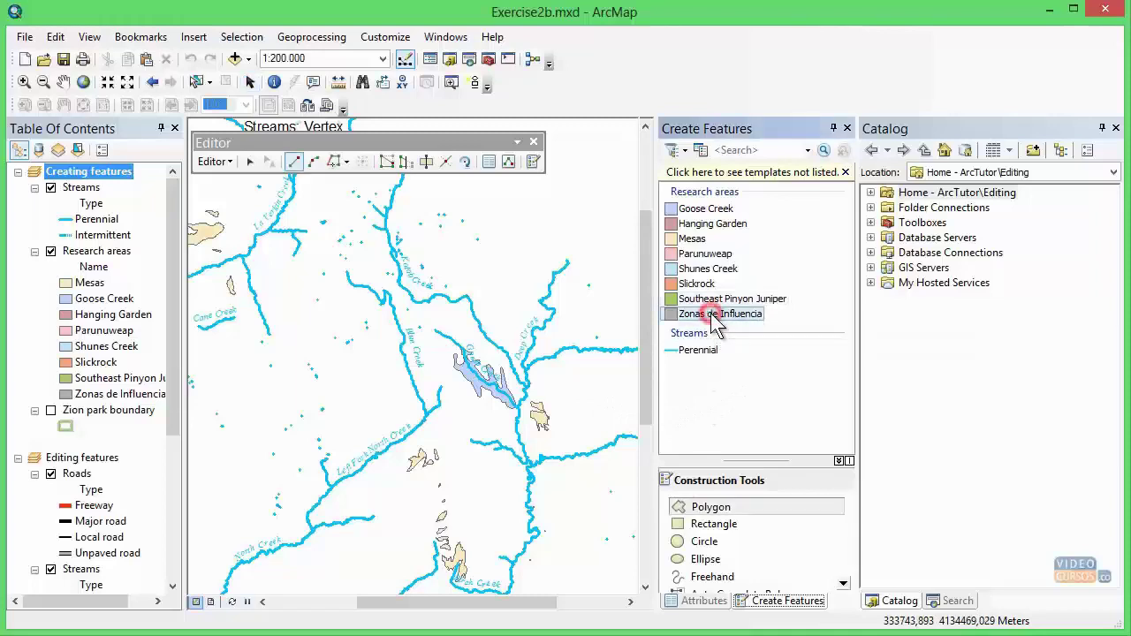
drag(767, 460, 768, 431)
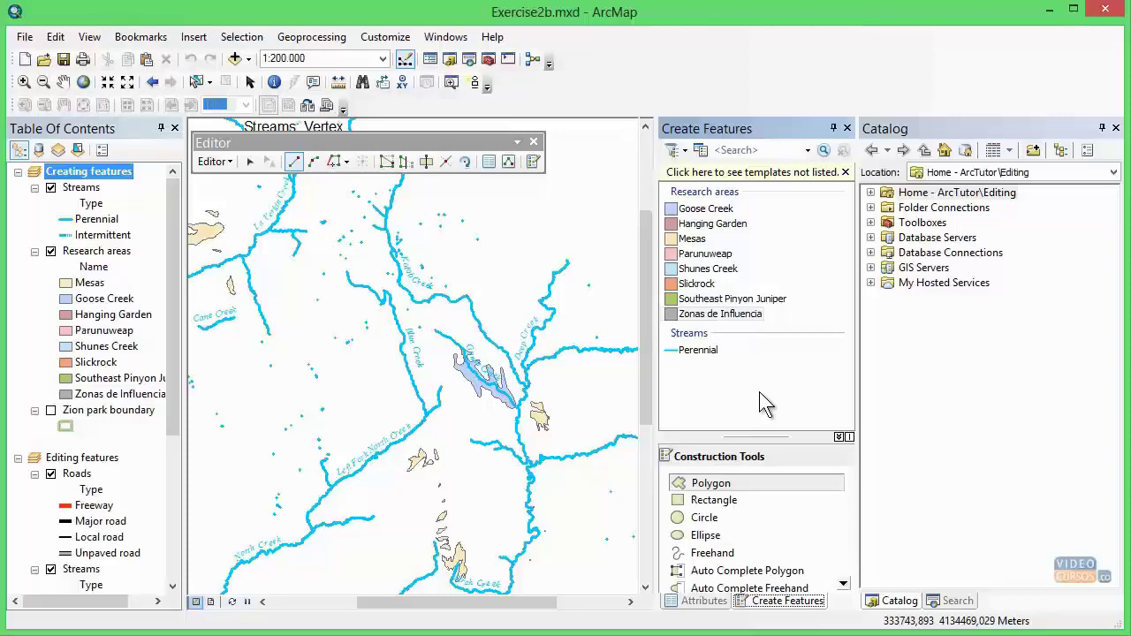
- Go to the Research-only area bookmark and hide the Streams layer of the Creating features data frame
click(142, 38)
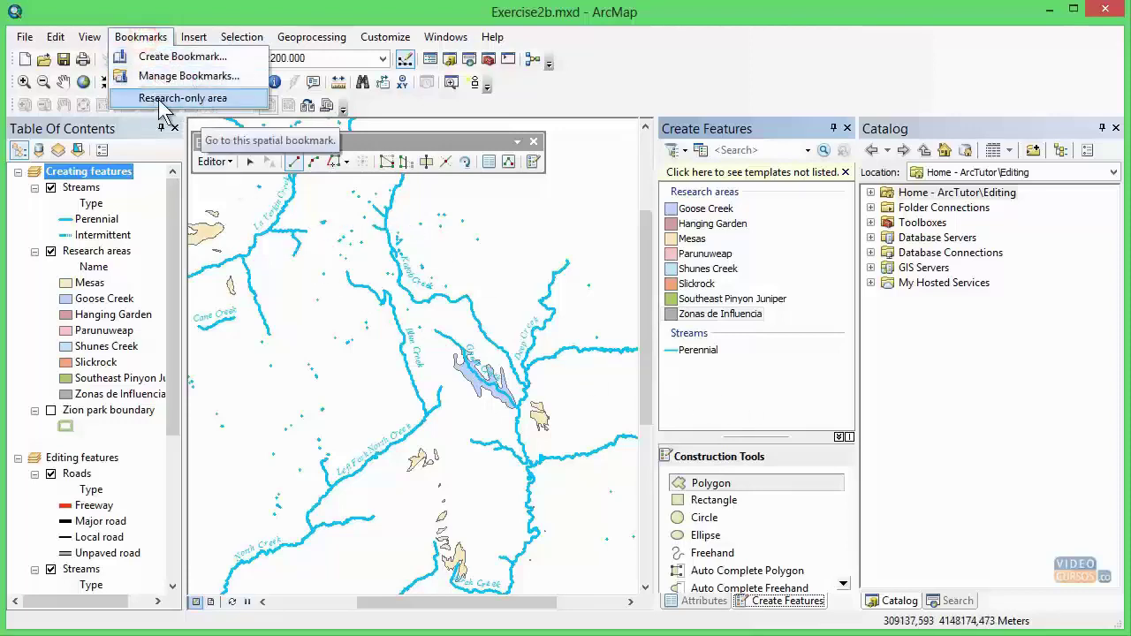
click(191, 99)
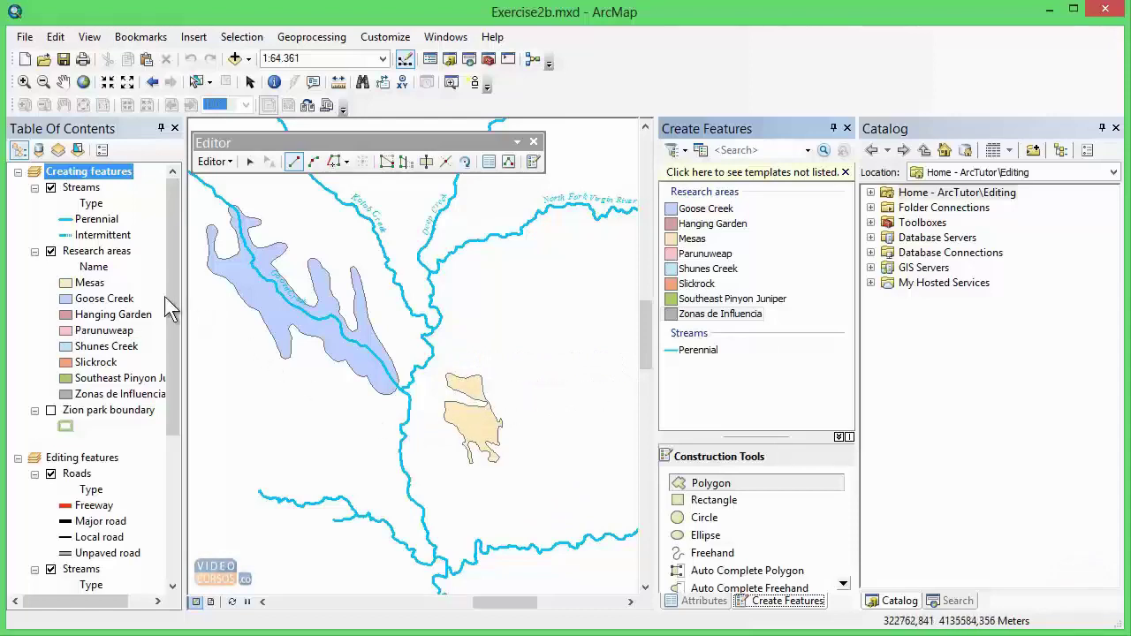
click(50, 188)
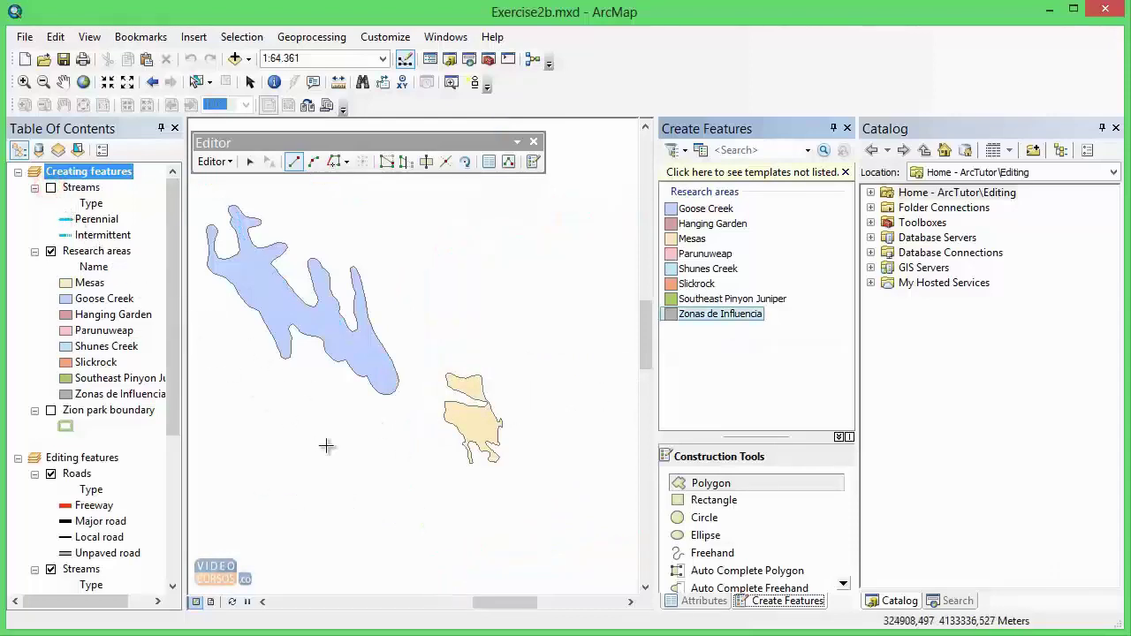
- Select the Mesas polygon southeast of Goose Creek and buffer it by a distance of 300 with the Zonas de Influencia template
click(250, 162)
click(475, 423)
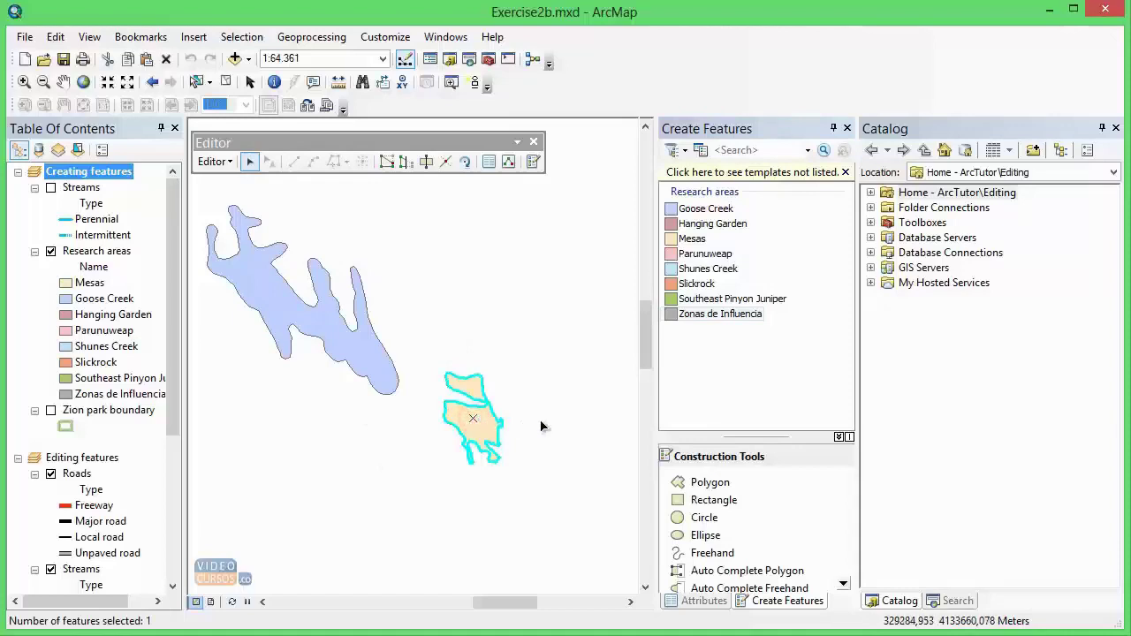
click(223, 162)
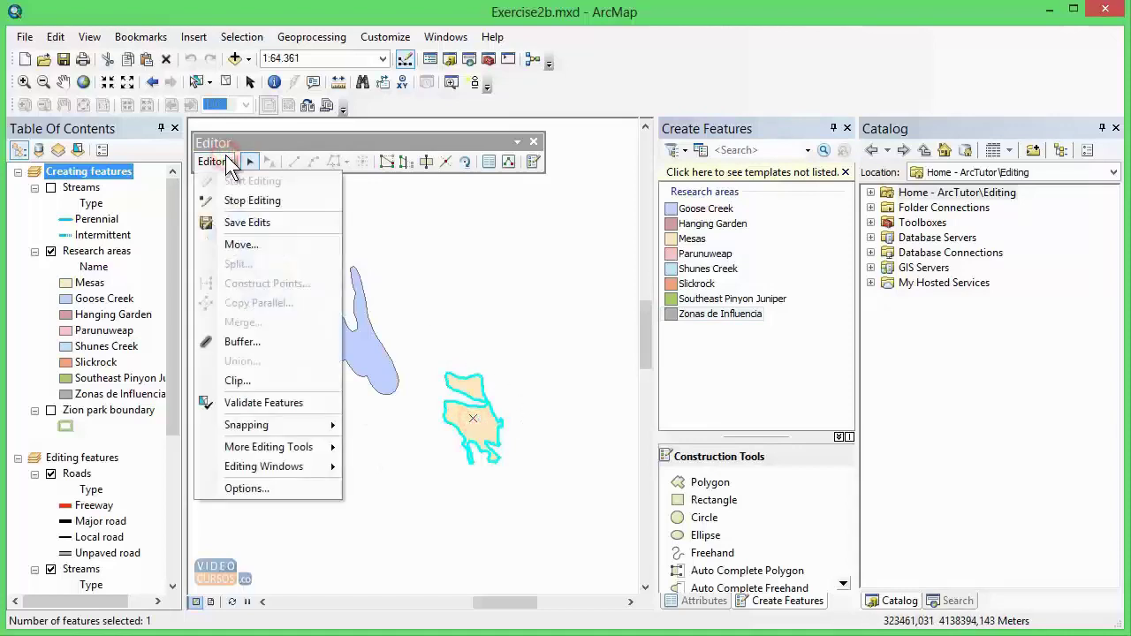
click(257, 343)
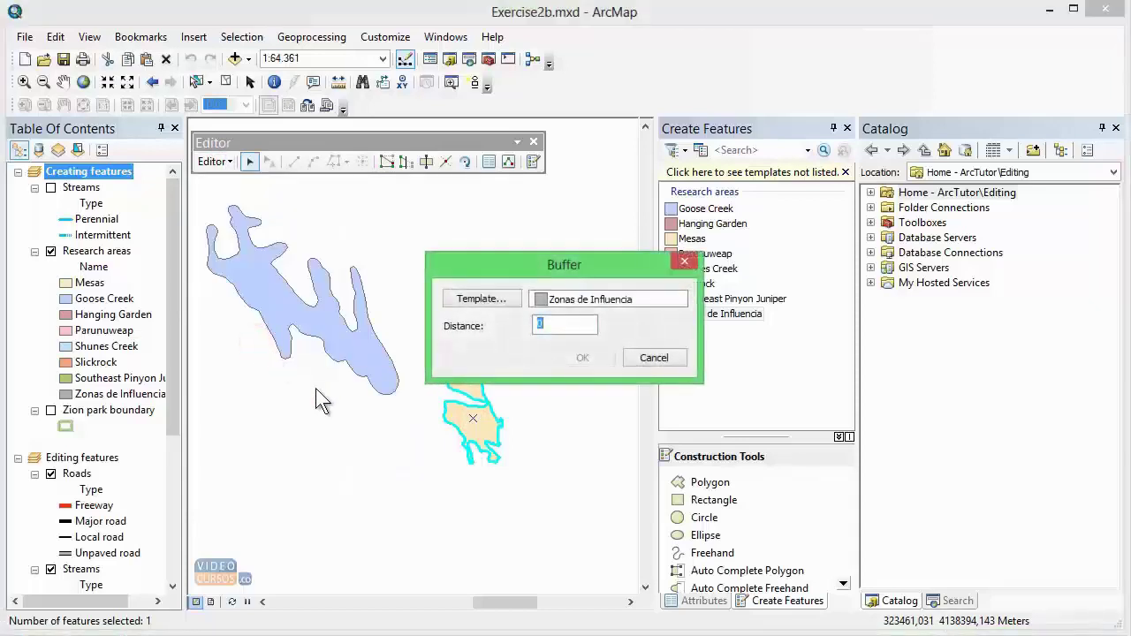
click(489, 298)
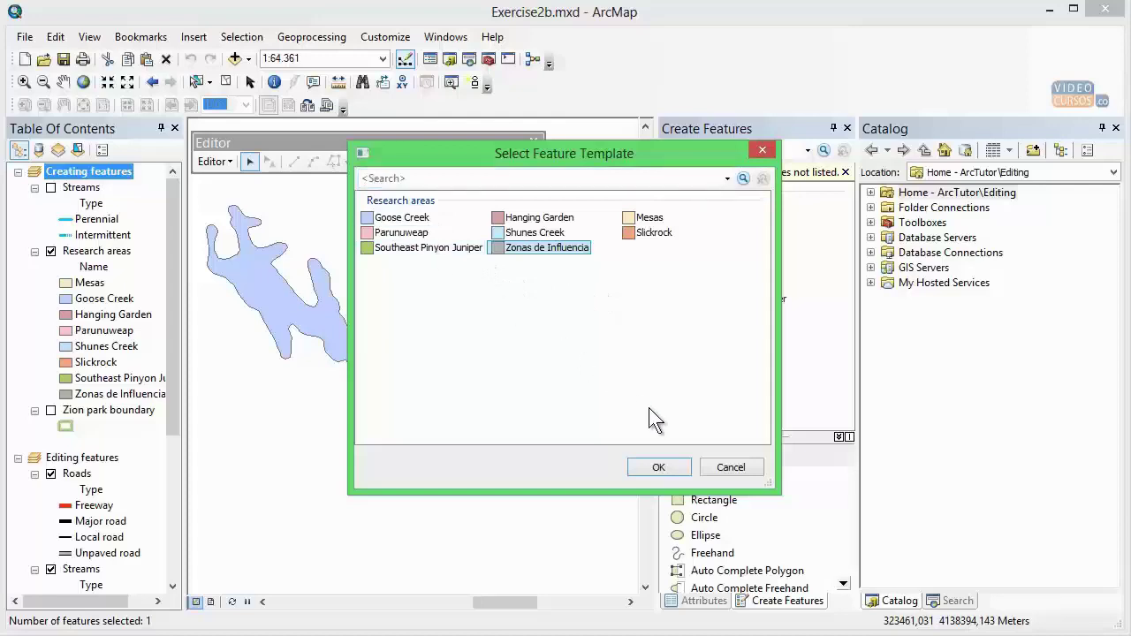
click(676, 466)
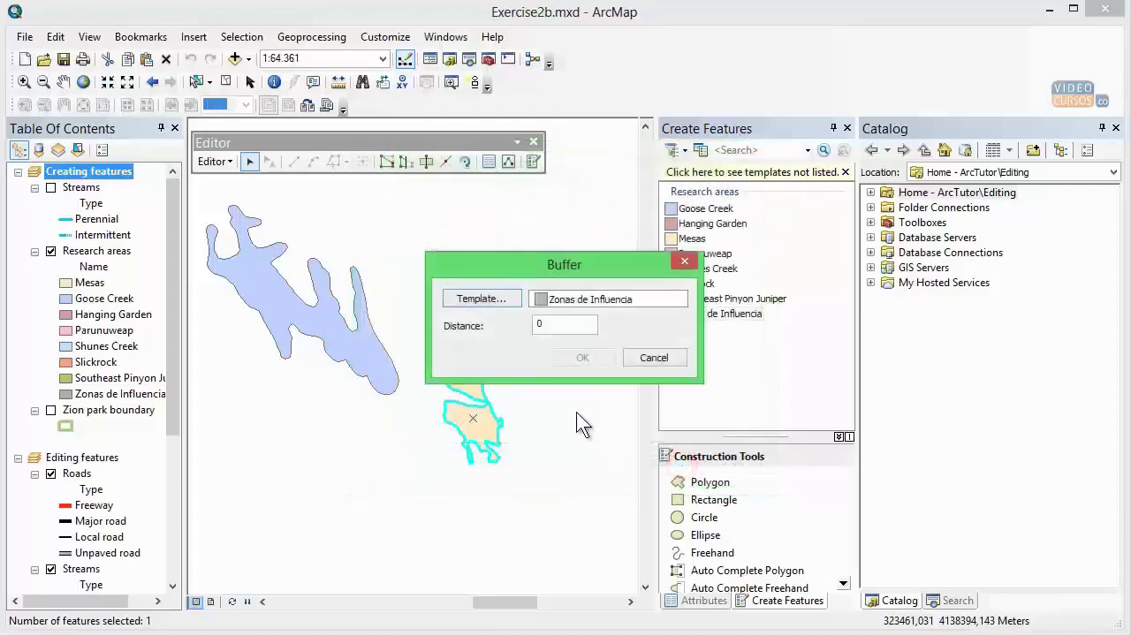
double_click(541, 325)
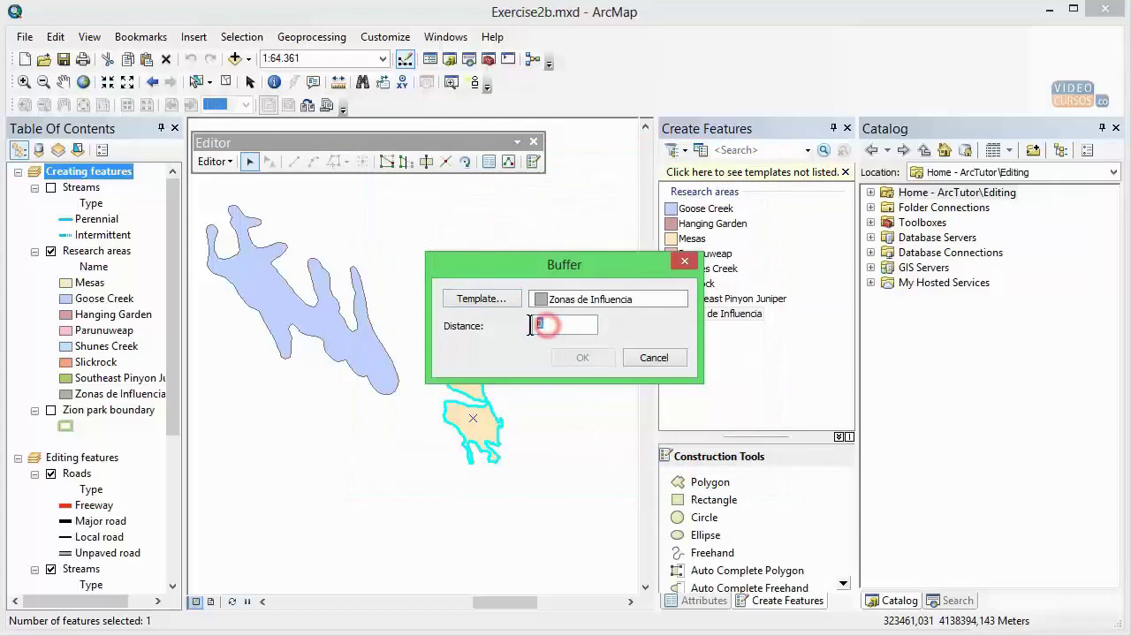
text(300)
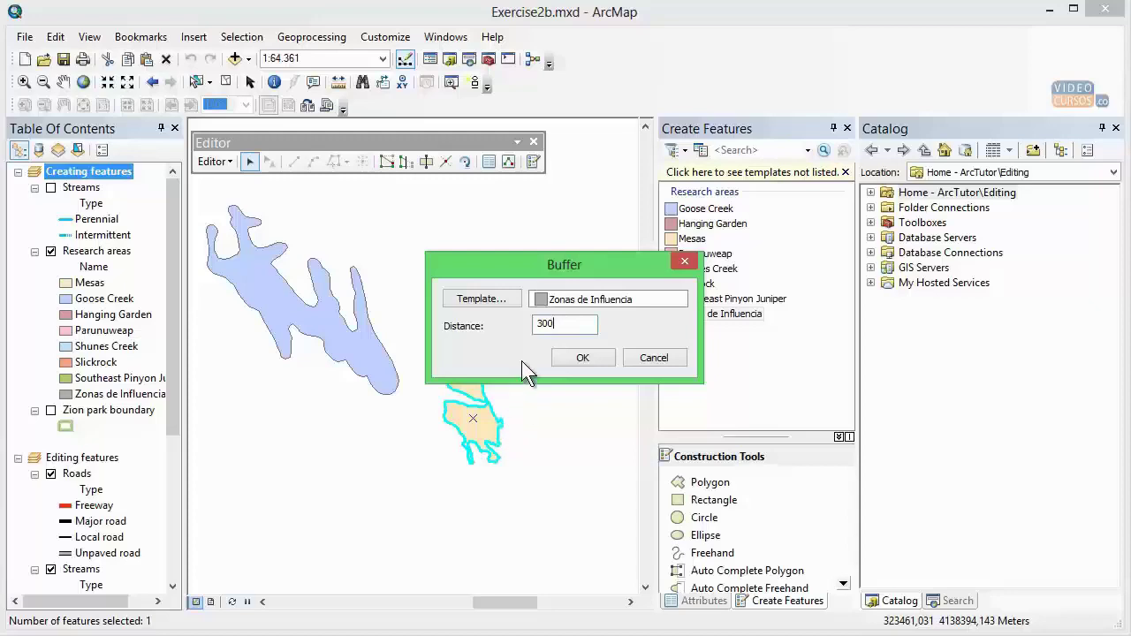
click(582, 358)
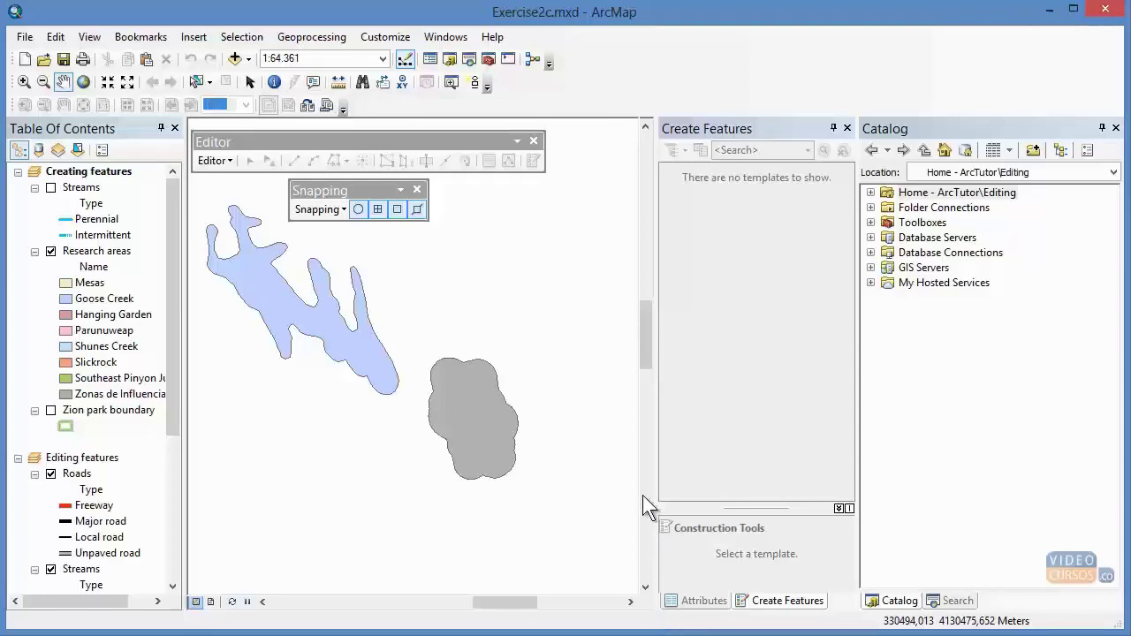
- Start an edit session so the research area features can be modified
click(214, 161)
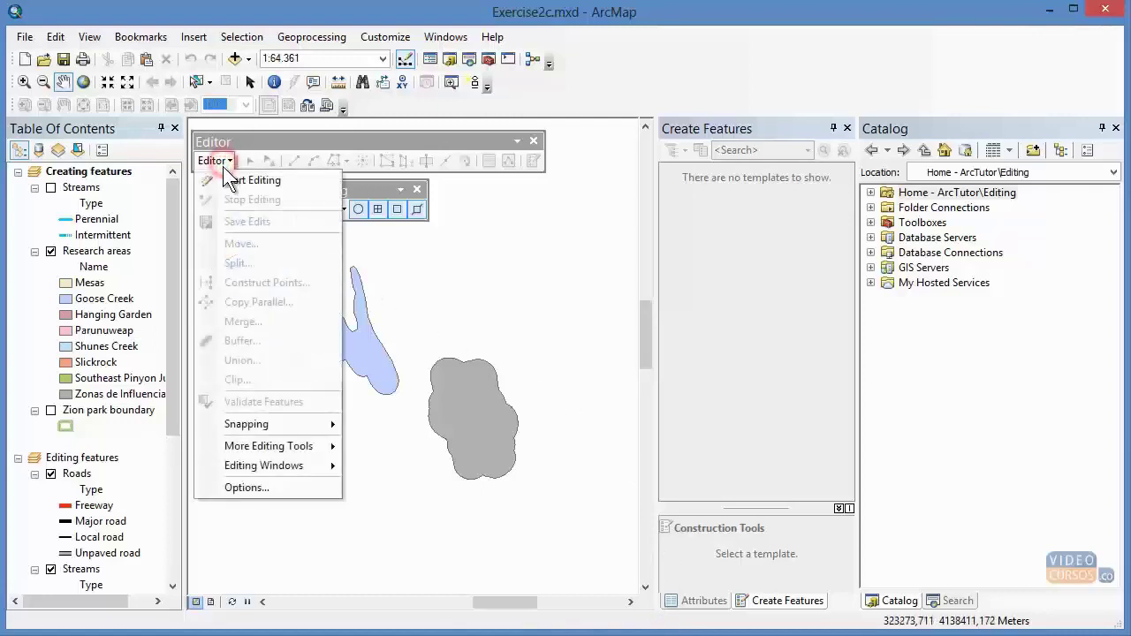
click(231, 181)
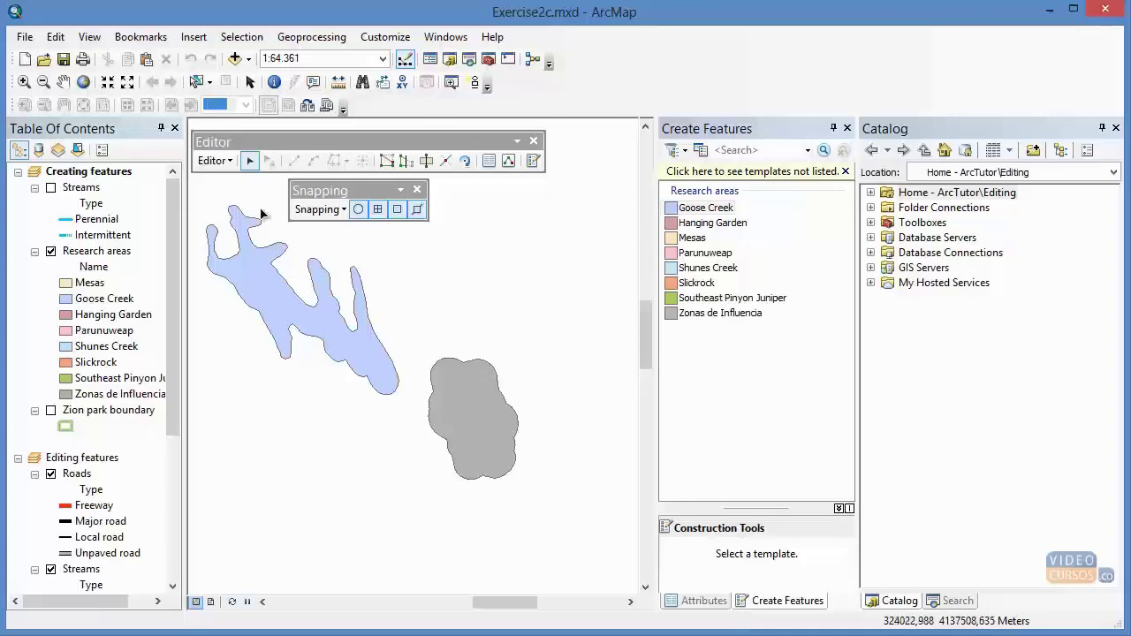
click(223, 161)
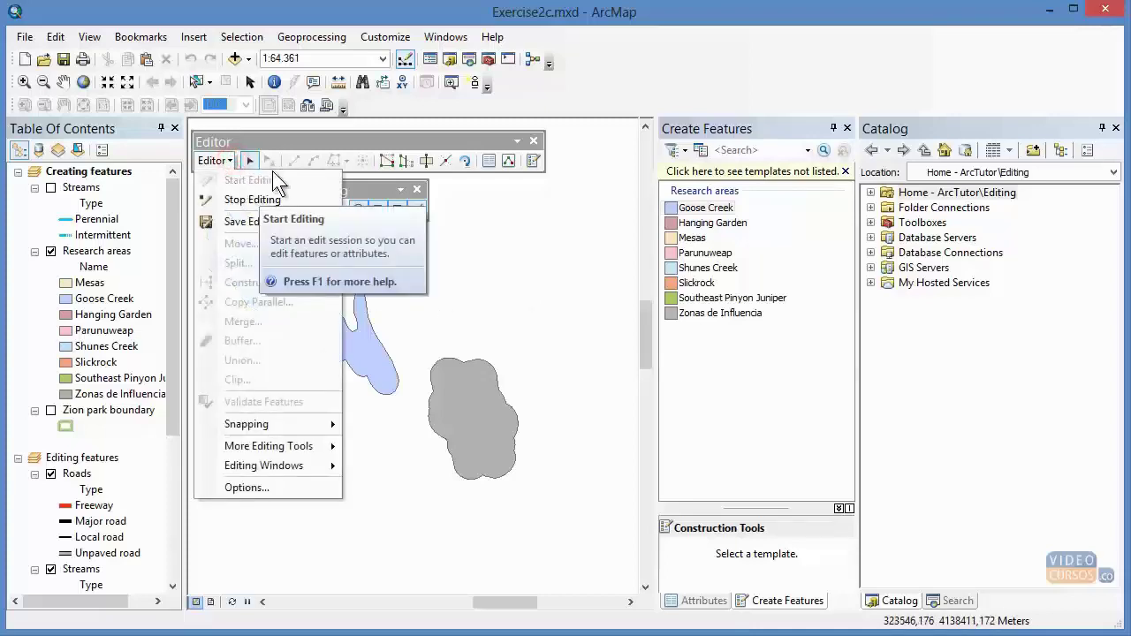
click(297, 142)
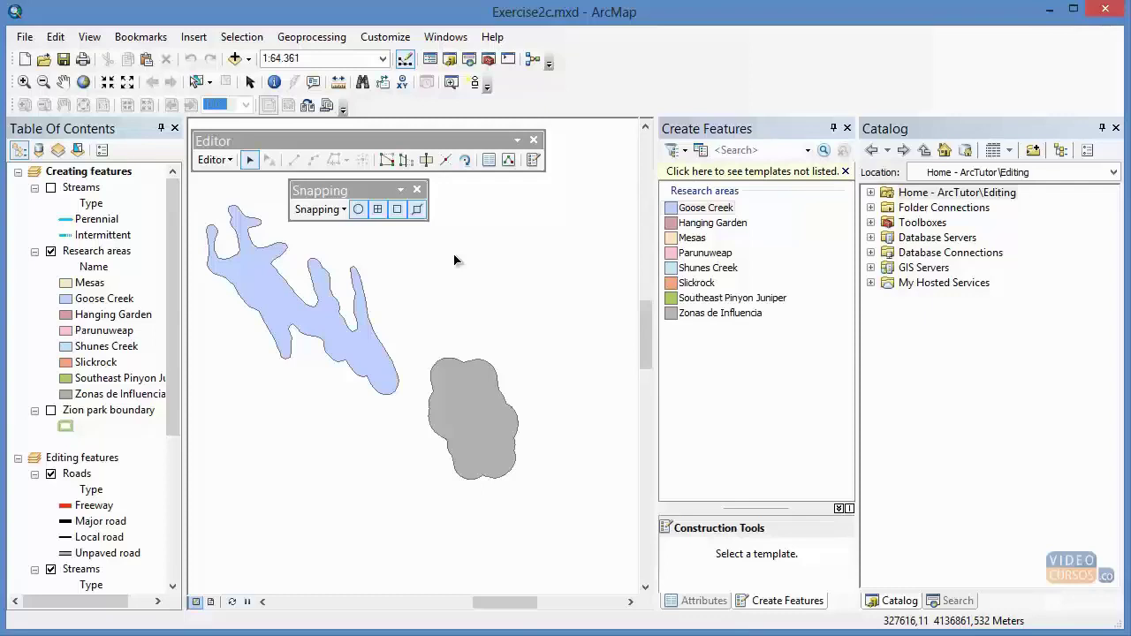
- Select the Isolated Mesa Tops feature hidden beneath the Zonas de Influencia buffer, choosing it from the overlapping features
click(251, 162)
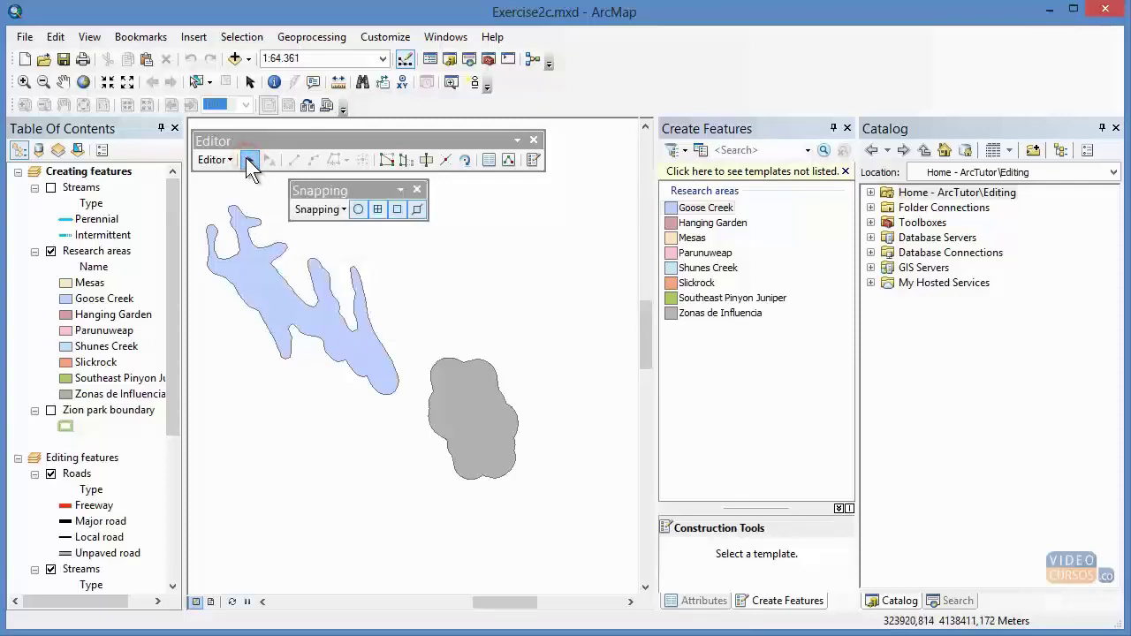
click(476, 421)
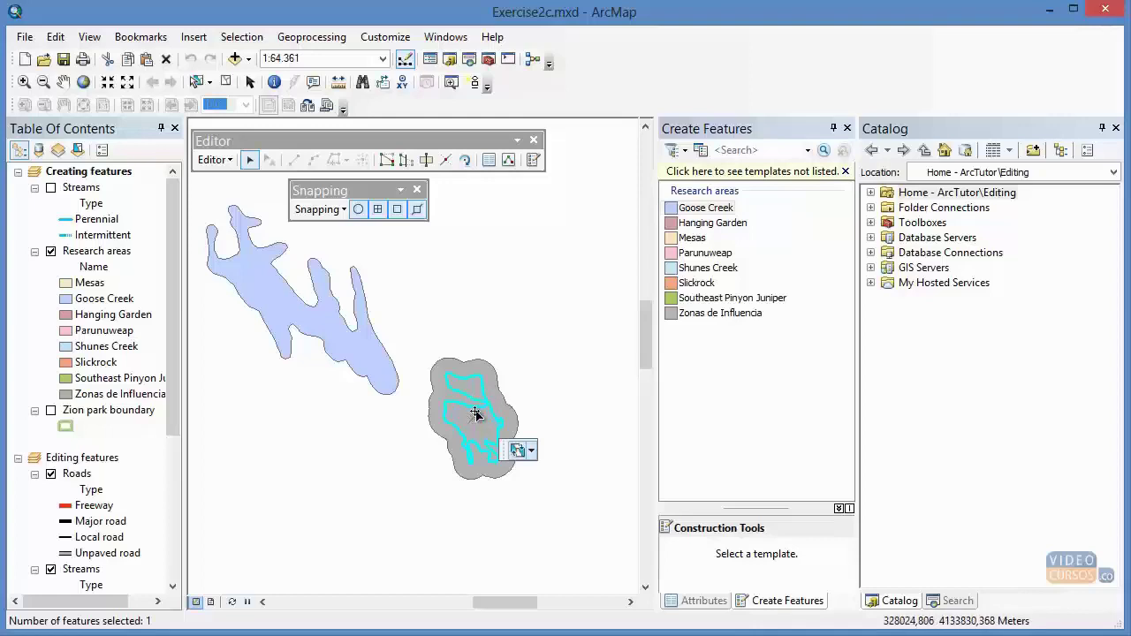
click(533, 451)
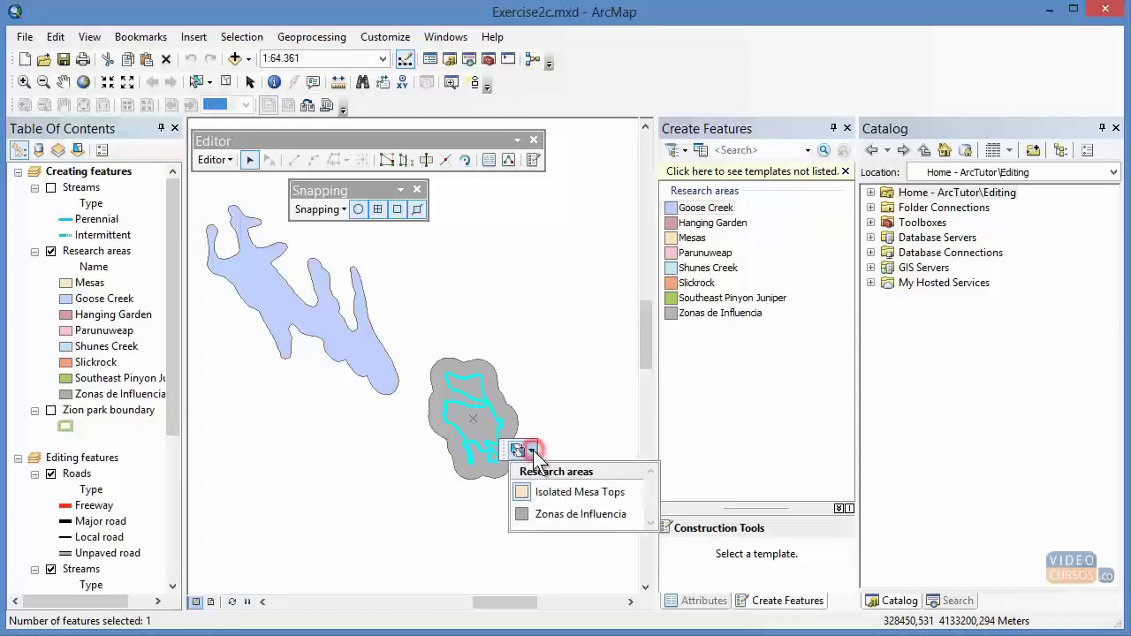
click(606, 491)
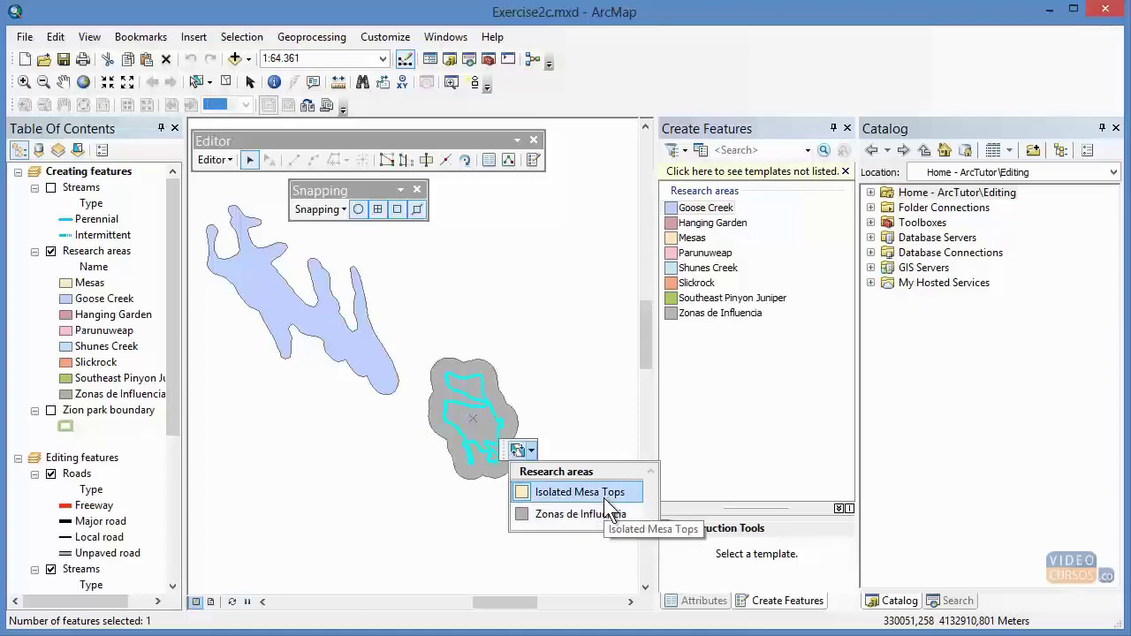
click(604, 515)
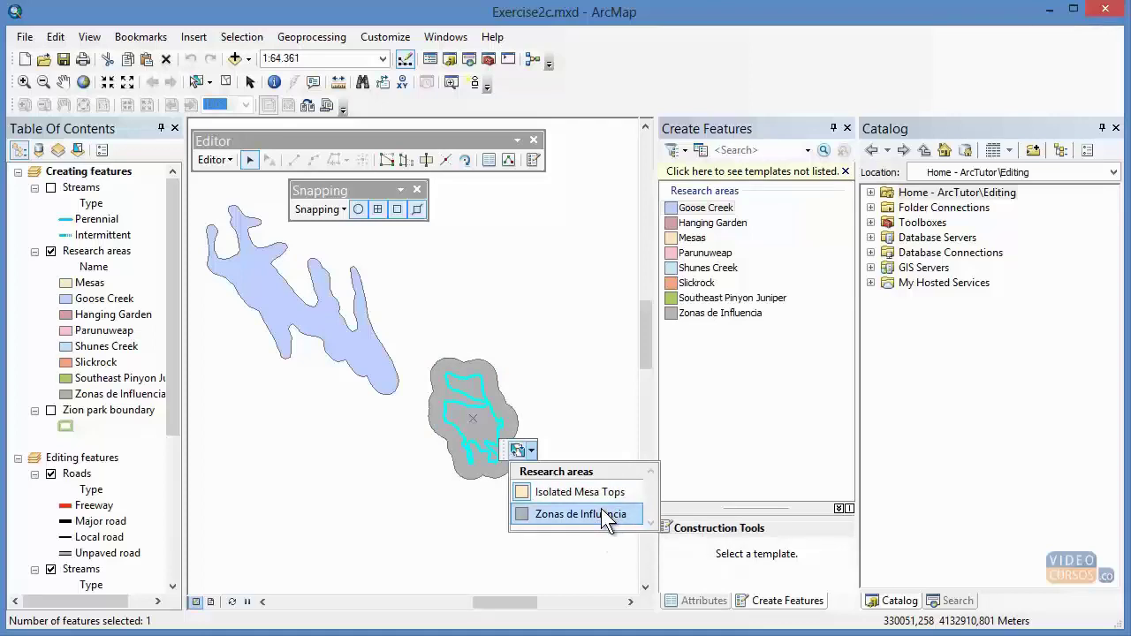
click(605, 493)
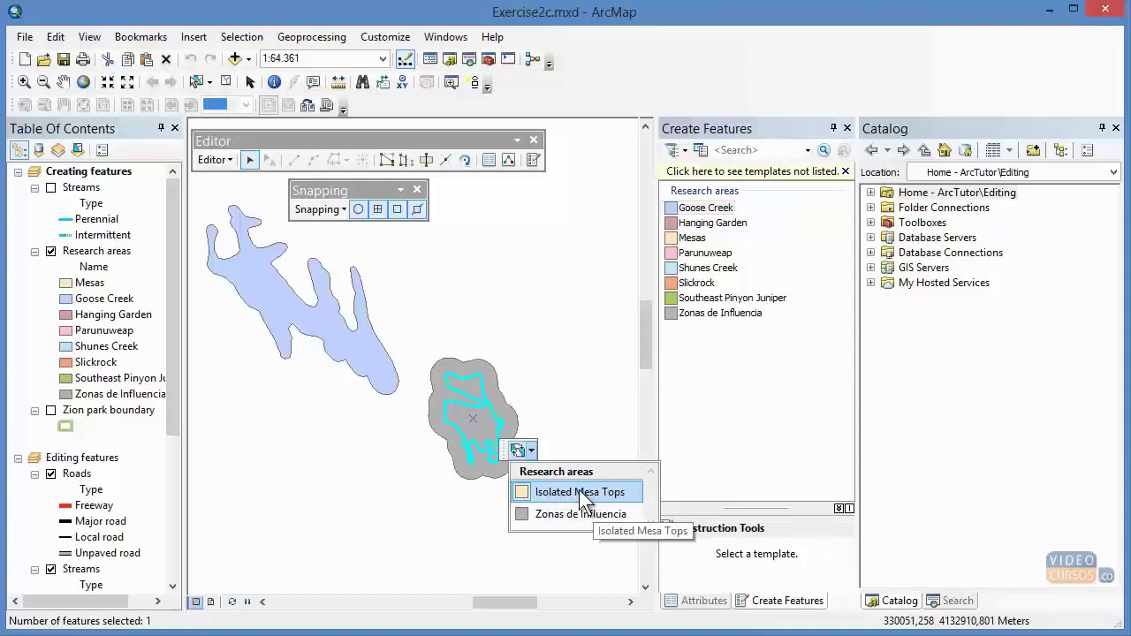
click(580, 492)
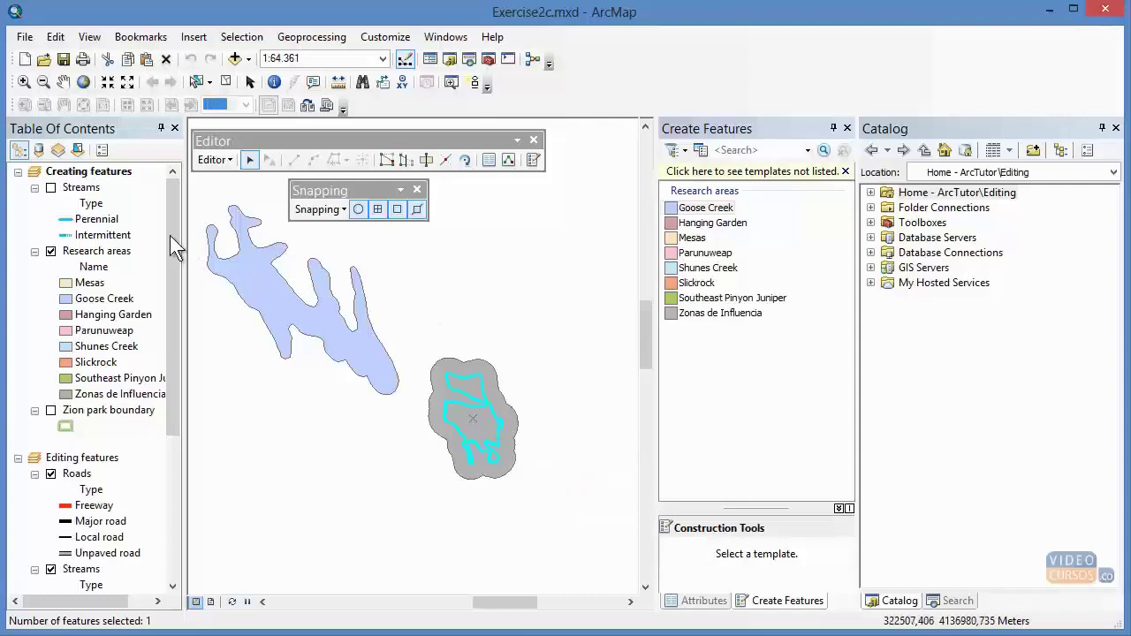
- List the layers by selection and clip the surrounding buffer with the selected mesa feature, discarding the area that intersects at buffer distance 0
click(79, 151)
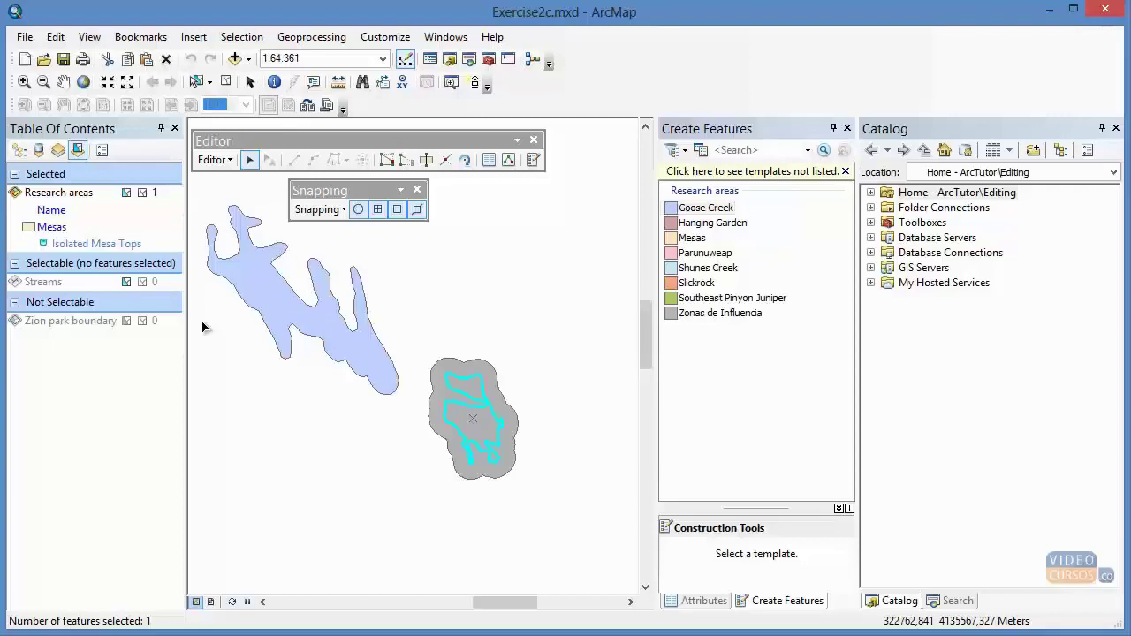
click(228, 161)
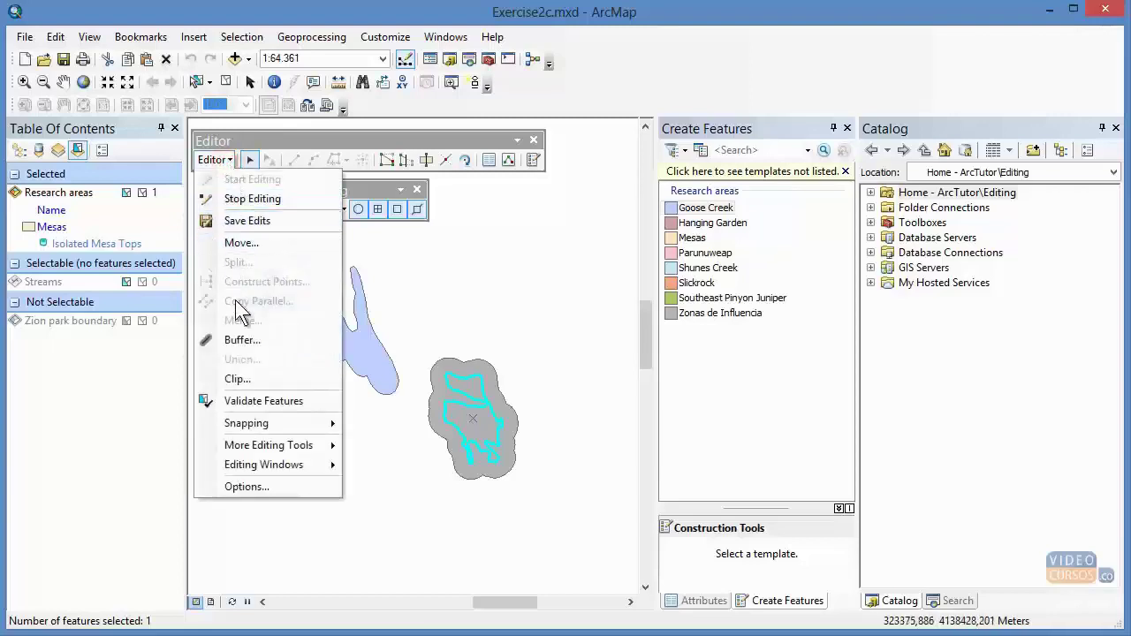
click(239, 380)
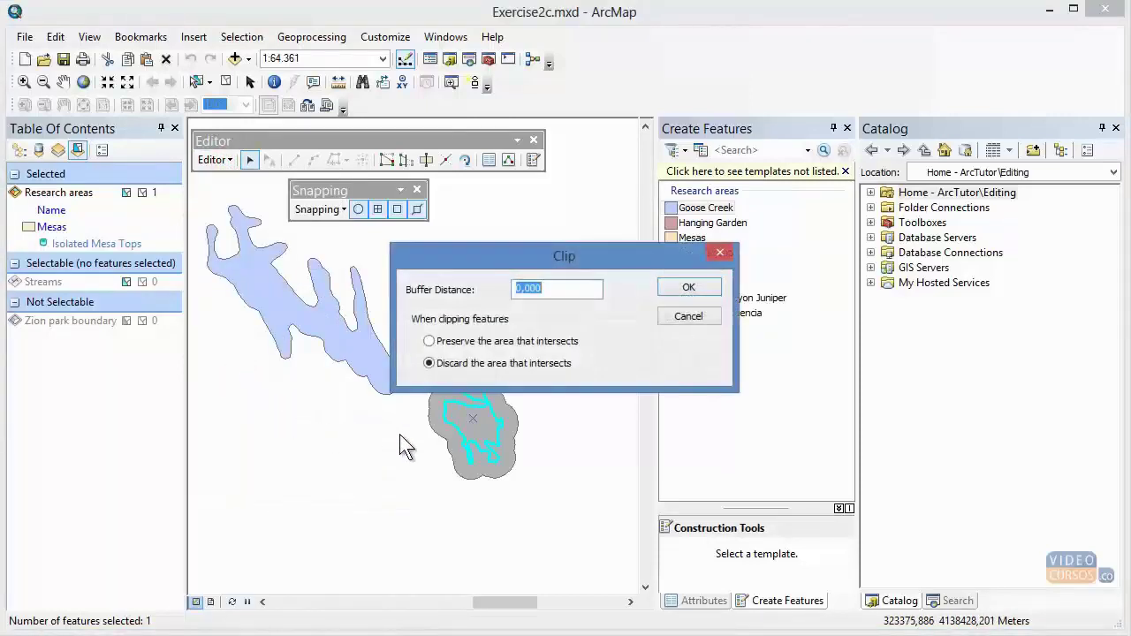
drag(579, 261, 636, 215)
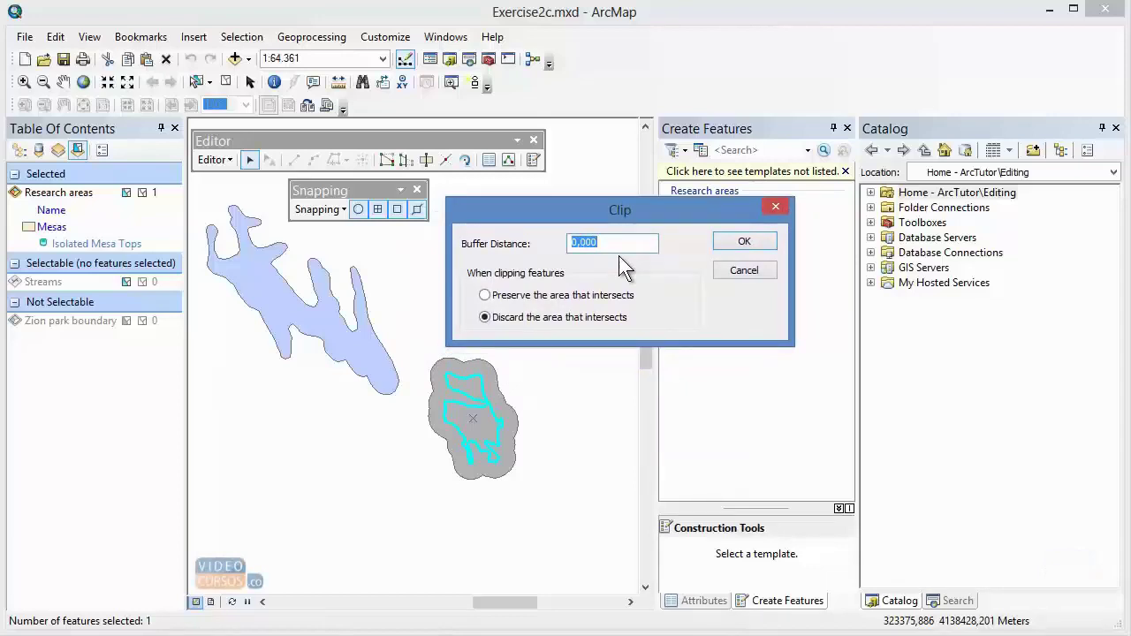
click(485, 318)
click(746, 244)
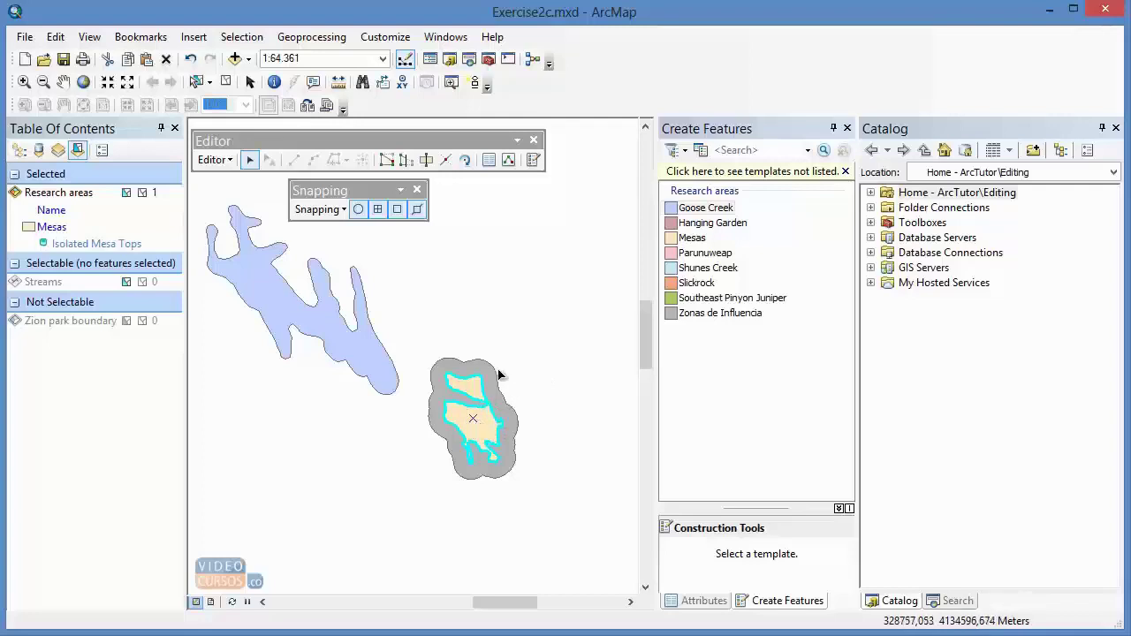
- Check the clip by selecting the Zonas de Influencia ring and the mesa feature inside it in turn
click(76, 151)
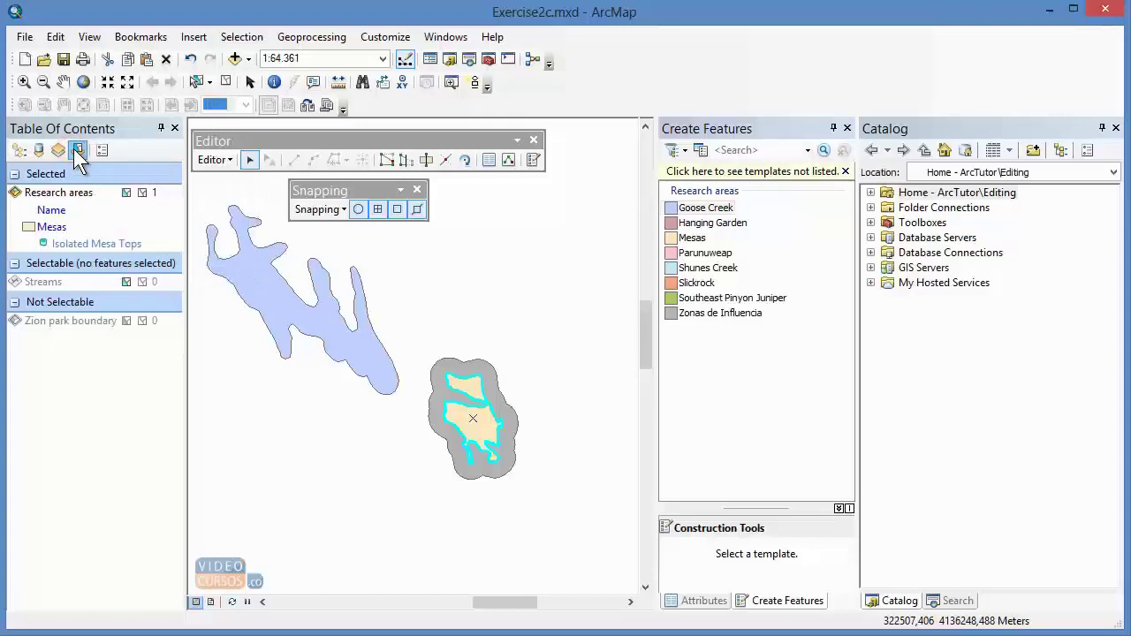
click(501, 398)
click(473, 387)
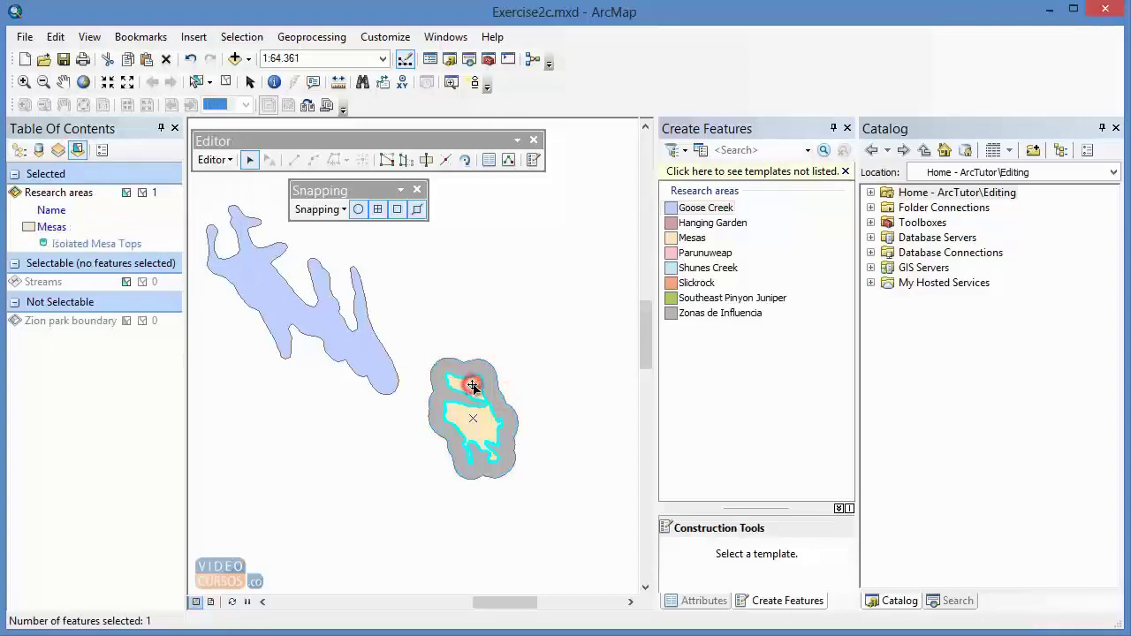
click(472, 387)
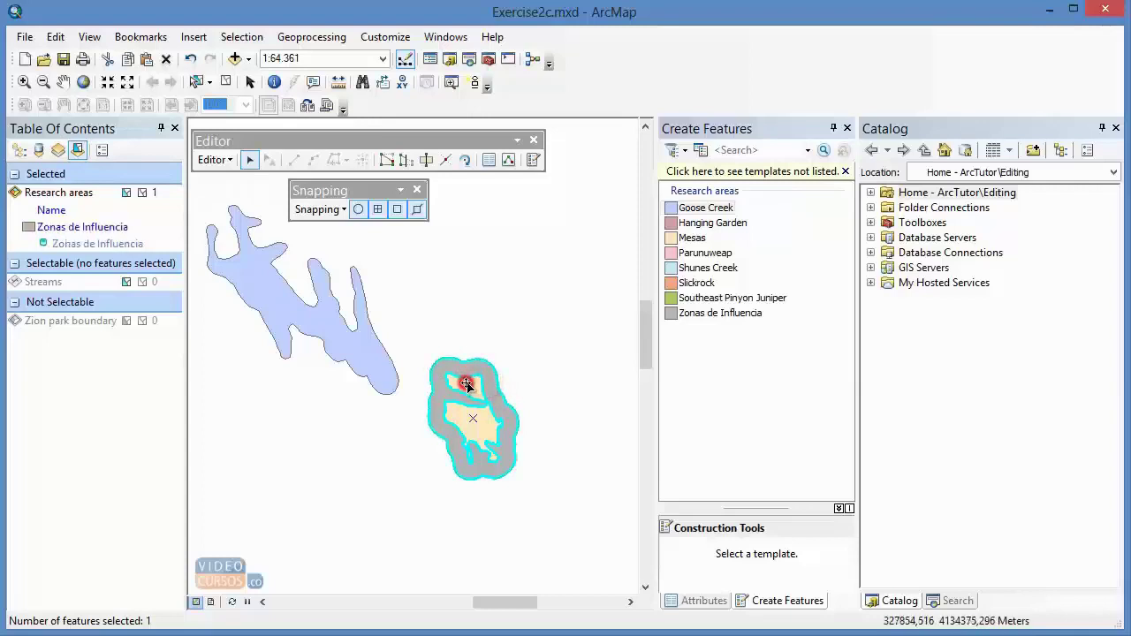
click(466, 384)
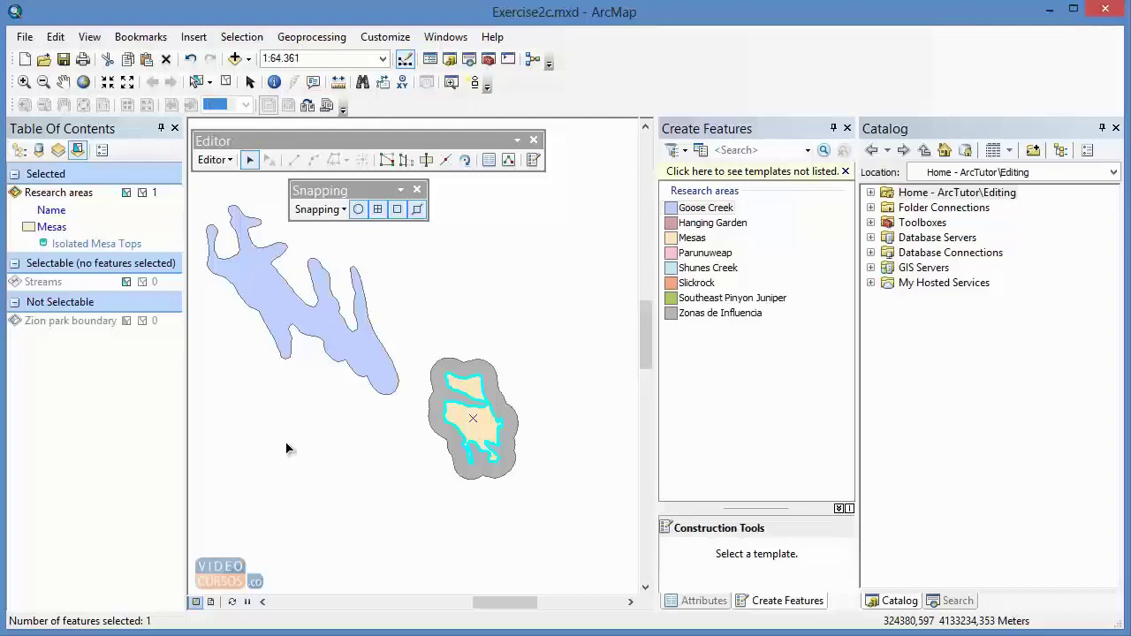
- Select the Goose Creek research area polygon and make the Streams layer visible
click(248, 161)
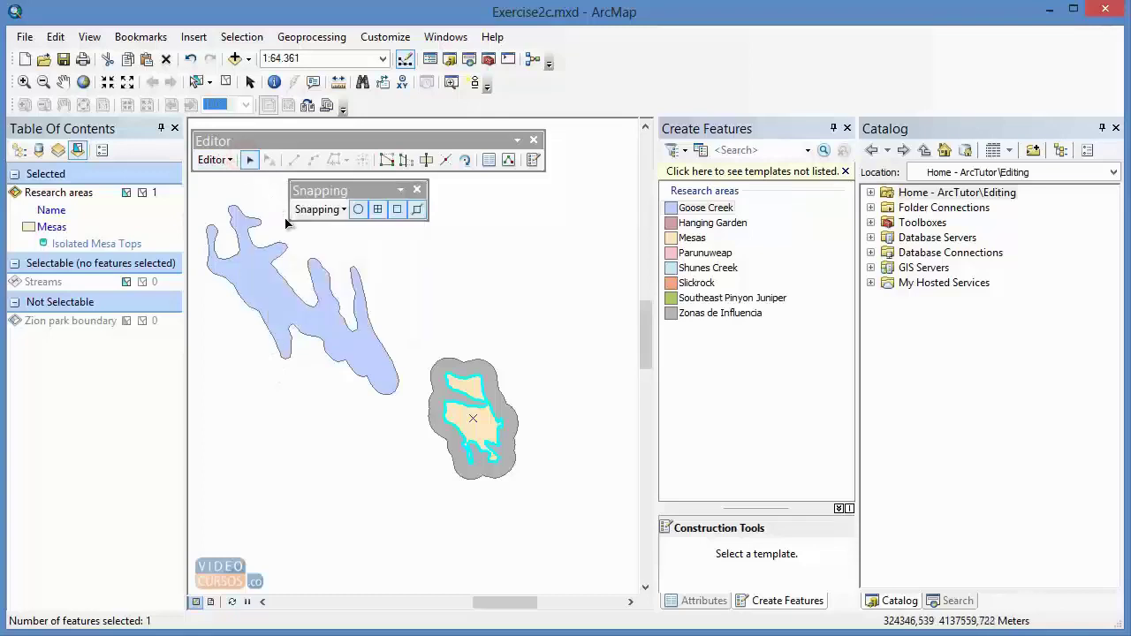
click(331, 327)
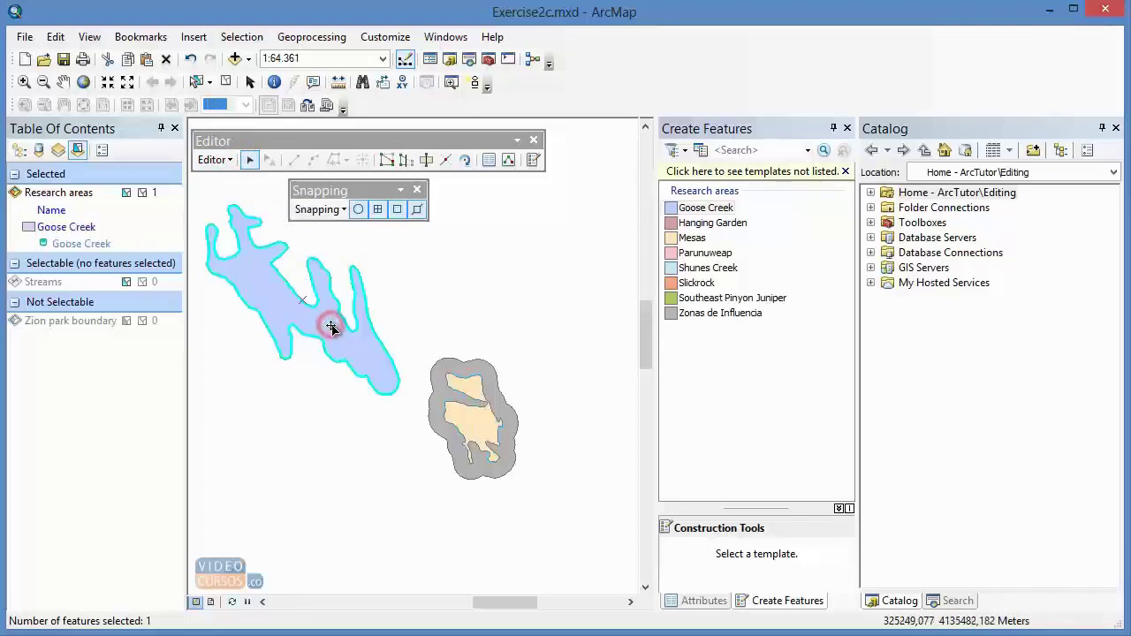
drag(332, 328, 411, 395)
scroll(411, 395, up, 1)
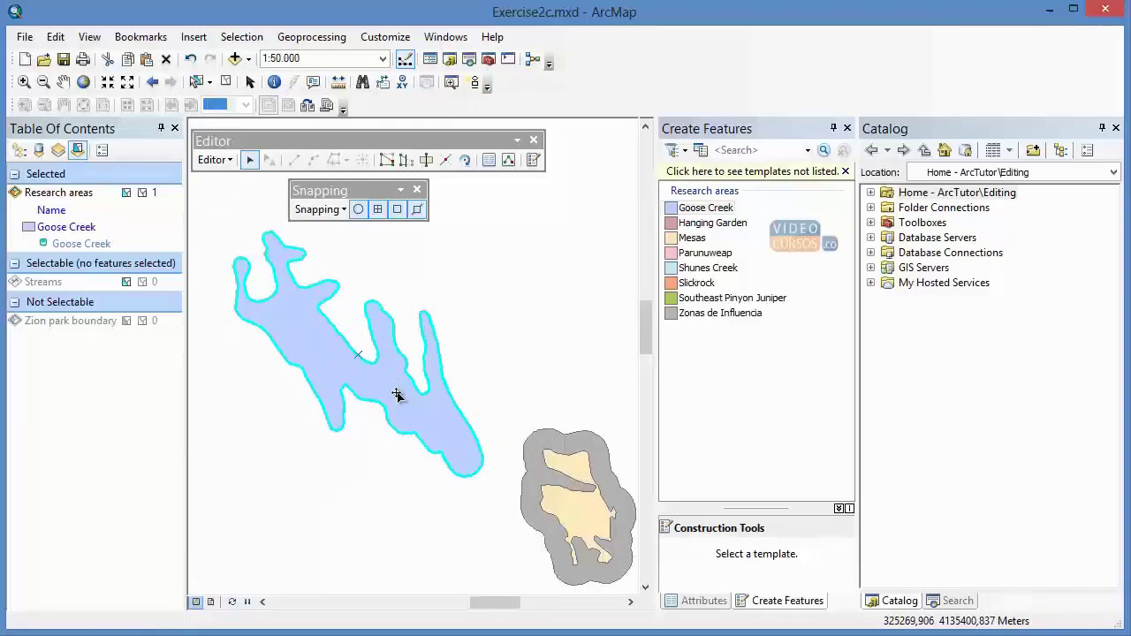
scroll(397, 395, up, 1)
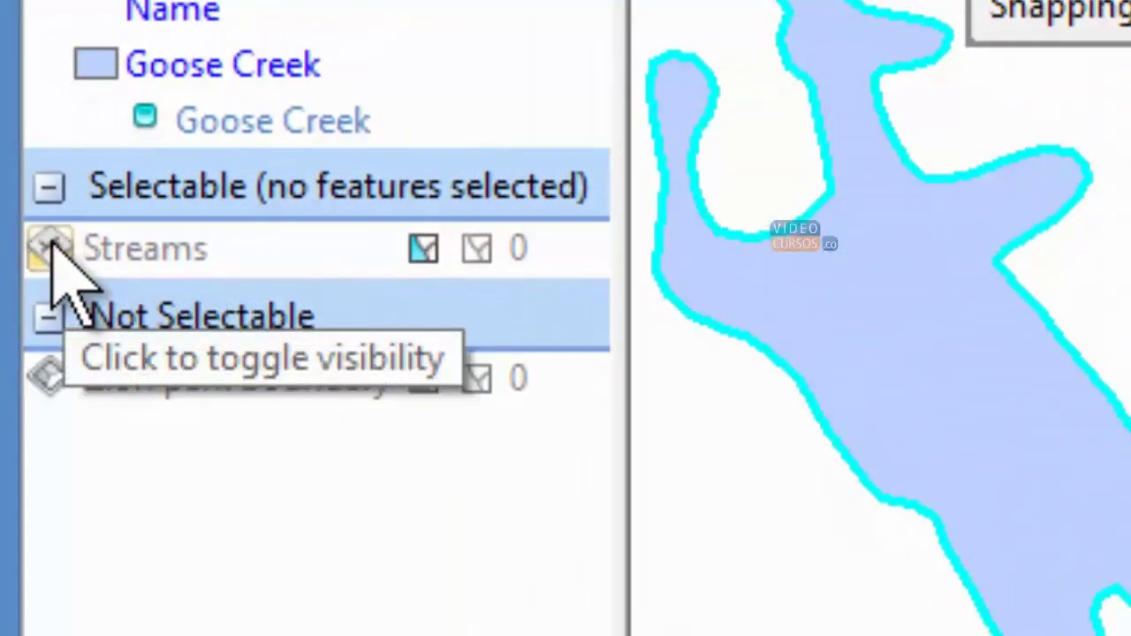
click(51, 240)
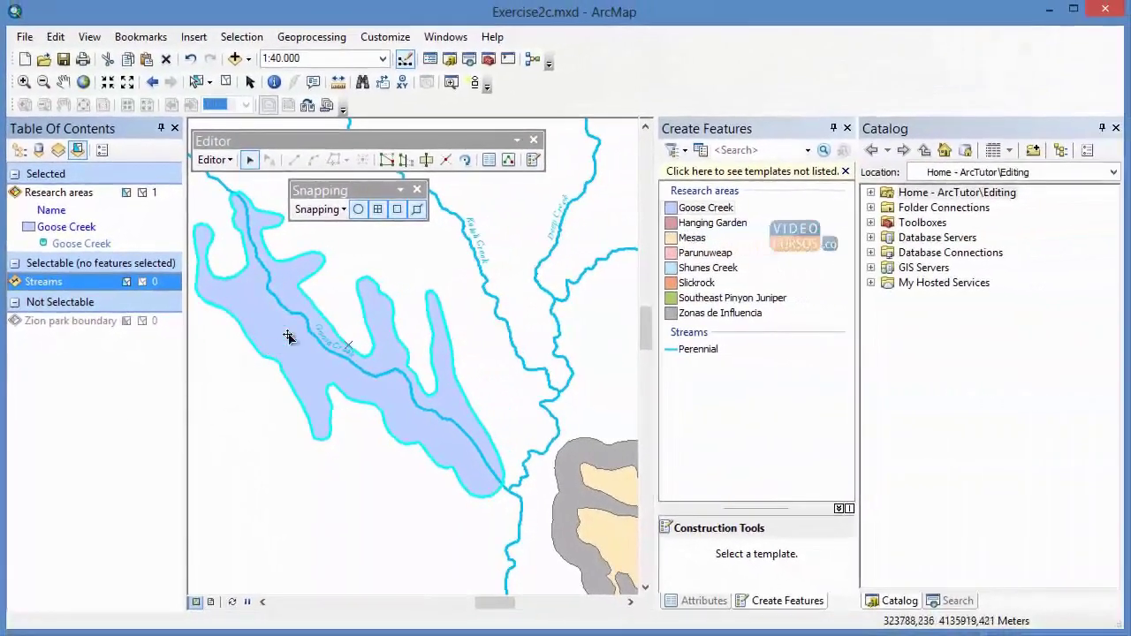
- Turn on intersection snapping and cut the Goose Creek polygon by tracing the stream from its southeast boundary intersection to the northwest one
click(343, 211)
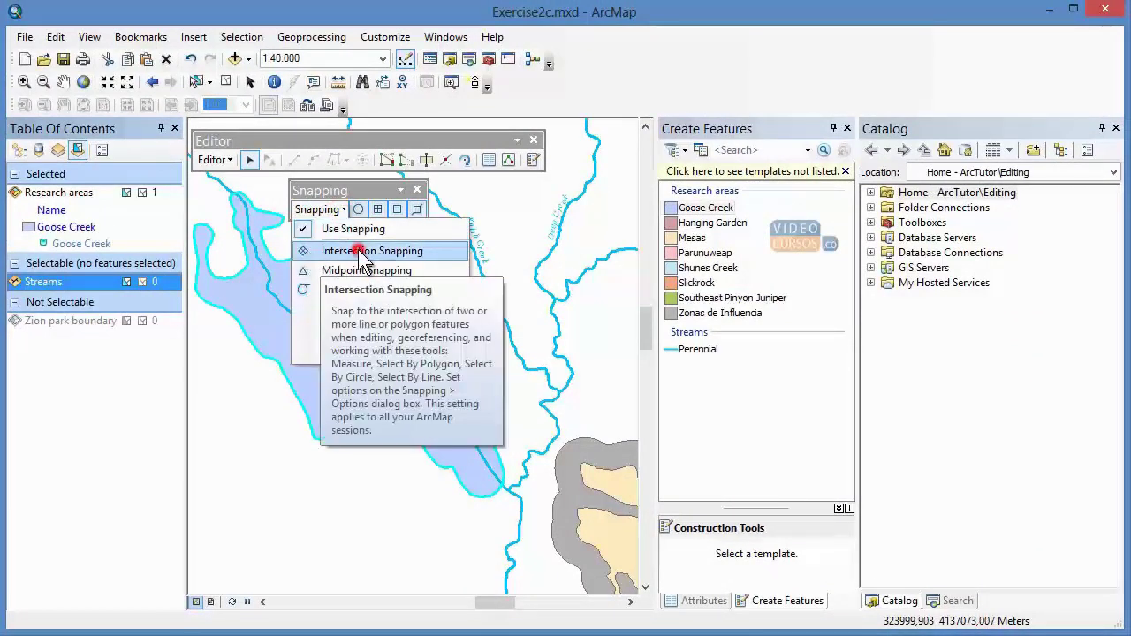
click(358, 251)
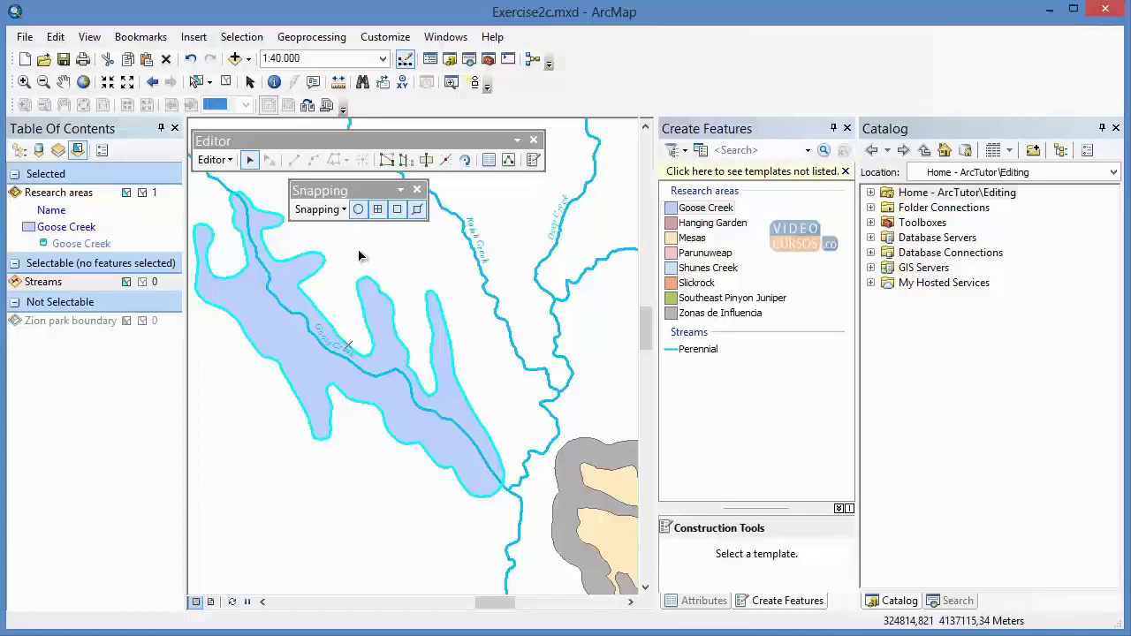
click(426, 161)
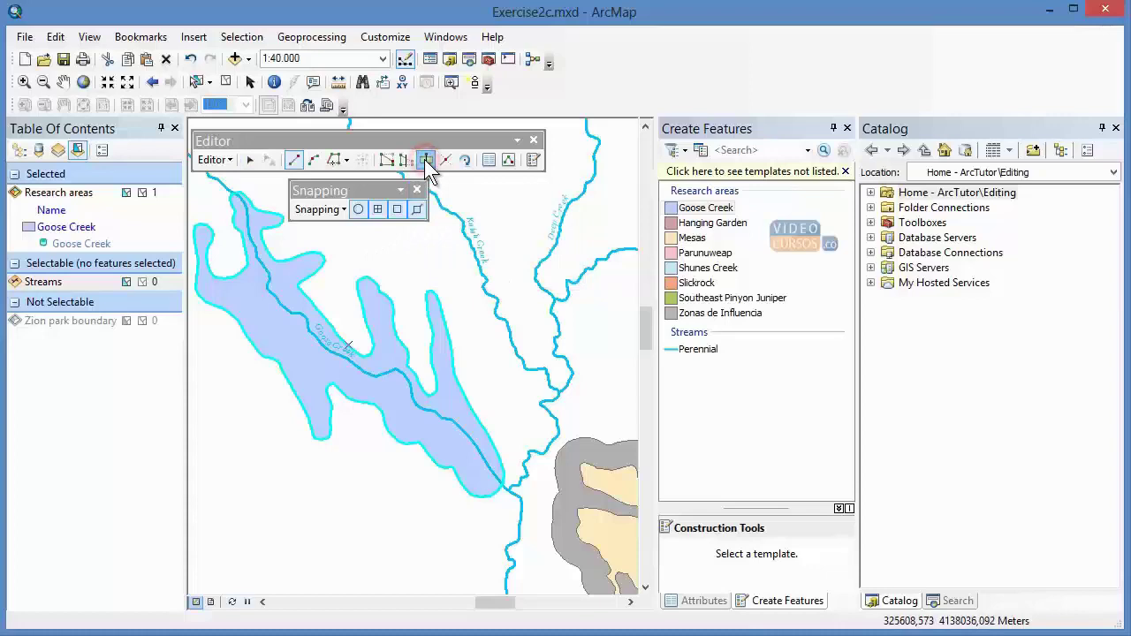
click(333, 161)
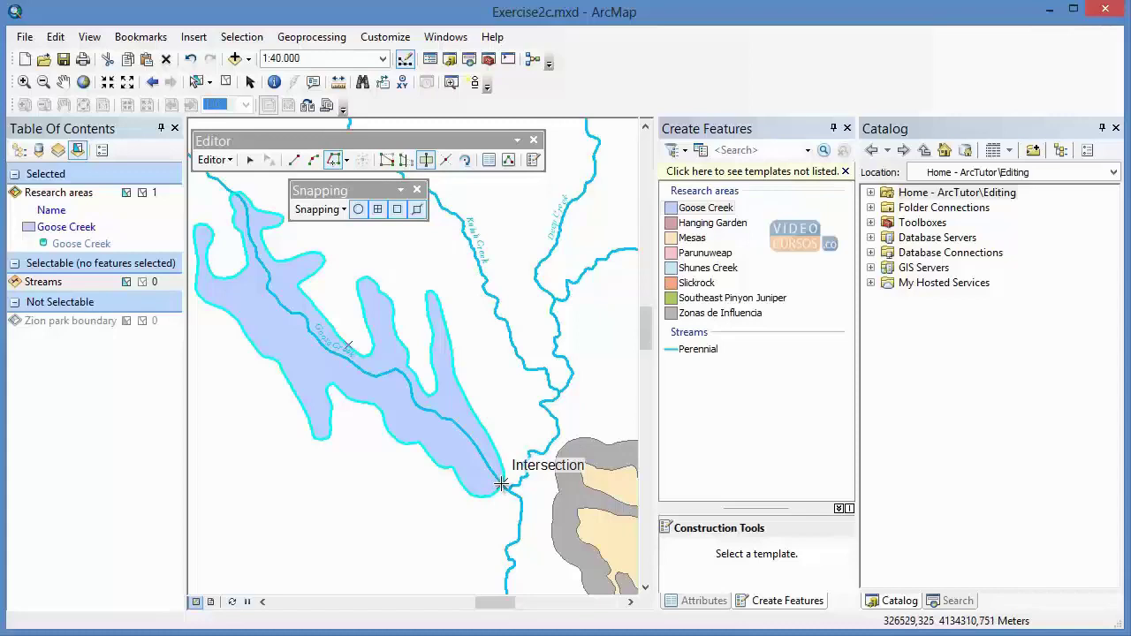
click(501, 484)
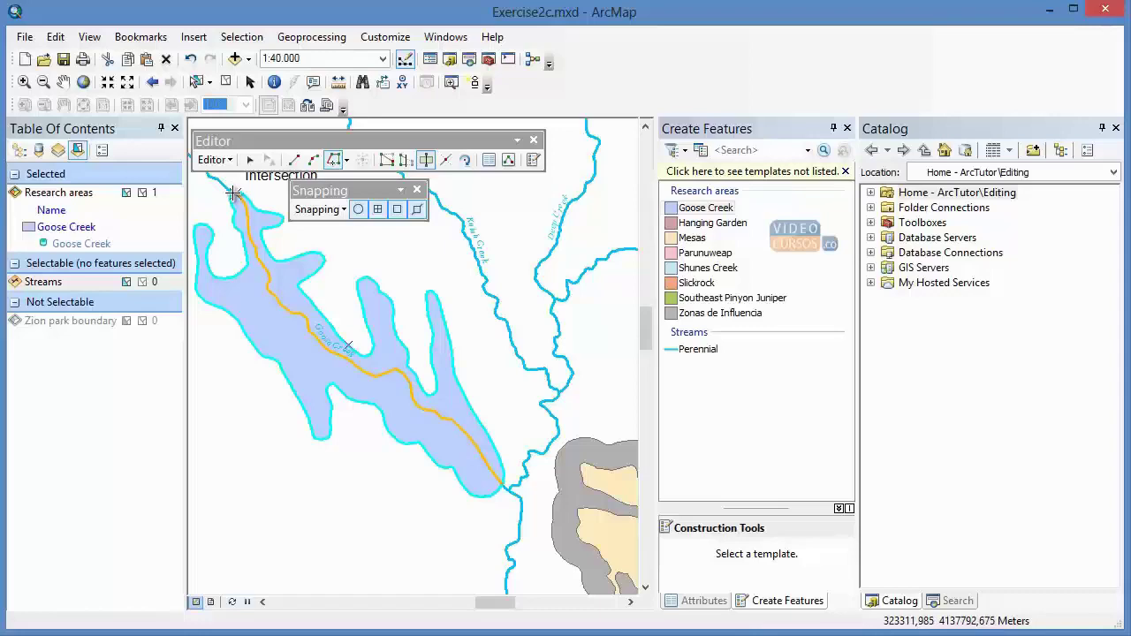
click(233, 193)
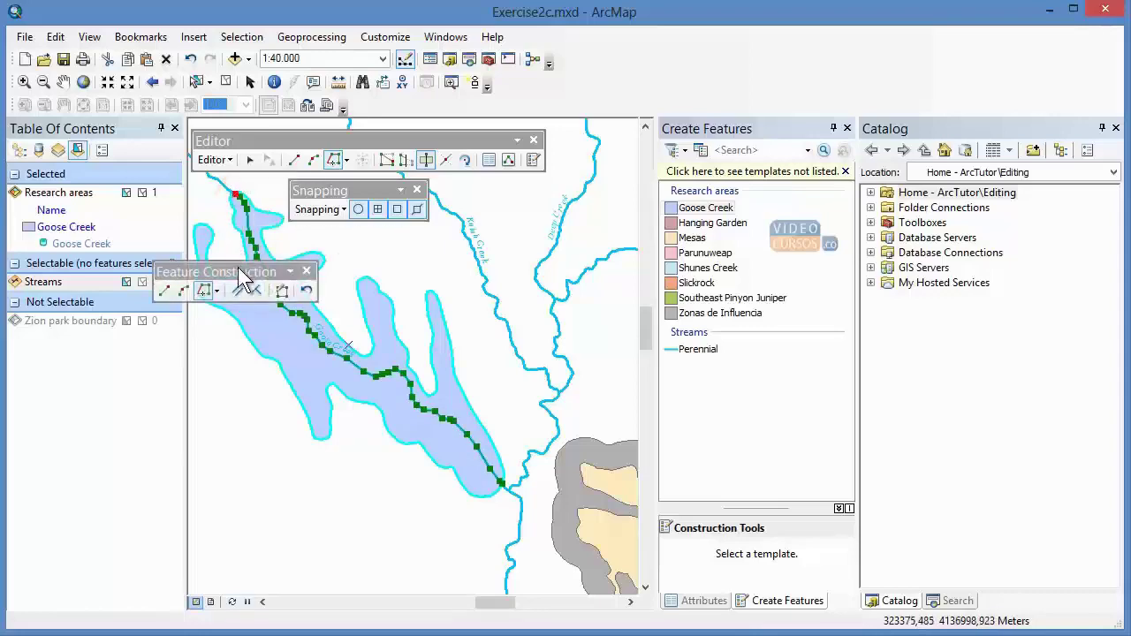
right_click(442, 257)
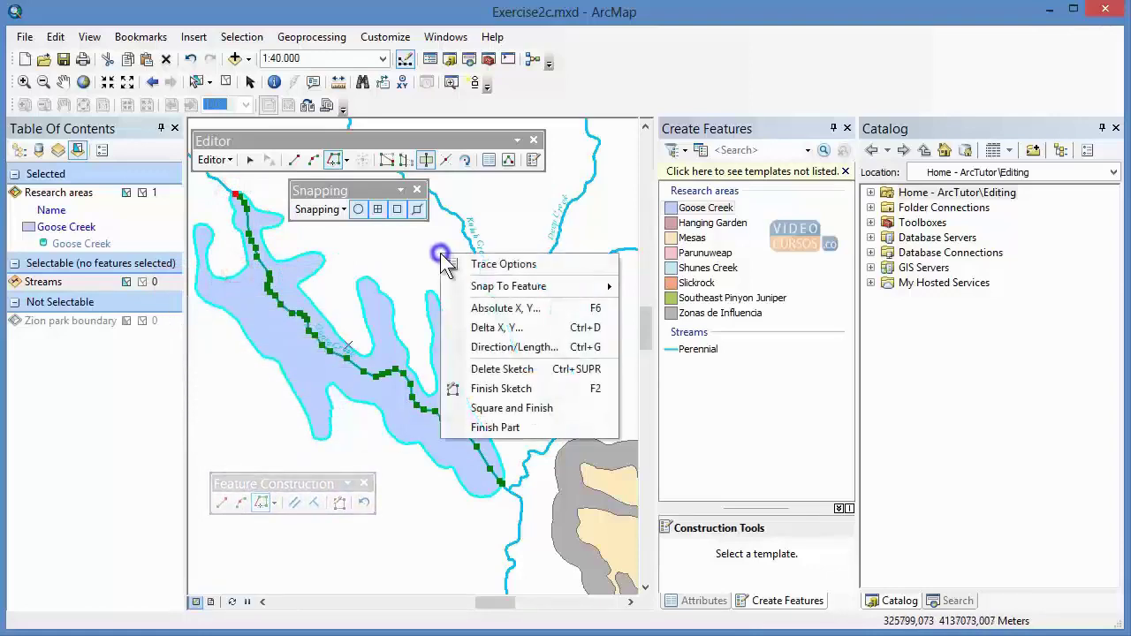
click(499, 390)
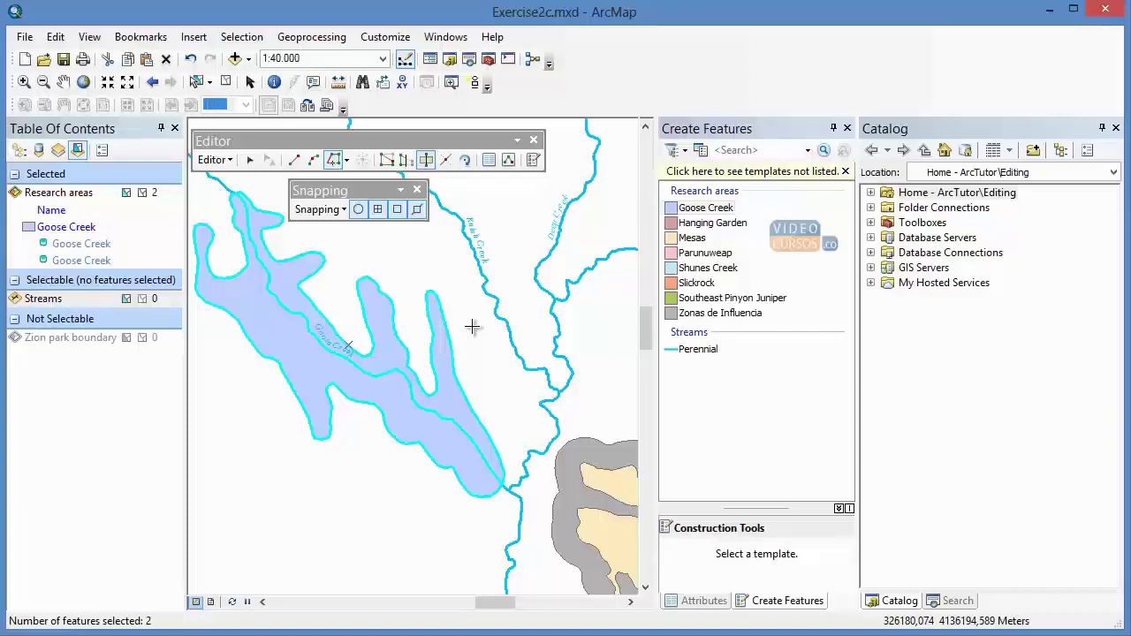
- Select only the Goose Creek piece northeast of the stream to check the cut
click(251, 161)
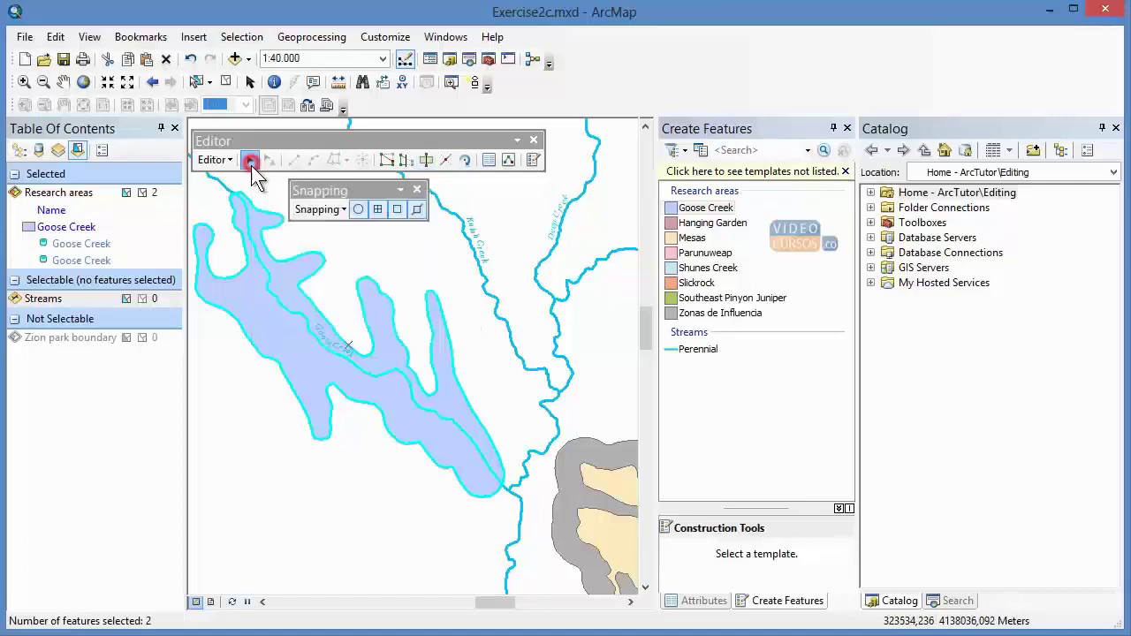
click(301, 272)
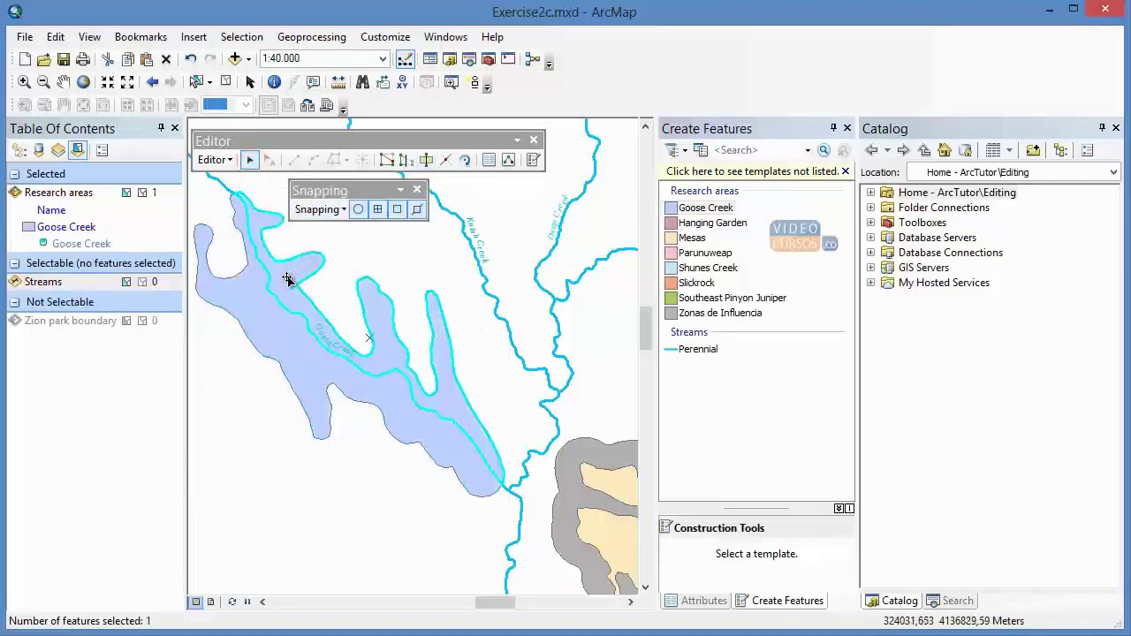
- Select the southwest and northeast Goose Creek pieces alternately to check that they are separate polygons
click(255, 299)
click(292, 278)
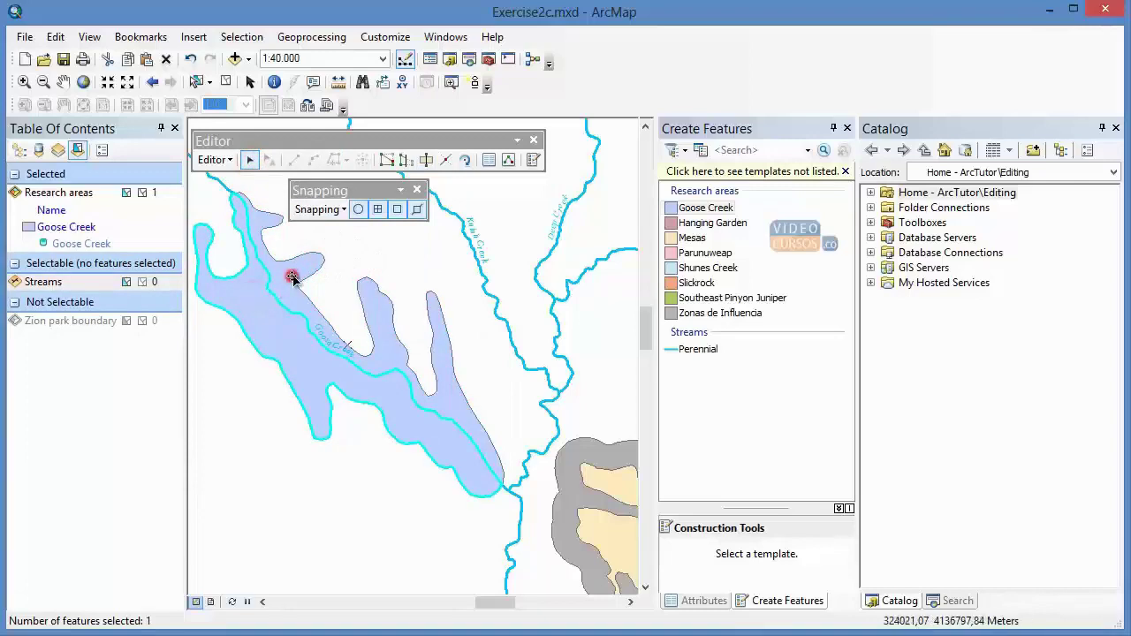
click(255, 299)
click(284, 284)
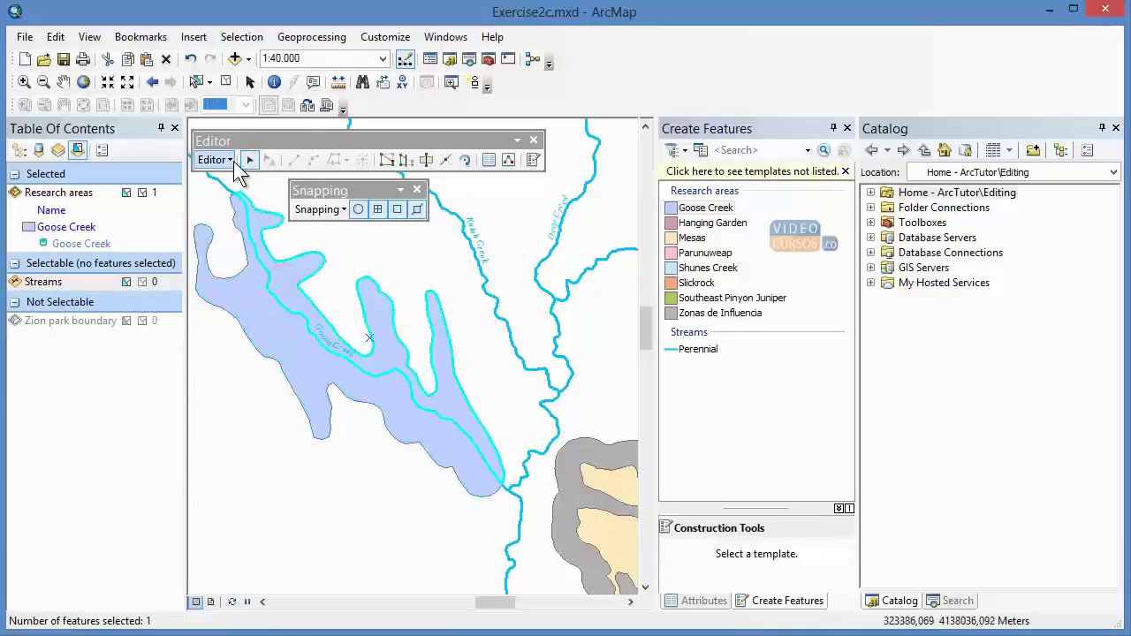
- Save the edits to the research areas and stop the edit session
click(232, 161)
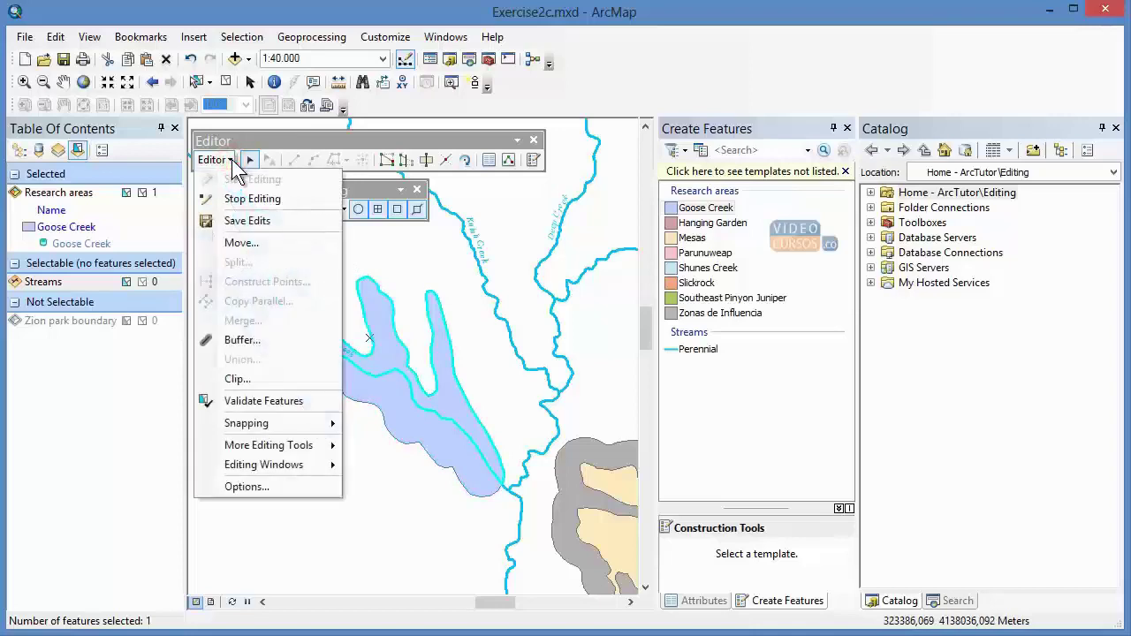
click(237, 221)
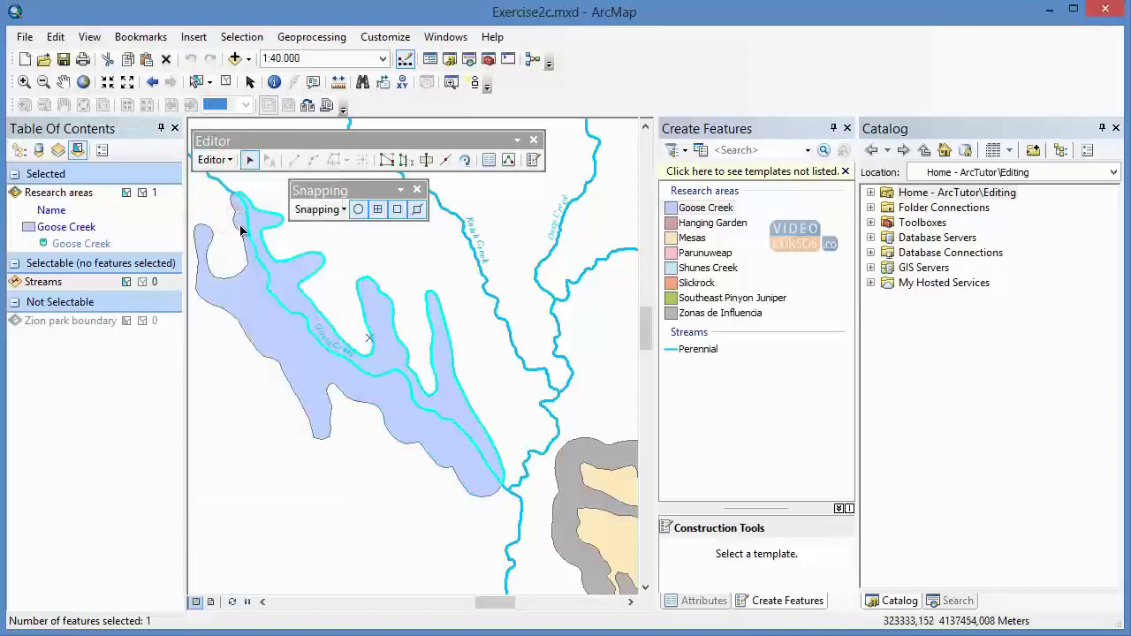
click(229, 159)
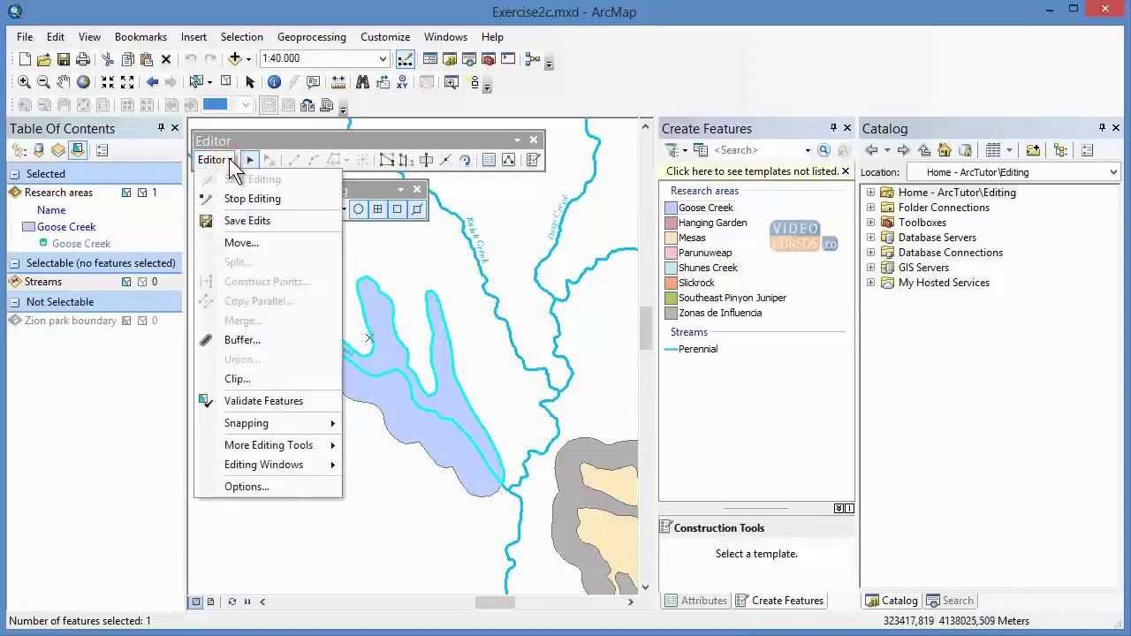
click(235, 200)
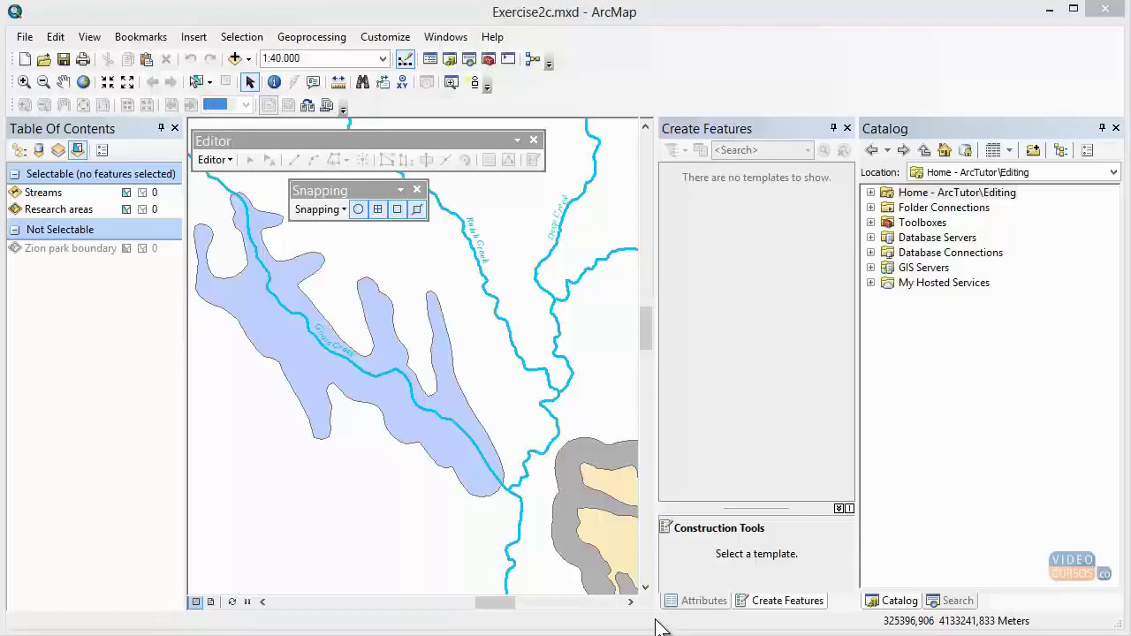
- List the map contents by drawing order and activate the Editing features data frame
click(222, 161)
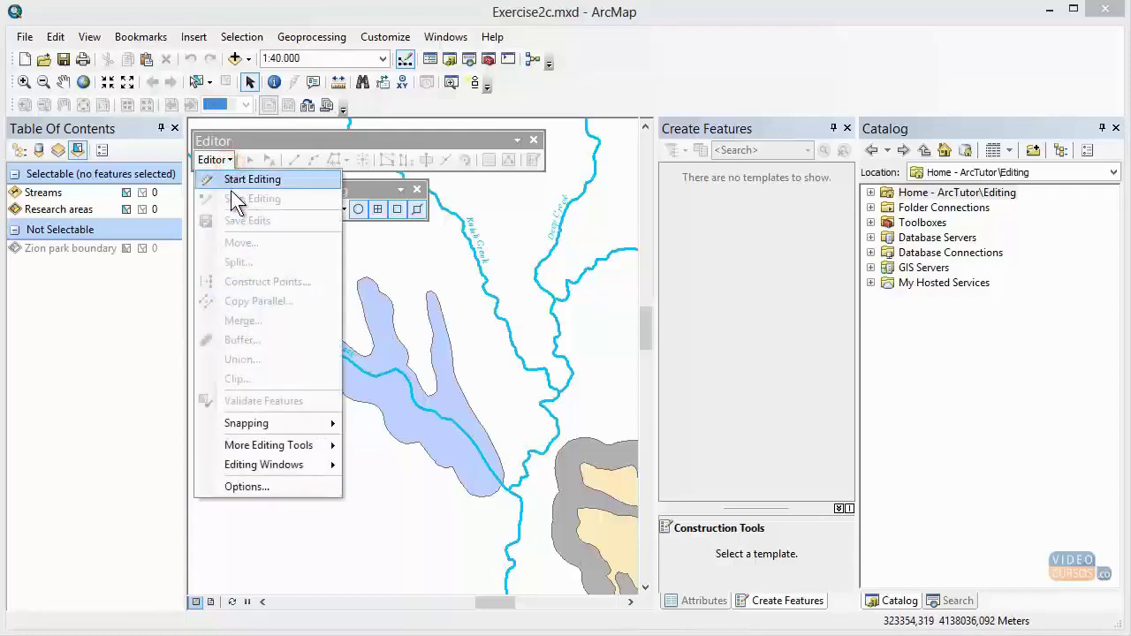
click(300, 141)
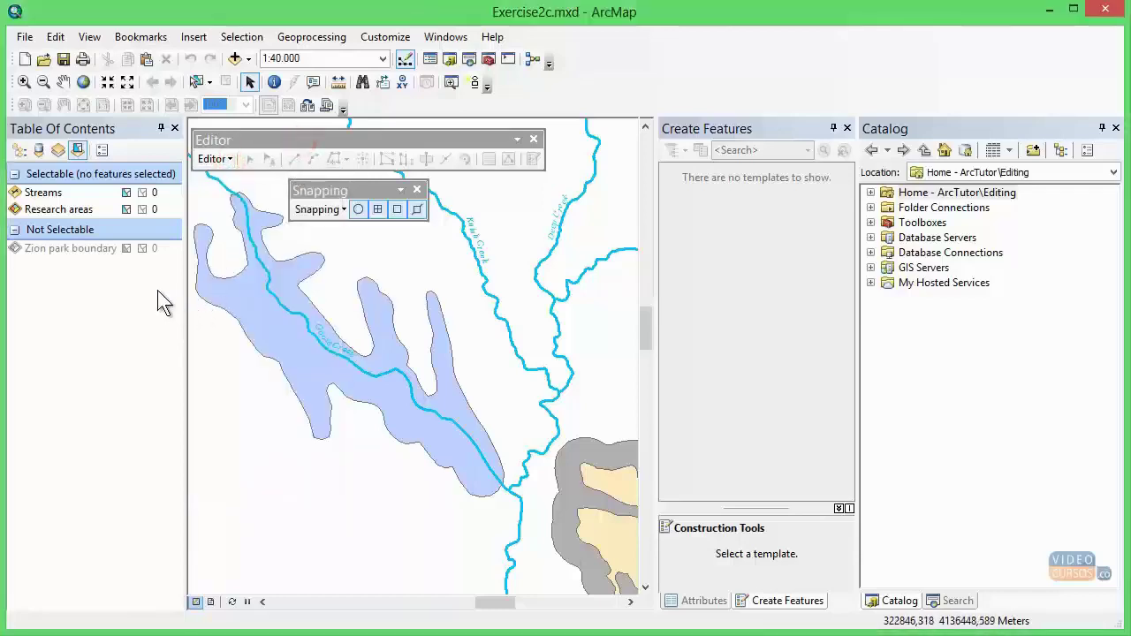
click(20, 151)
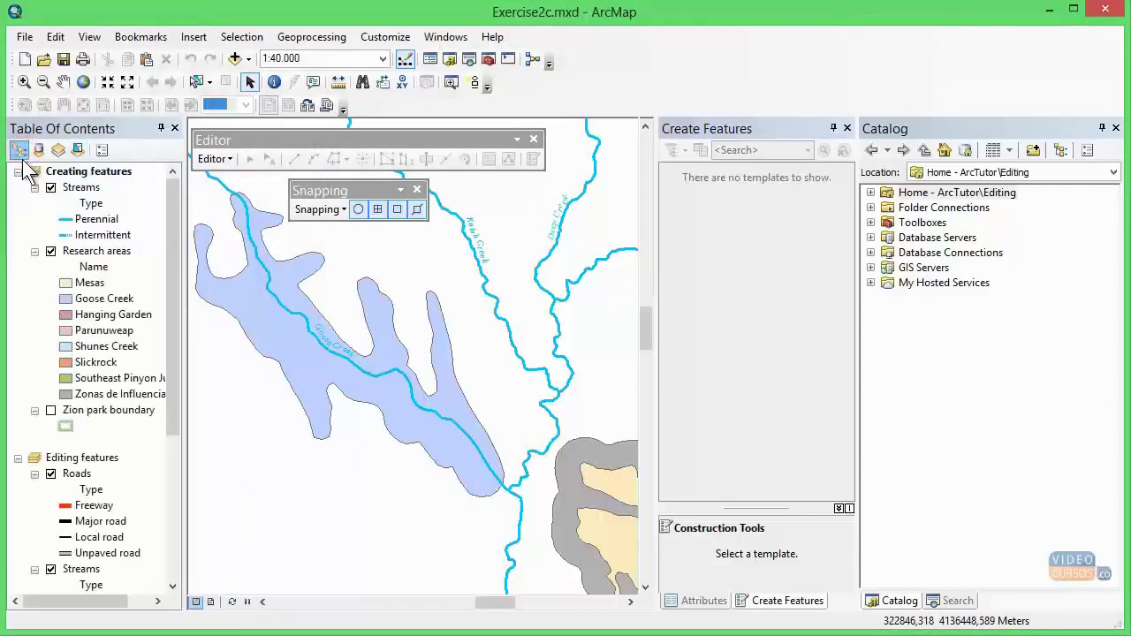
drag(173, 248, 184, 436)
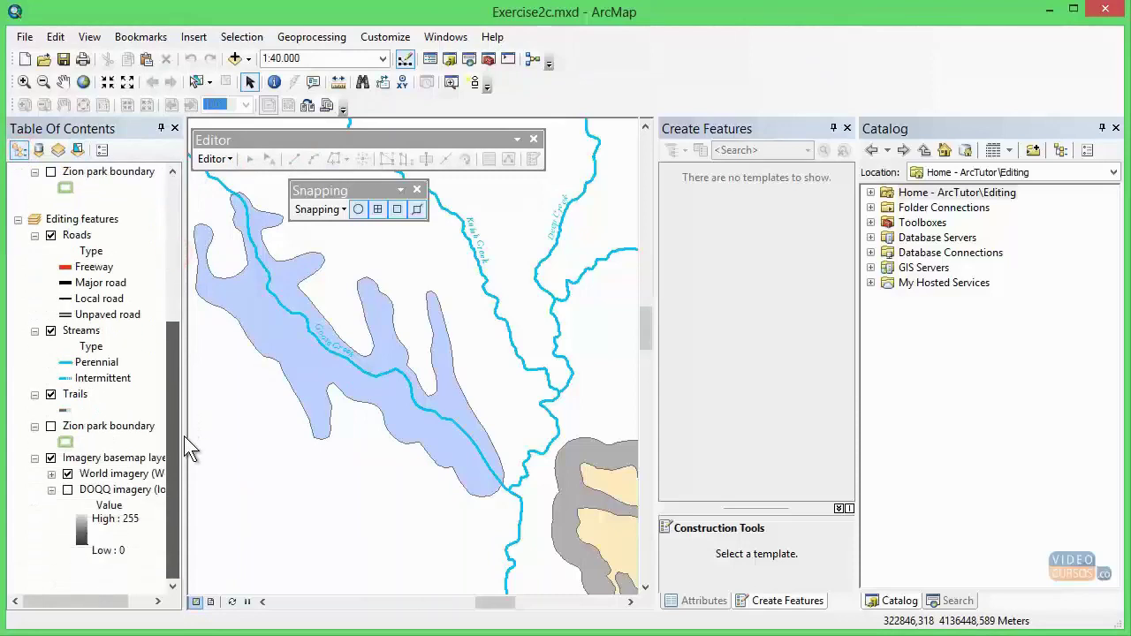
right_click(89, 221)
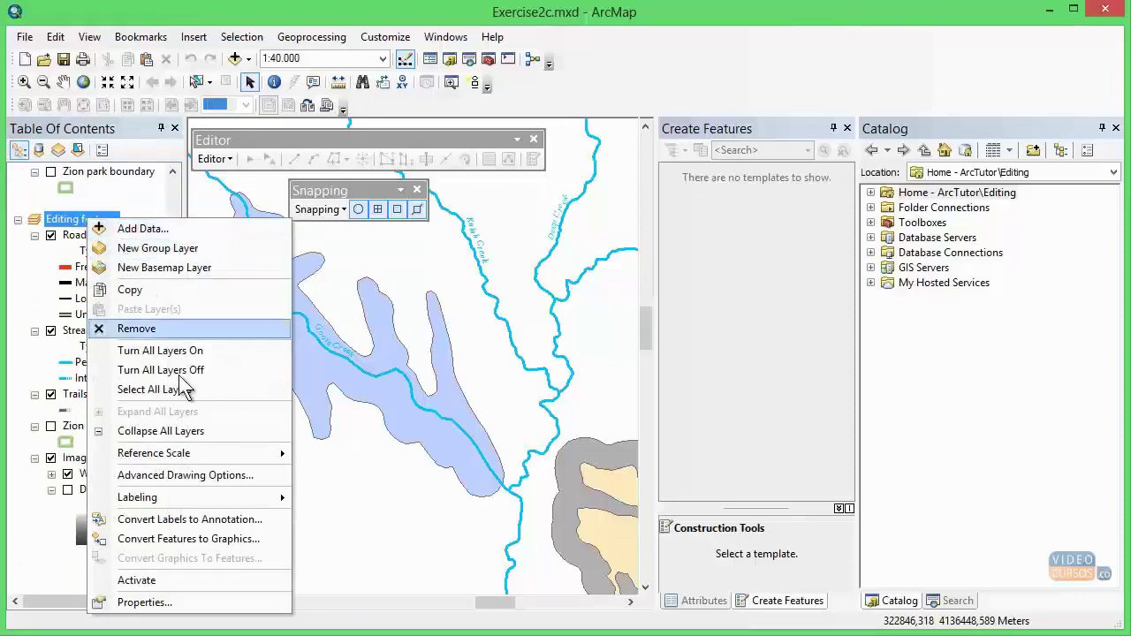
click(141, 580)
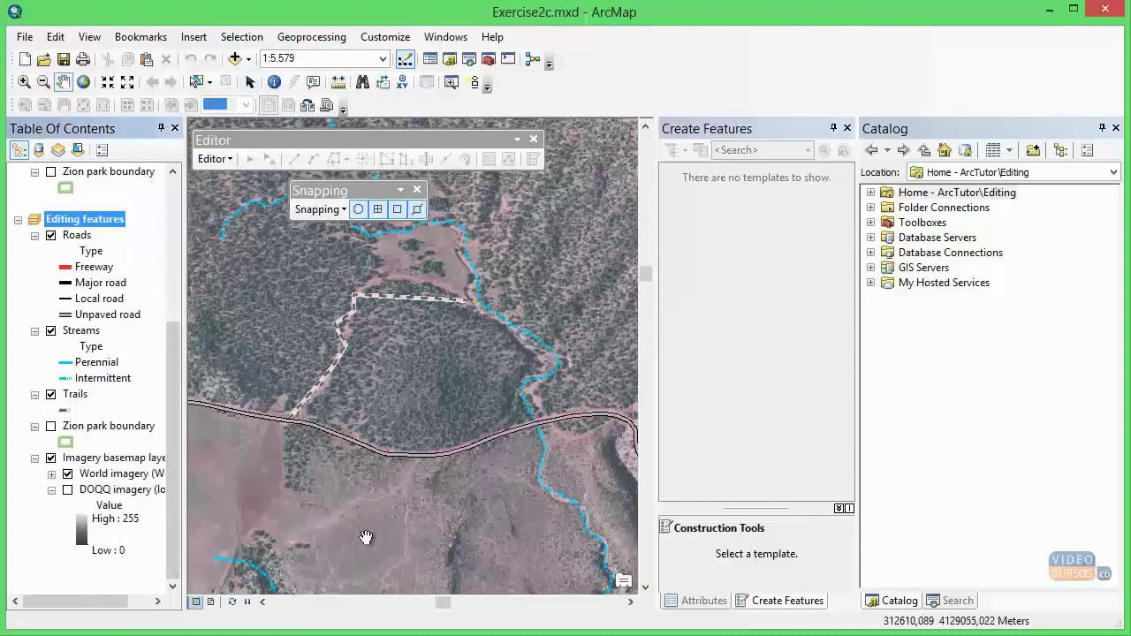
- Start an edit session in the Editing features data frame, close Create Features and zoom to the Trail bookmark
click(226, 161)
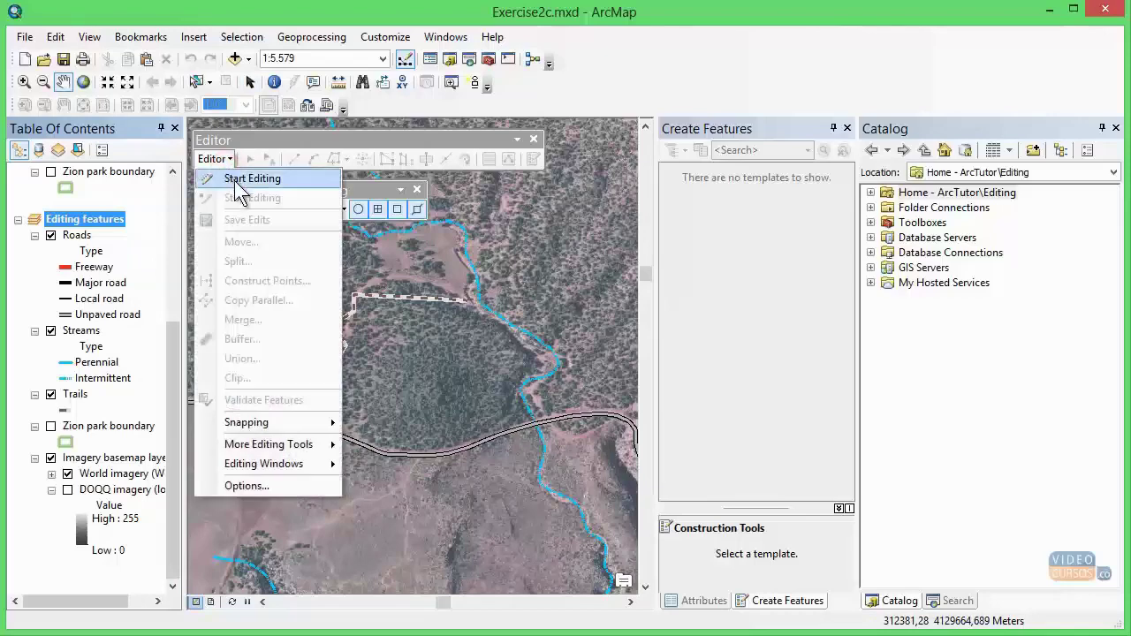
click(264, 180)
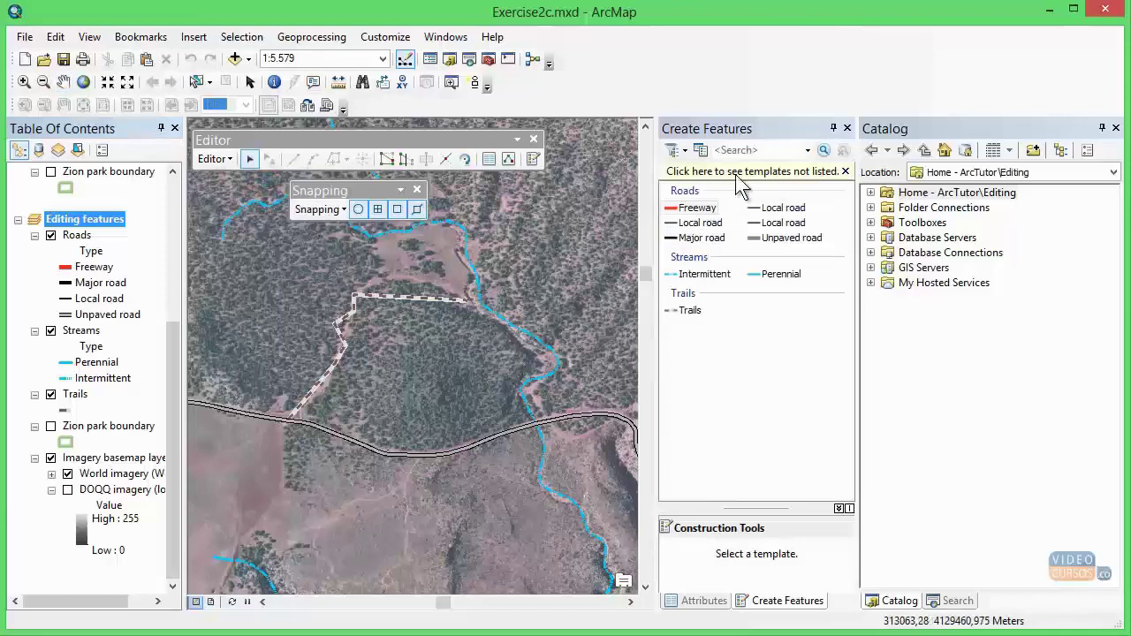
click(847, 129)
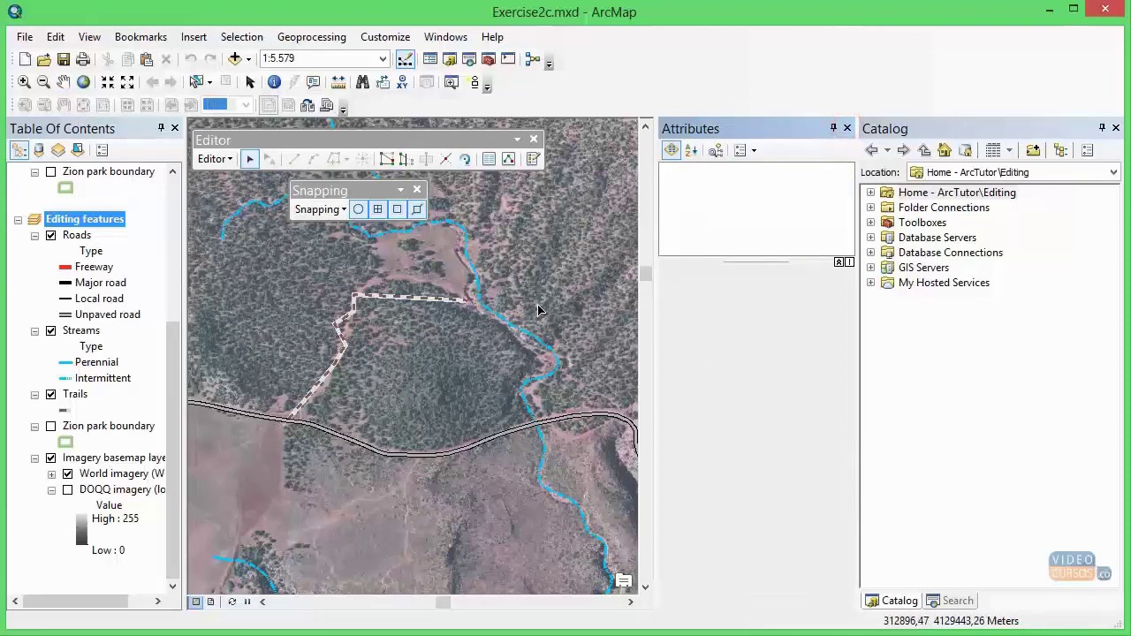
click(137, 36)
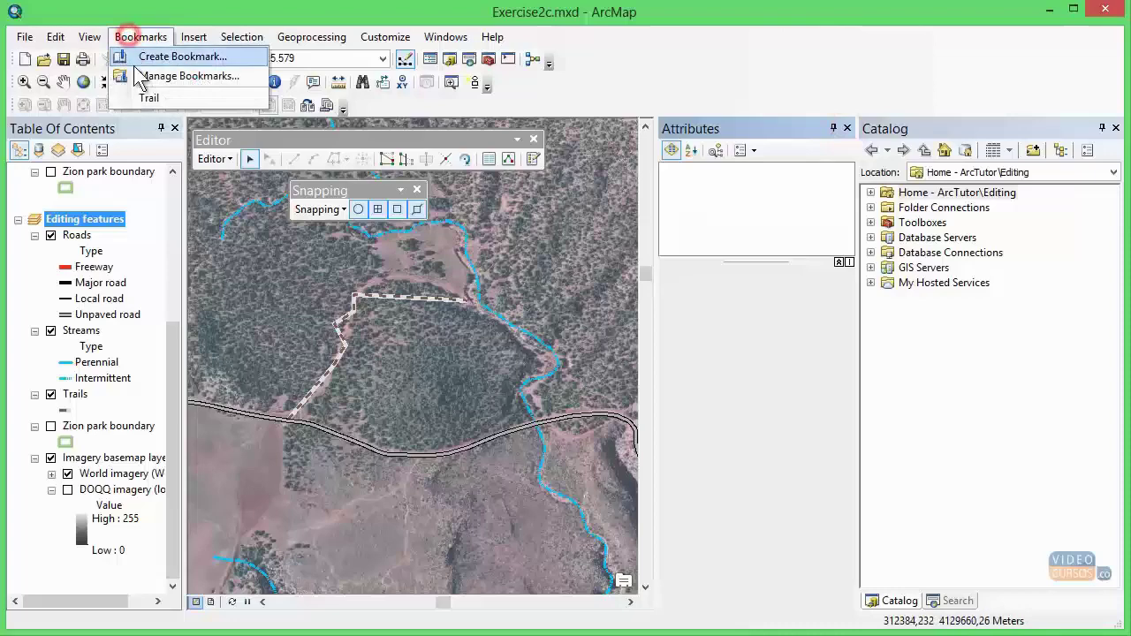
click(167, 98)
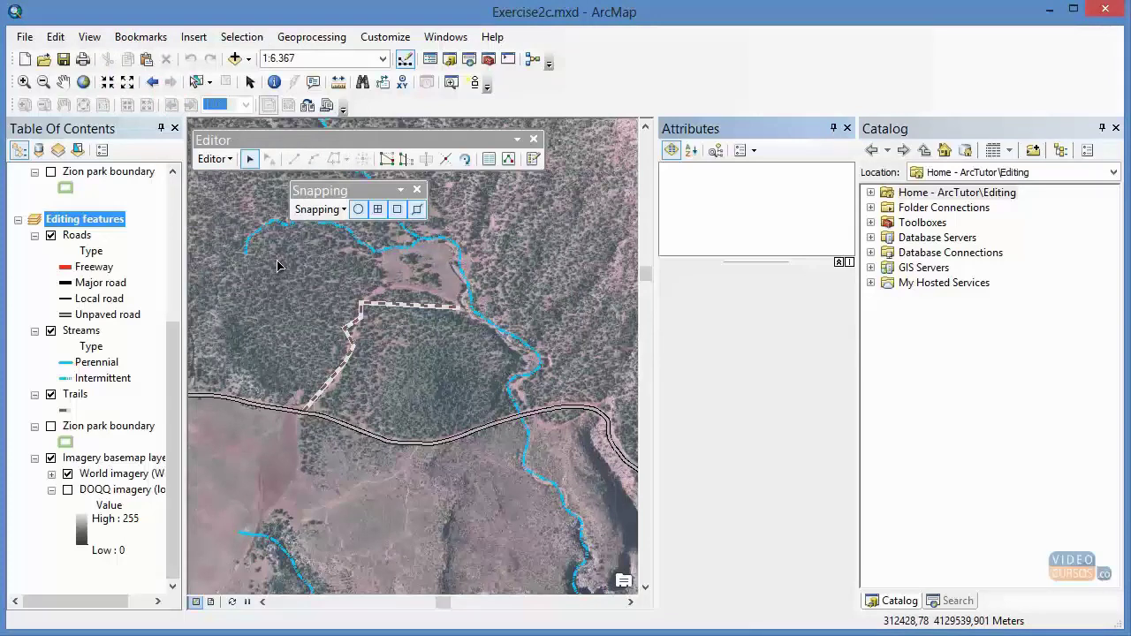
- Select the trail line north of the road and display its vertices, keeping the Edit Vertices toolbar clear of the Editor toolbar
click(250, 160)
scroll(322, 361, down, 1)
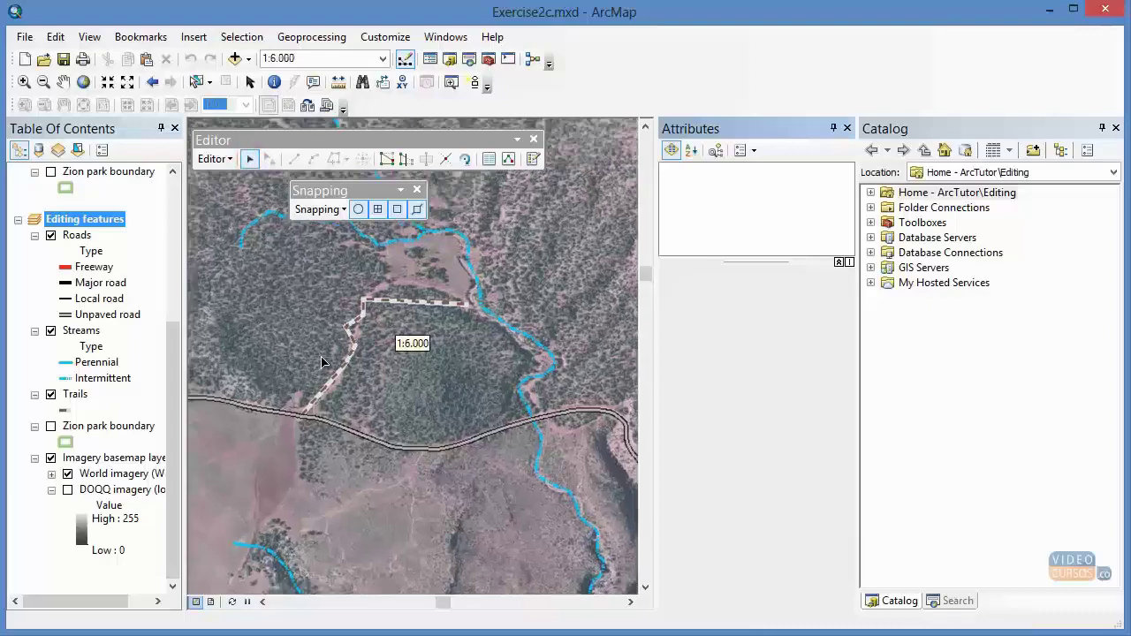
click(398, 305)
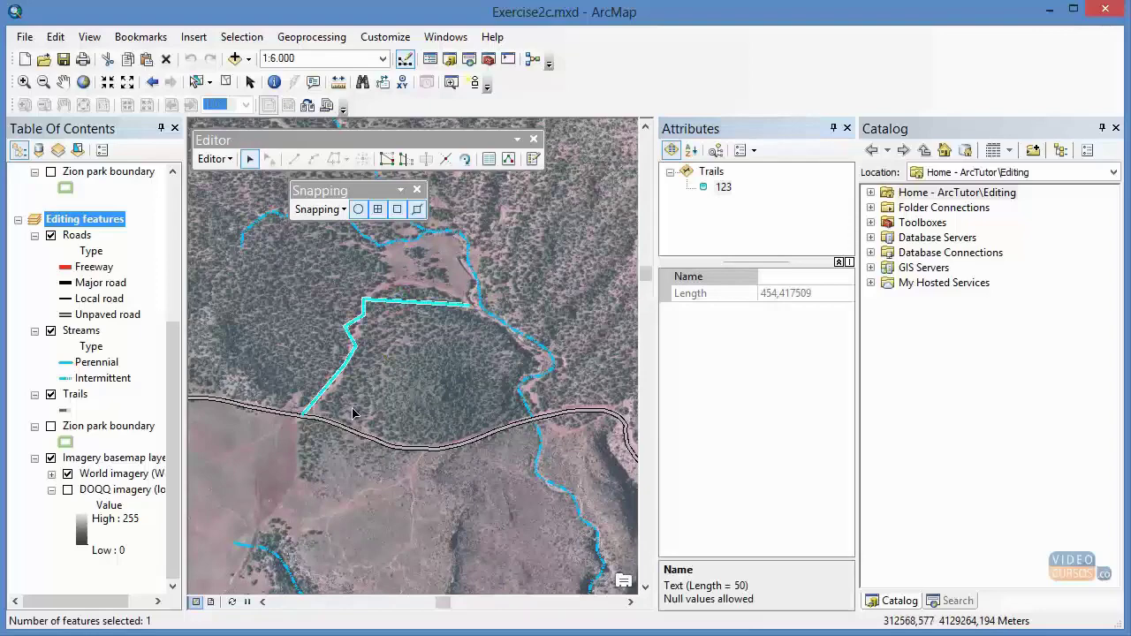
click(387, 160)
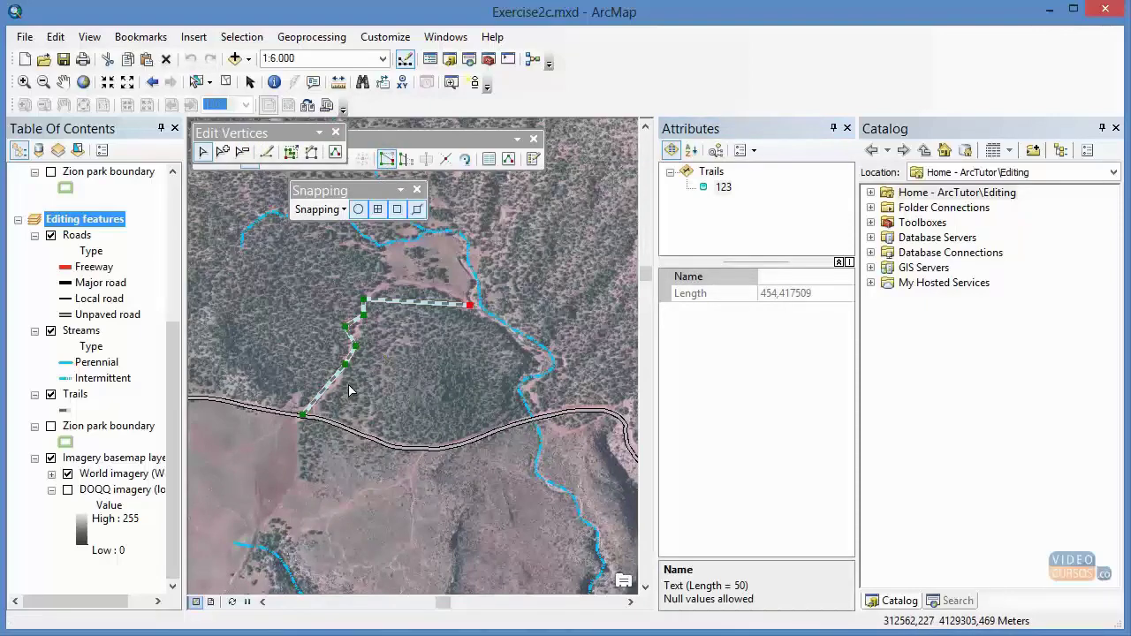
scroll(349, 391, down, 1)
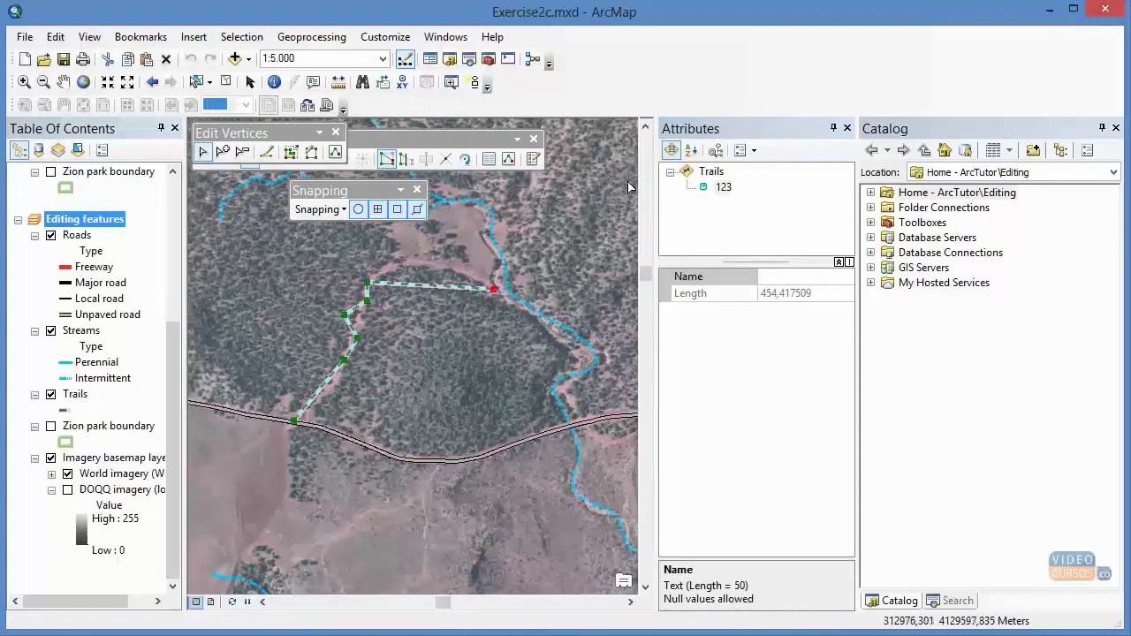
click(645, 128)
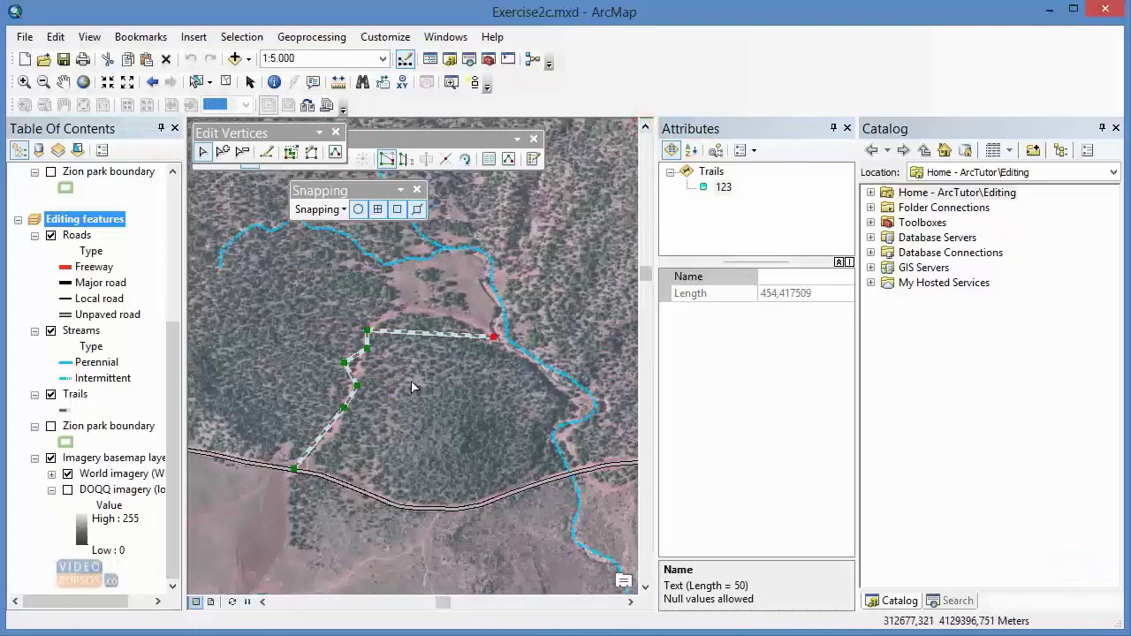
drag(265, 133, 523, 194)
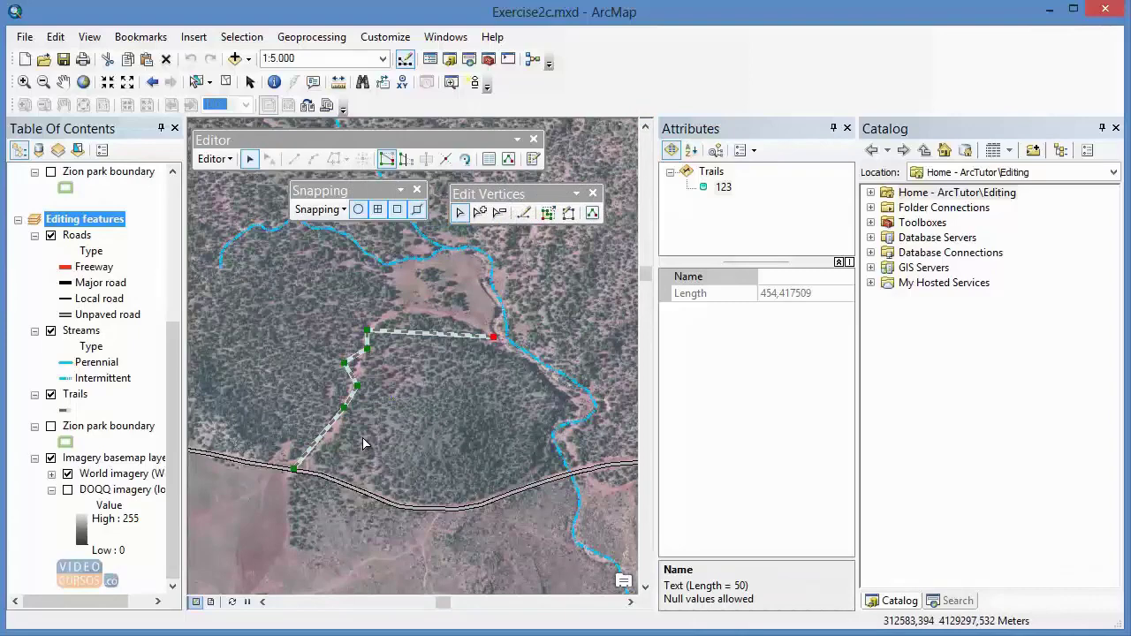
- Change the trail's southernmost segment to a circular arc, curve it along the path in the imagery and finish the sketch
scroll(363, 444, up, 1)
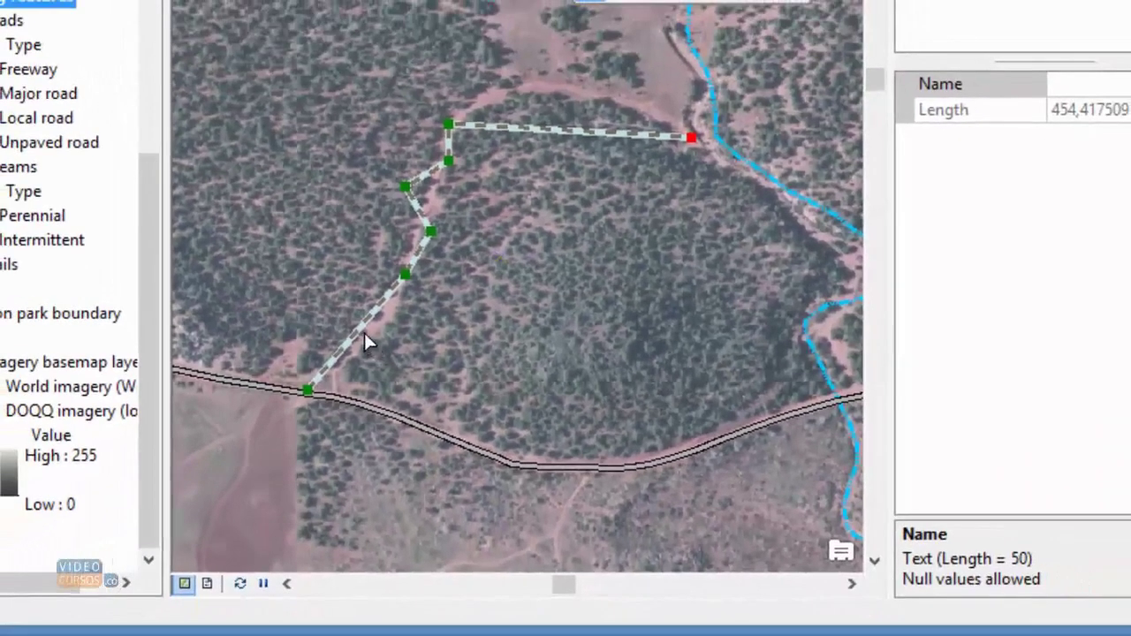
right_click(363, 330)
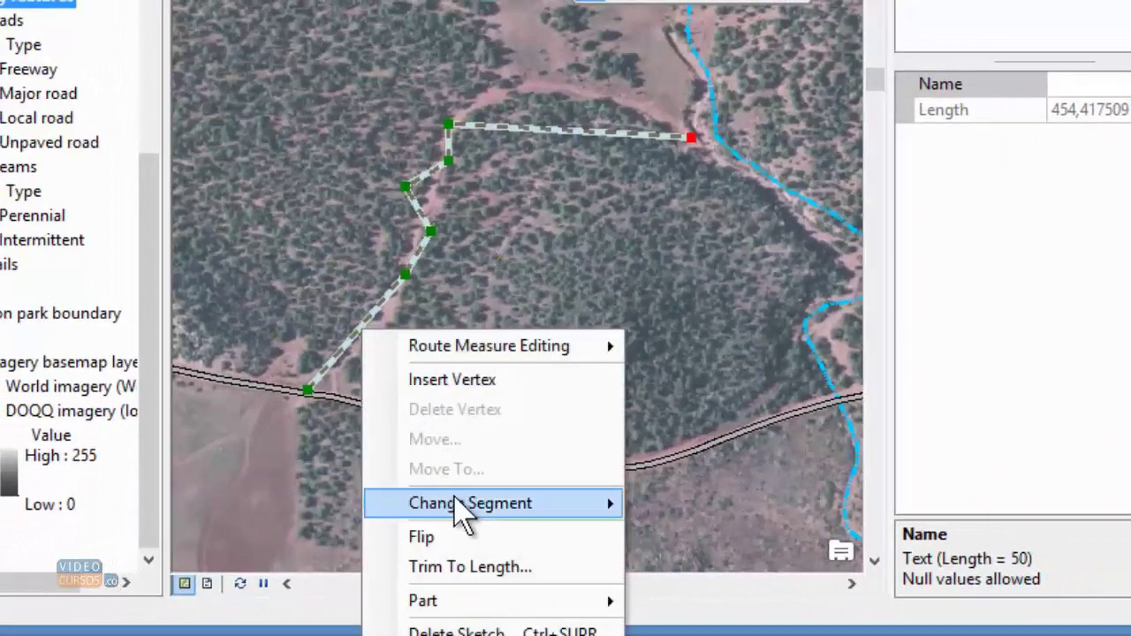
mouse_move(456, 505)
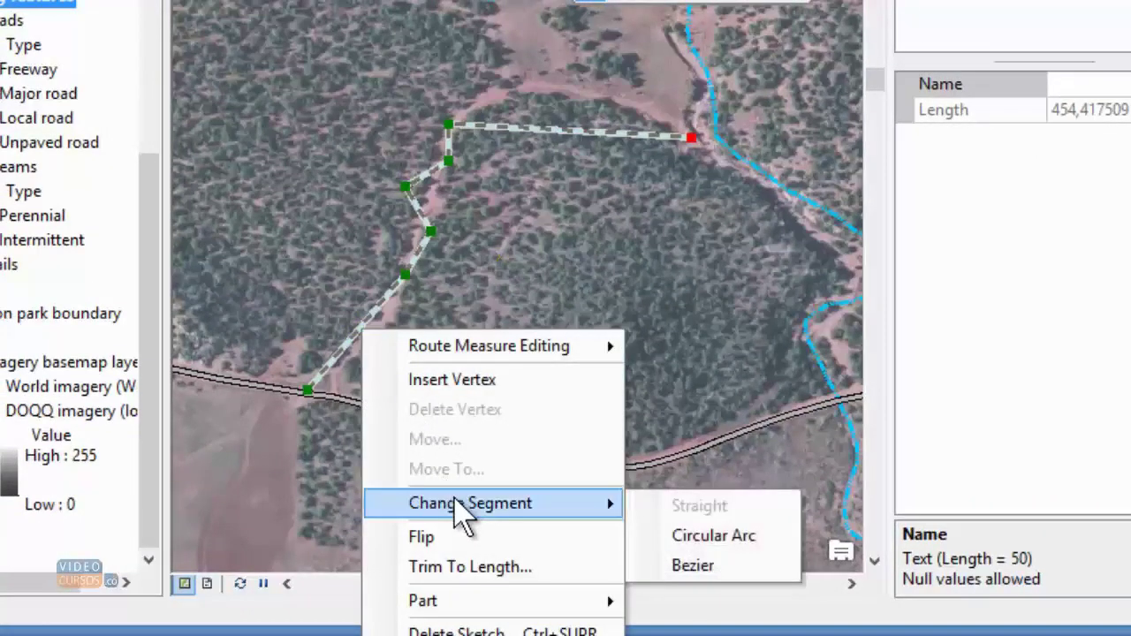
click(727, 534)
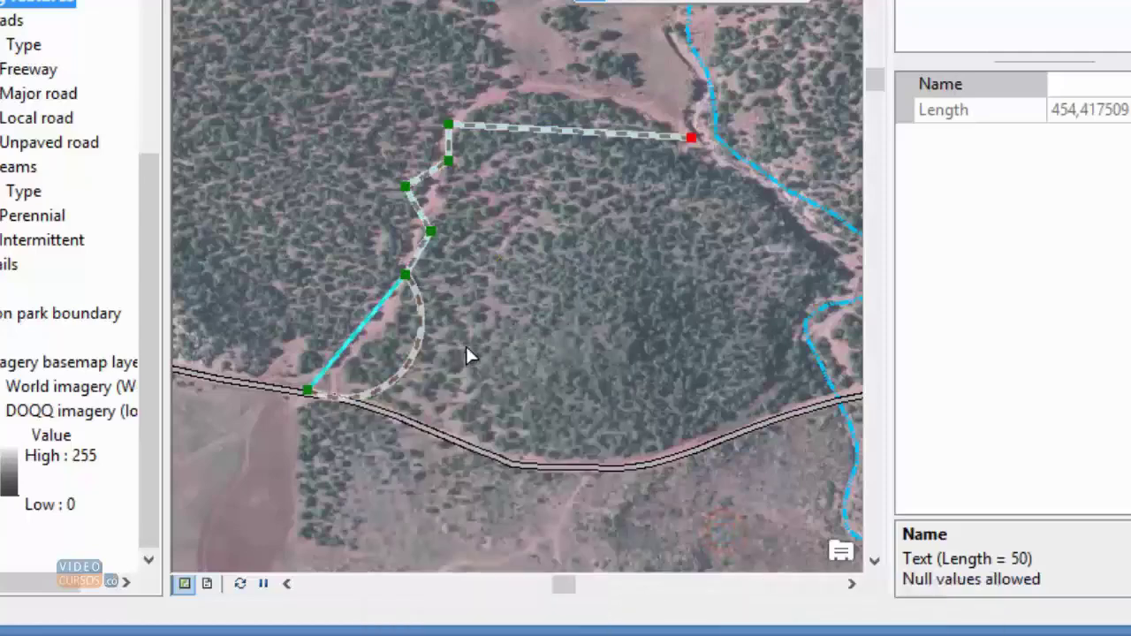
scroll(454, 357, up, 1)
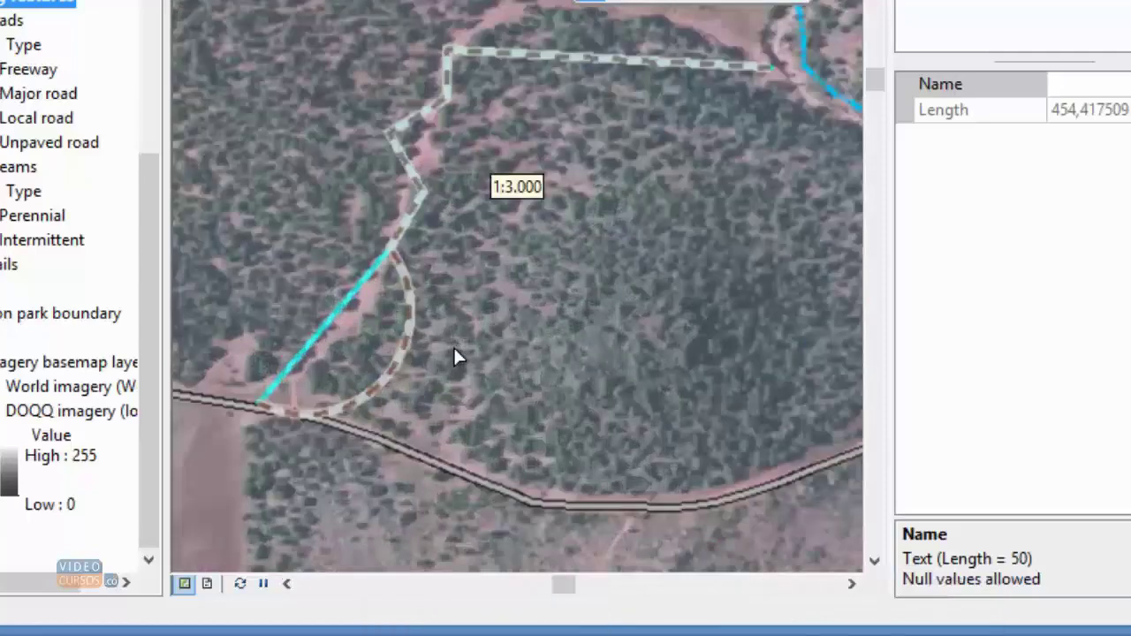
click(385, 382)
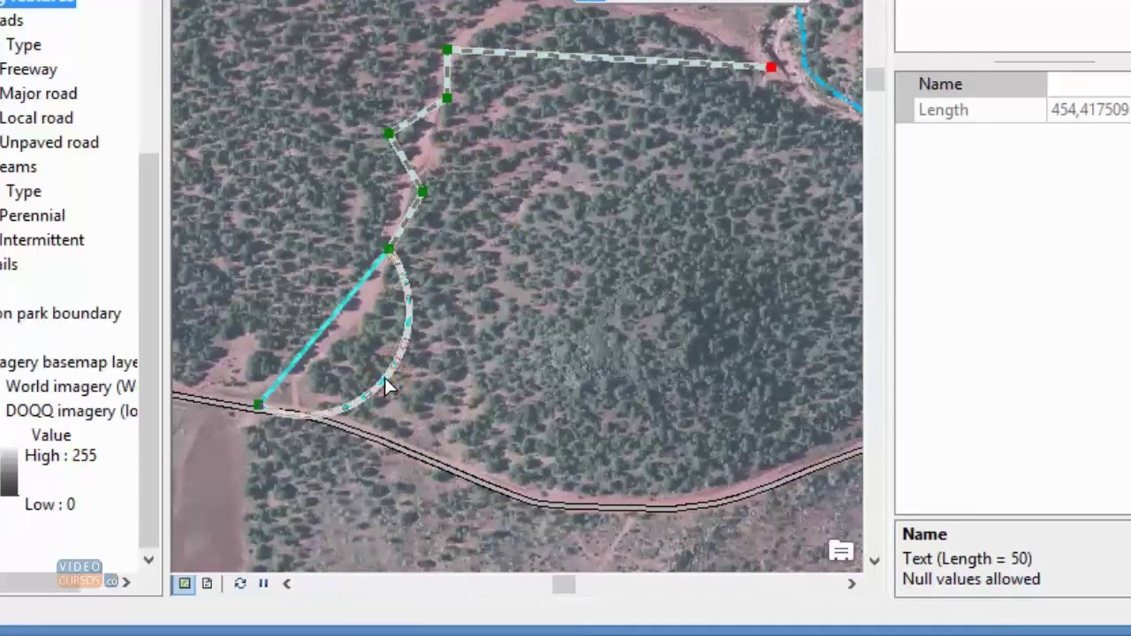
drag(384, 377, 336, 339)
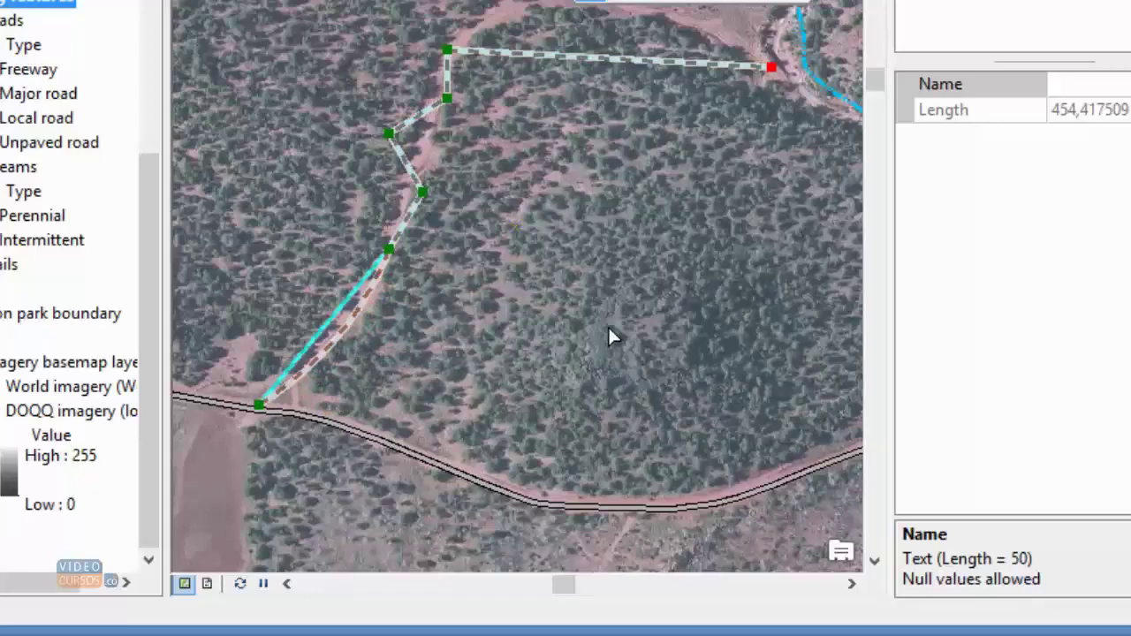
scroll(609, 328, down, 2)
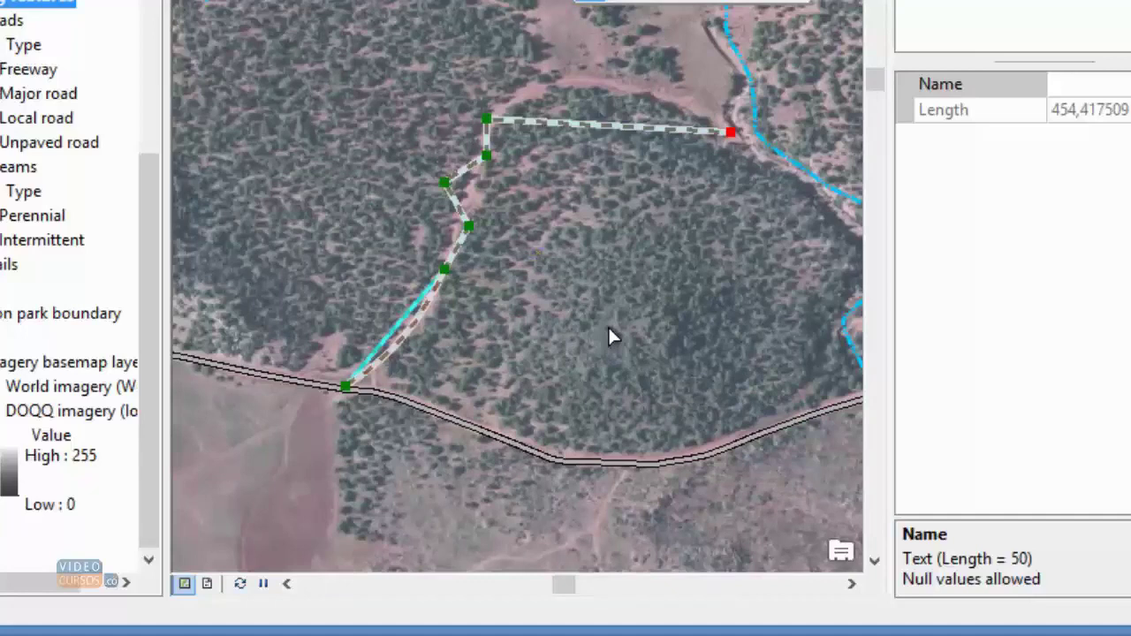
double_click(572, 280)
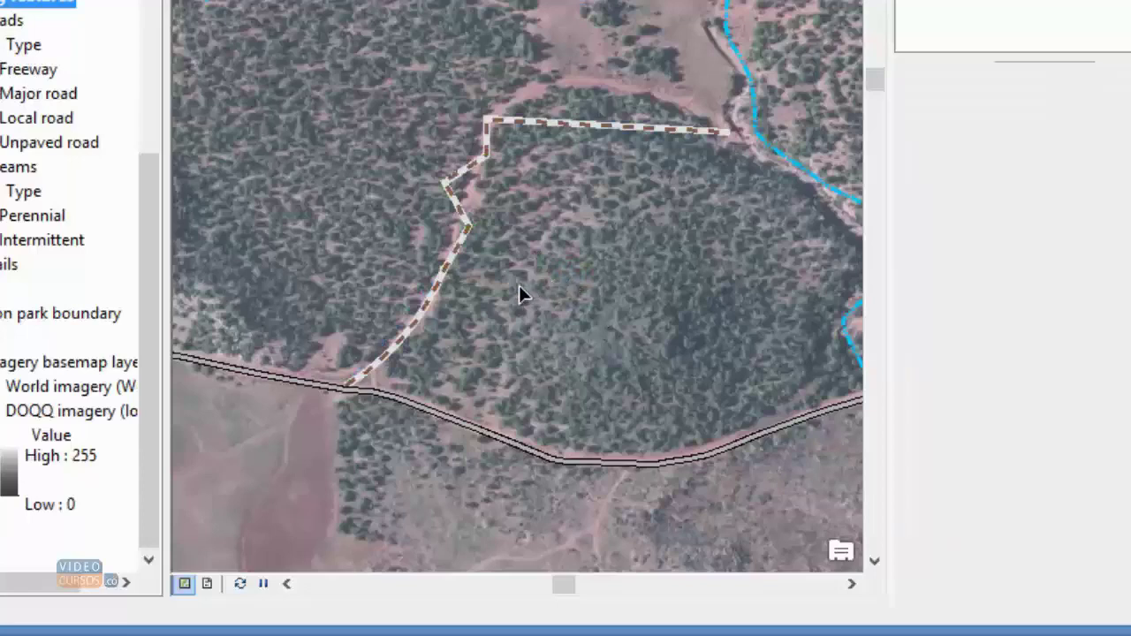
- Reopen the trail's vertices and delete the three vertices between the arc's upper end and the northwest corner
double_click(456, 259)
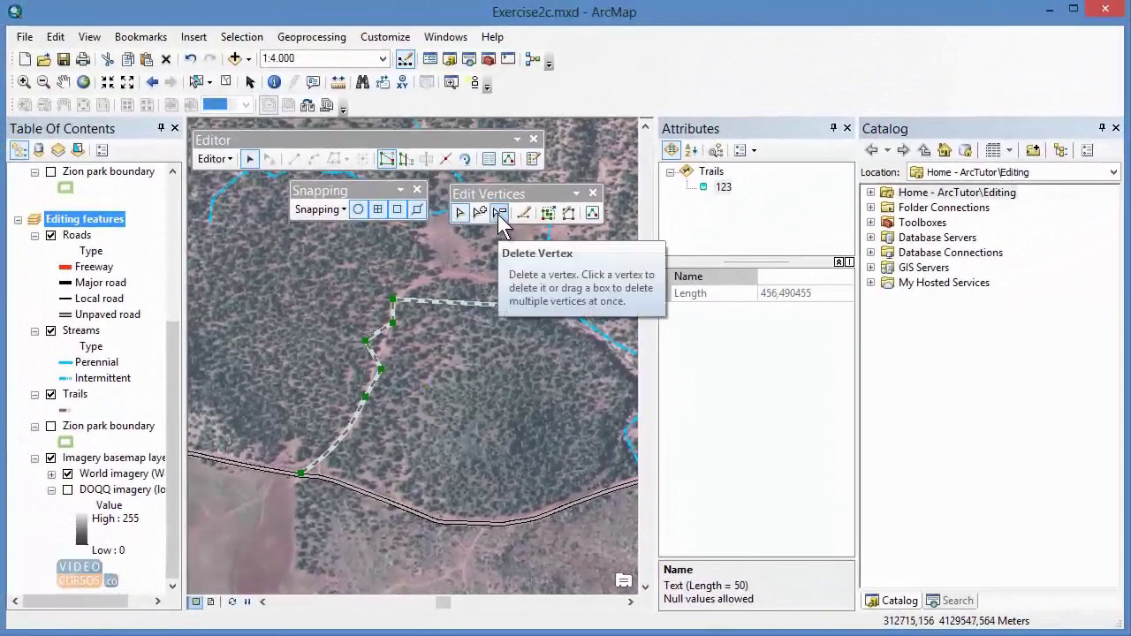
click(500, 215)
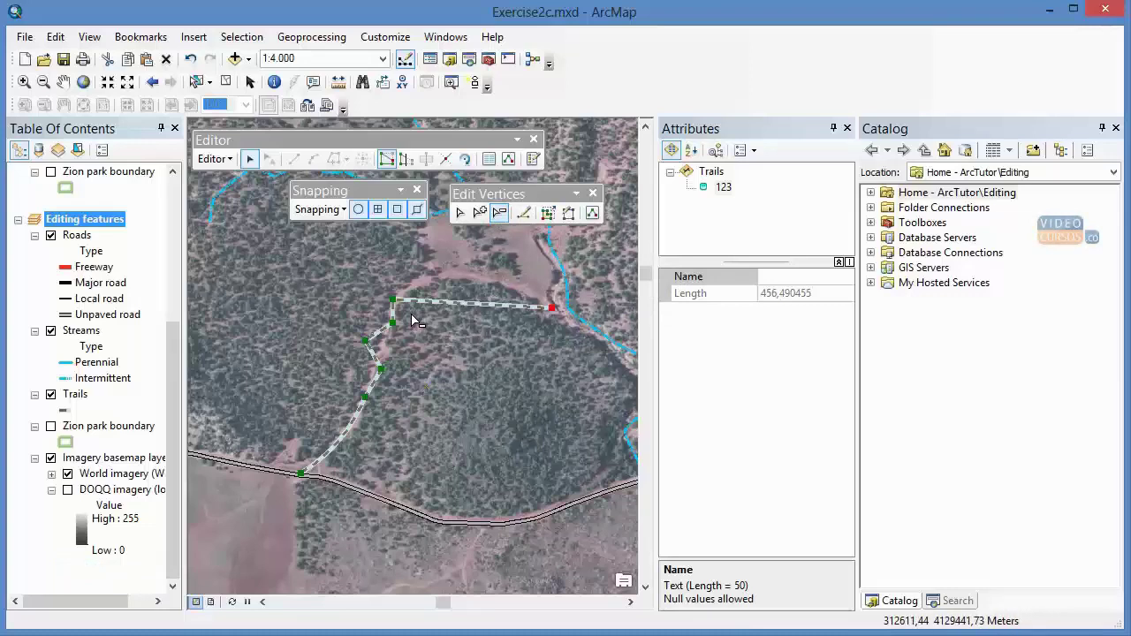
drag(412, 315, 351, 387)
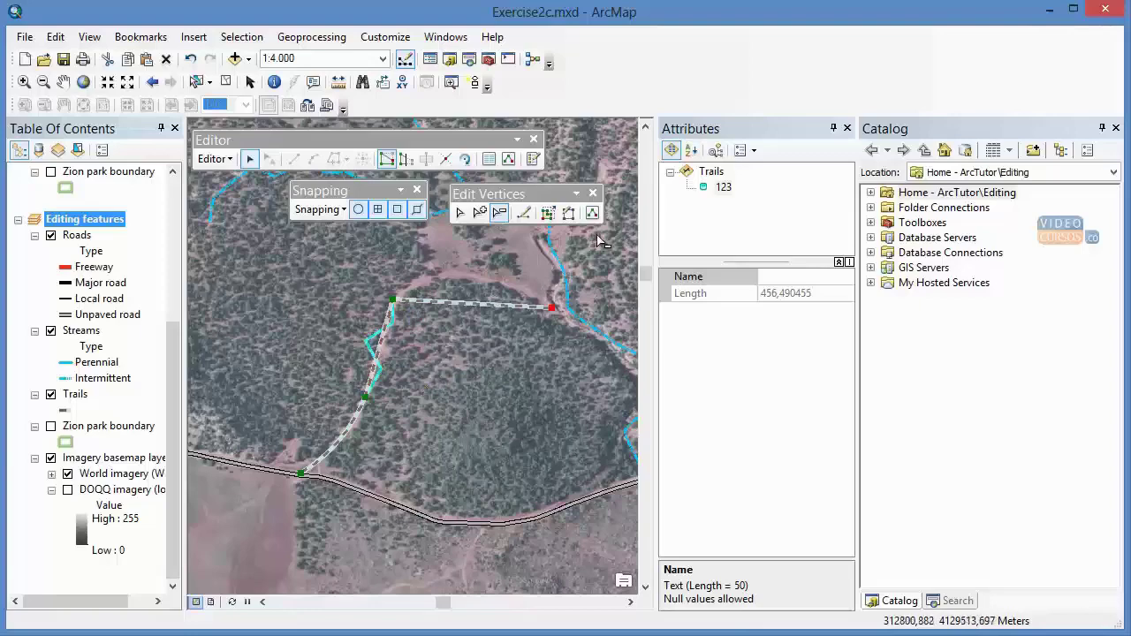
- Change the trail's northern segment, between the northwest corner and the eastern end vertex, to a Bezier curve
click(645, 128)
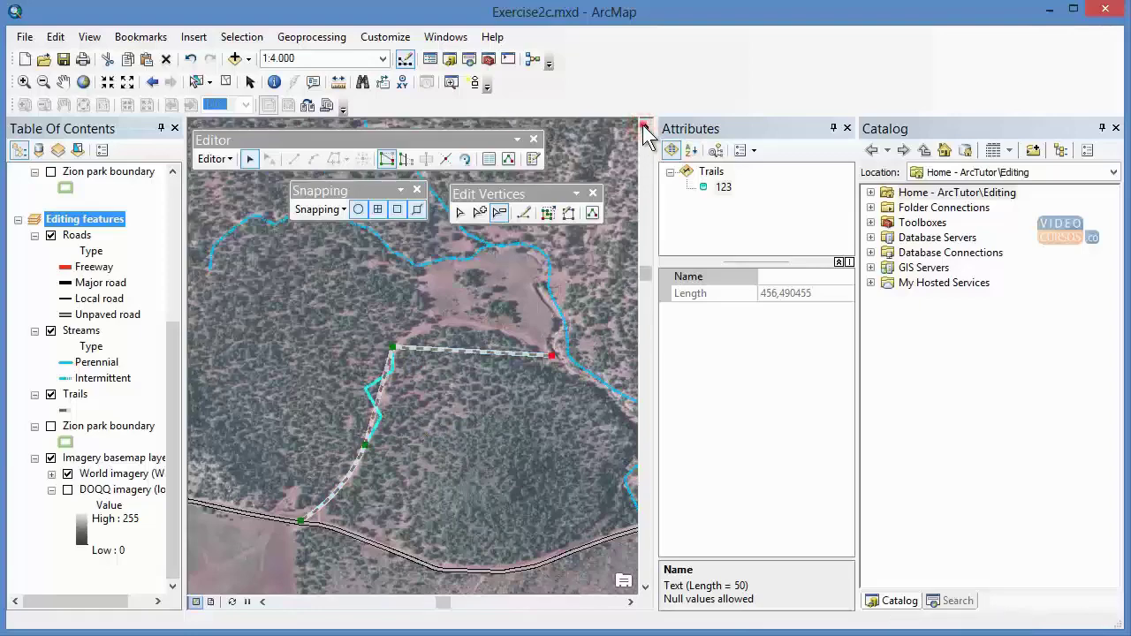
click(646, 128)
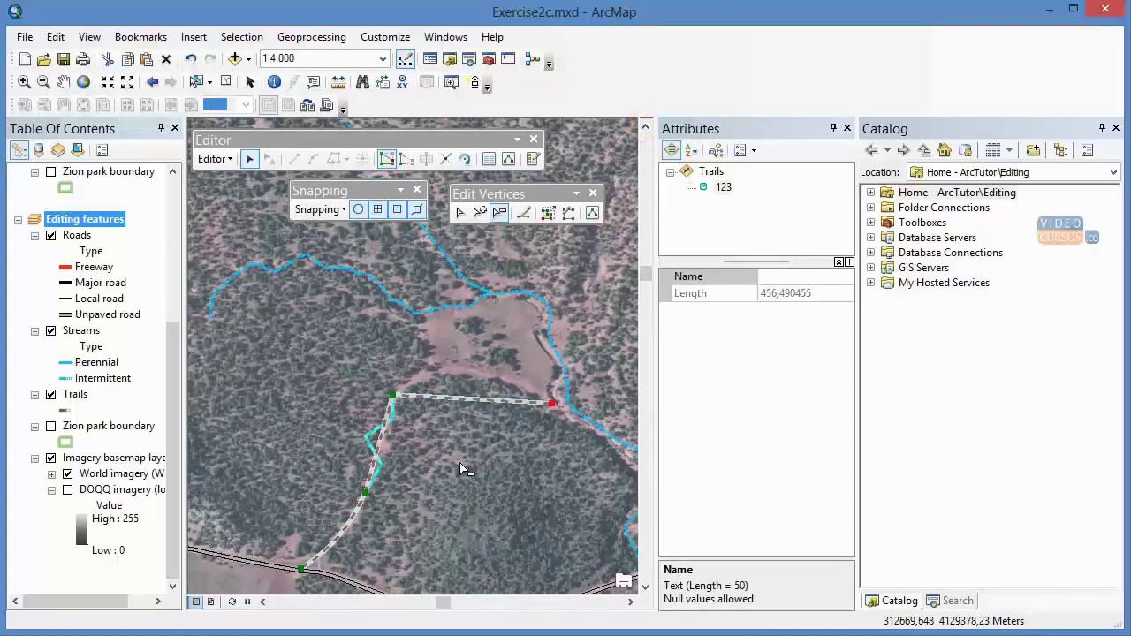
click(459, 215)
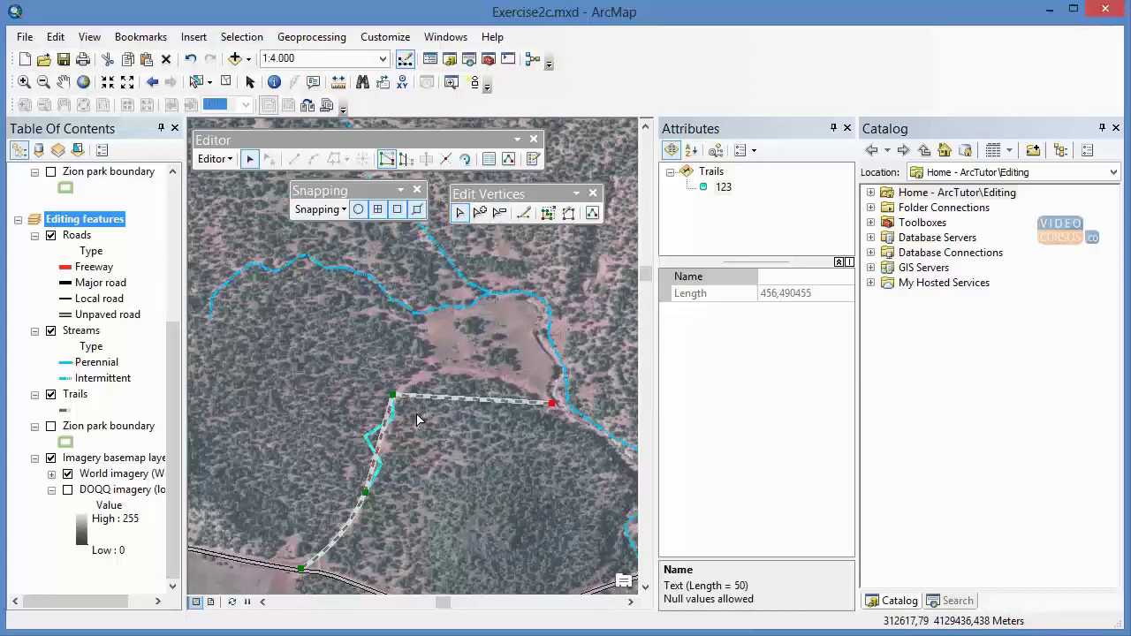
right_click(475, 402)
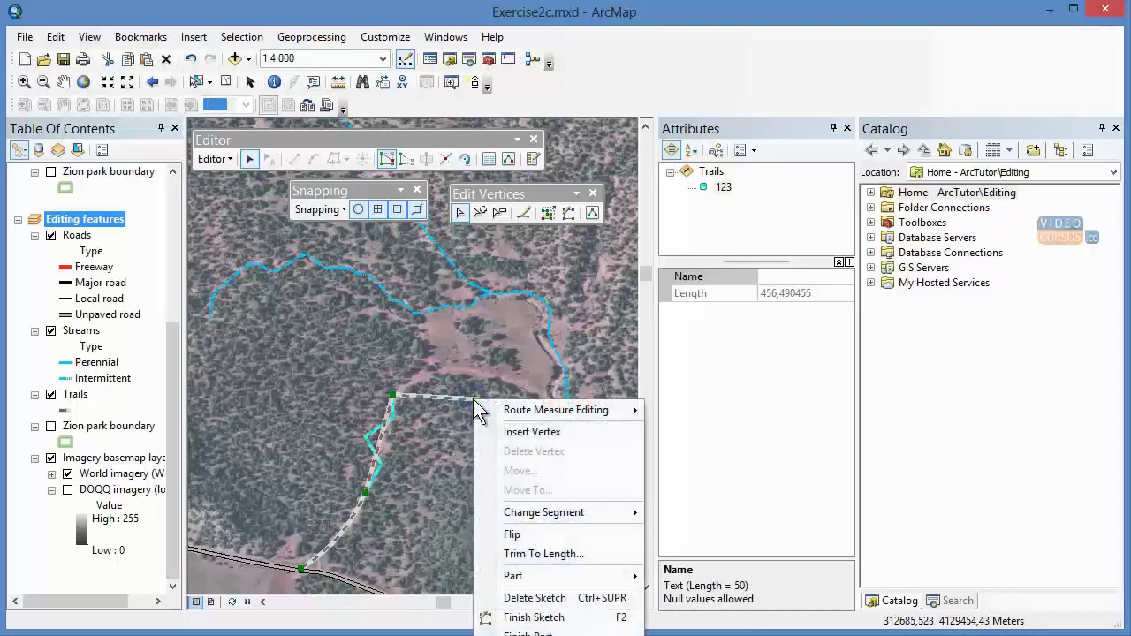
mouse_move(577, 514)
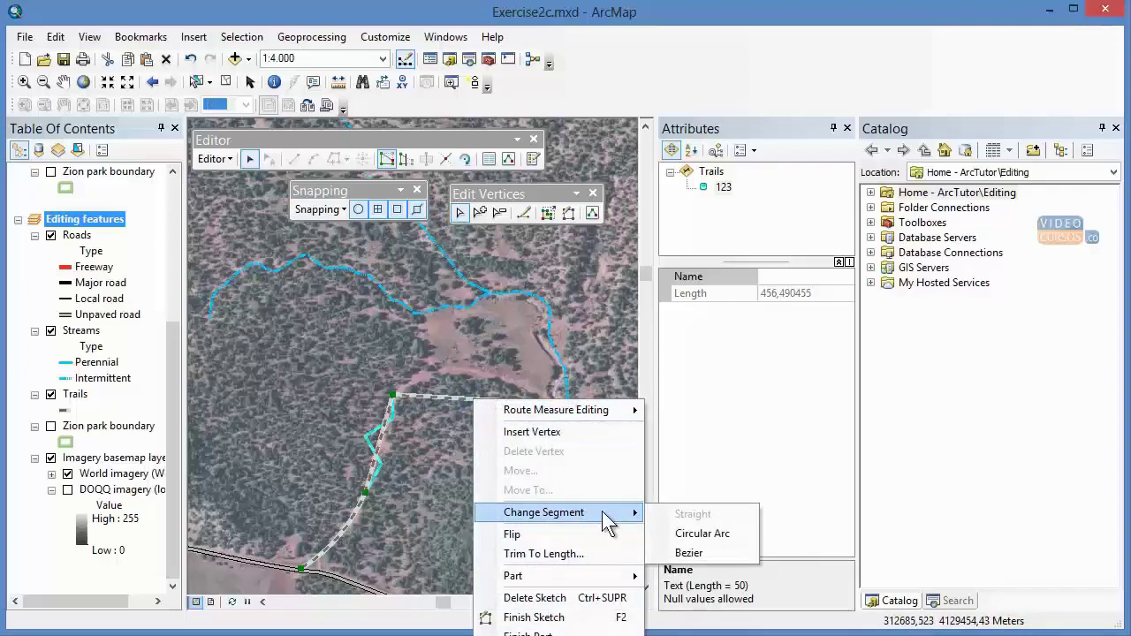
click(693, 555)
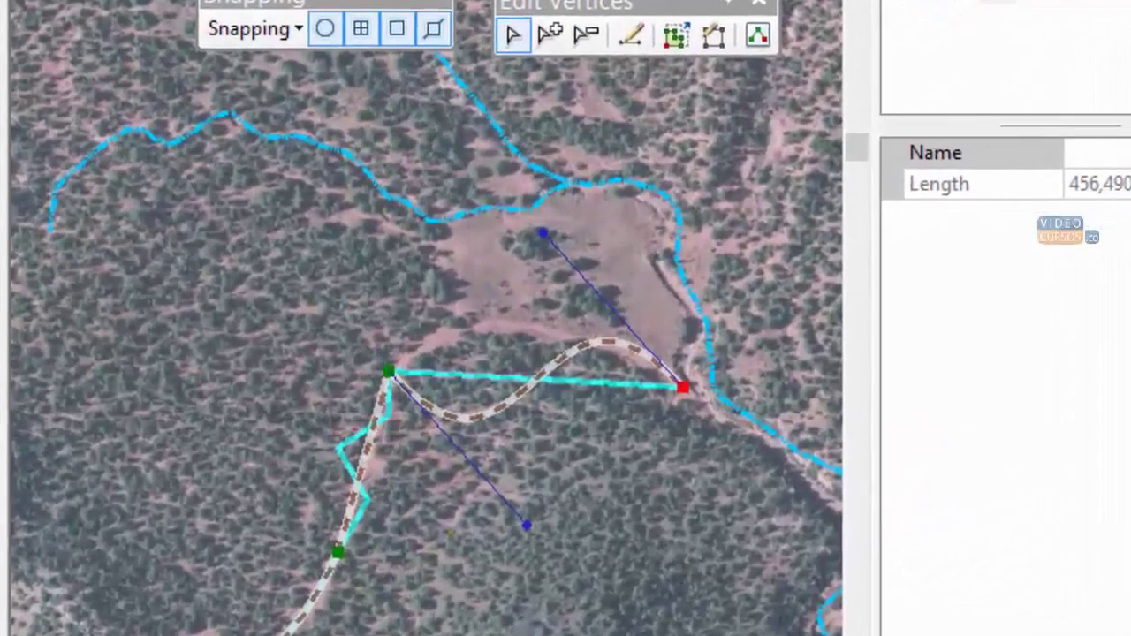
- Reposition both Bezier handles so the northern segment follows the path in the imagery, then finish the sketch and deselect the trail
click(678, 635)
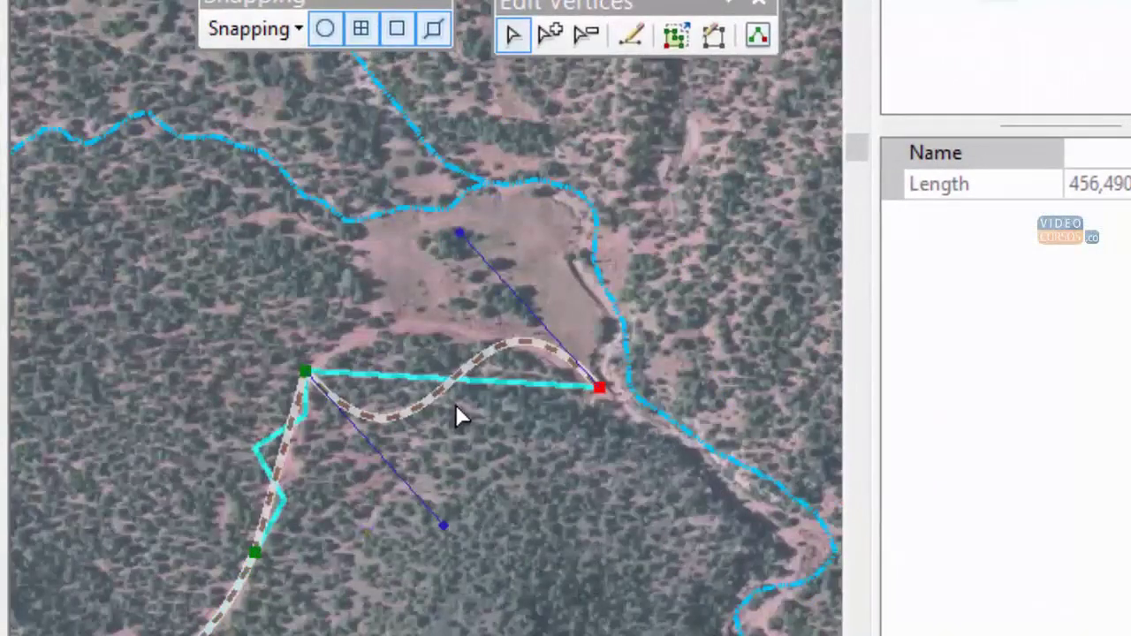
scroll(455, 405, down, 1)
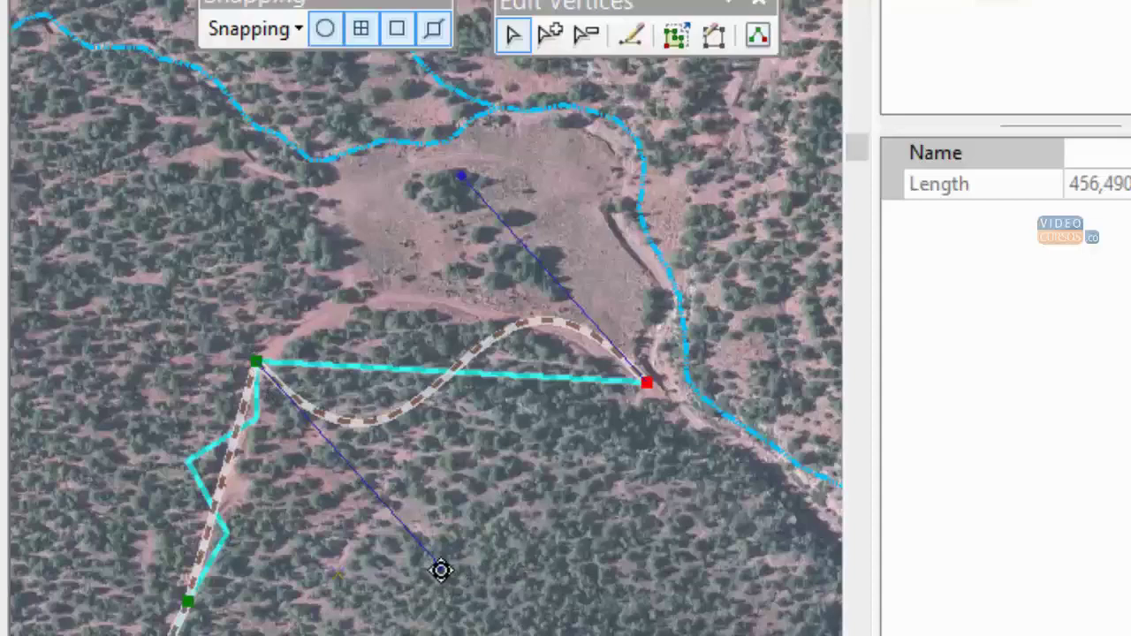
drag(441, 571, 281, 340)
drag(459, 176, 417, 227)
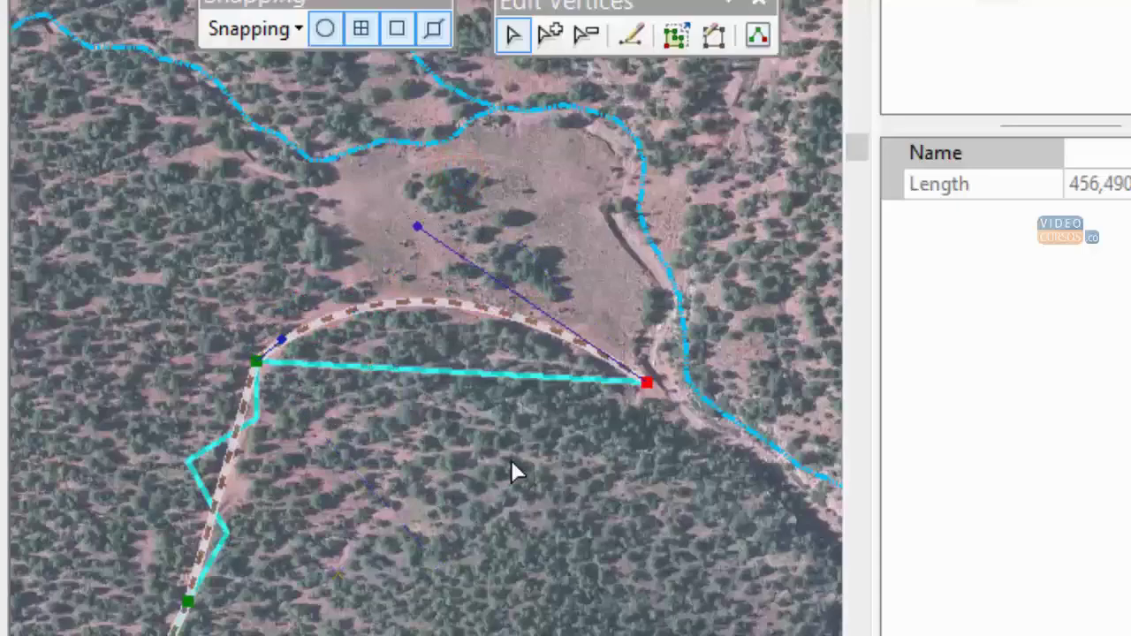
click(512, 463)
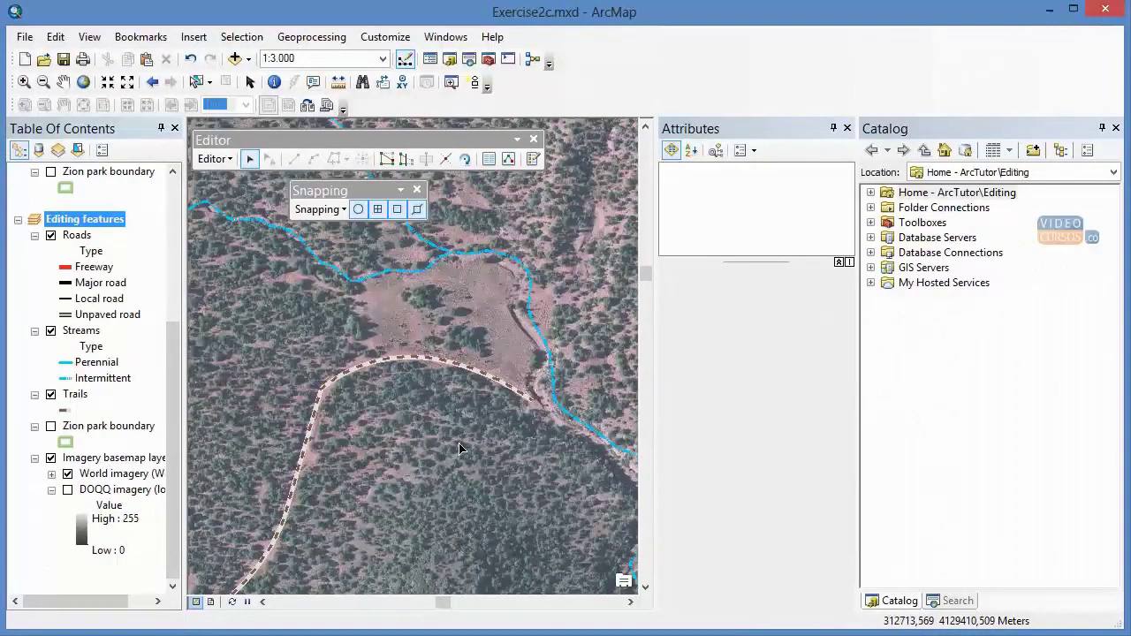
- Save the trail edits and stop the edit session
click(227, 158)
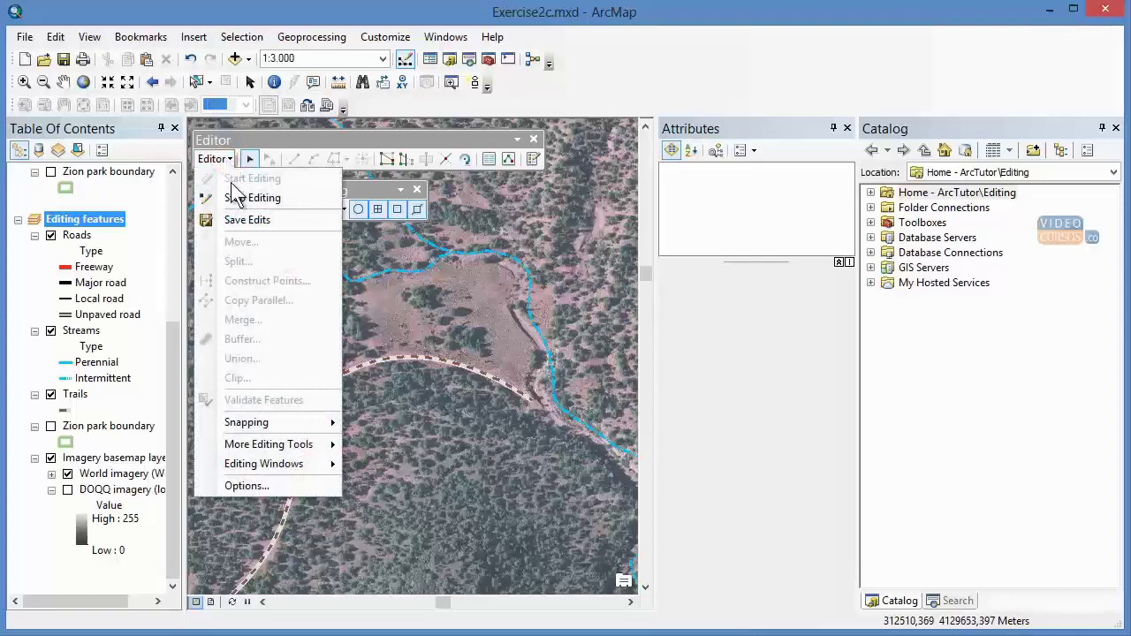
click(239, 220)
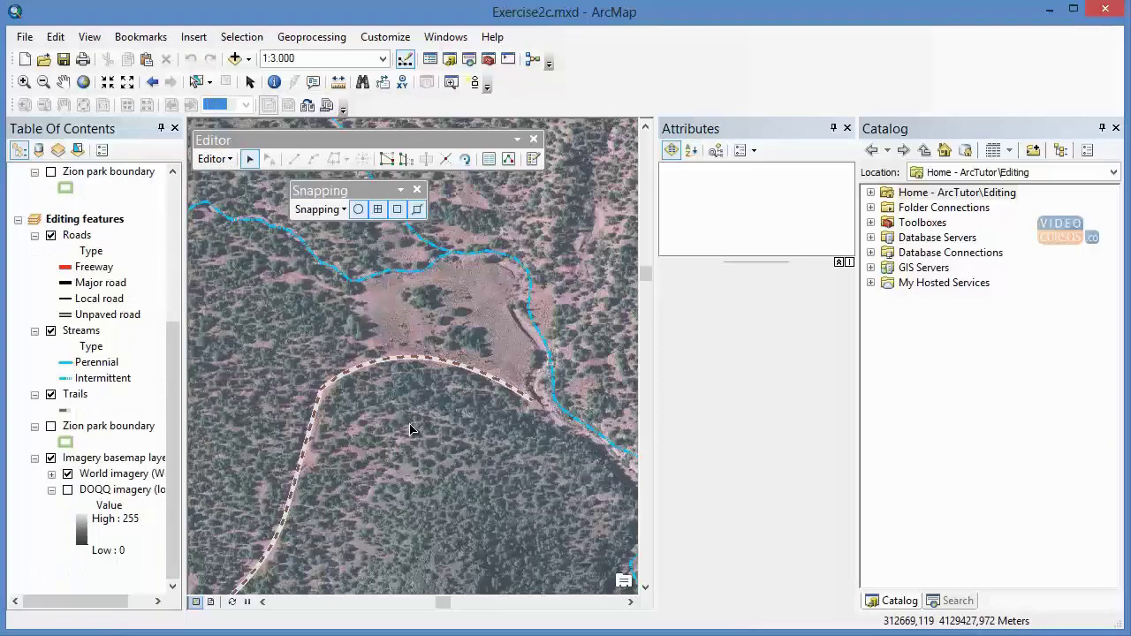
click(228, 160)
click(239, 200)
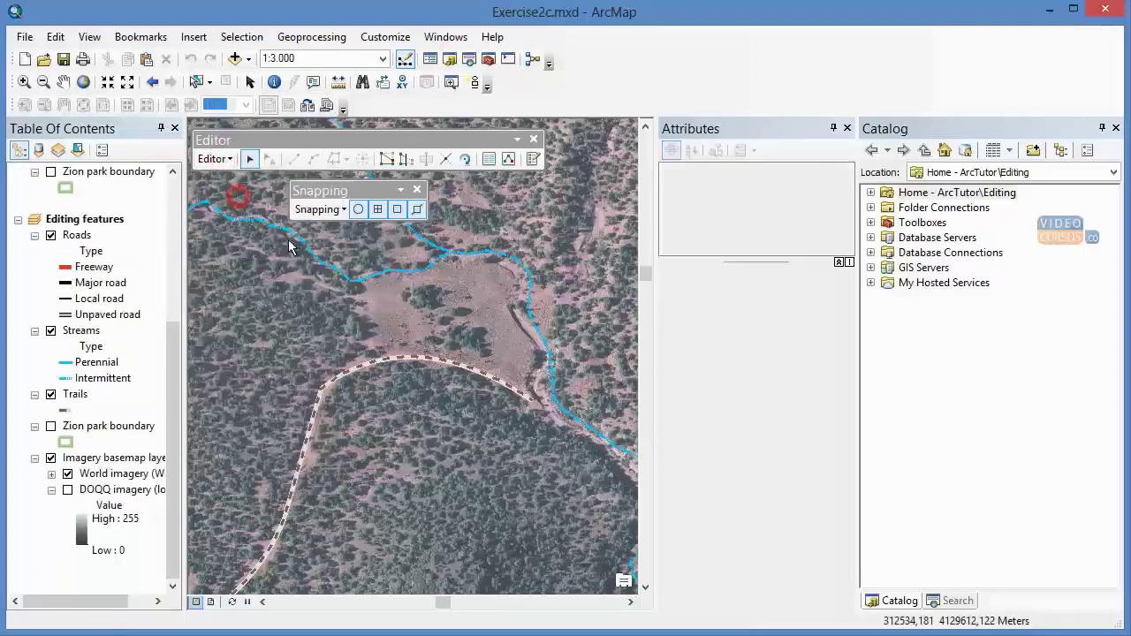
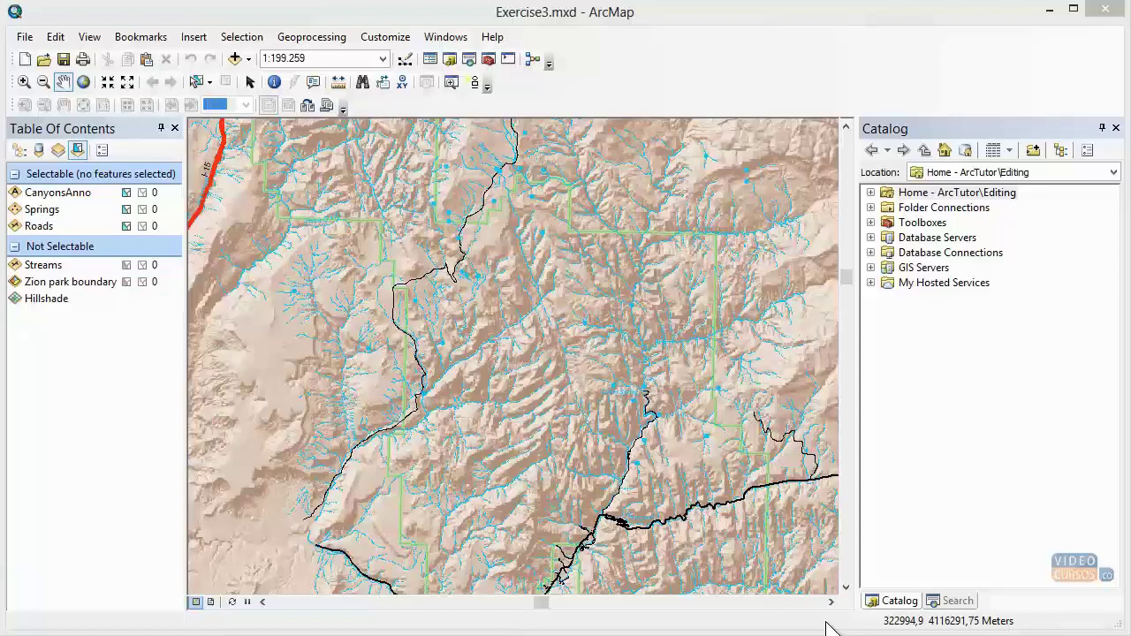
- Display the Labeling toolbar in Exercise3.mxd and briefly preview the unplaced labels on the map
click(527, 16)
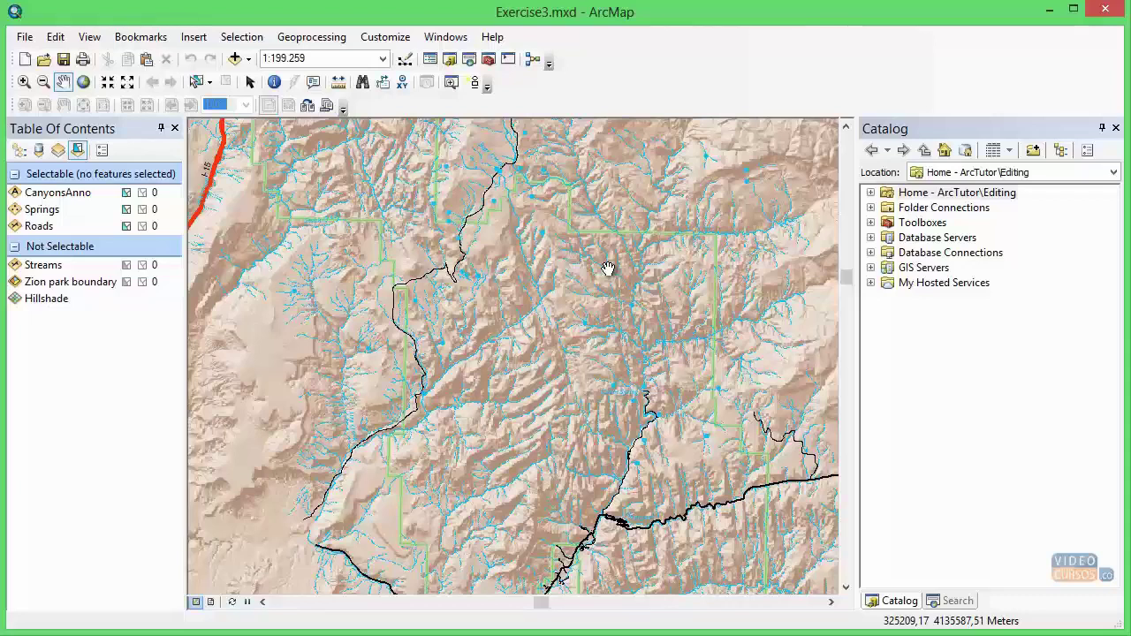
click(391, 40)
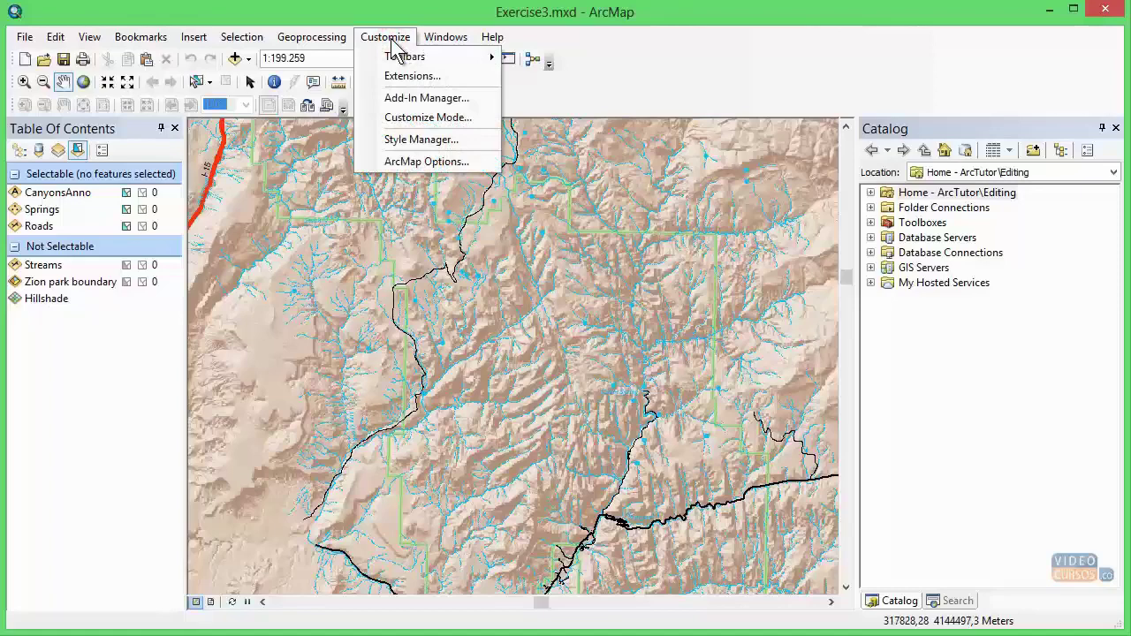
mouse_move(395, 62)
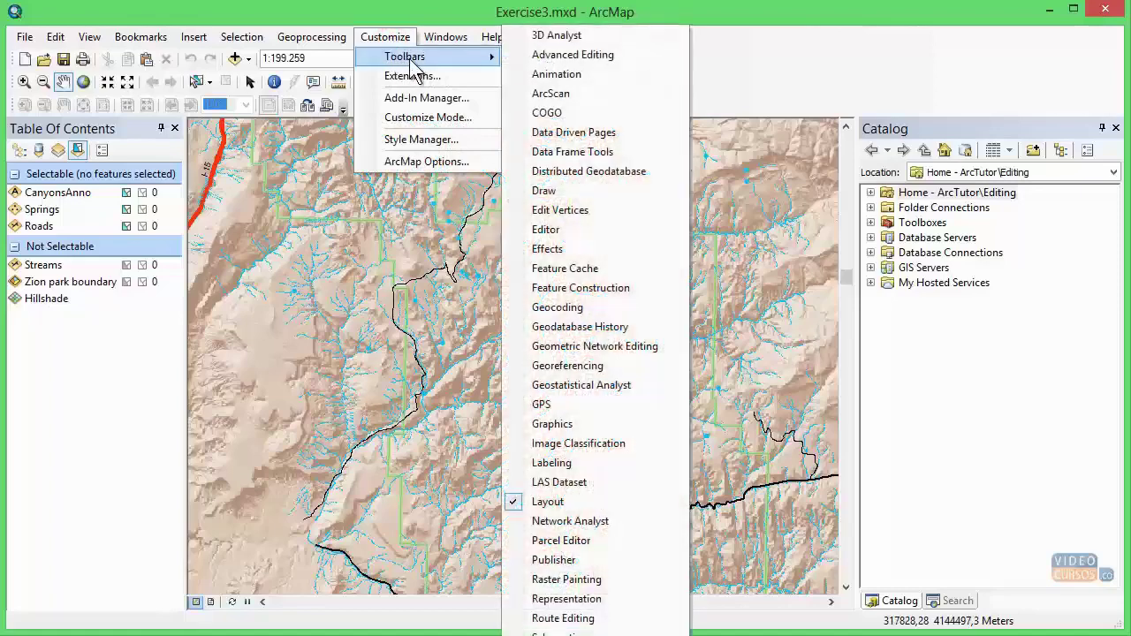
click(590, 462)
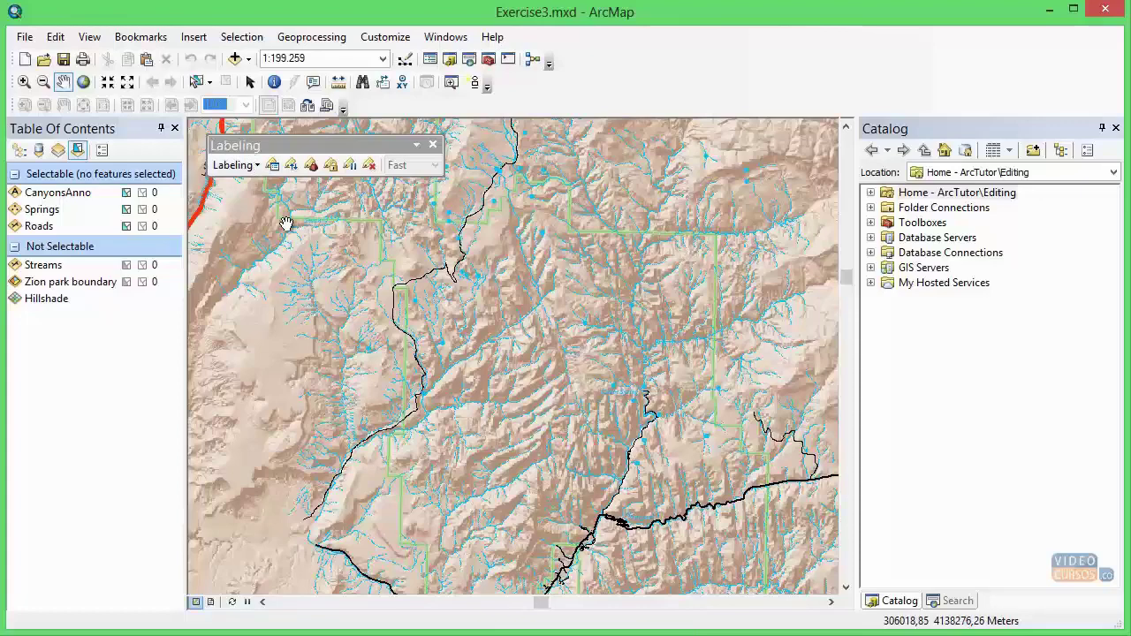
click(377, 166)
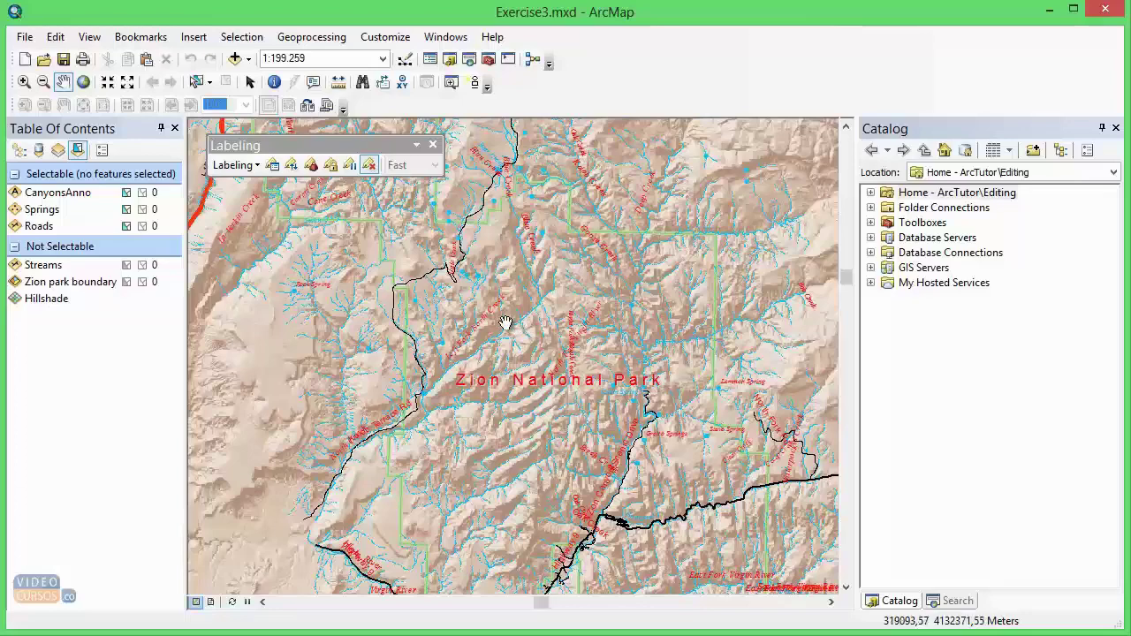
click(369, 167)
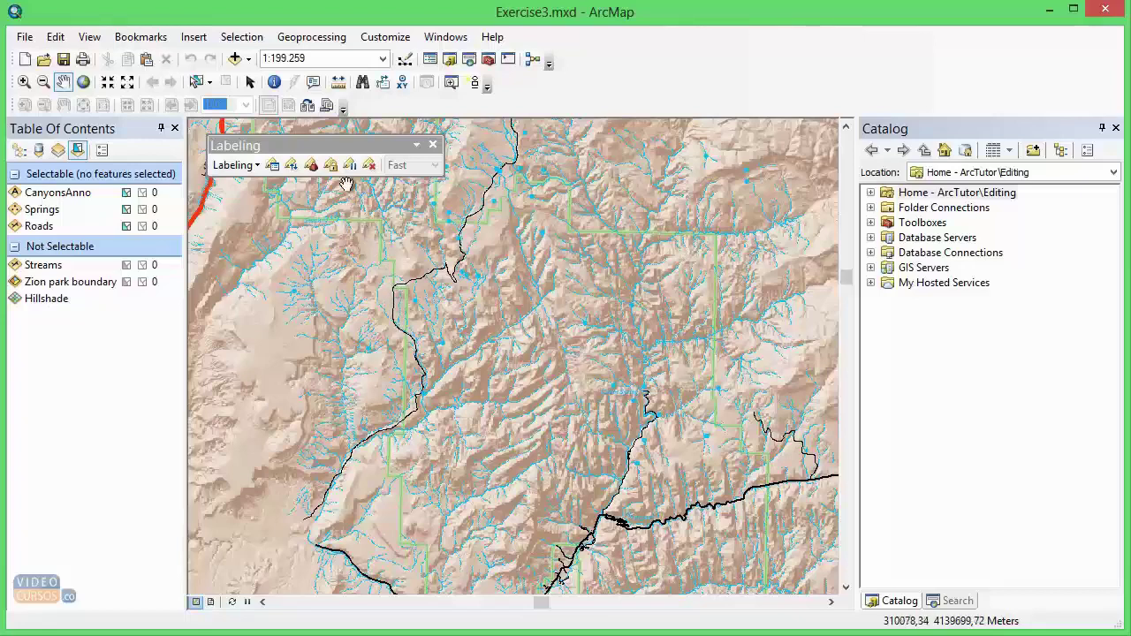
- Set the map scale to 1:170000
click(310, 58)
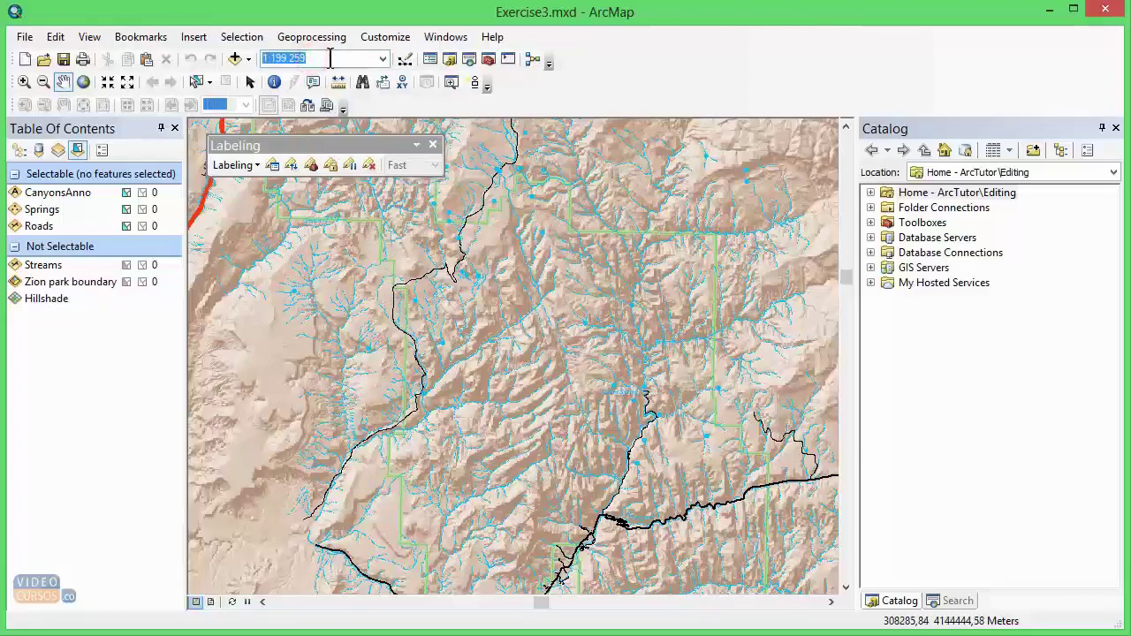
text(170000)
key(Return)
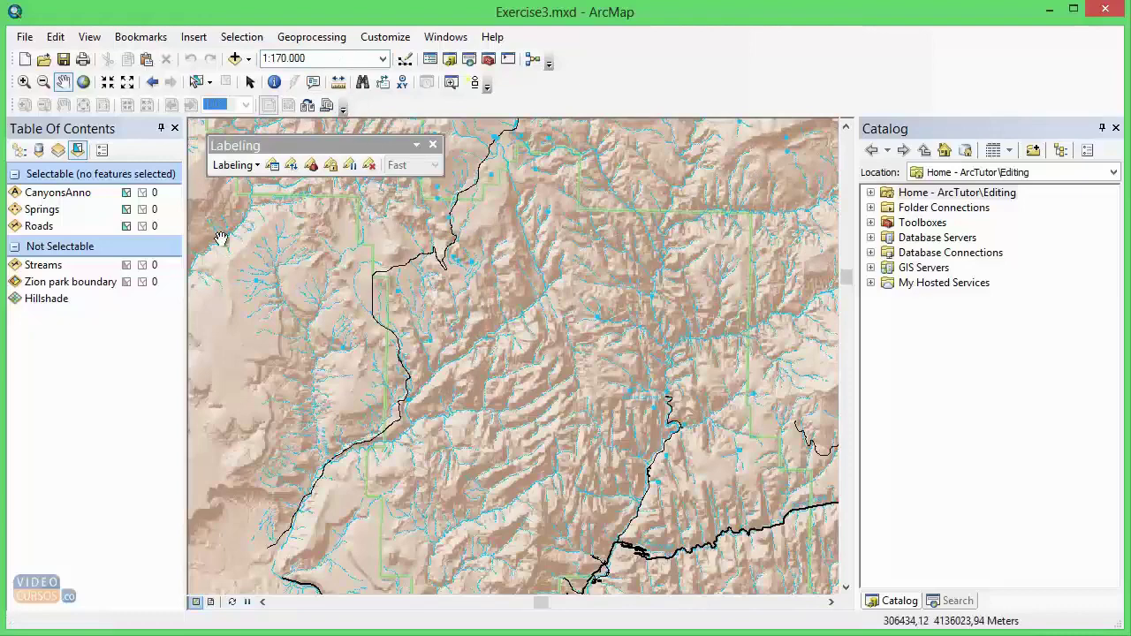
- List the layers by drawing order and set the current scale as the reference scale of the Layers data frame
click(19, 151)
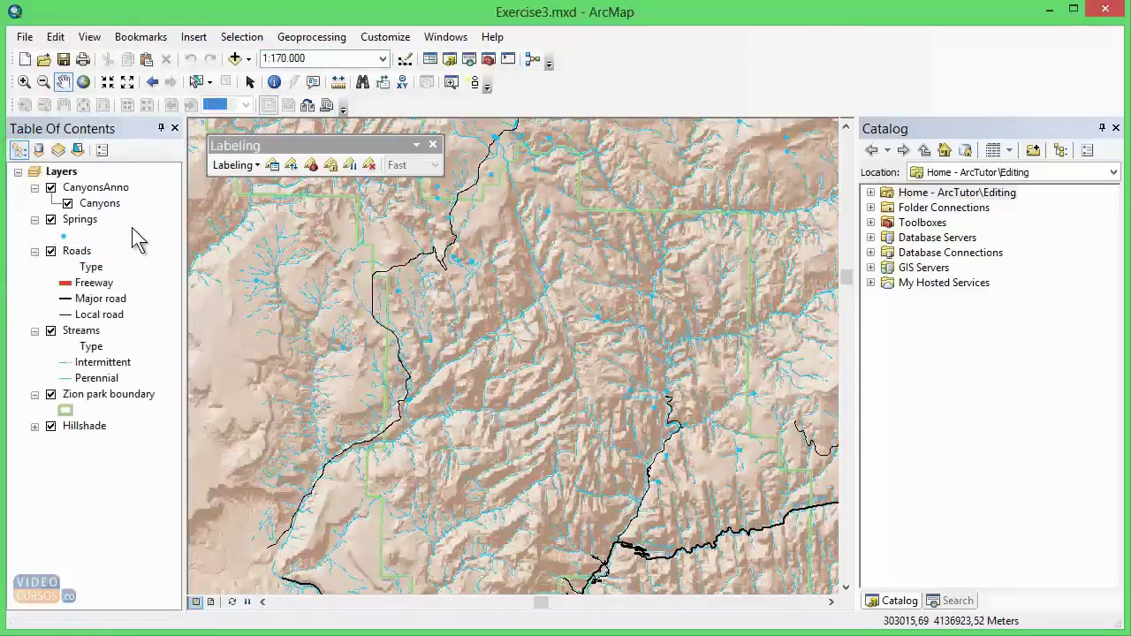
click(66, 173)
right_click(68, 177)
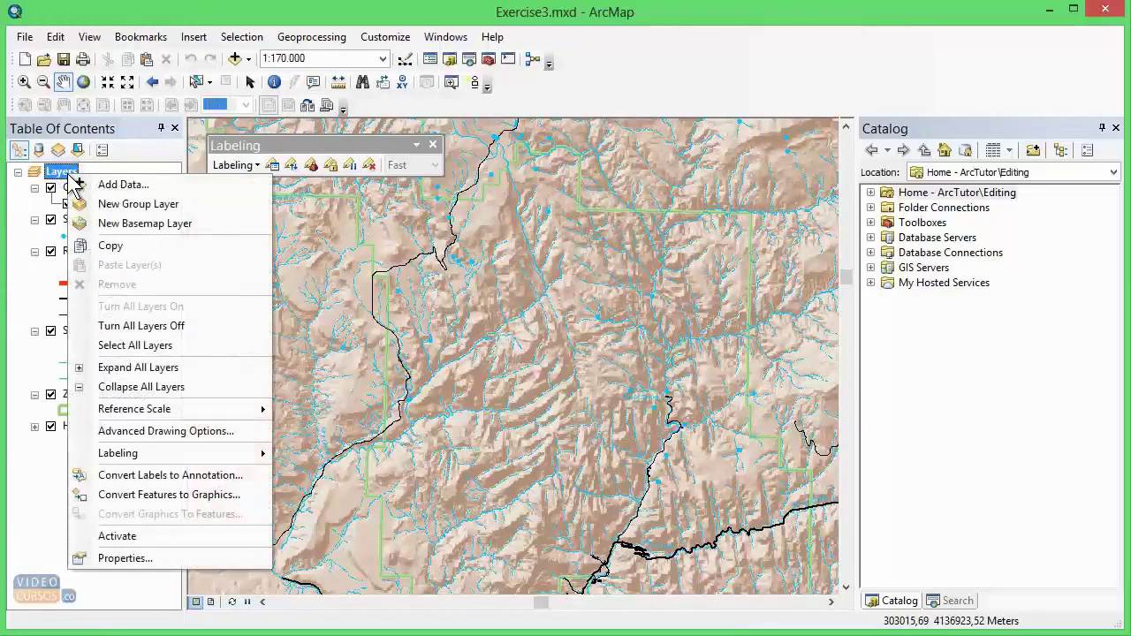
mouse_move(182, 413)
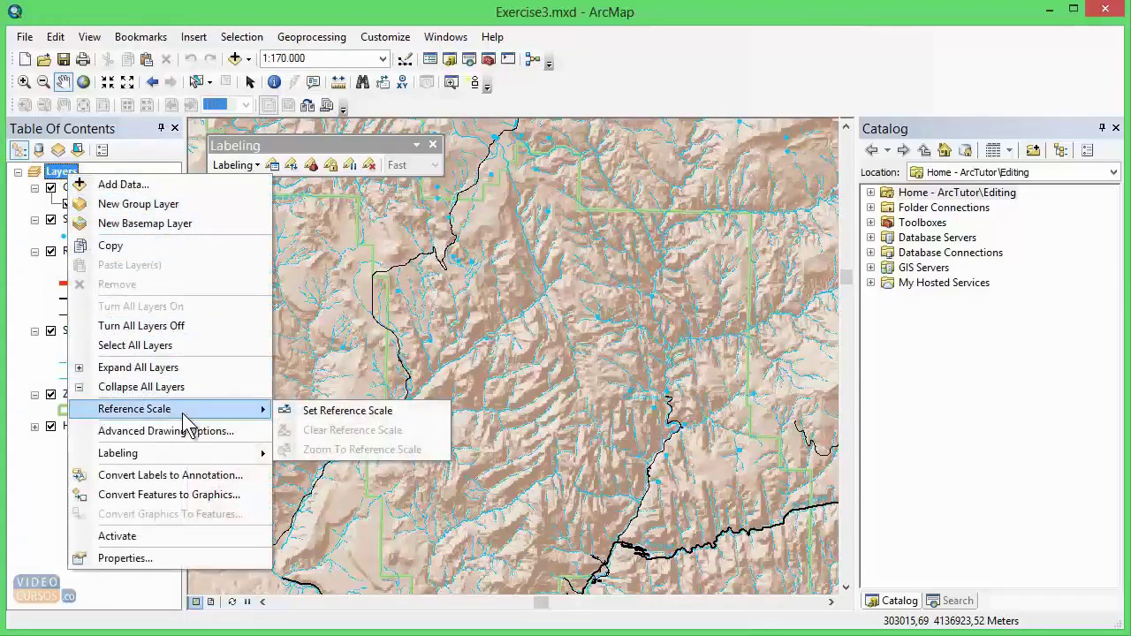
click(398, 412)
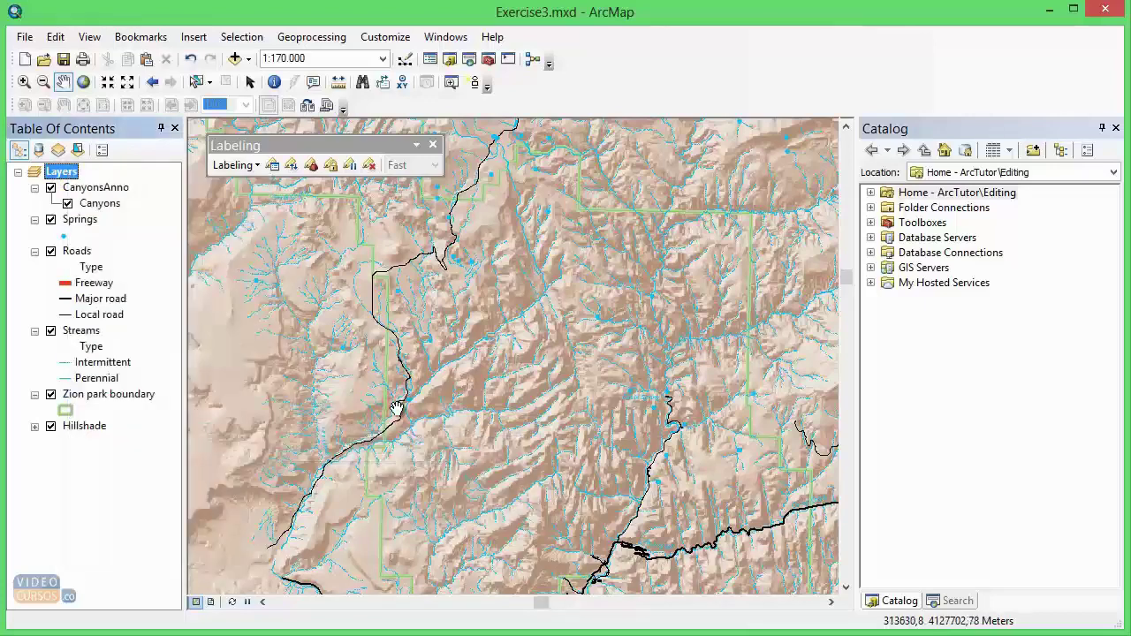
- Examine how the symbols and the unplaced labels scale at several zoom levels, and hide the unplaced labels again
scroll(396, 410, up, 5)
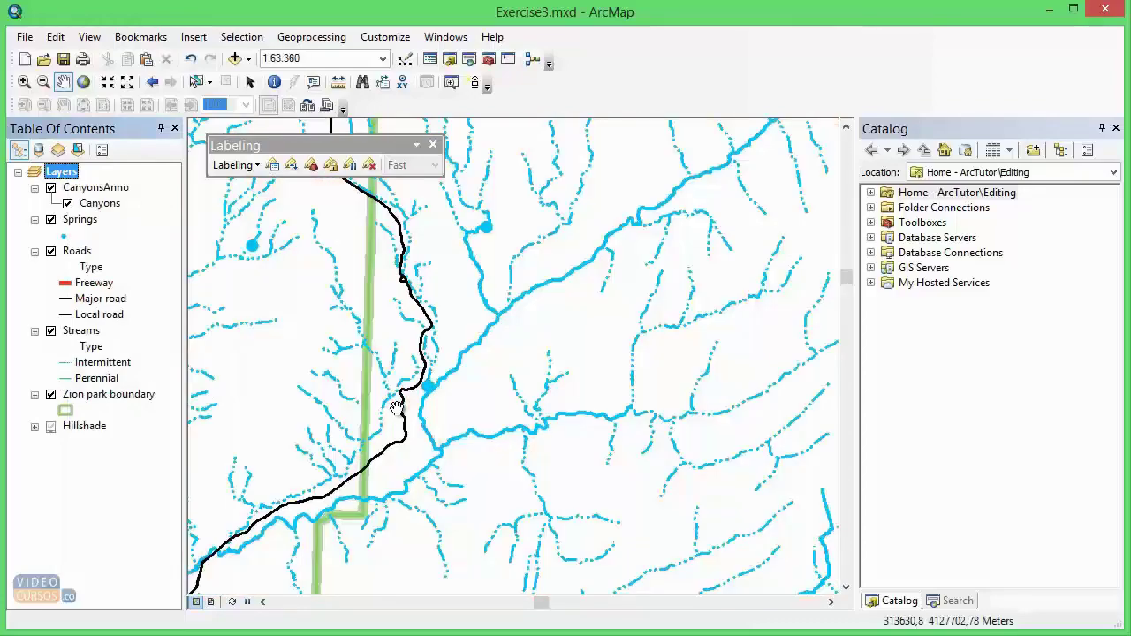
scroll(397, 409, down, 3)
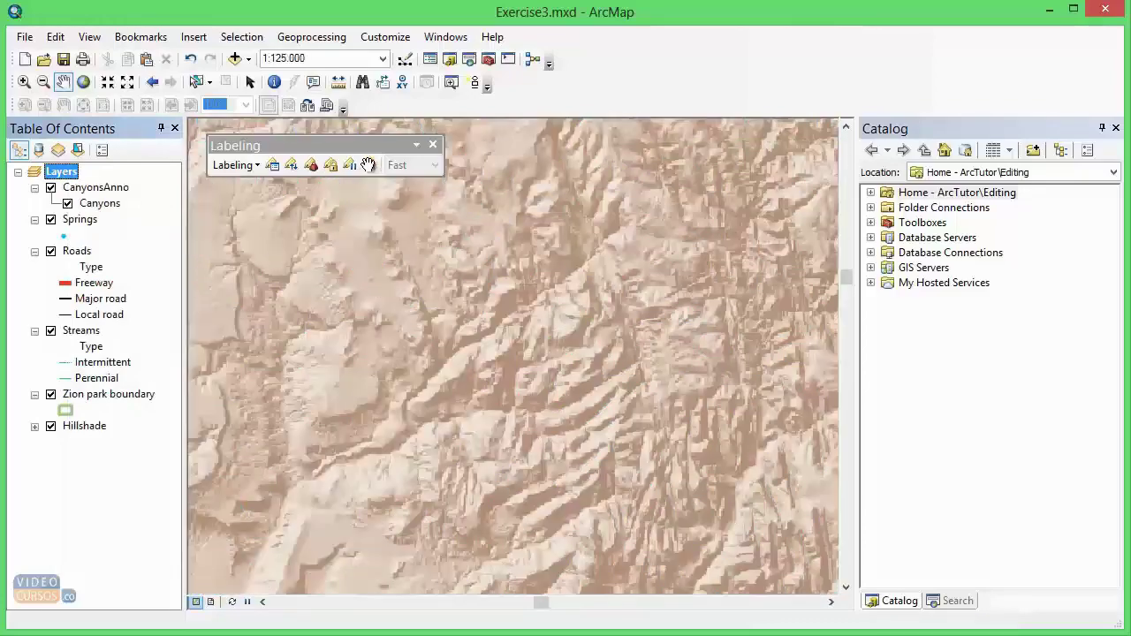
click(370, 168)
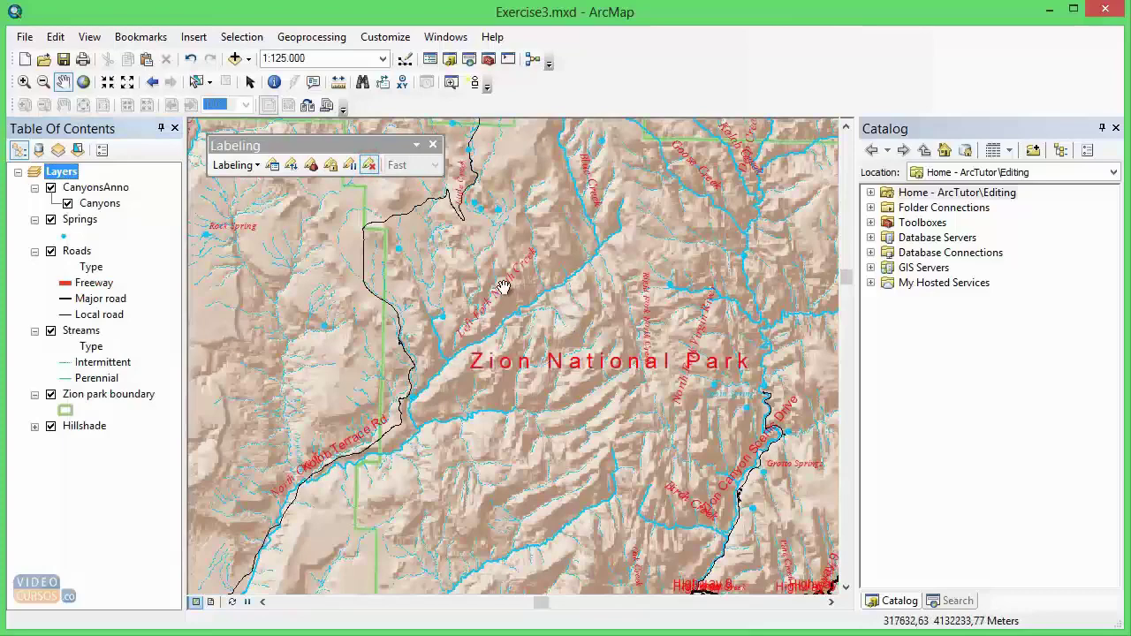
scroll(503, 287, up, 3)
scroll(503, 287, up, 1)
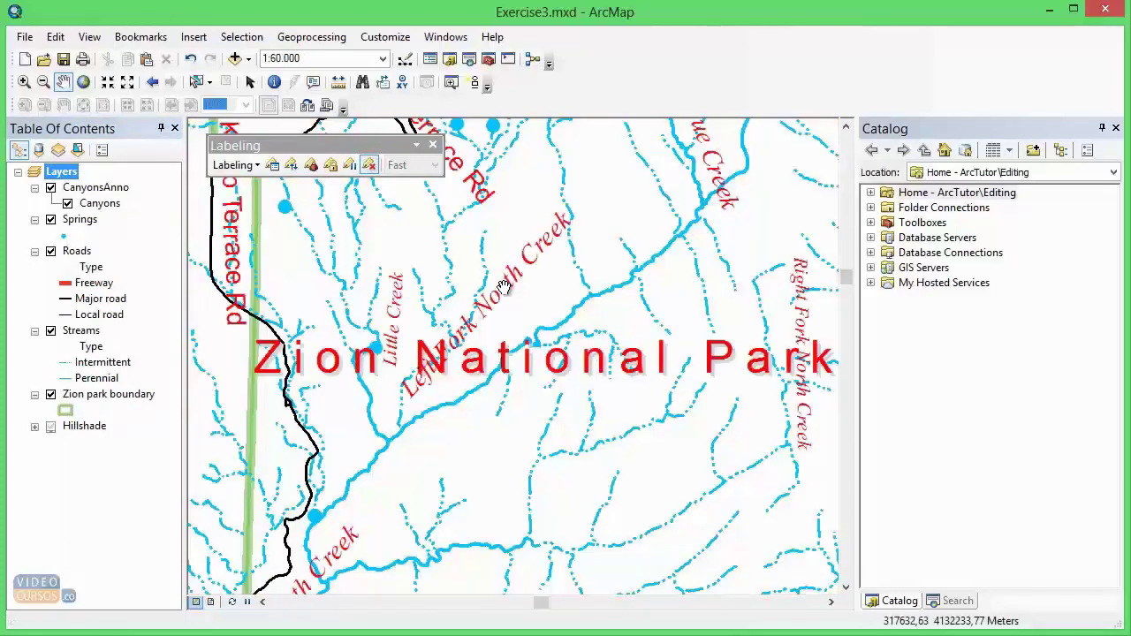
scroll(503, 288, down, 2)
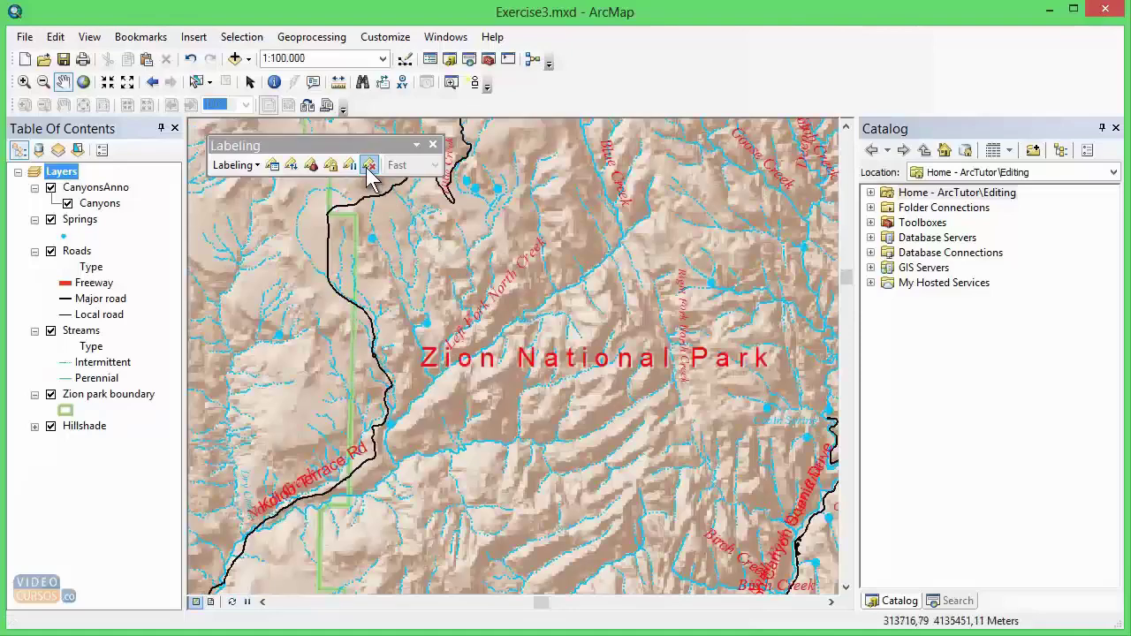
click(368, 165)
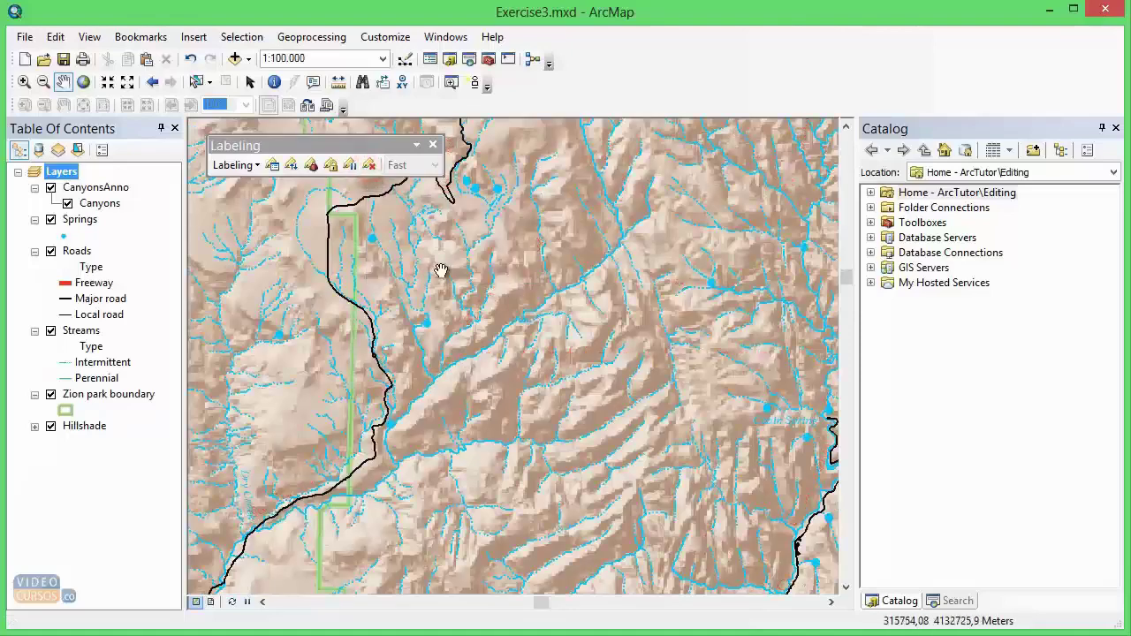
scroll(449, 316, down, 2)
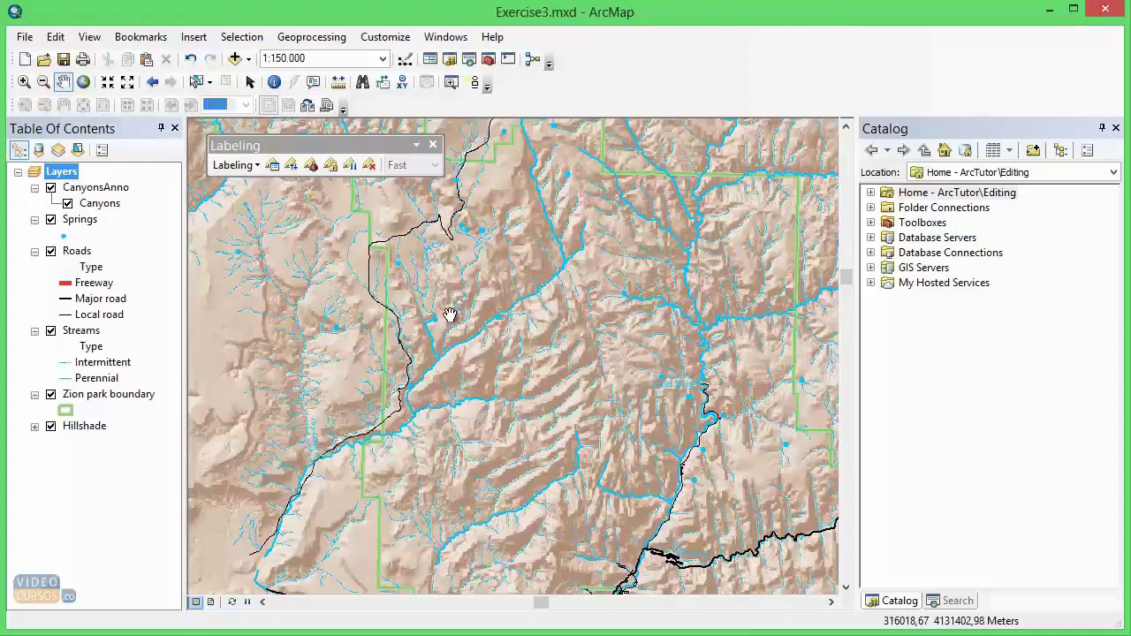
- Start converting the Layers data frame's labels to annotation and turn off feature linking for Springs, Roads and Streams
right_click(66, 174)
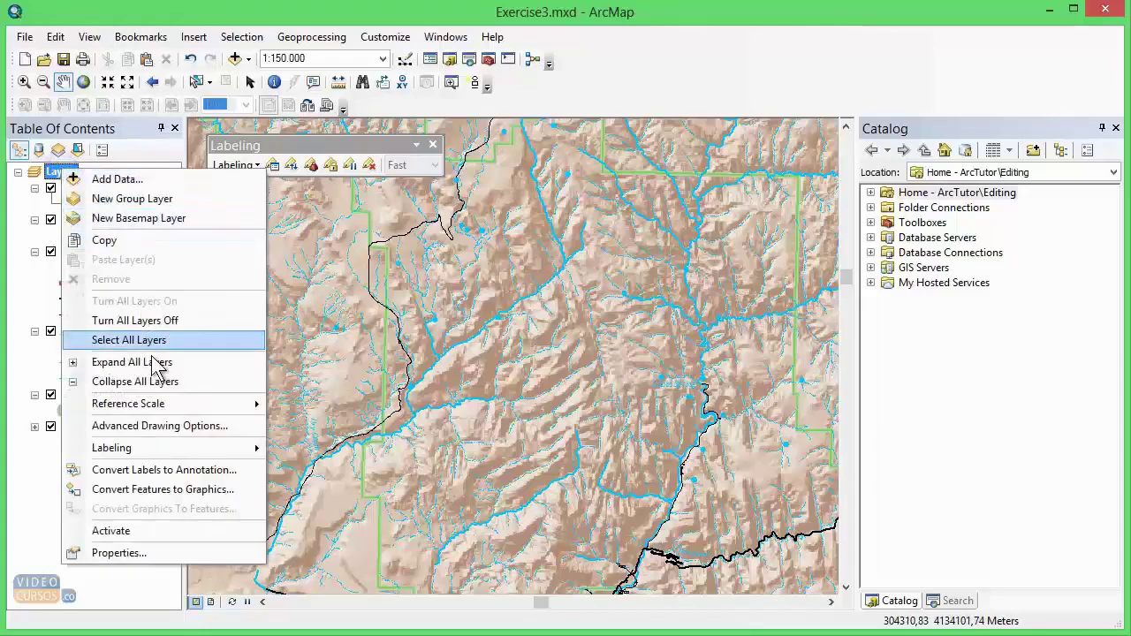
click(163, 474)
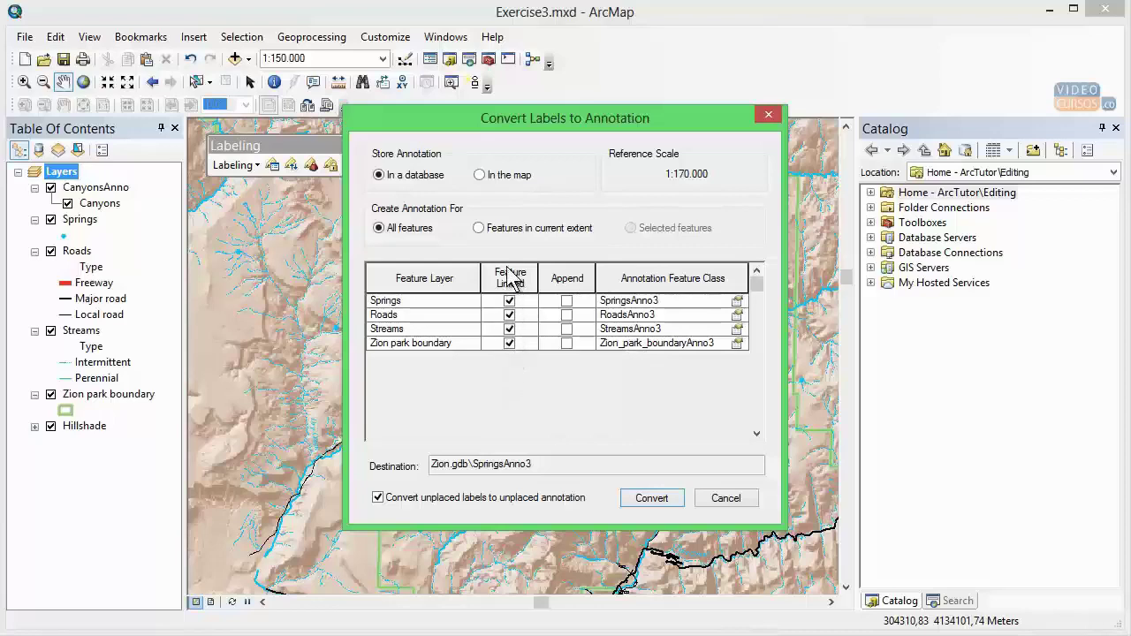
click(509, 300)
click(509, 300)
click(509, 301)
click(510, 315)
click(509, 328)
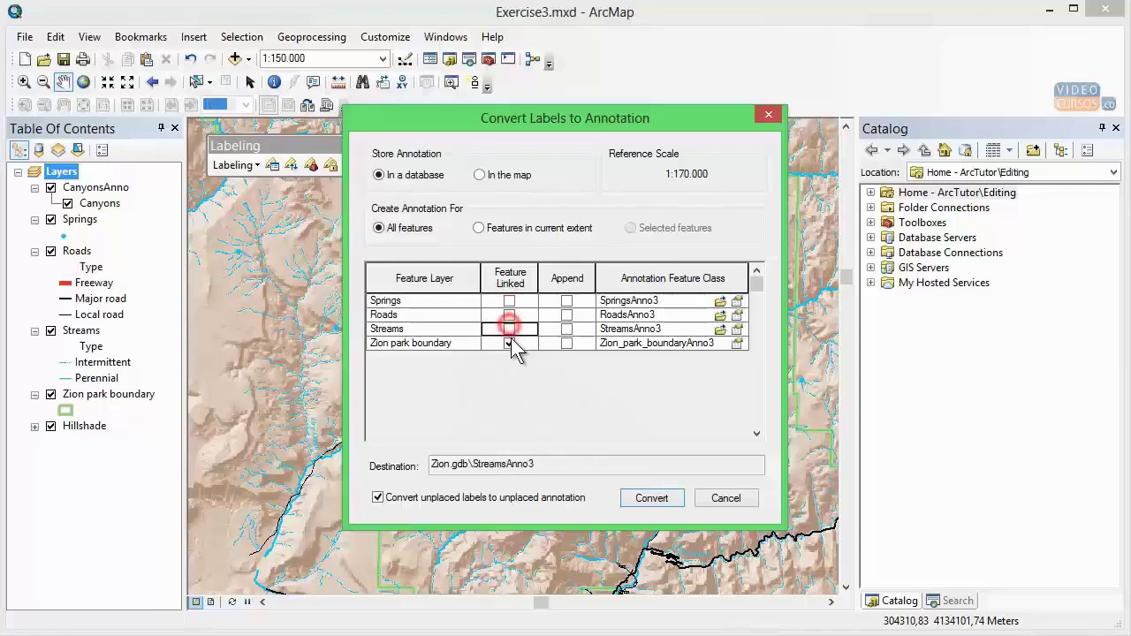
- Turn off feature linking for the Zion park boundary annotation
click(509, 343)
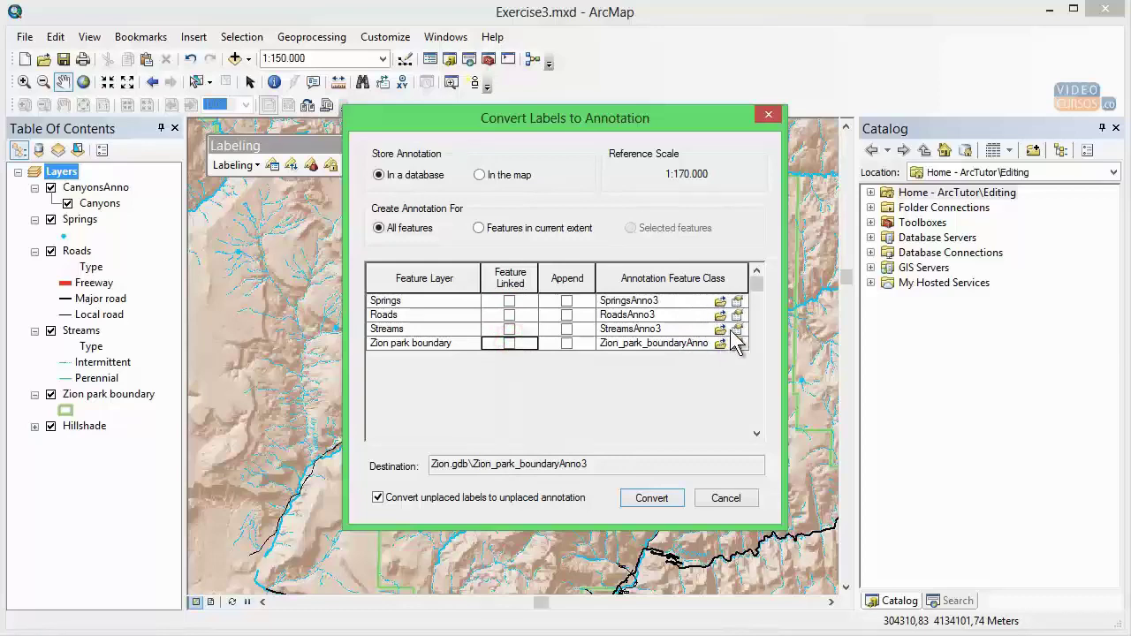
click(510, 343)
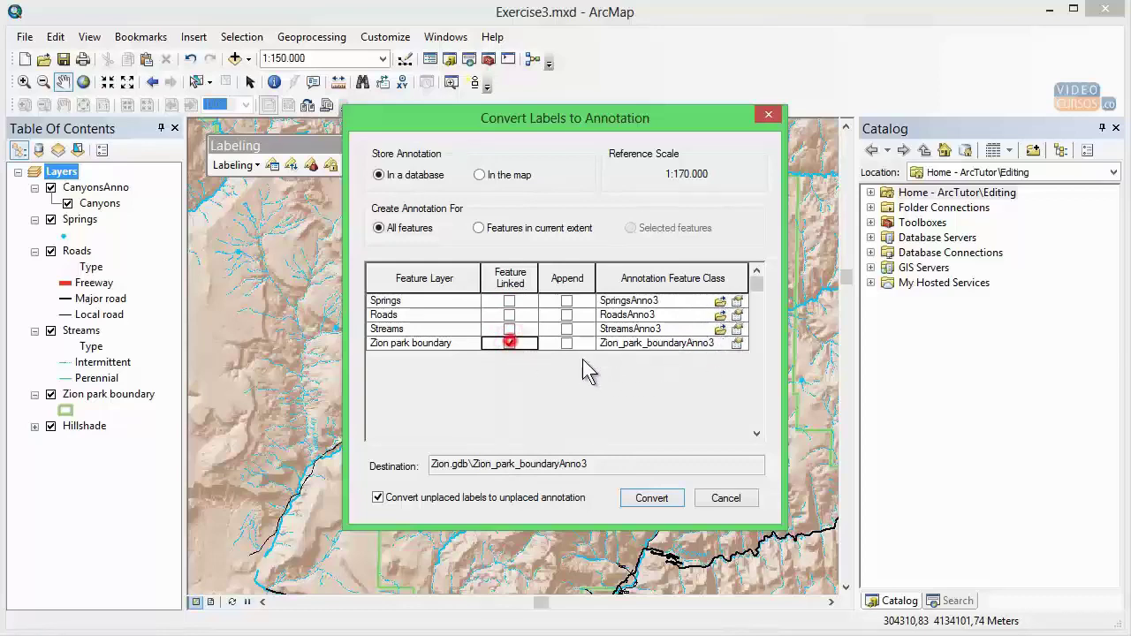
click(513, 343)
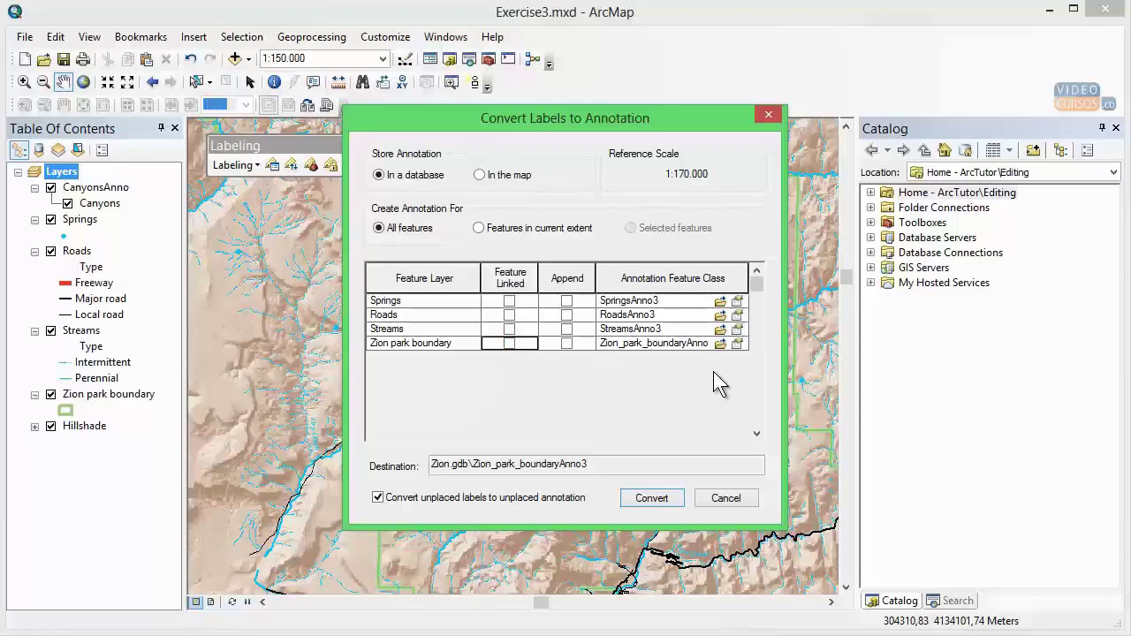
- Check the storage location of the Springs and Roads annotation classes, and convert all the labels to annotation in Zion.gdb
click(720, 301)
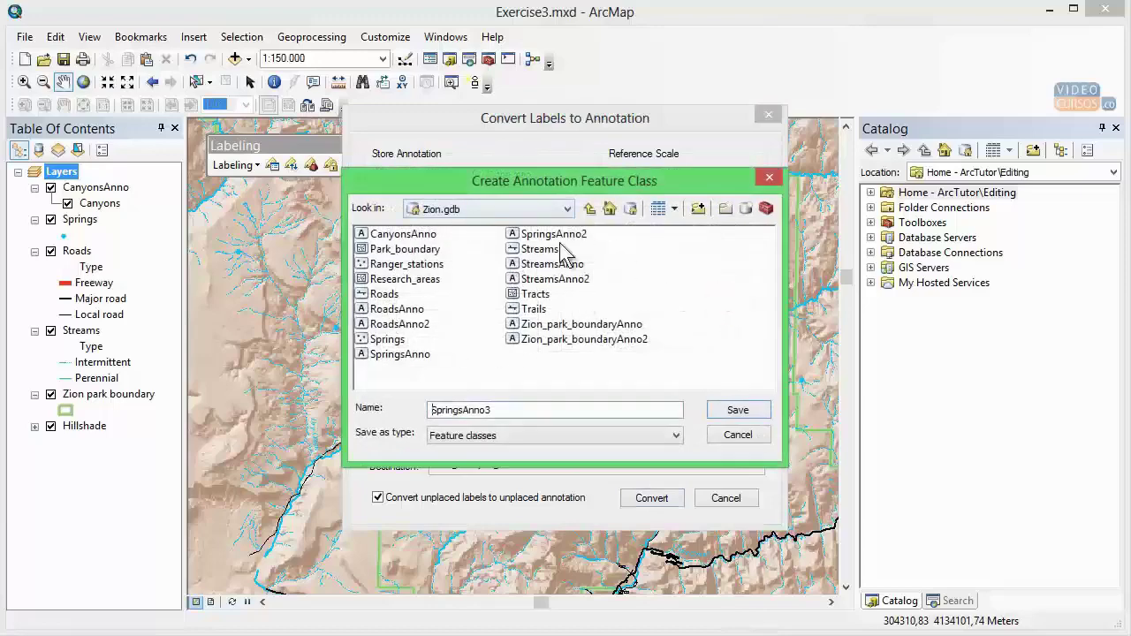
click(720, 431)
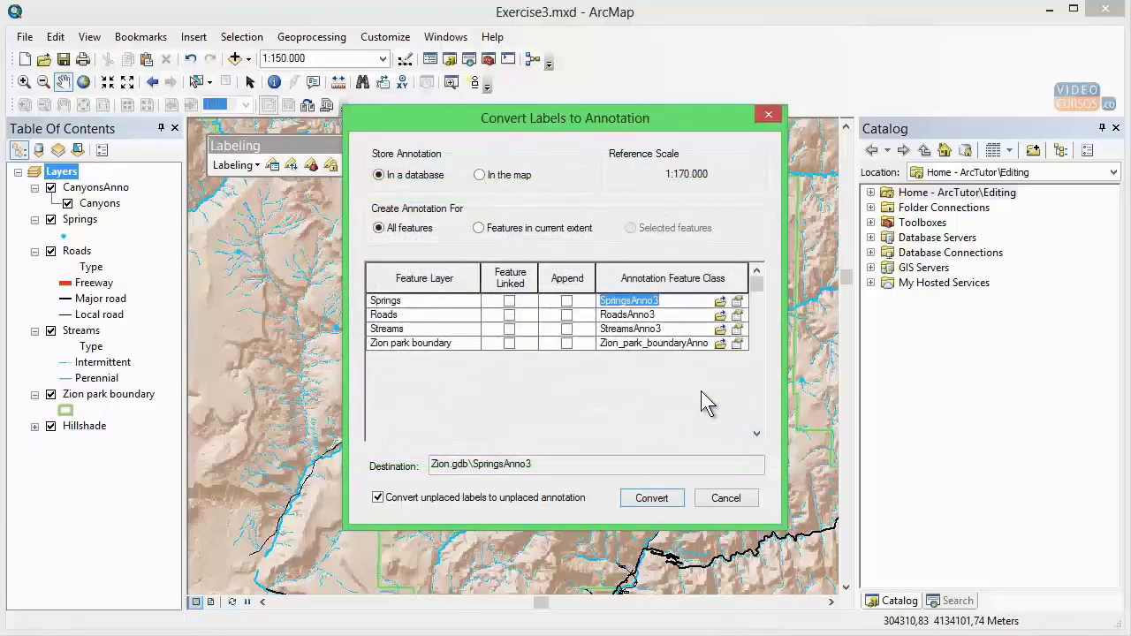
click(720, 316)
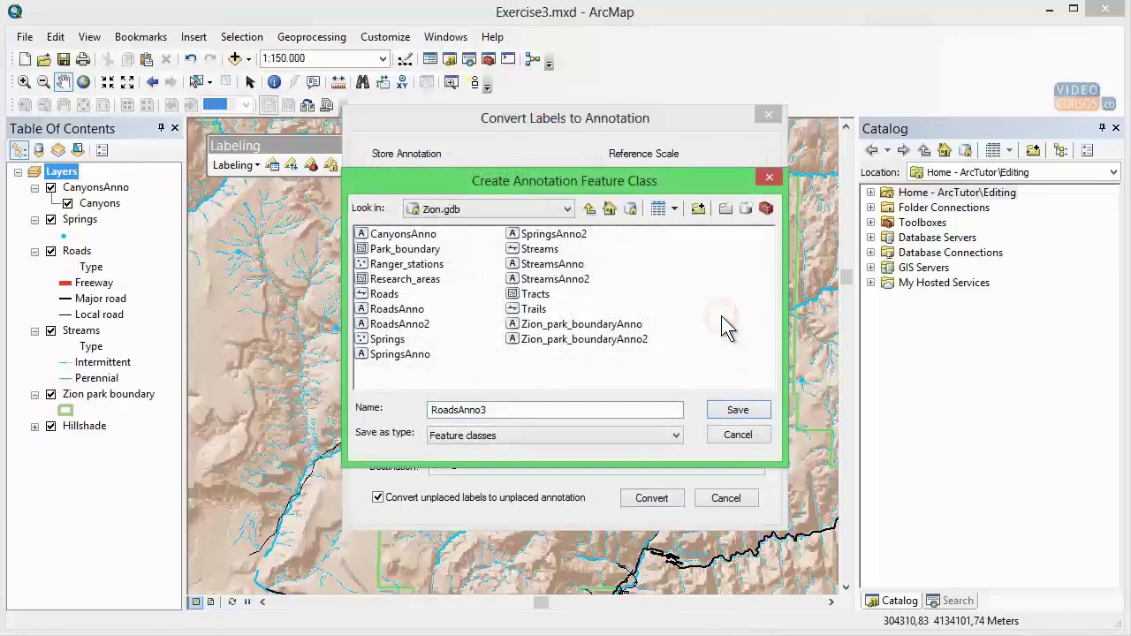
click(739, 435)
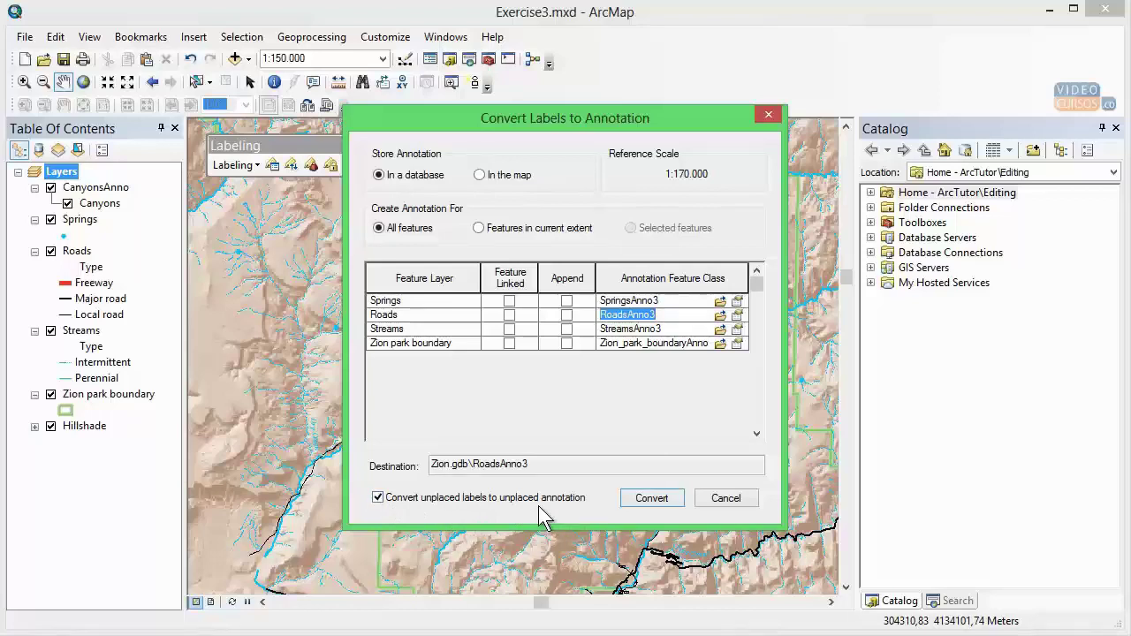
click(651, 501)
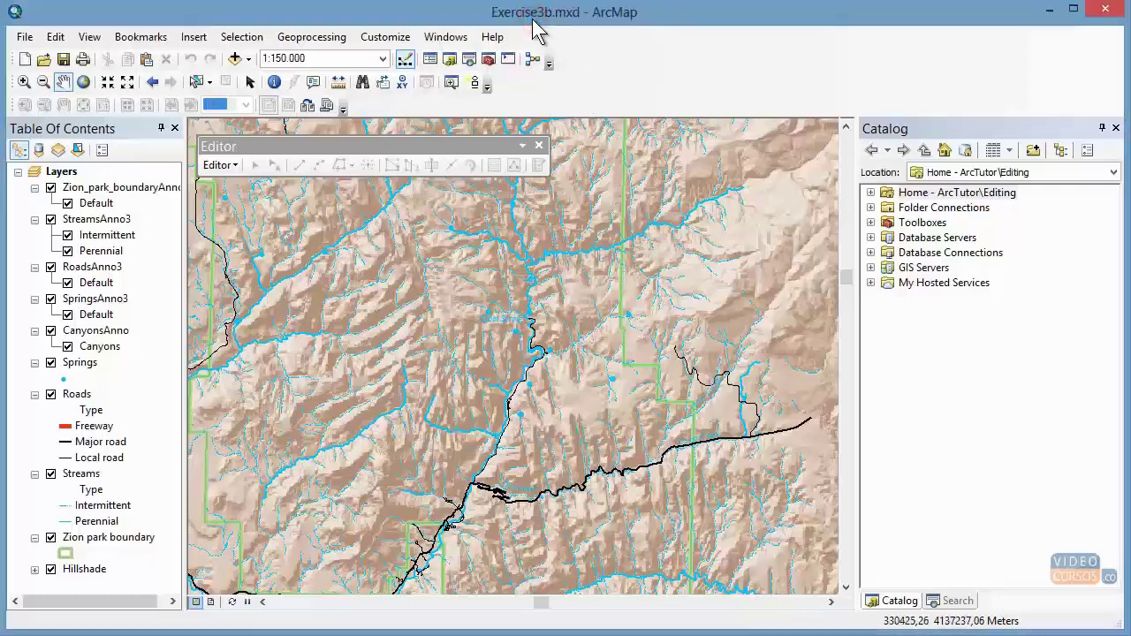
- Start an edit session and open the Unplaced Annotation window
click(233, 168)
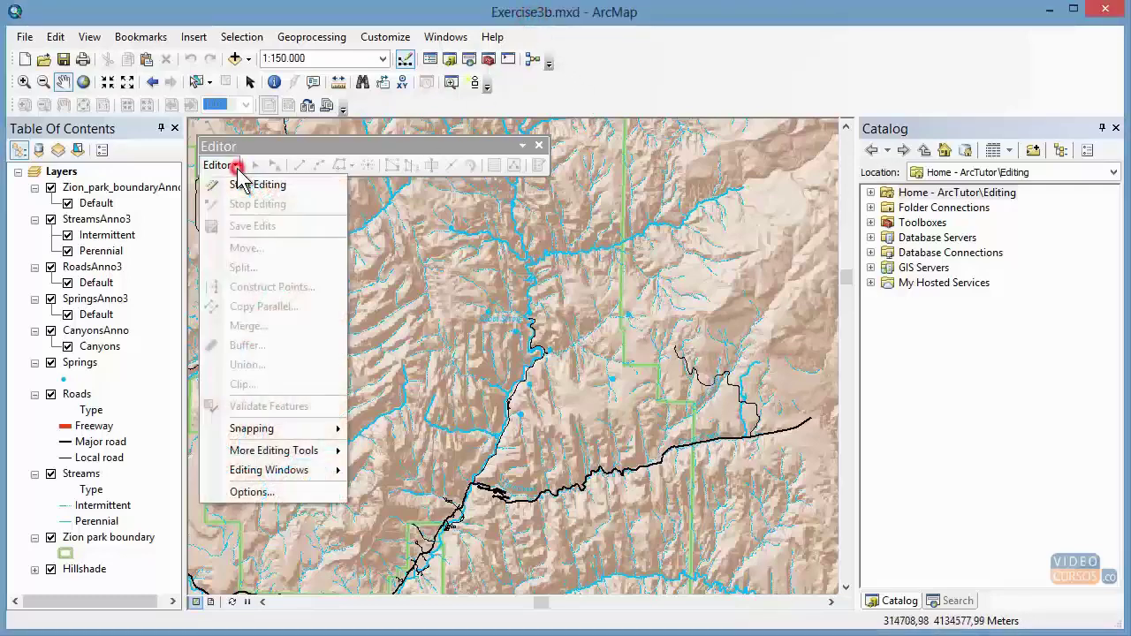
click(287, 189)
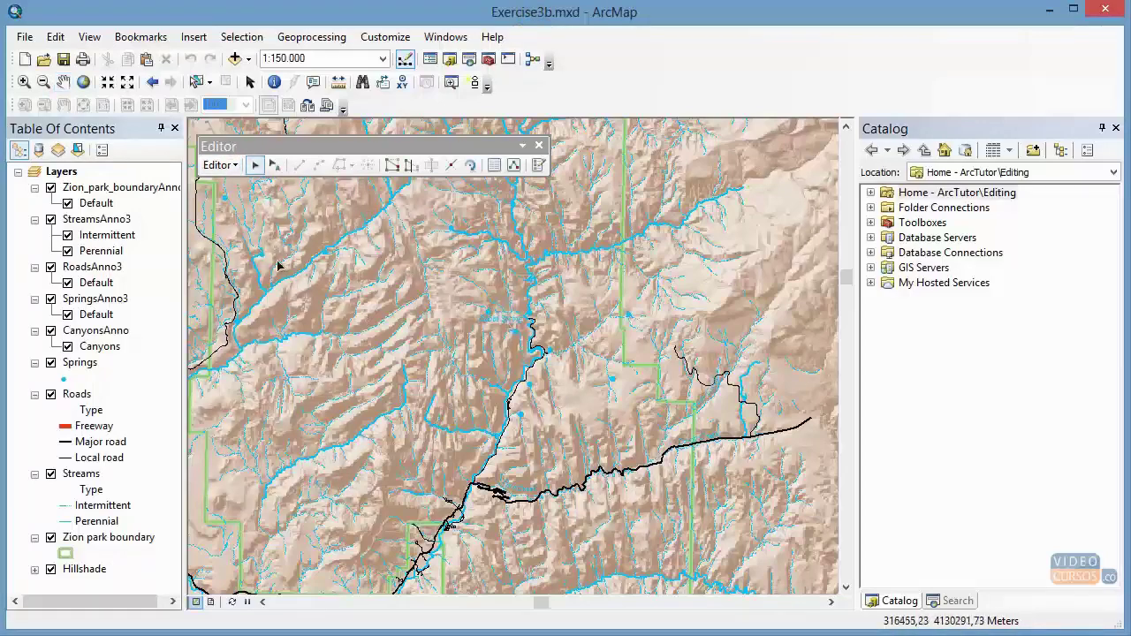
click(227, 168)
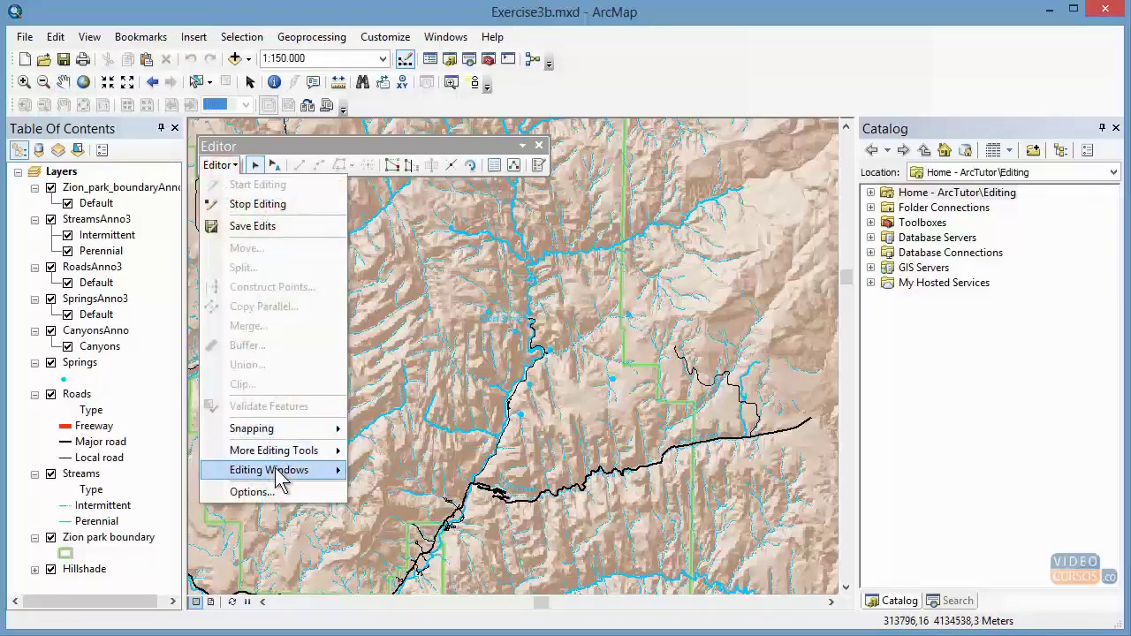
mouse_move(278, 474)
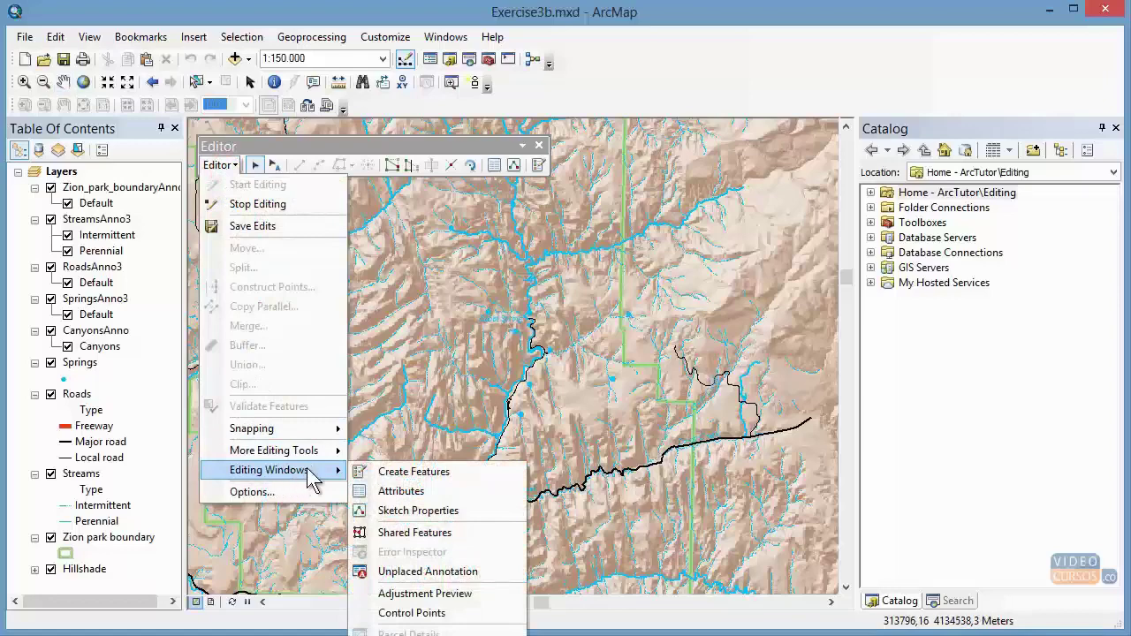
click(434, 573)
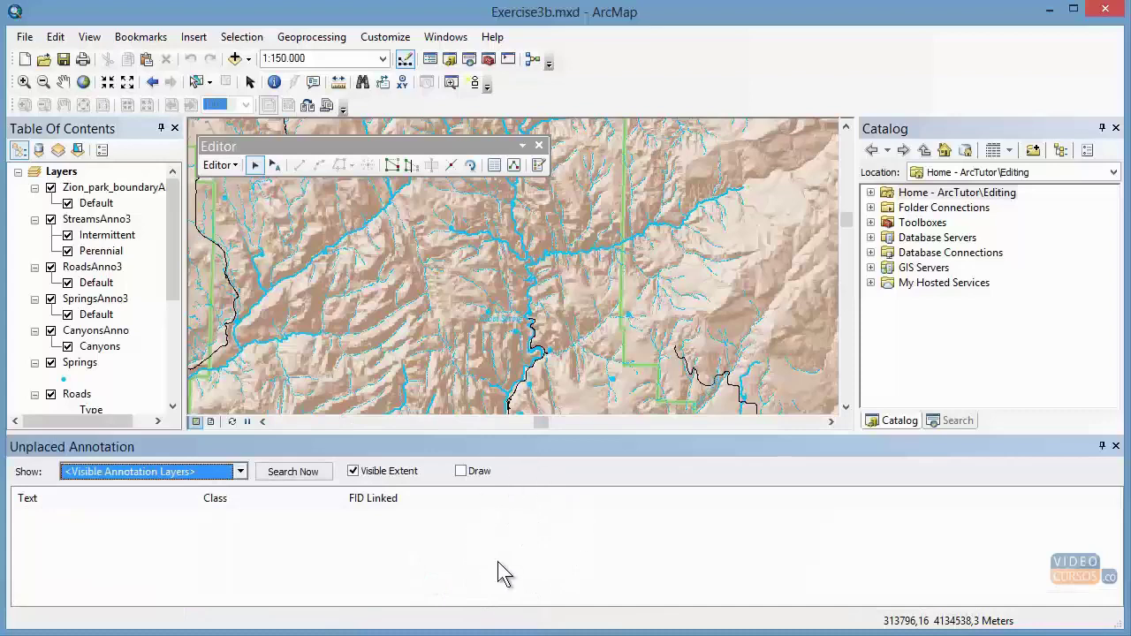
- Enable drawing of unplaced annotation and search the visible extent for it across the visible annotation layers
click(461, 472)
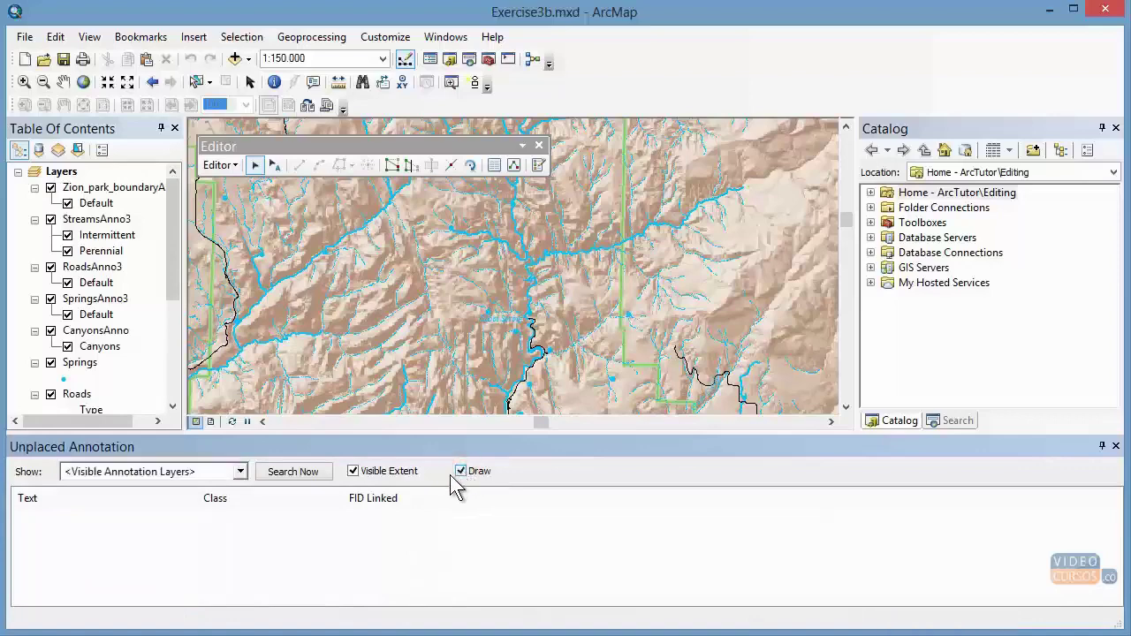
click(313, 471)
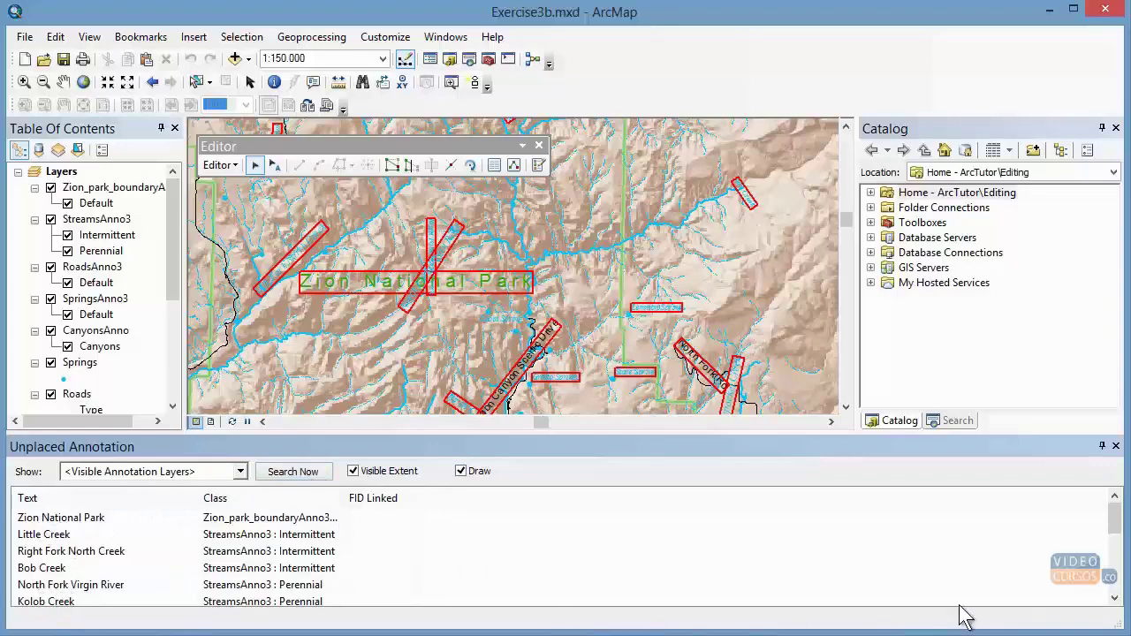
click(1116, 510)
mouse_move(1117, 519)
mouse_down()
mouse_move(1125, 581)
mouse_move(1121, 515)
mouse_up()
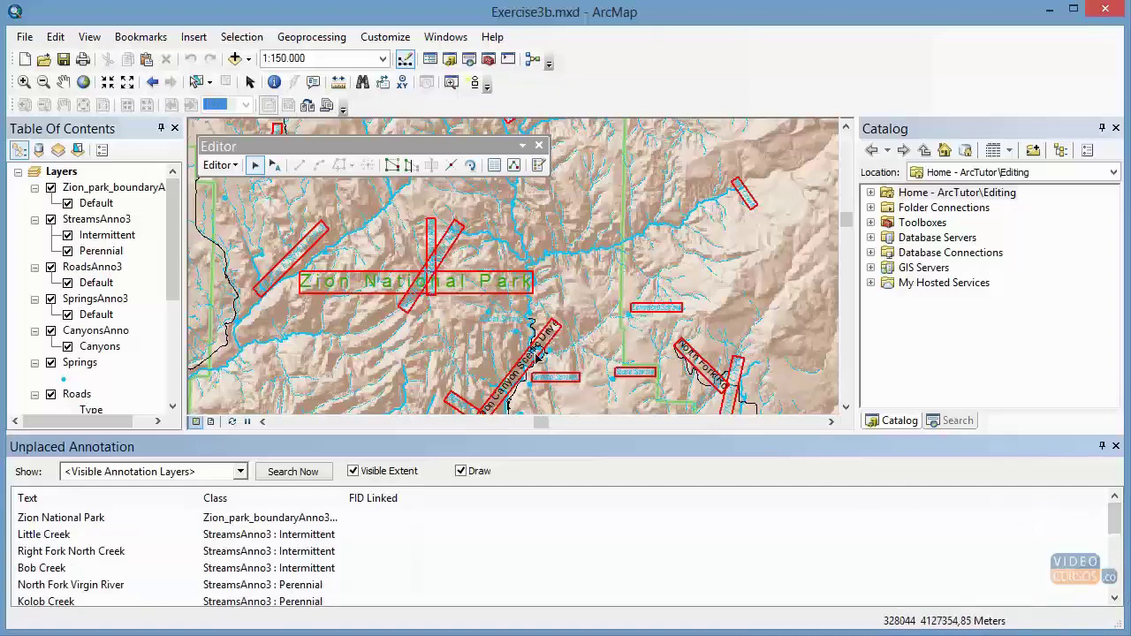
- Activate the Edit Annotation tool and zoom in on the area around Zion Canyon Scenic Drive
drag(737, 334, 677, 255)
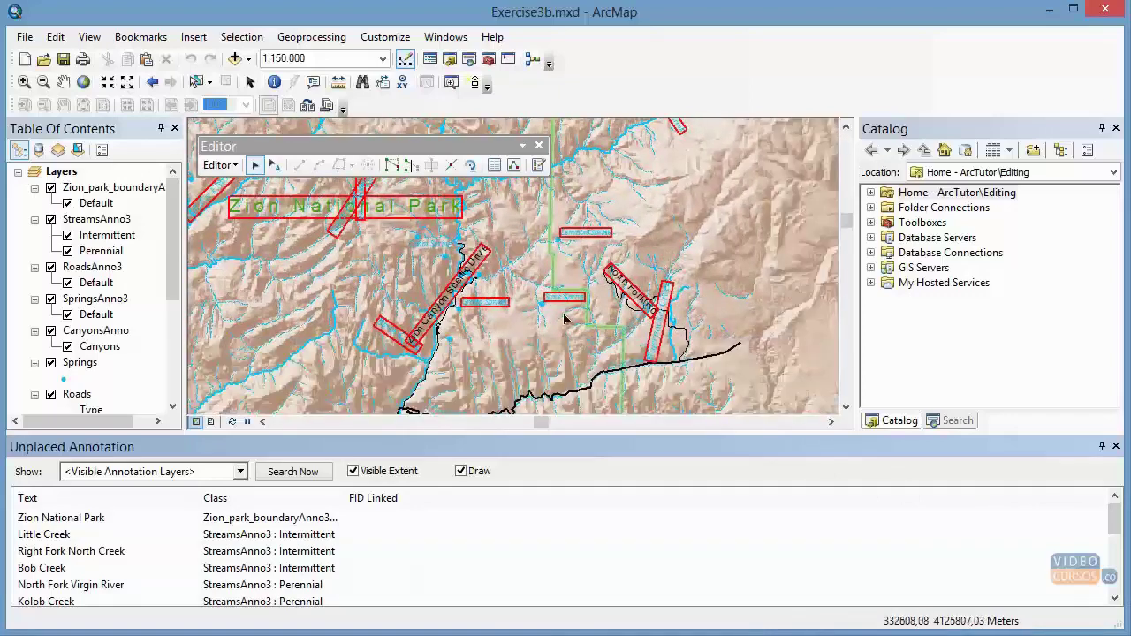
drag(553, 349, 548, 322)
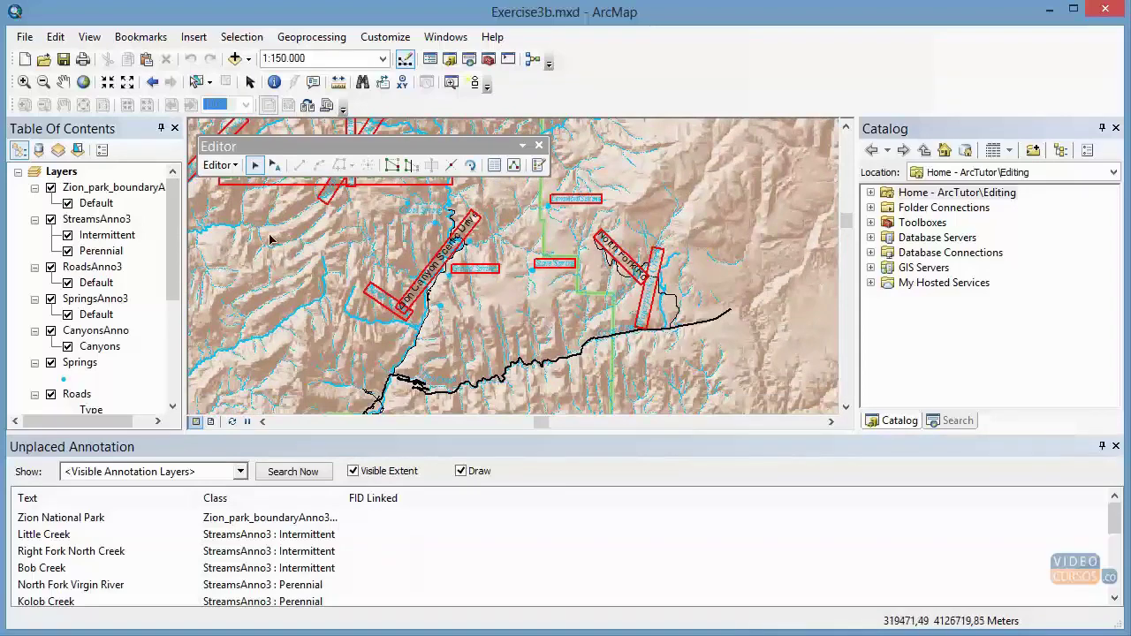
click(275, 170)
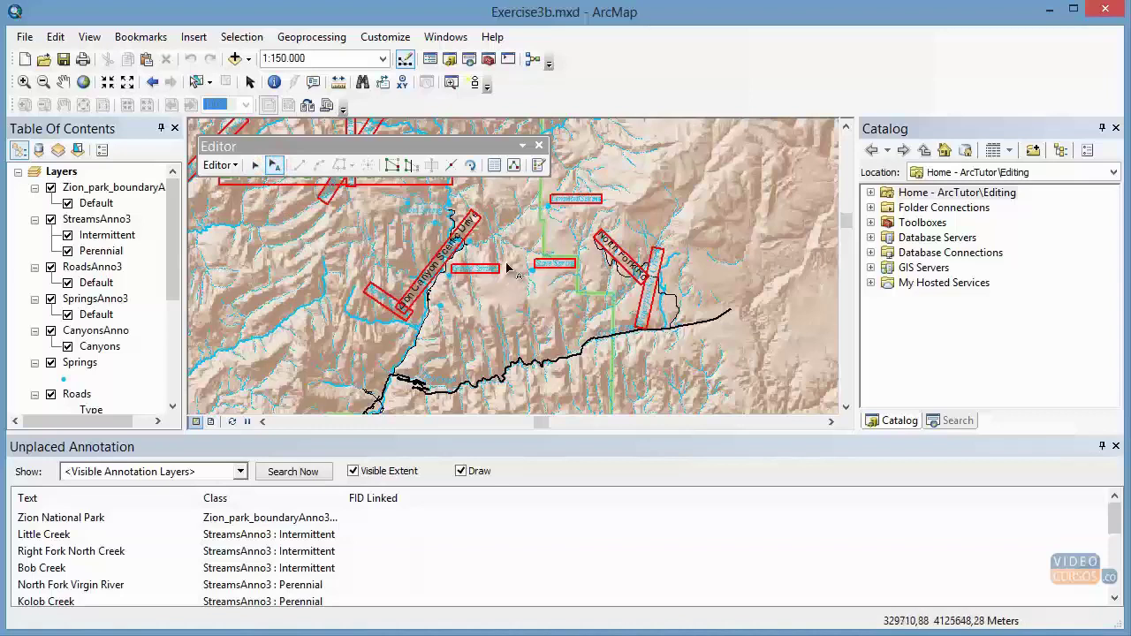
click(521, 211)
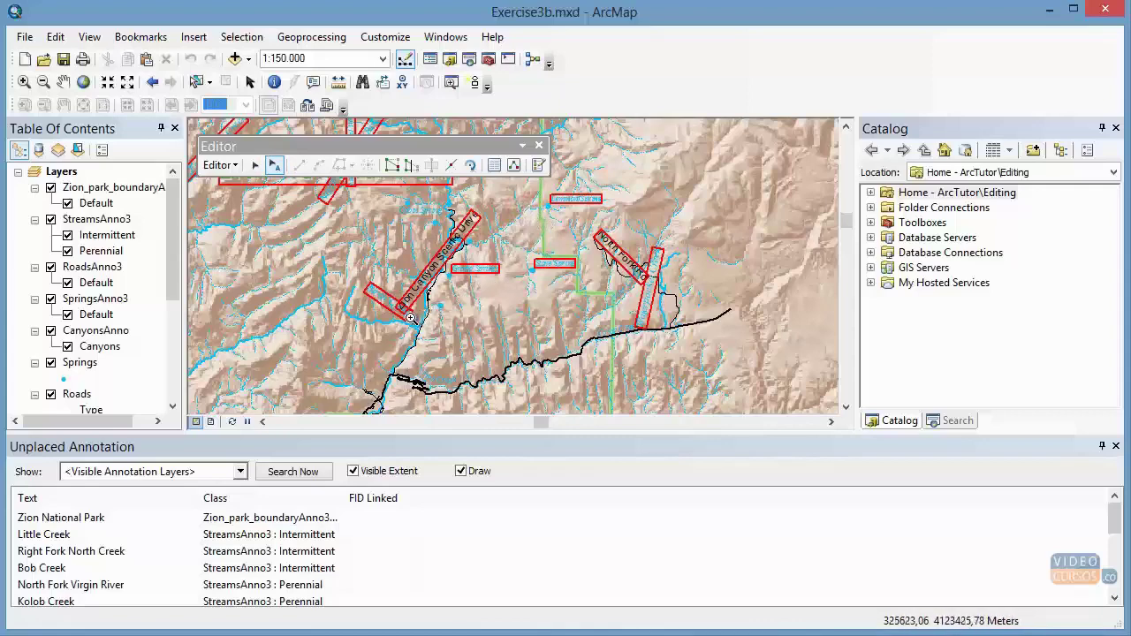
mouse_move(508, 216)
mouse_down()
mouse_move(363, 332)
mouse_move(355, 389)
mouse_up()
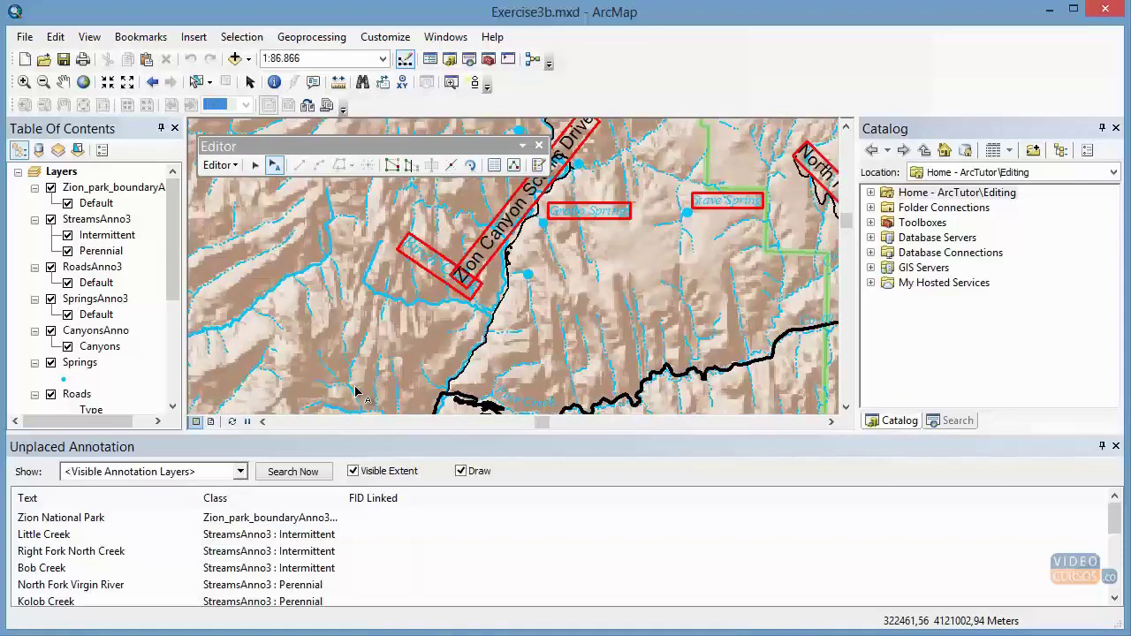
- Examine the unplaced annotations between Zion Canyon Scenic Drive and North Fork Rd at several map scales, ending at 1:80.000
click(550, 323)
key(c)
mouse_move(626, 310)
mouse_down()
mouse_move(424, 311)
mouse_move(617, 313)
mouse_move(529, 318)
mouse_move(565, 324)
mouse_up()
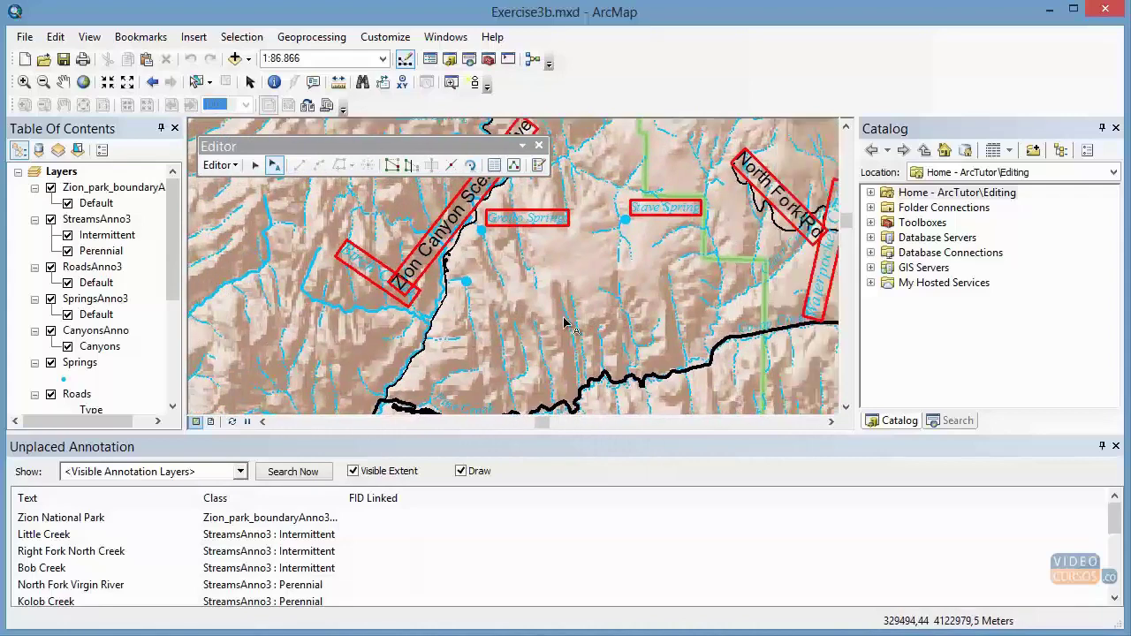
click(141, 36)
click(154, 98)
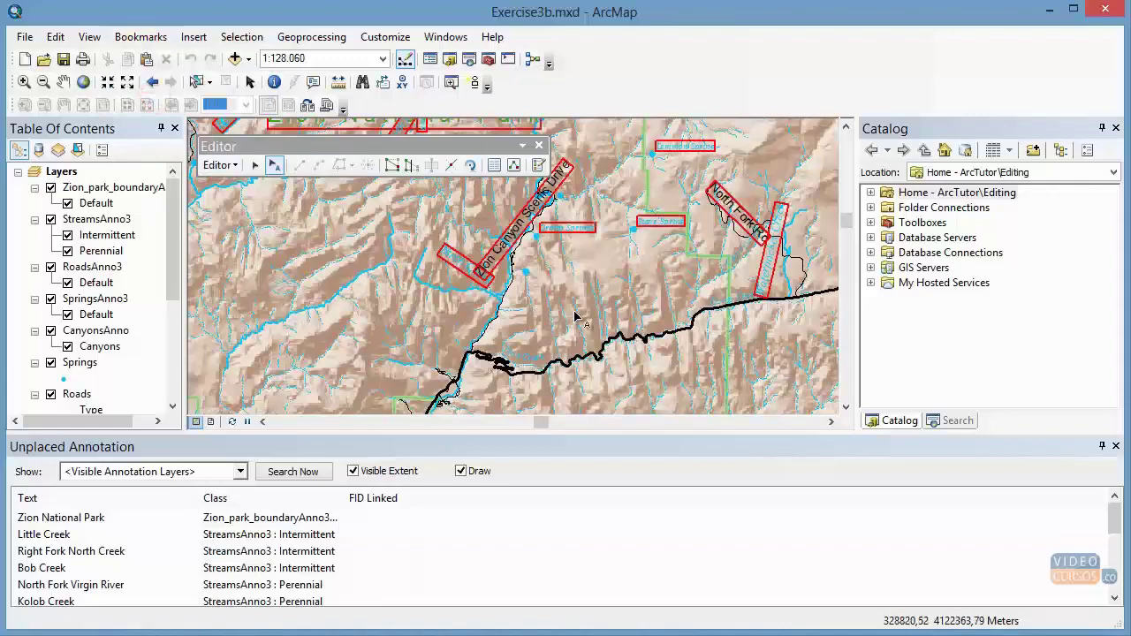
scroll(574, 316, up, 3)
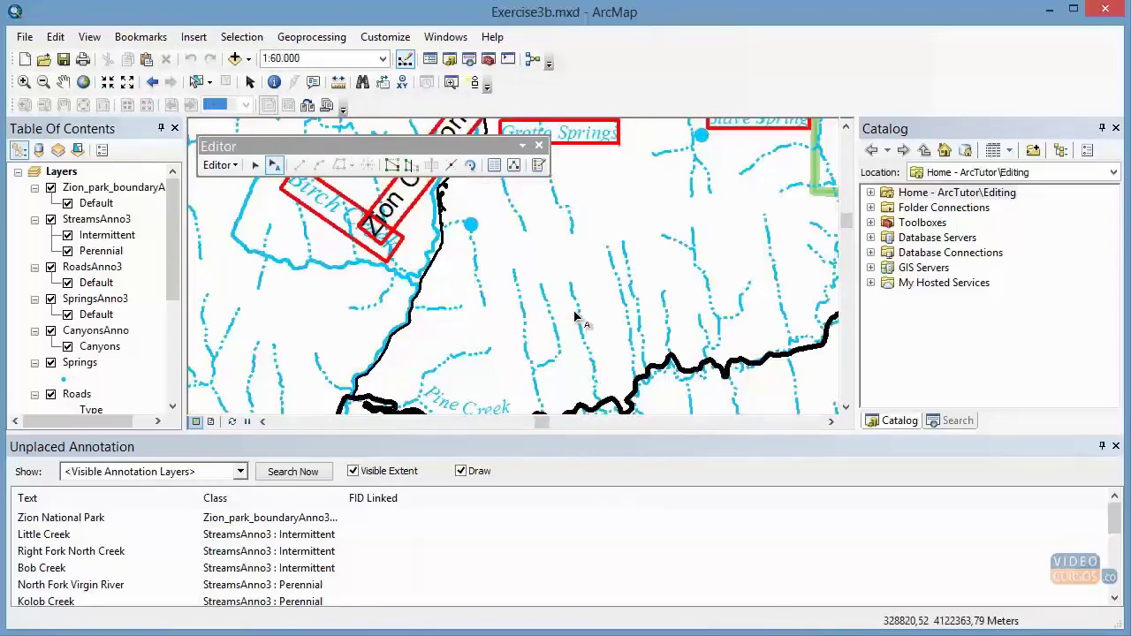
scroll(574, 316, down, 2)
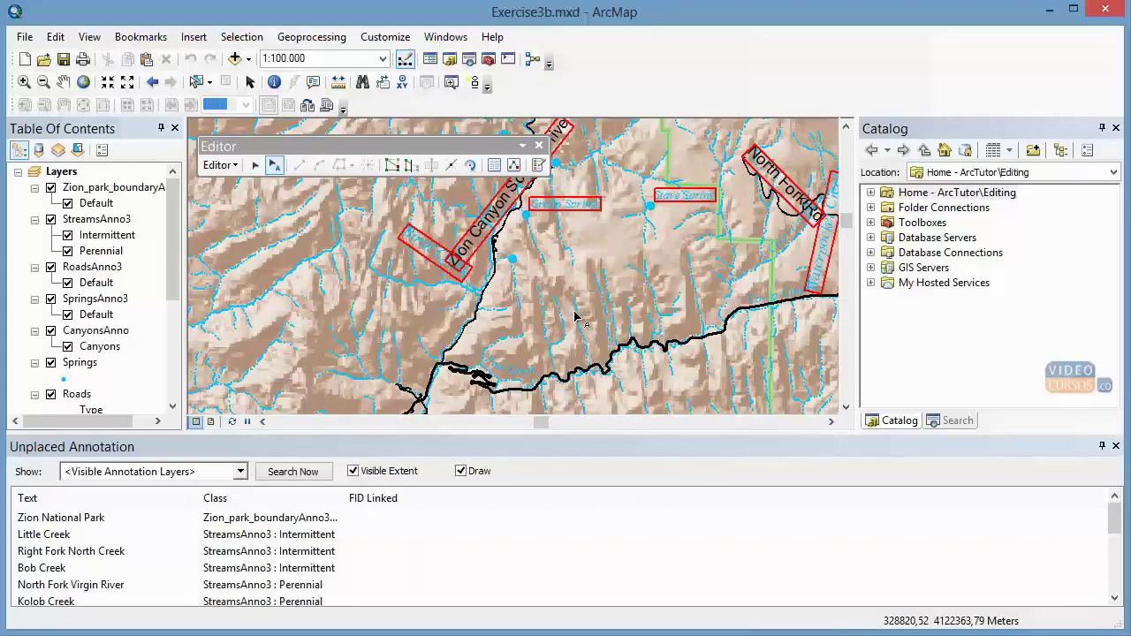
scroll(575, 316, down, 1)
scroll(574, 316, up, 1)
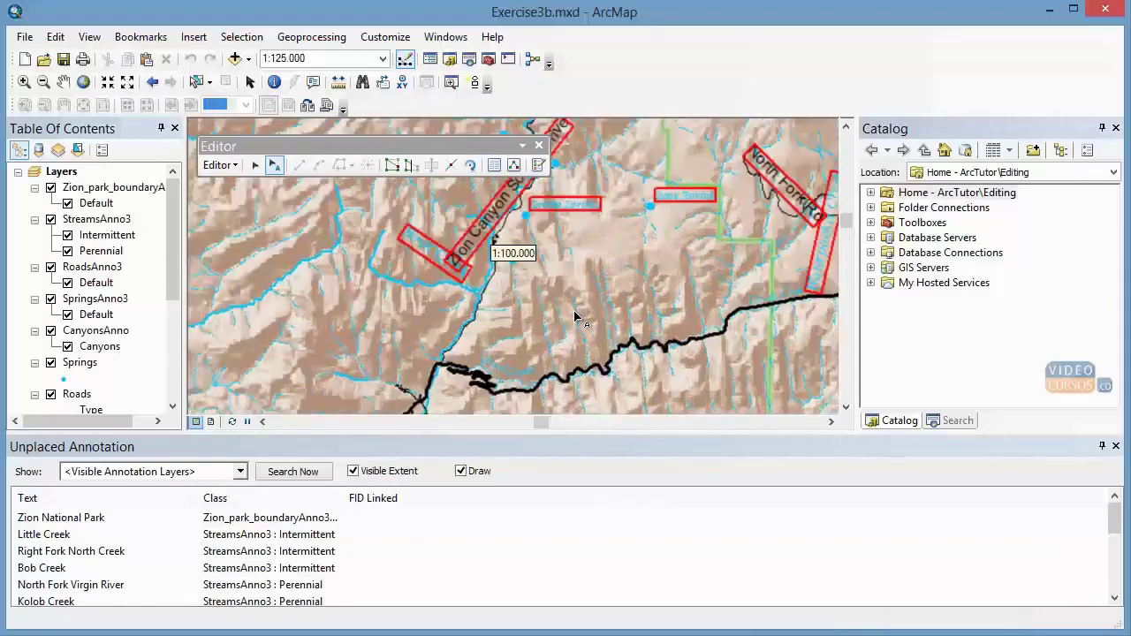
scroll(575, 316, up, 1)
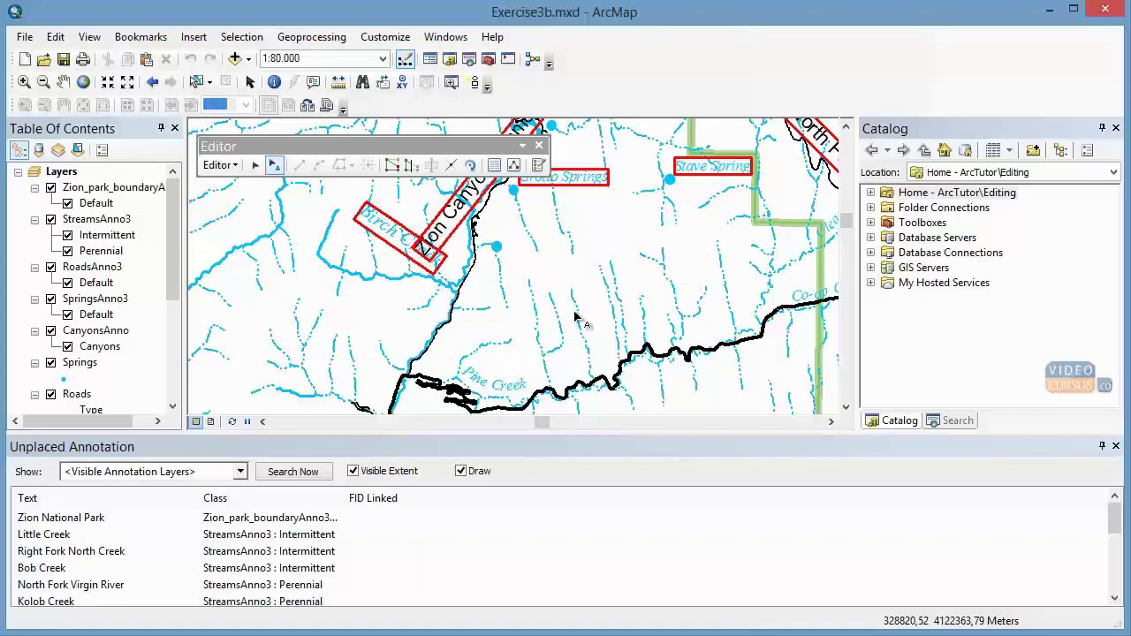
- Search again for unplaced annotation in the current extent and place the Birch Creek annotation
click(304, 471)
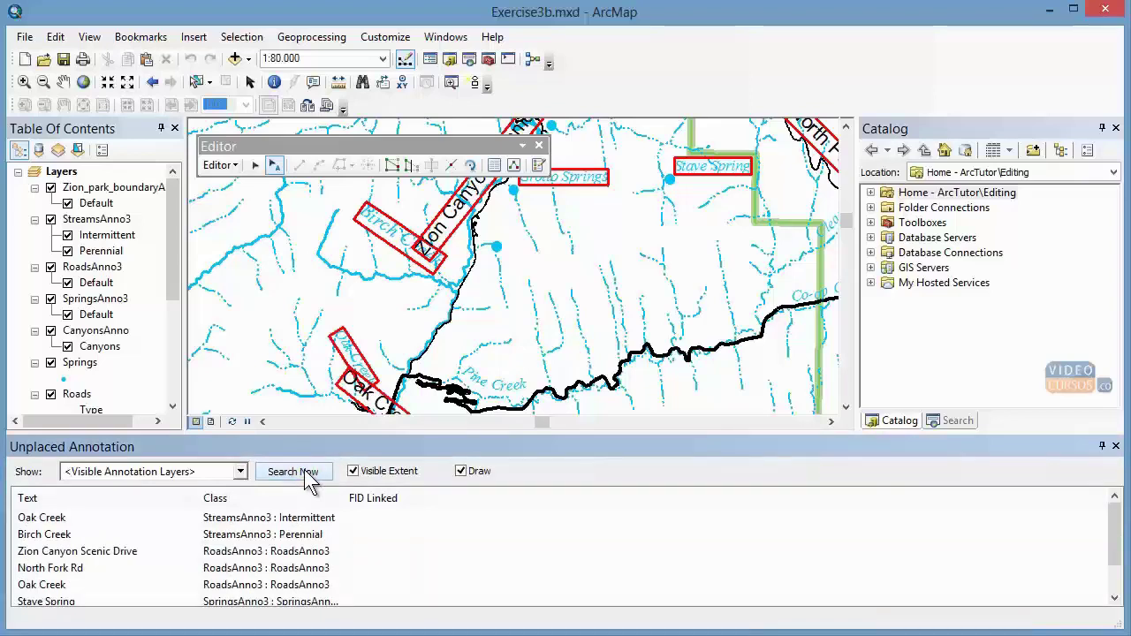
right_click(51, 536)
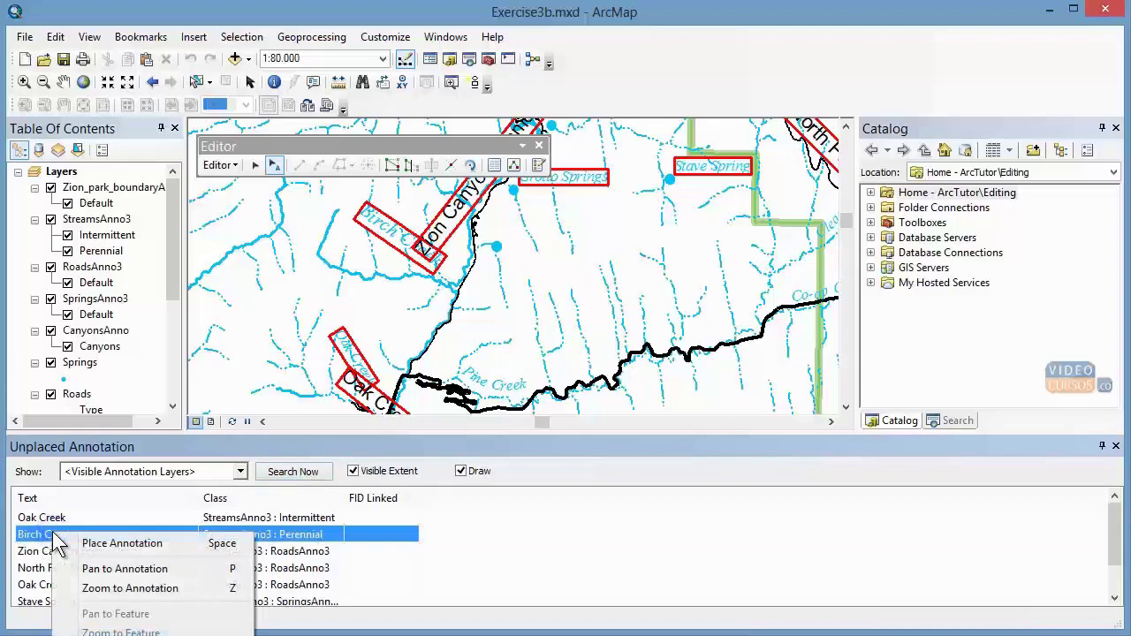
click(96, 544)
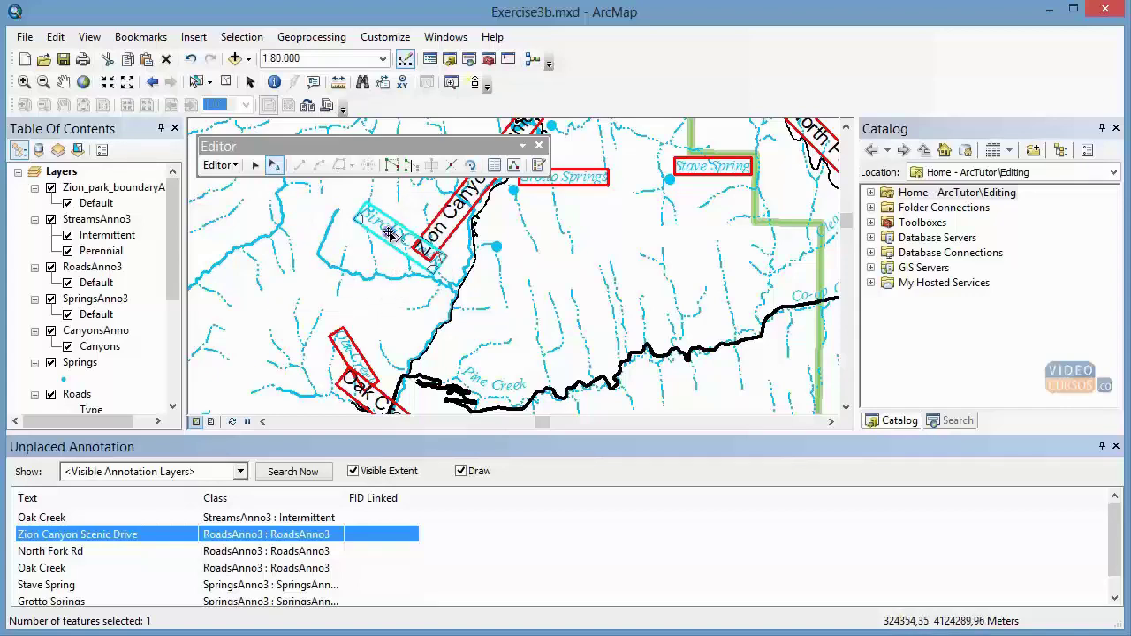
- Configure the Follow Feature options to curved annotation, placed on the side the cursor is on, offset 100 map units from the feature
right_click(390, 233)
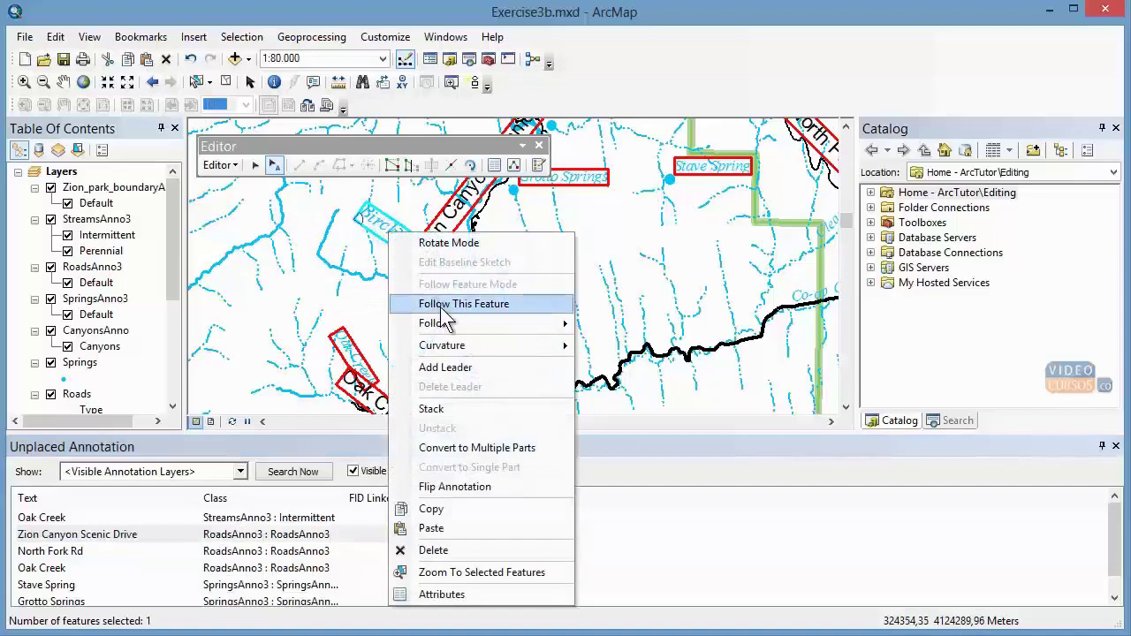
mouse_move(442, 325)
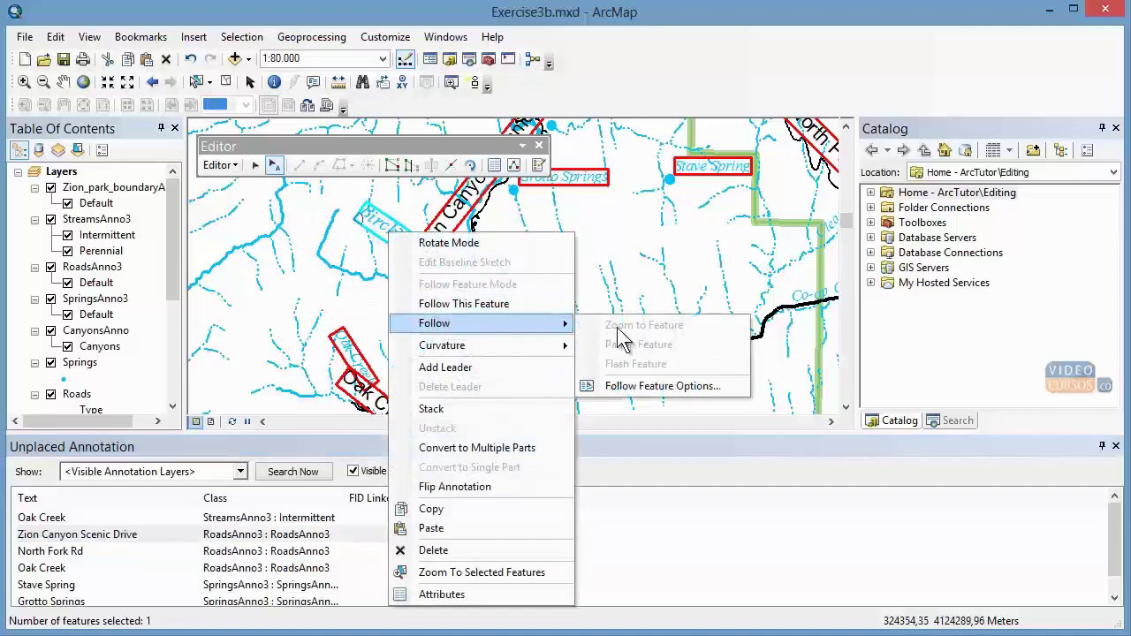
click(672, 388)
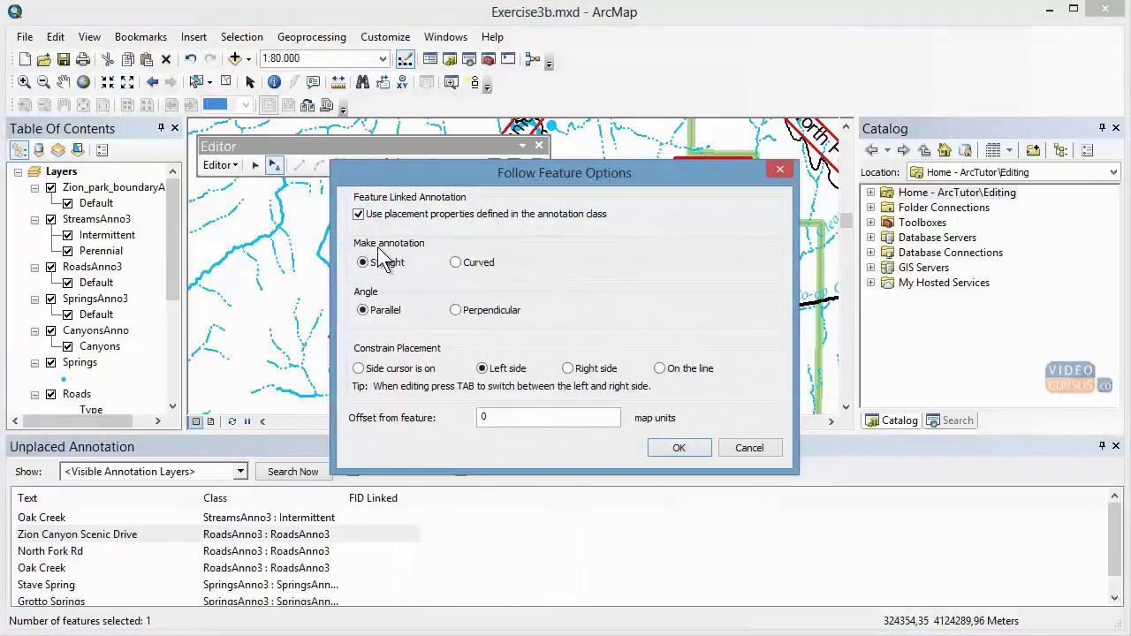
click(454, 263)
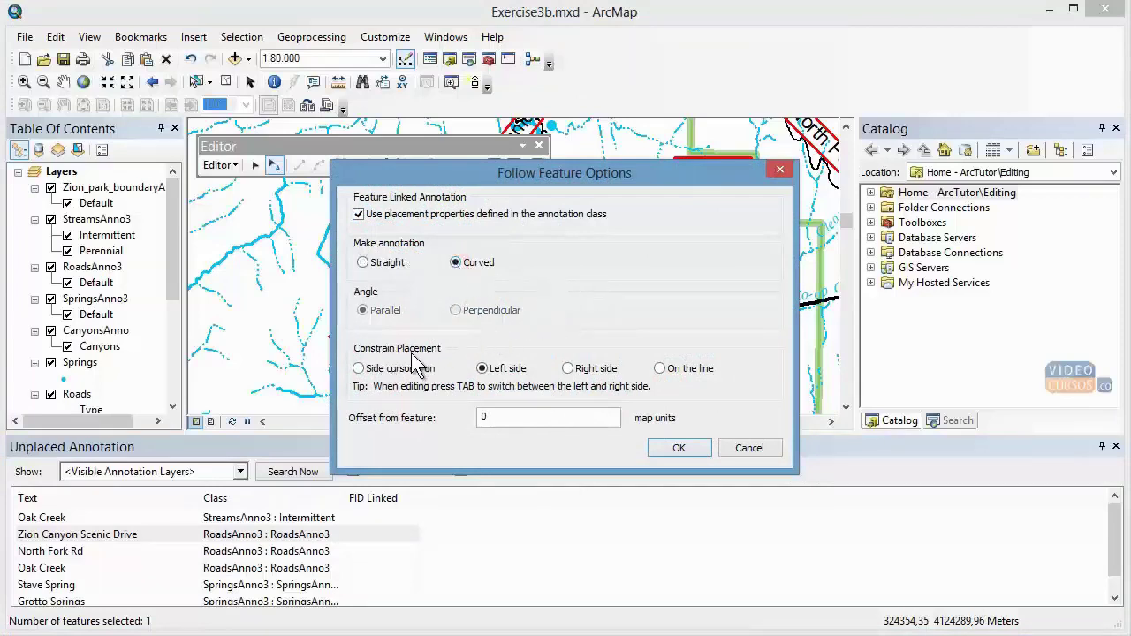
click(359, 369)
double_click(478, 419)
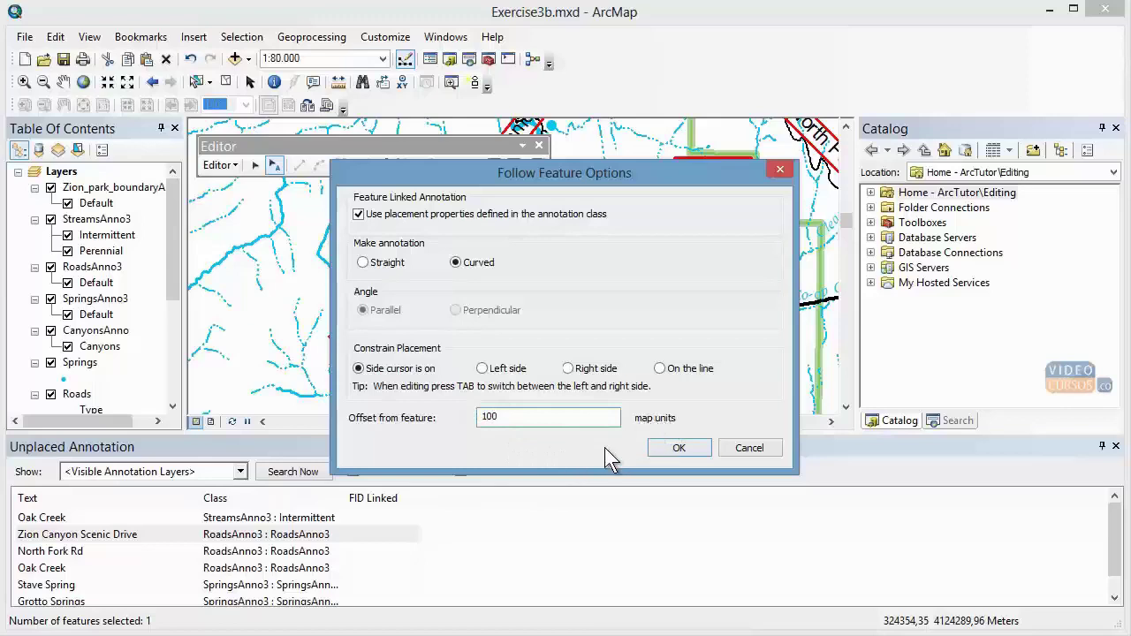
click(659, 446)
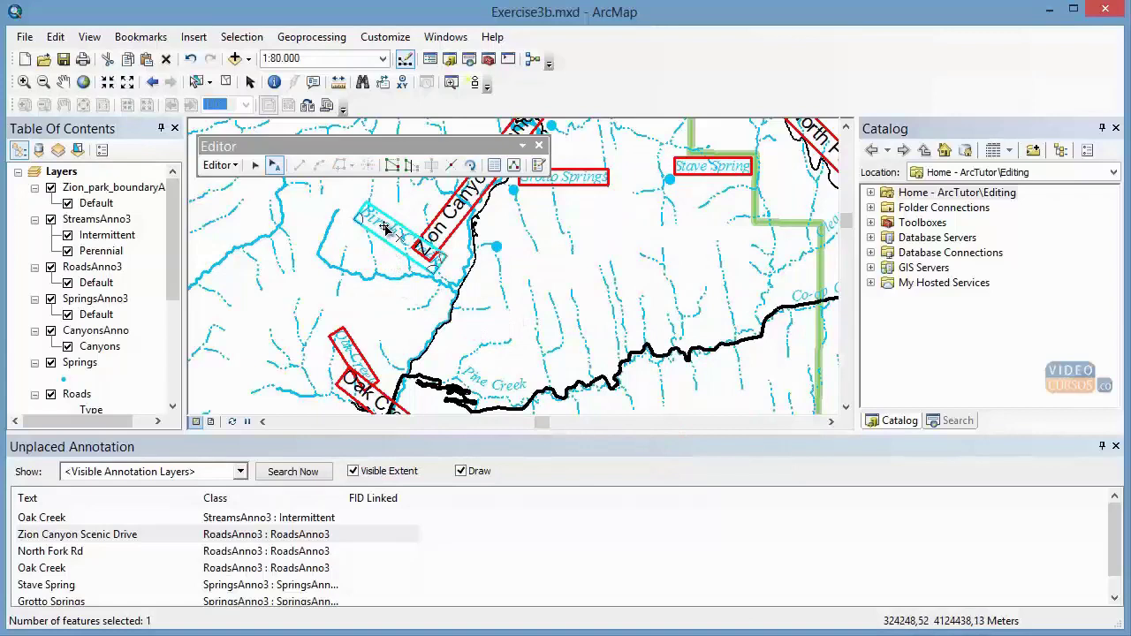
- Make the Birch Creek annotation follow its stream and slide it along to the stream's south side
right_click(391, 282)
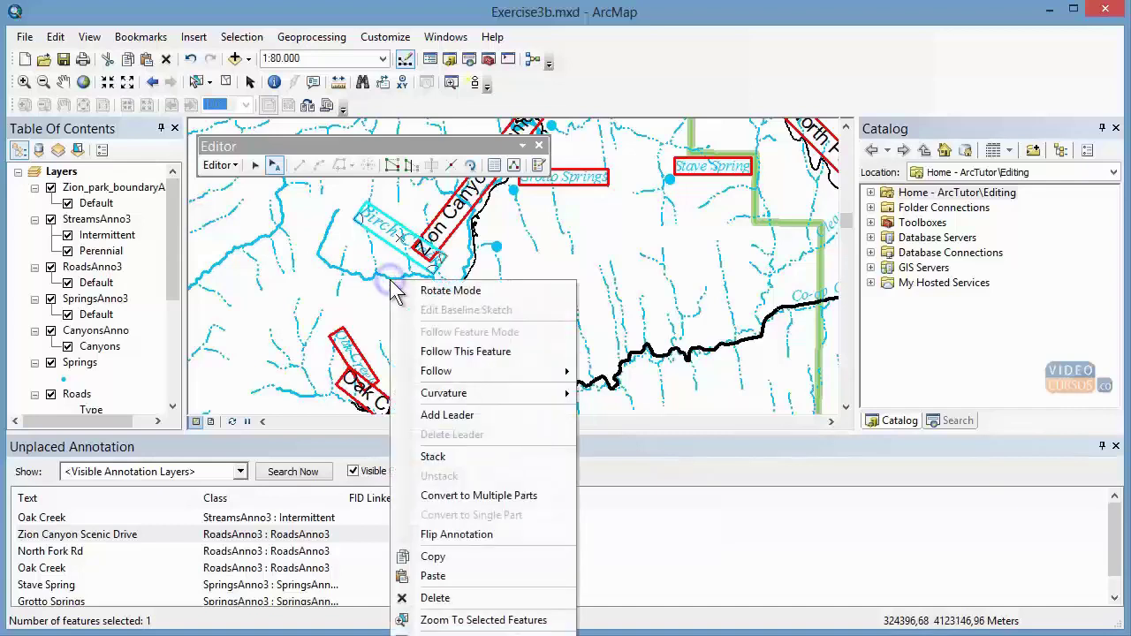
click(438, 351)
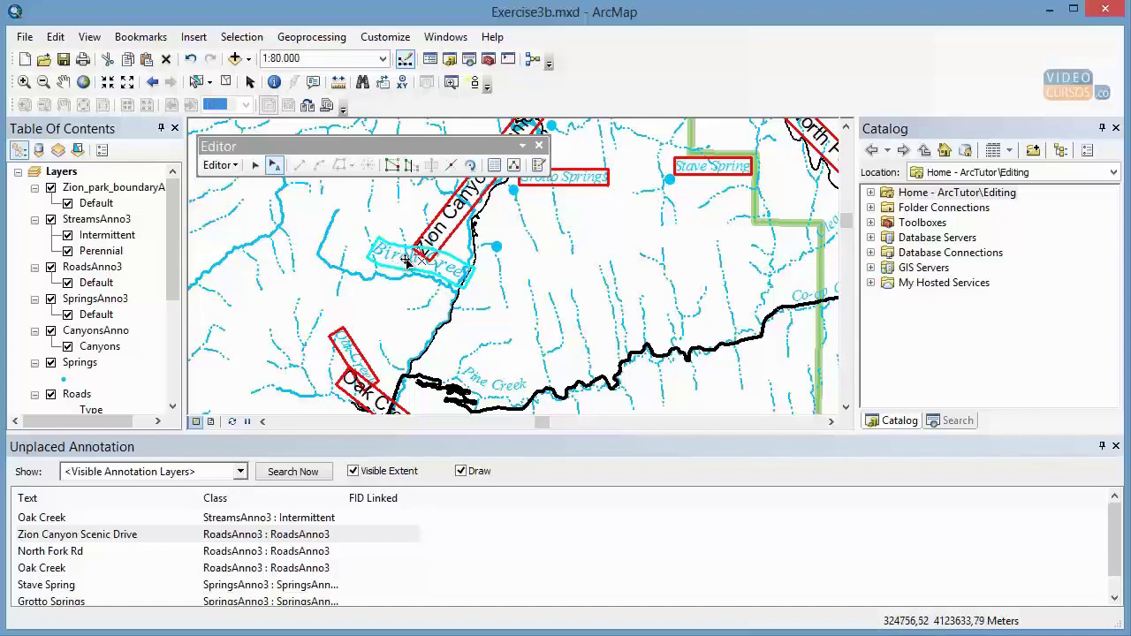
mouse_move(406, 261)
mouse_down()
mouse_move(356, 285)
mouse_move(334, 277)
mouse_move(322, 239)
mouse_move(325, 257)
mouse_move(349, 274)
mouse_move(327, 237)
mouse_move(334, 263)
mouse_move(360, 279)
mouse_up()
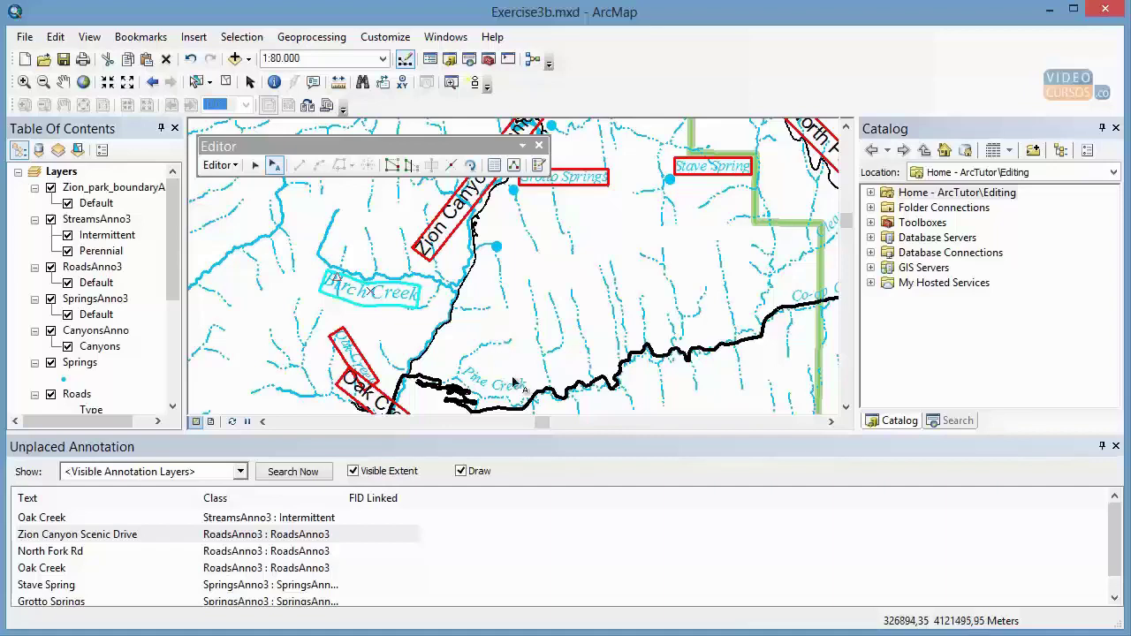
- Pan to the unplaced Grotto Springs annotation and place it on the map
click(1115, 528)
mouse_move(1118, 532)
mouse_down()
mouse_move(1119, 551)
mouse_move(1117, 521)
mouse_up()
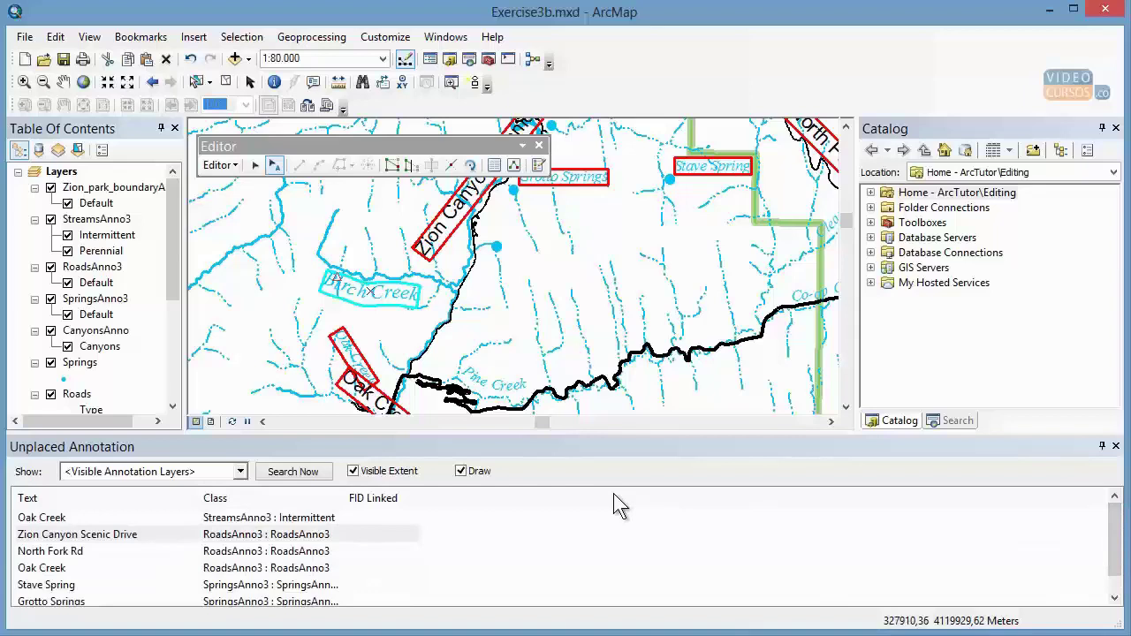
click(86, 602)
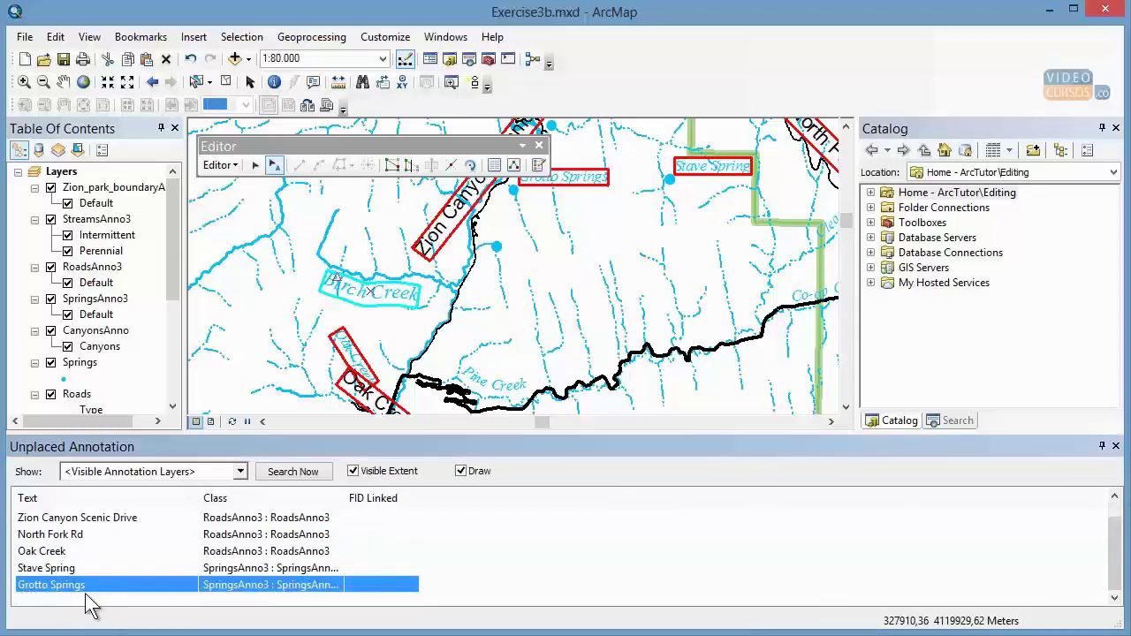
right_click(112, 597)
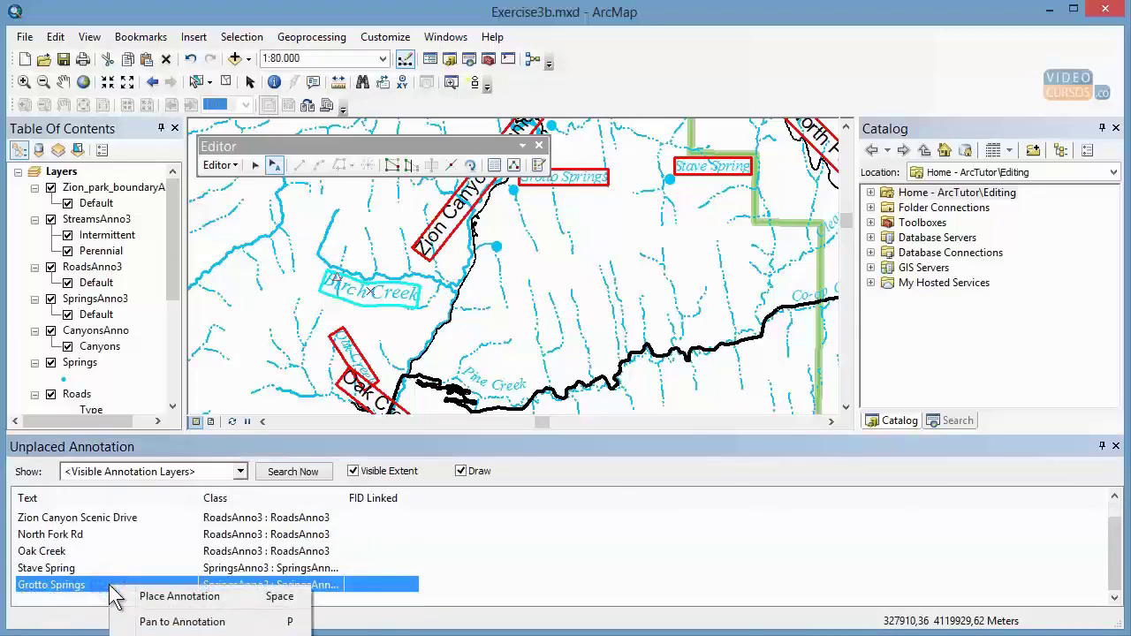
click(204, 622)
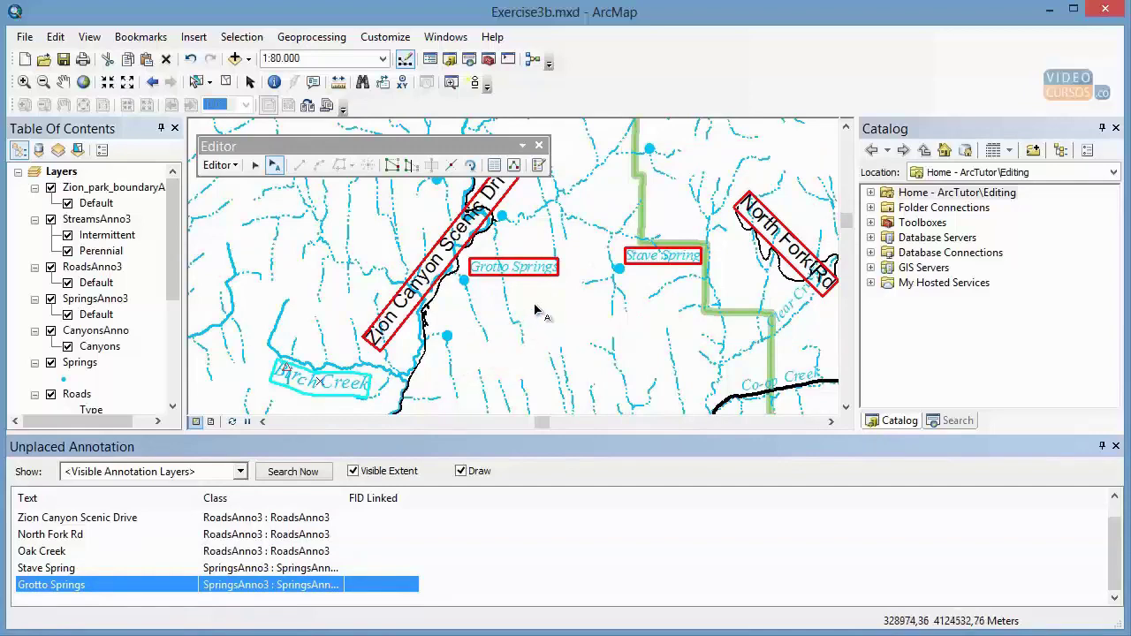
key(space)
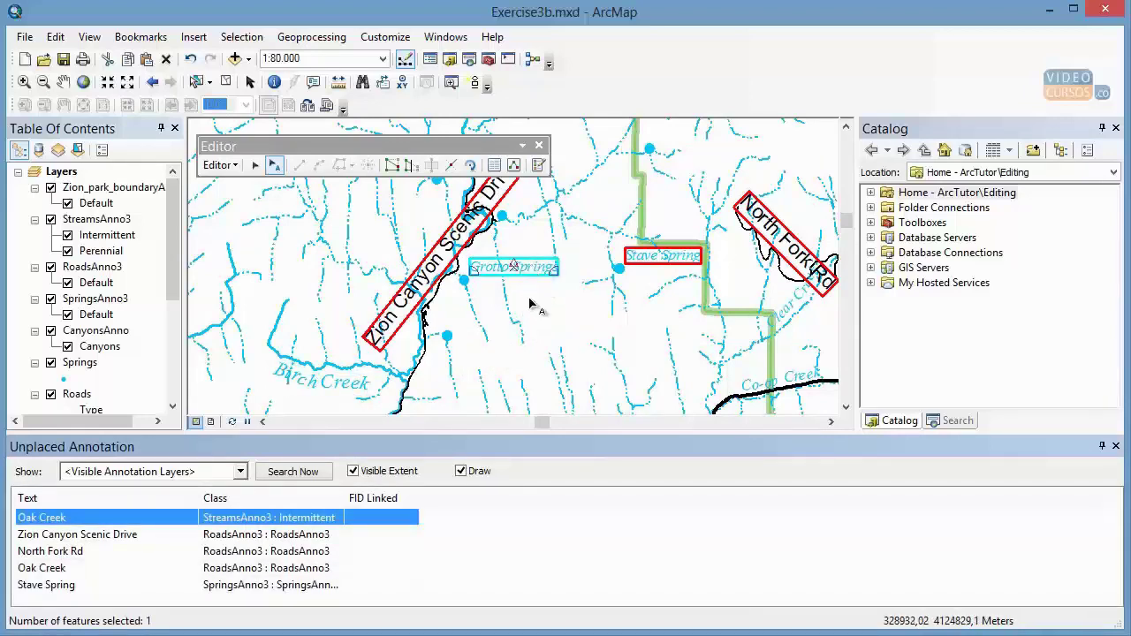
- Stack the Grotto Springs annotation and move it between the two spring points just east of Zion Canyon Scenic Drive
click(846, 407)
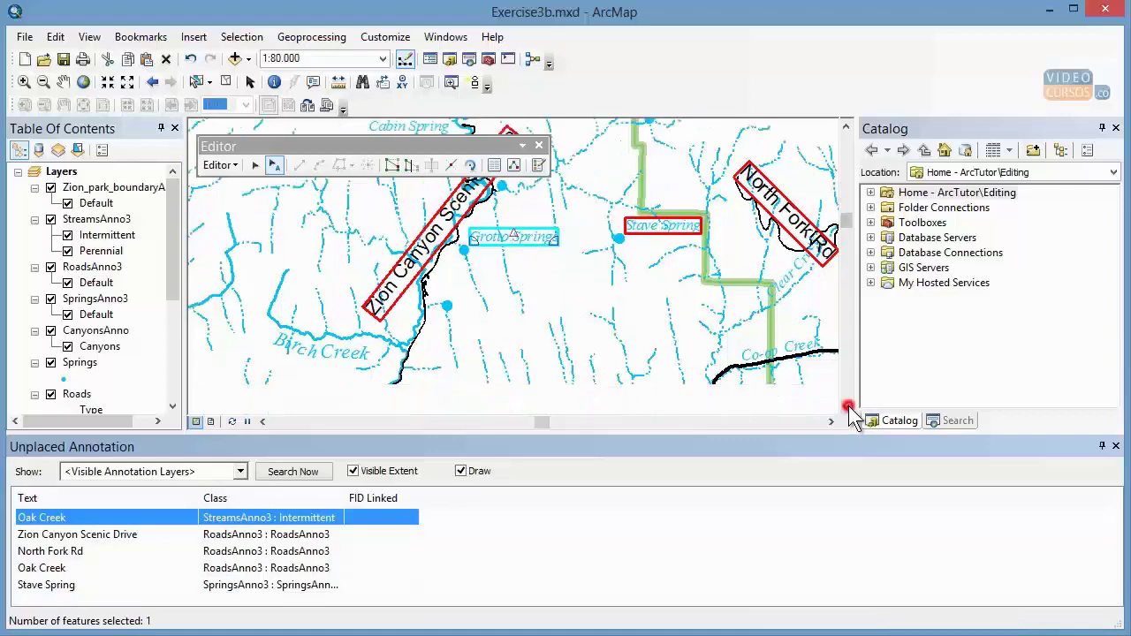
click(846, 407)
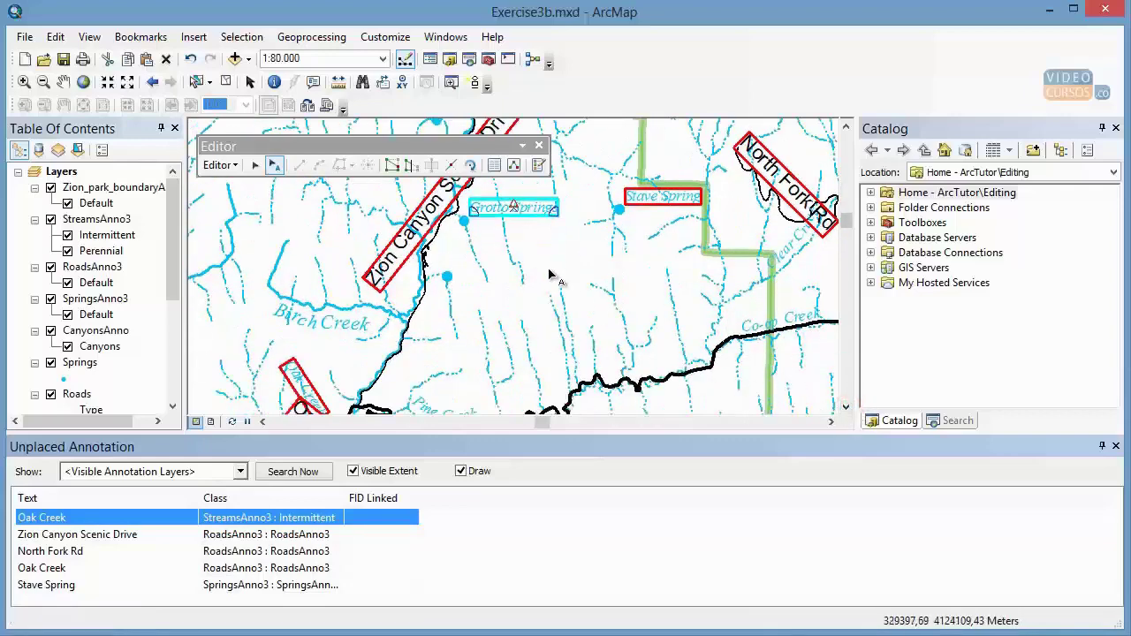
right_click(533, 214)
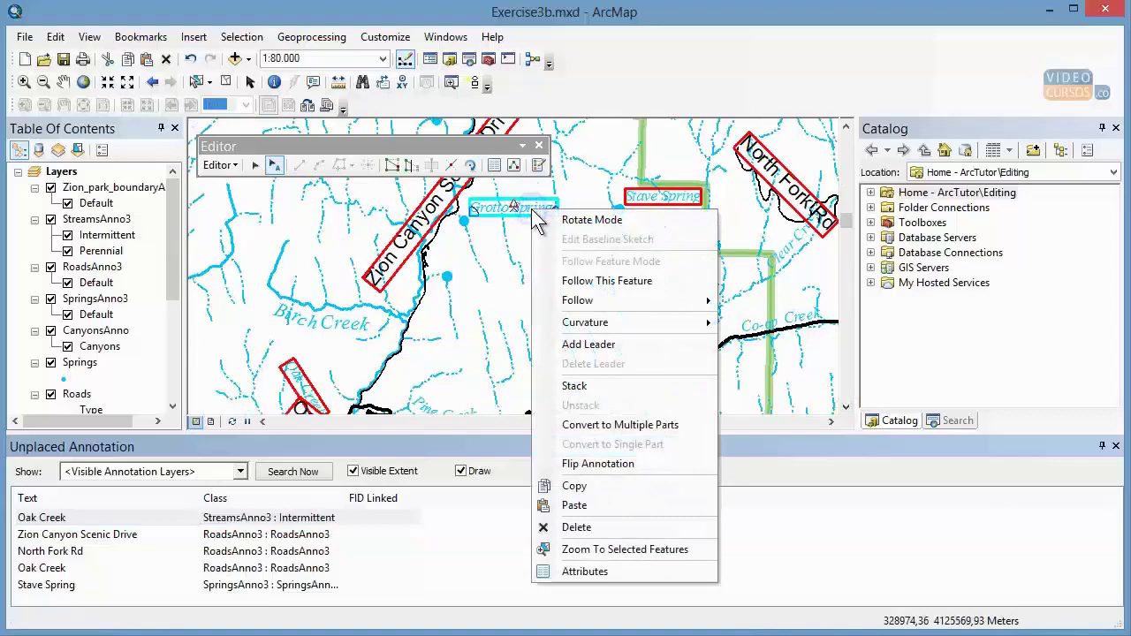
click(607, 386)
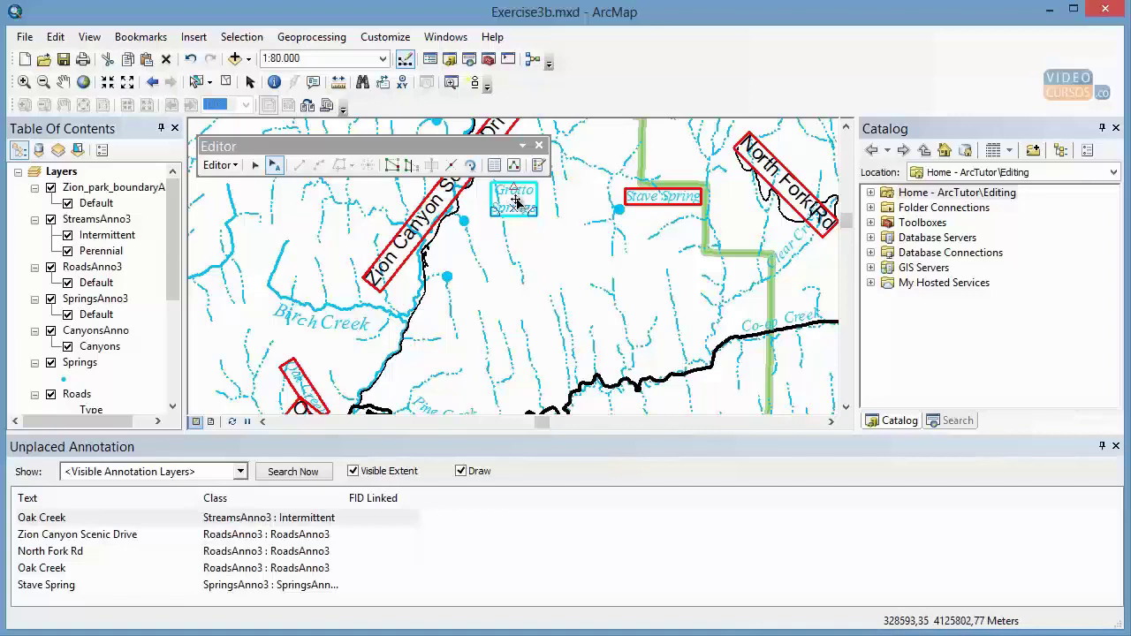
mouse_move(517, 203)
mouse_down()
mouse_move(510, 238)
mouse_move(466, 256)
mouse_up()
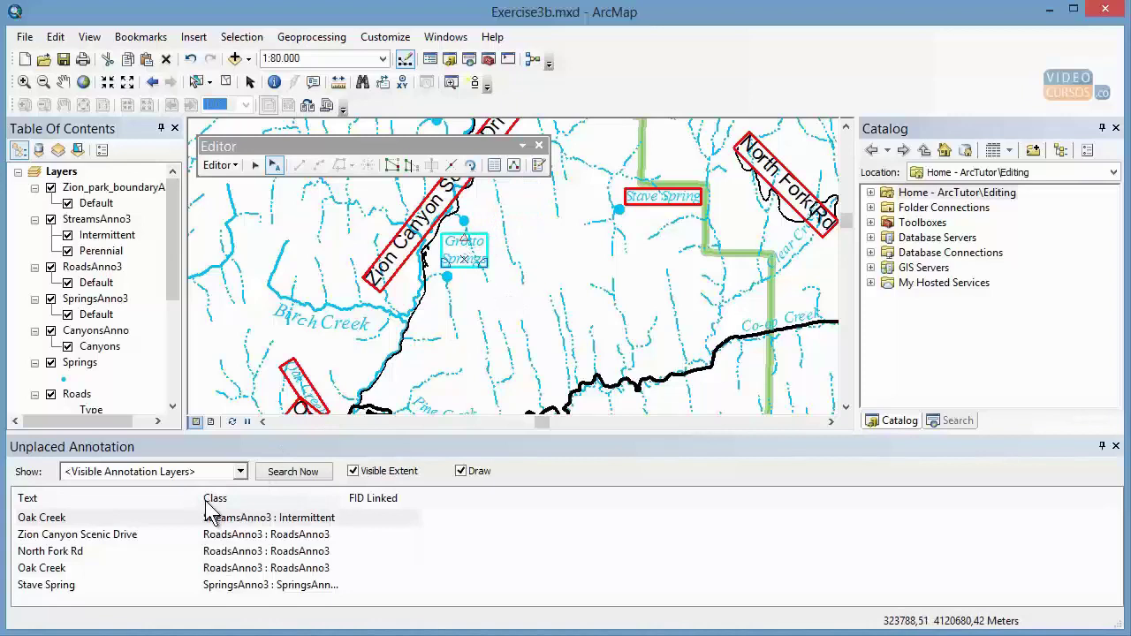
- Pan to the unplaced Zion Canyon Scenic Drive annotation and place it on the map
click(97, 537)
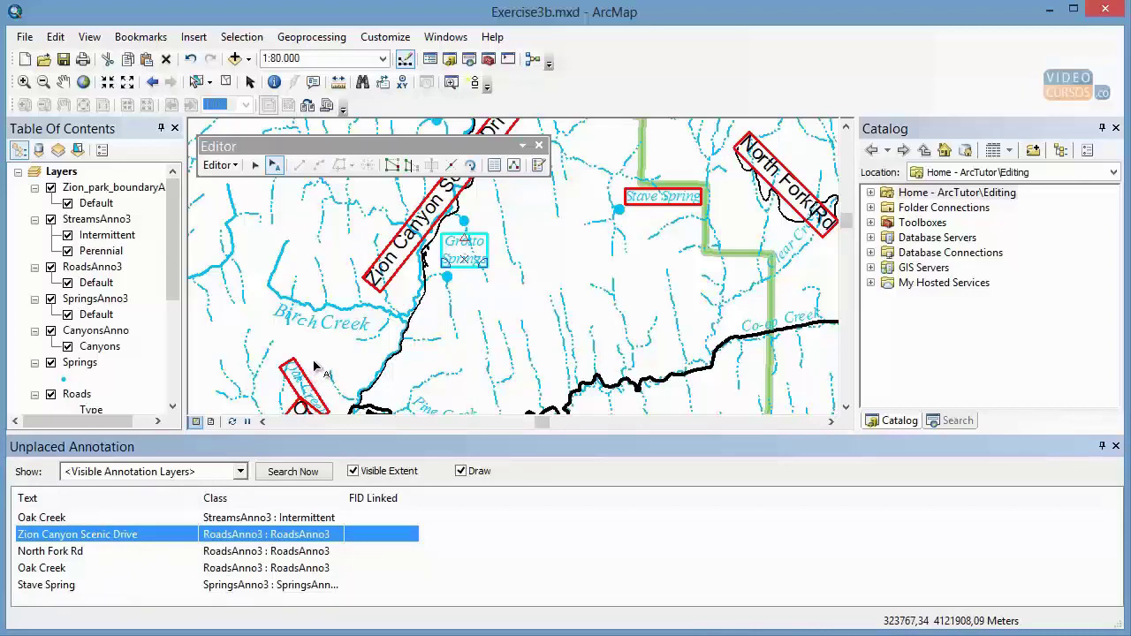
key(p)
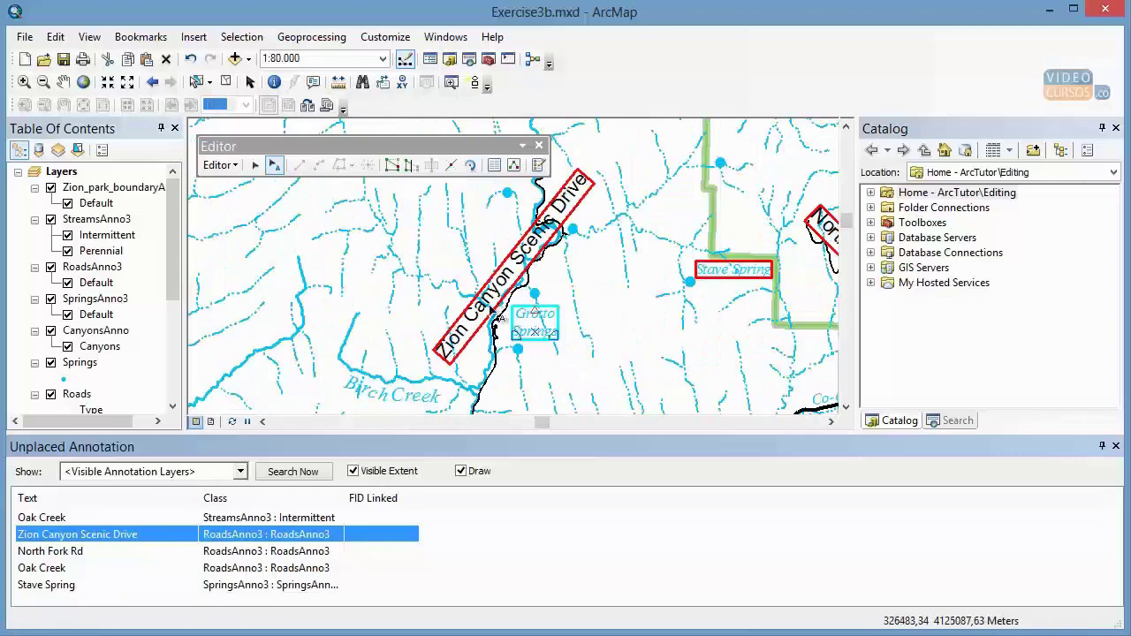
right_click(163, 534)
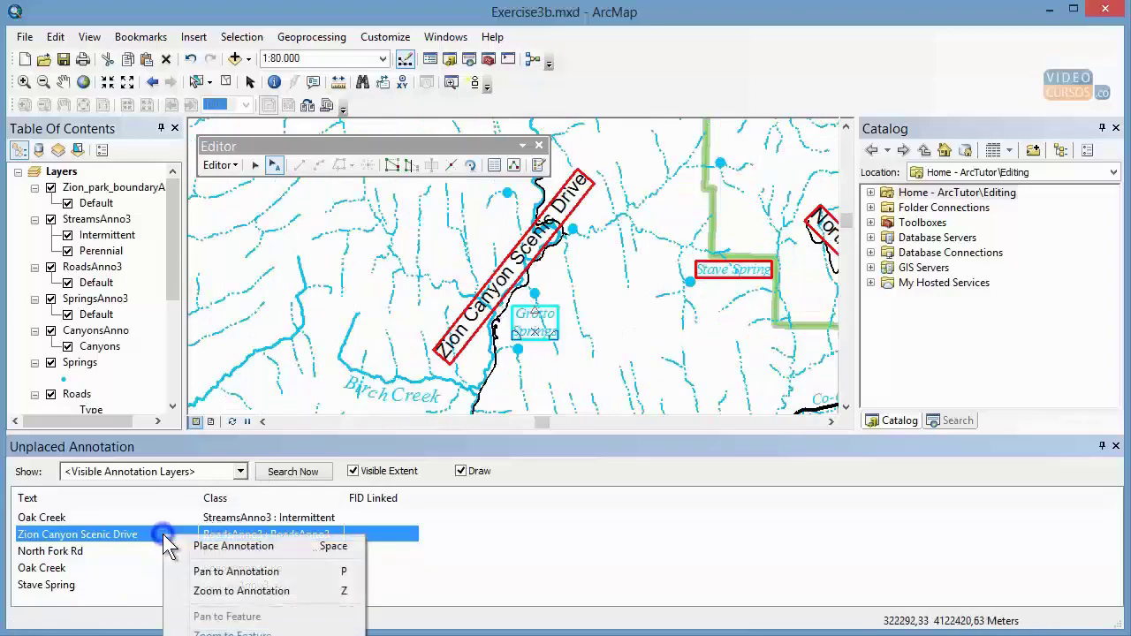
click(199, 545)
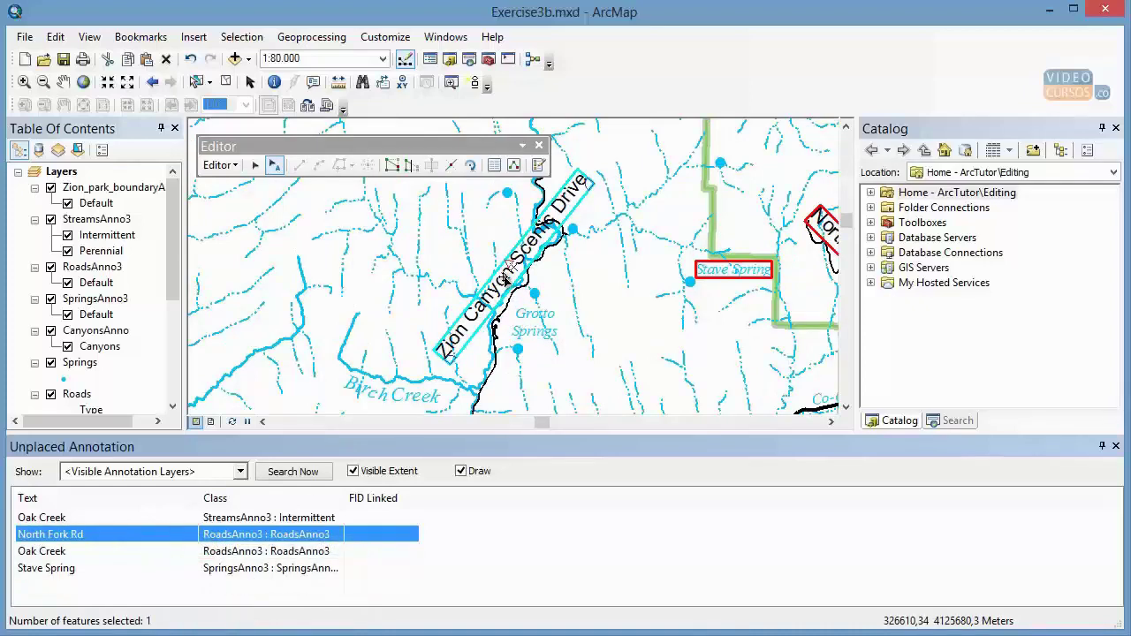
- Stack the Zion Canyon Scenic Drive annotation and move it to the east side of the road, south of Grotto Springs
right_click(507, 274)
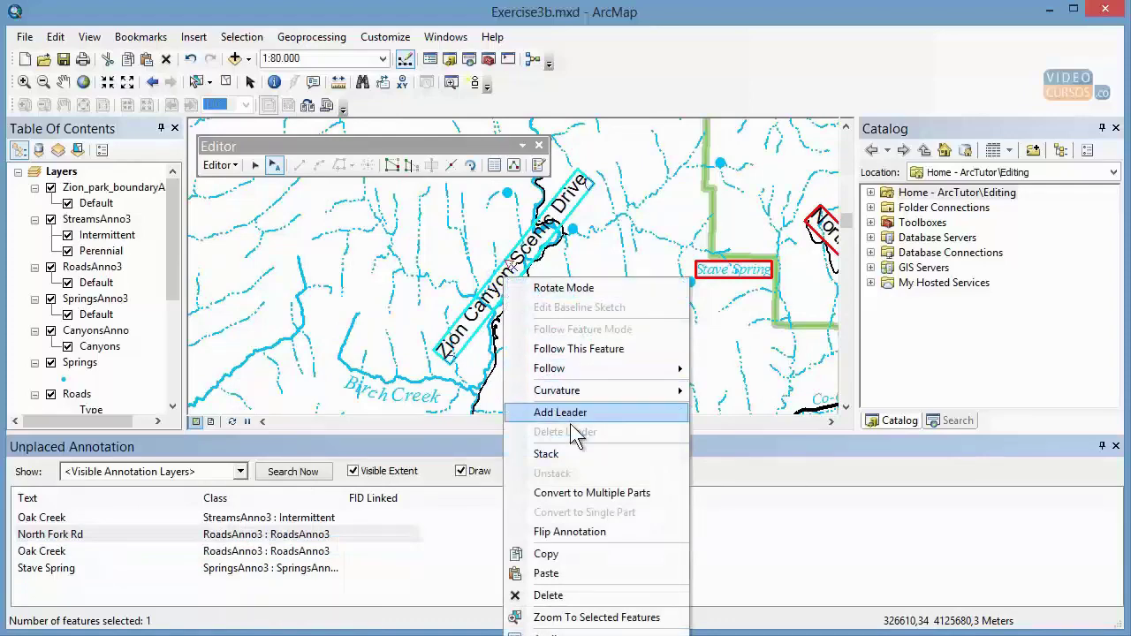
click(570, 454)
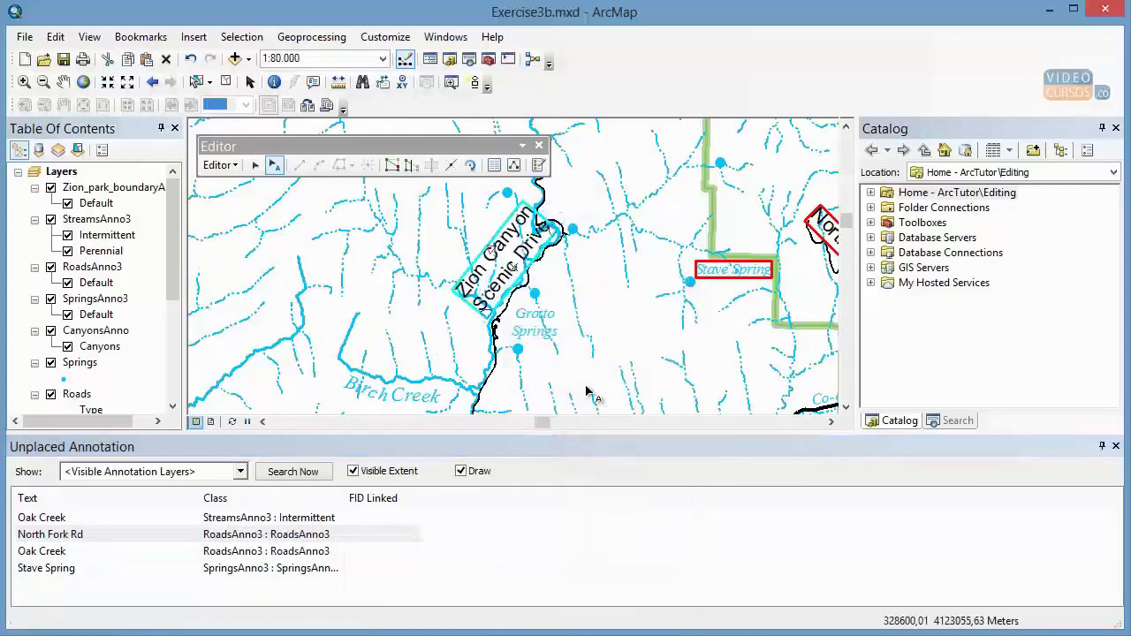
scroll(587, 392, up, 1)
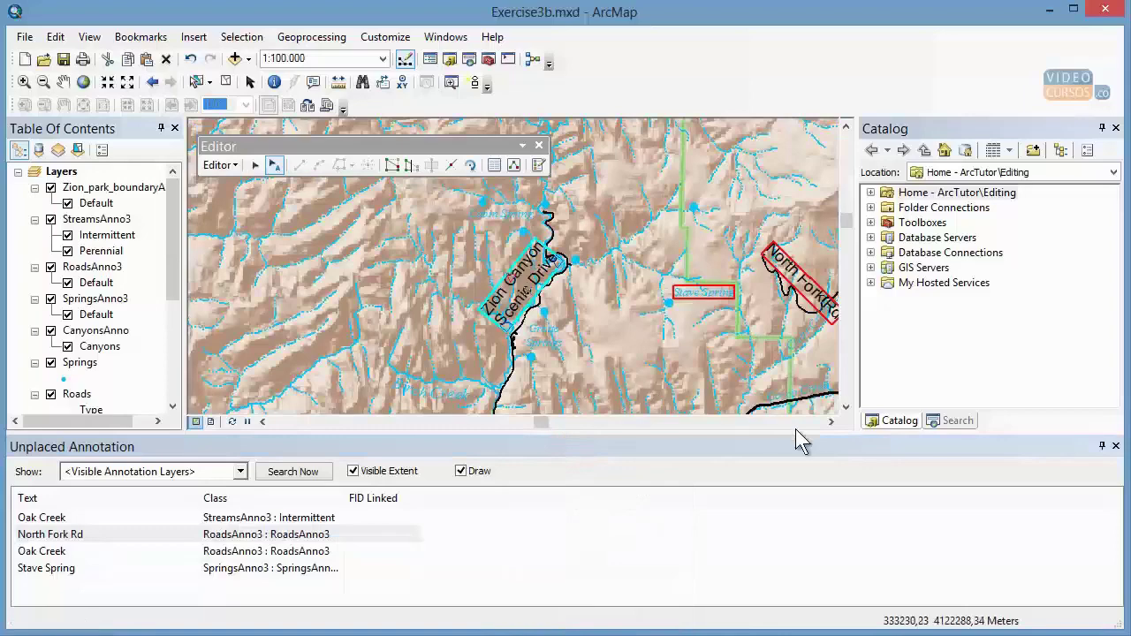
click(845, 407)
click(845, 408)
click(845, 407)
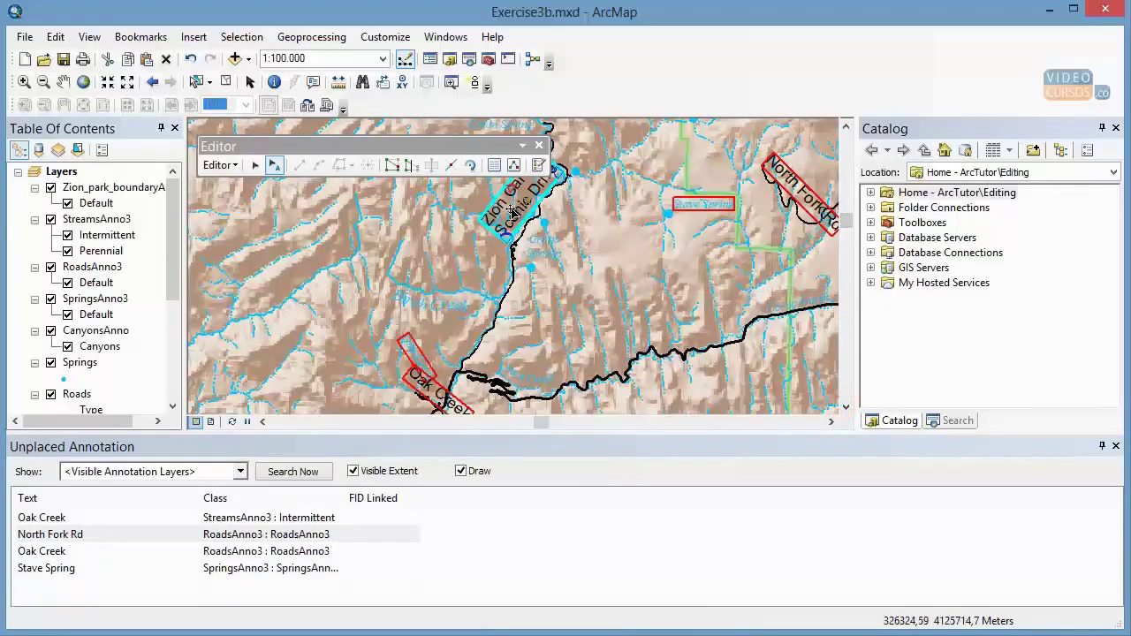
drag(498, 214, 504, 343)
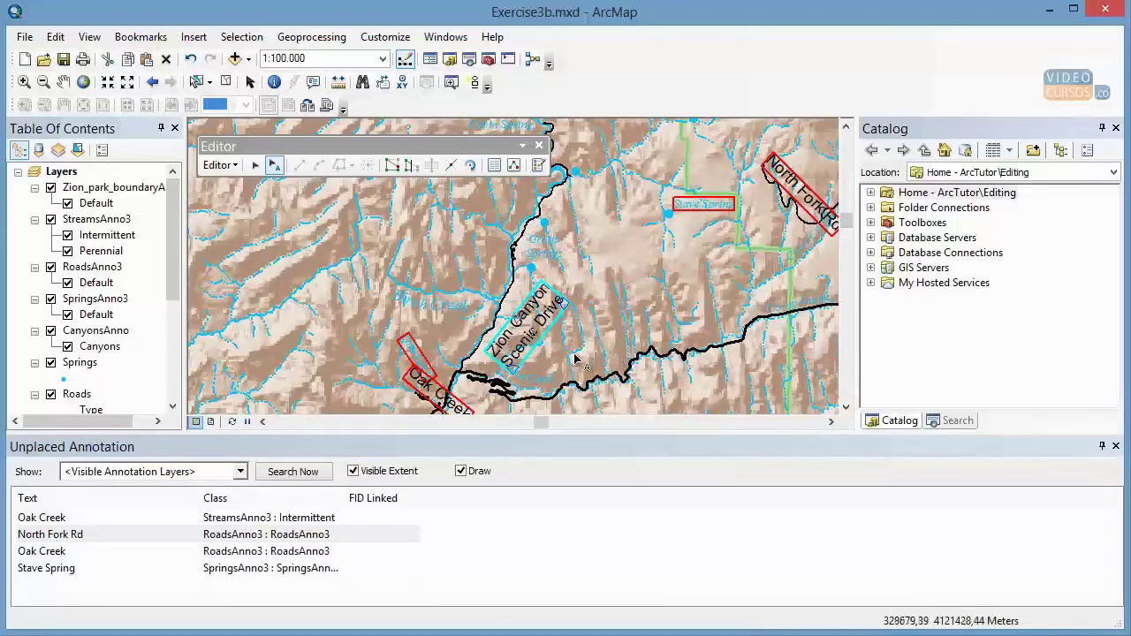
- Rotate the stacked Zion Canyon Scenic Drive annotation so it runs parallel to the adjacent road
scroll(575, 358, down, 1)
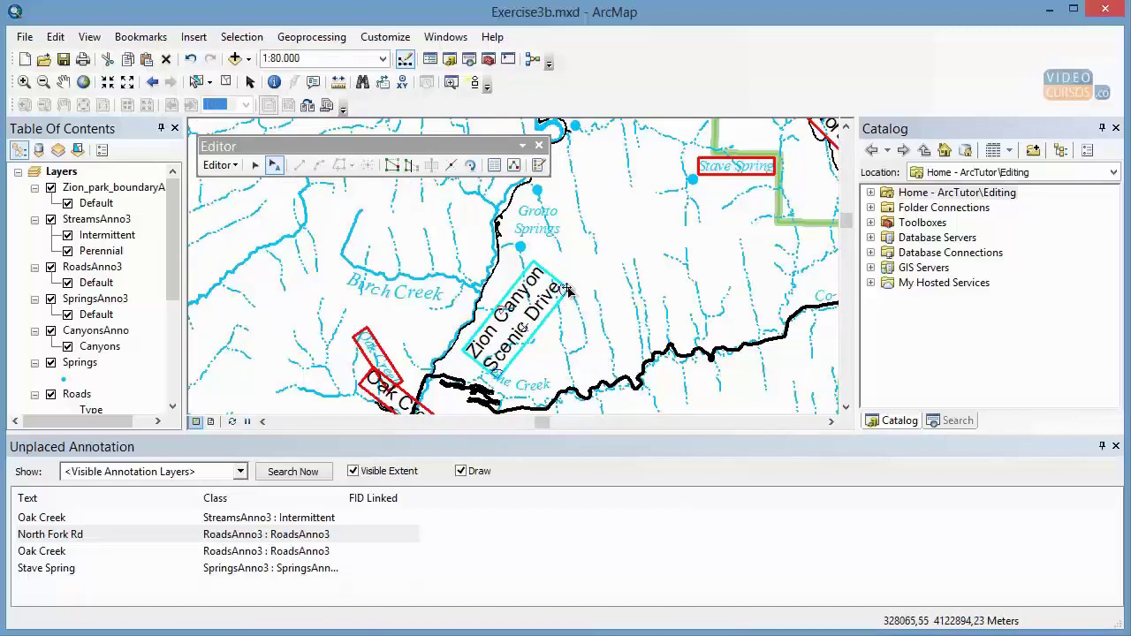
click(567, 292)
drag(561, 289, 543, 280)
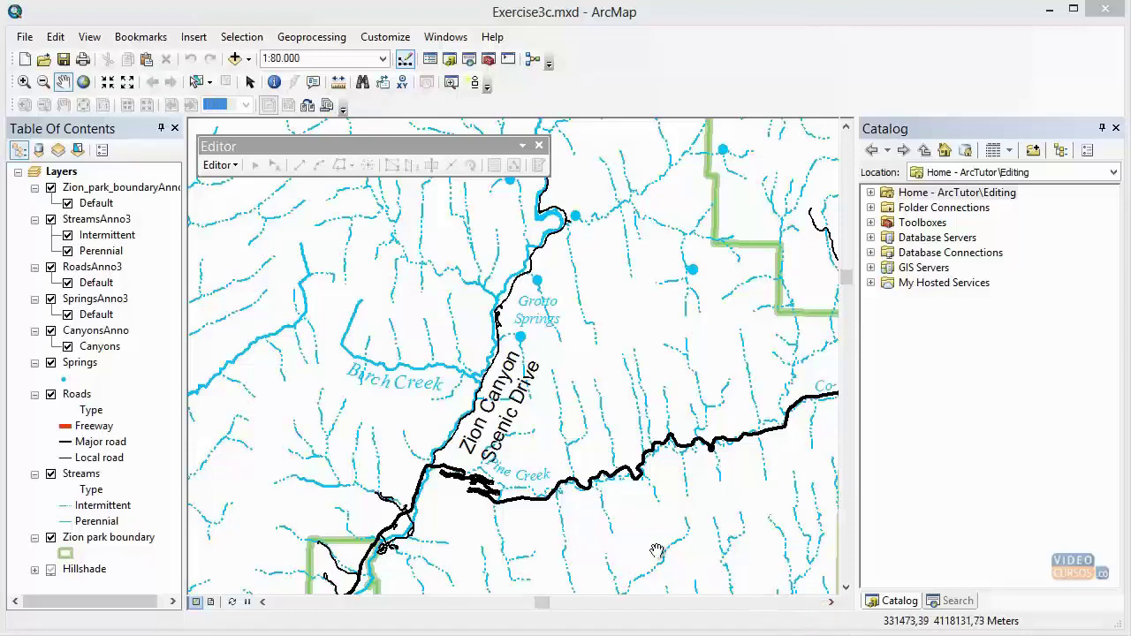
- Start an edit session in Exercise3c and choose the Canyons annotation template for creating features
click(253, 150)
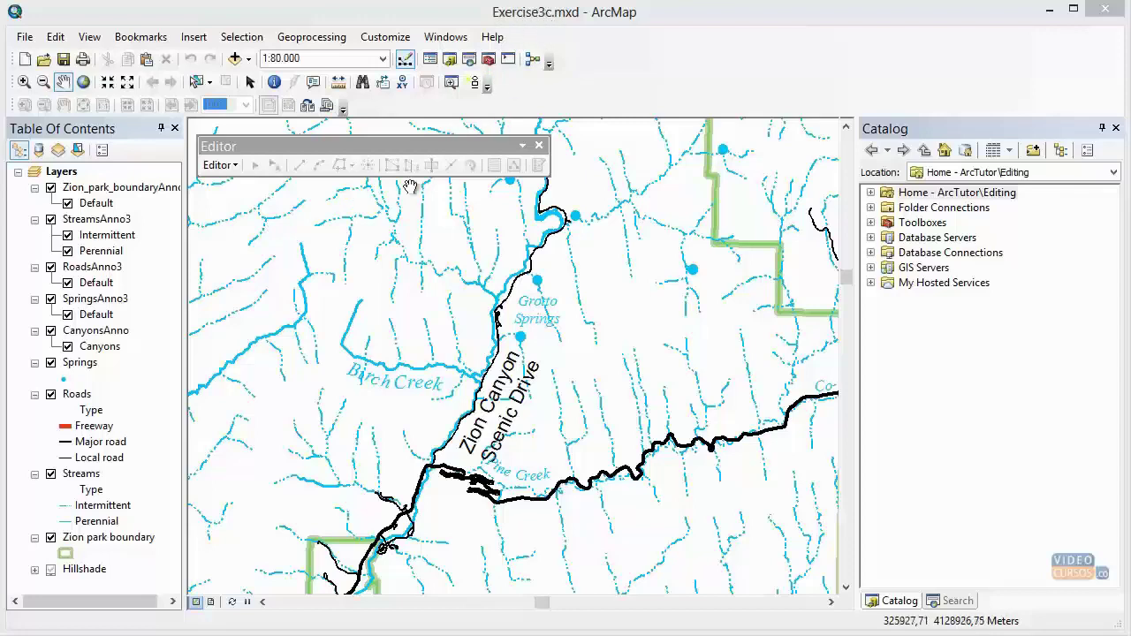
click(220, 166)
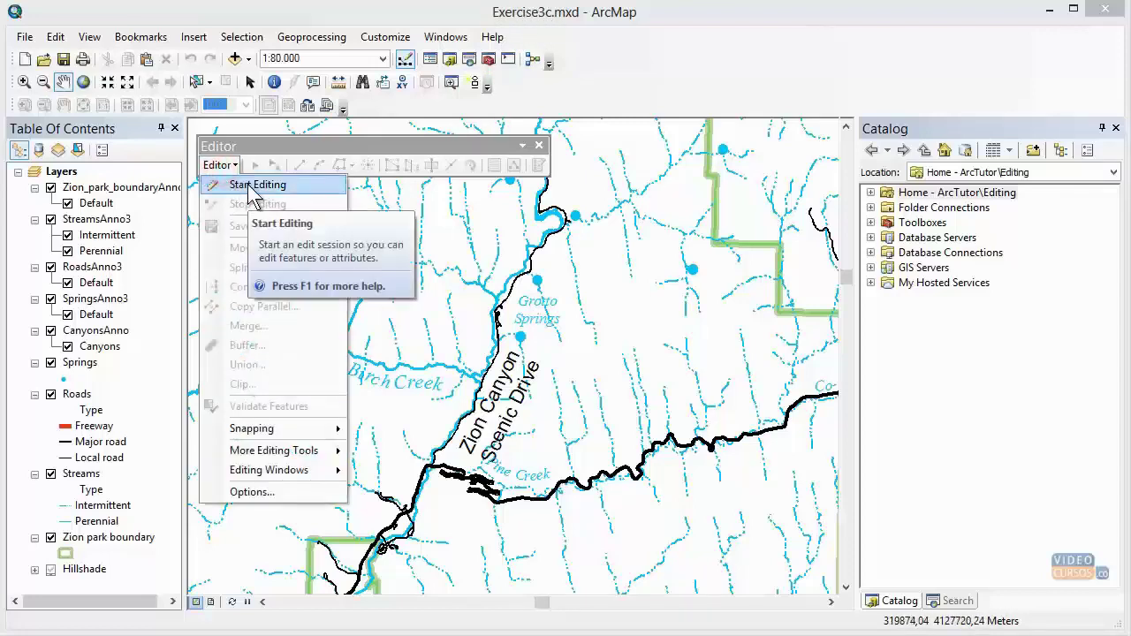
click(254, 188)
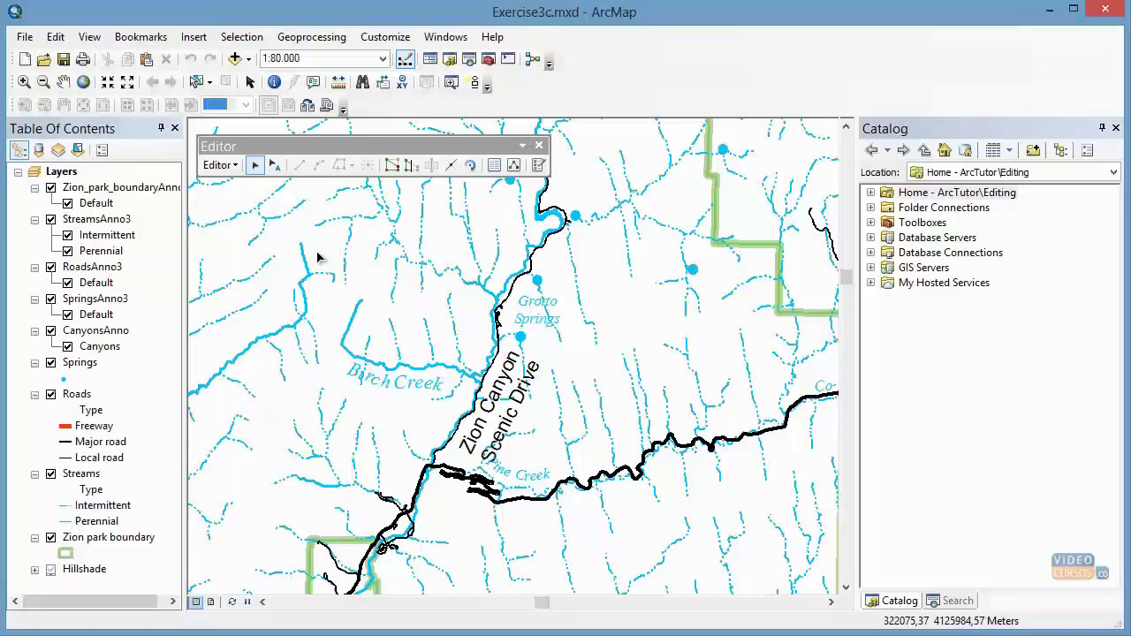
click(539, 166)
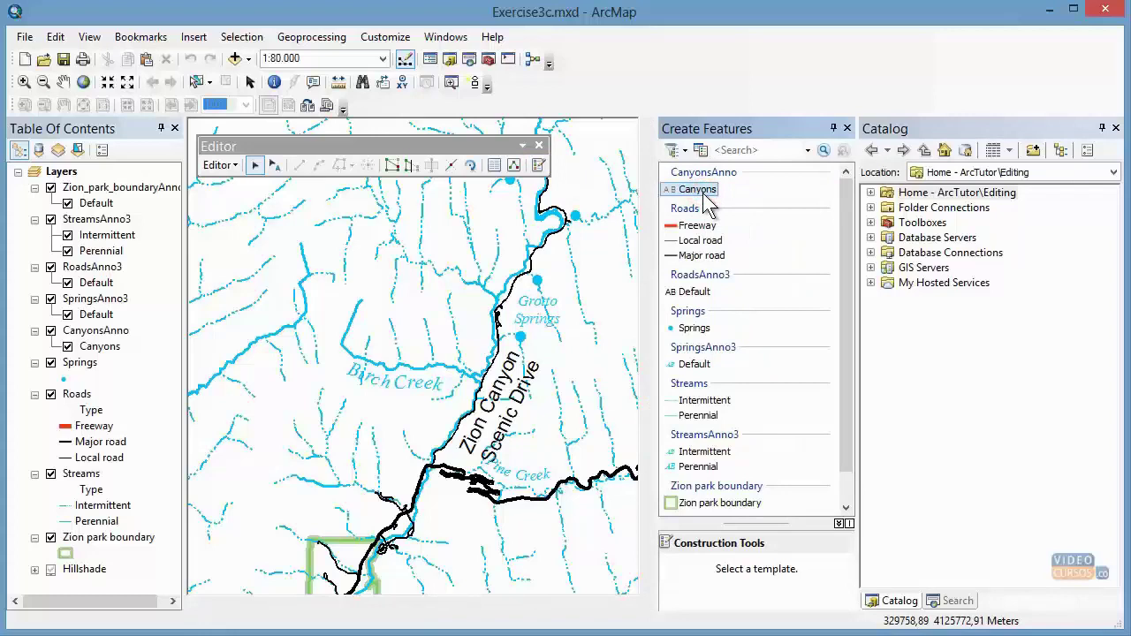
click(704, 193)
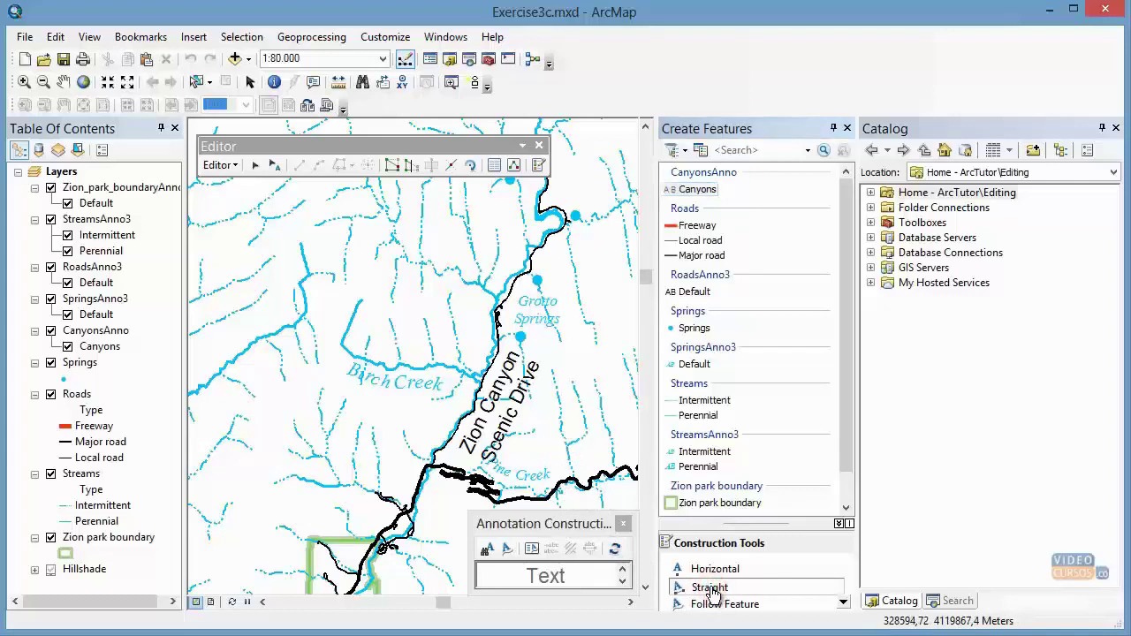
- Create straight canyon annotation reading "Cañón de Zion" parallel to the canyon, just west of the road near Grotto Springs
drag(724, 529, 702, 502)
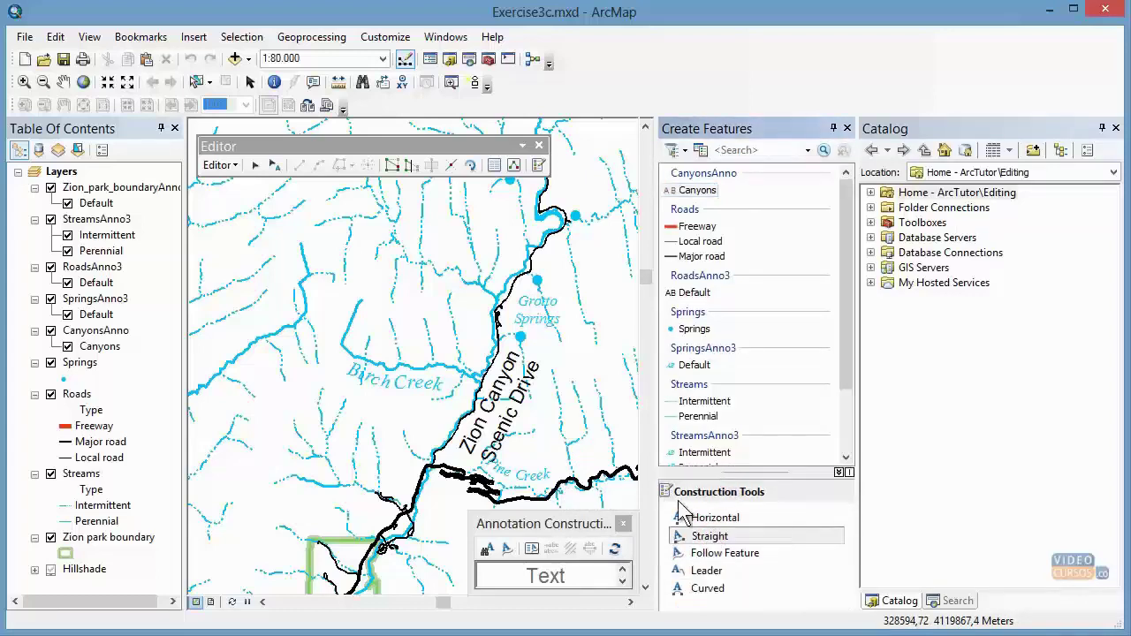
double_click(575, 575)
text(Cañón de Zion)
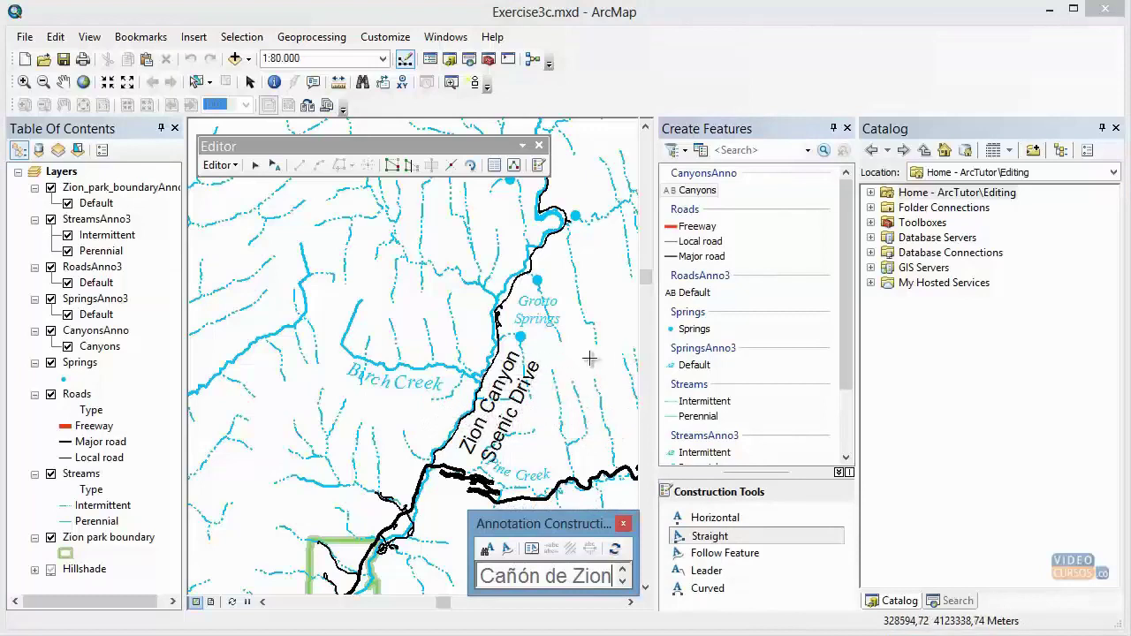
drag(590, 358, 517, 374)
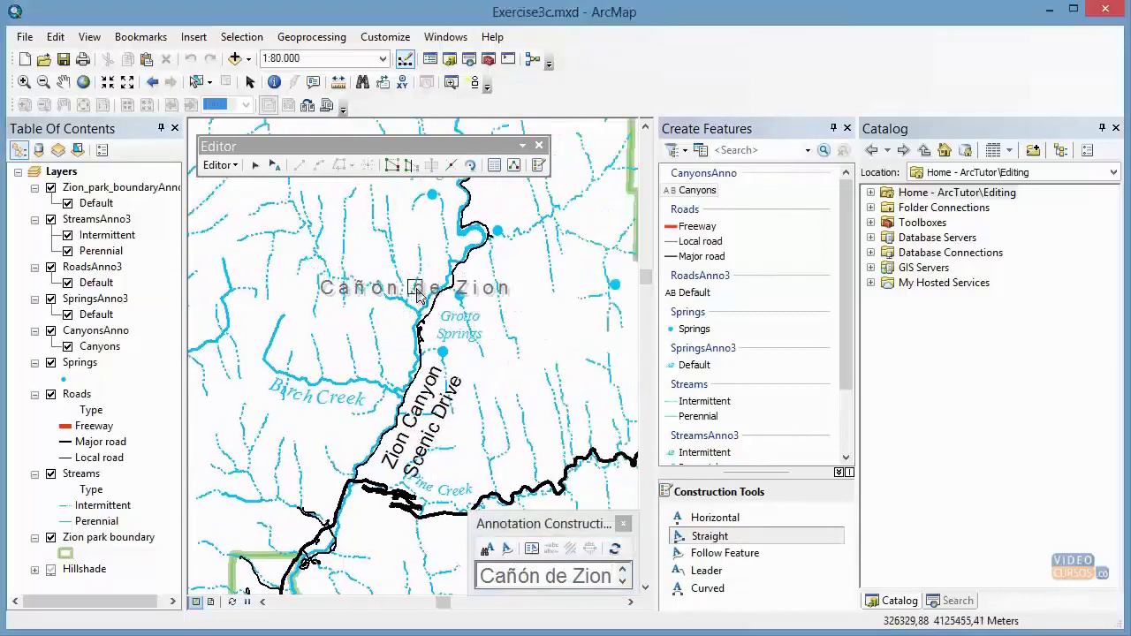
click(414, 289)
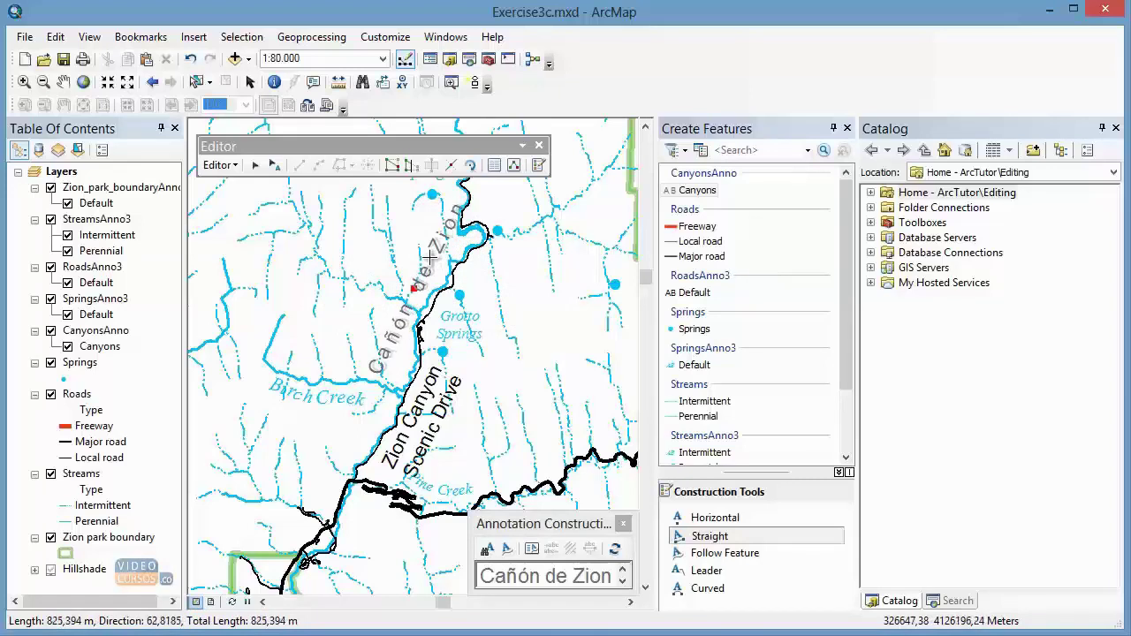
click(429, 257)
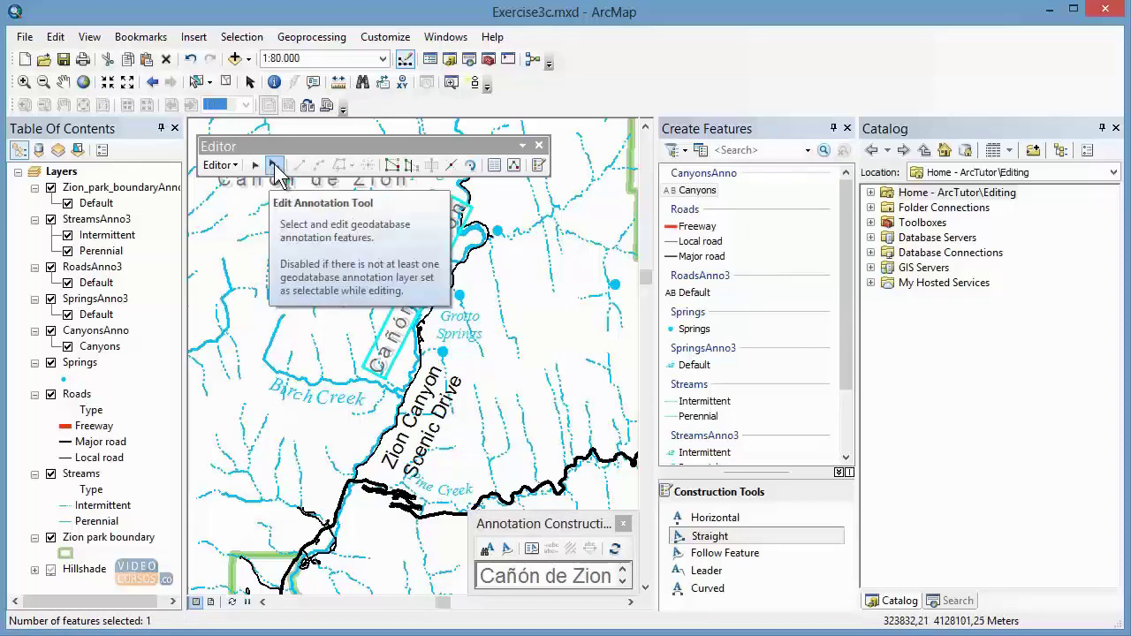
- Shrink the Cañón de Zion annotation with the Edit Annotation tool so it fits beside the canyon
click(275, 167)
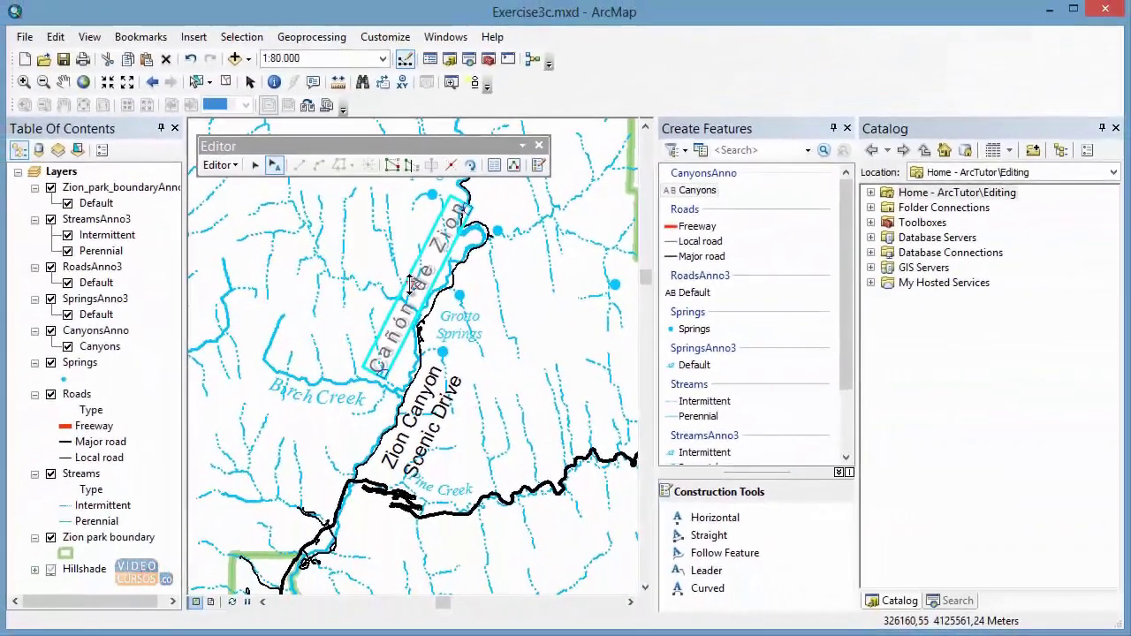
click(410, 283)
mouse_move(409, 283)
mouse_down()
mouse_move(401, 275)
mouse_move(413, 283)
mouse_move(407, 325)
mouse_up()
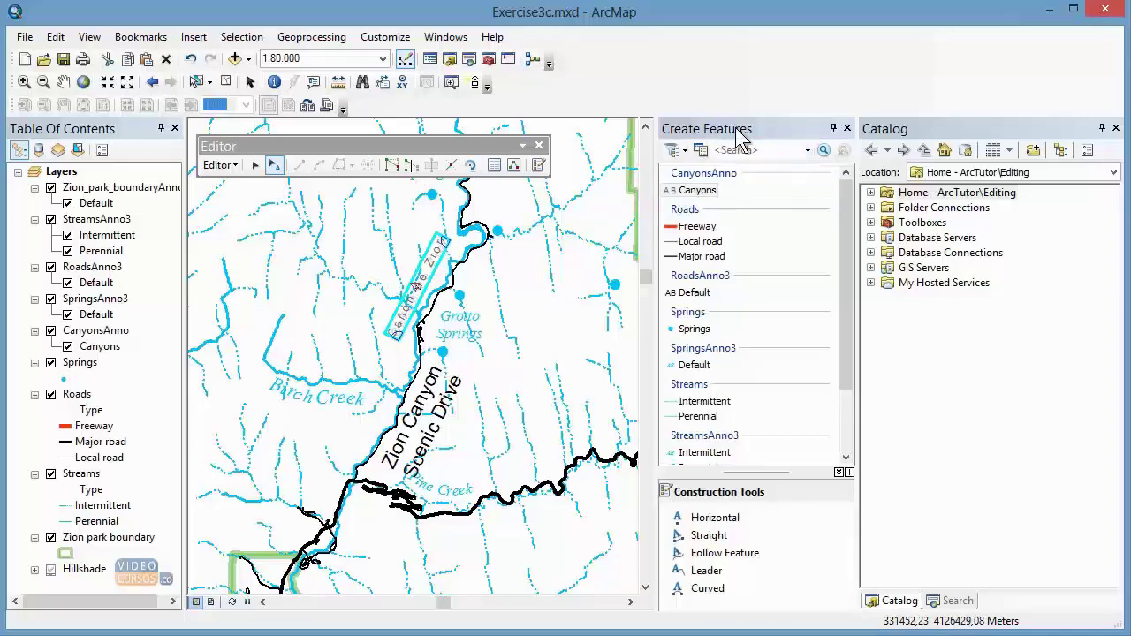
- Set up RoadsAnno3 Default annotation with Follow Feature, keeping it curved, on the cursor's side and offset 100 map units from the feature
click(695, 295)
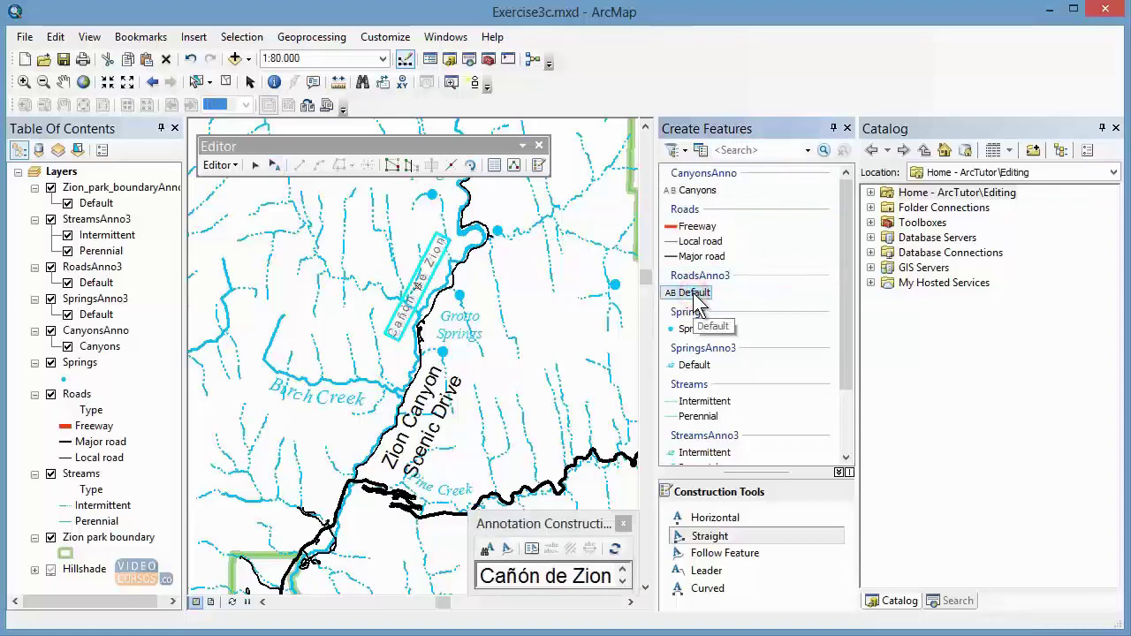
click(723, 555)
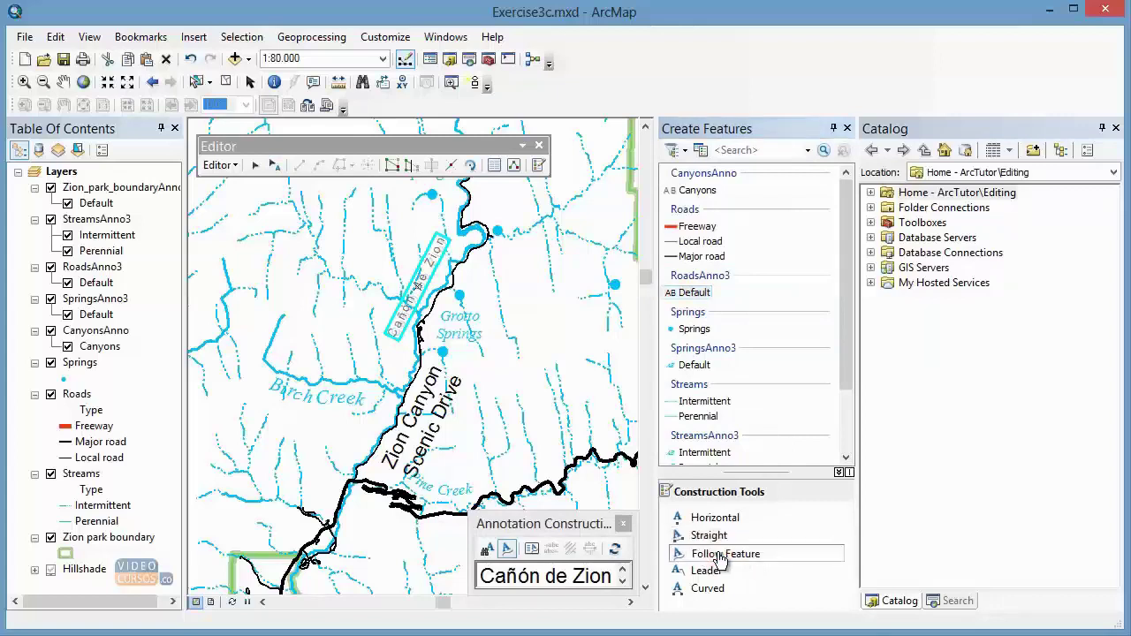
click(604, 465)
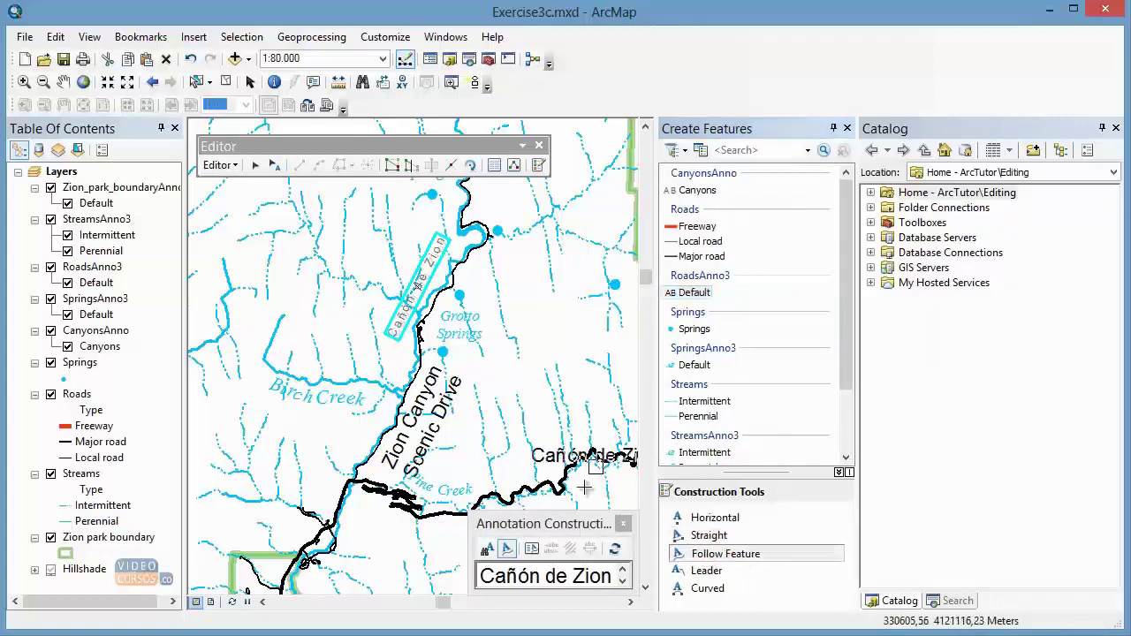
click(532, 550)
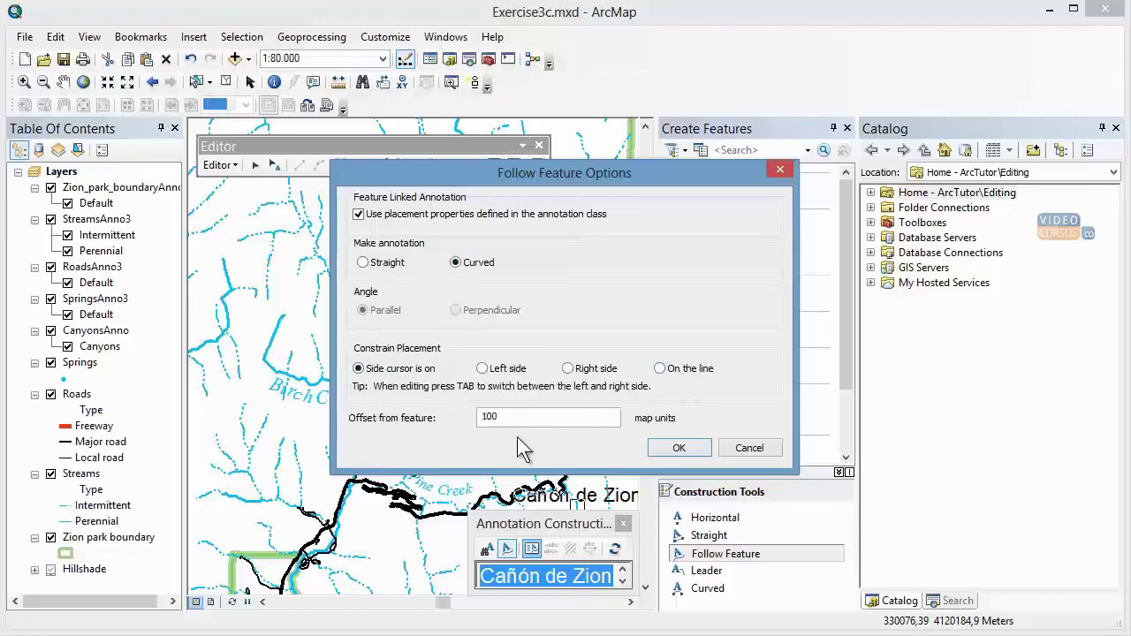
click(678, 448)
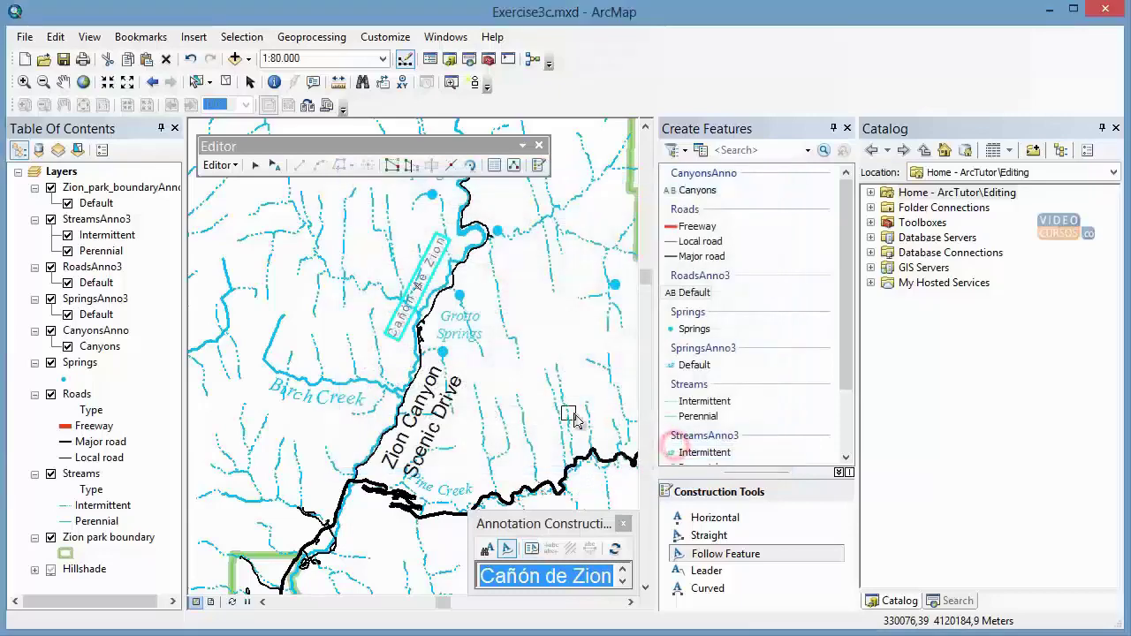
drag(574, 420, 505, 362)
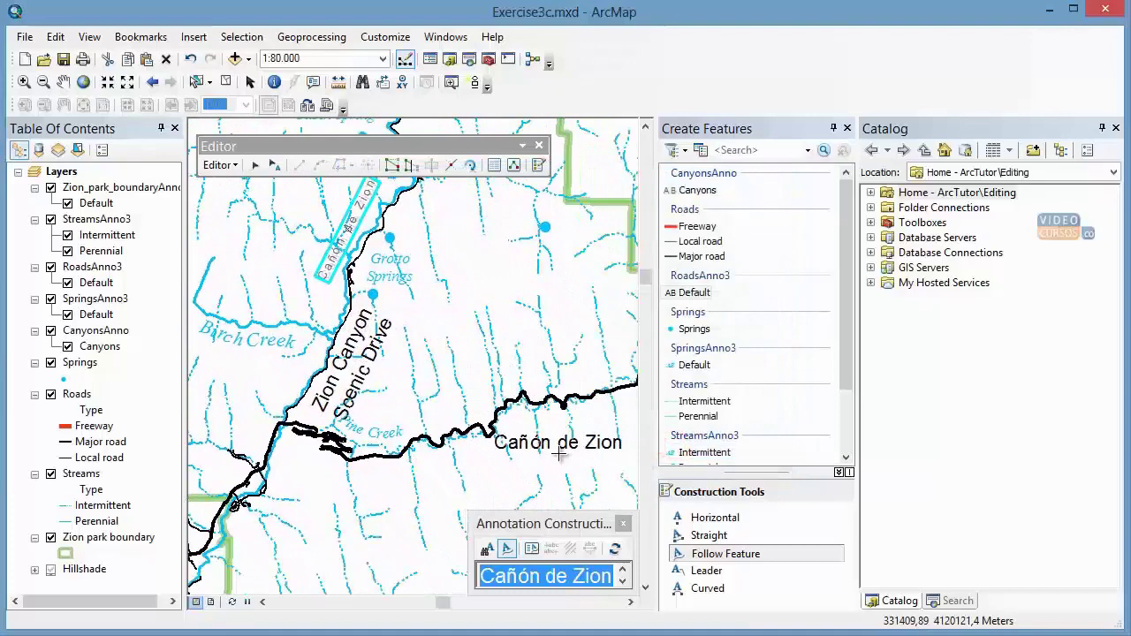
- Take the annotation text from the major road east of Pine Creek and place "Highway 9" along the road's upper side
click(487, 549)
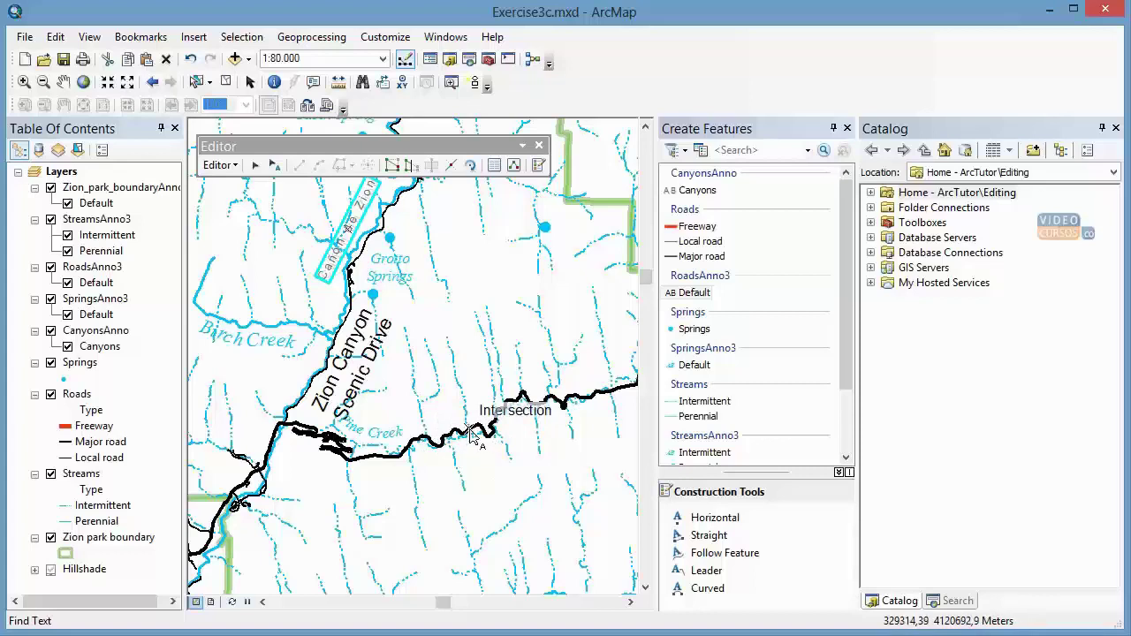
click(470, 429)
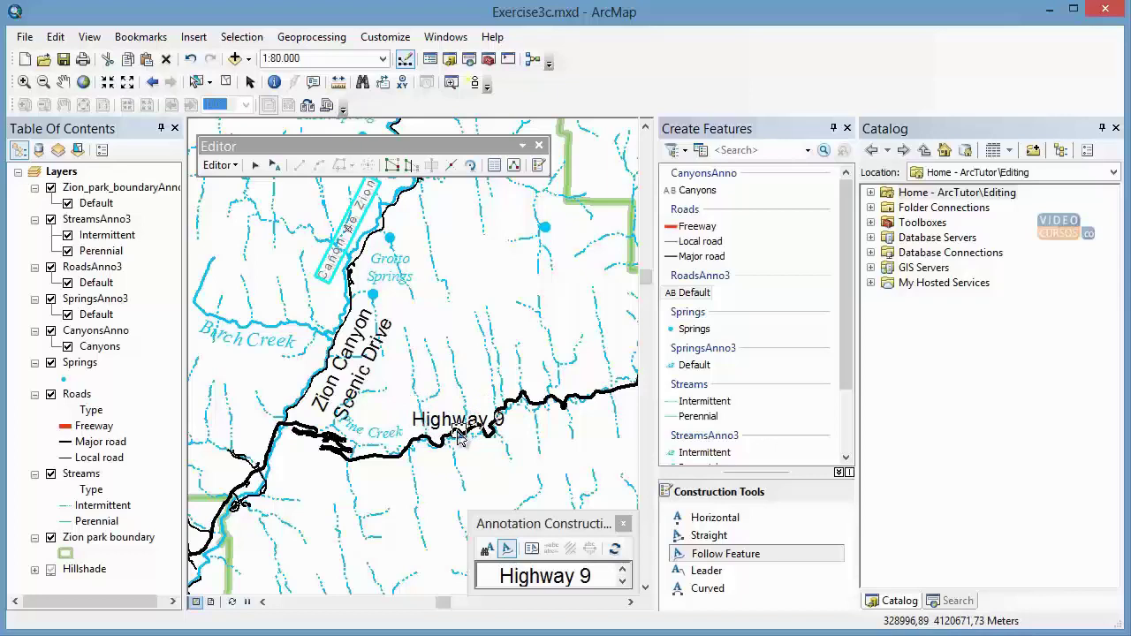
click(452, 437)
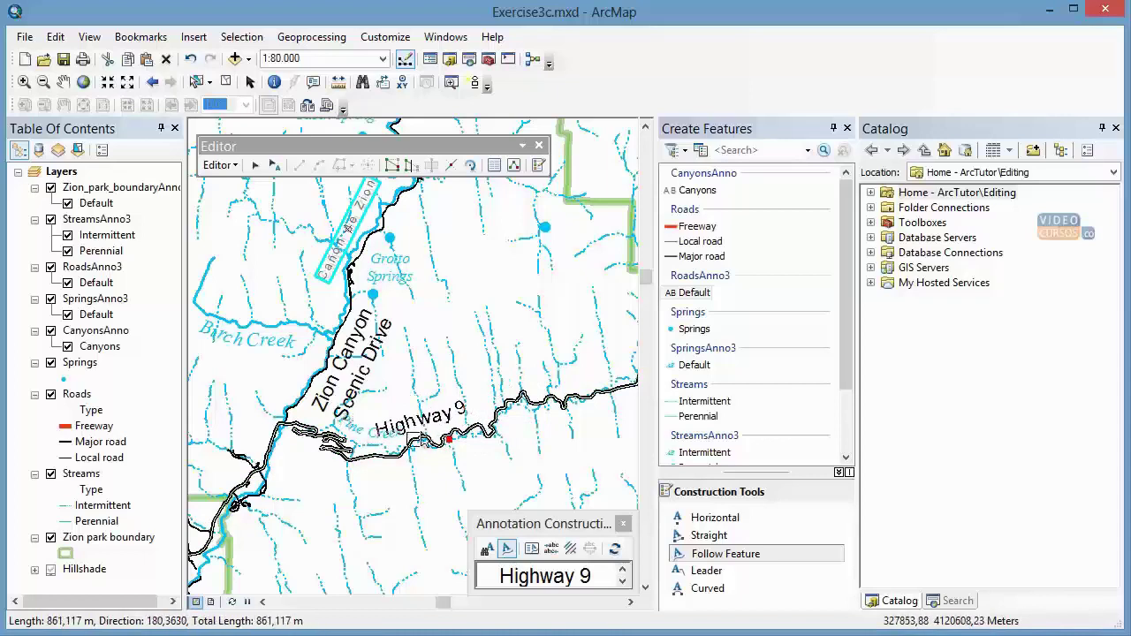
click(480, 411)
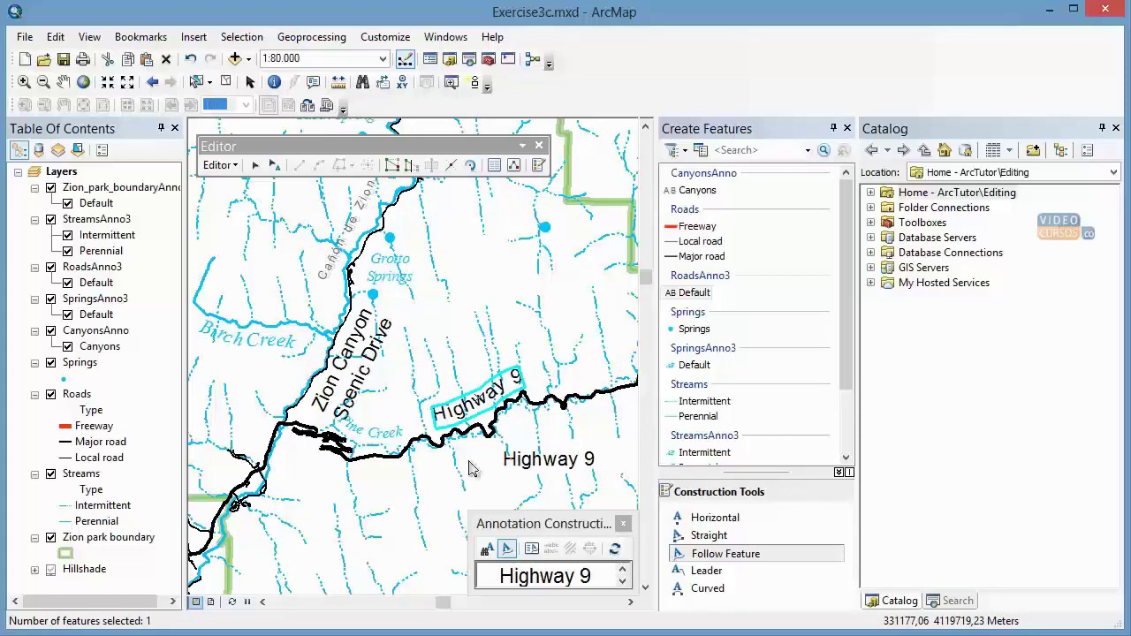
- Stop the edit session in Exercise3c and save the annotation edits
click(227, 168)
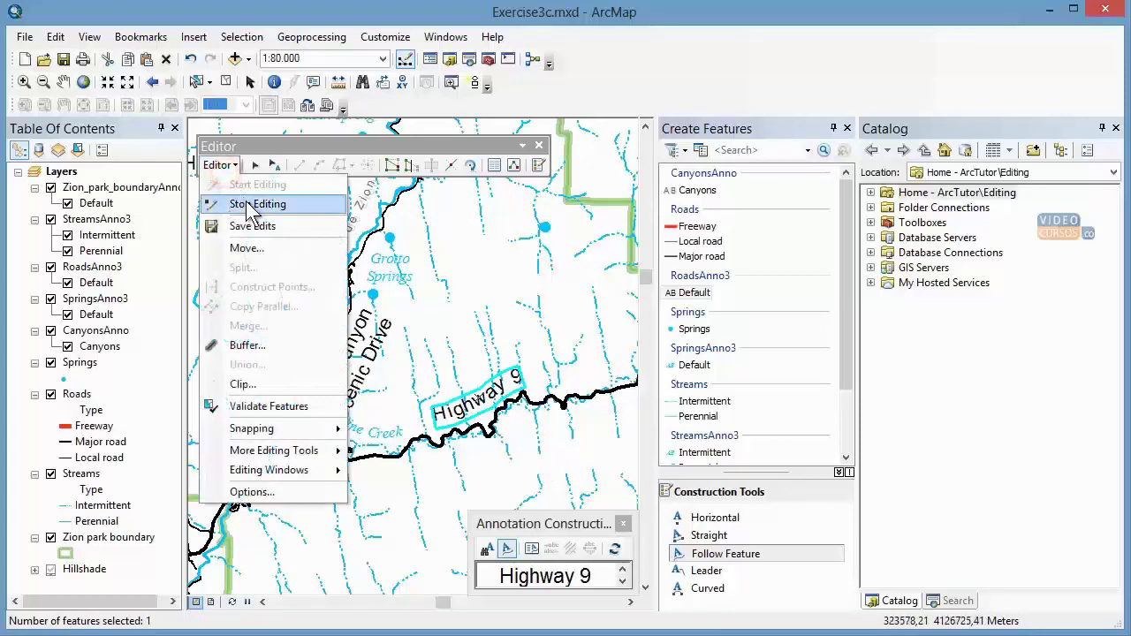
click(252, 204)
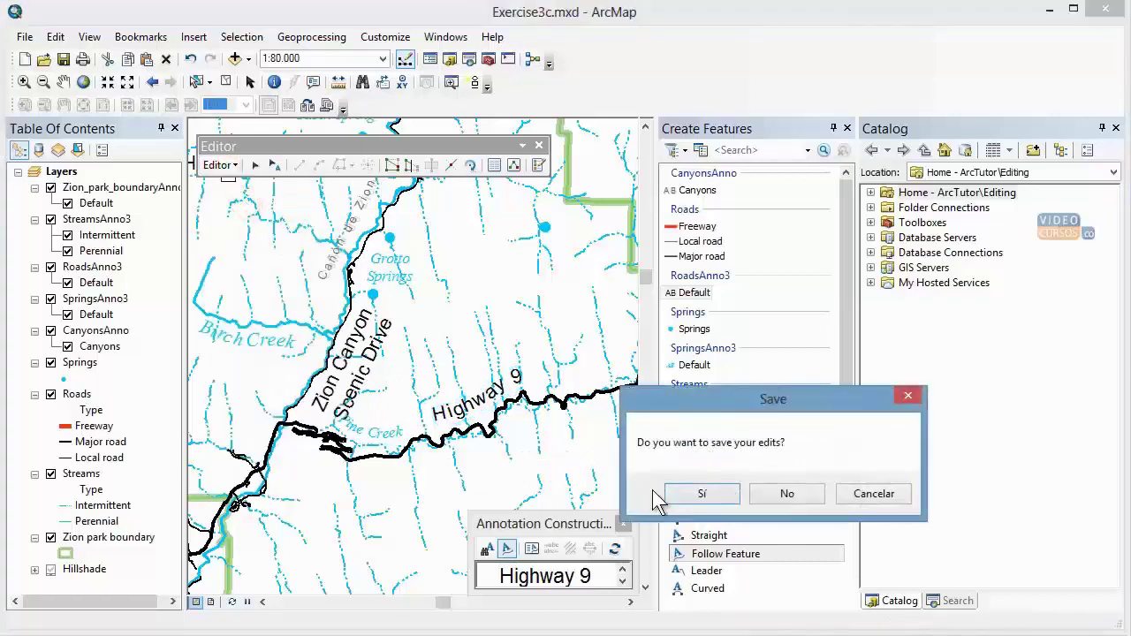
click(703, 494)
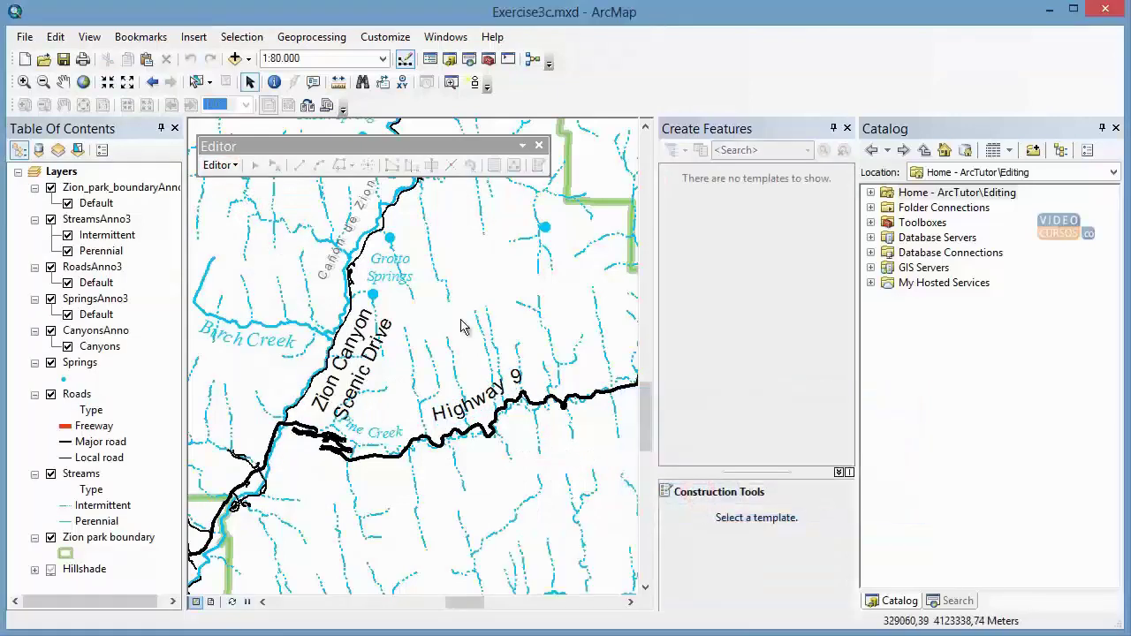
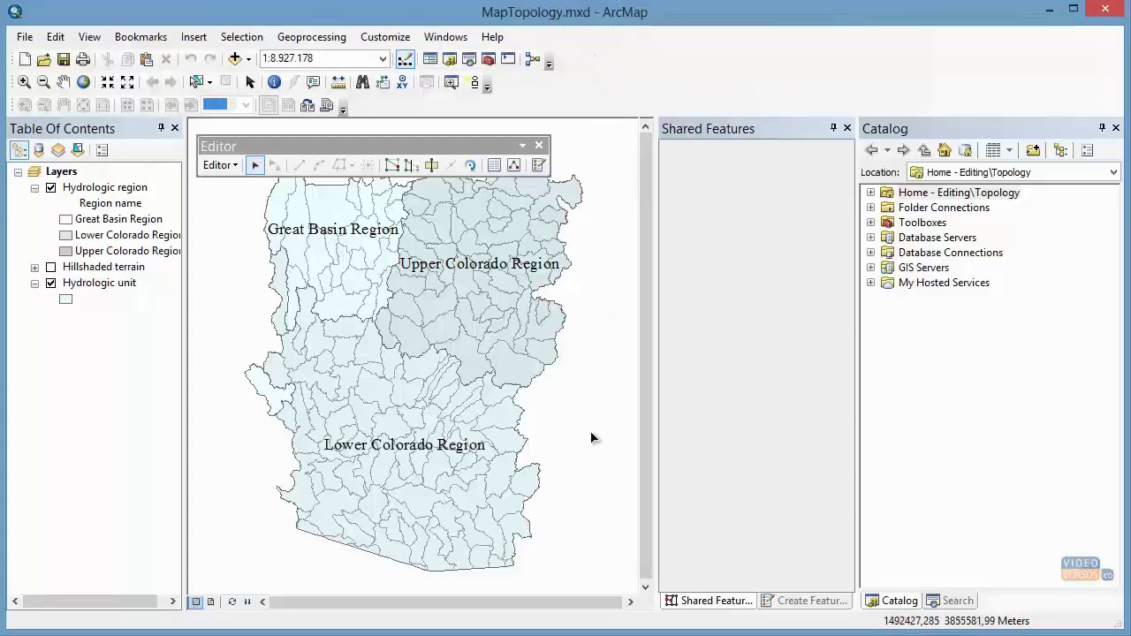
- Display the Snapping and Topology toolbars in MapTopology.mxd
right_click(615, 44)
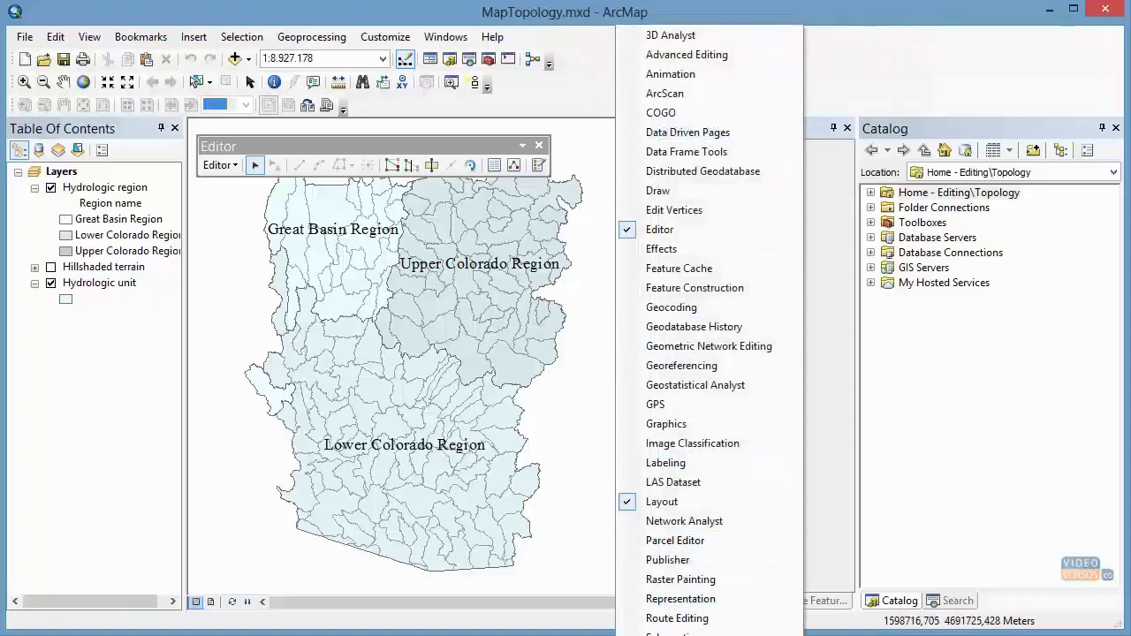
click(672, 619)
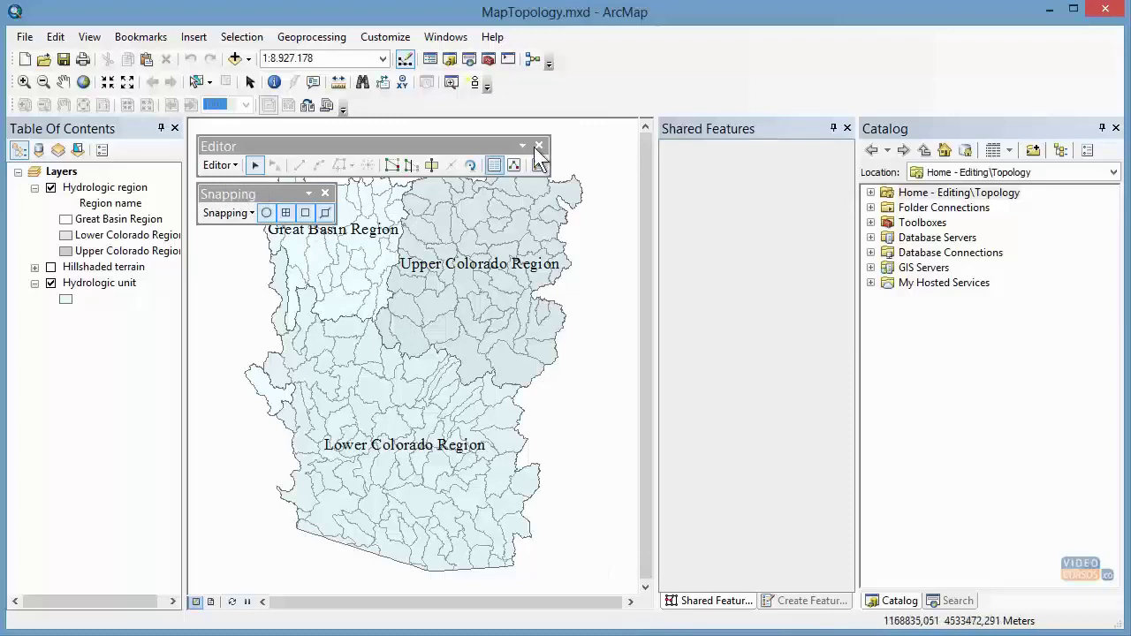
right_click(593, 49)
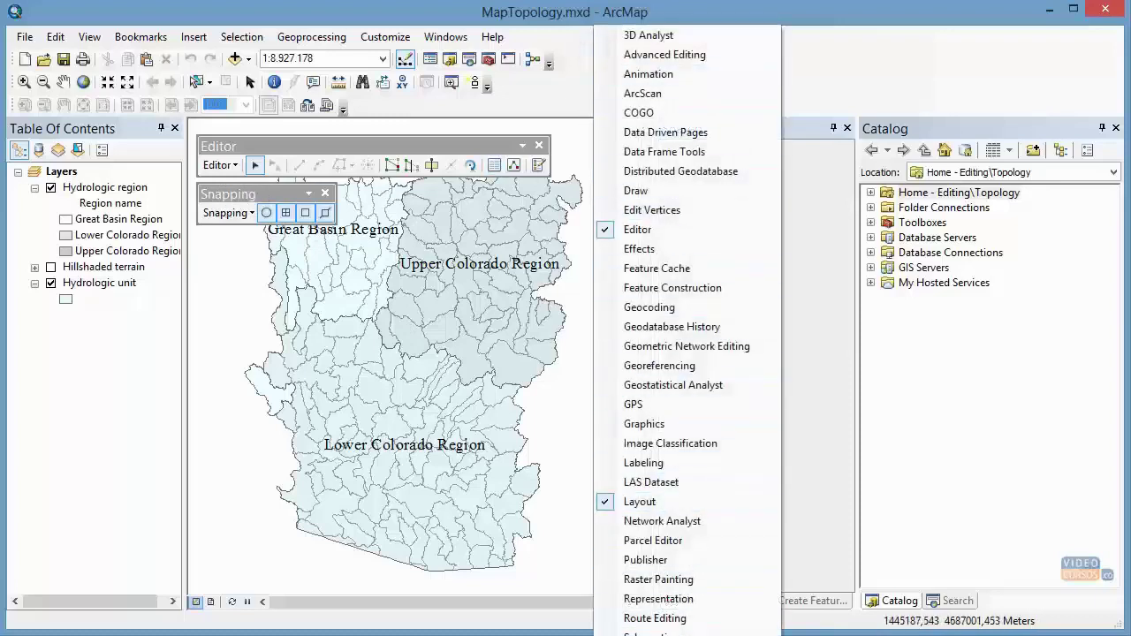
click(659, 623)
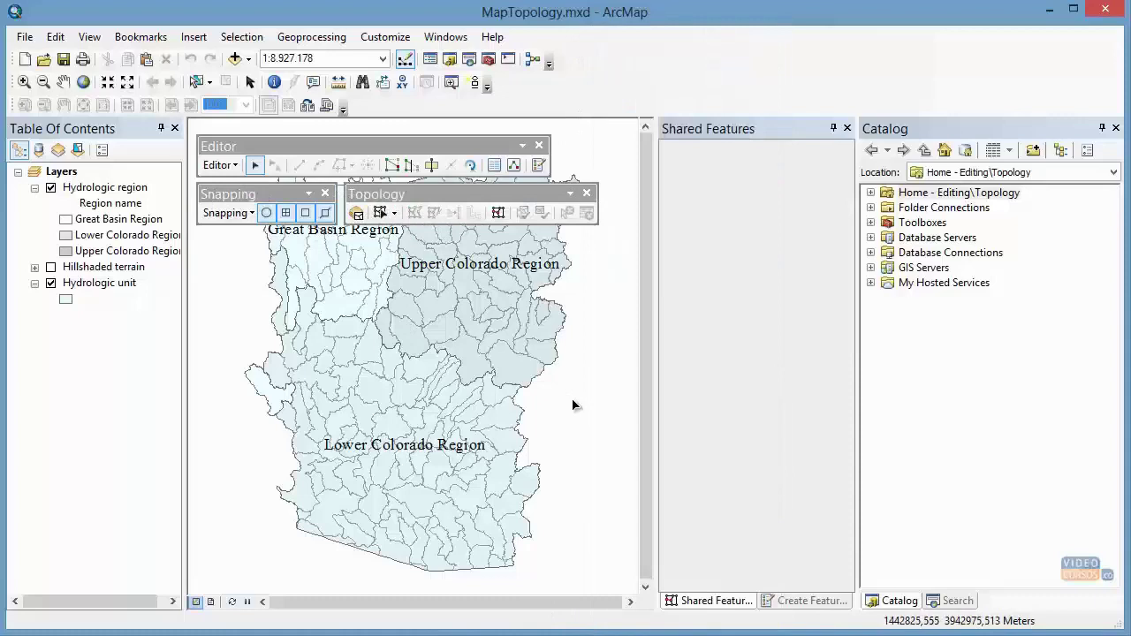
click(114, 188)
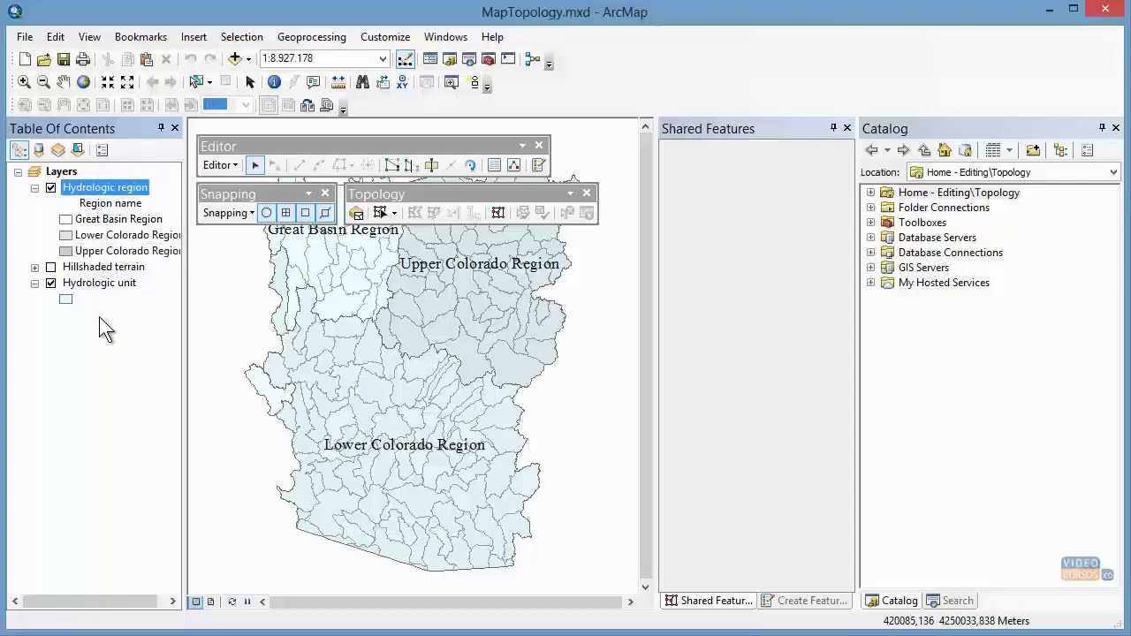
click(116, 285)
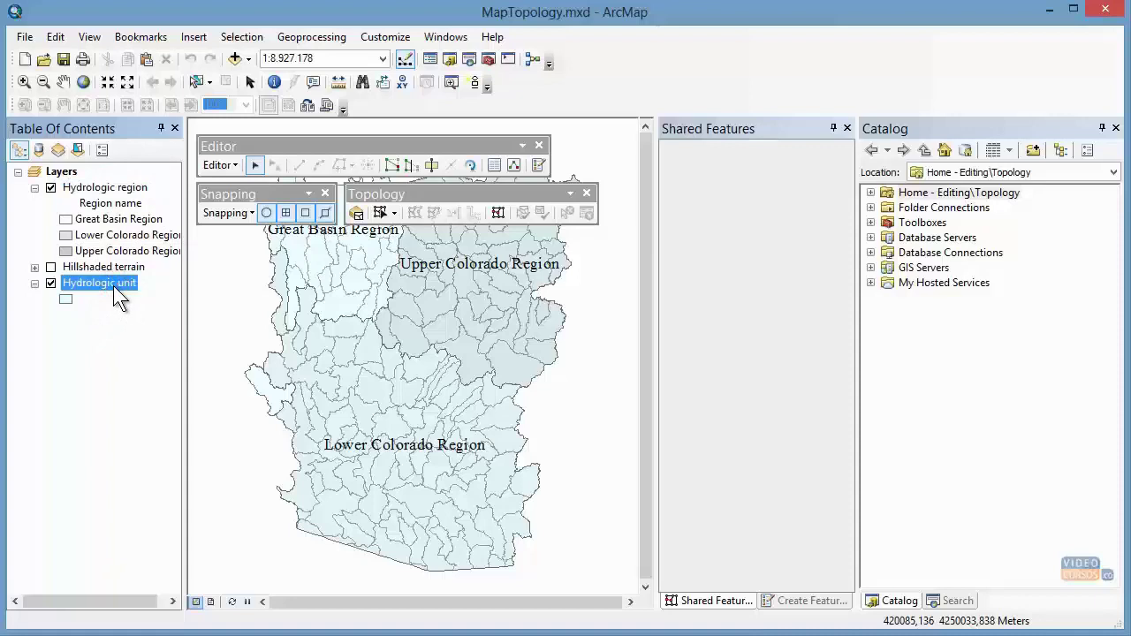
click(109, 386)
click(219, 165)
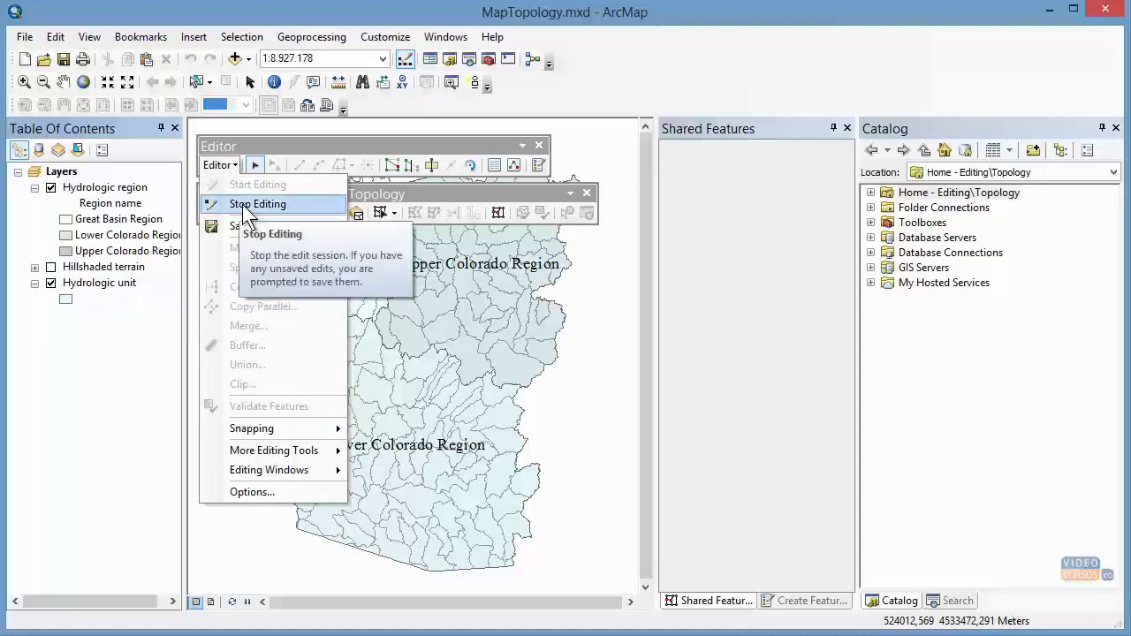
click(252, 204)
click(279, 146)
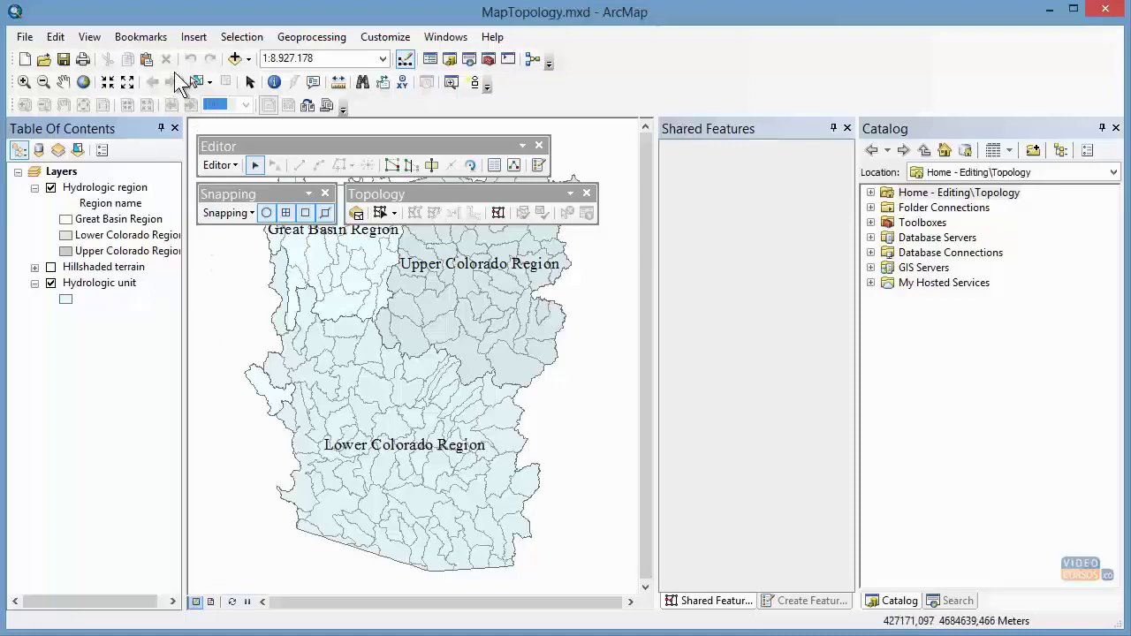
- Go to the 3 Region Divide bookmark and center the map on where the three hydrologic regions meet
click(150, 38)
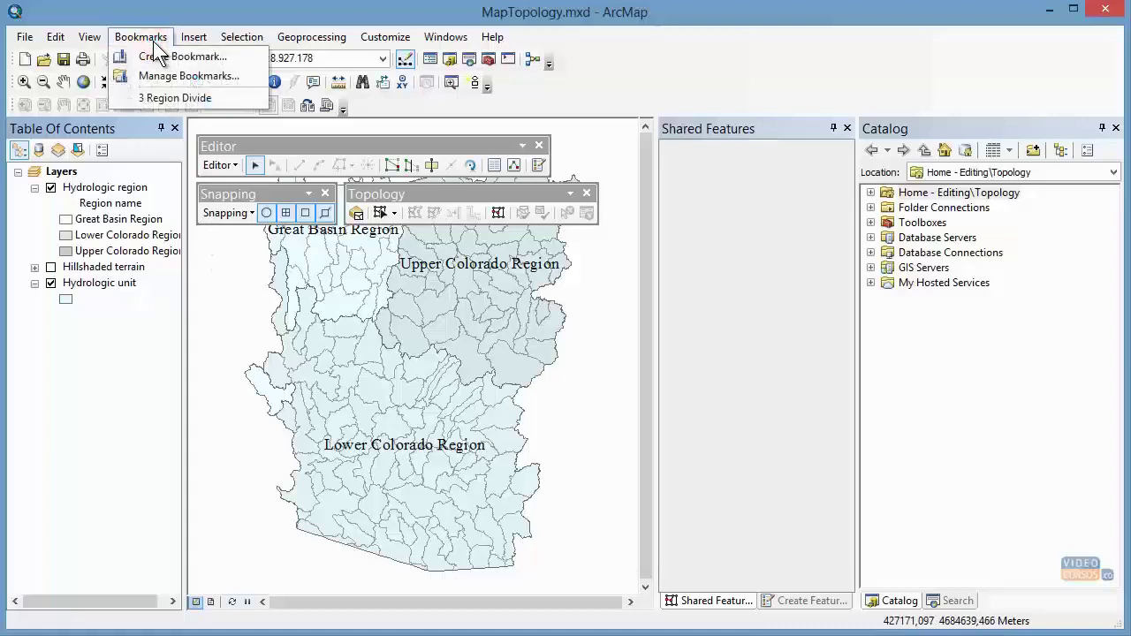
click(186, 99)
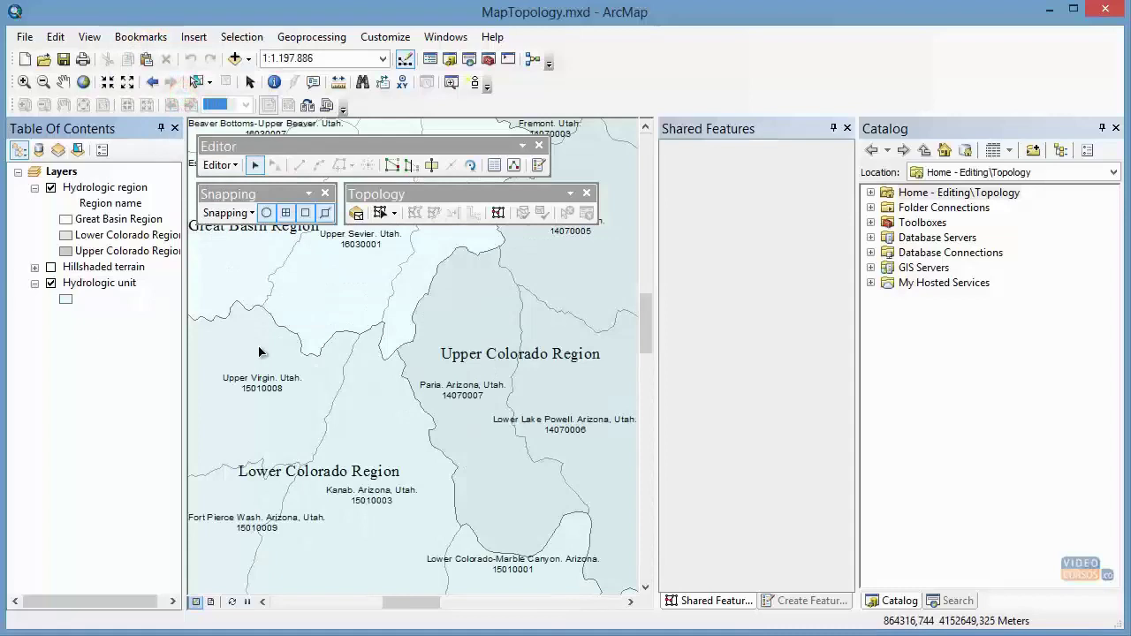
drag(457, 326, 423, 414)
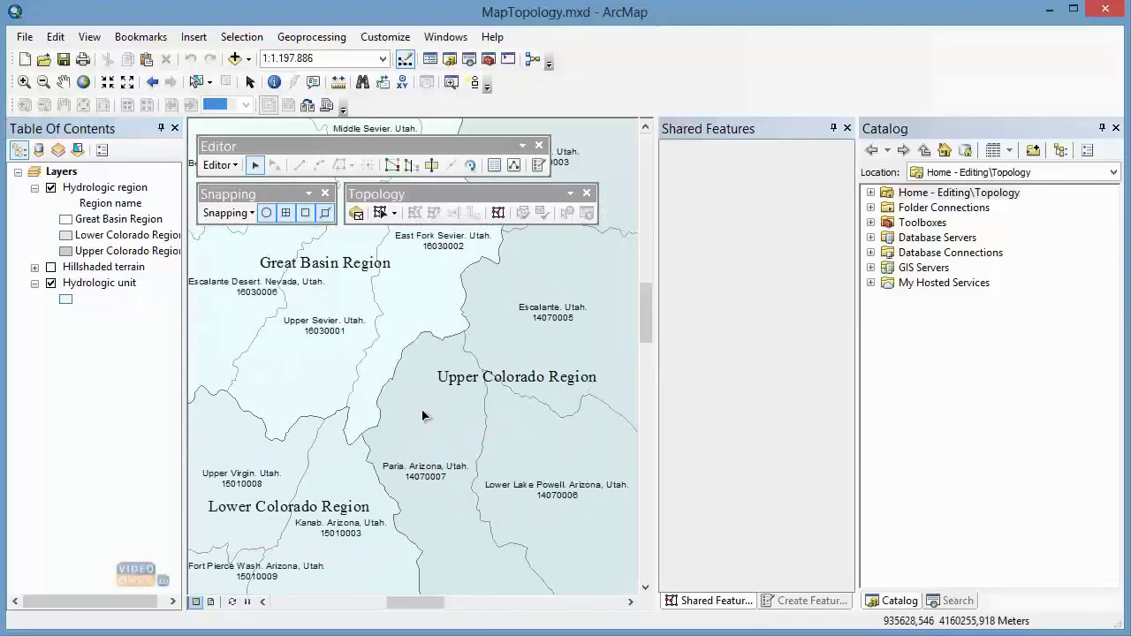
- Build a map topology with the Hydrologic region and Hydrologic unit layers, keeping the default cluster tolerance
click(356, 214)
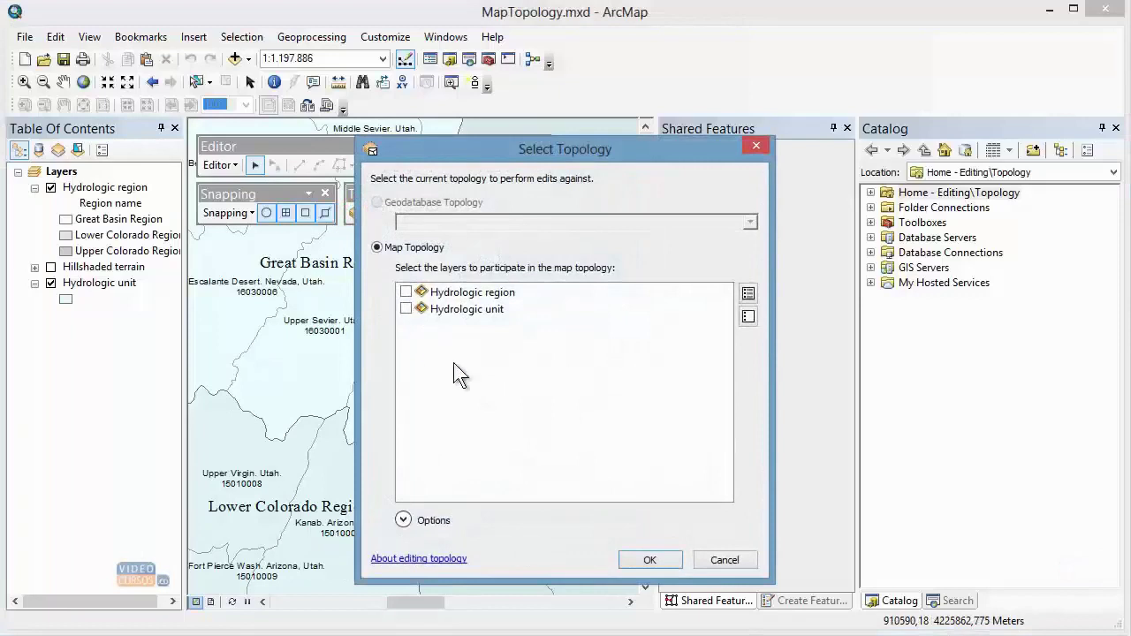
drag(632, 155, 609, 127)
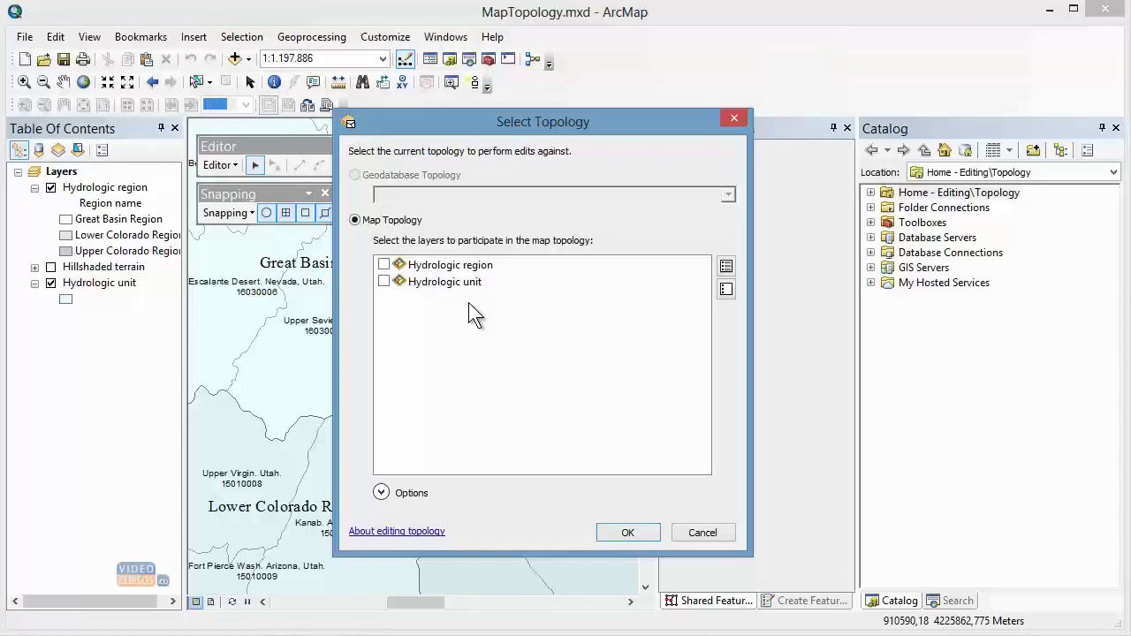
click(726, 265)
click(382, 494)
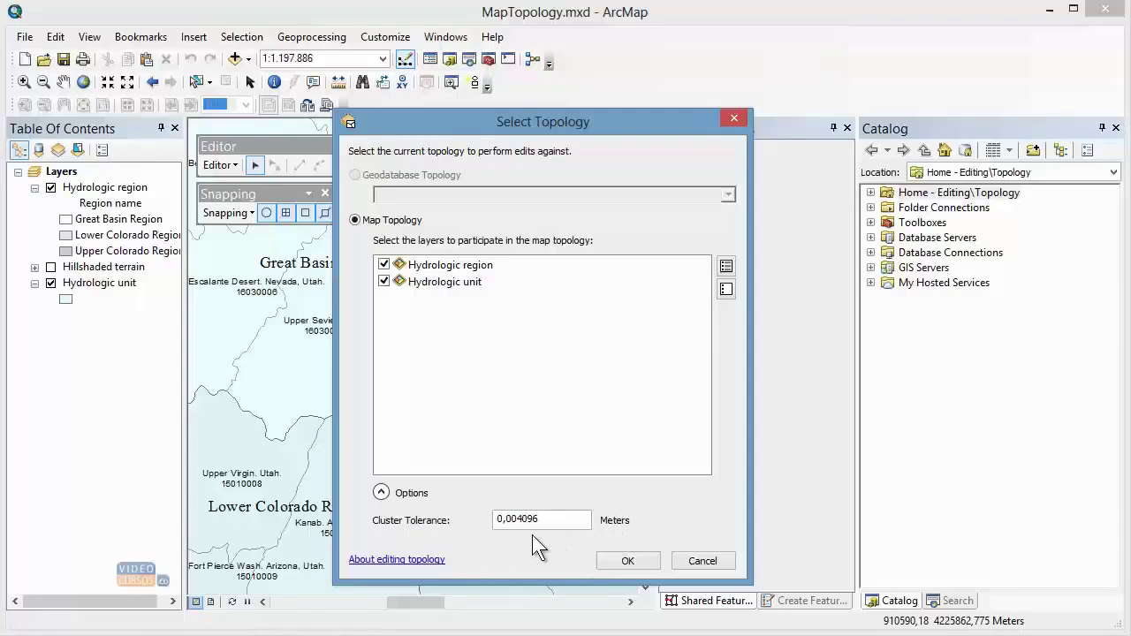
click(628, 562)
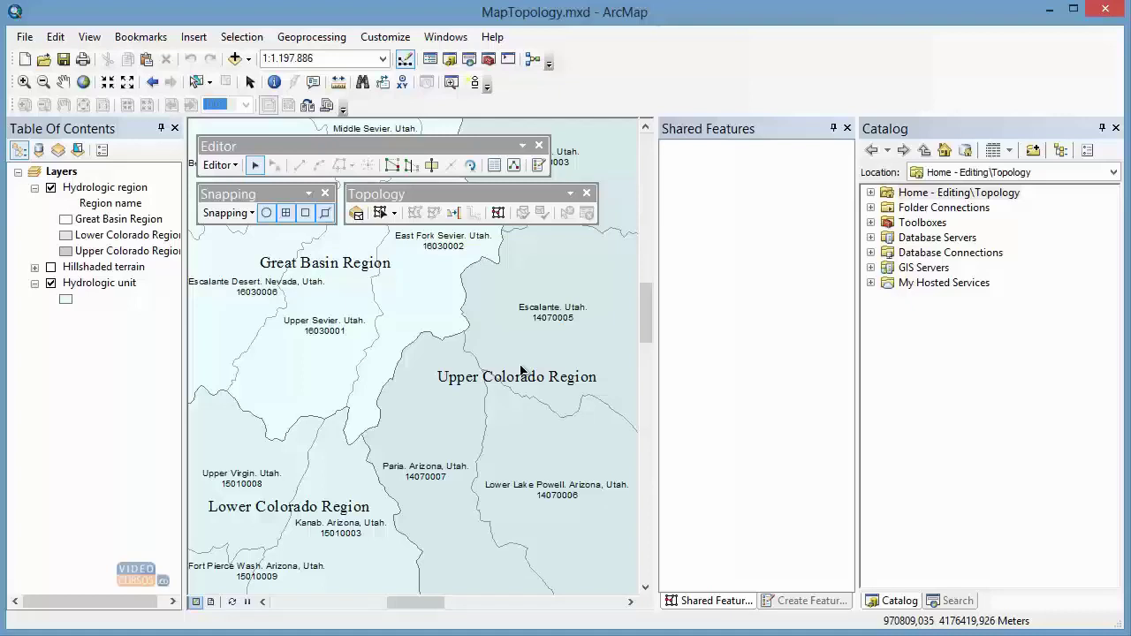
- Select the shared topology edge between the East Fork Sevier and Kanab units, just west of where the three regions meet
click(381, 214)
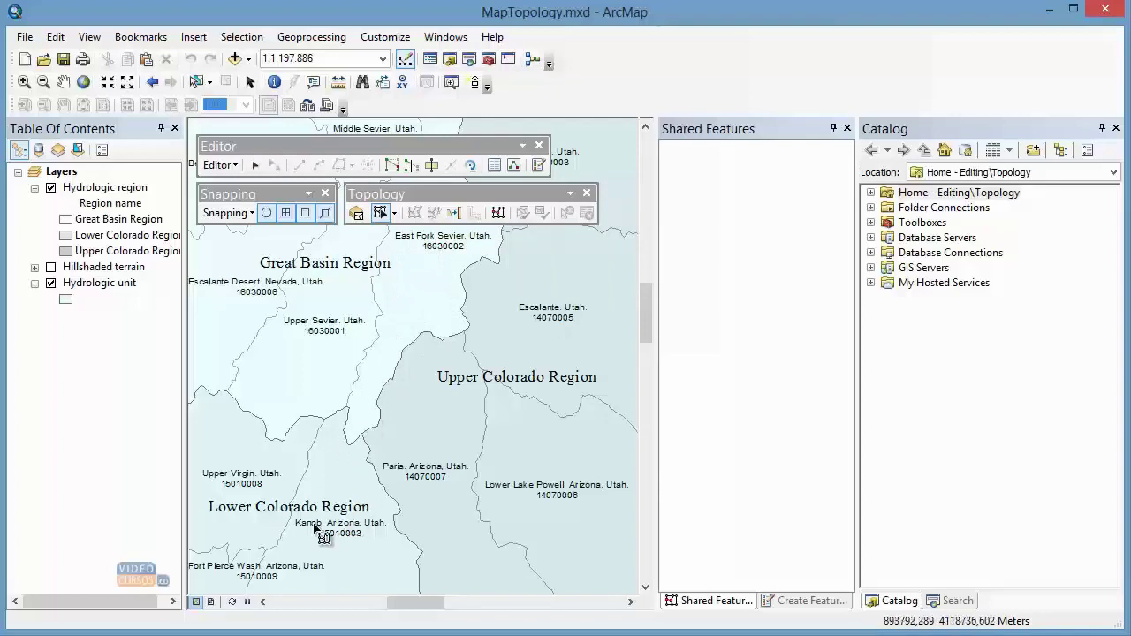
click(343, 435)
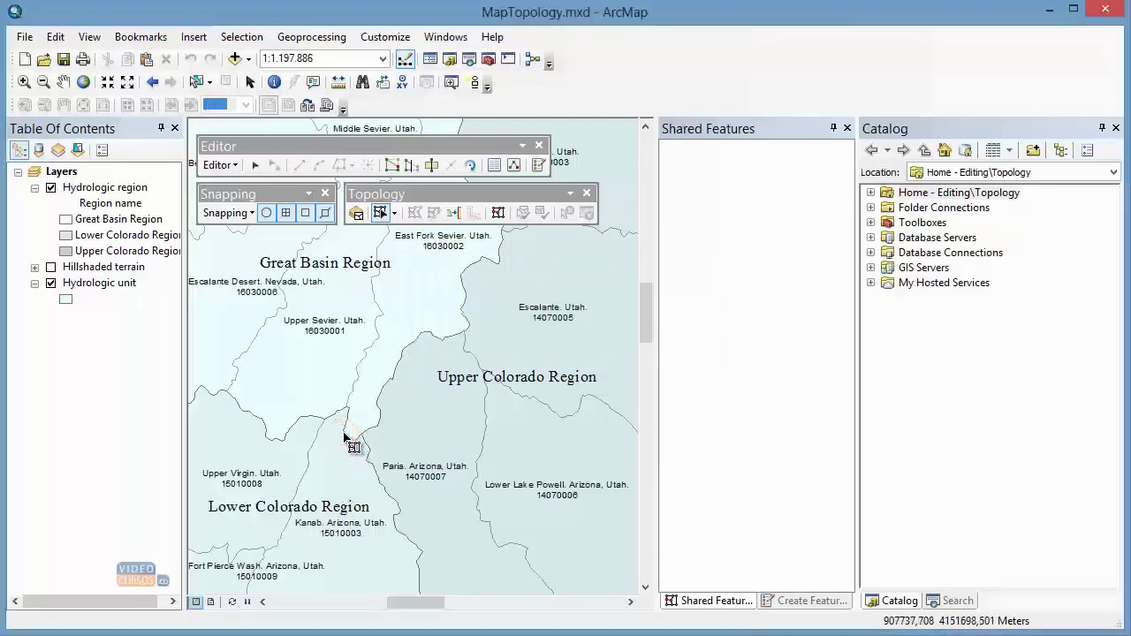
click(346, 437)
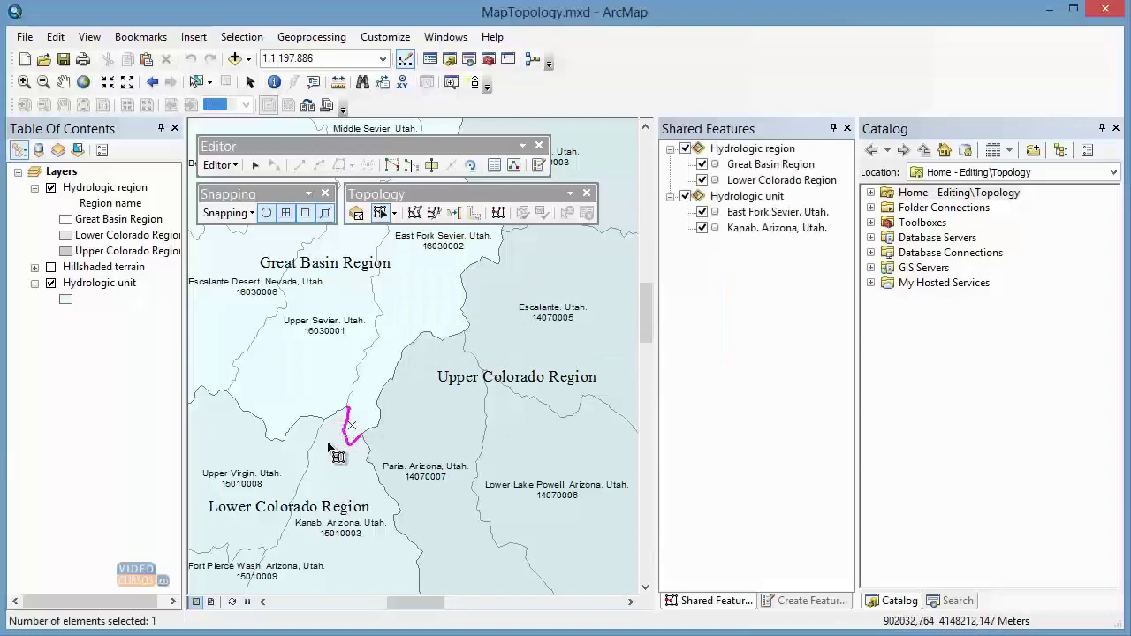
scroll(314, 447, down, 2)
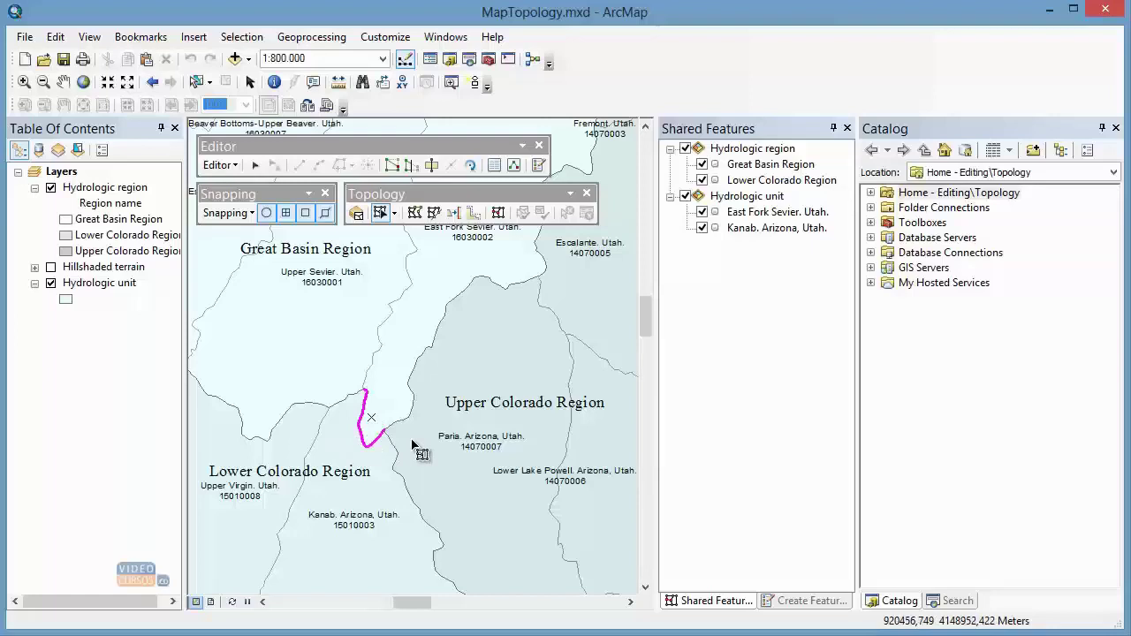
- Examine which hydrologic regions and units share the selected edge, flashing Great Basin Region and East Fork Sevier on the map
click(503, 222)
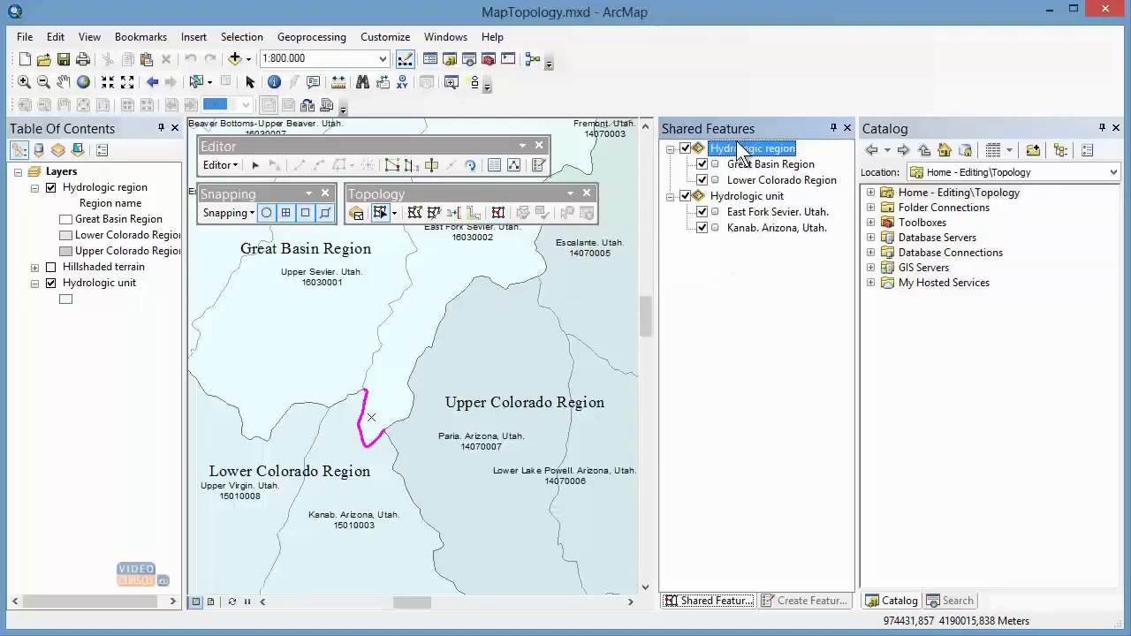
click(743, 197)
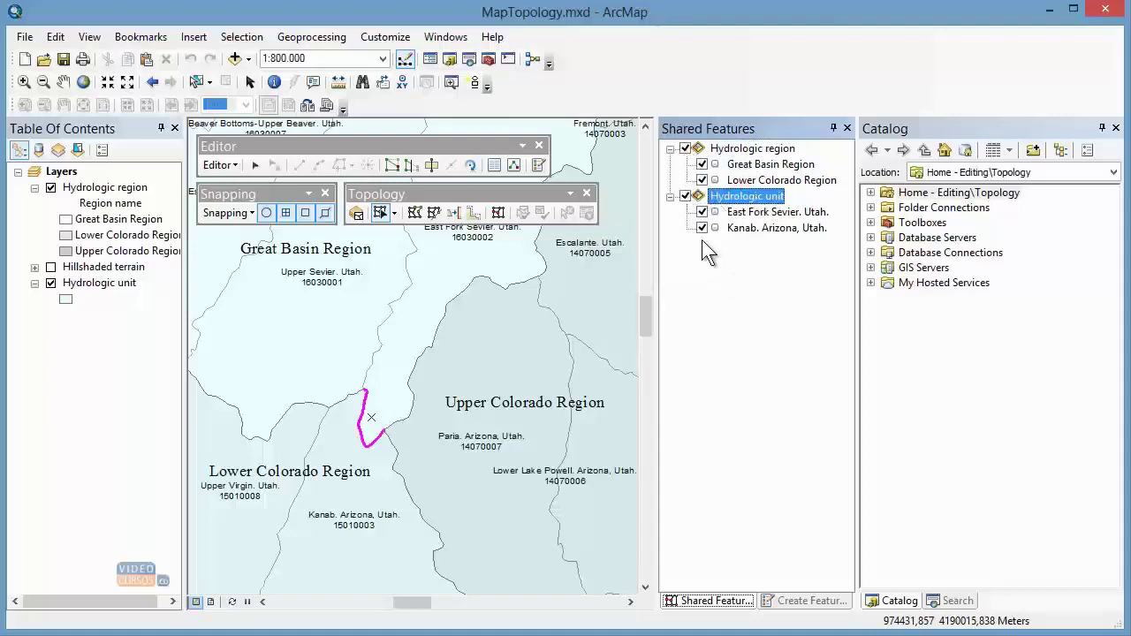
click(730, 287)
click(758, 166)
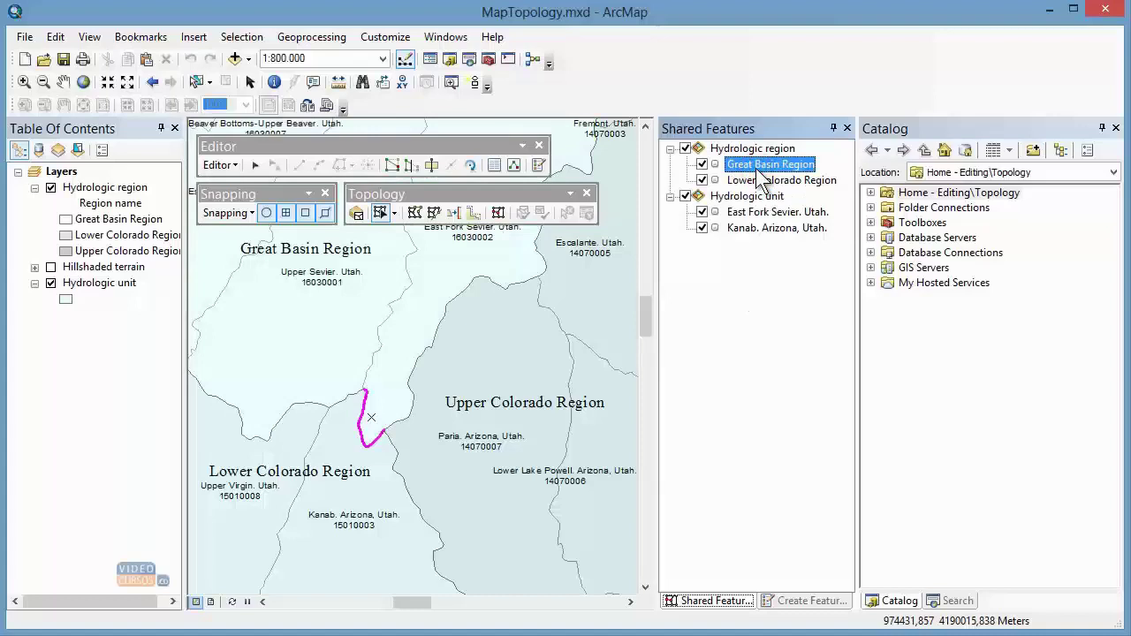
click(757, 166)
click(758, 167)
click(758, 167)
click(751, 215)
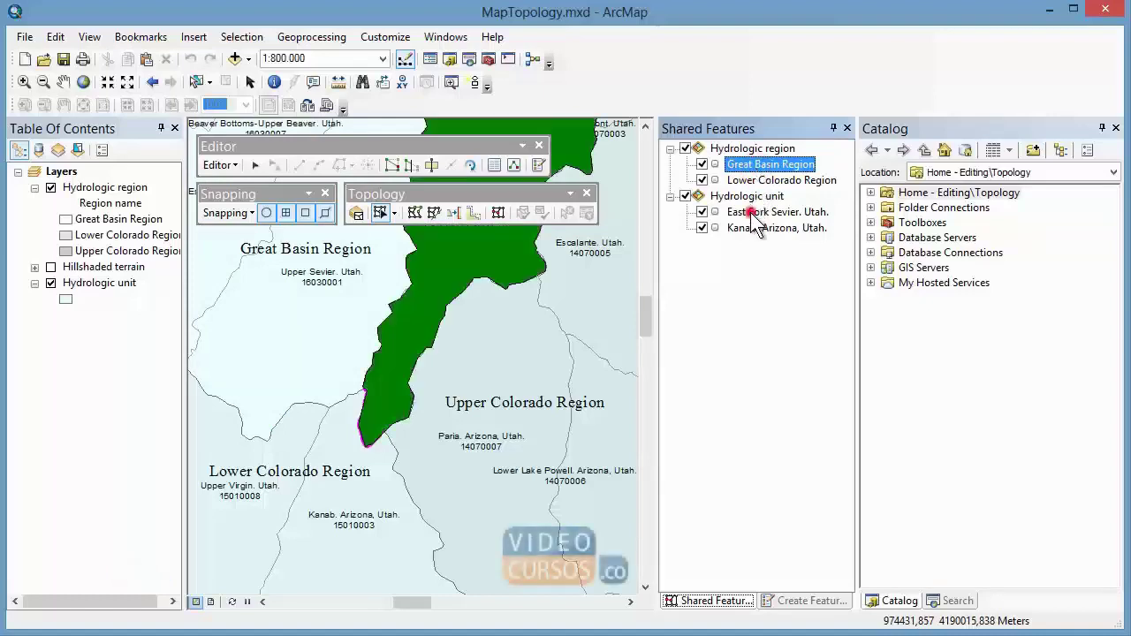
click(752, 215)
click(752, 214)
click(751, 214)
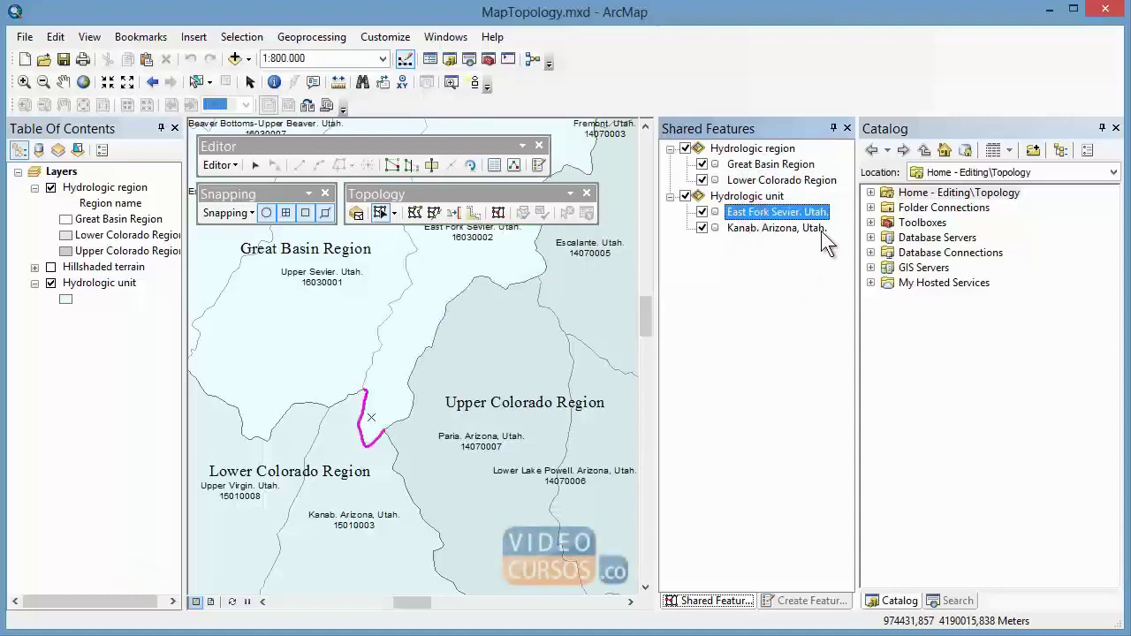
click(847, 129)
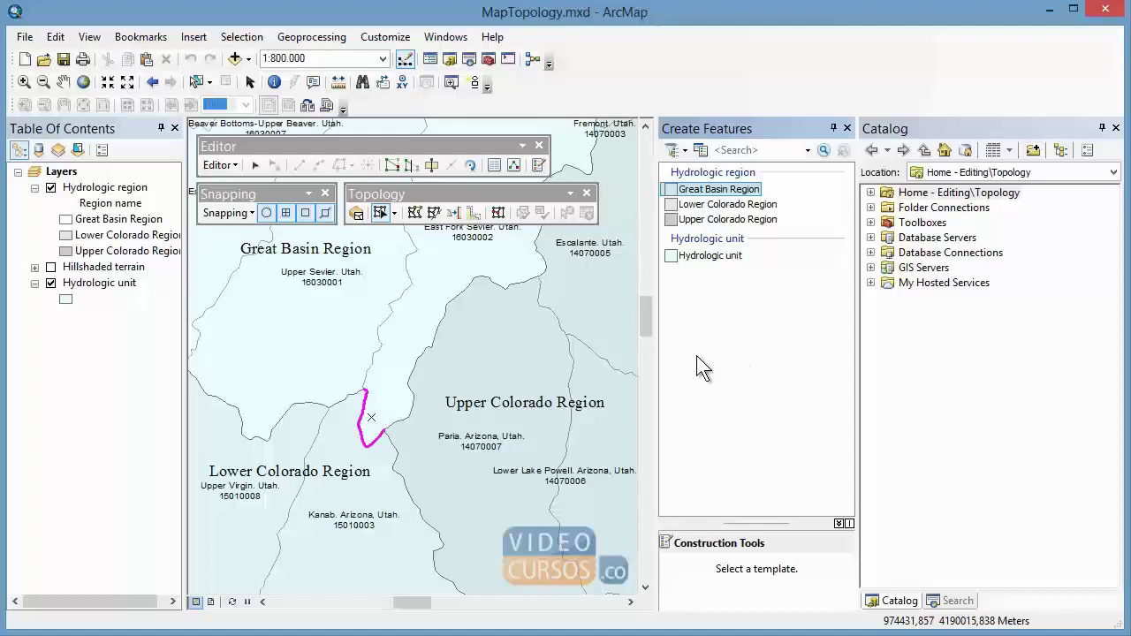
- Turn on the Hillshaded terrain layer to see the relief around the selected edge
click(51, 269)
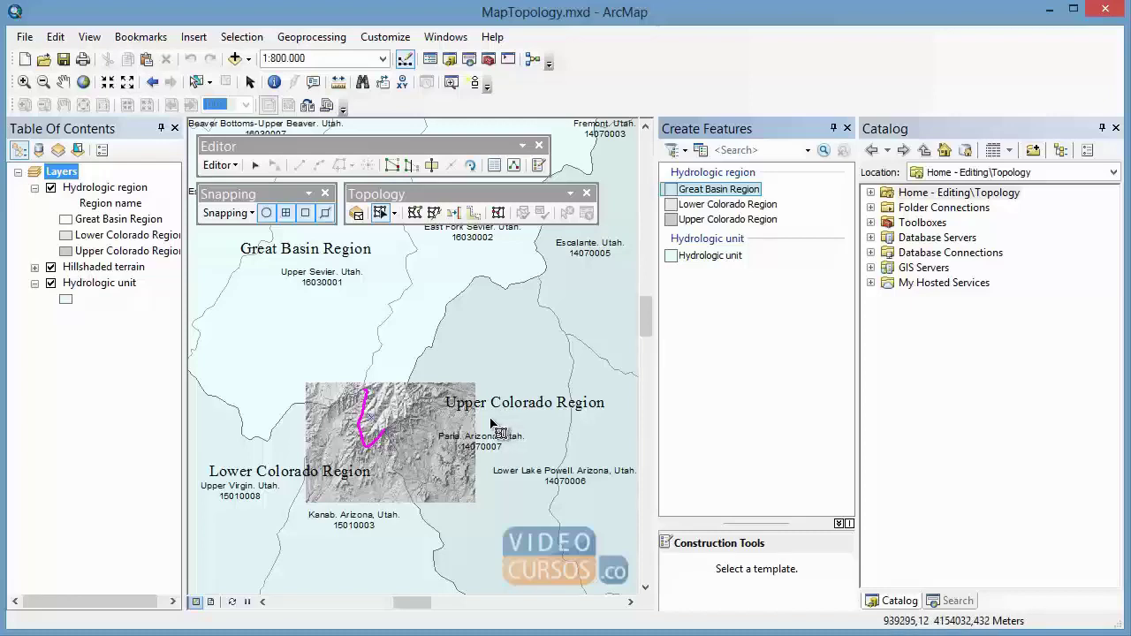
scroll(486, 406, down, 1)
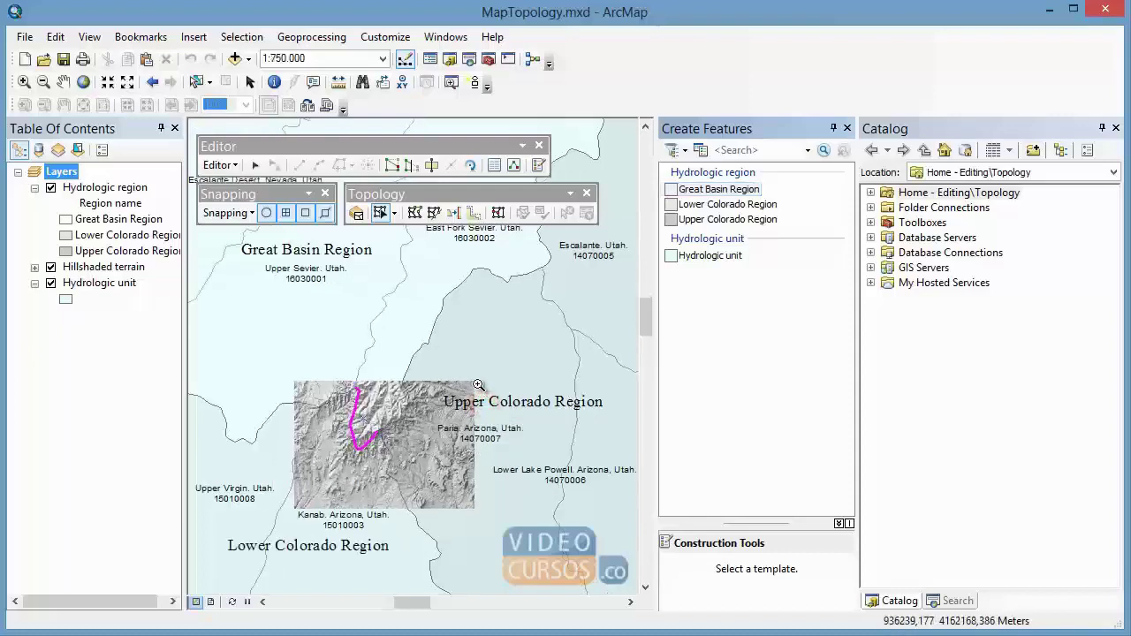
drag(458, 392, 286, 518)
drag(473, 357, 490, 453)
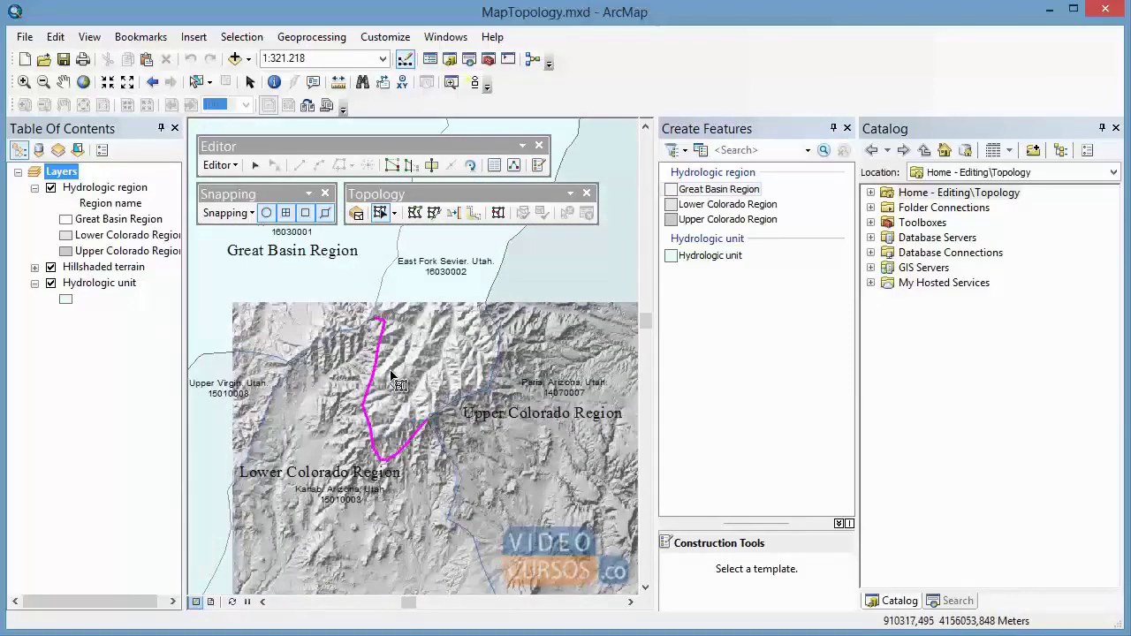
scroll(393, 380, up, 3)
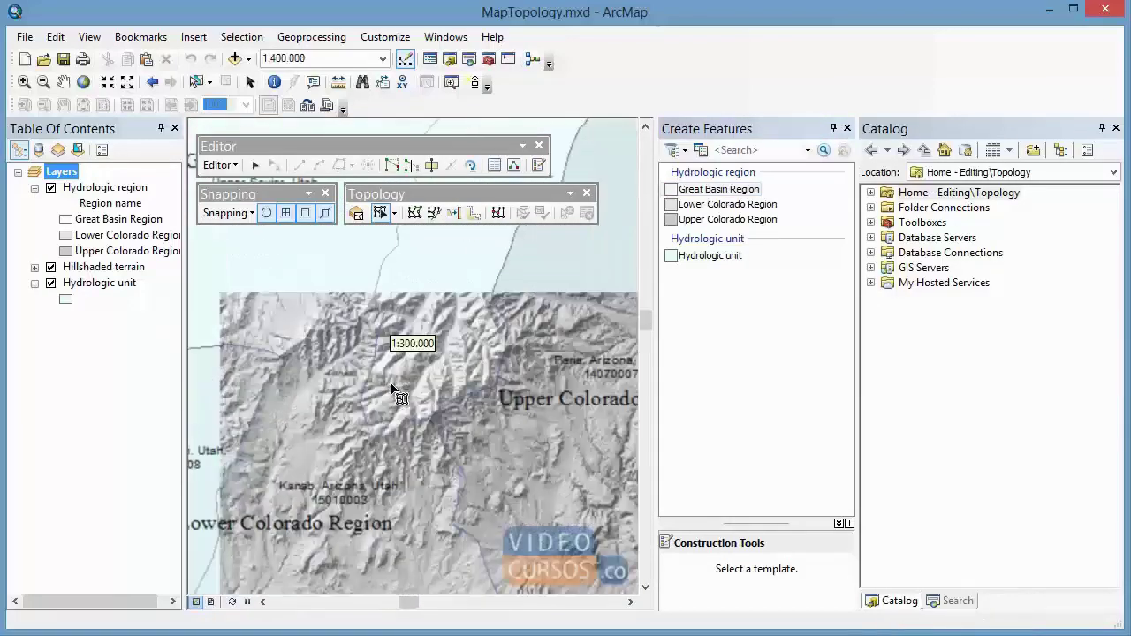
scroll(395, 389, up, 2)
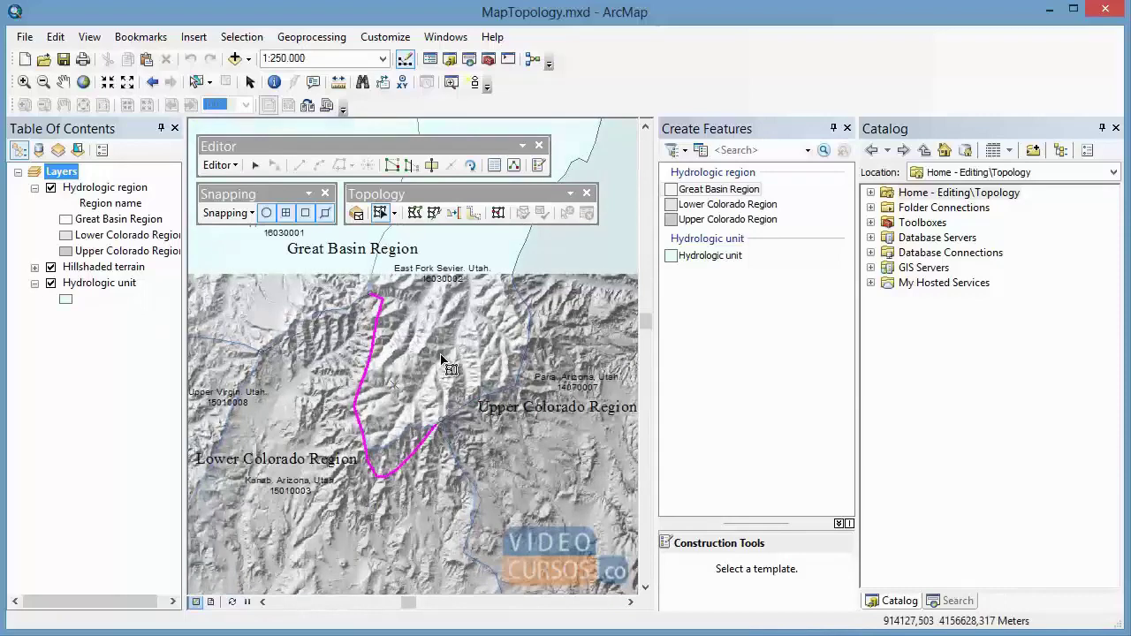
- Move the shared edge's vertex next to its eastern end north onto the blue divide line, and finish the vertex edit
double_click(371, 349)
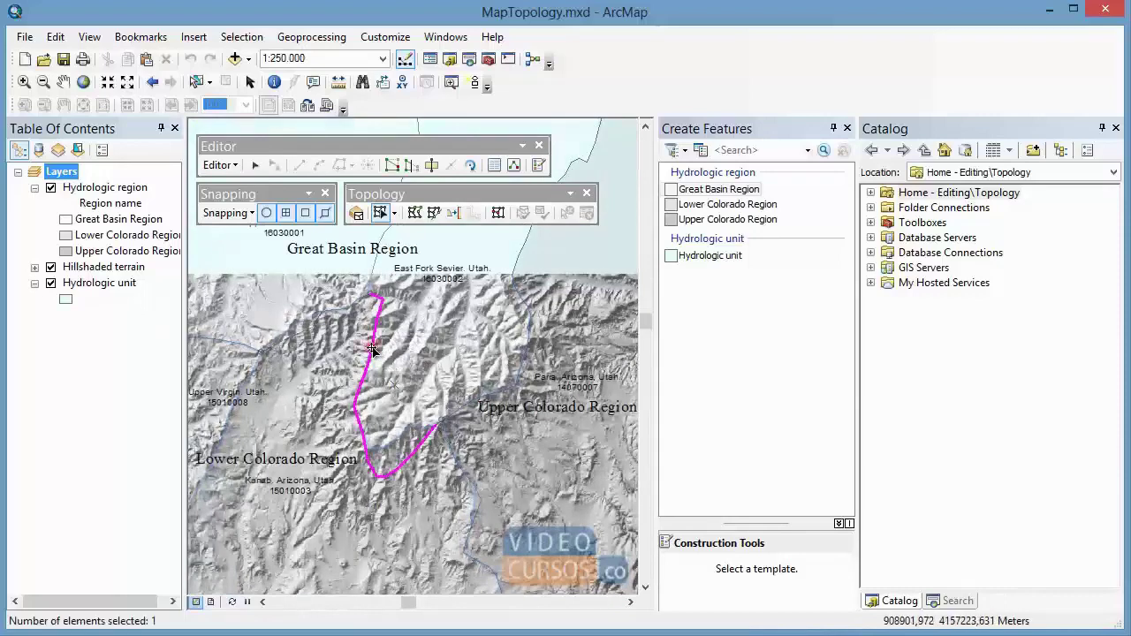
drag(435, 367, 437, 392)
scroll(437, 392, up, 2)
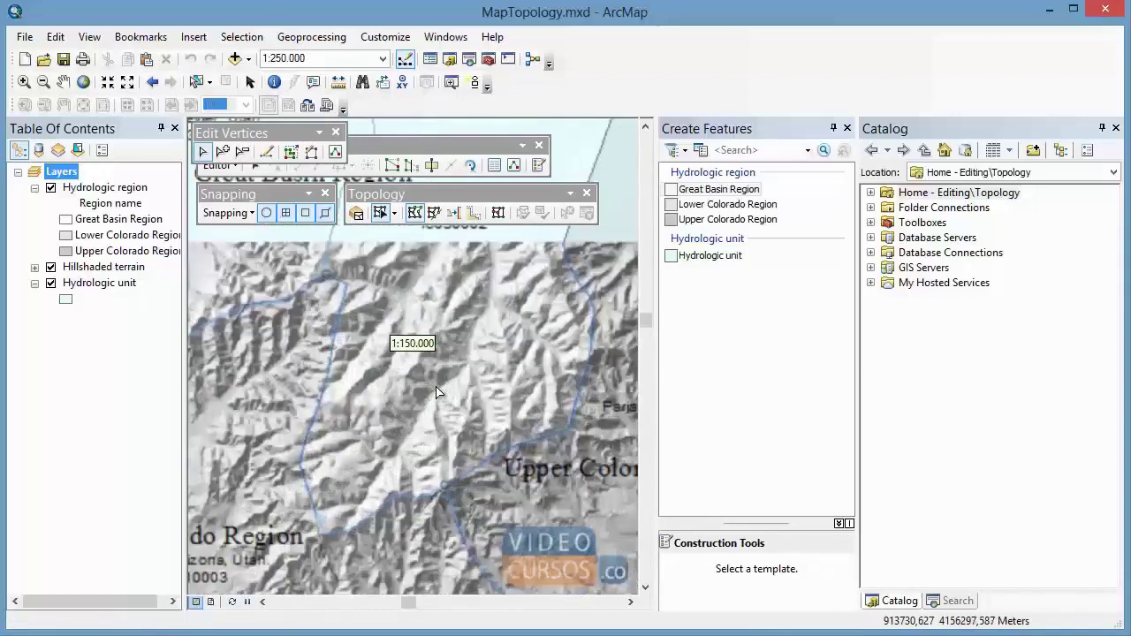
drag(436, 392, 458, 380)
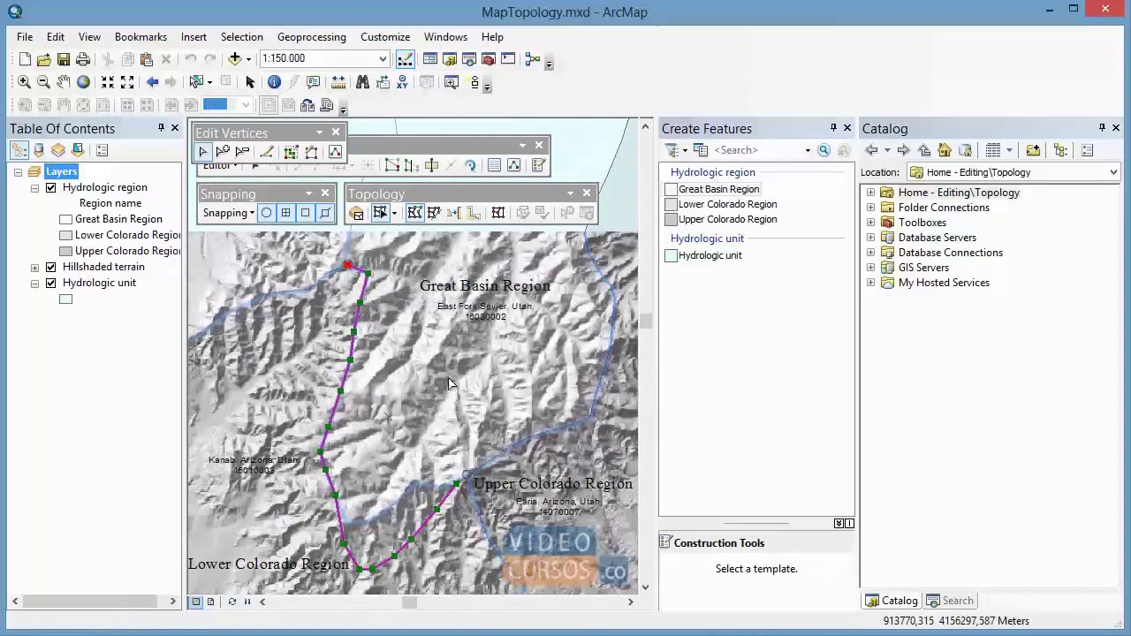
click(435, 511)
drag(435, 511, 429, 485)
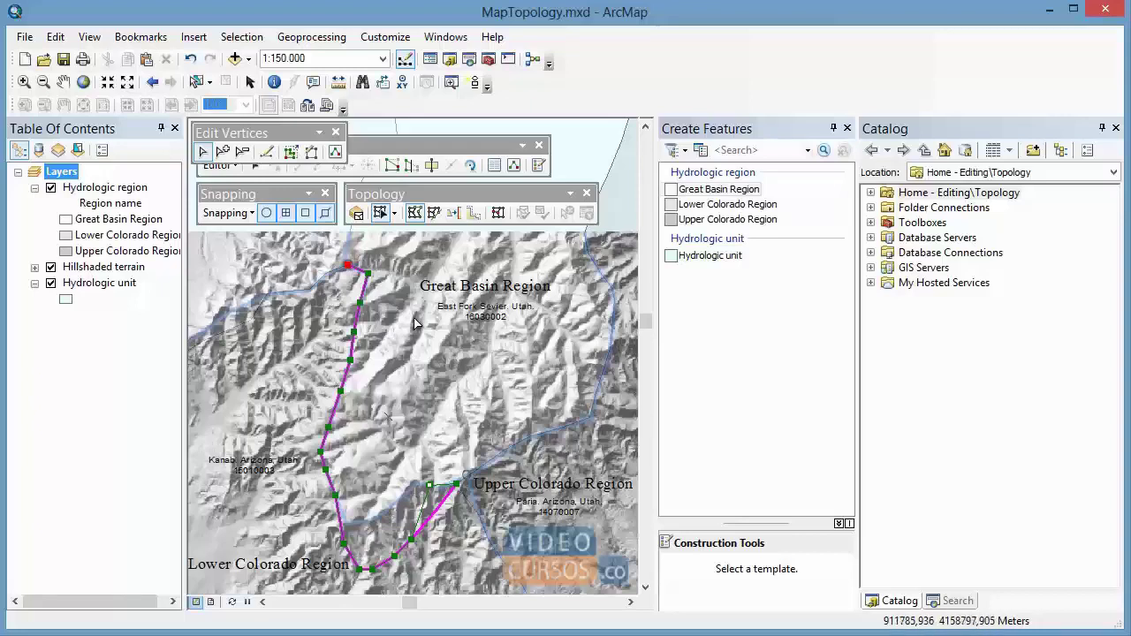
click(468, 248)
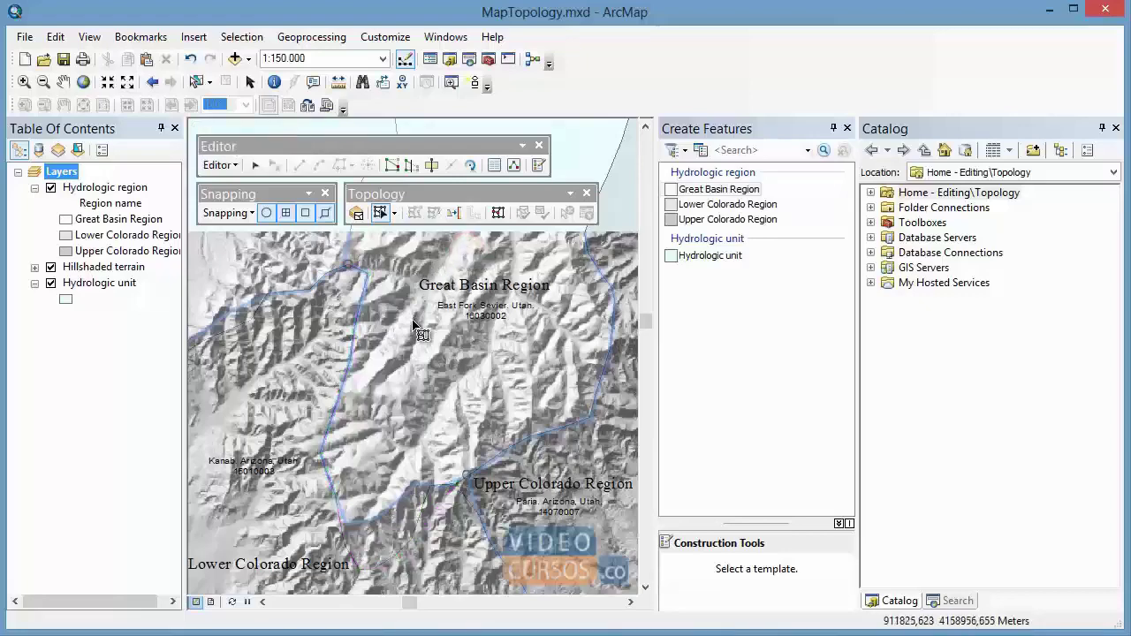
- Reshape the shared Kanab–East Fork Sevier edge along the blue divide line, from the vertex on its west side to the vertex near its eastern end
click(351, 357)
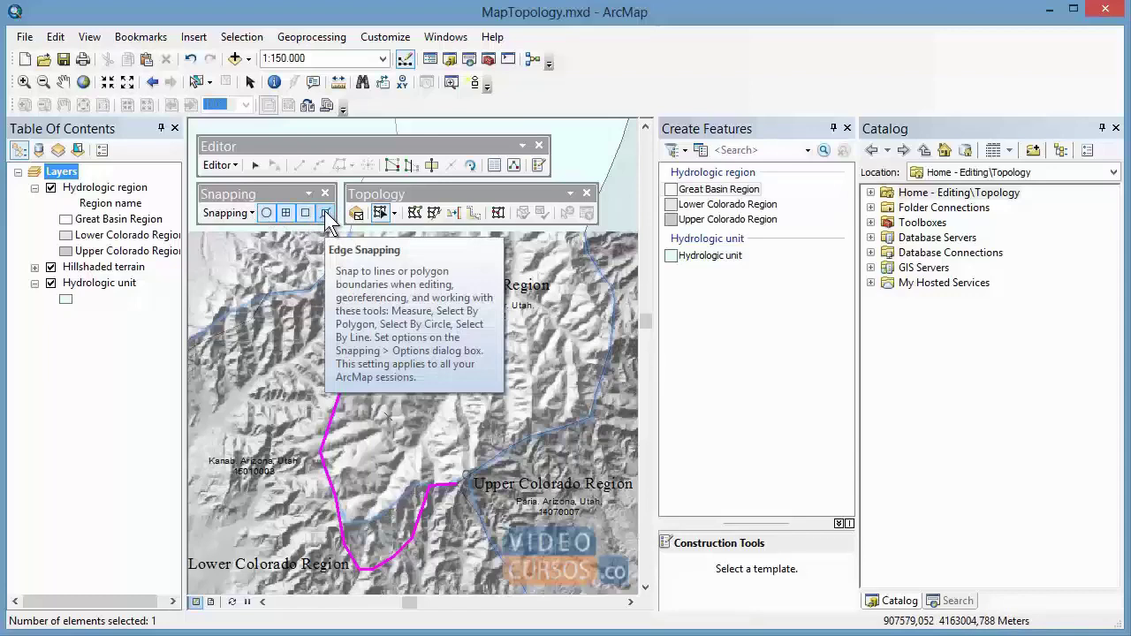
click(325, 214)
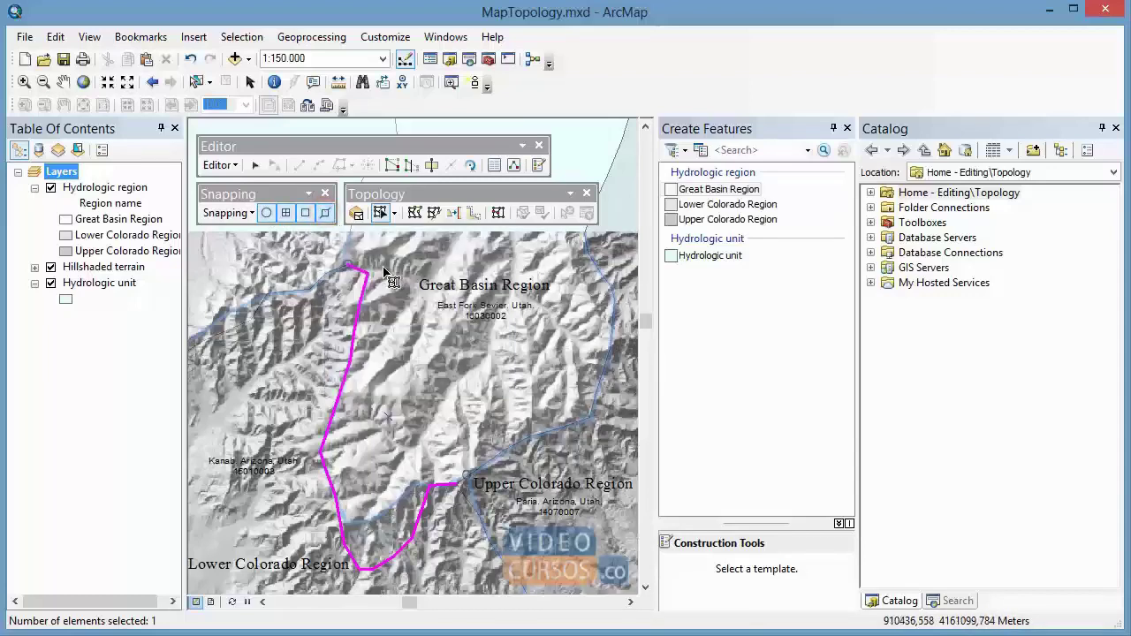
click(435, 215)
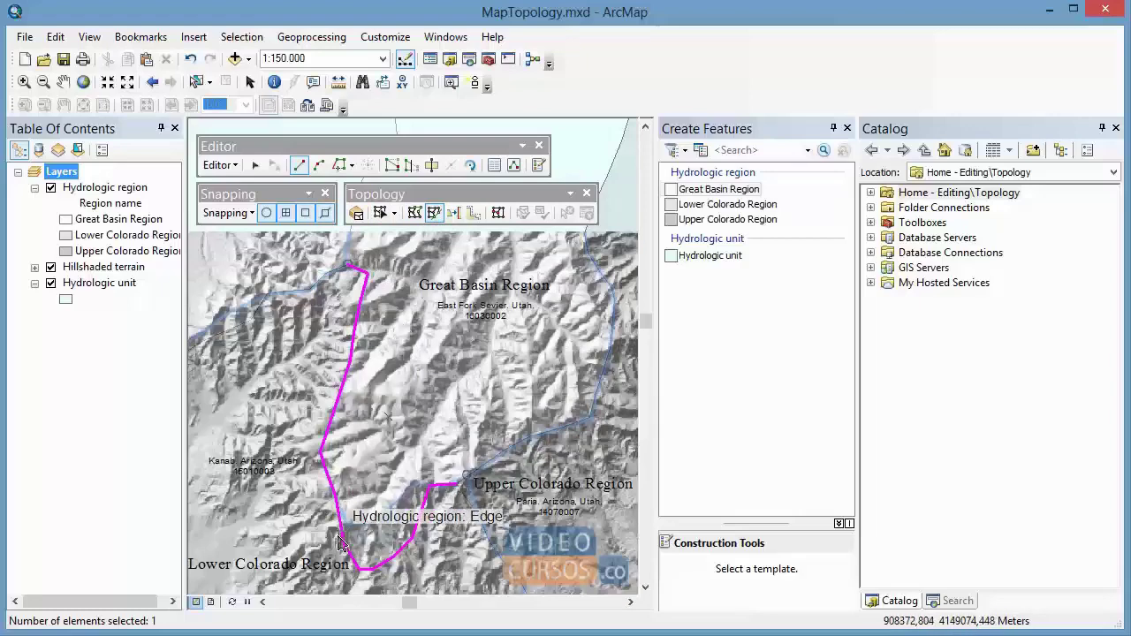
scroll(341, 541, down, 1)
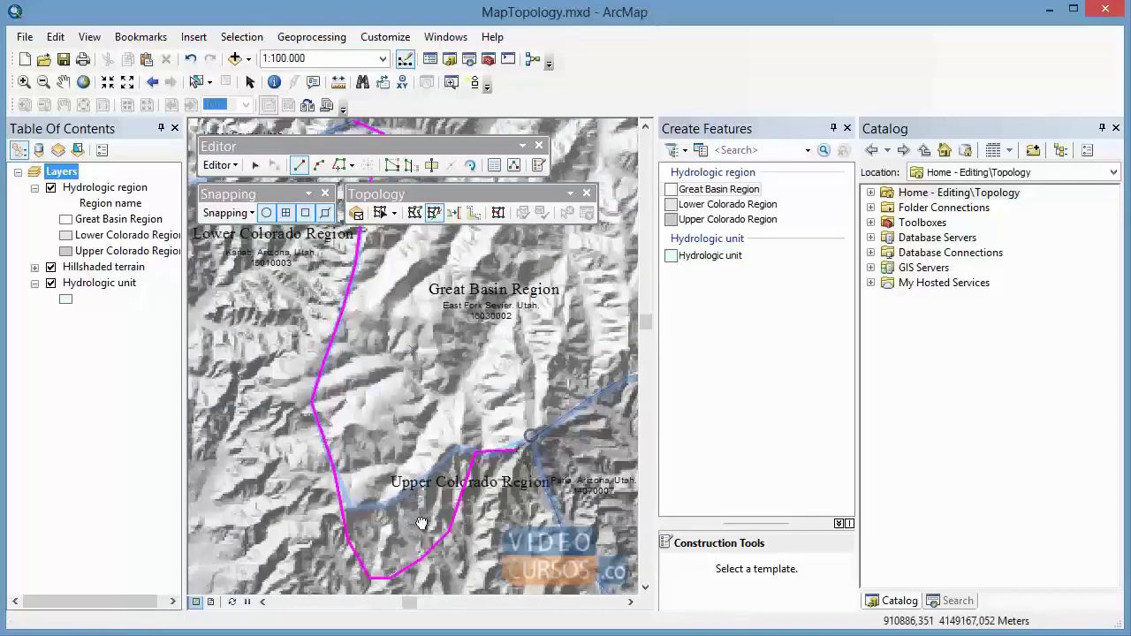
drag(422, 523, 425, 467)
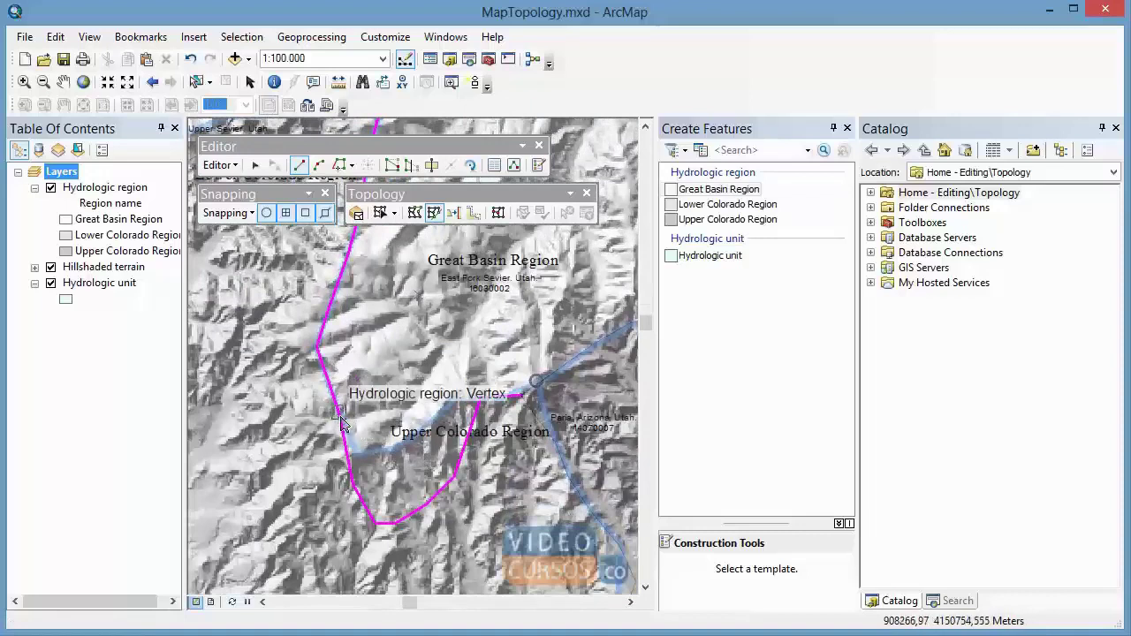
click(341, 413)
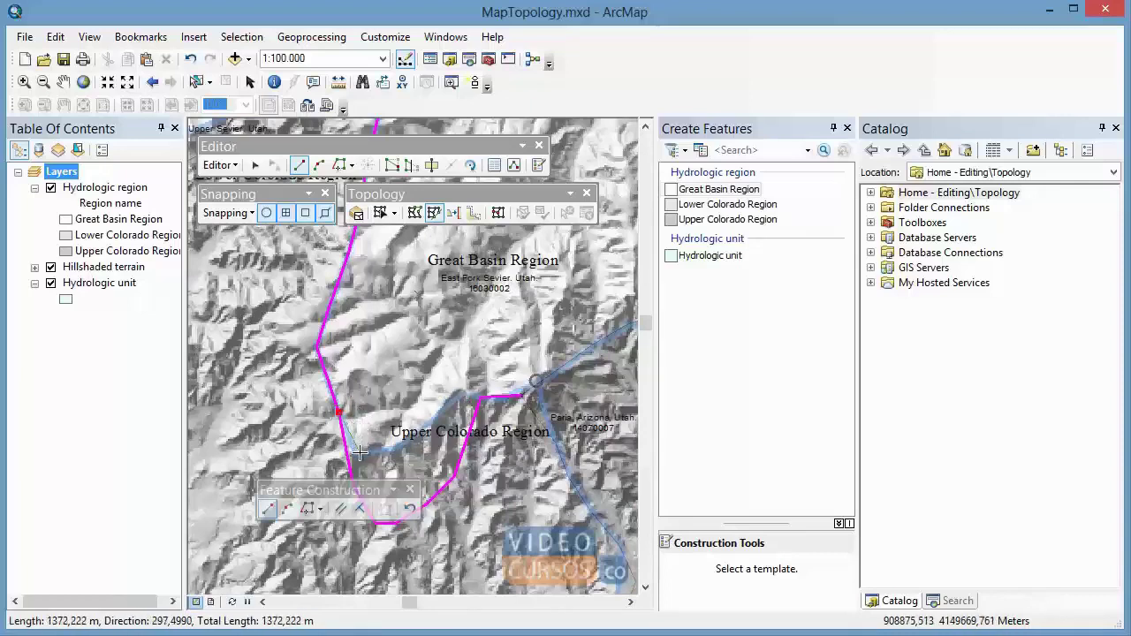
click(359, 455)
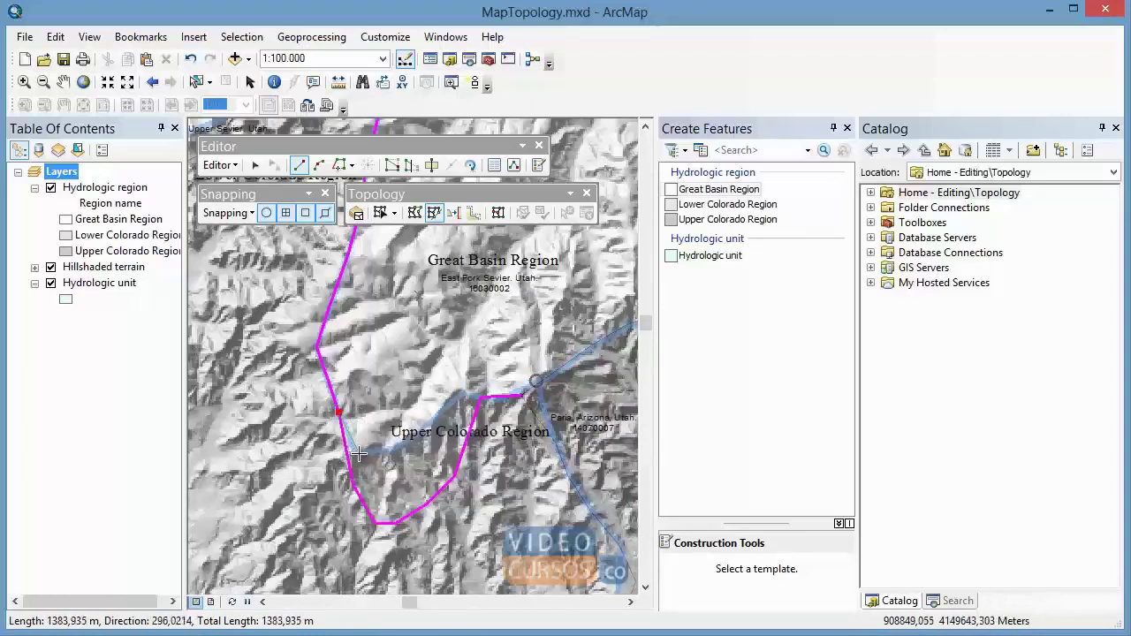
click(386, 453)
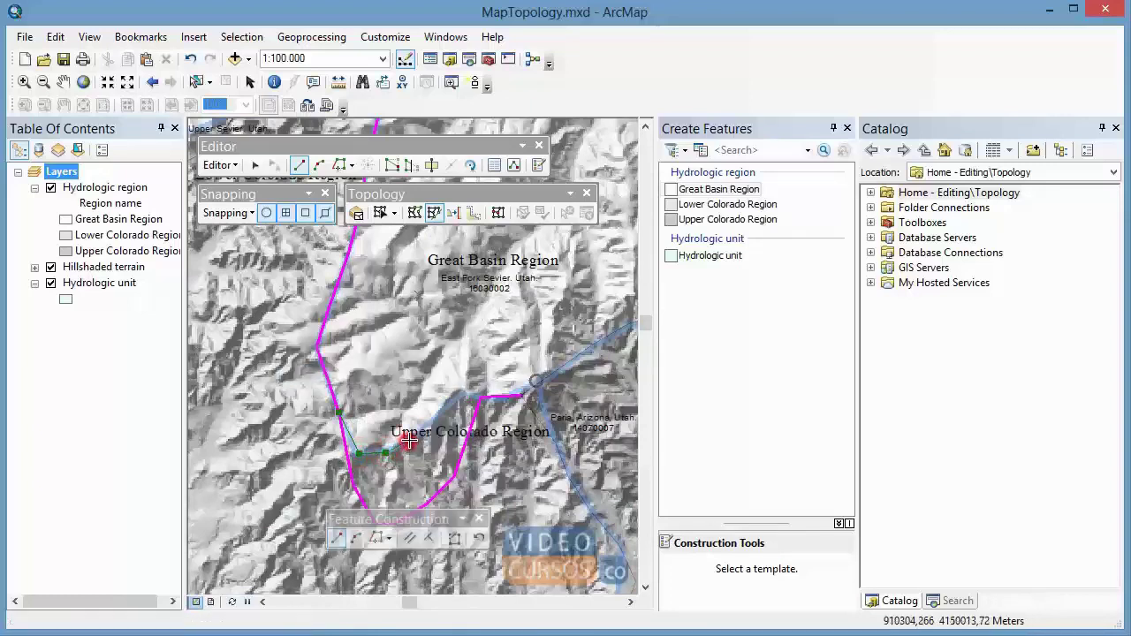
click(408, 442)
click(426, 428)
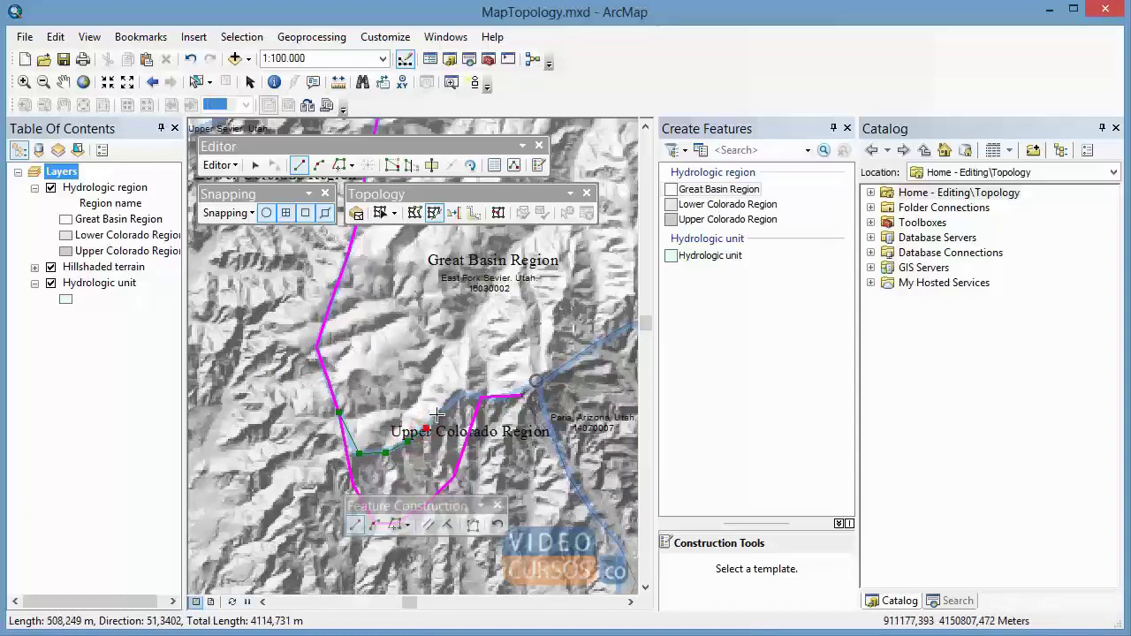
click(436, 415)
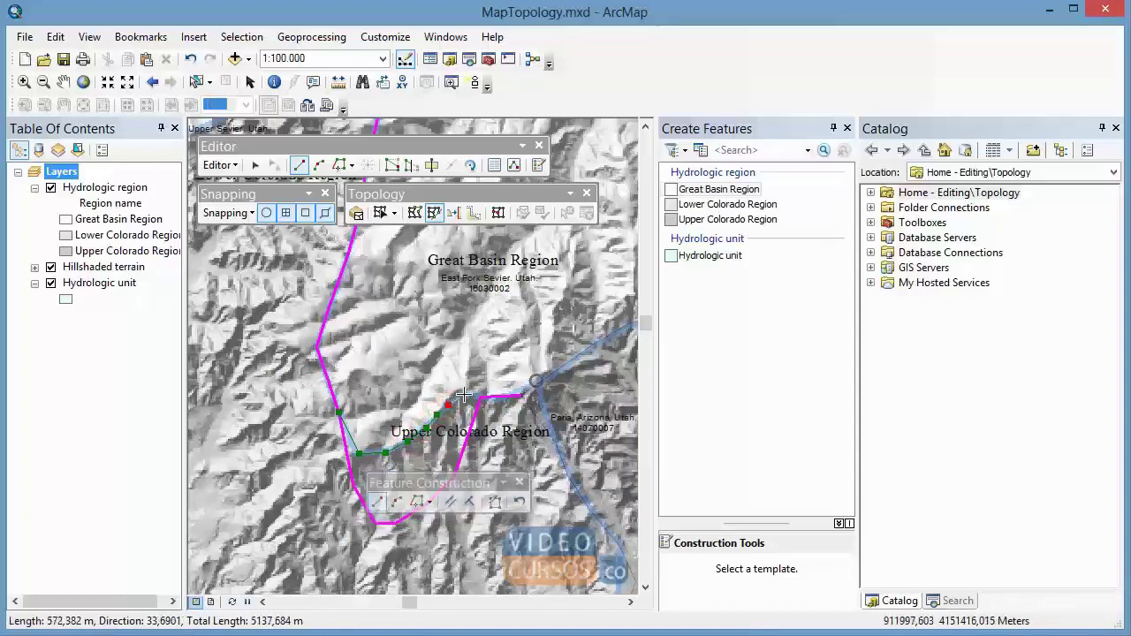
click(449, 404)
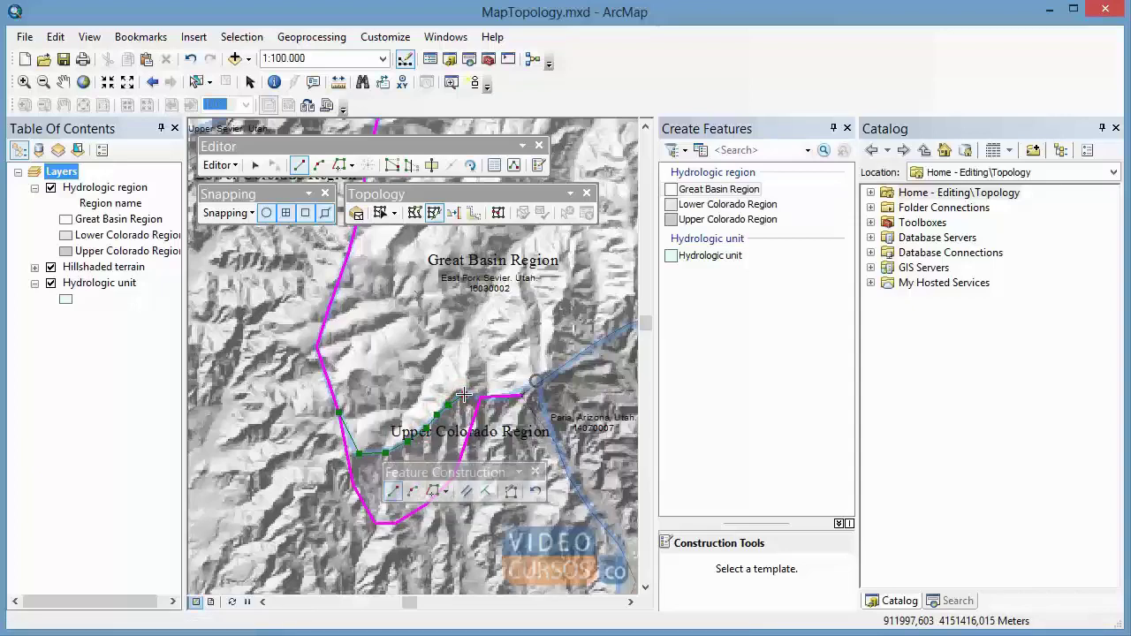
click(464, 395)
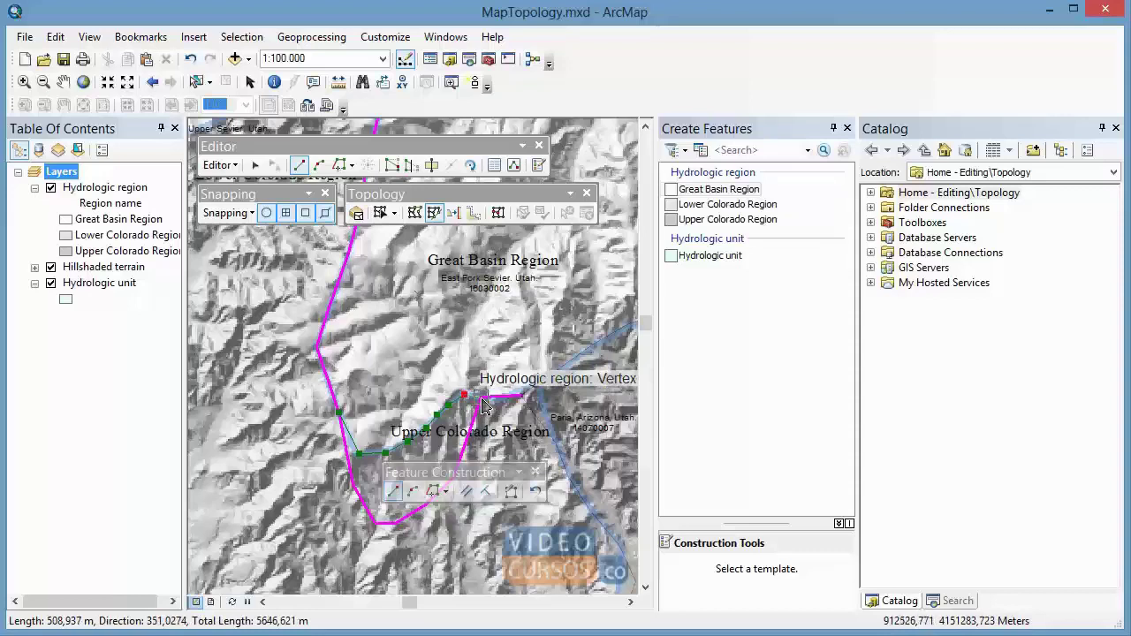
click(481, 399)
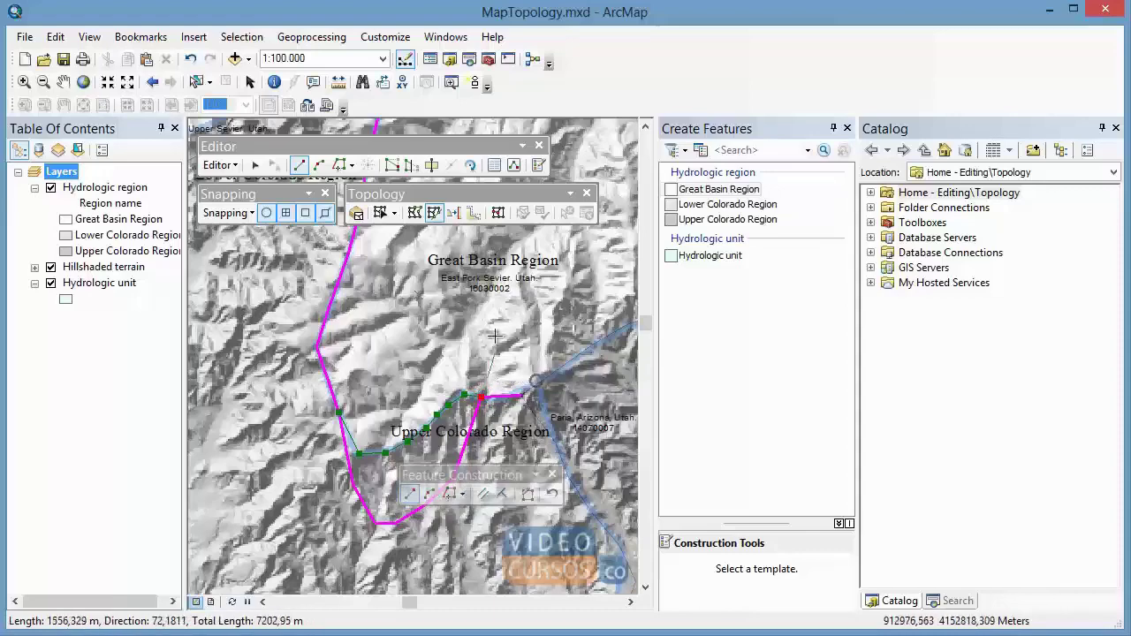
right_click(559, 235)
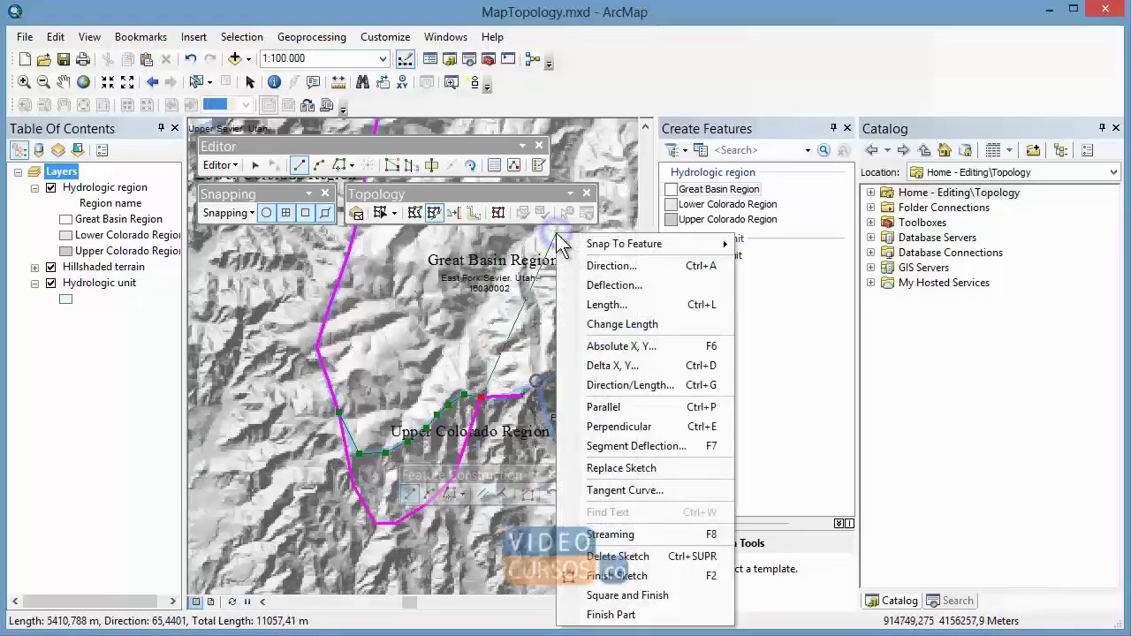
click(629, 576)
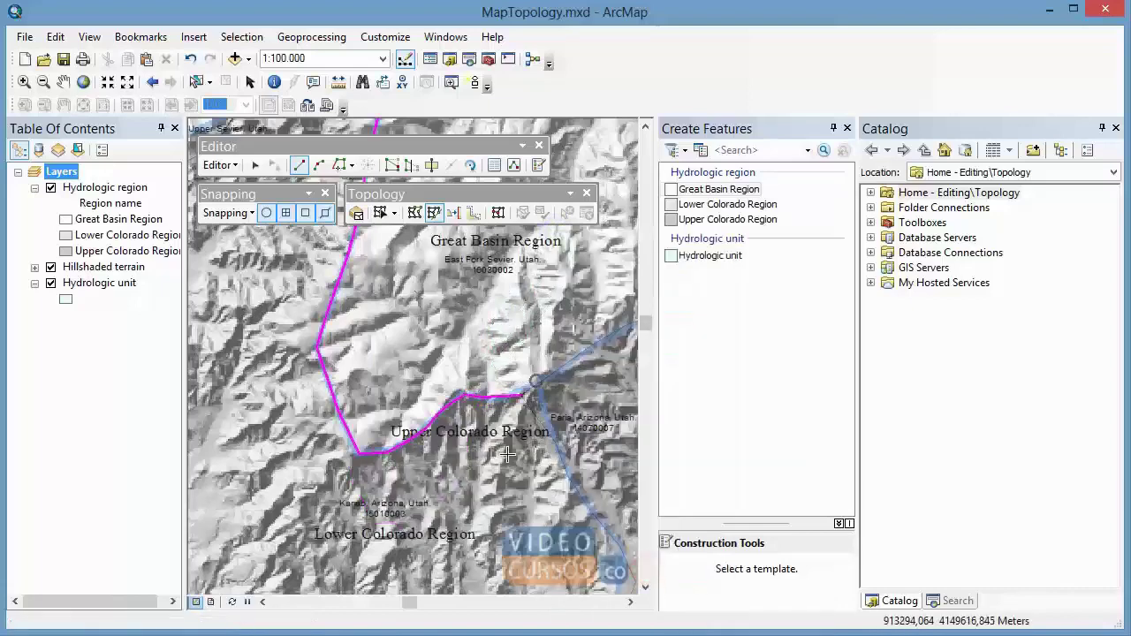
- End the edit session on the hydrologic layers and save the edits
key(c)
drag(512, 326, 484, 406)
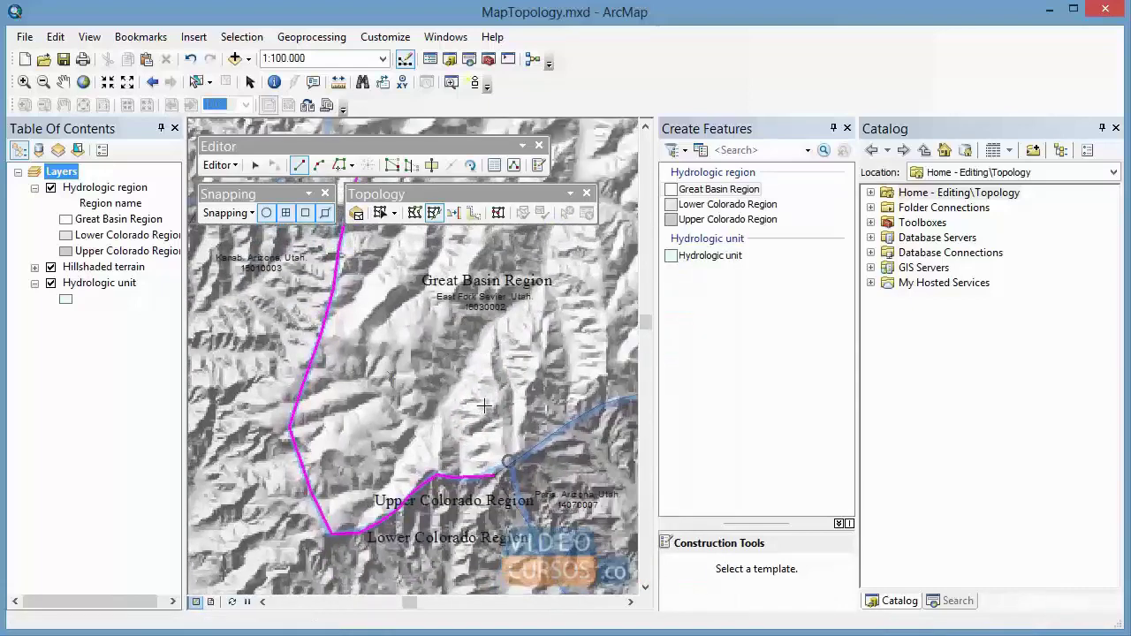
scroll(484, 406, up, 1)
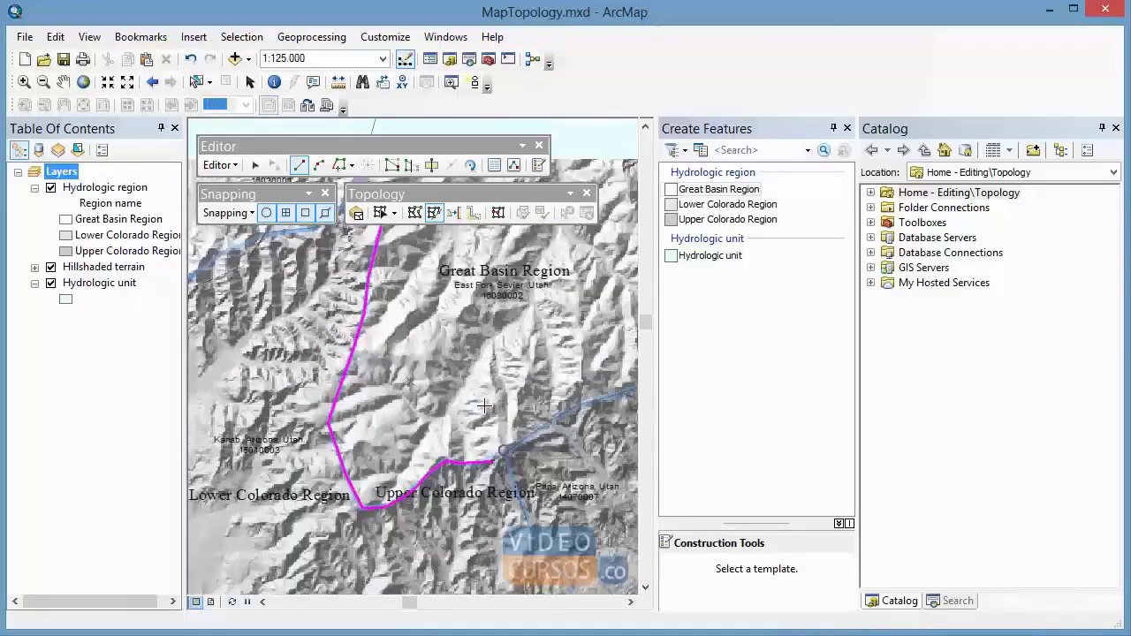
scroll(484, 406, up, 1)
key(c)
drag(500, 387, 484, 440)
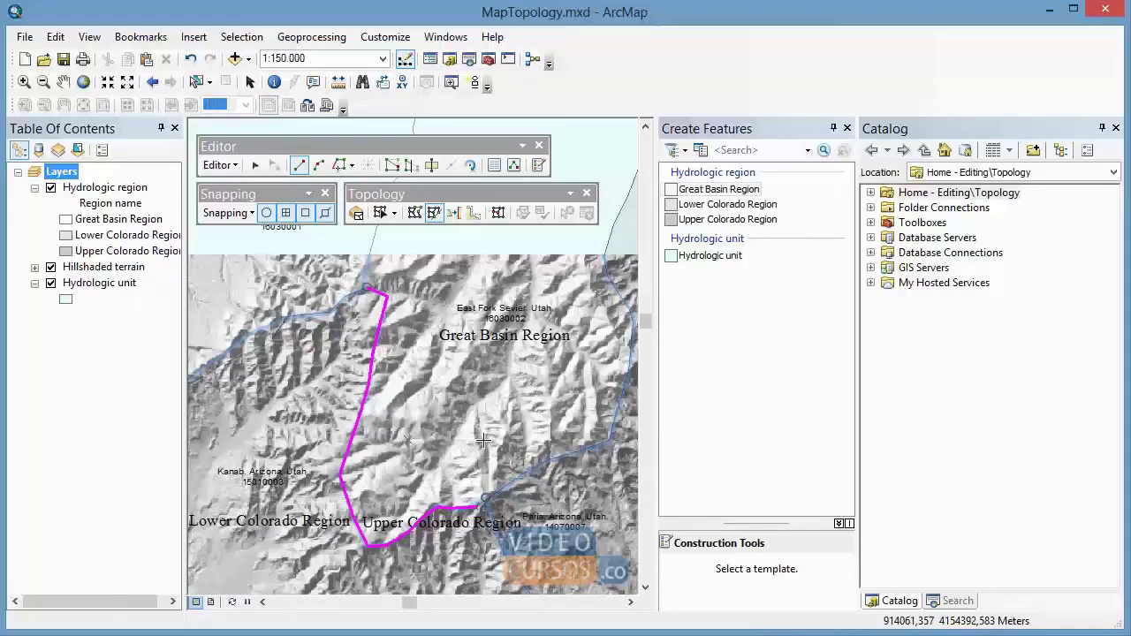
click(231, 167)
click(252, 204)
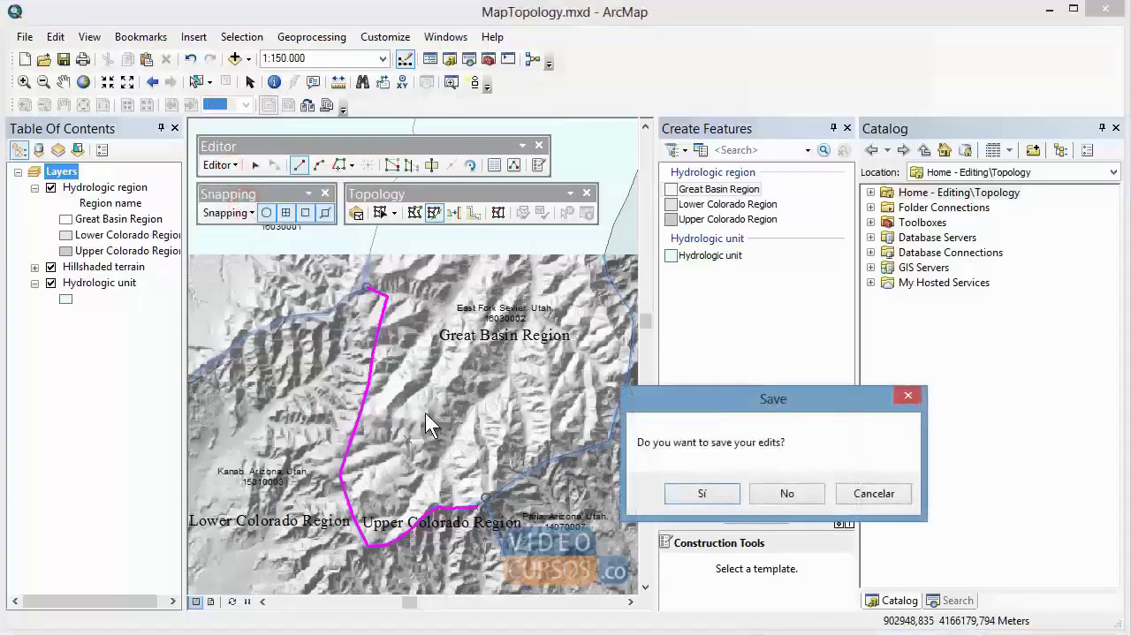
click(703, 498)
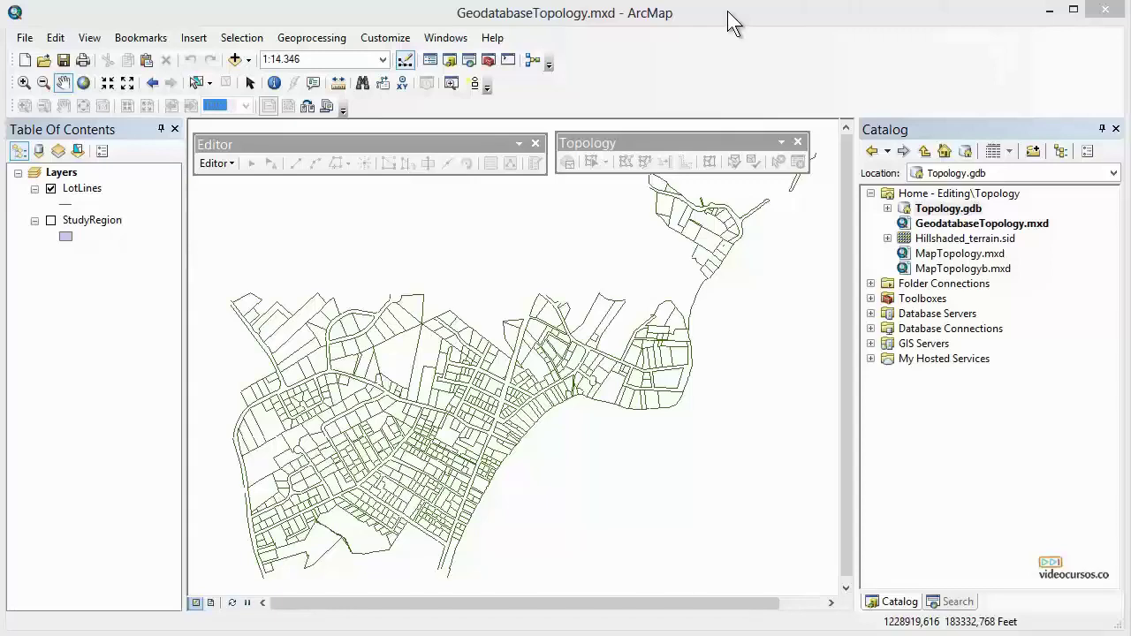
- Expand Topology.gdb in the Editing\Topology home folder to list its feature datasets
click(499, 16)
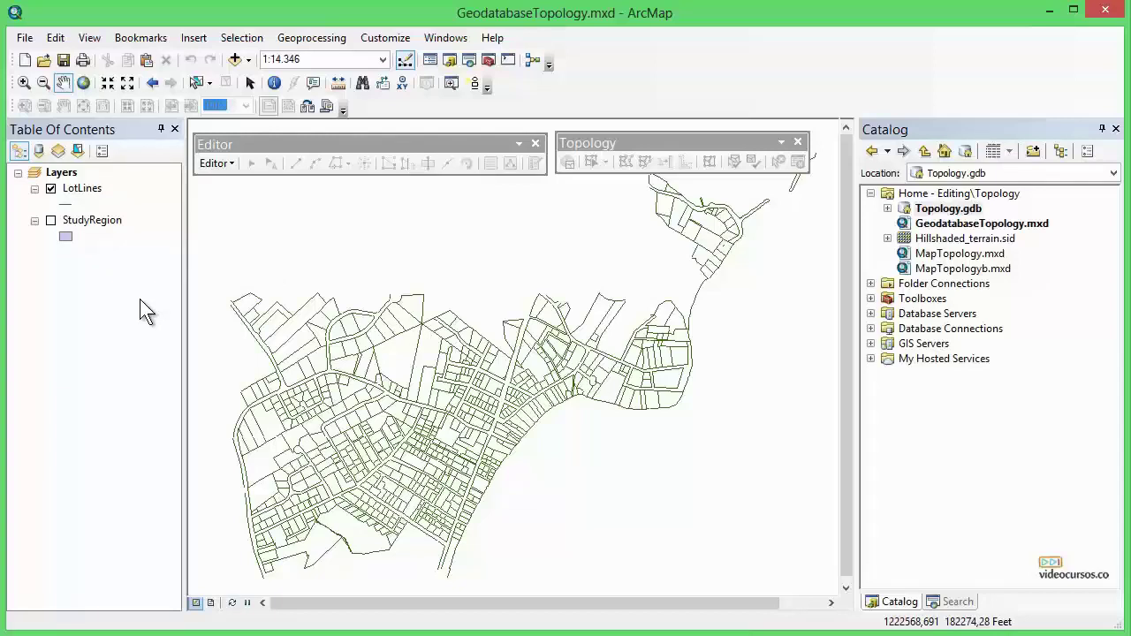
click(1042, 369)
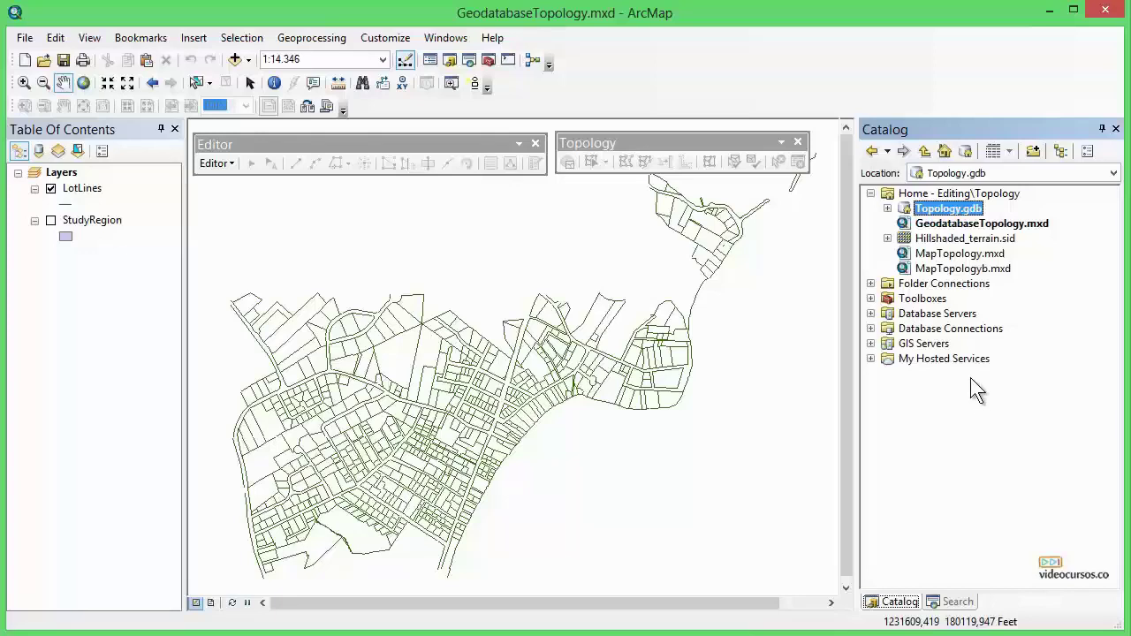
click(871, 193)
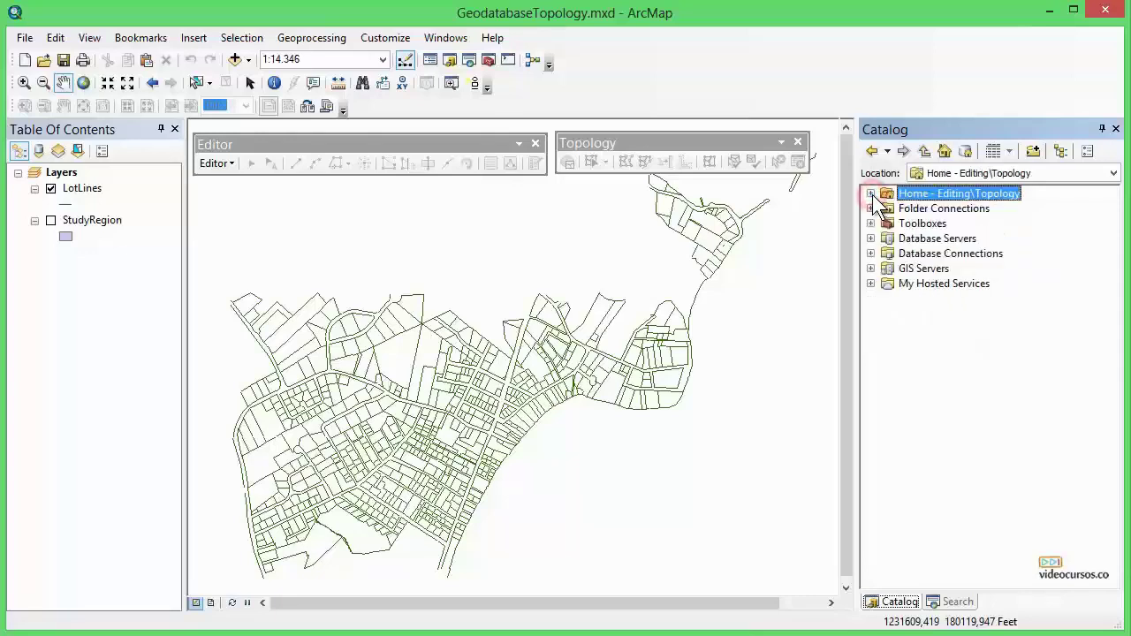
click(871, 193)
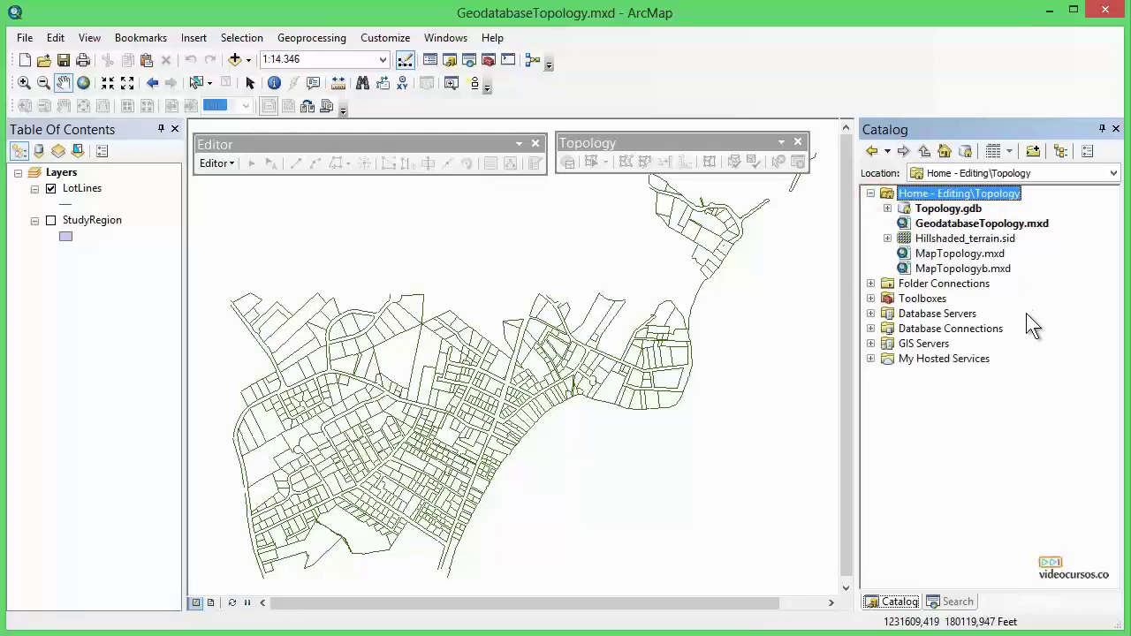
click(888, 208)
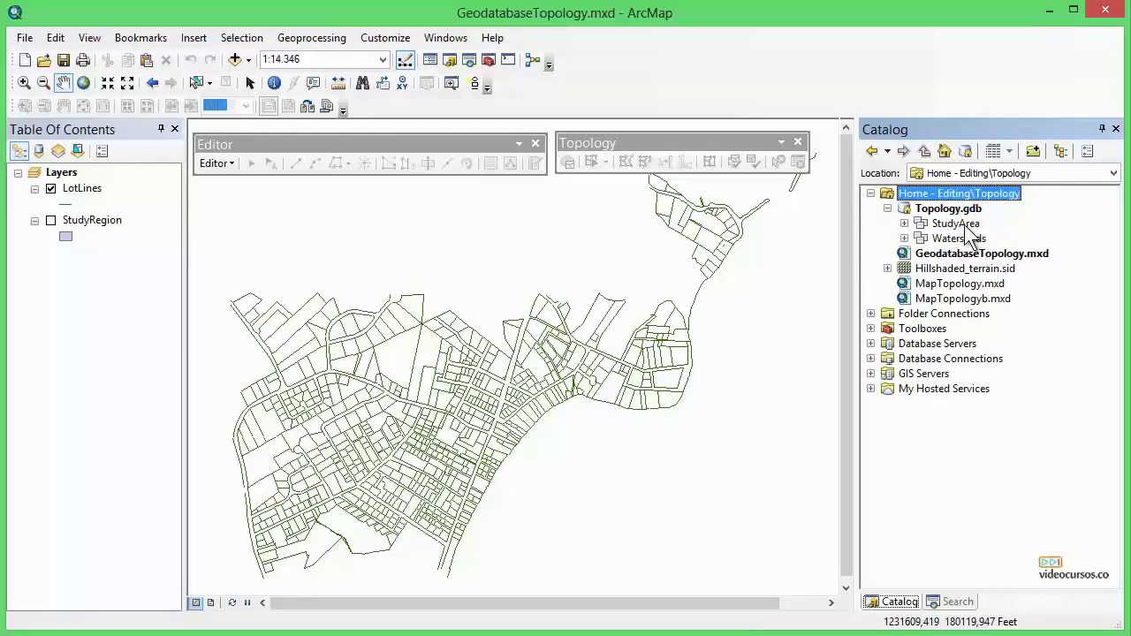
- Start a new topology in the StudyArea feature dataset, keeping the name StudyArea_Topology and the default cluster tolerance
click(965, 226)
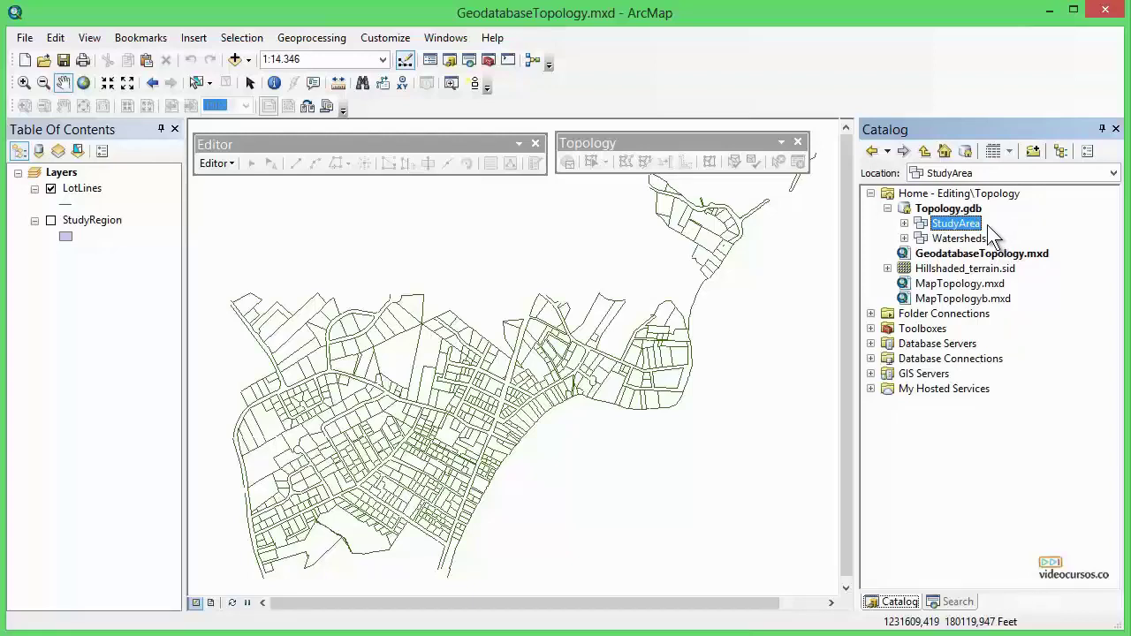
right_click(966, 224)
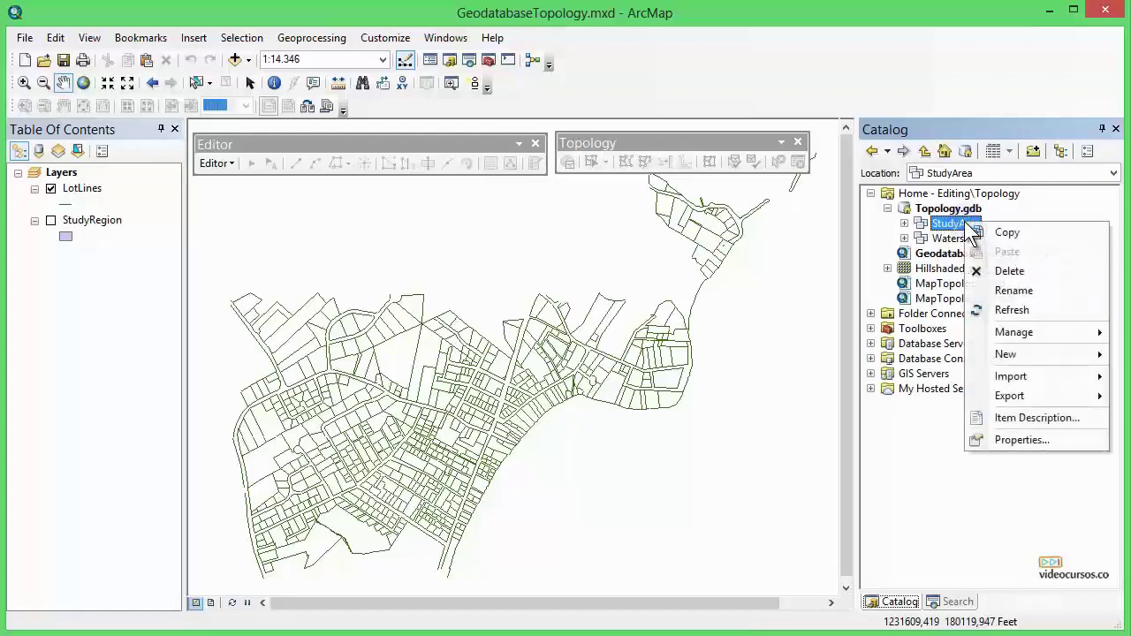
mouse_move(1023, 354)
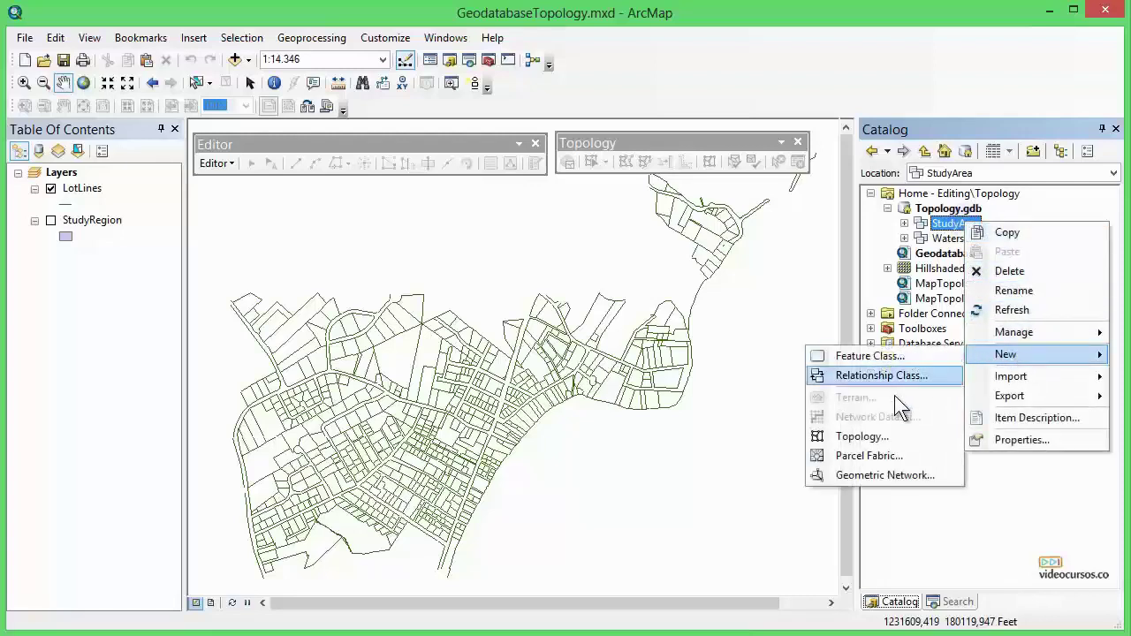
click(880, 437)
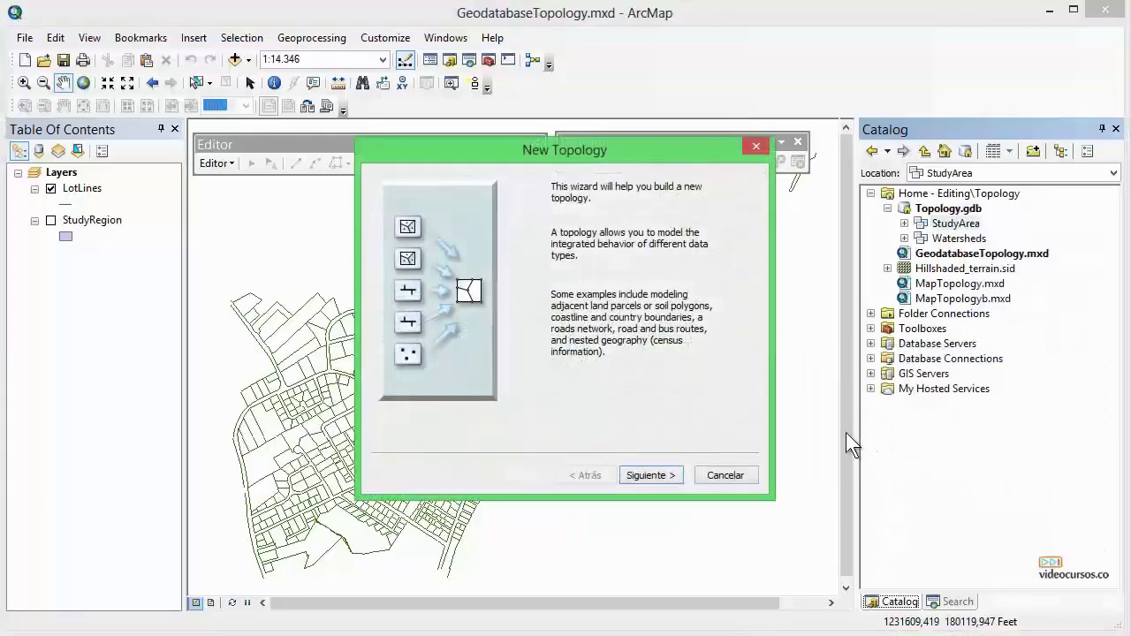
drag(663, 153, 640, 149)
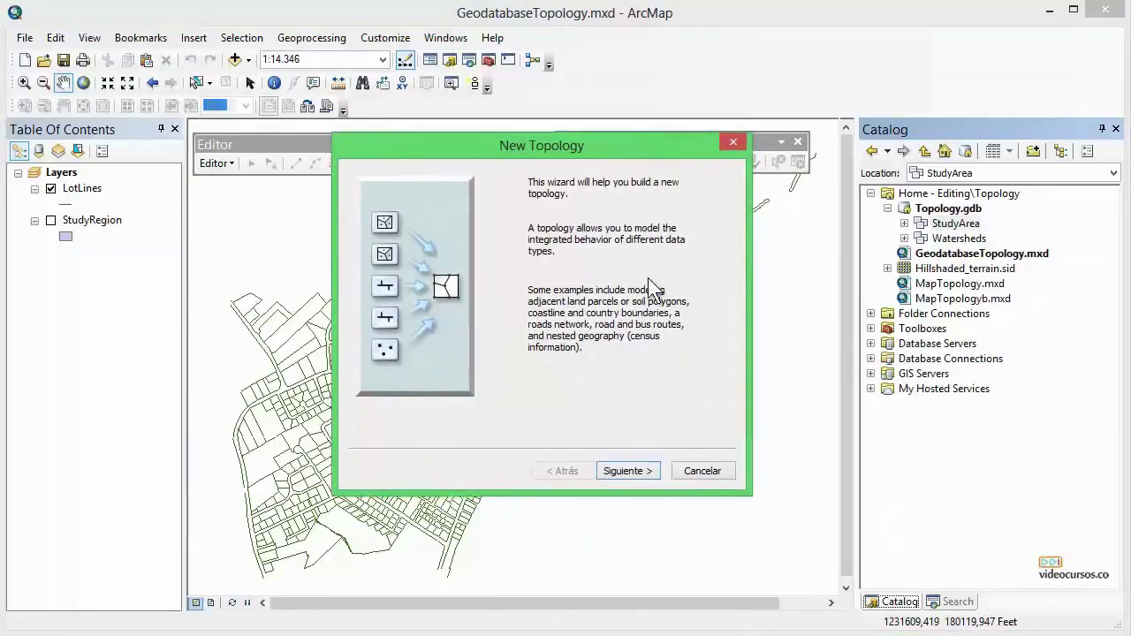
click(650, 473)
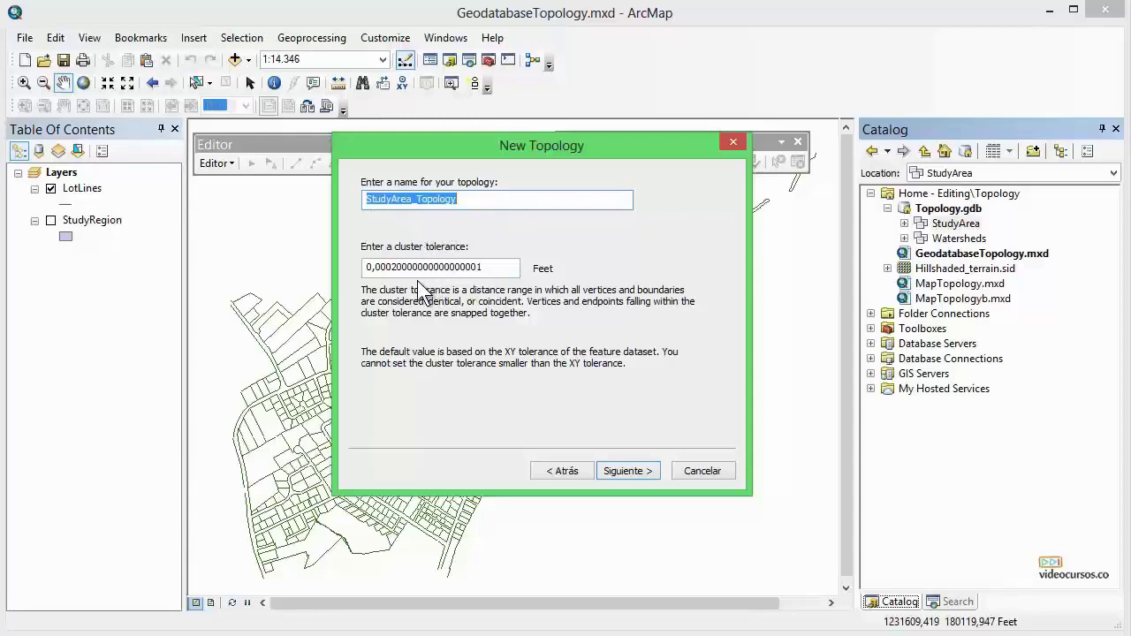
click(653, 470)
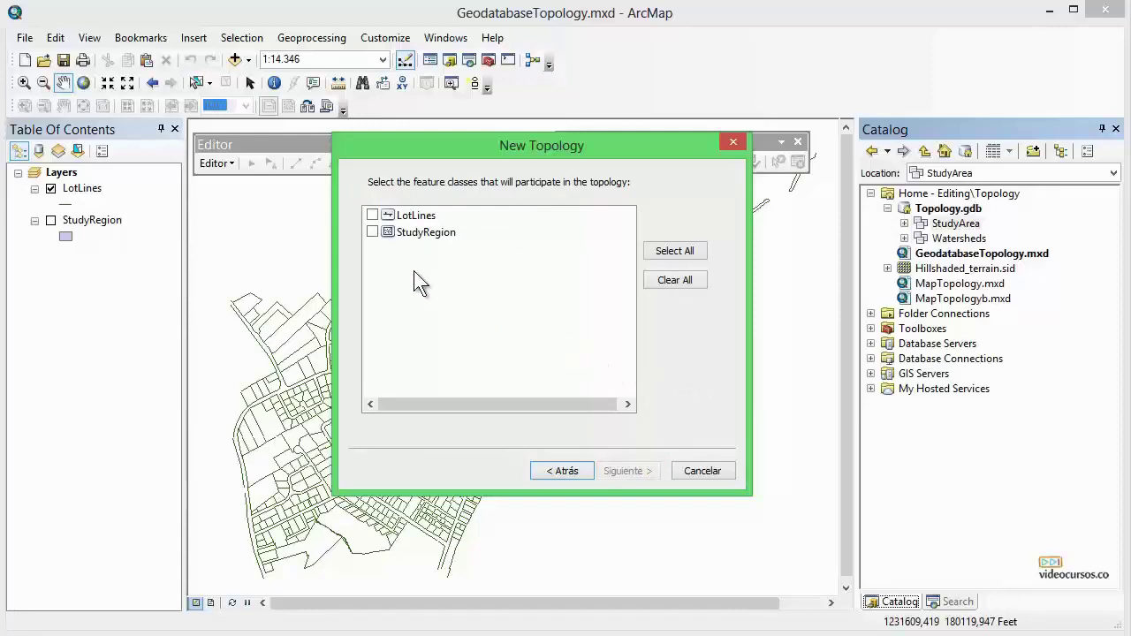
- Include only the LotLines feature class in the topology, keeping 5 ranks and rank 1 for LotLines
click(373, 215)
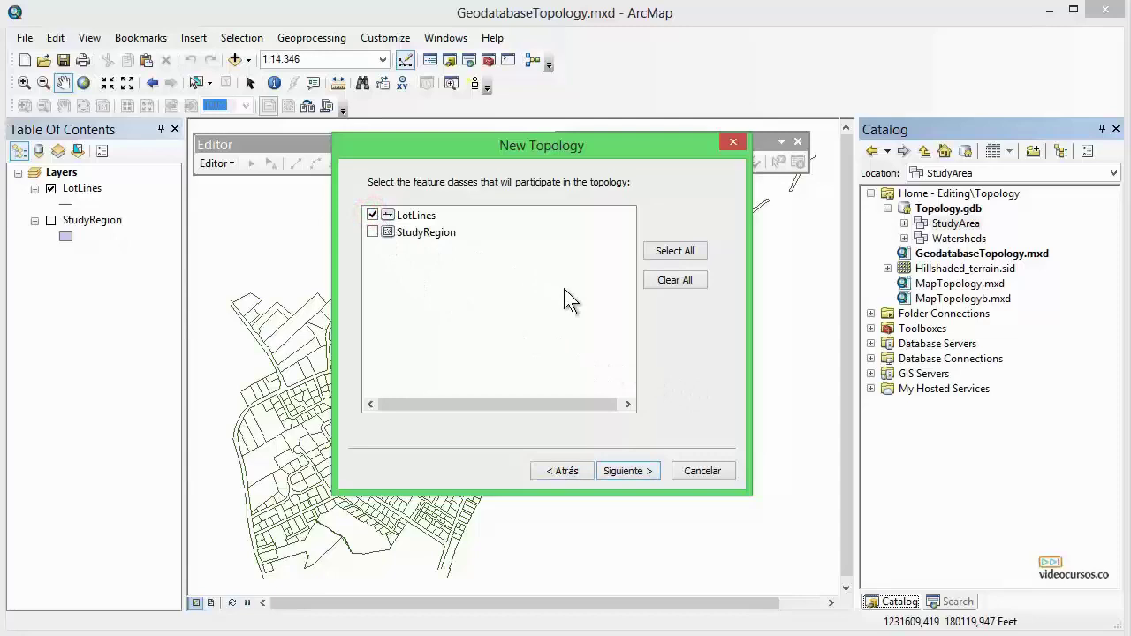
click(649, 471)
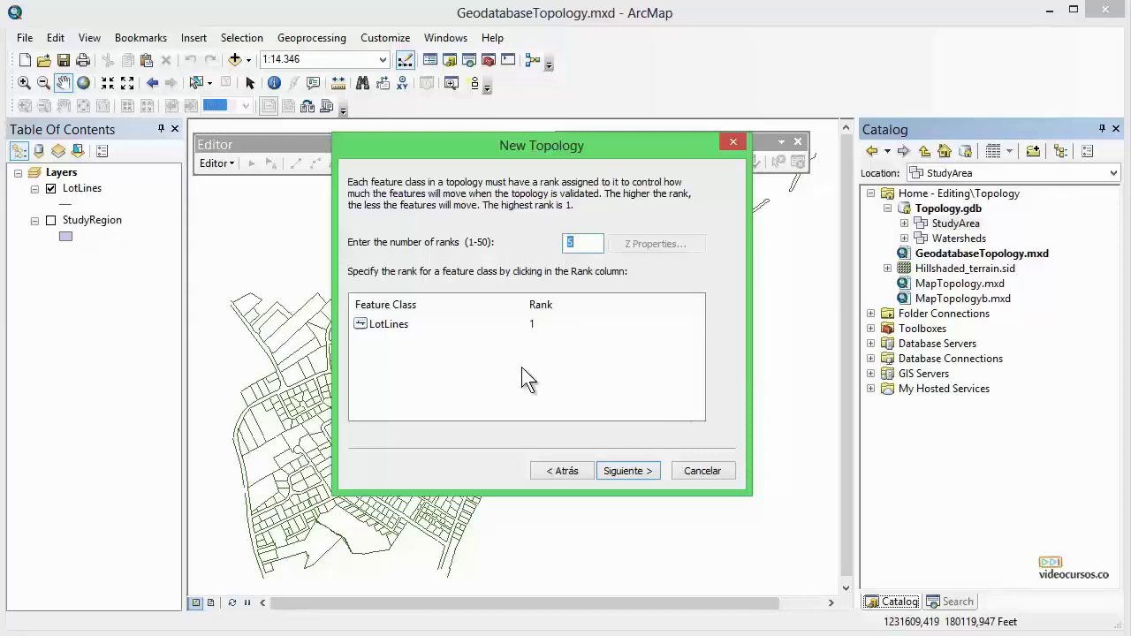
click(640, 471)
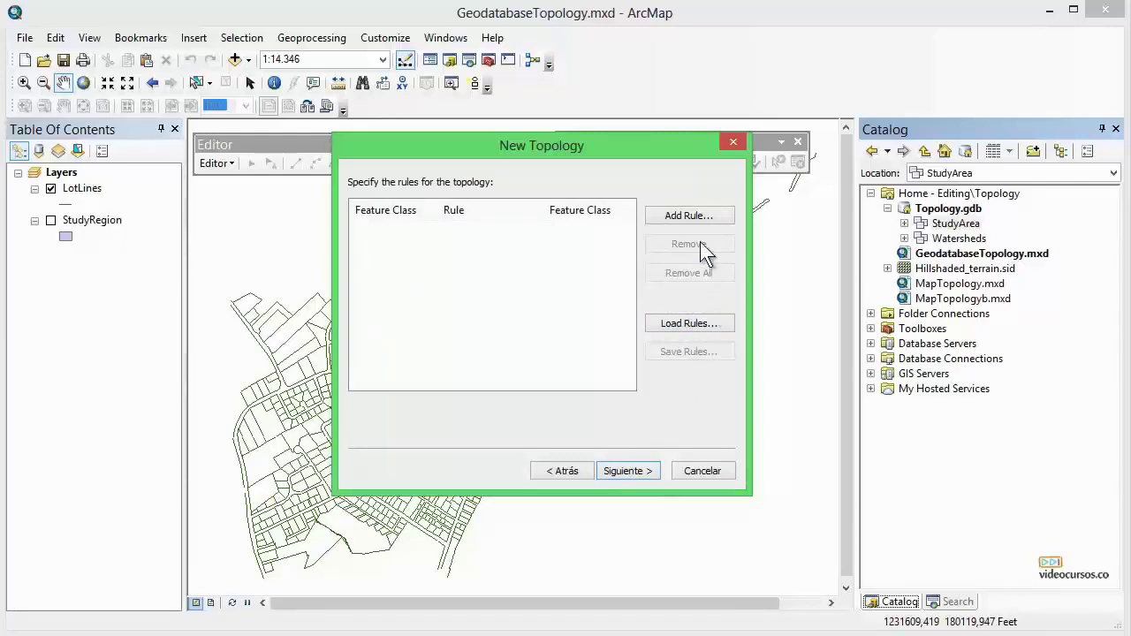
- Add the Must Not Have Dangles rule for LotLines to the new topology
click(695, 218)
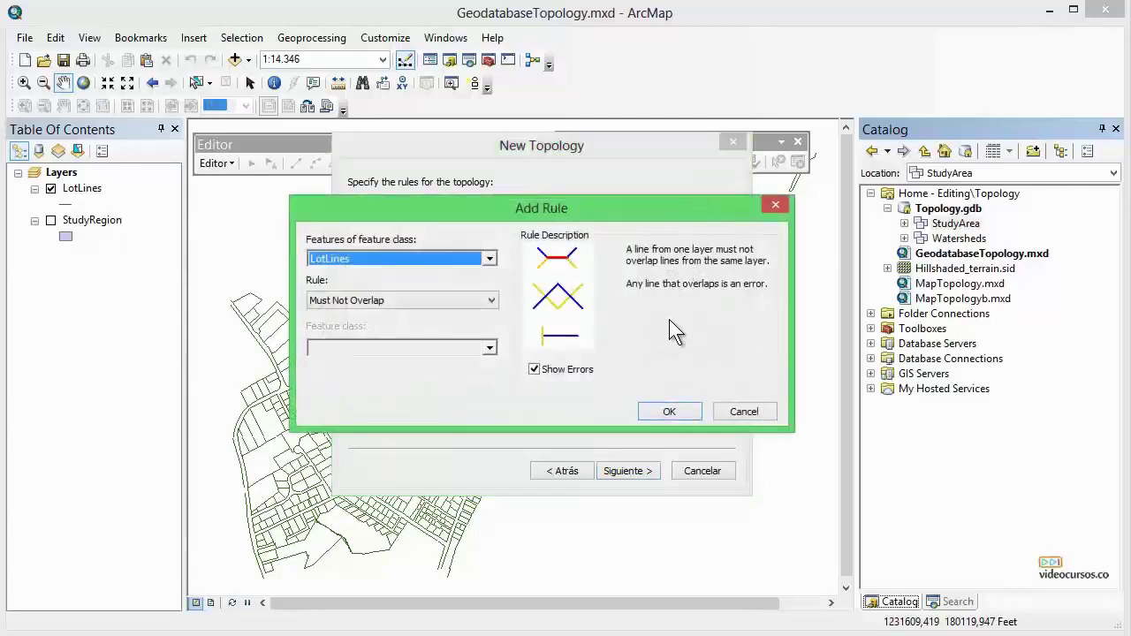
click(494, 299)
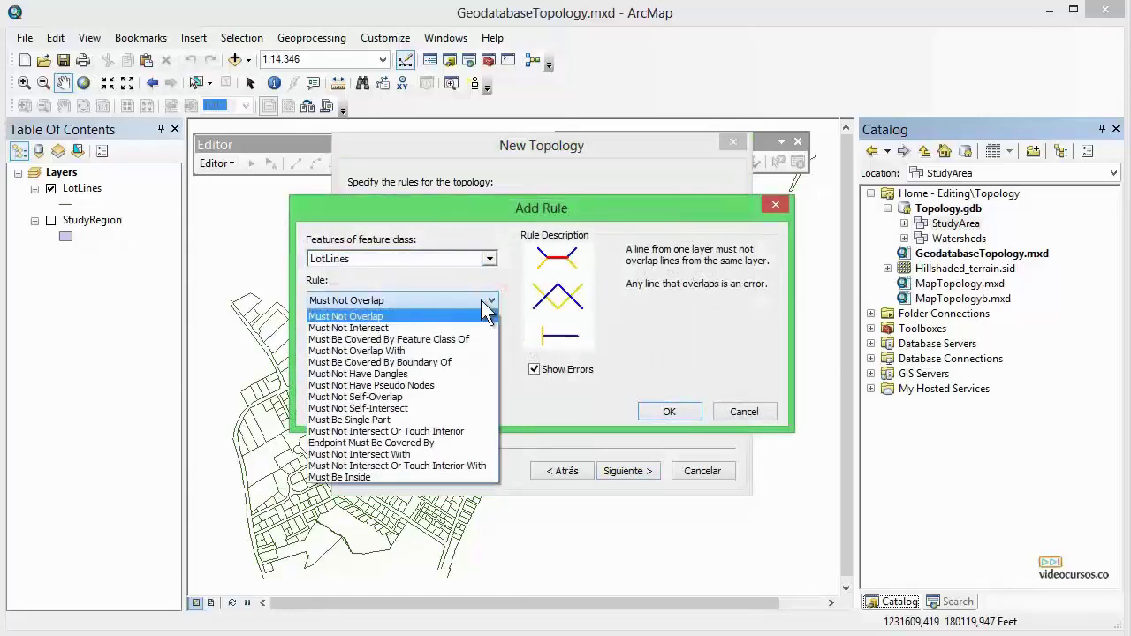
click(356, 372)
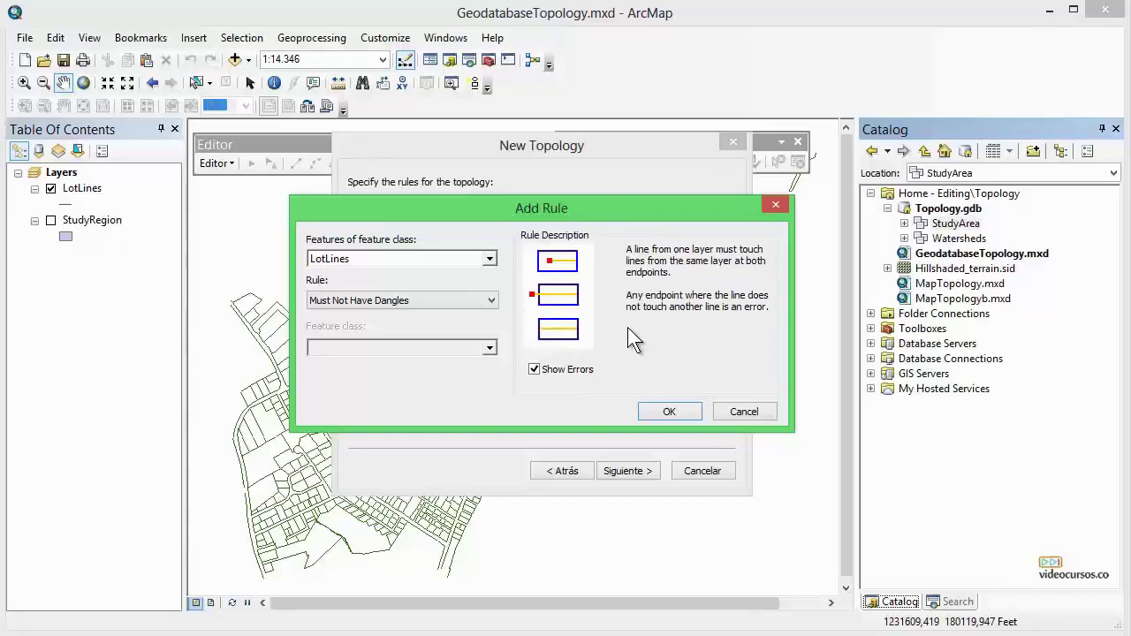
click(681, 412)
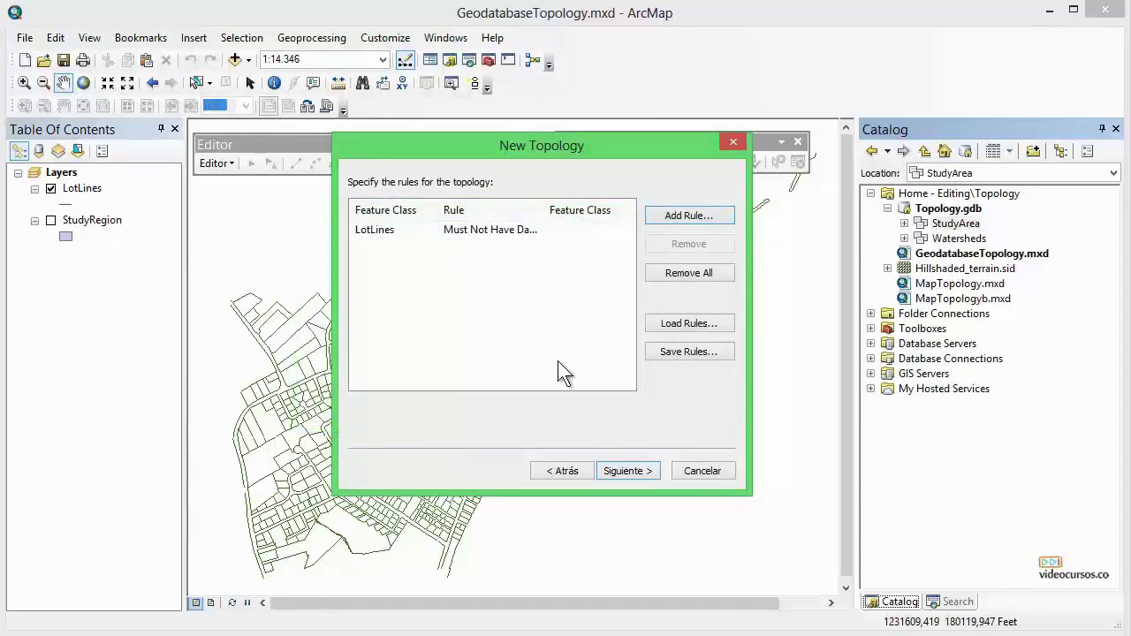
- Accept the topology rules and summary, create the topology, and validate it immediately
click(647, 465)
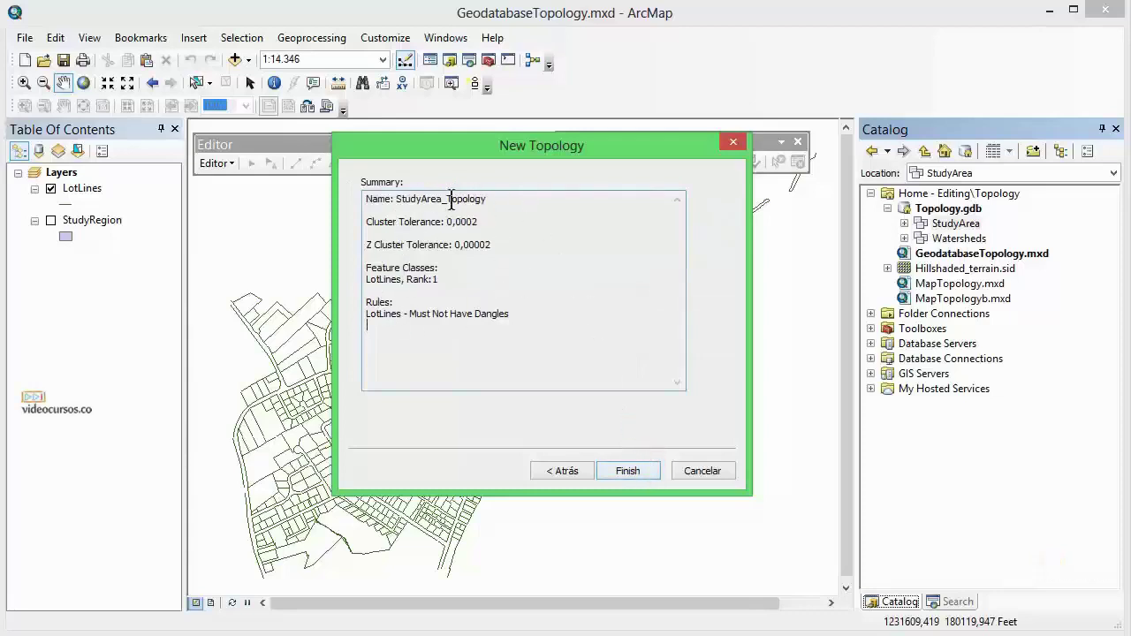
click(627, 471)
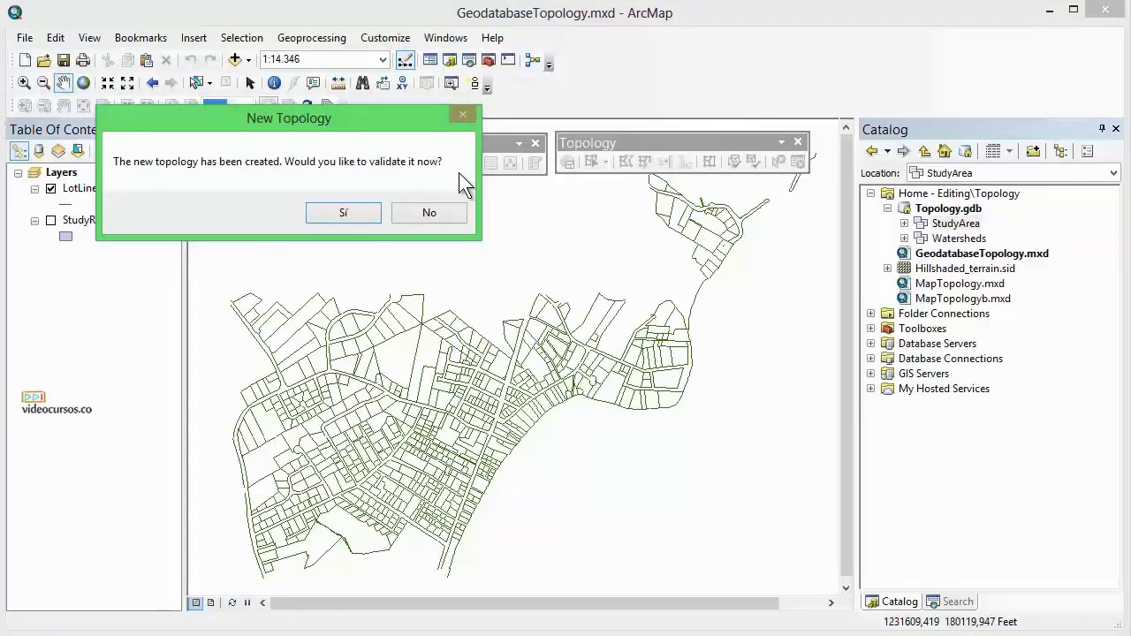
click(345, 213)
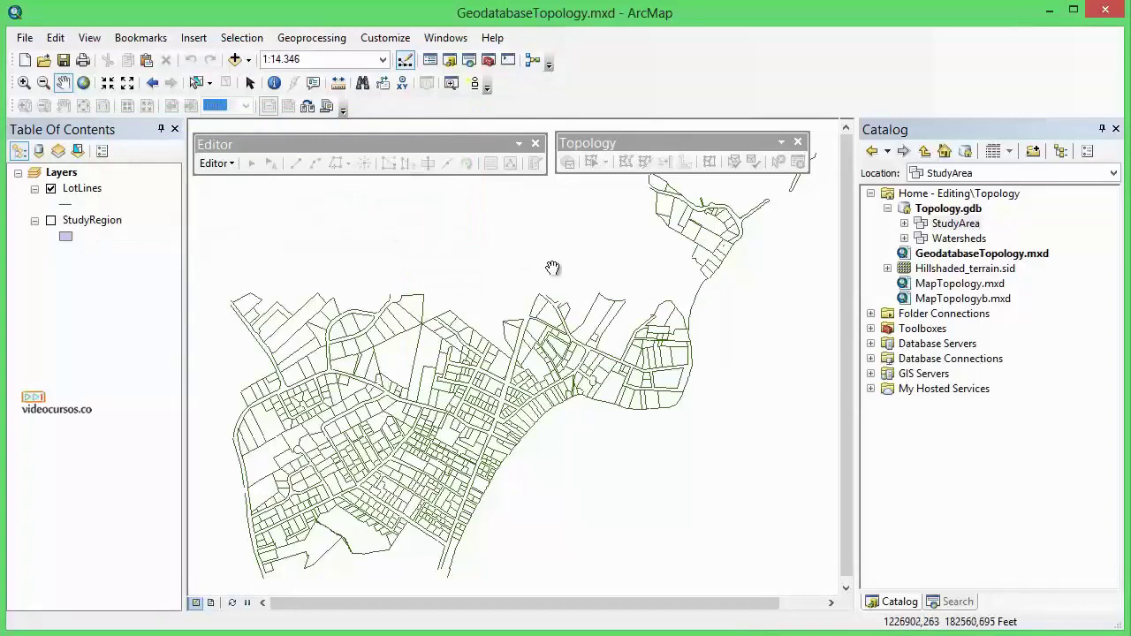
- Add StudyArea_Topology from the StudyArea dataset to the map without adding its participating feature classes
click(905, 225)
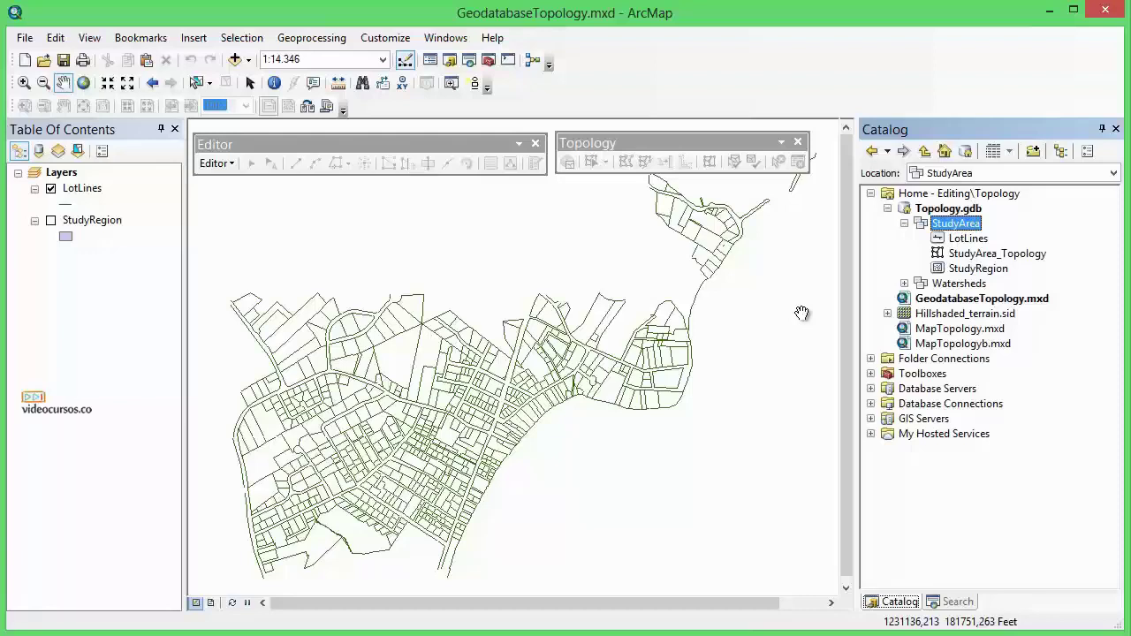
click(904, 223)
click(904, 223)
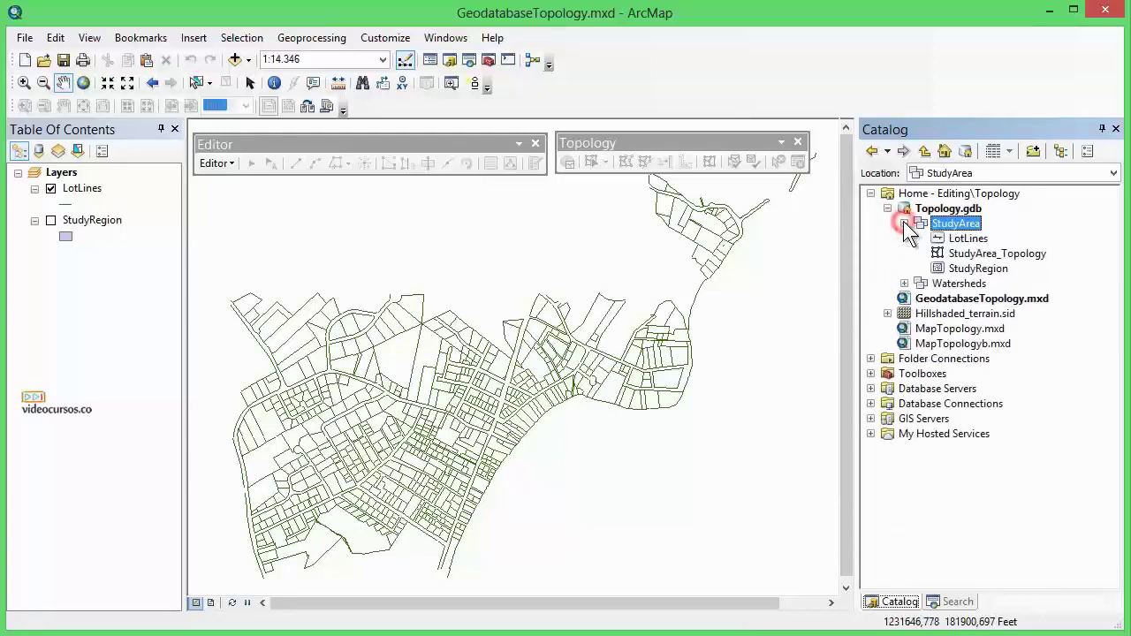
click(997, 256)
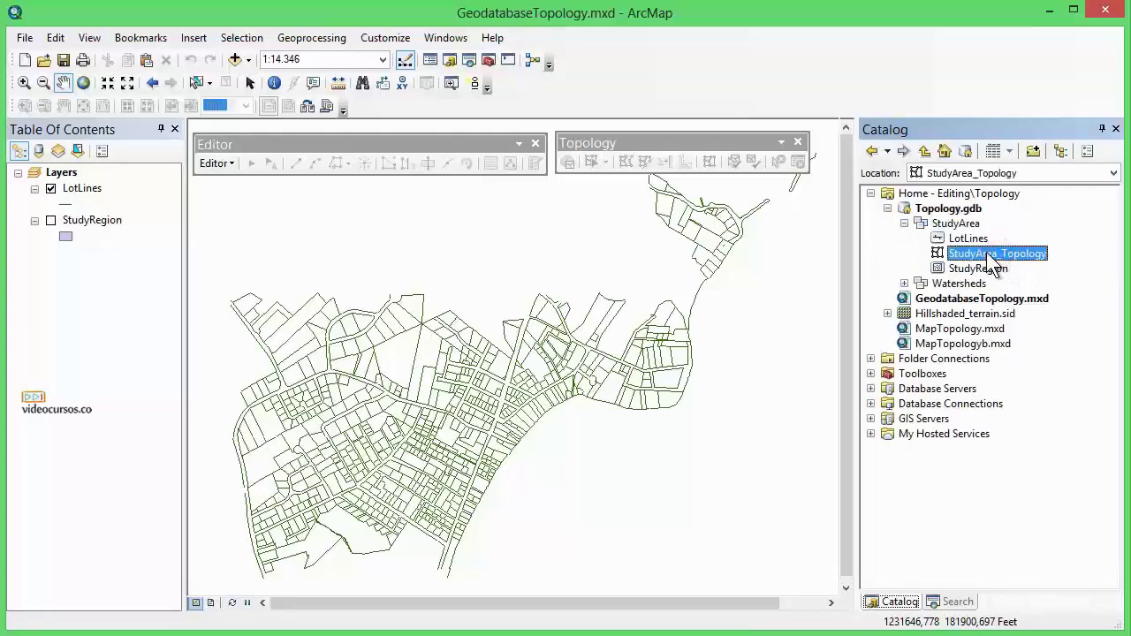
drag(987, 252, 778, 320)
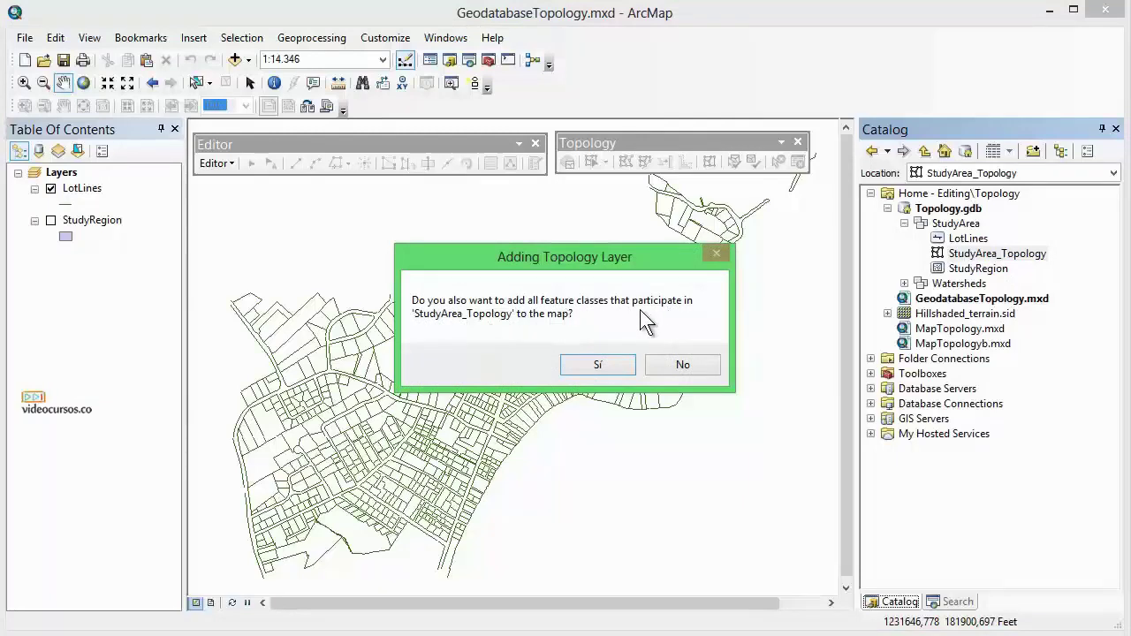
click(693, 363)
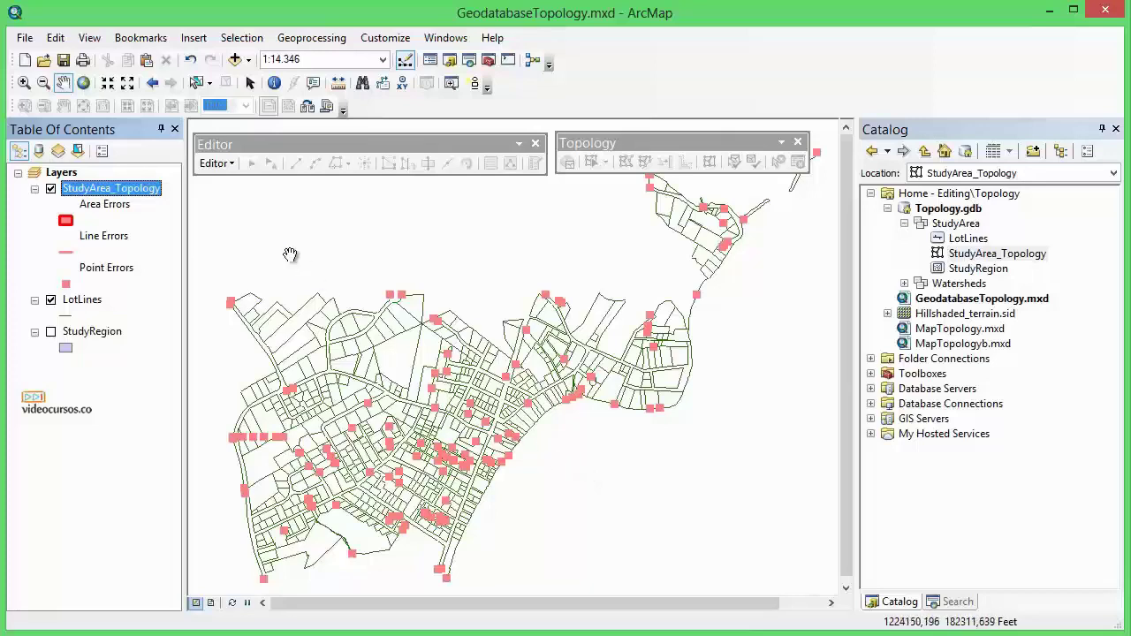
- Go to the Dangle errors bookmark and start an edit session
click(132, 42)
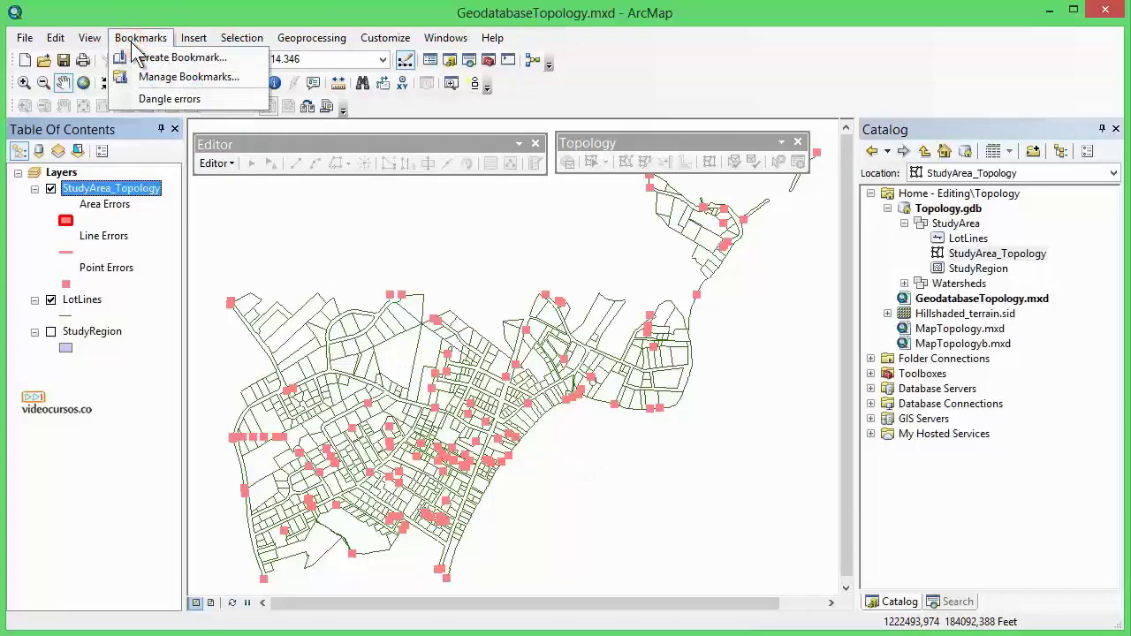
click(180, 100)
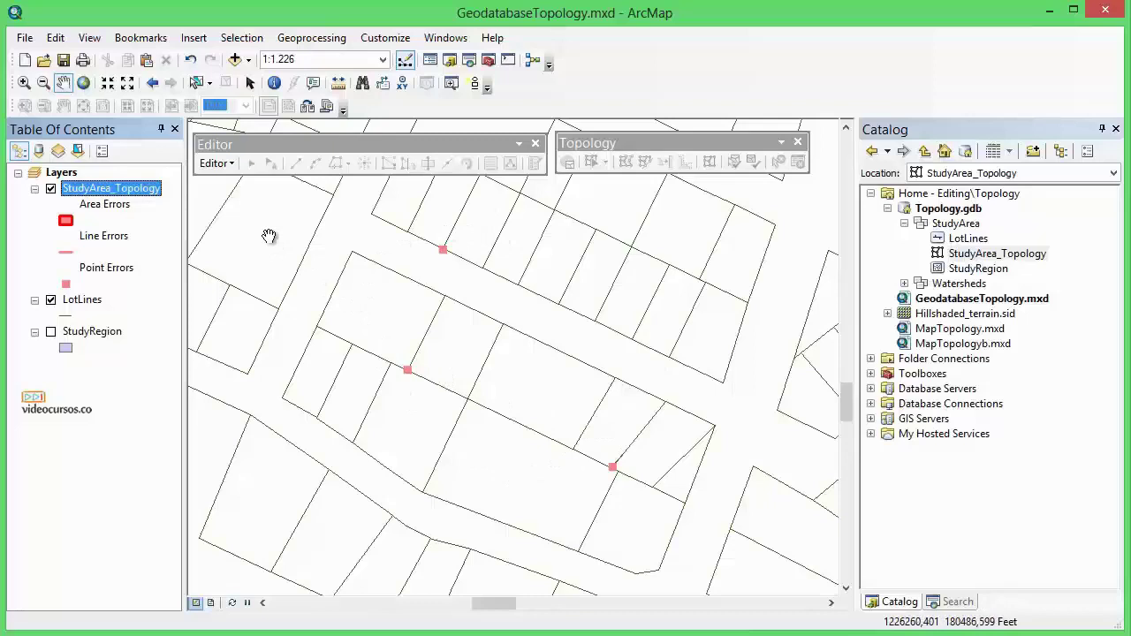
click(231, 164)
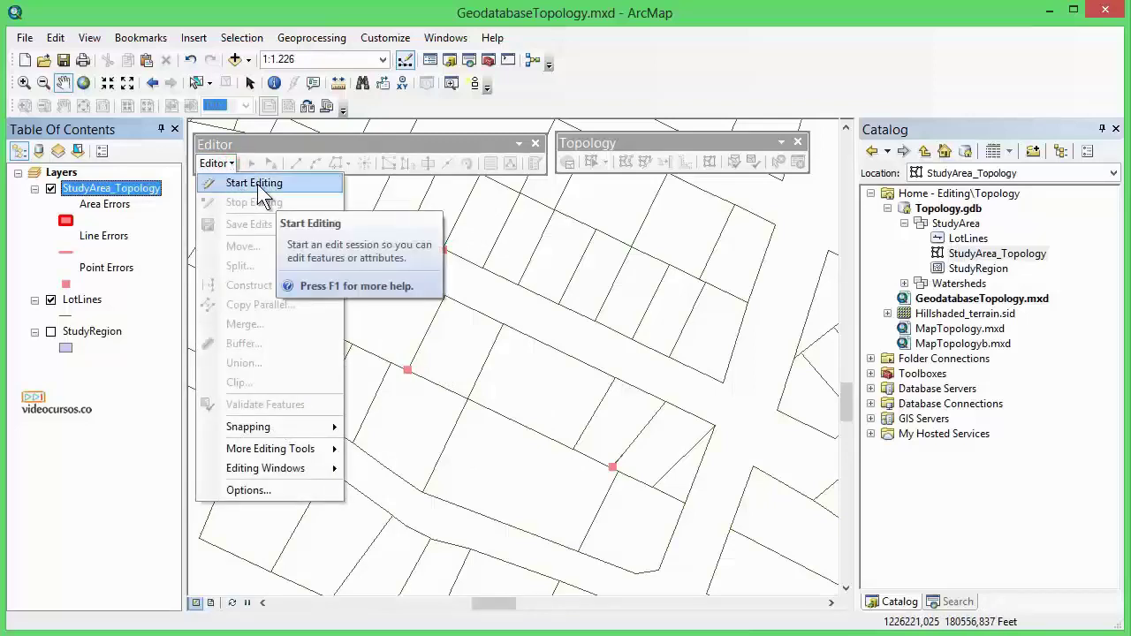
click(257, 184)
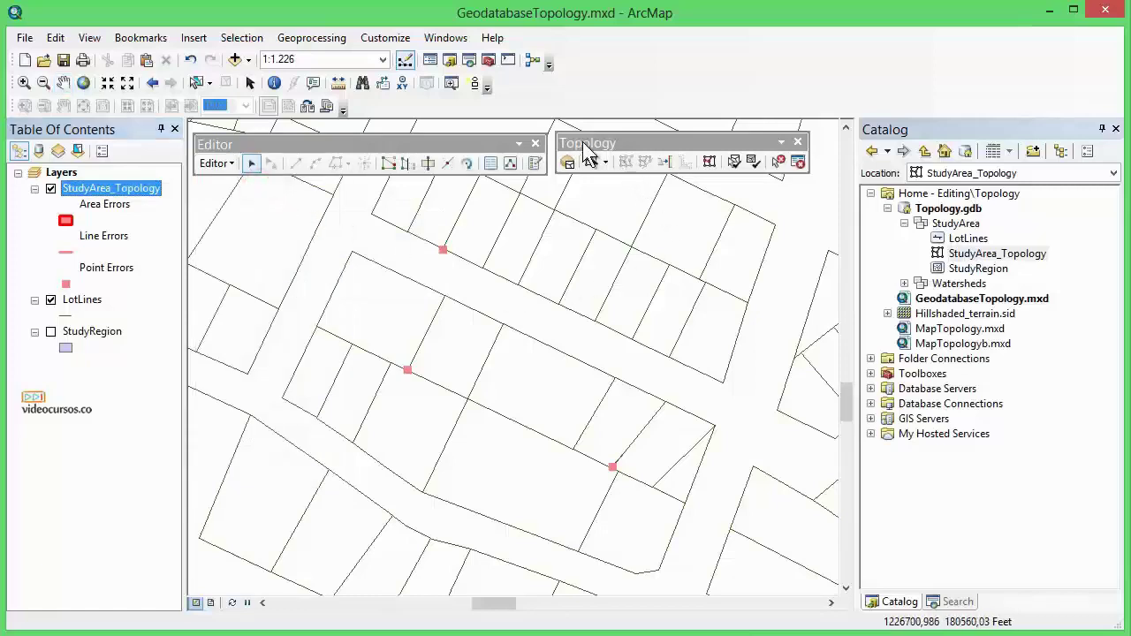
- Open the Error Inspector and search for errors from all rules, limited to the visible extent around the bookmarked dangles
click(798, 163)
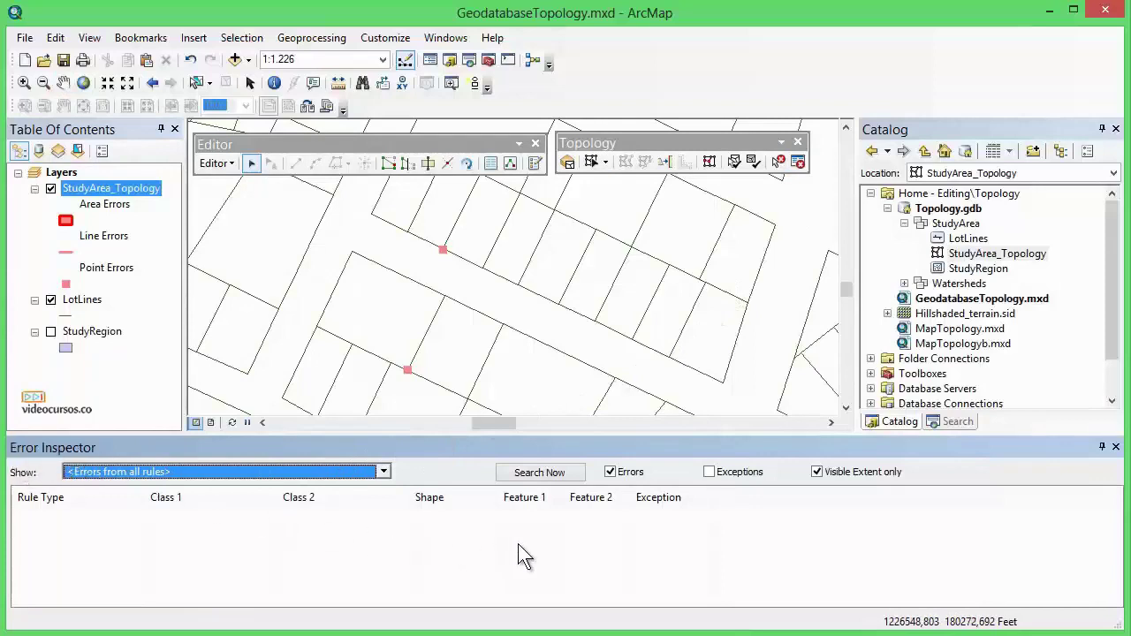
click(611, 473)
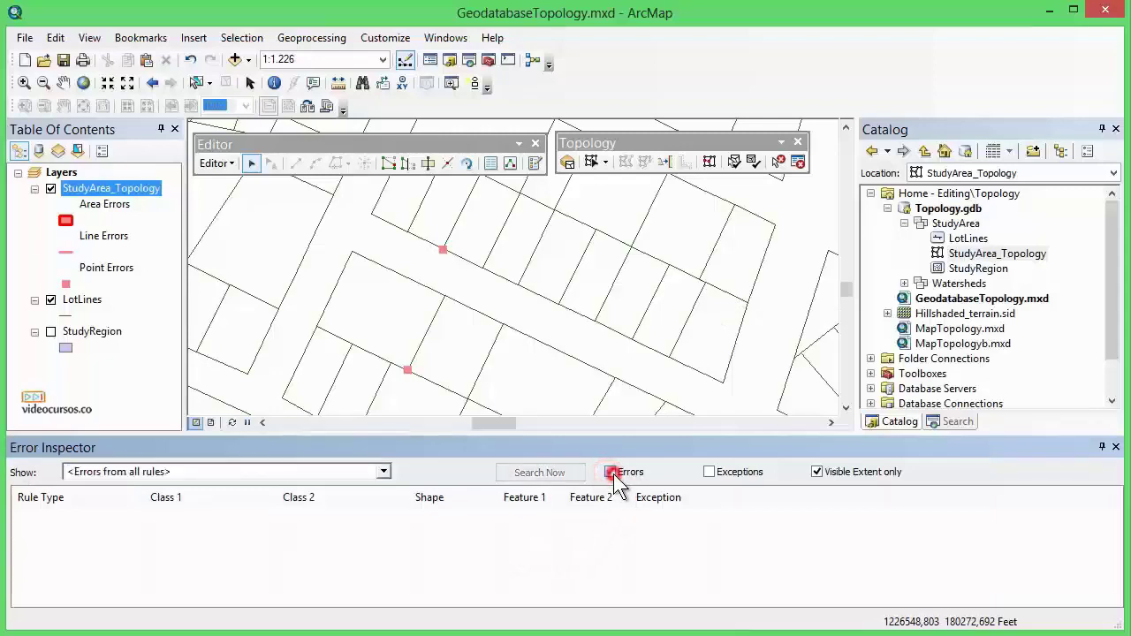
click(818, 473)
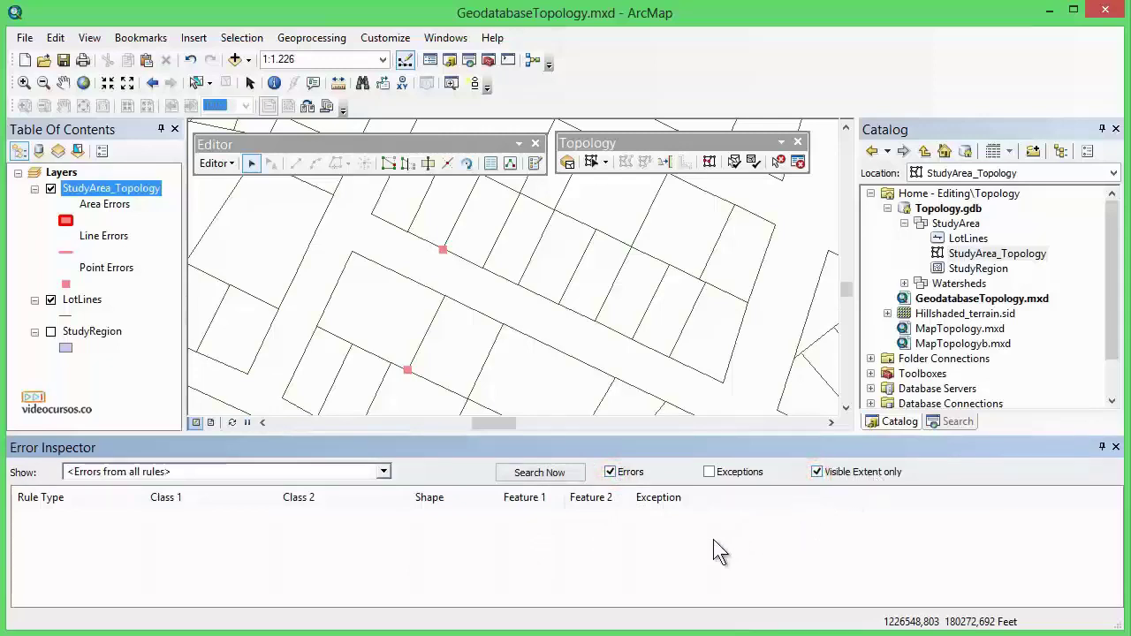
click(560, 475)
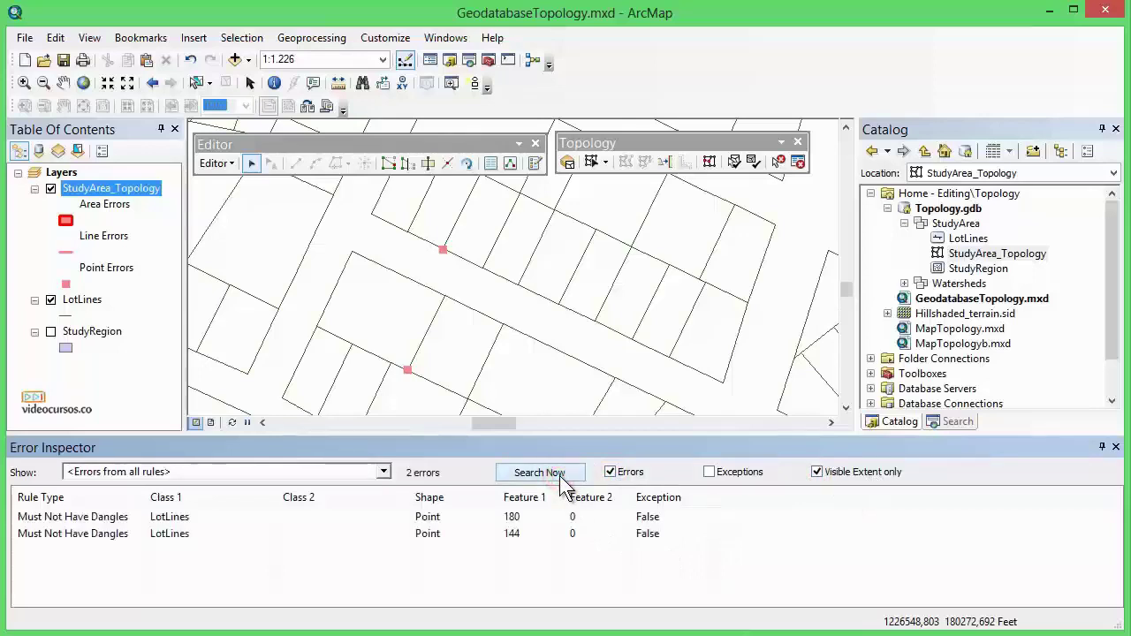
click(559, 478)
click(846, 408)
click(846, 408)
click(563, 472)
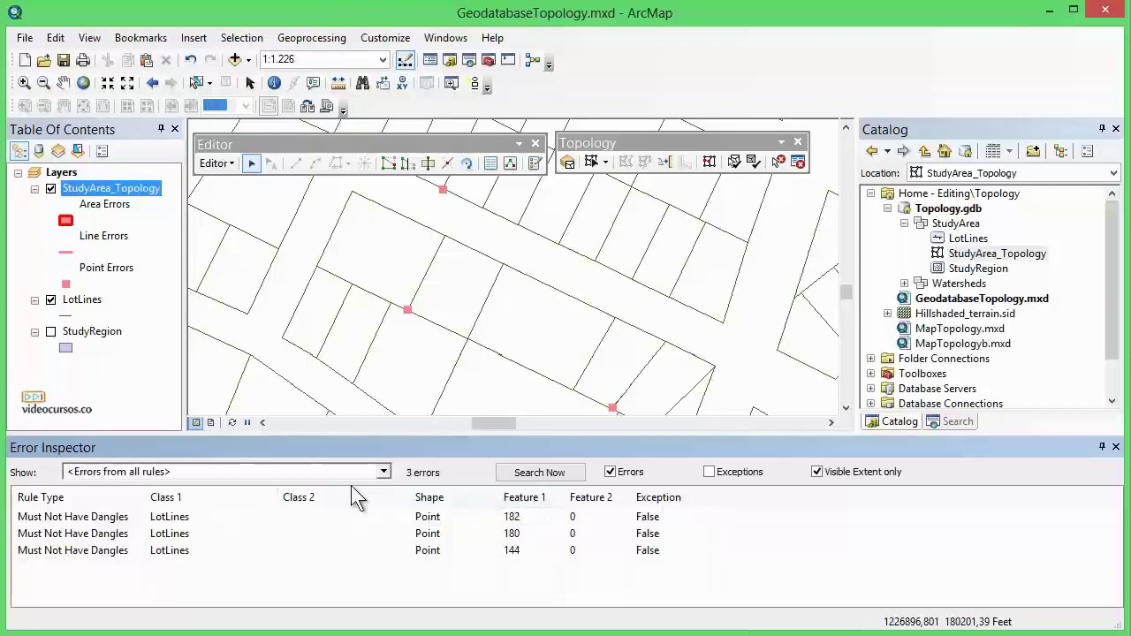
- Fix the dangle error on LotLines feature 144 by trimming the overshooting line with a maximum distance of 3
click(527, 549)
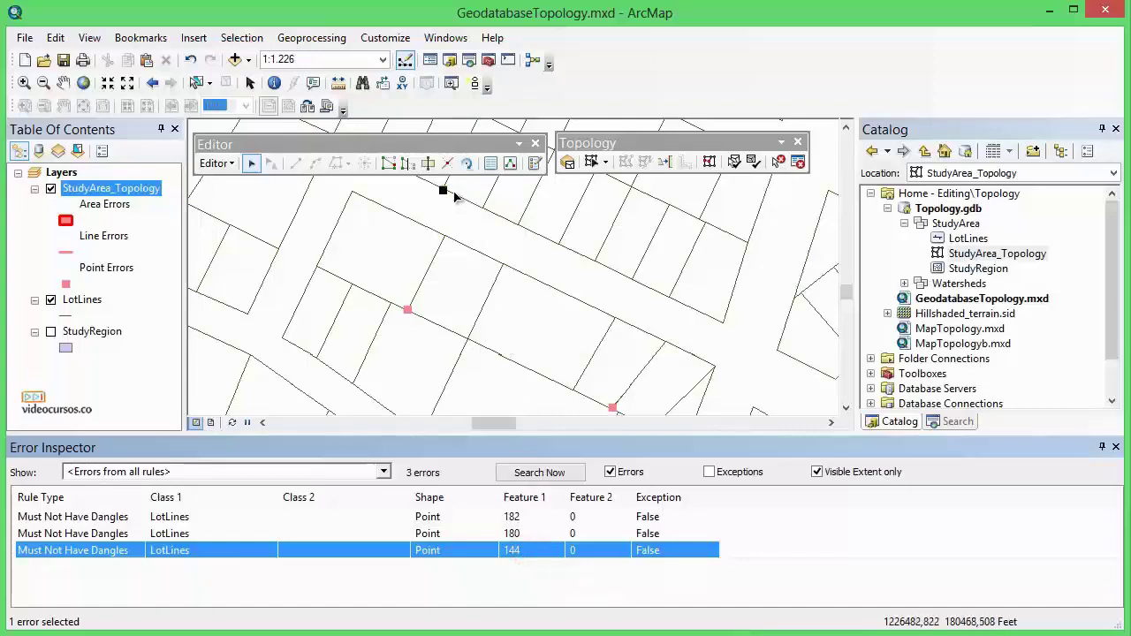
scroll(447, 196, up, 3)
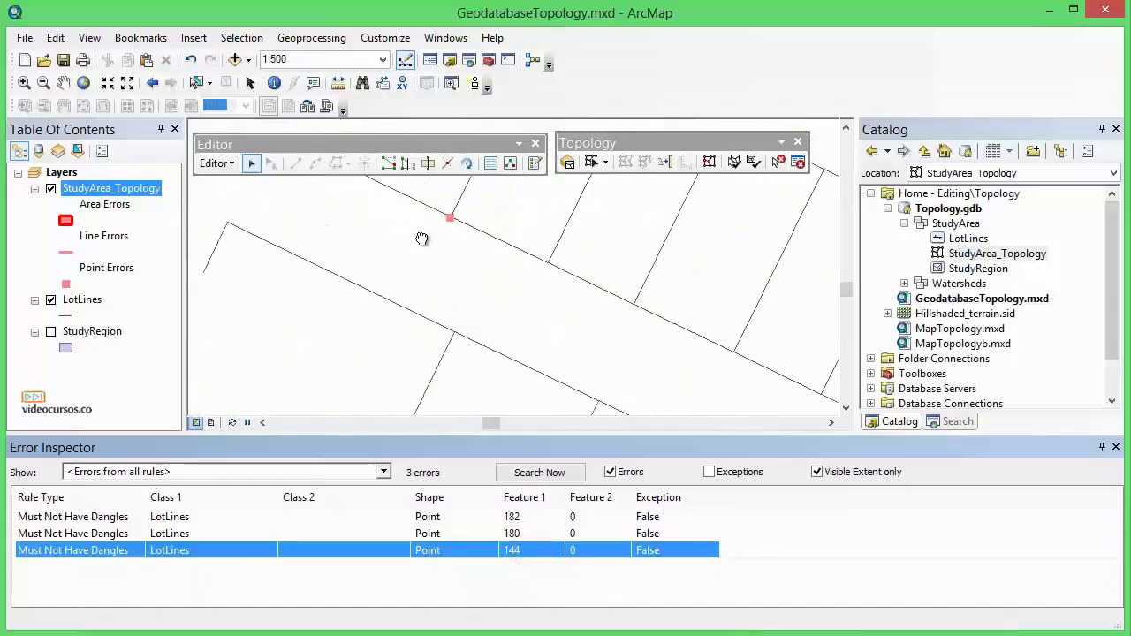
scroll(469, 273, up, 6)
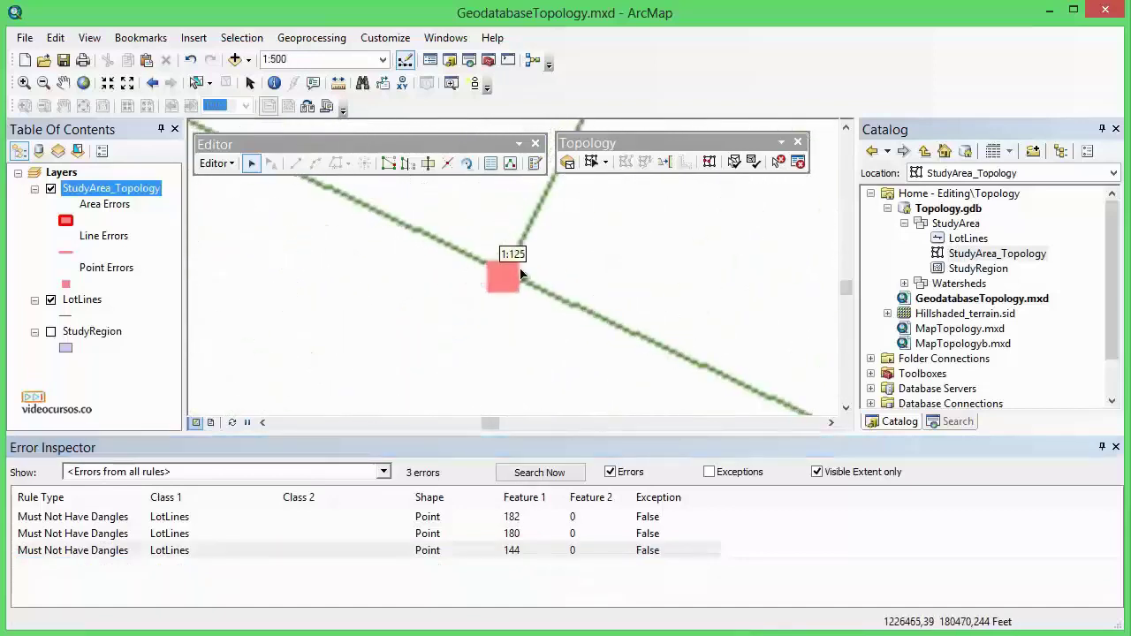
drag(362, 361, 526, 342)
scroll(495, 309, up, 1)
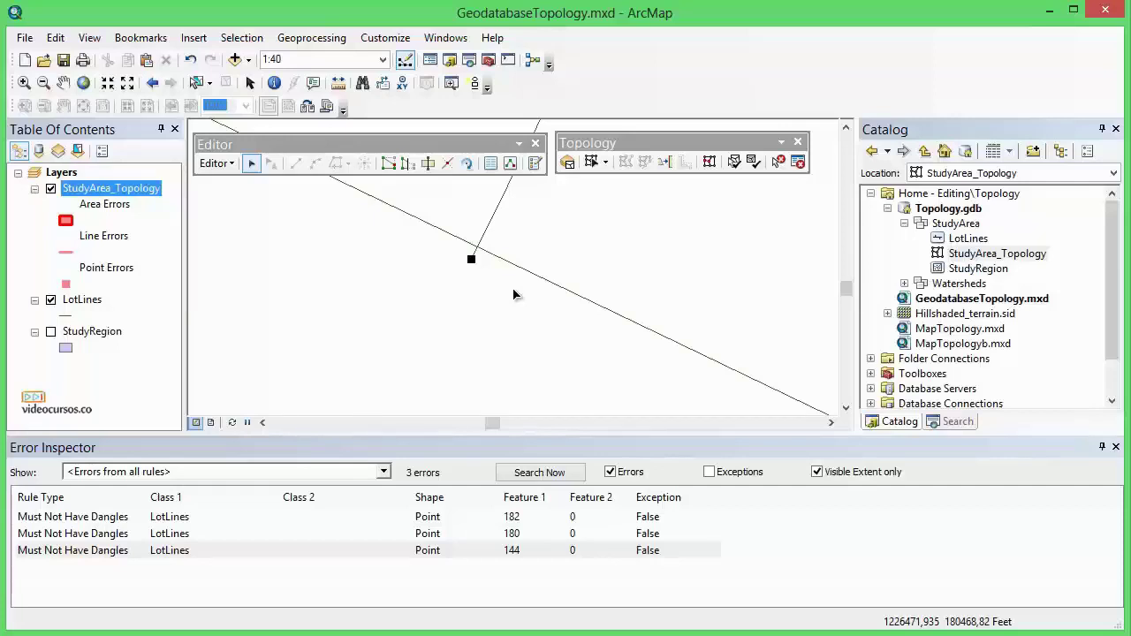
right_click(517, 546)
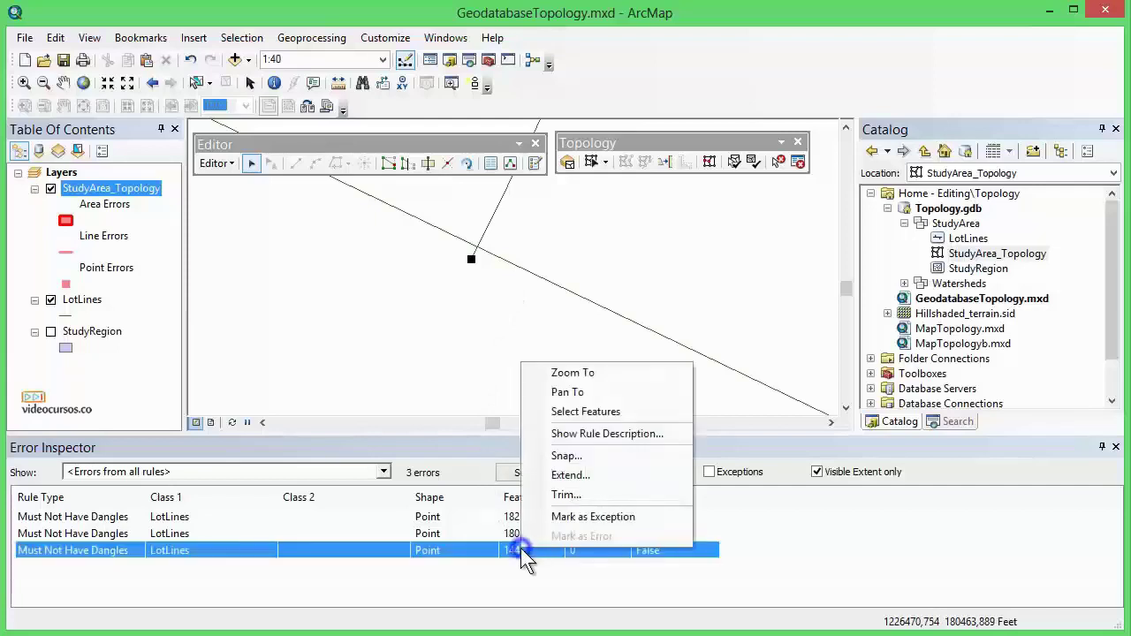
click(568, 496)
drag(575, 479, 691, 252)
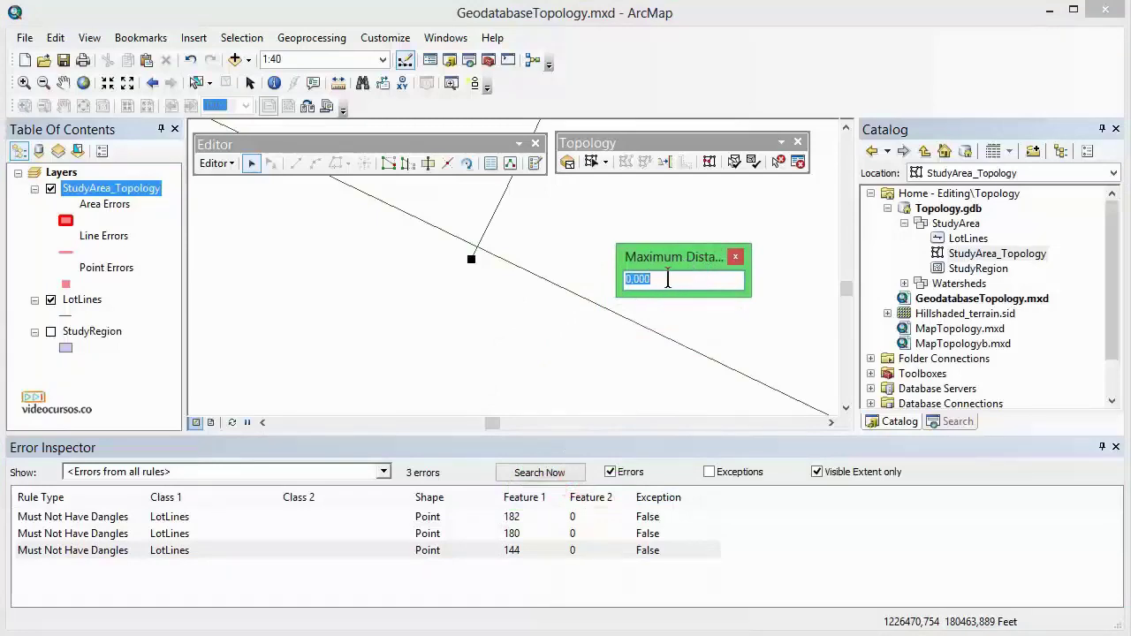
text(3)
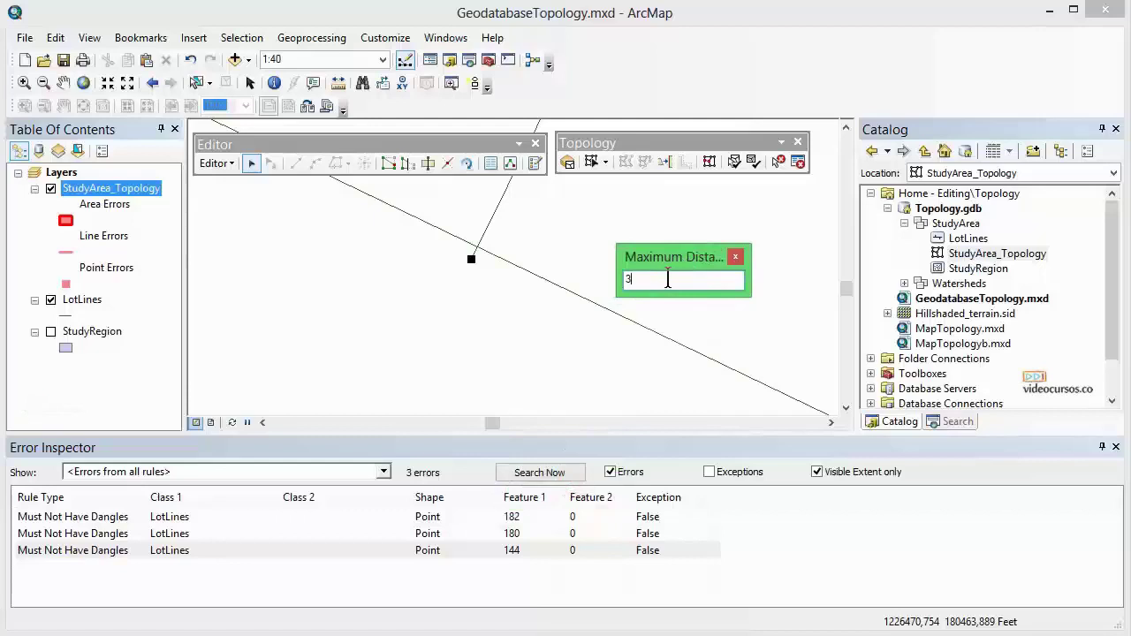
key(Return)
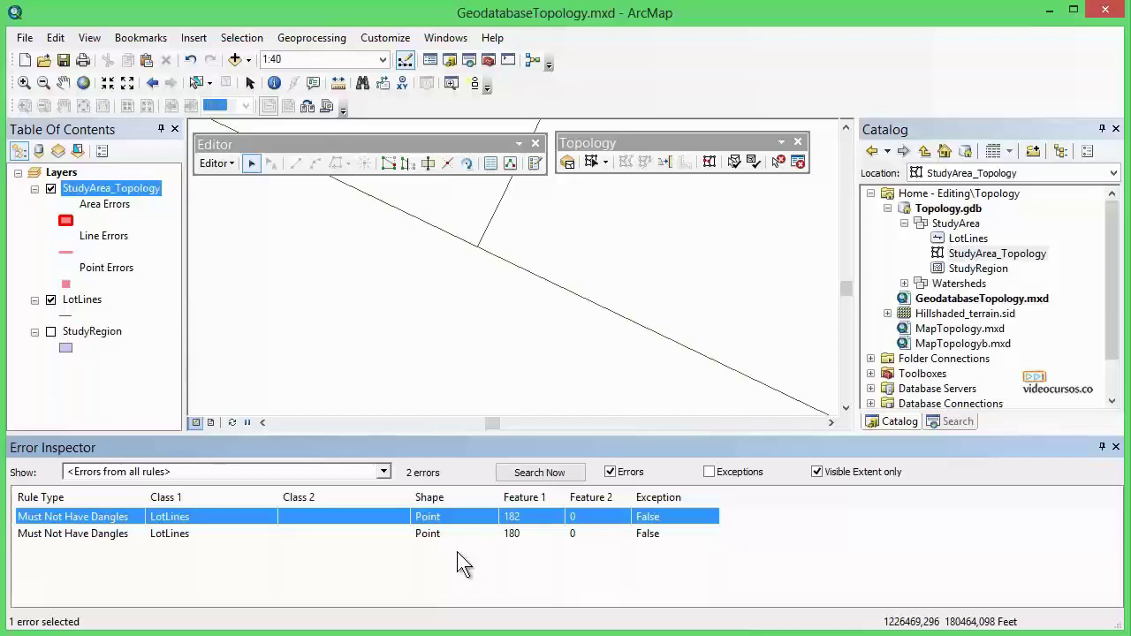
- Return to the Dangle errors bookmark and examine up close the lines around the dangle error on LotLines feature 182
click(139, 40)
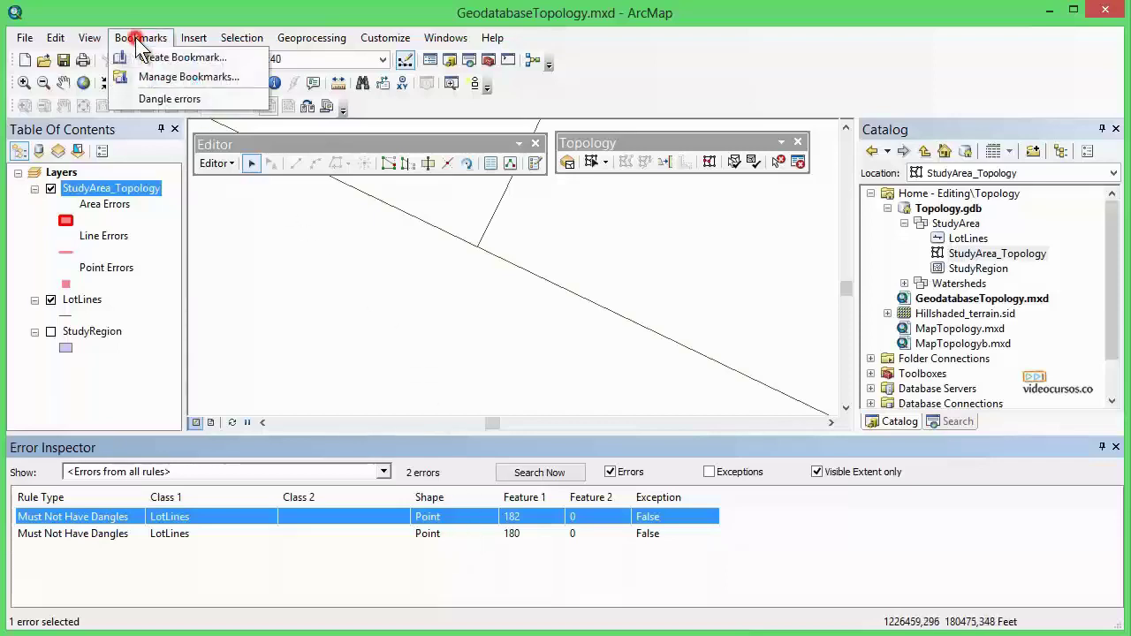
click(149, 98)
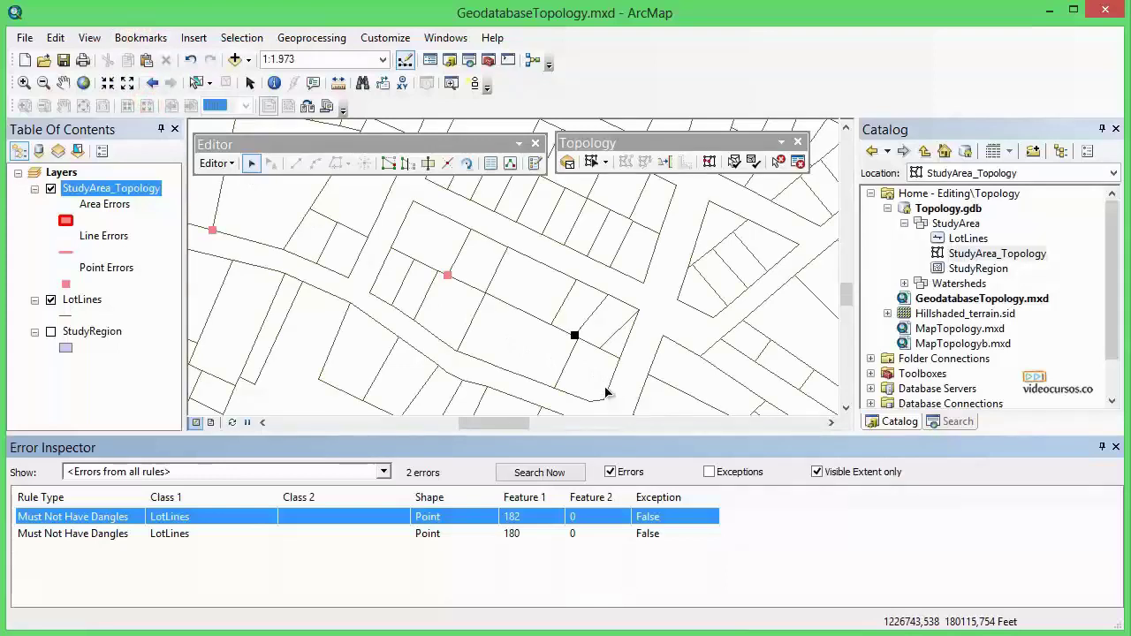
scroll(574, 337, up, 2)
scroll(575, 341, up, 4)
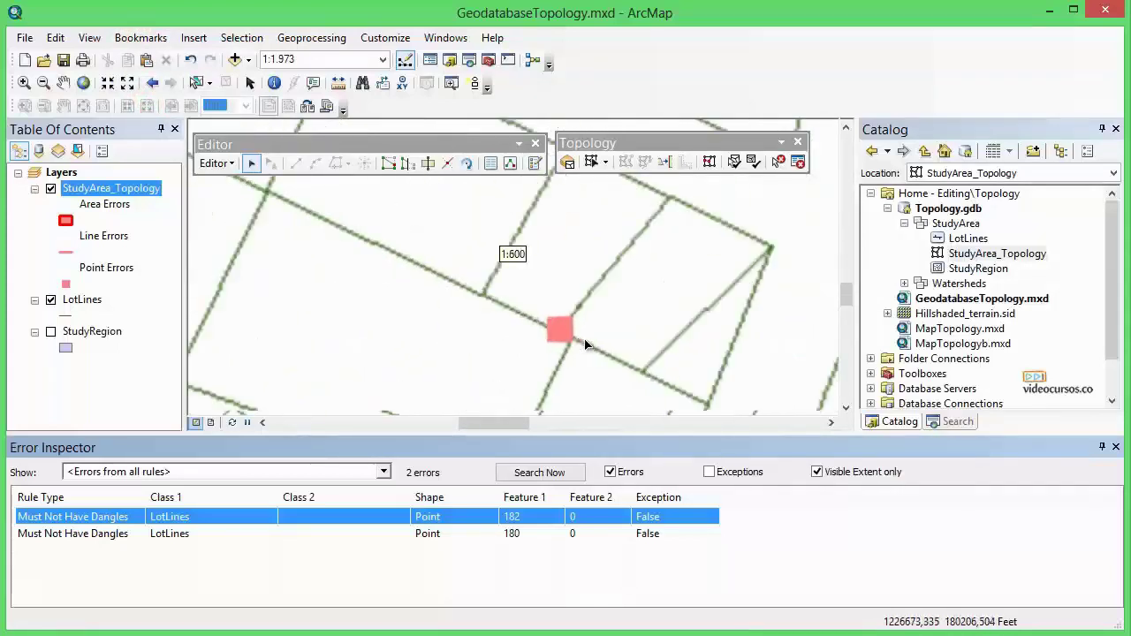
scroll(579, 270, up, 1)
scroll(629, 249, up, 1)
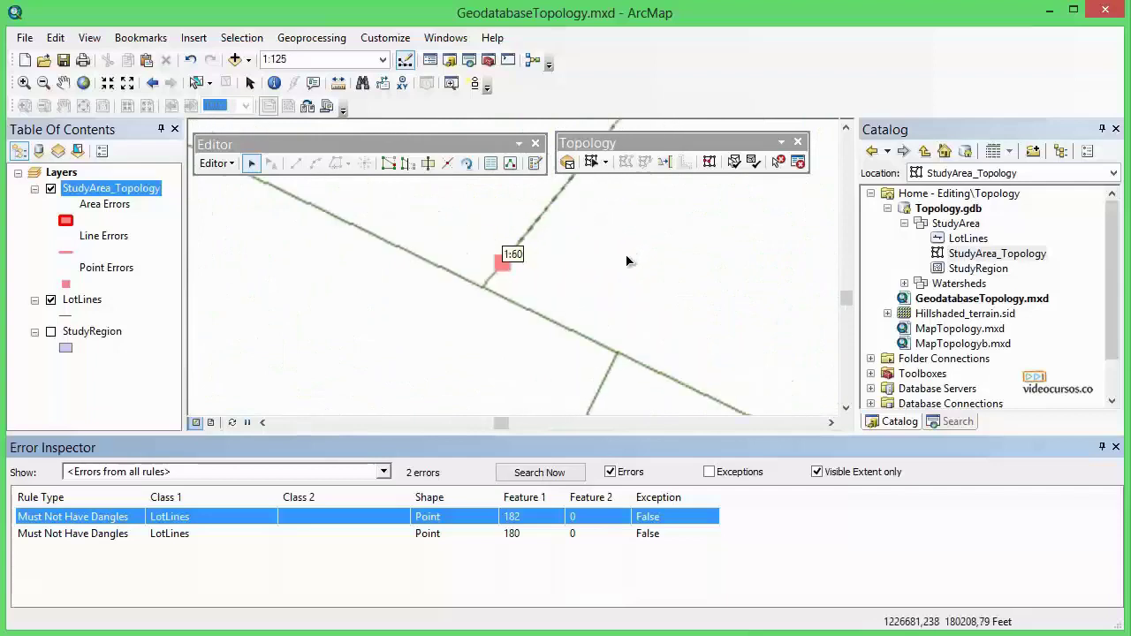
scroll(461, 258, up, 1)
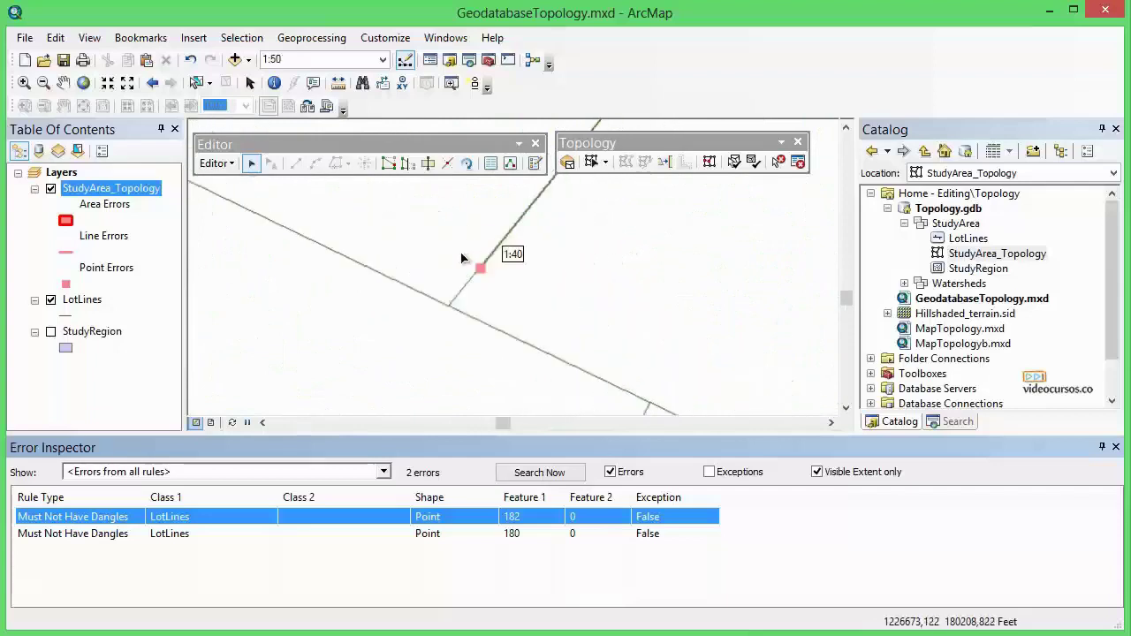
scroll(461, 258, up, 1)
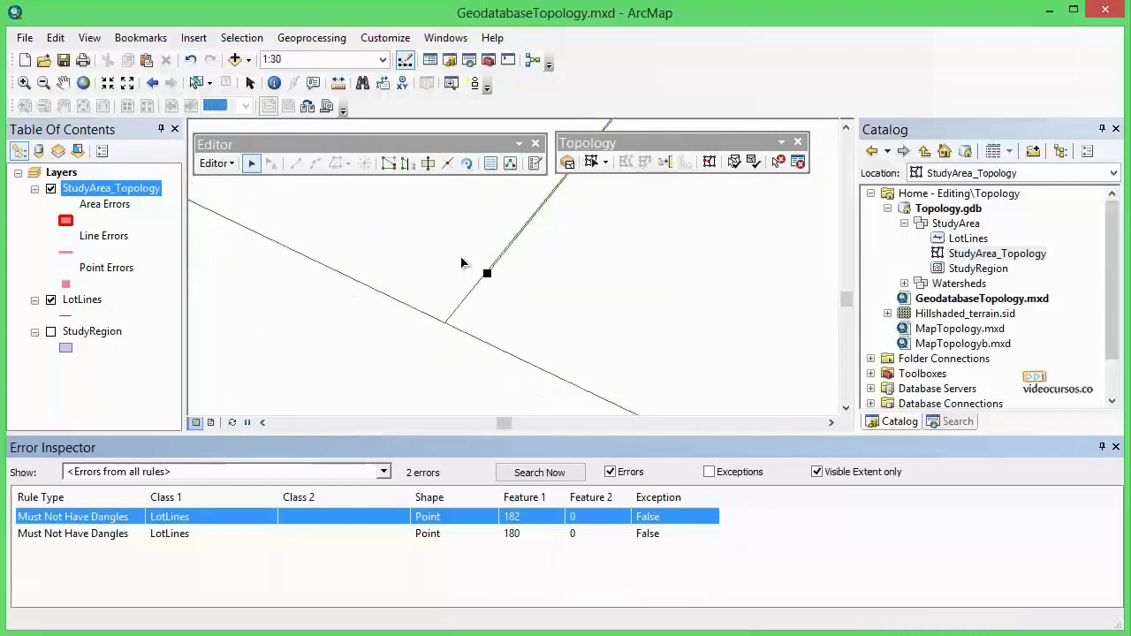
scroll(462, 263, up, 1)
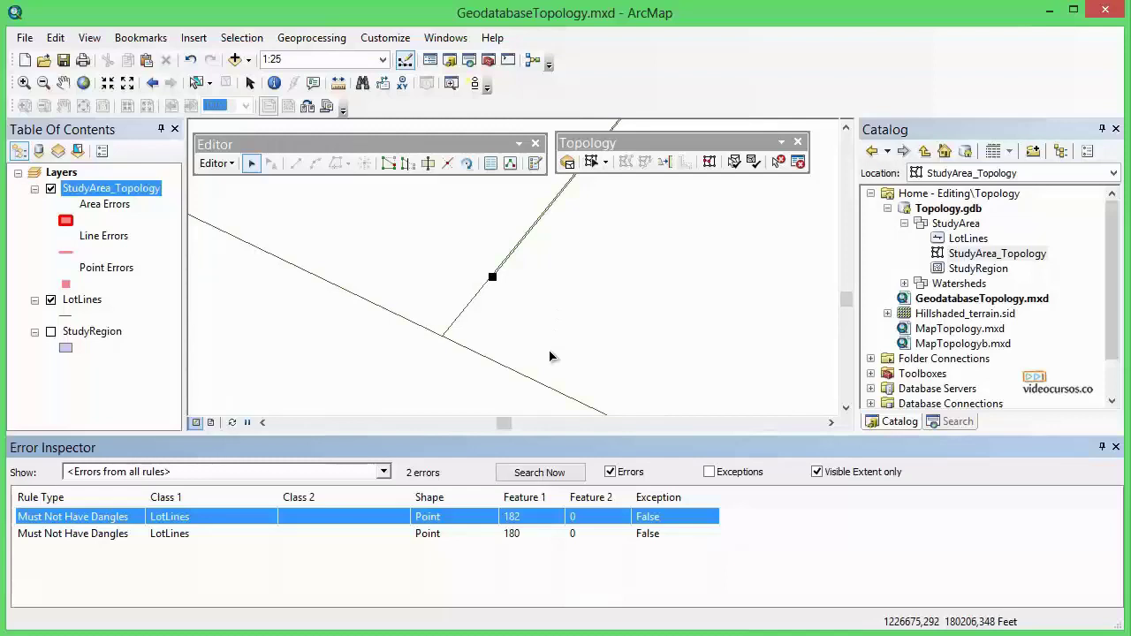
scroll(550, 356, up, 4)
scroll(549, 356, up, 4)
scroll(549, 356, up, 3)
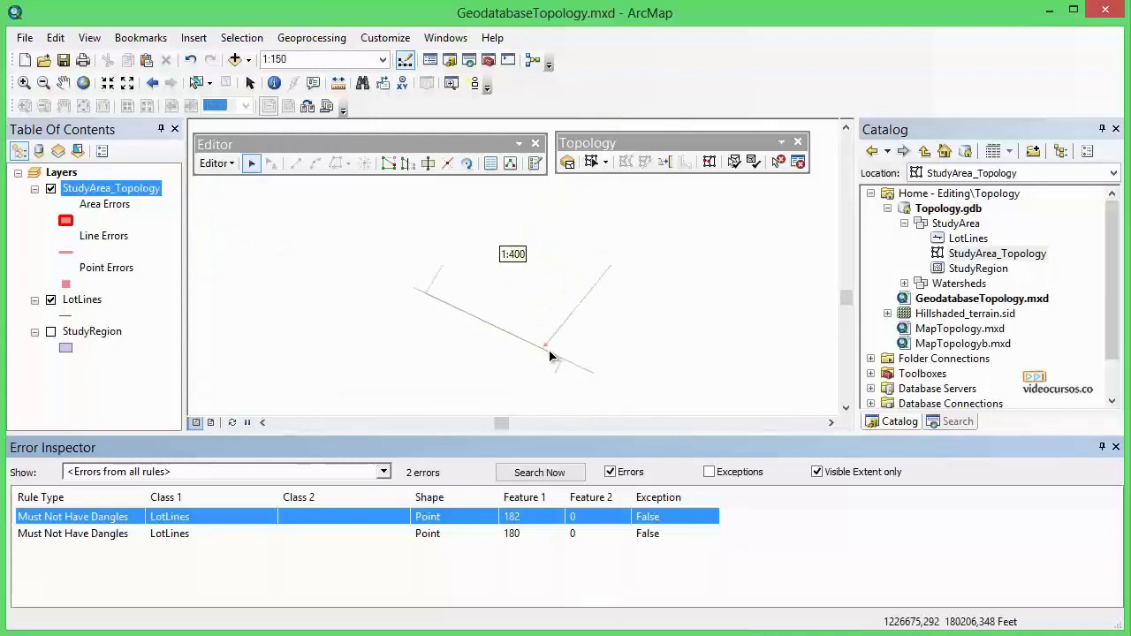
scroll(550, 356, up, 3)
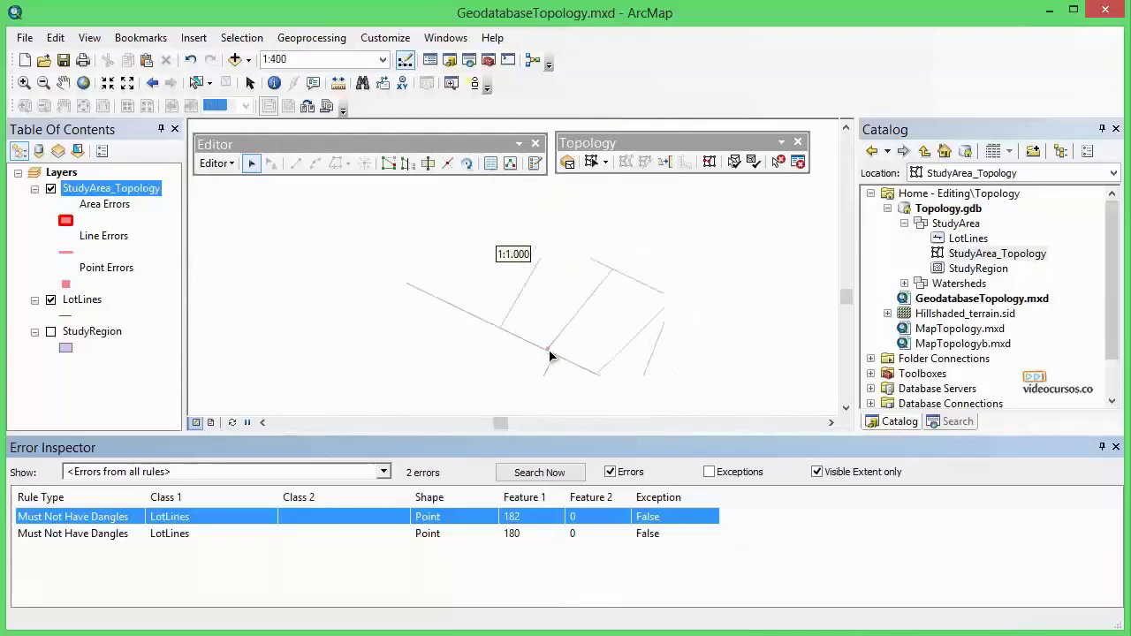
- Fix the dangle error on LotLines feature 180 by extending the undershooting line with a maximum distance of 3
scroll(285, 228, down, 4)
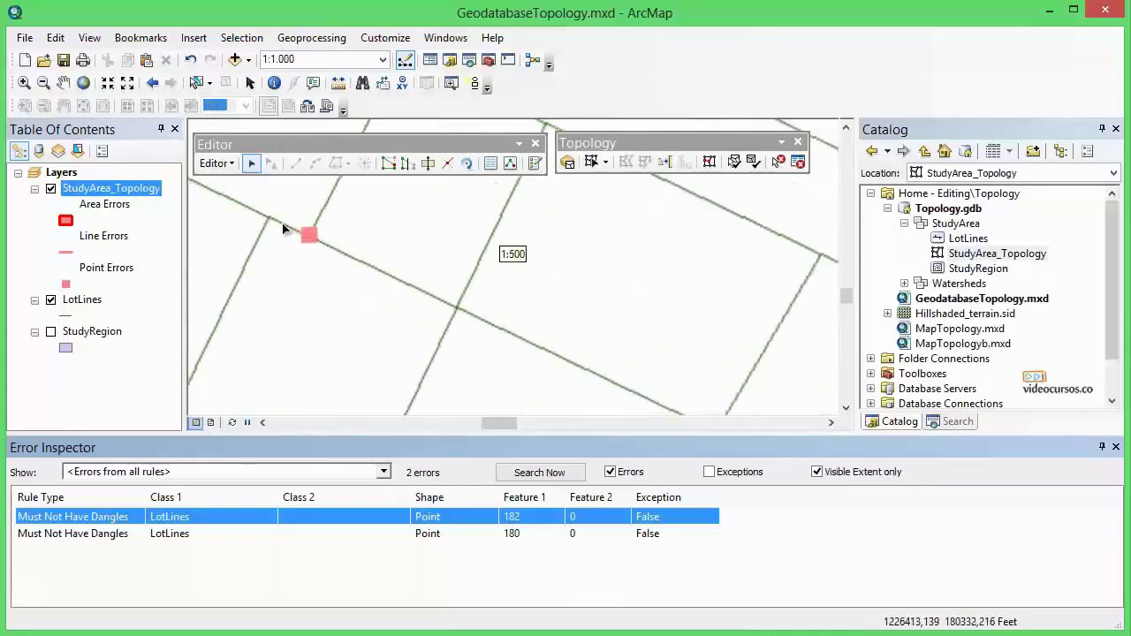
scroll(285, 230, down, 3)
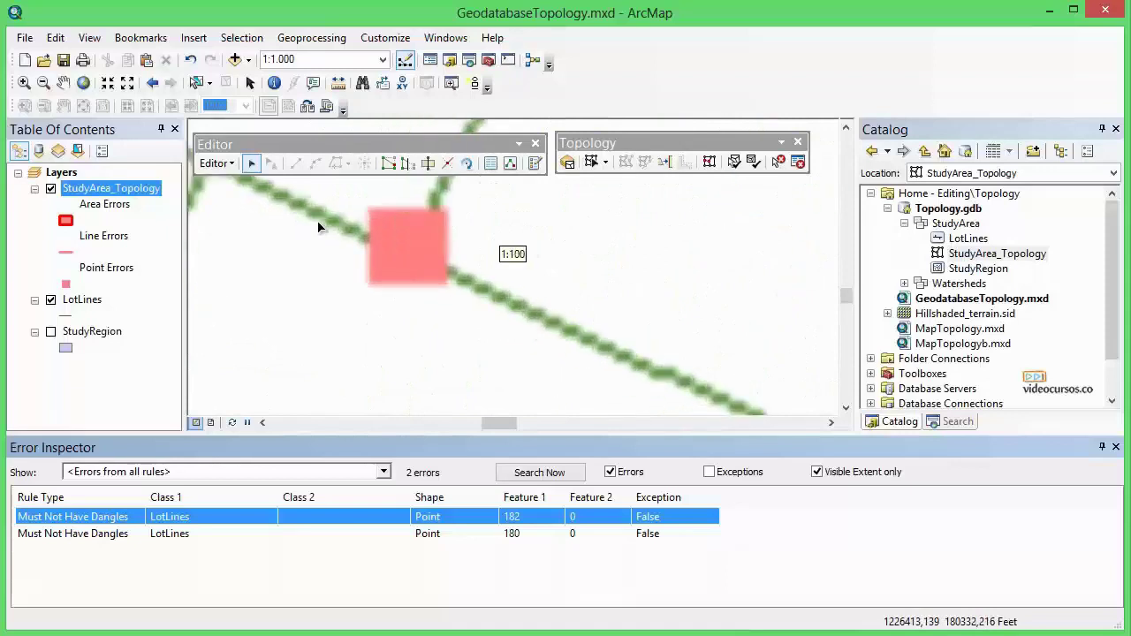
scroll(353, 217, down, 3)
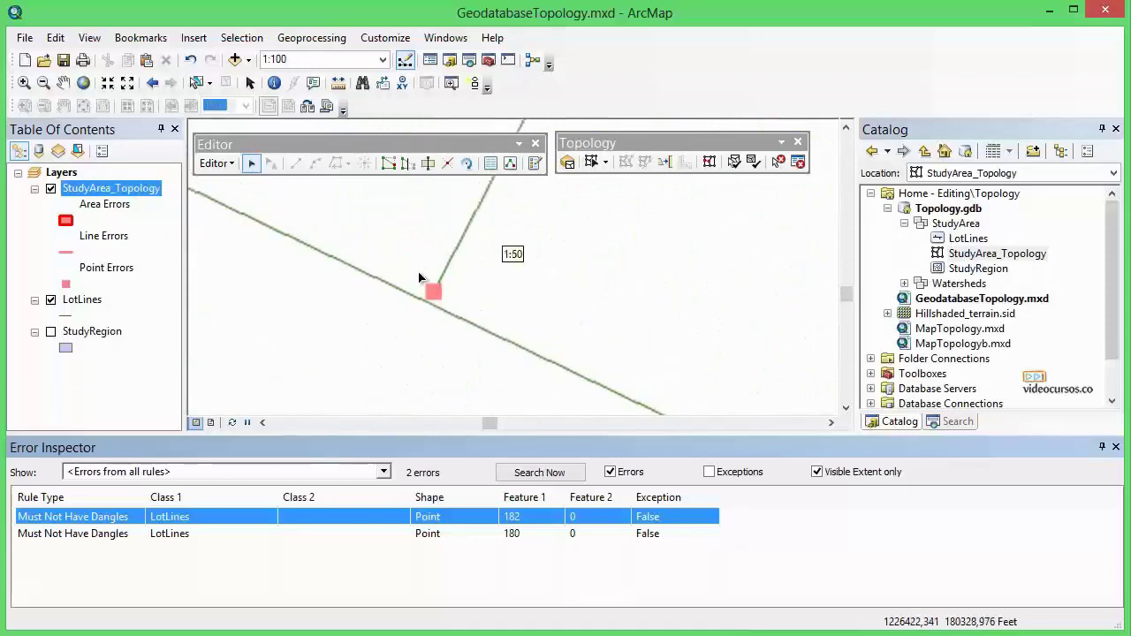
drag(450, 280, 490, 317)
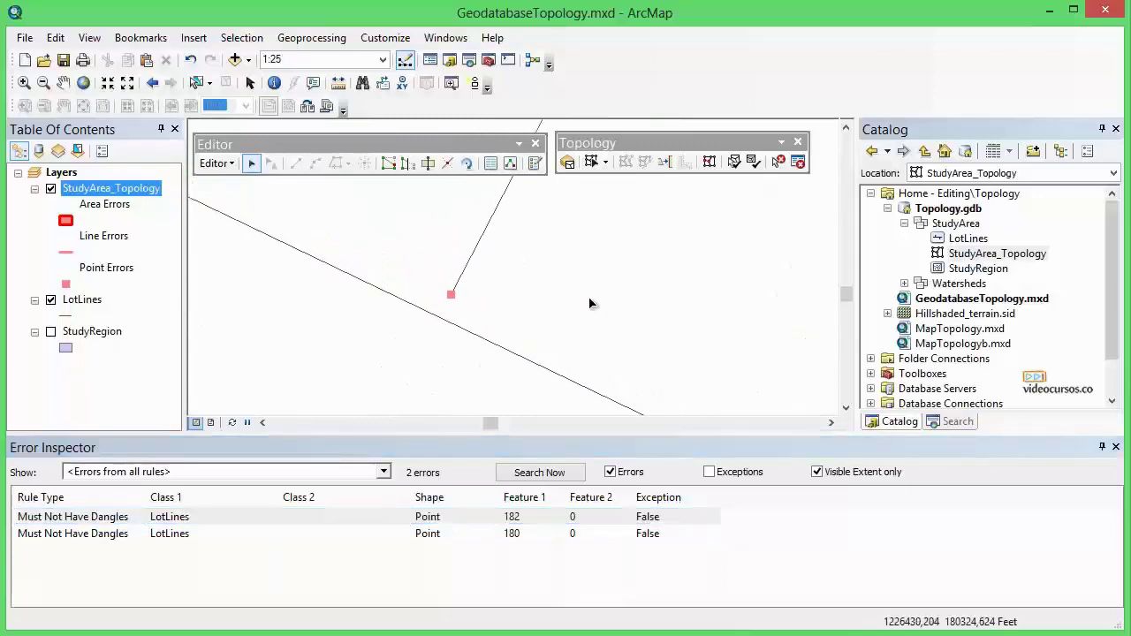
click(779, 162)
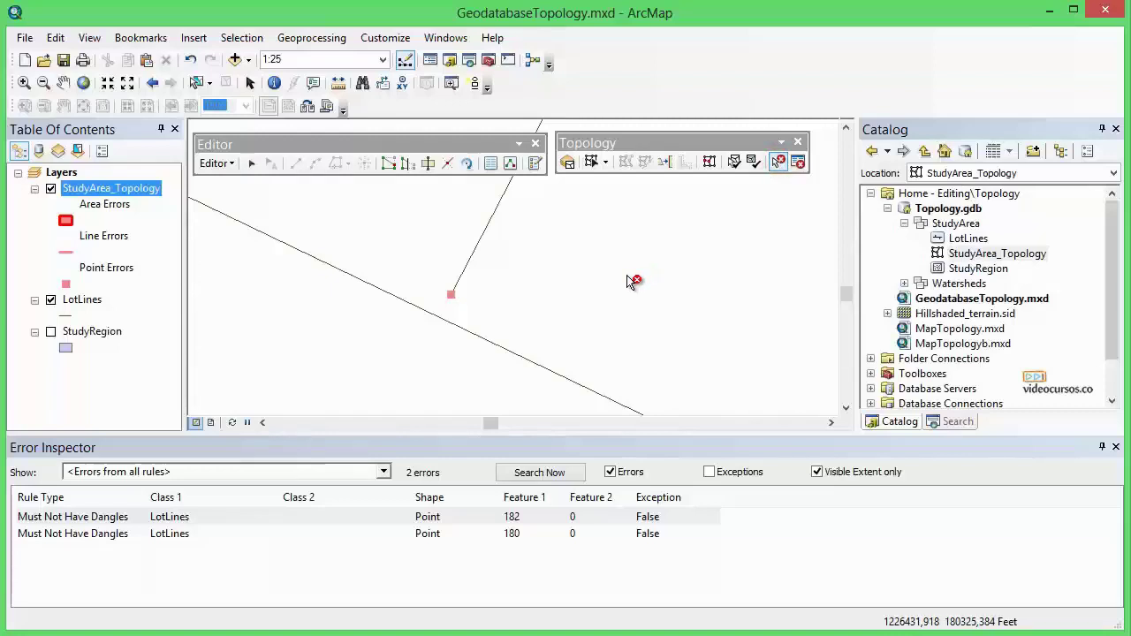
click(409, 278)
drag(409, 278, 490, 353)
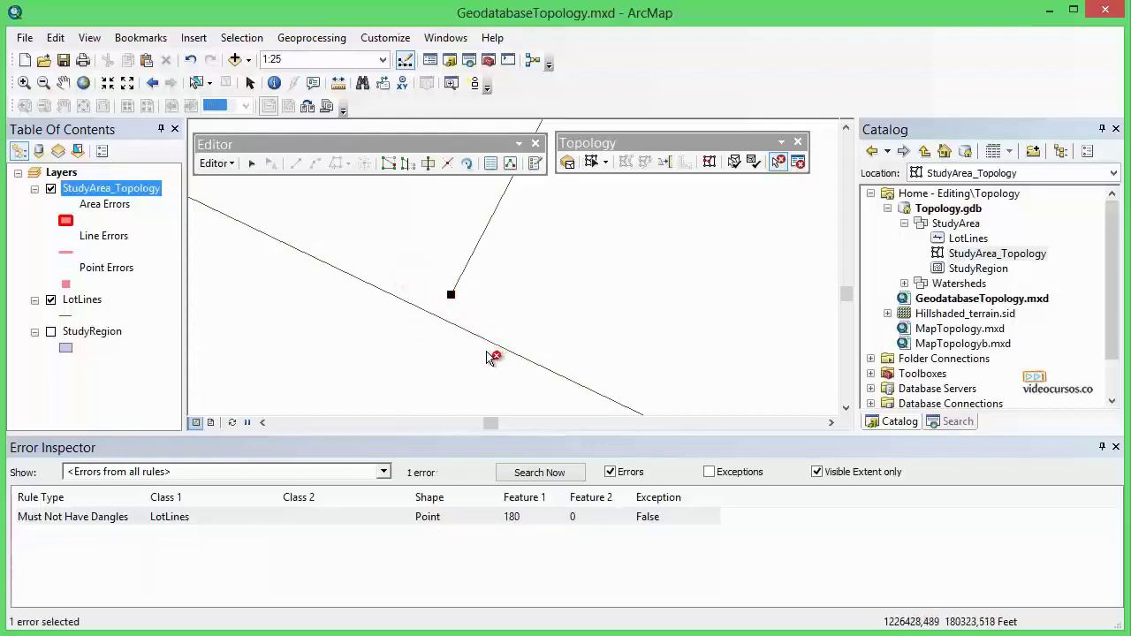
right_click(579, 209)
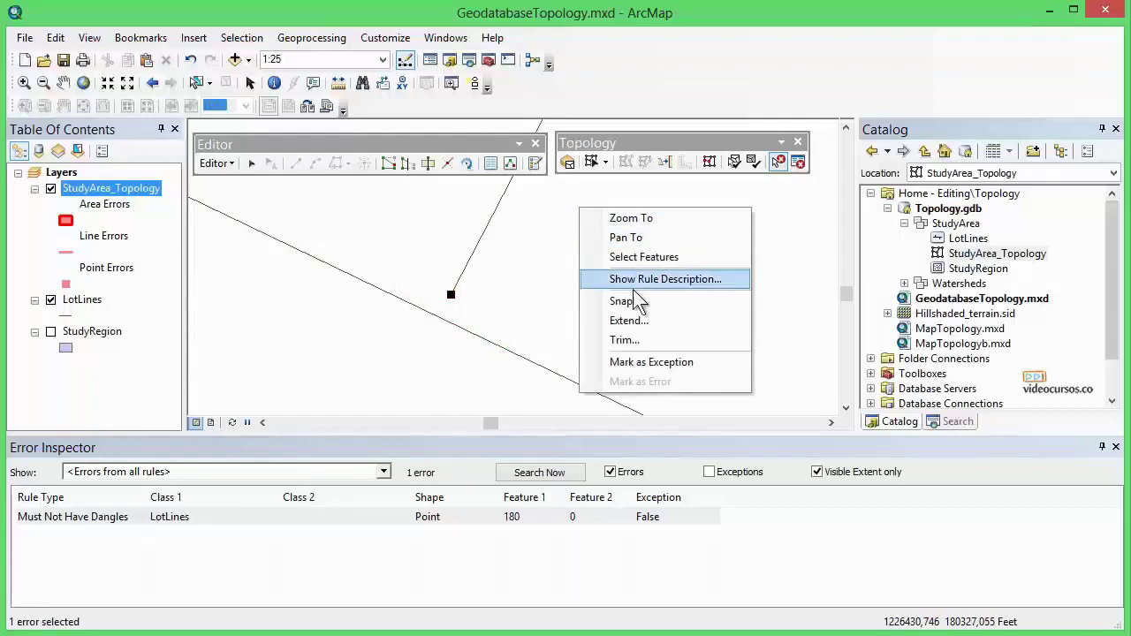
click(633, 322)
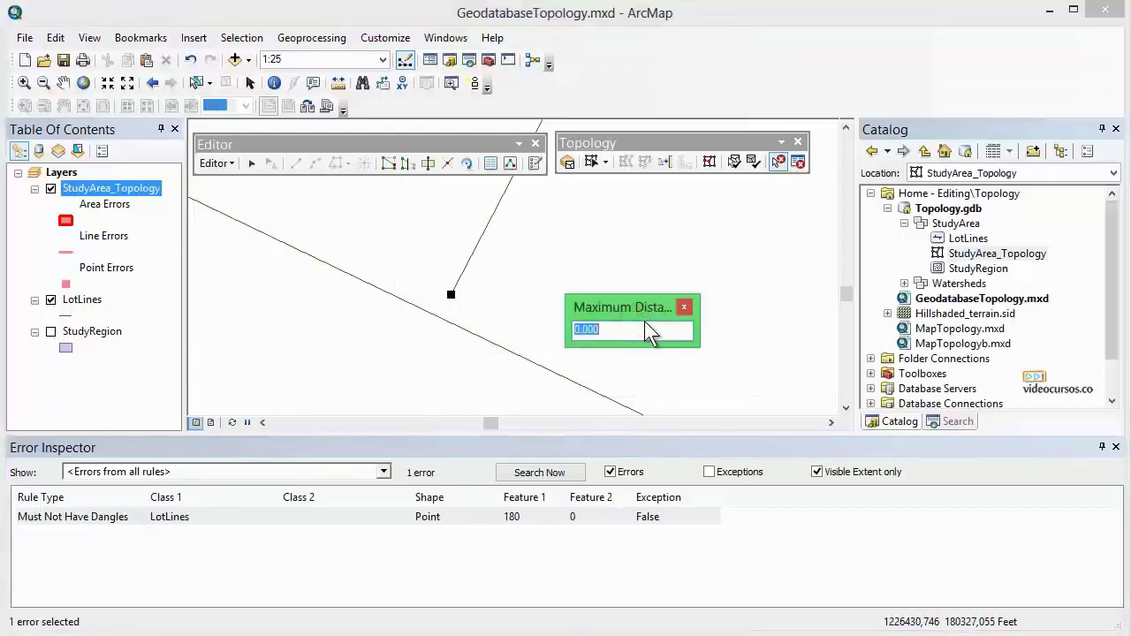
text(3)
key(Return)
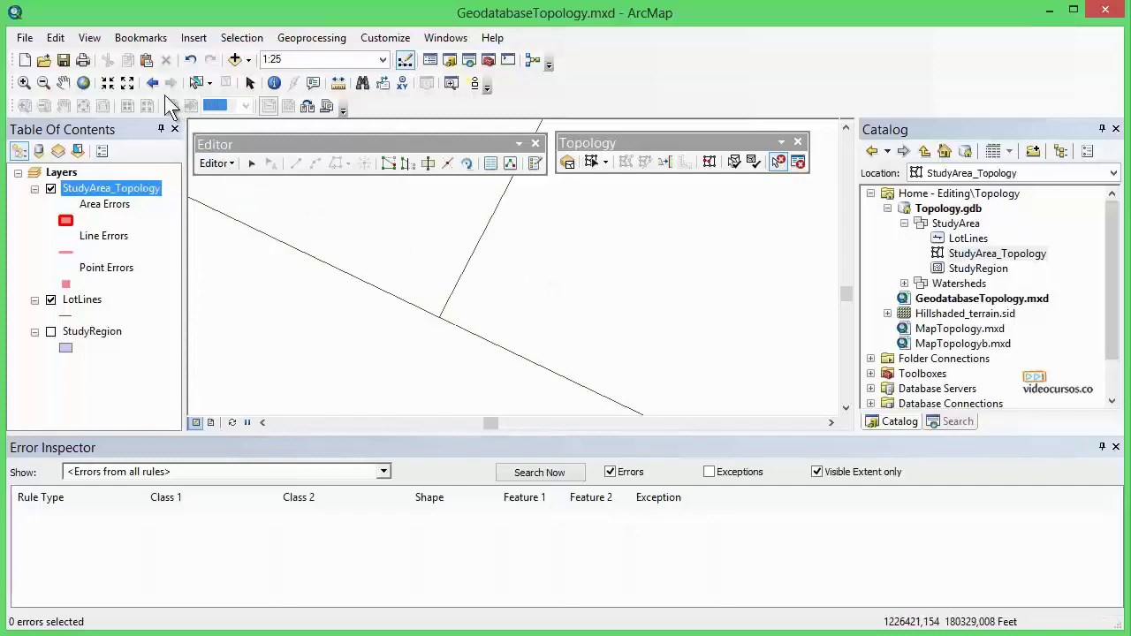
- Go to the Dangle errors bookmark, search for errors in the visible extent around the double-line dangle, and select the error on feature 182
click(140, 37)
click(160, 99)
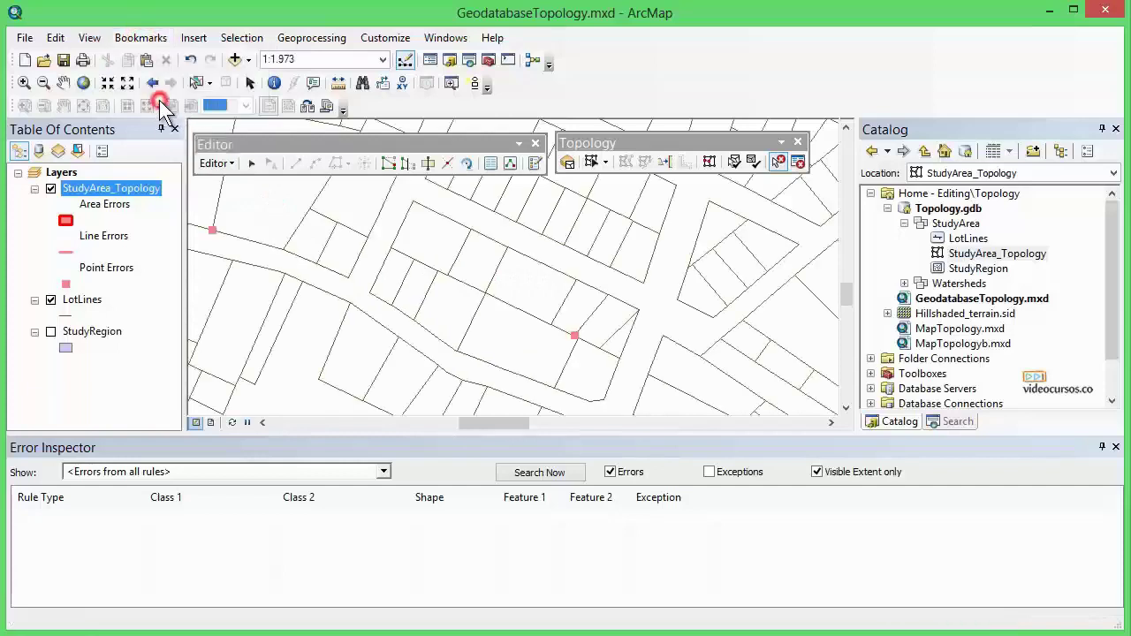
scroll(584, 344, down, 4)
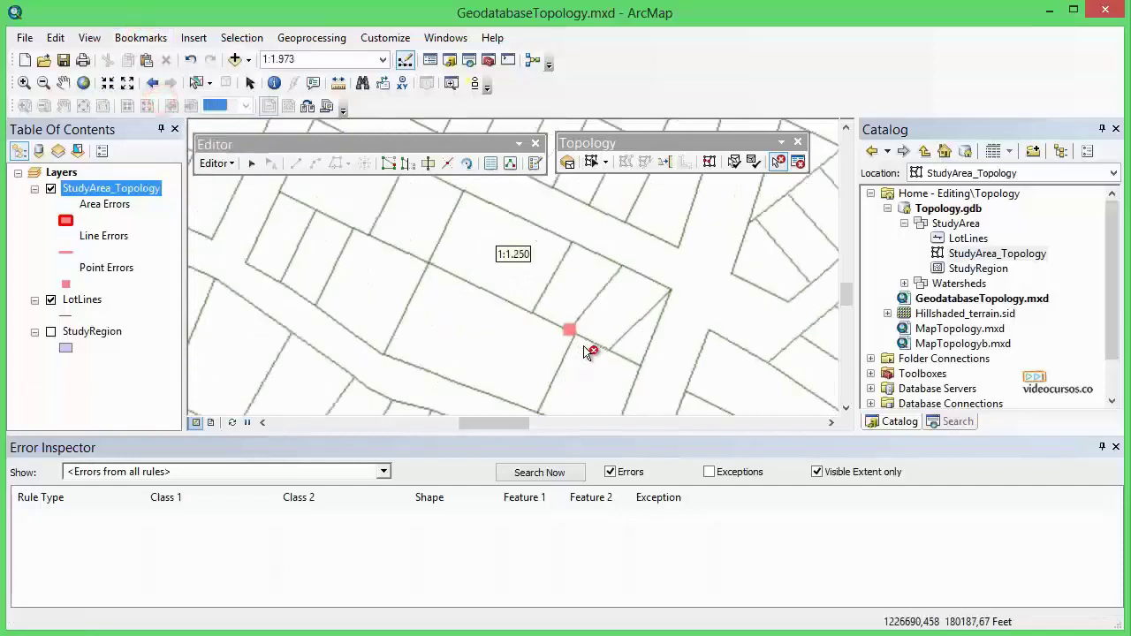
scroll(570, 328, down, 2)
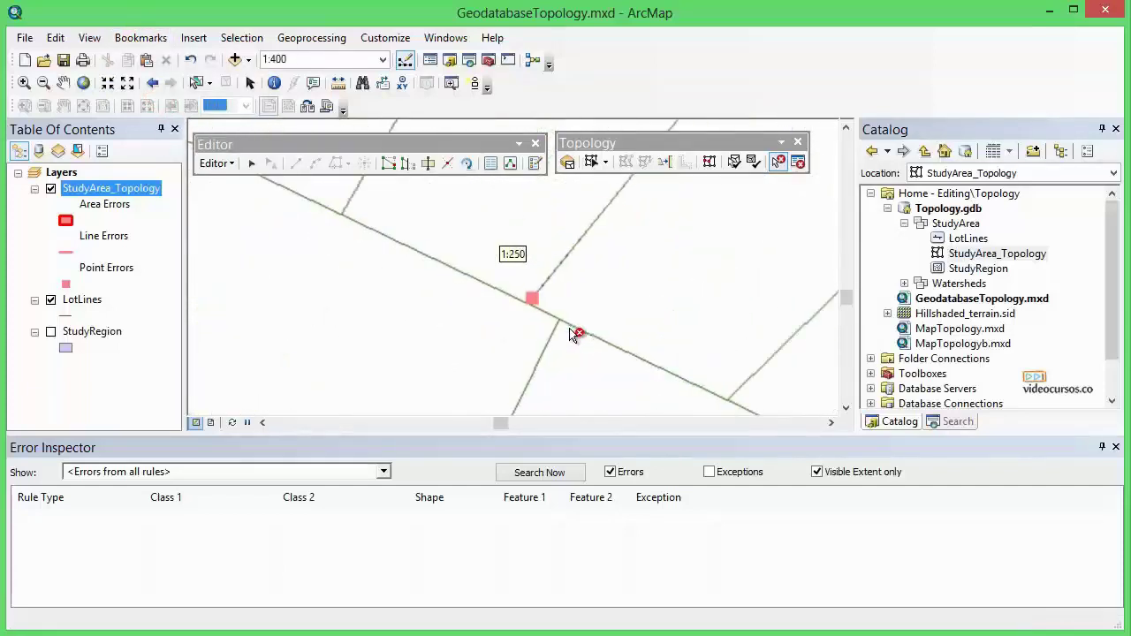
scroll(537, 300, down, 2)
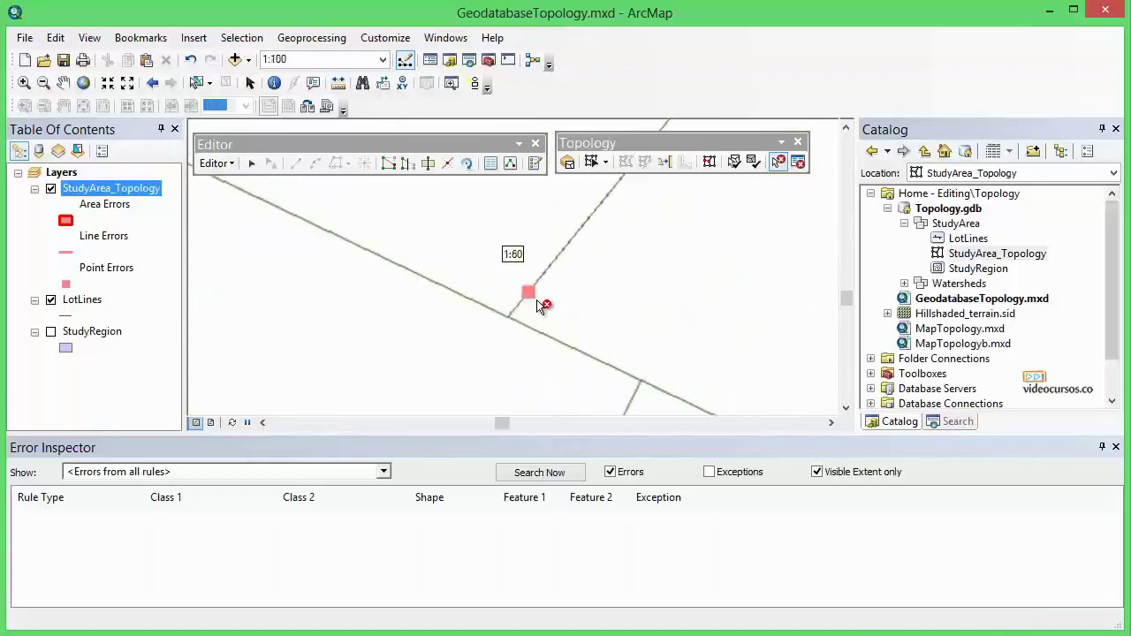
click(547, 472)
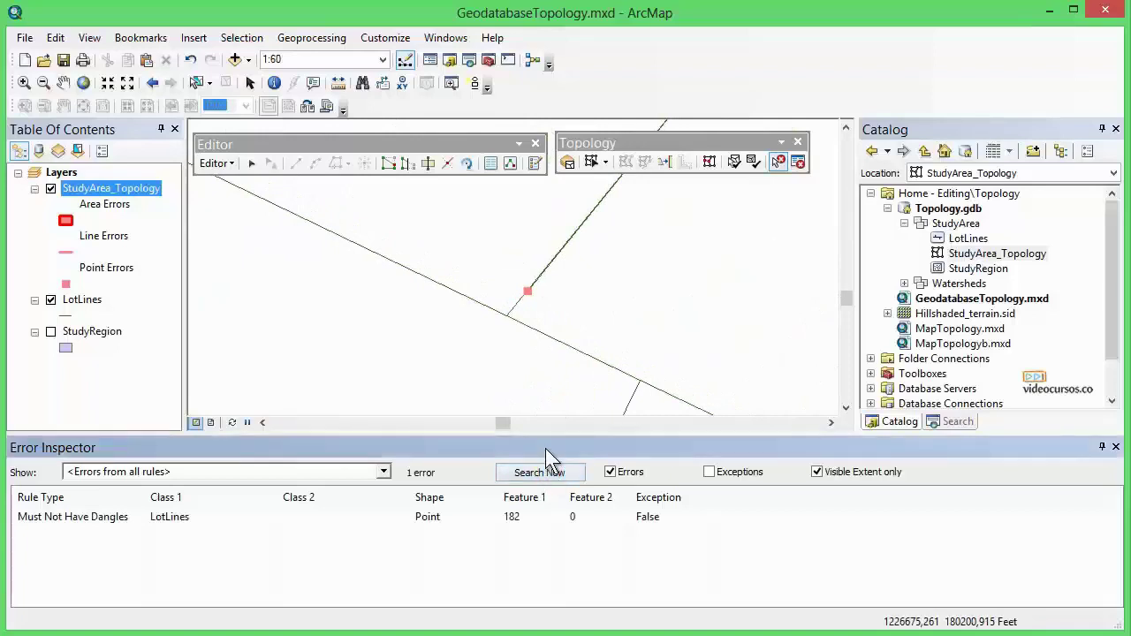
click(544, 525)
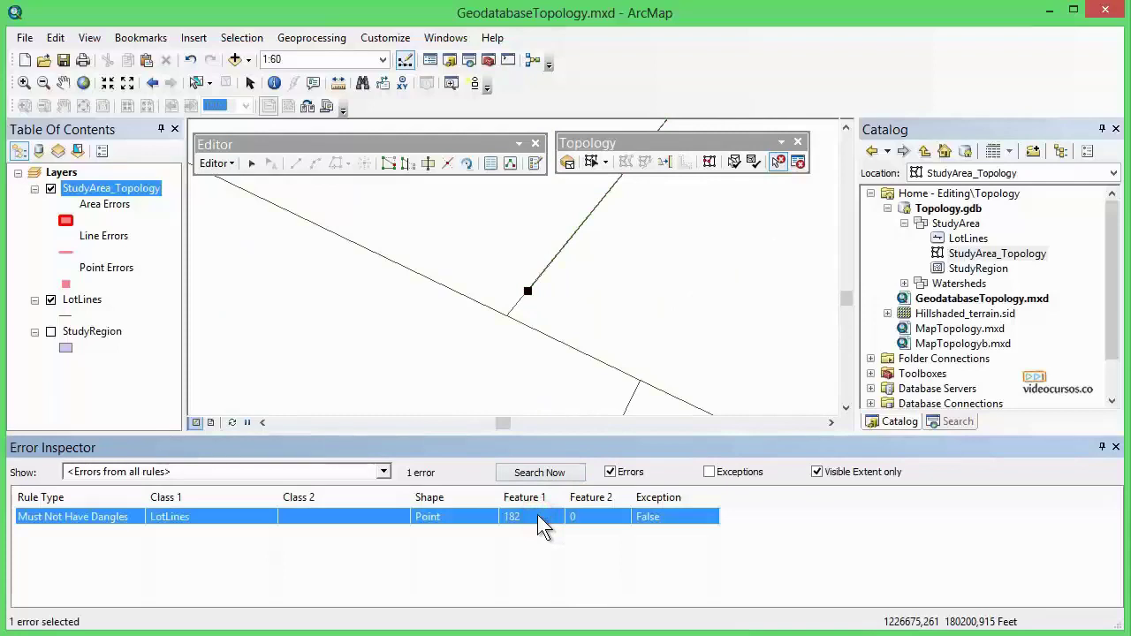
- Select the duplicate LotLines feature 182 through its dangle error and delete it
right_click(537, 515)
click(537, 515)
scroll(530, 301, down, 1)
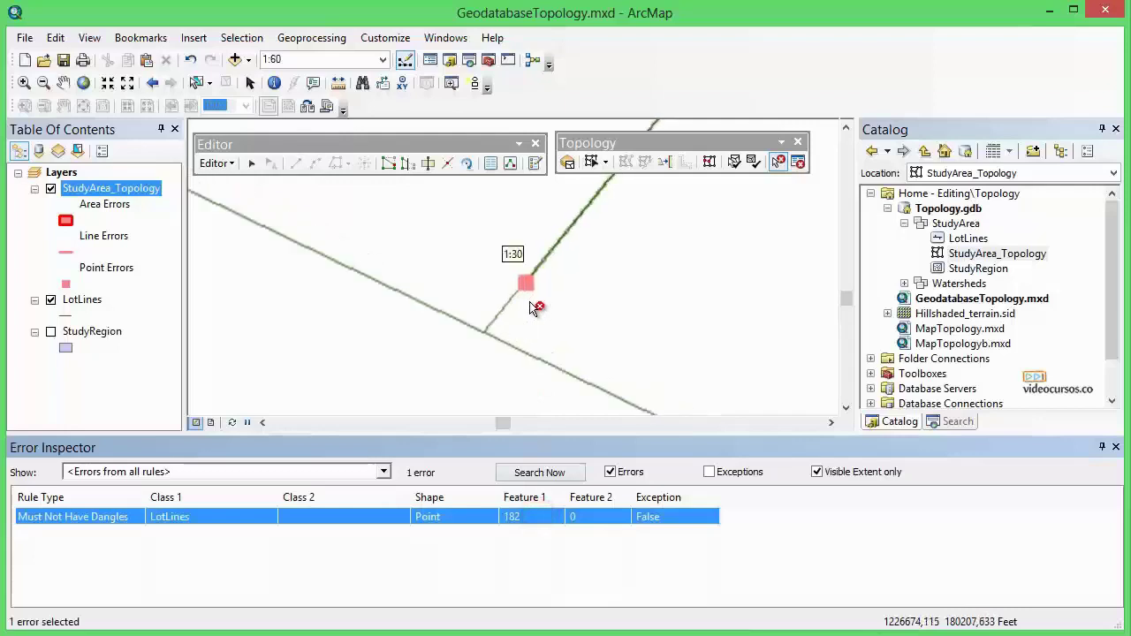
click(533, 515)
click(533, 515)
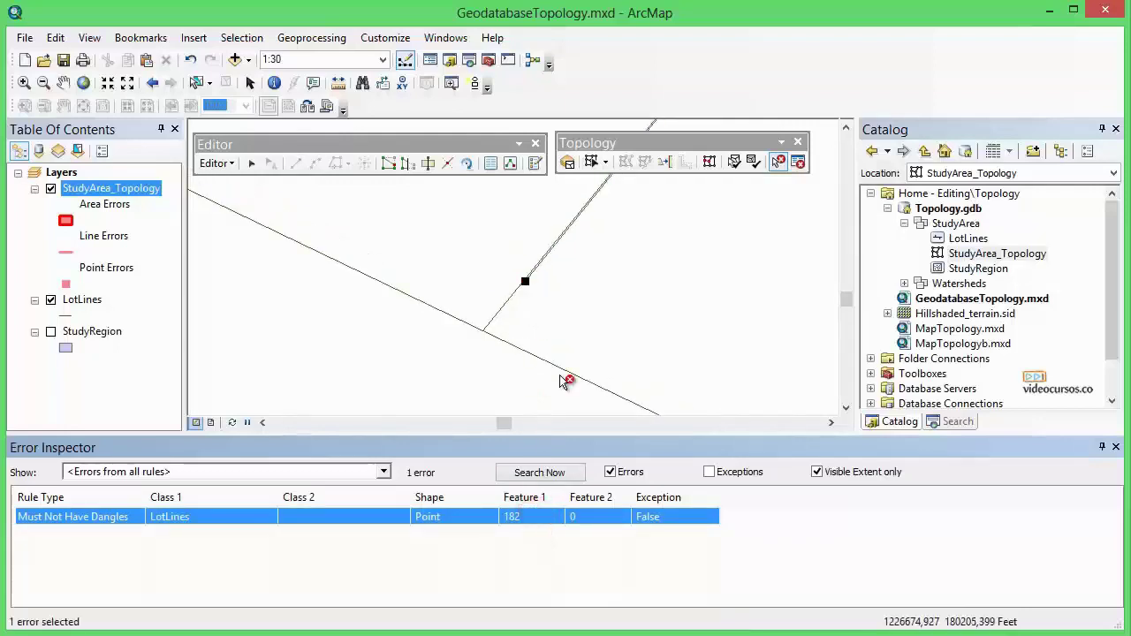
scroll(534, 283, down, 2)
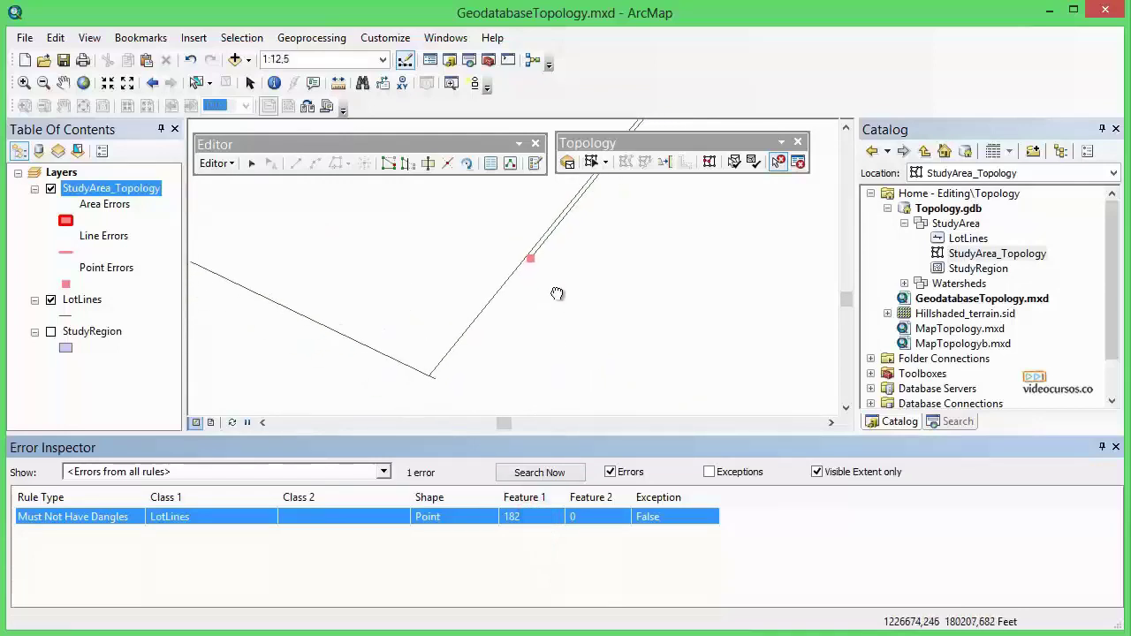
click(559, 296)
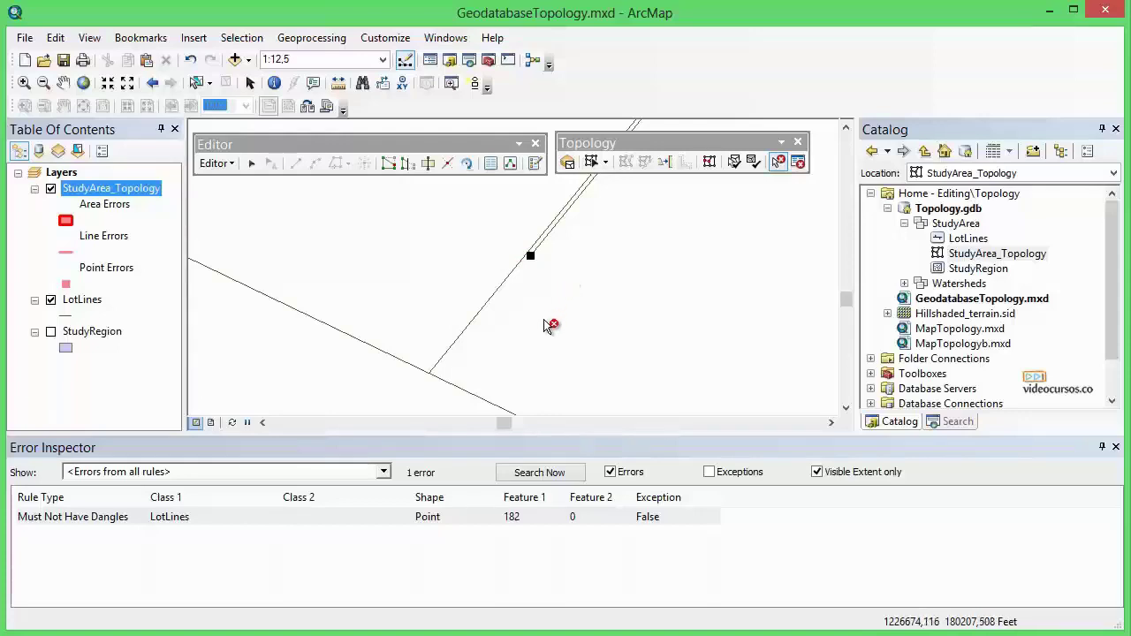
right_click(539, 517)
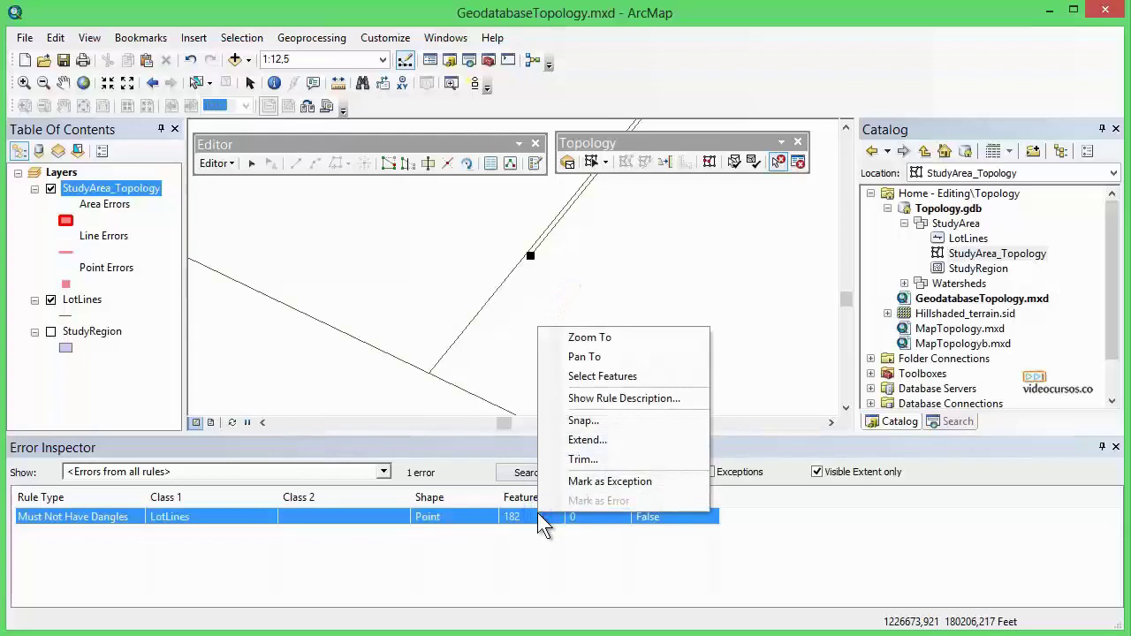
click(623, 377)
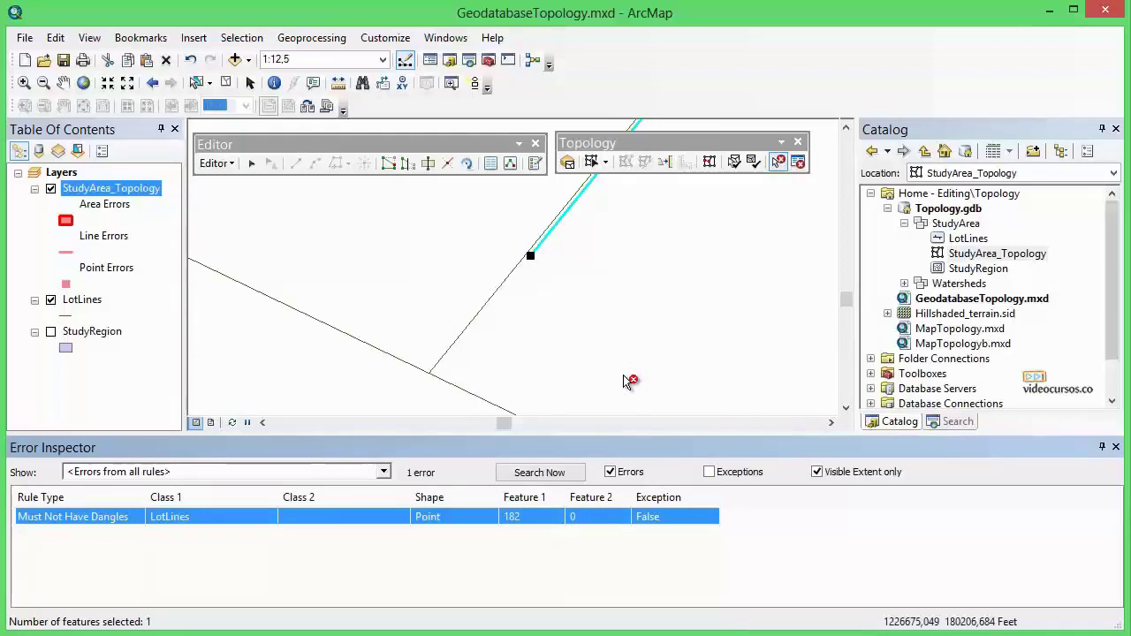
click(628, 381)
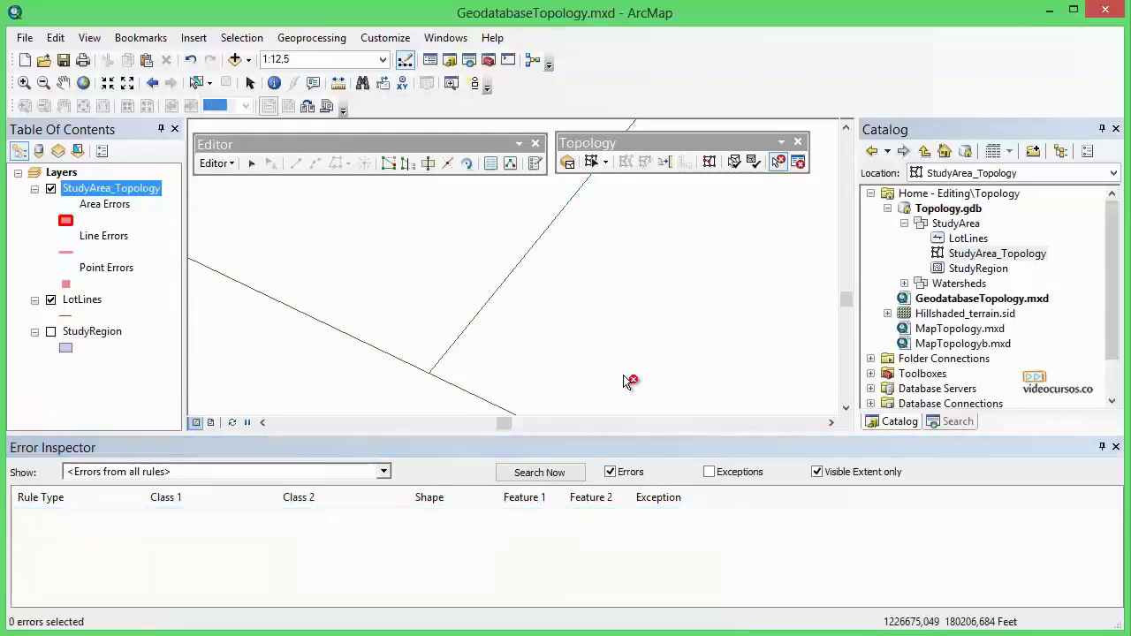
- Return to the Dangle errors bookmark and search for remaining topology errors in the visible extent around the repaired lot lines
scroll(627, 381, up, 3)
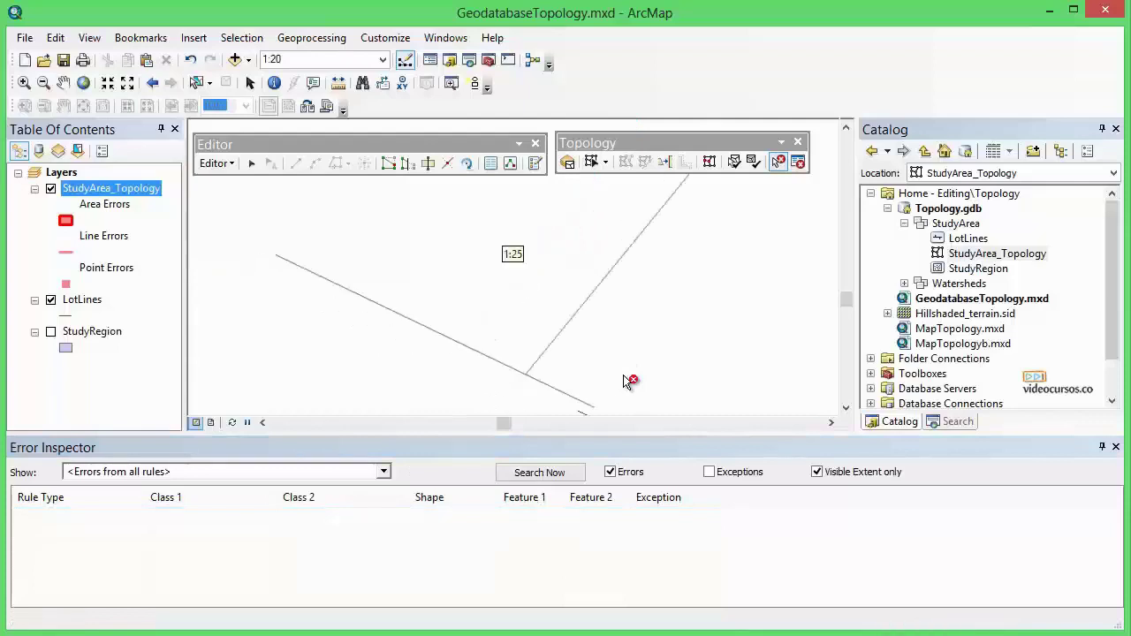
scroll(627, 380, up, 1)
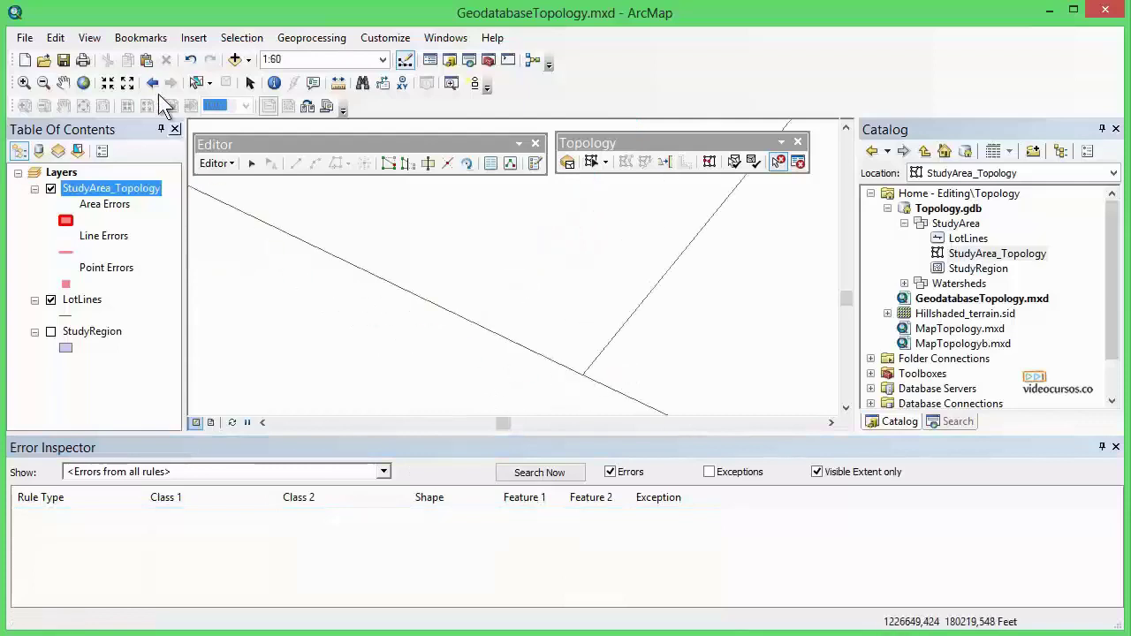
click(141, 38)
click(166, 100)
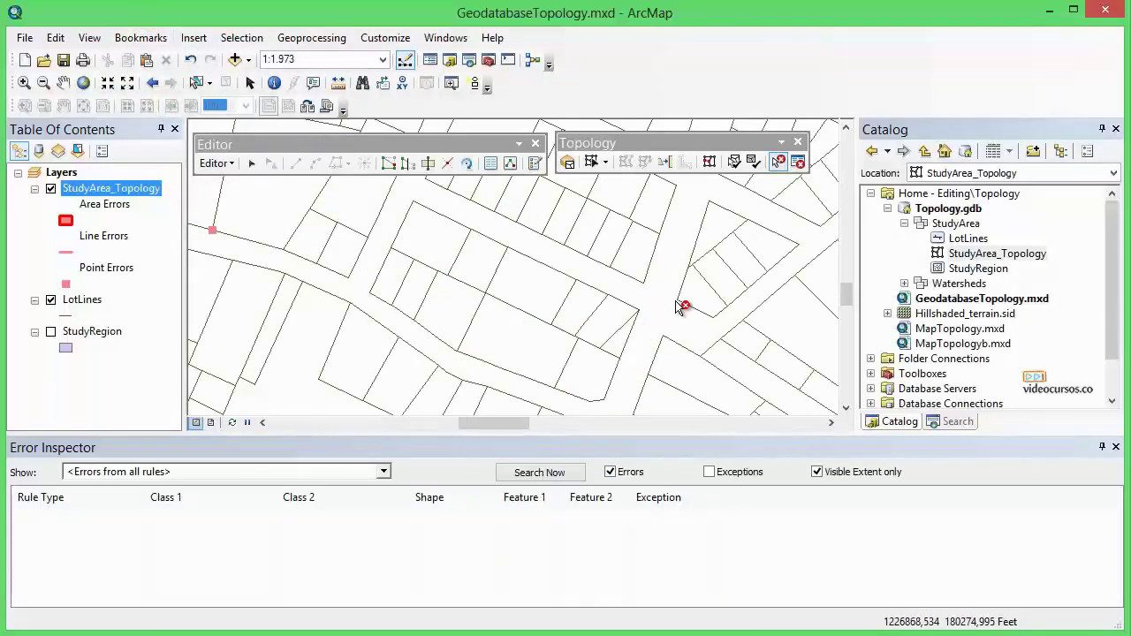
click(831, 423)
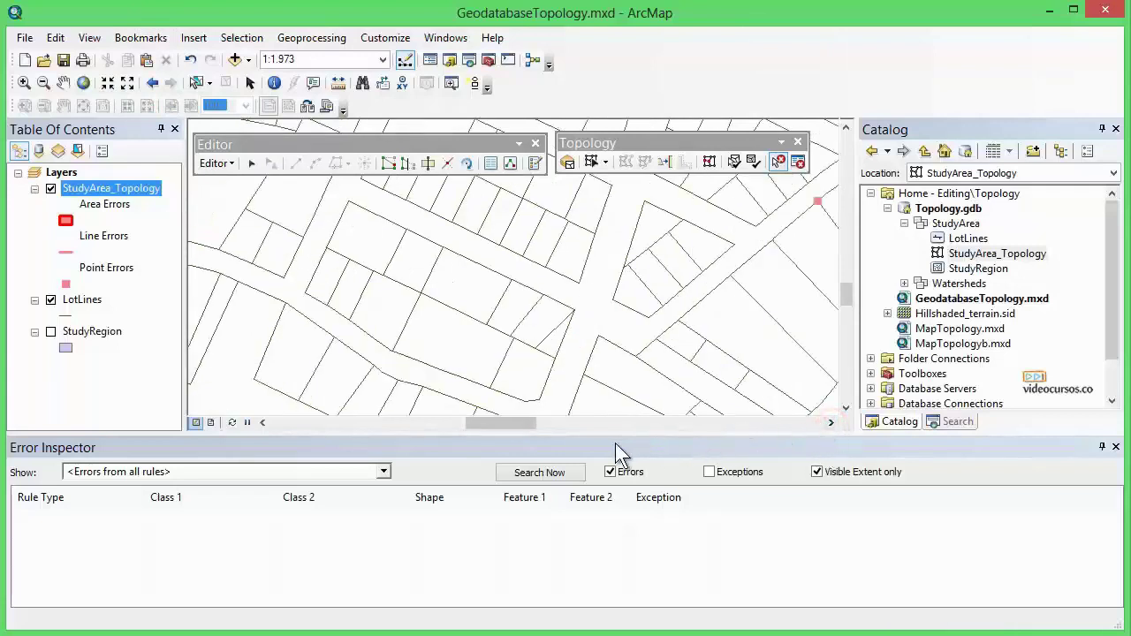
scroll(502, 342, down, 1)
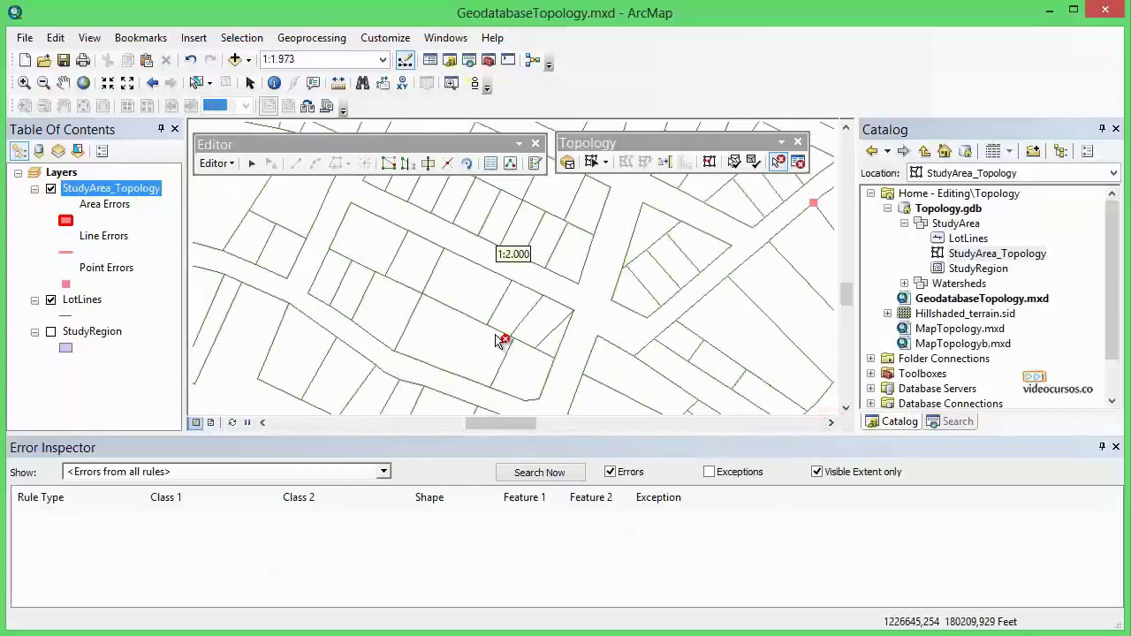
scroll(495, 334, up, 2)
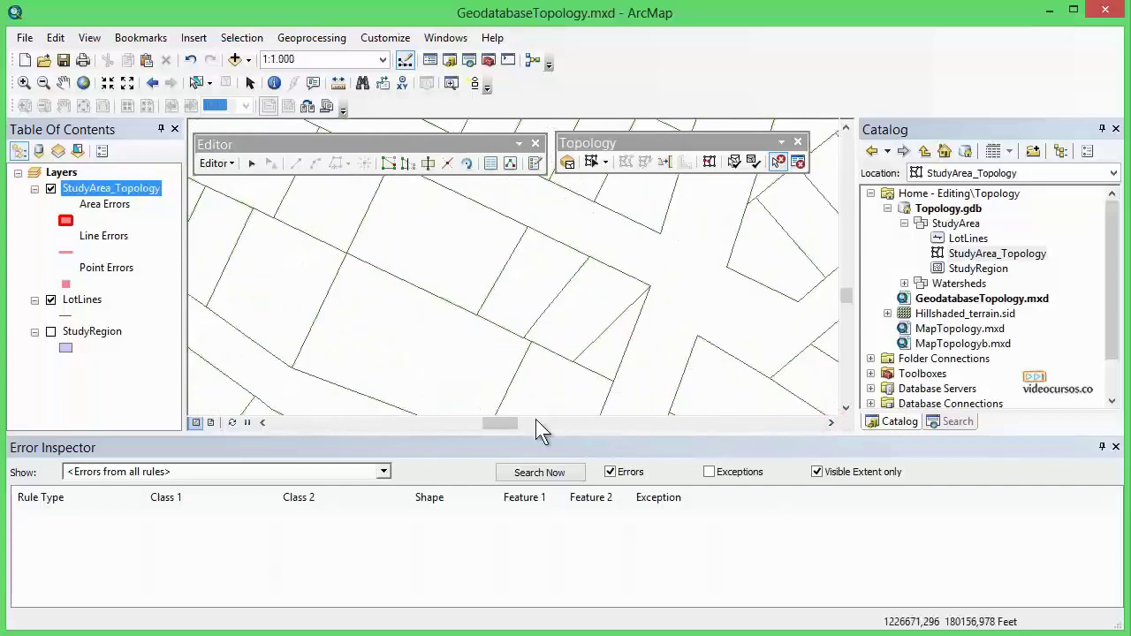
click(567, 471)
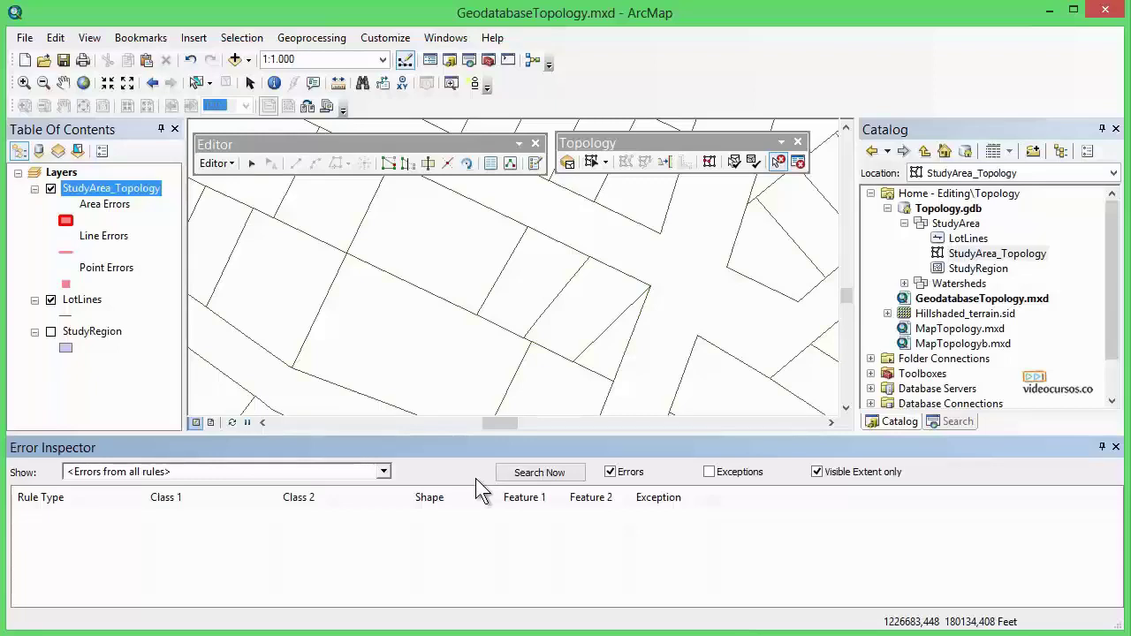
- Turn on the display of Dirty Areas in the symbology of the StudyArea_Topology layer
right_click(149, 189)
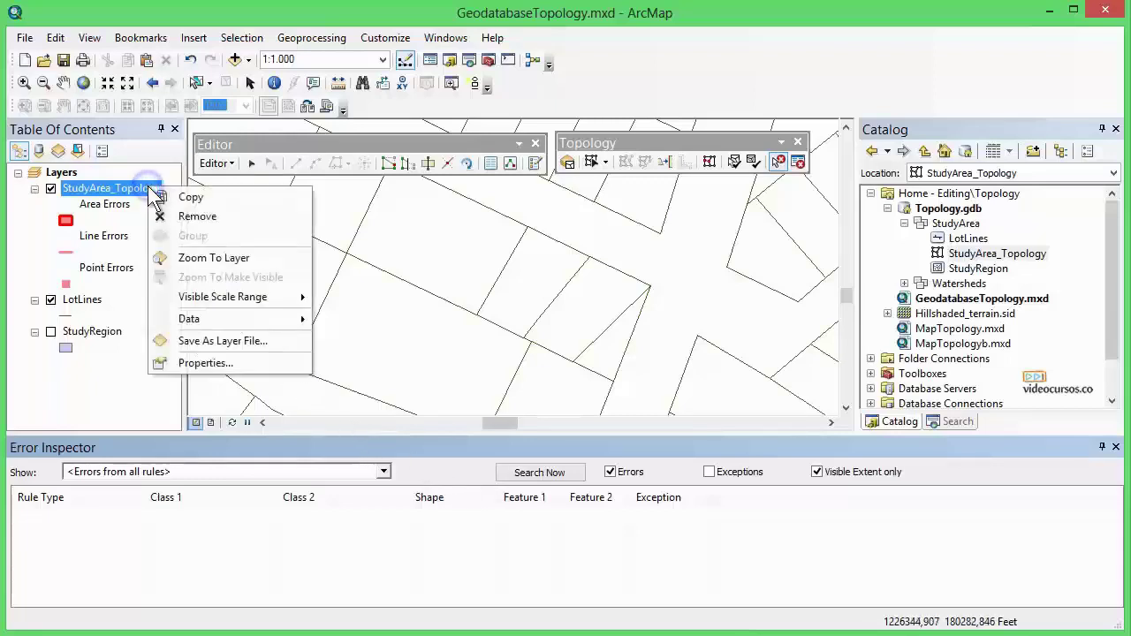
click(227, 362)
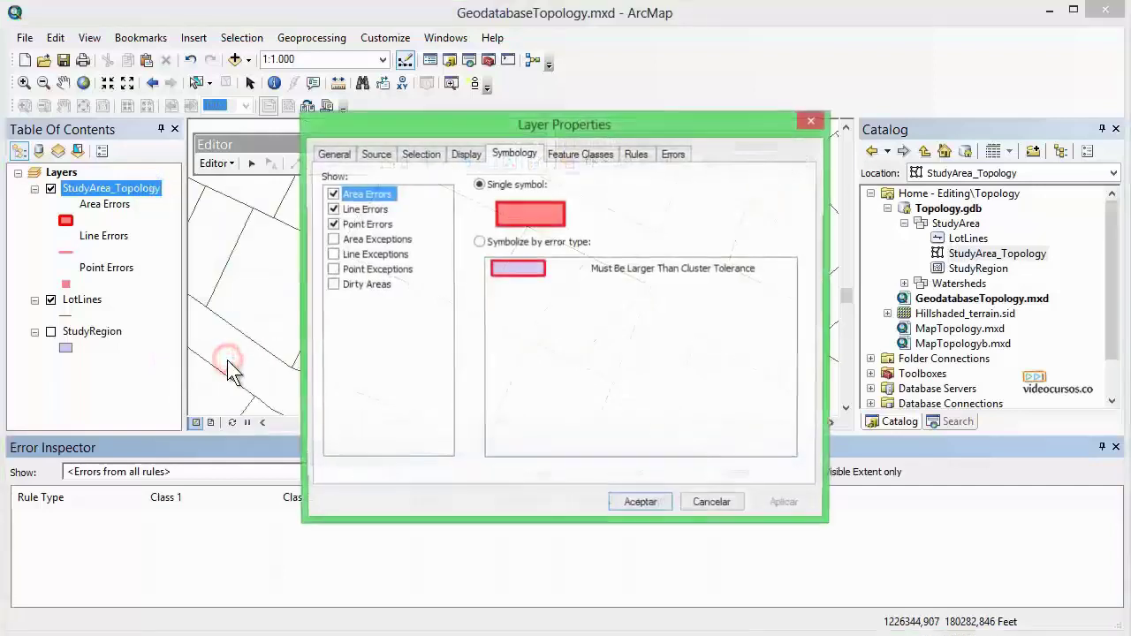
click(528, 157)
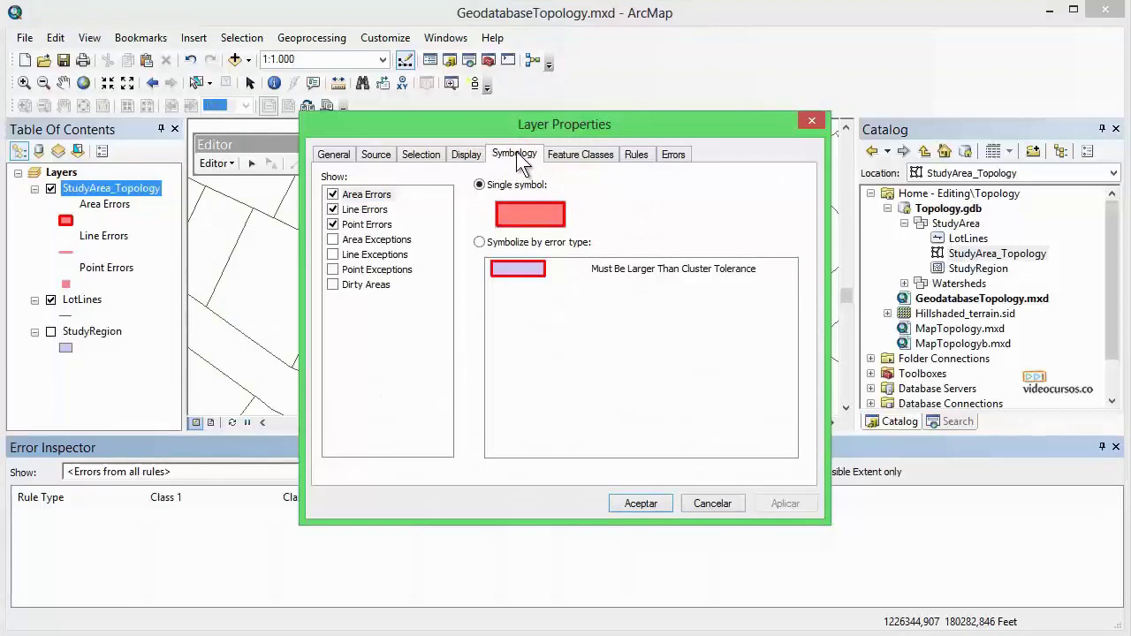
click(333, 285)
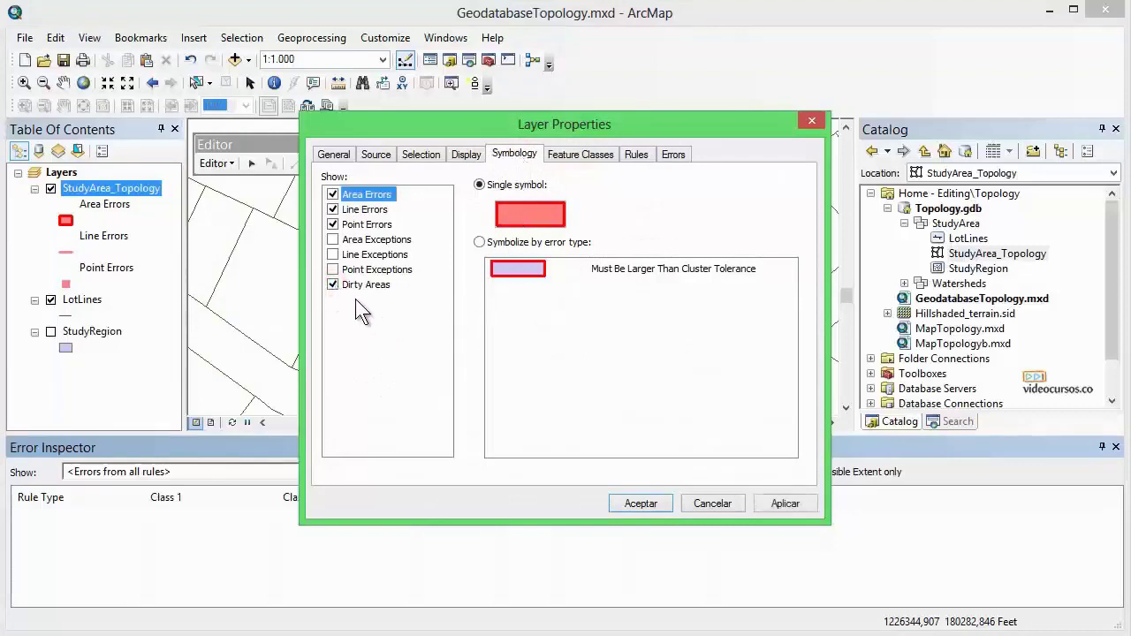
click(650, 503)
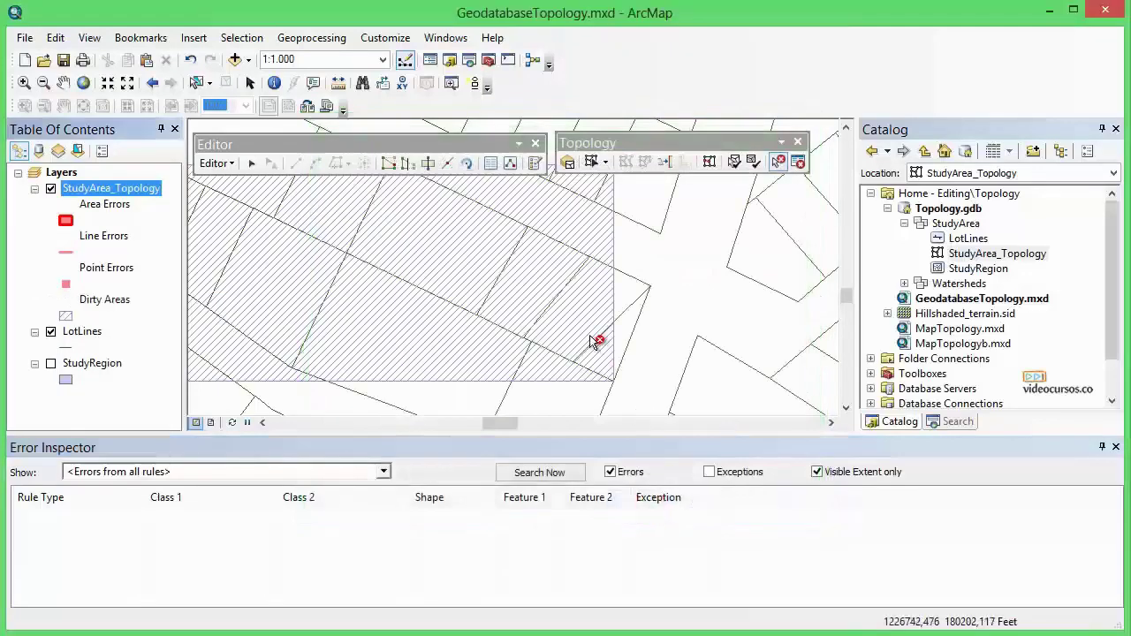
- Validate the topology within a rectangle around the small dirty area, and validate the rest of the current extent
scroll(594, 341, down, 3)
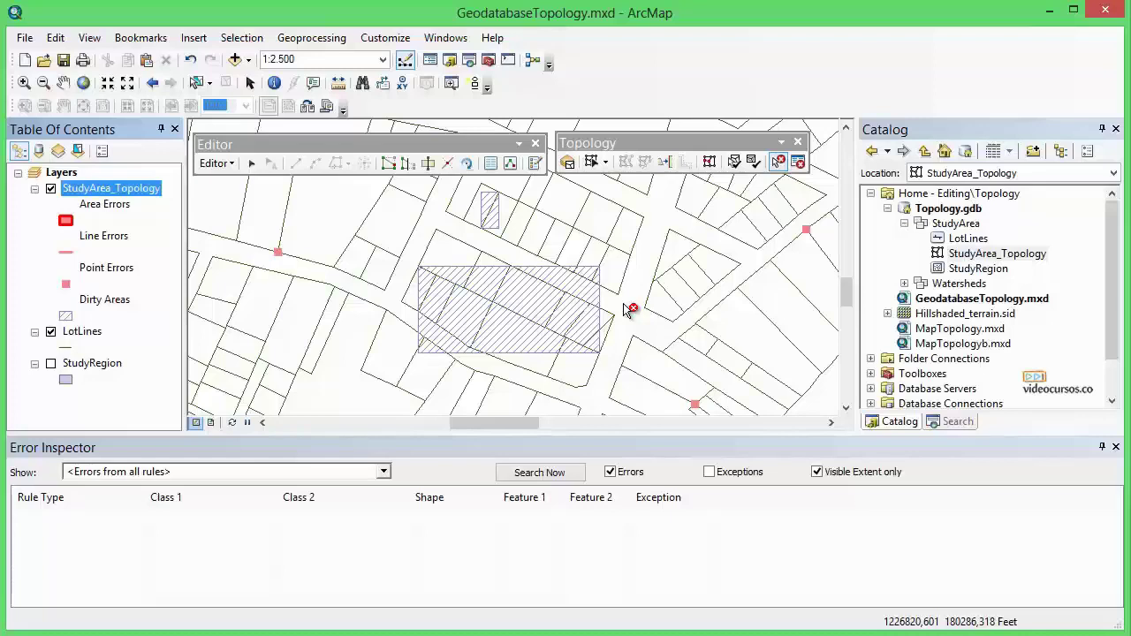
scroll(623, 309, down, 1)
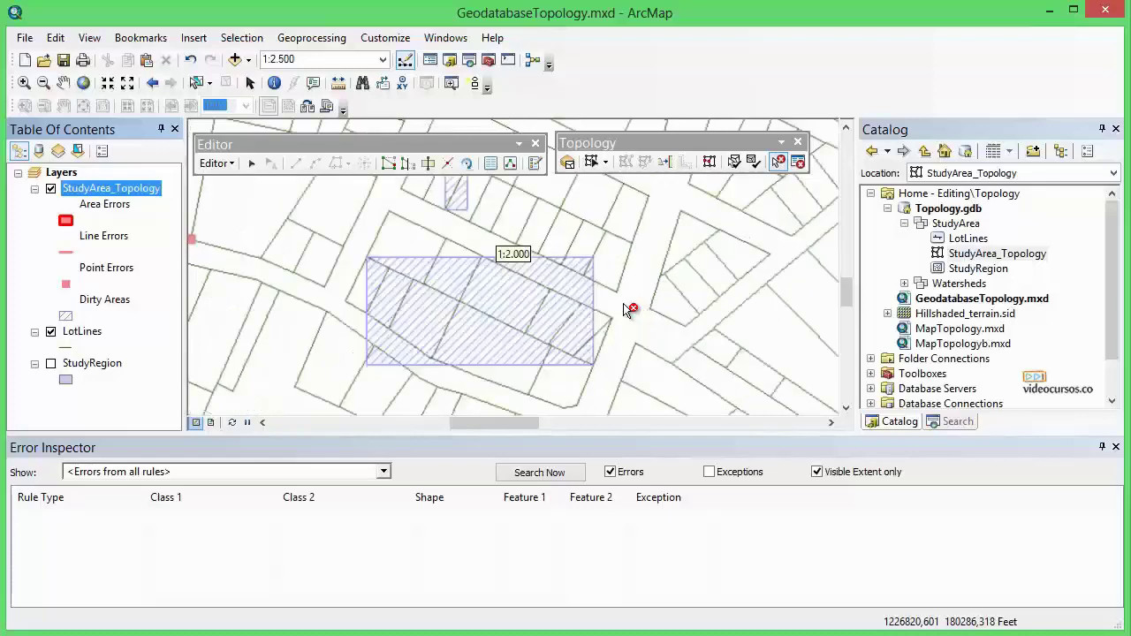
scroll(609, 235, up, 1)
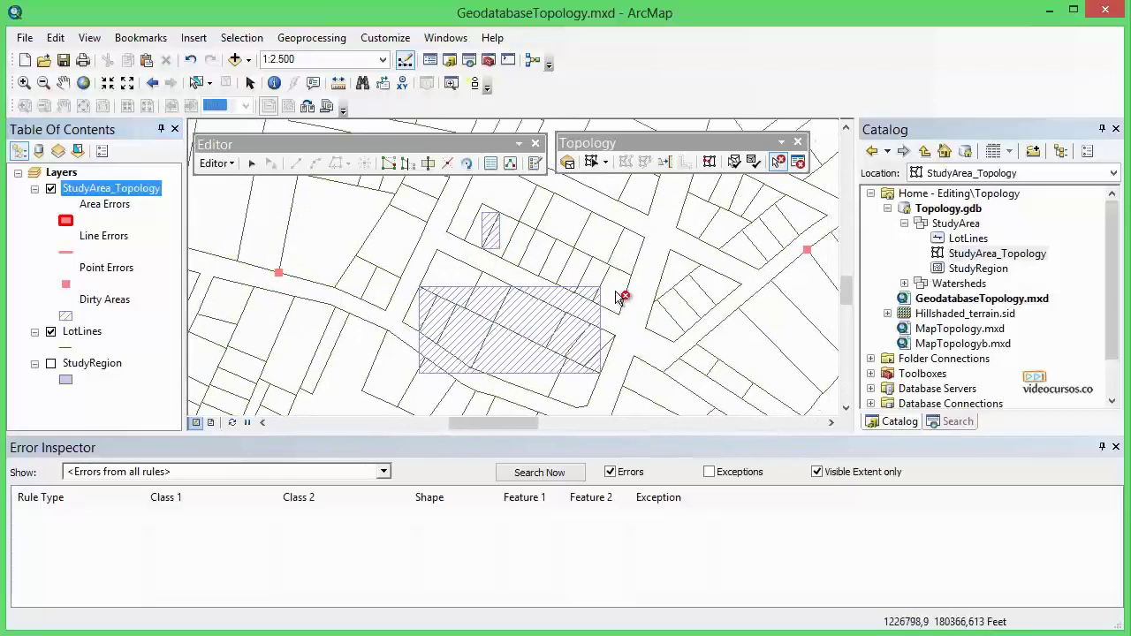
click(734, 162)
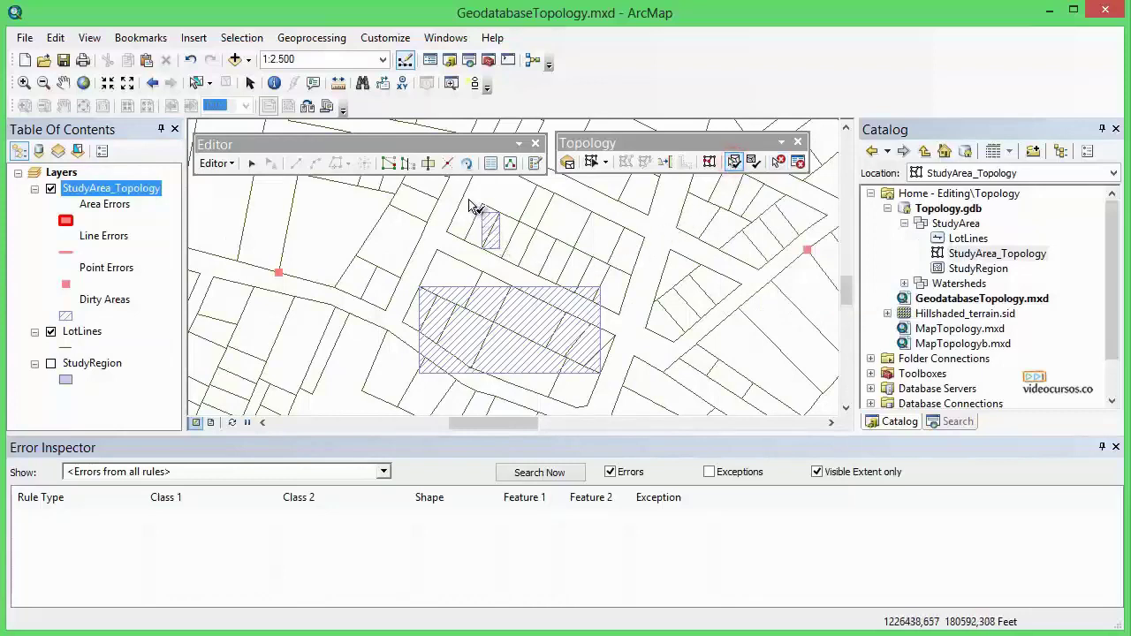
mouse_move(469, 201)
mouse_down()
mouse_move(525, 253)
mouse_move(518, 266)
mouse_up()
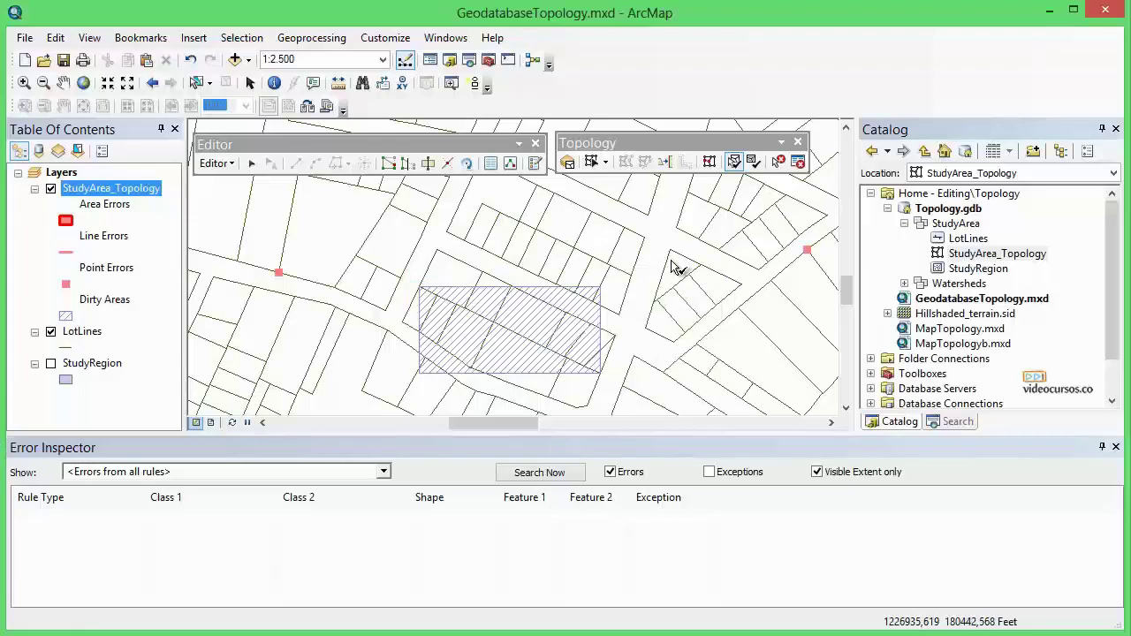
click(753, 162)
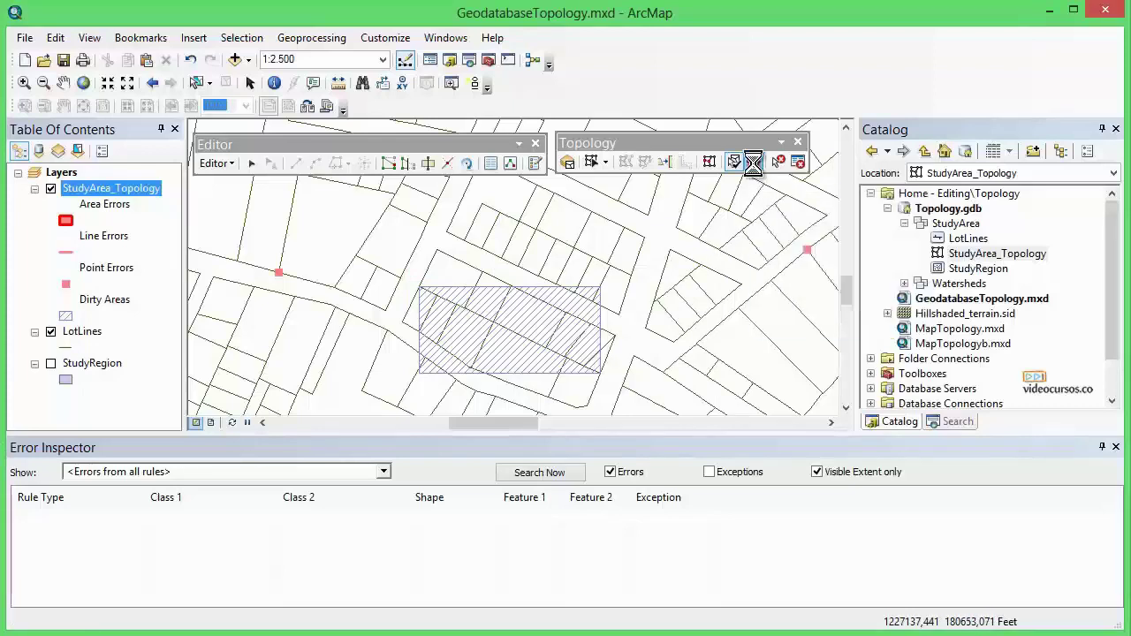
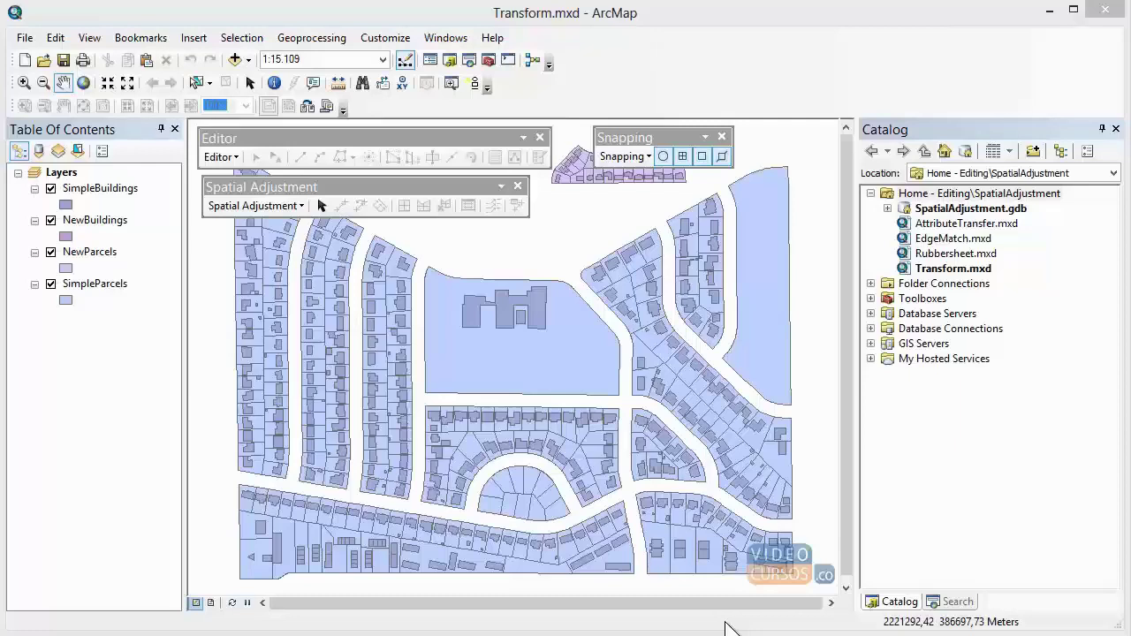
- Start an edit session in the Transform.mxd map, with the NewParcels block and the adjacent gap in SimpleParcels in view
drag(671, 216, 600, 325)
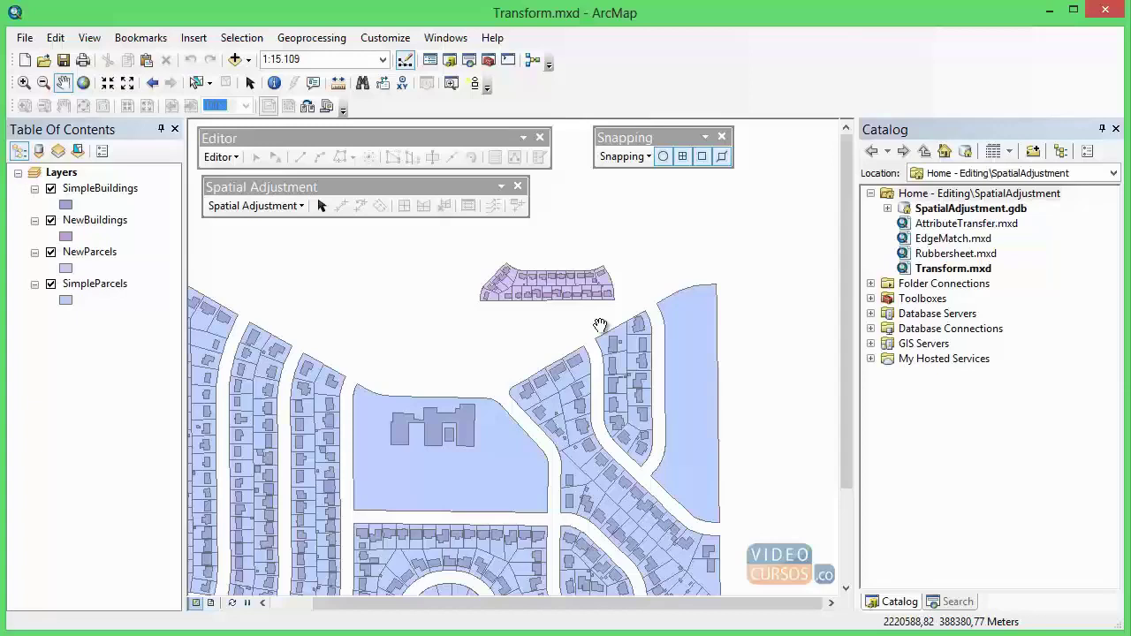
click(556, 13)
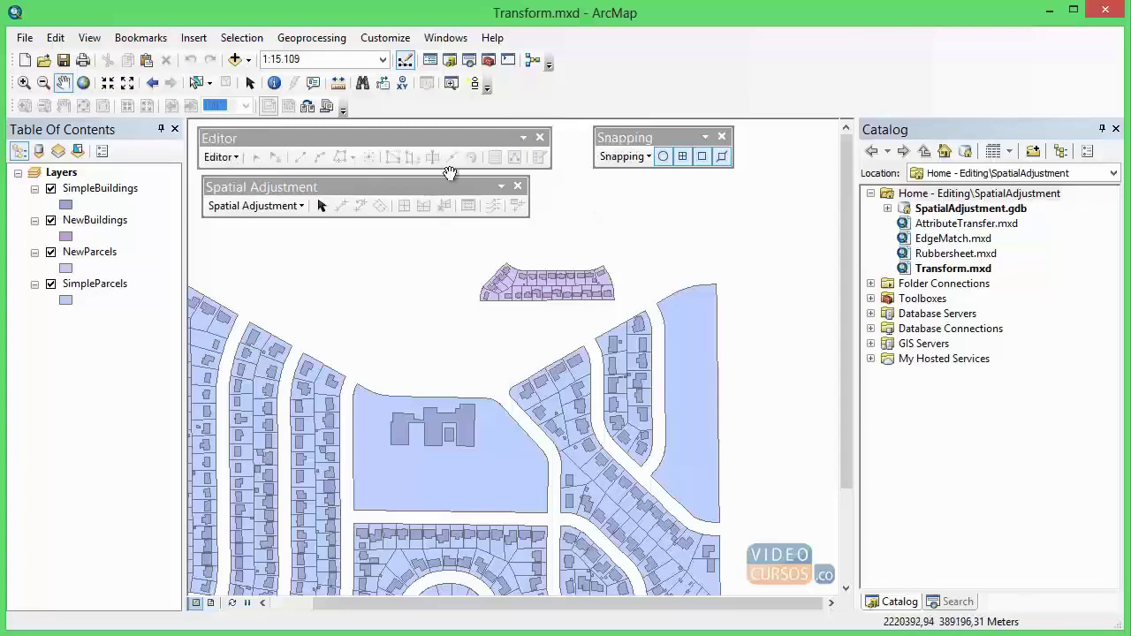
click(213, 181)
click(232, 158)
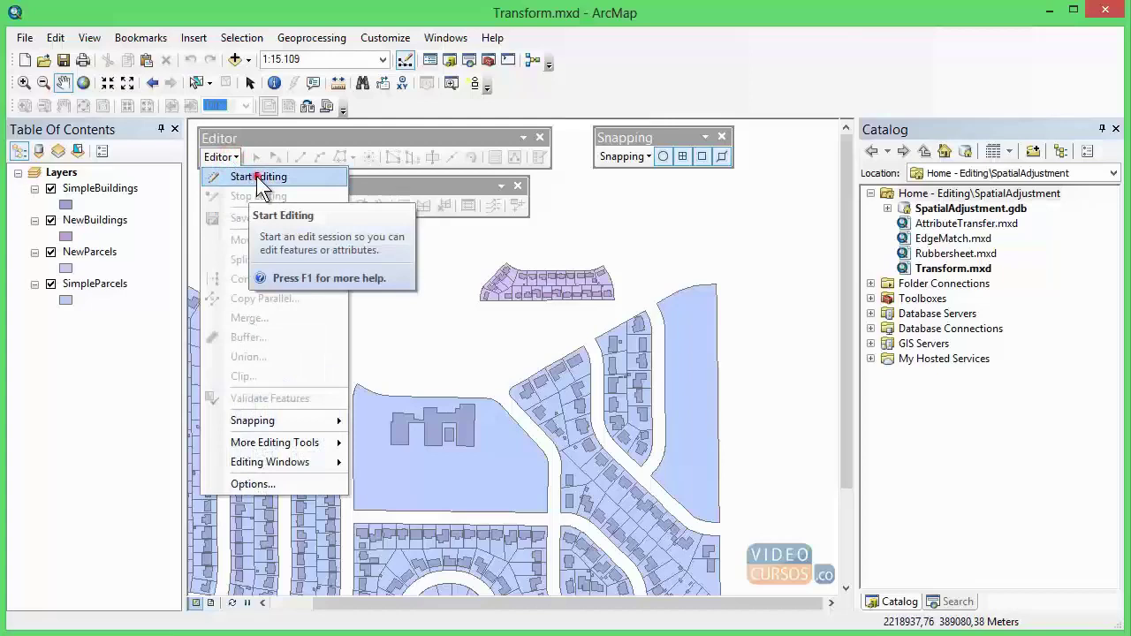
click(256, 176)
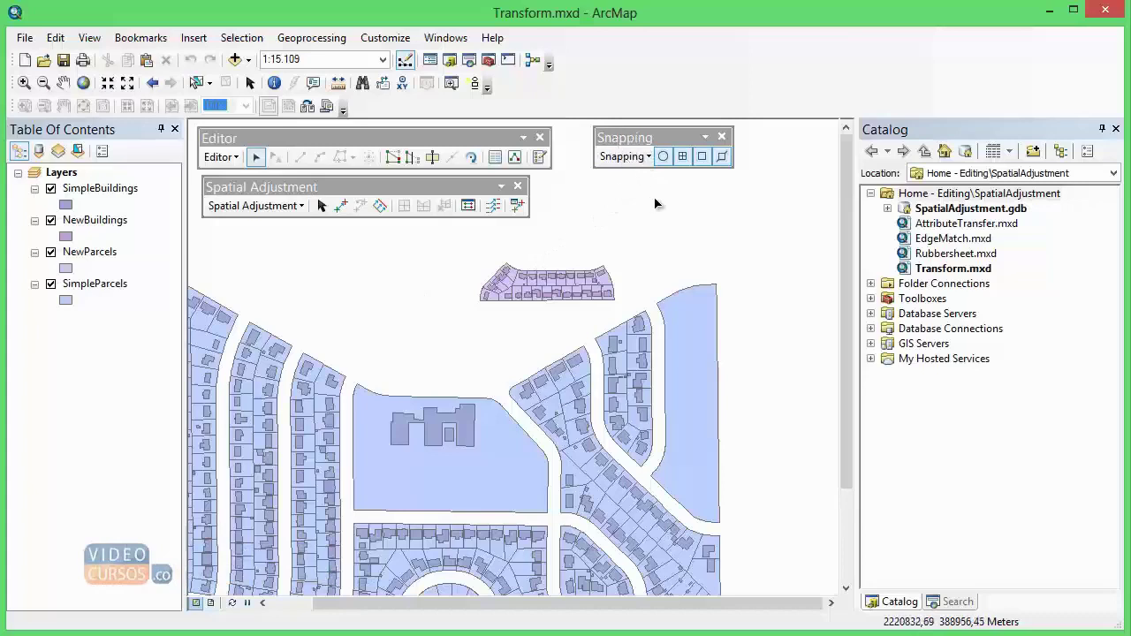
click(704, 157)
- Set the spatial adjustment input to all features of NewBuildings and NewParcels, excluding SimpleBuildings and SimpleParcels
click(297, 212)
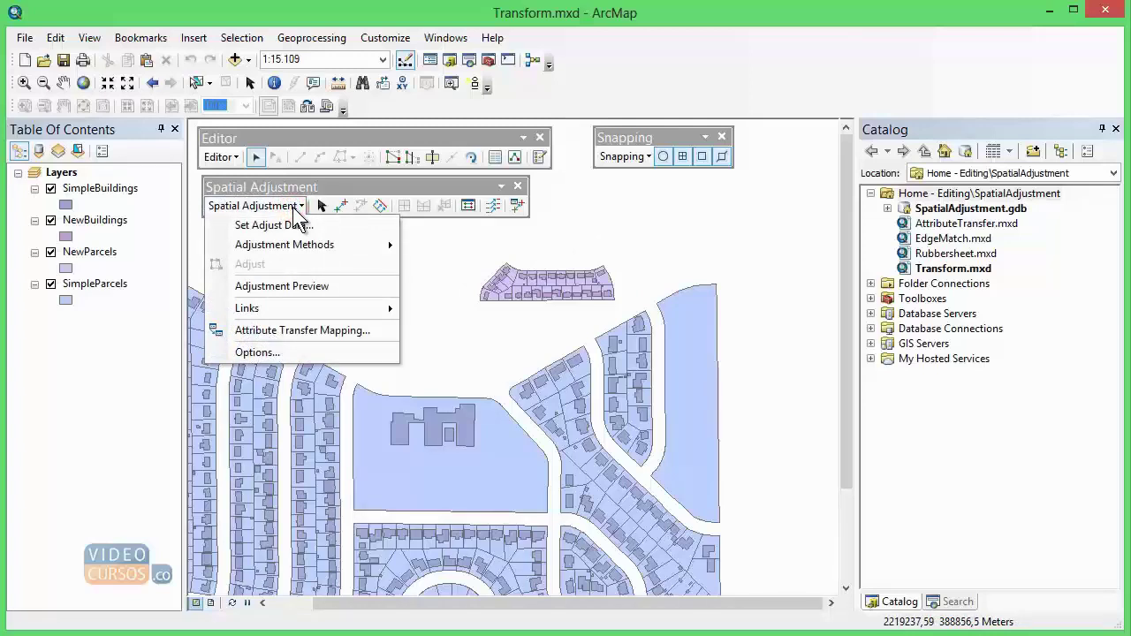
click(272, 225)
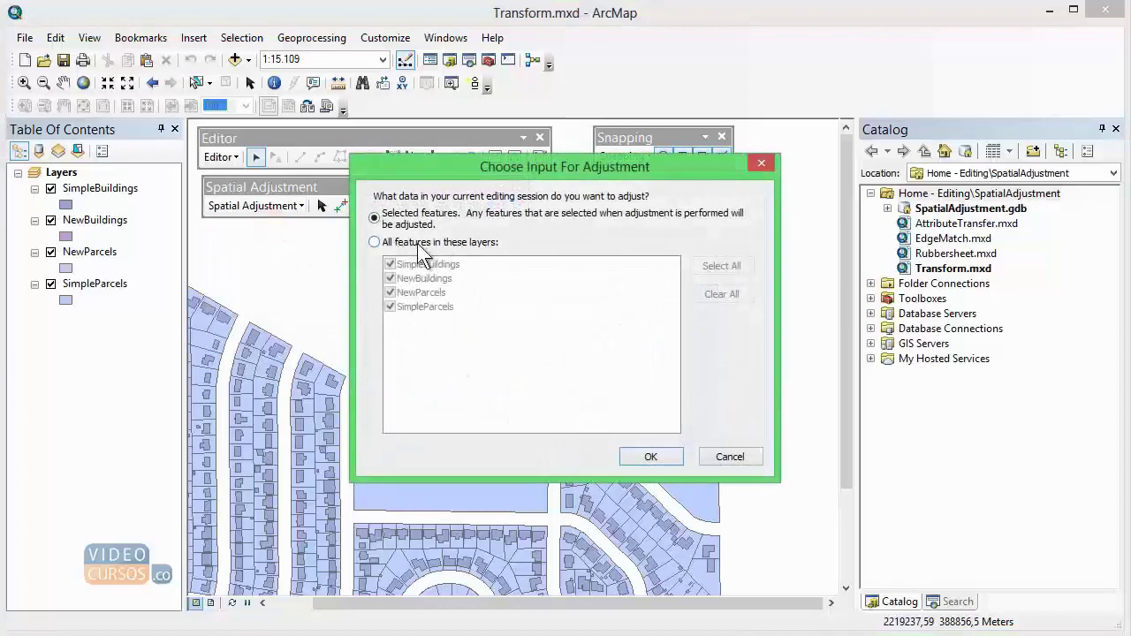
click(374, 242)
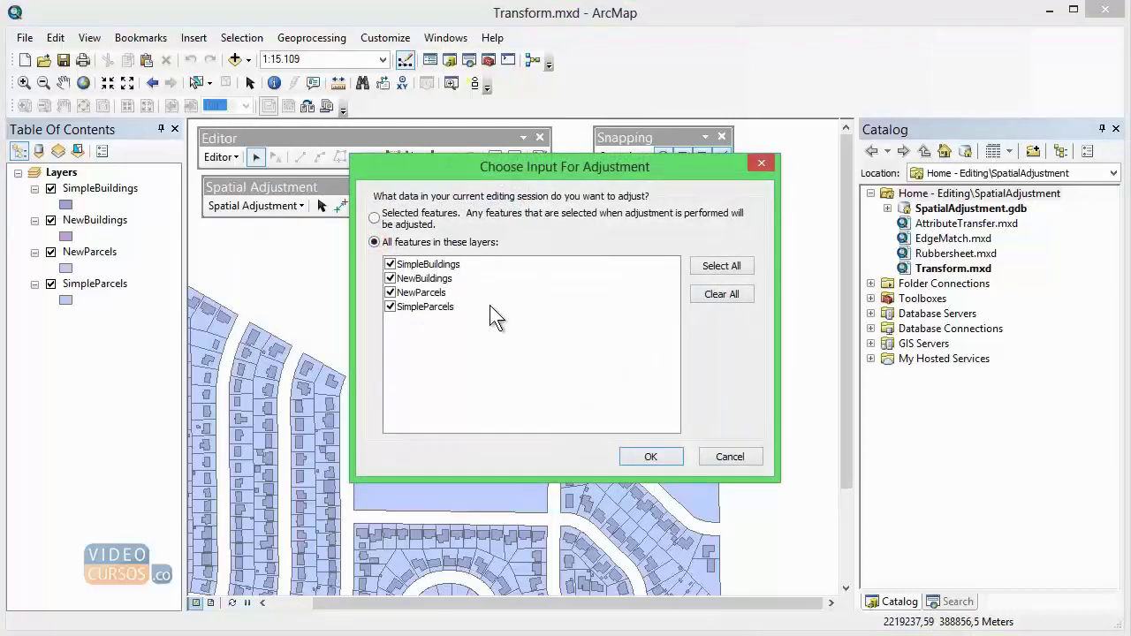
click(390, 264)
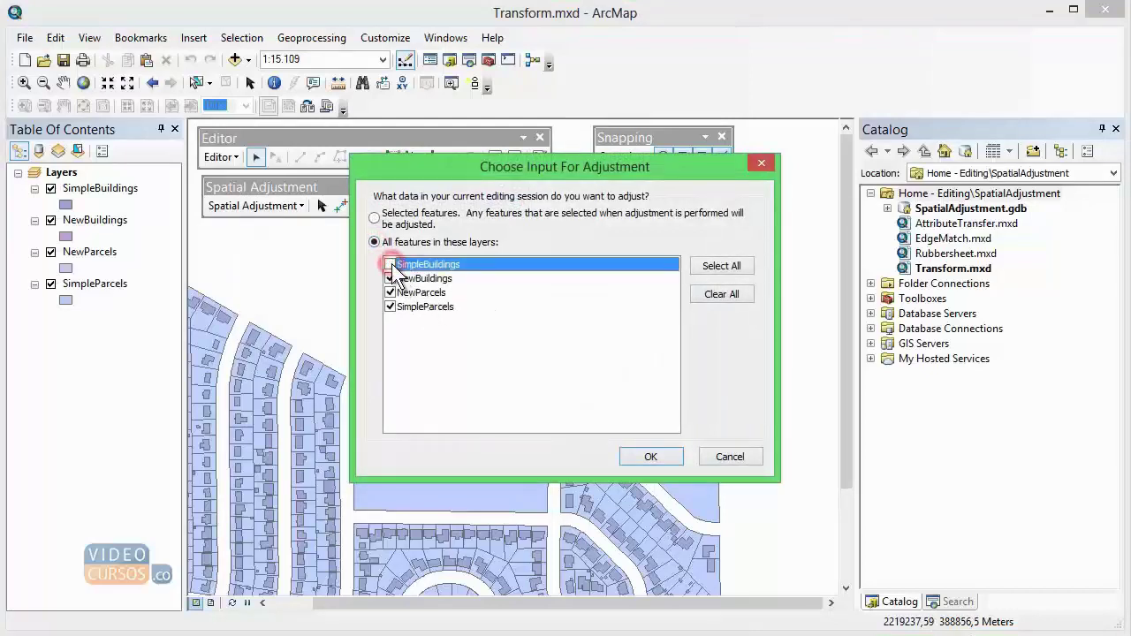
click(390, 306)
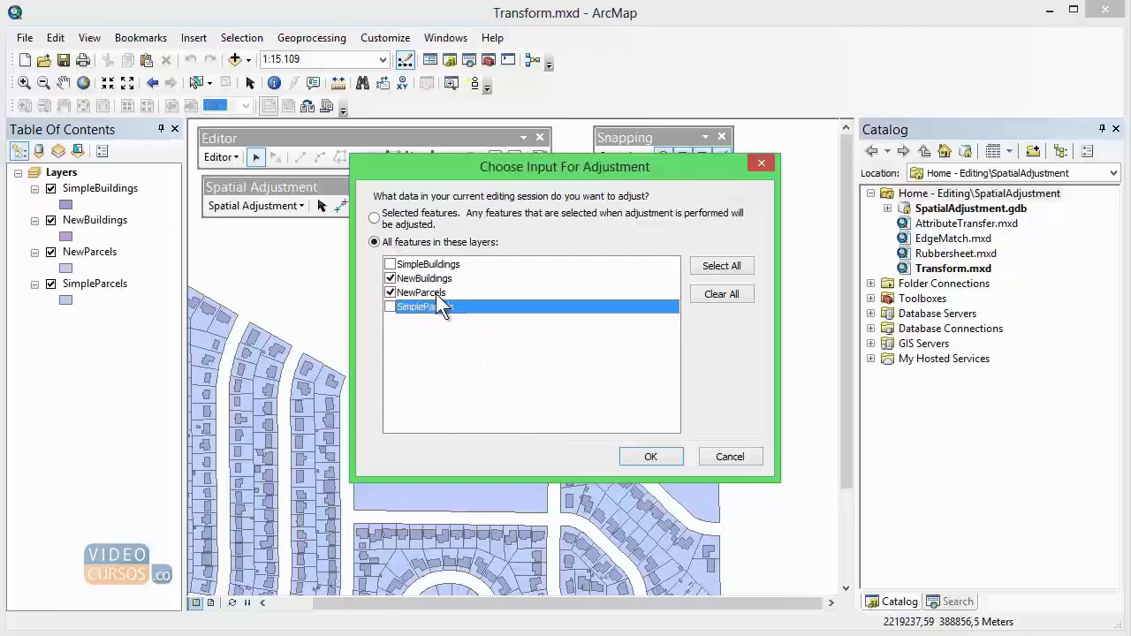
click(630, 456)
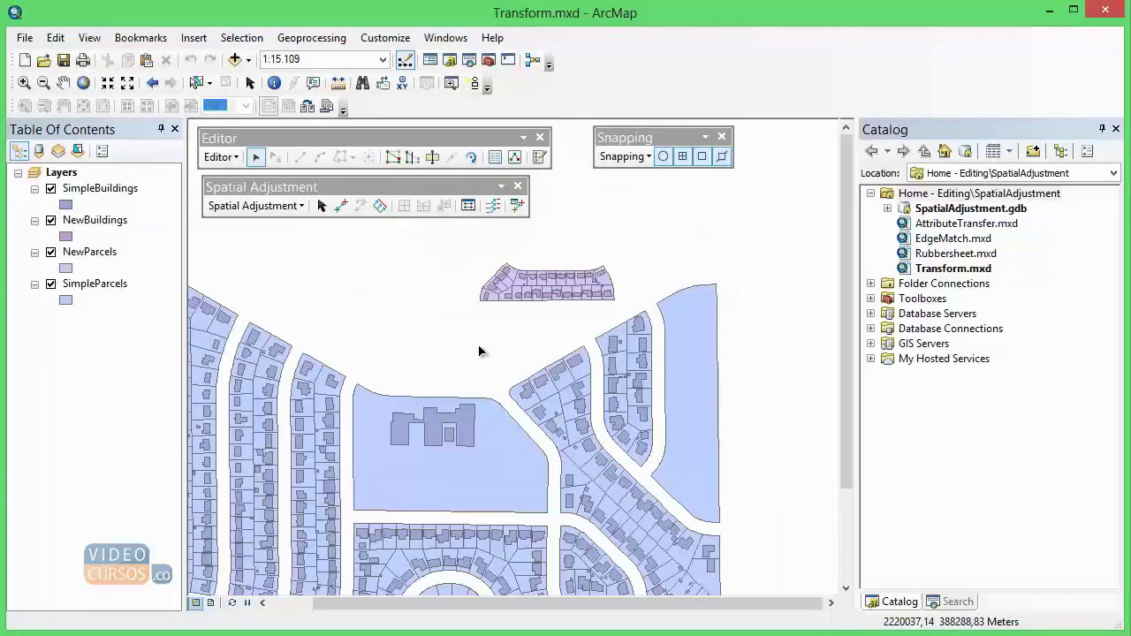
- Set the spatial adjustment method to Transformation - Similarity
click(299, 206)
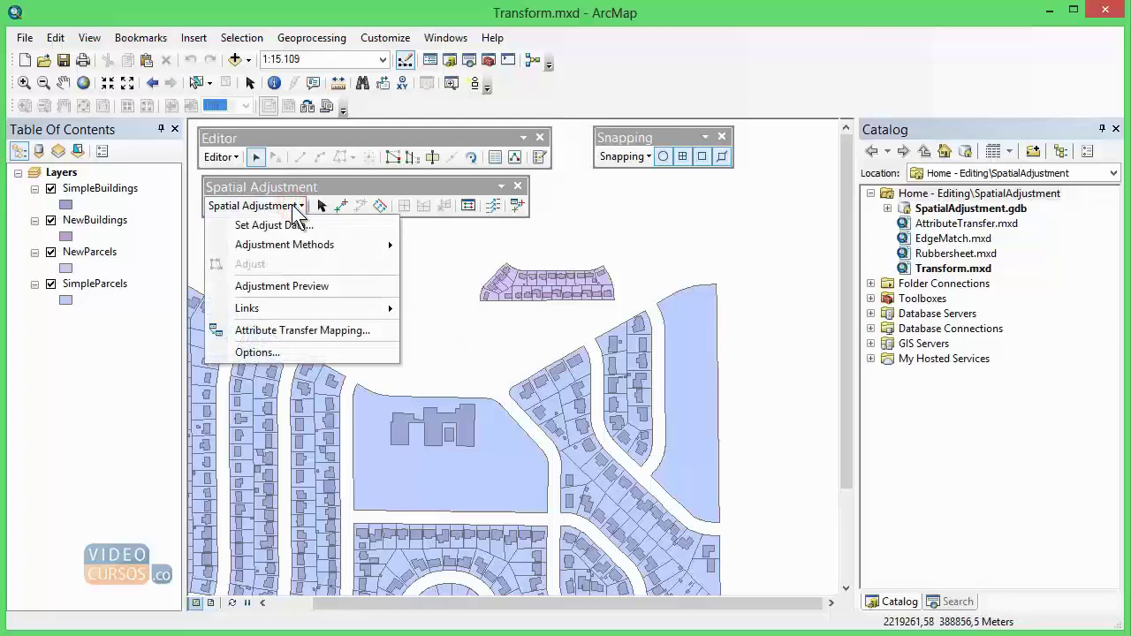
mouse_move(314, 245)
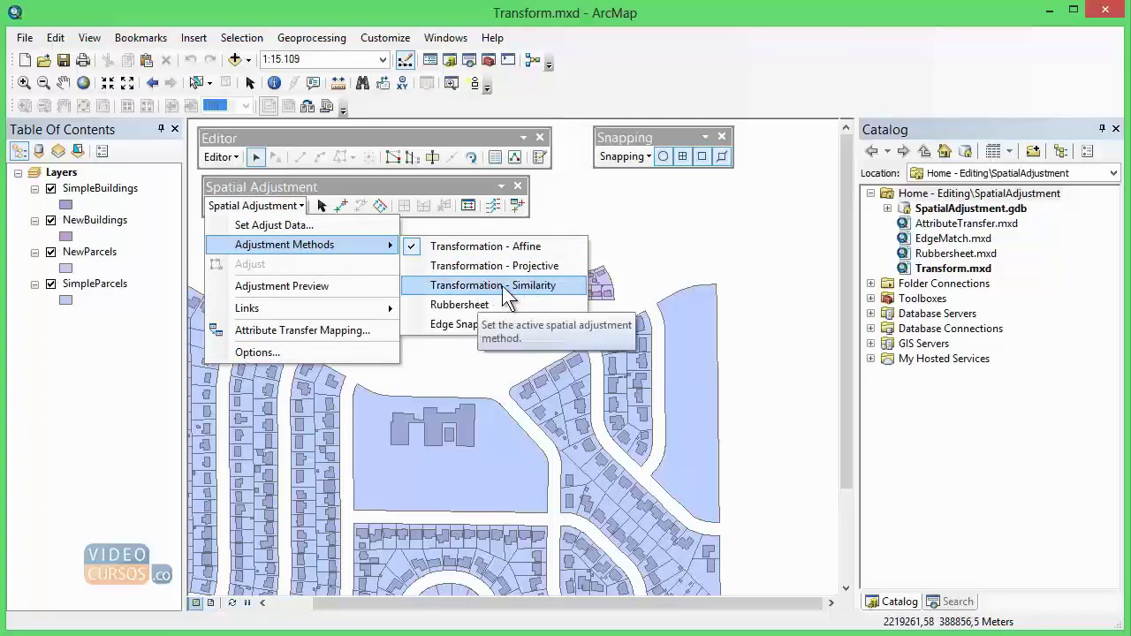
click(508, 286)
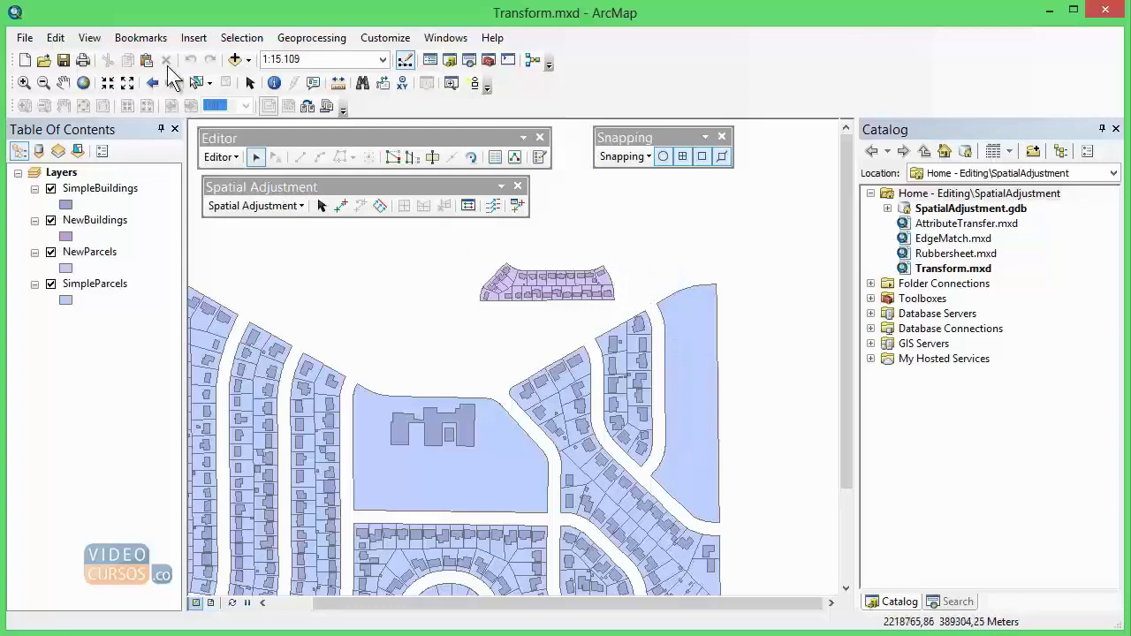
- Go to the Transform bookmark and frame the NewParcels block together with the neighbouring SimpleParcels lots up close
click(152, 38)
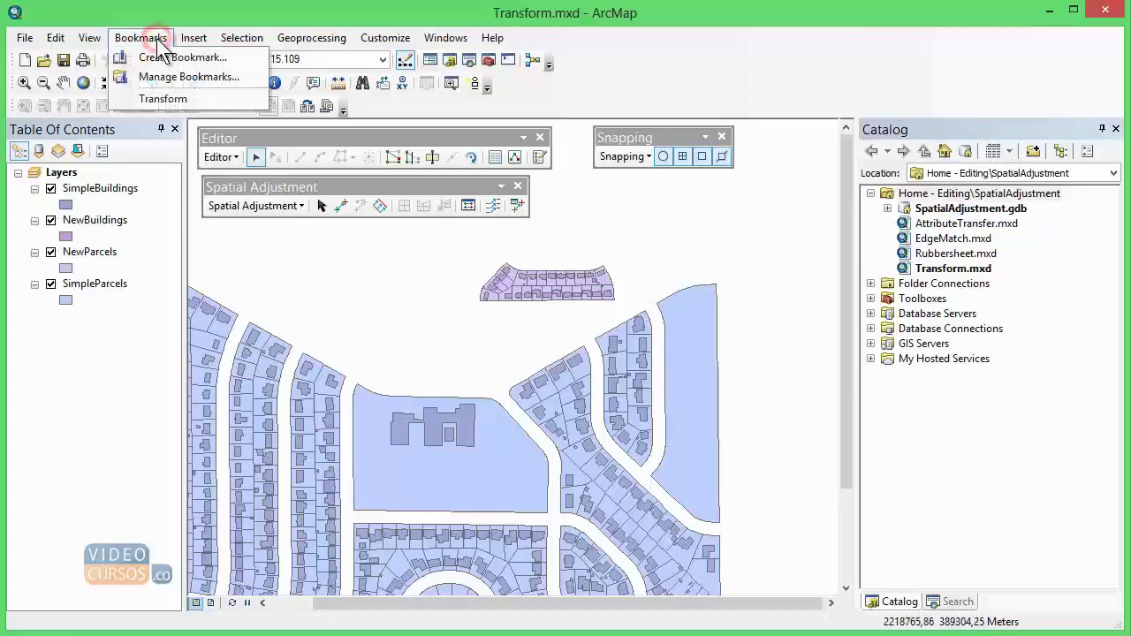
click(161, 99)
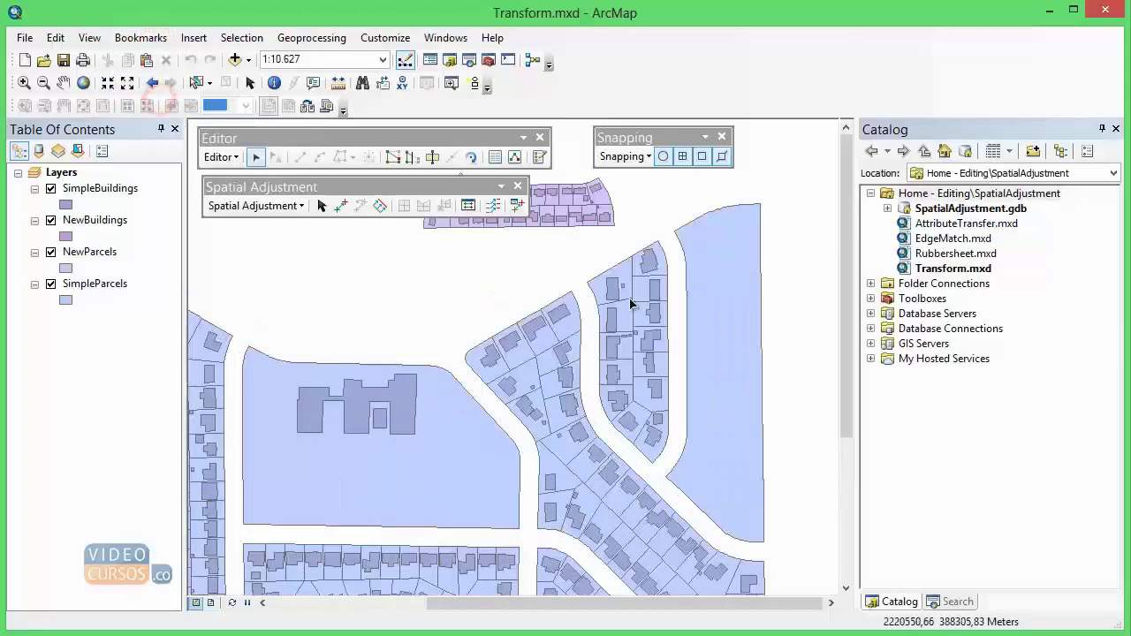
drag(795, 247, 738, 399)
scroll(619, 382, down, 2)
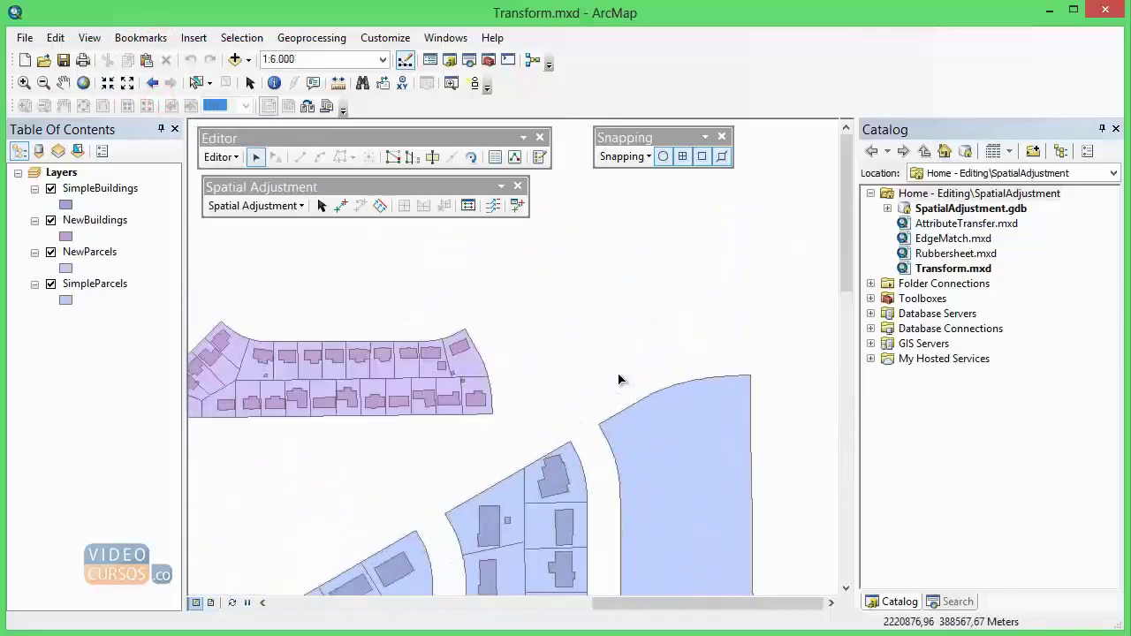
- Add a displacement link from the northeast corner vertex of the NewParcels block to the northwest corner of the empty SimpleParcels lot
click(341, 206)
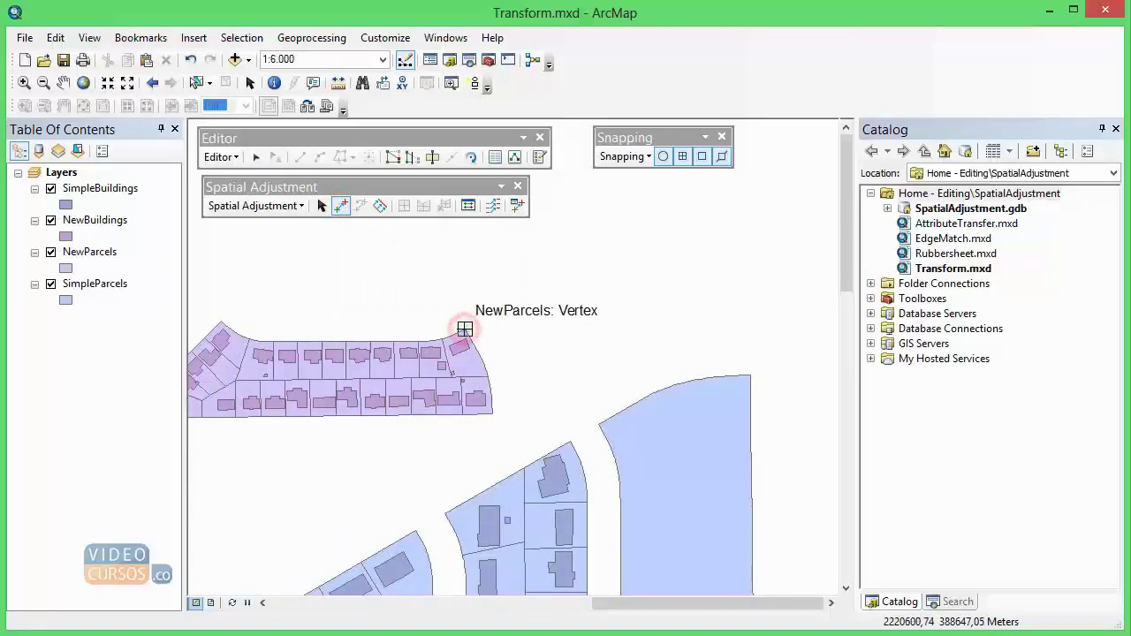
click(465, 329)
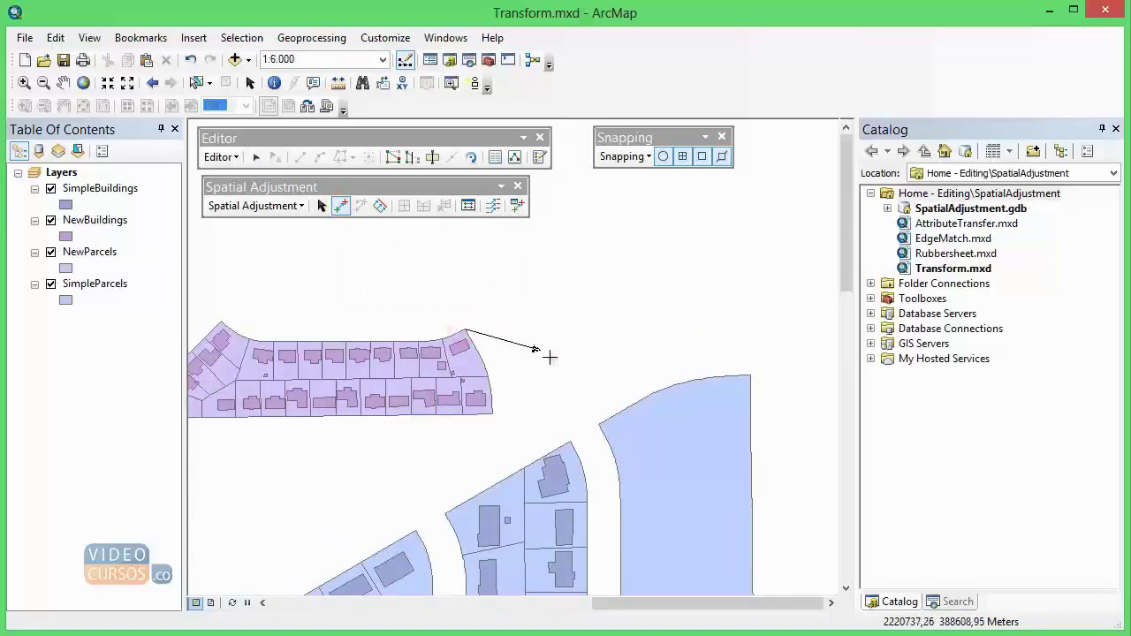
click(599, 424)
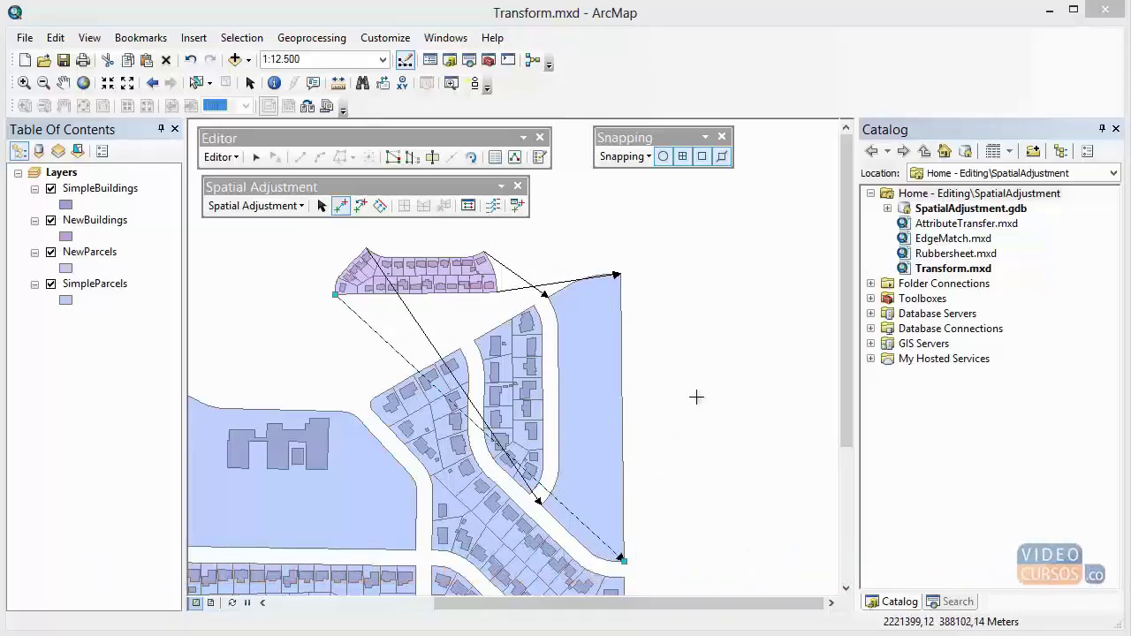
- Preview the spatial adjustment and arrange the preview window so the NewParcels block stays uncovered on the map
click(297, 206)
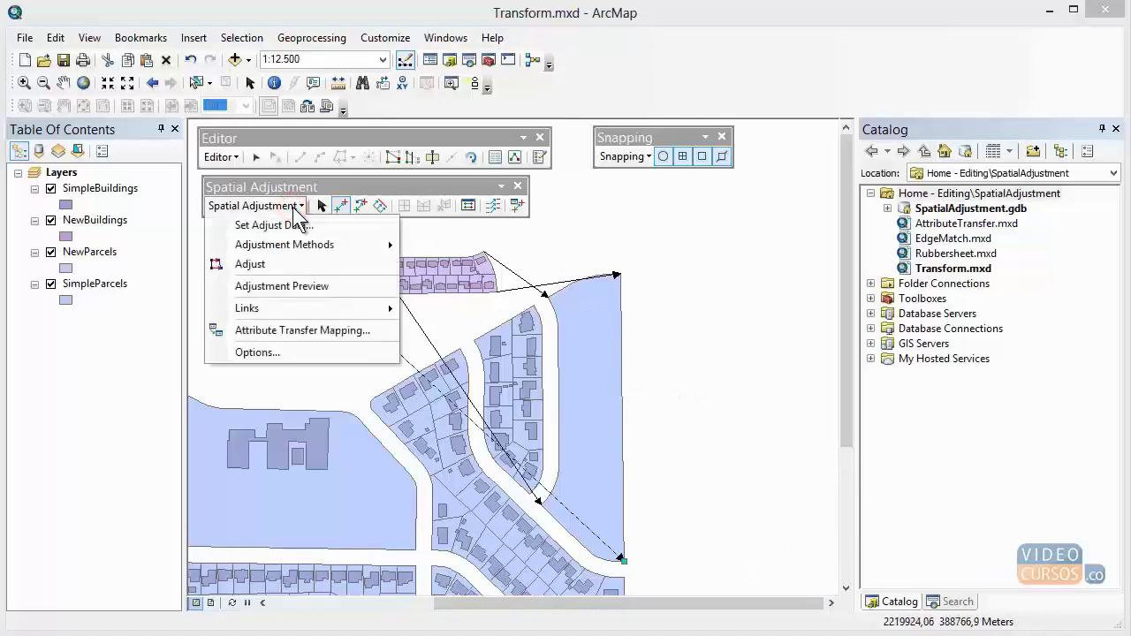
click(287, 286)
drag(431, 239, 670, 259)
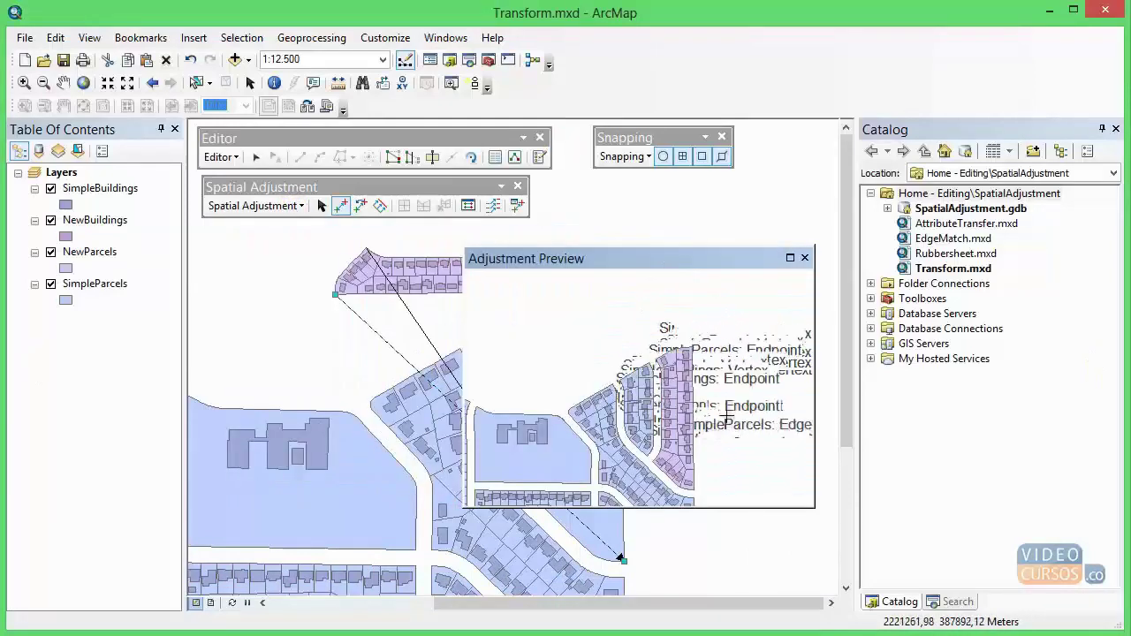
drag(750, 260, 757, 229)
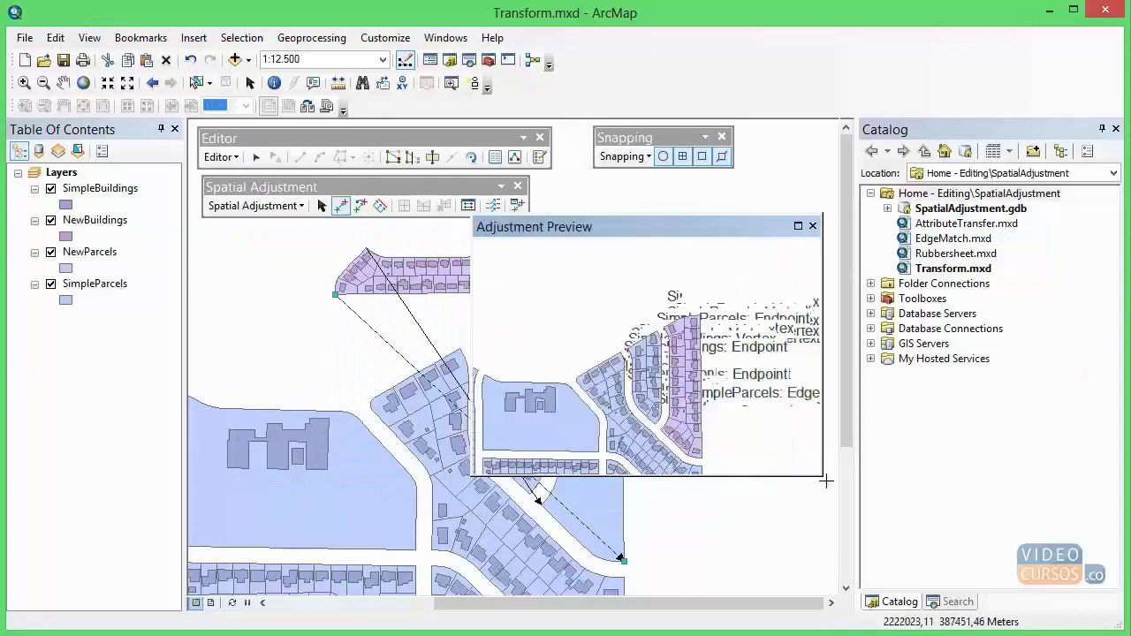
drag(823, 480, 815, 464)
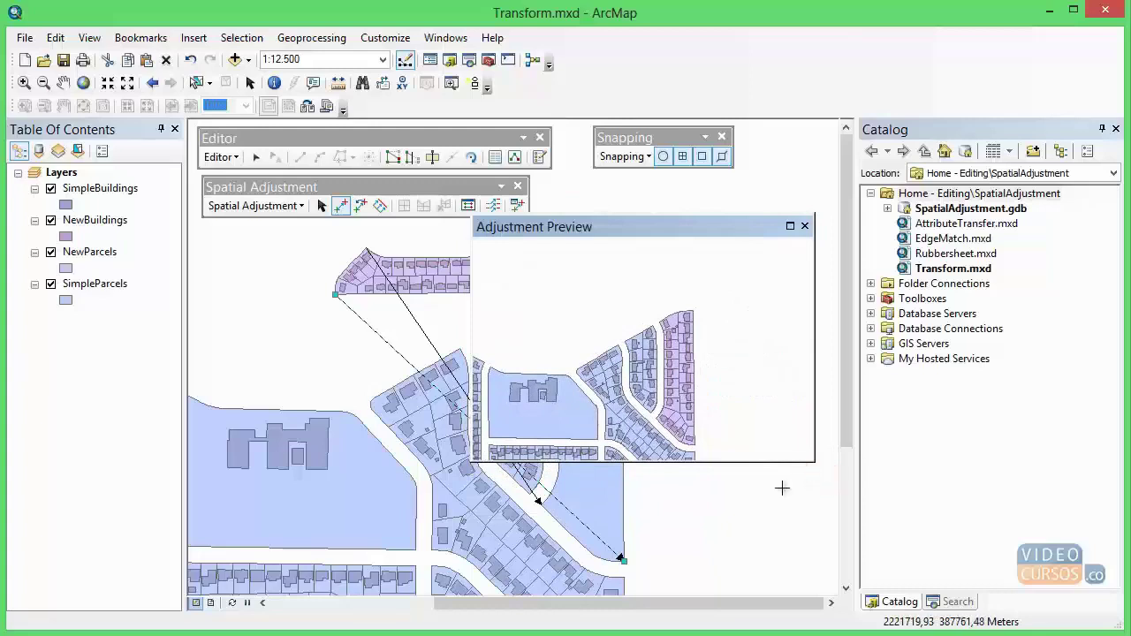
drag(721, 231, 764, 387)
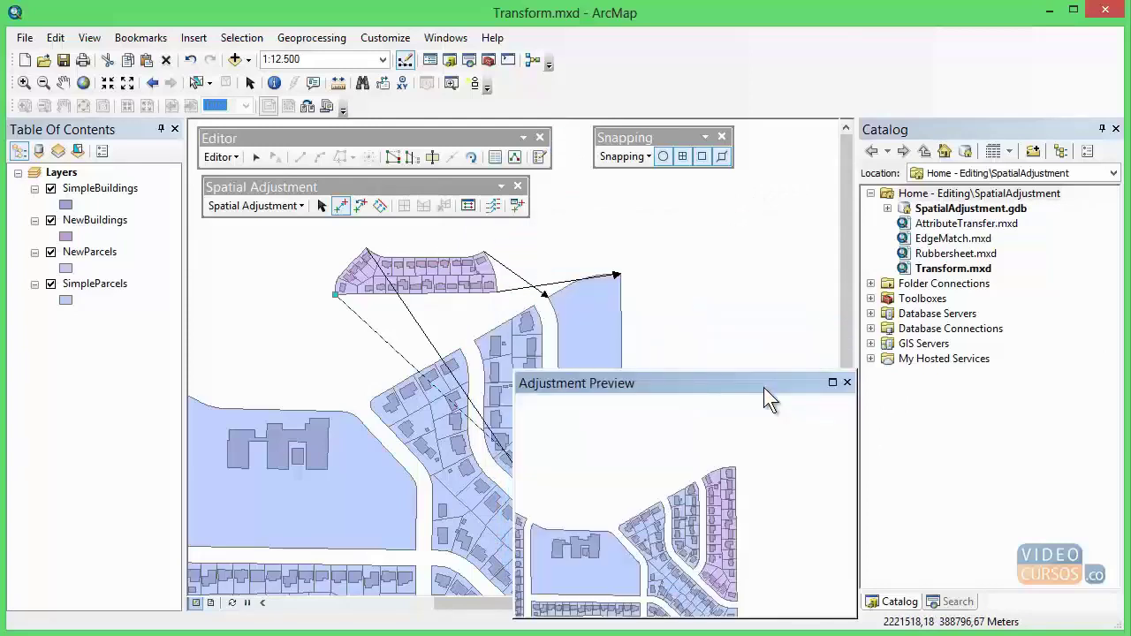
- Examine the source and destination coordinates, residual errors and RMS error in the link table, and close it
click(468, 207)
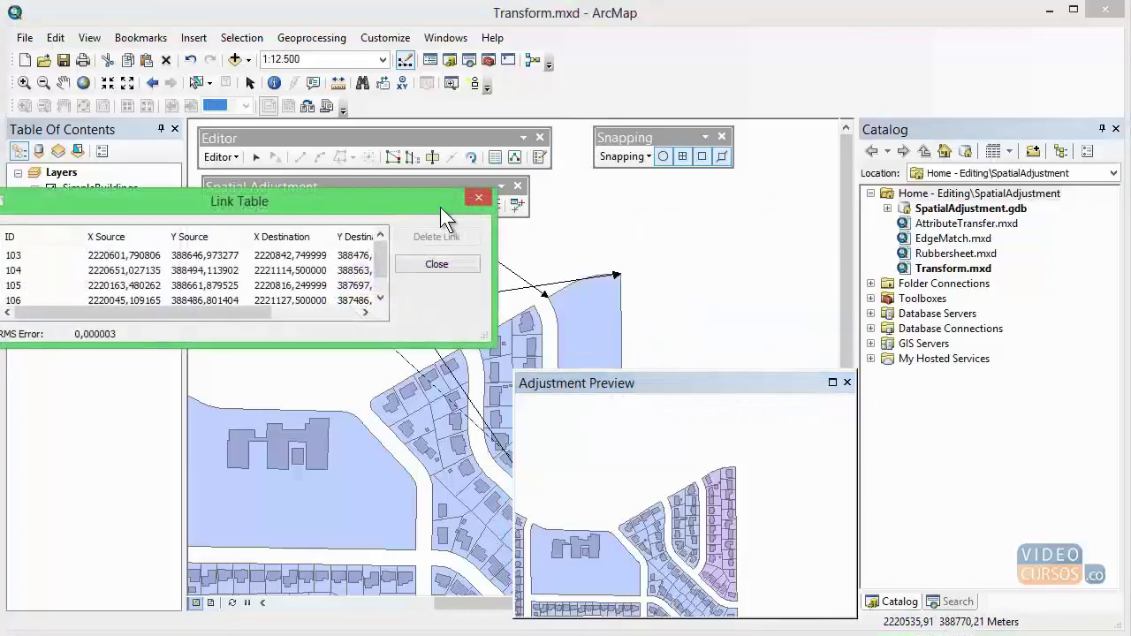
drag(410, 208, 444, 210)
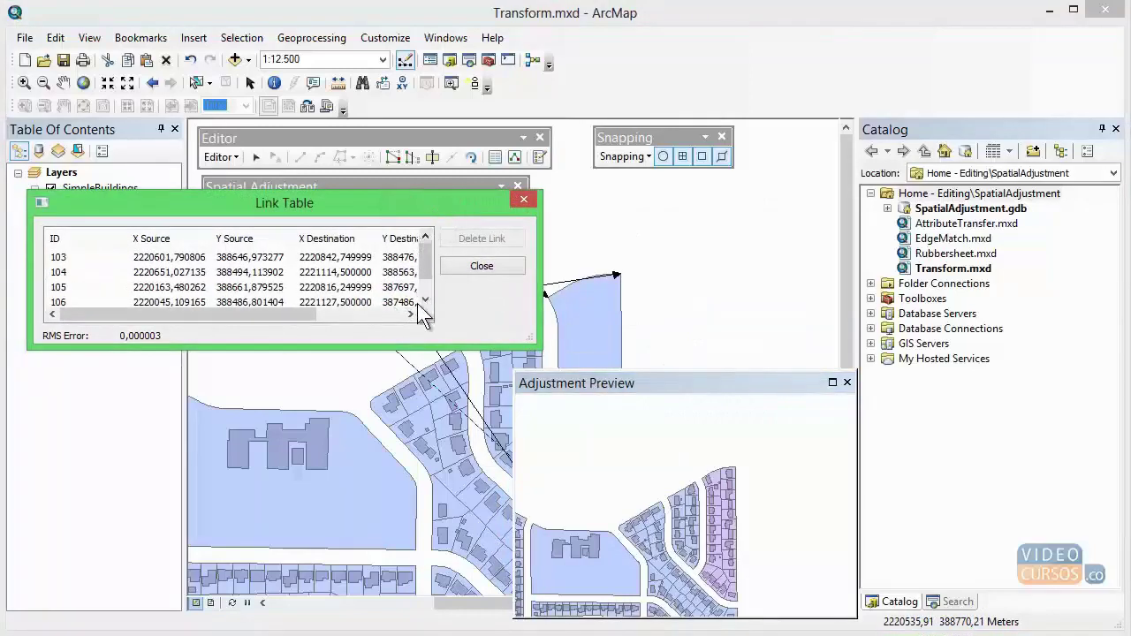
mouse_move(424, 254)
mouse_down()
mouse_move(428, 278)
mouse_move(431, 255)
mouse_move(417, 249)
mouse_up()
drag(215, 312, 320, 314)
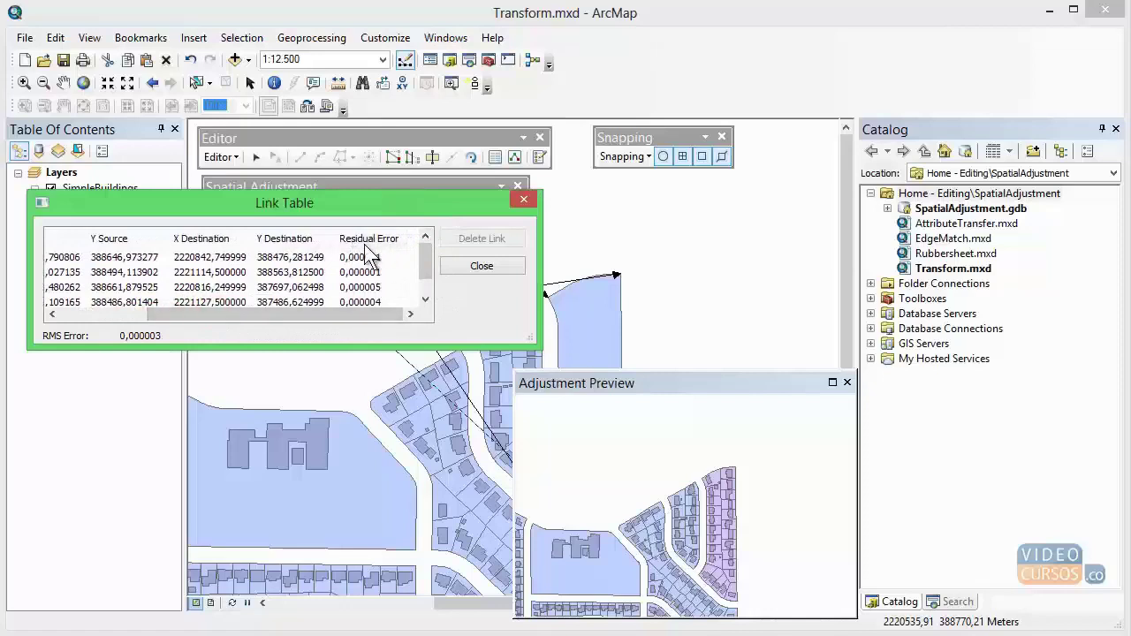
drag(359, 311, 263, 309)
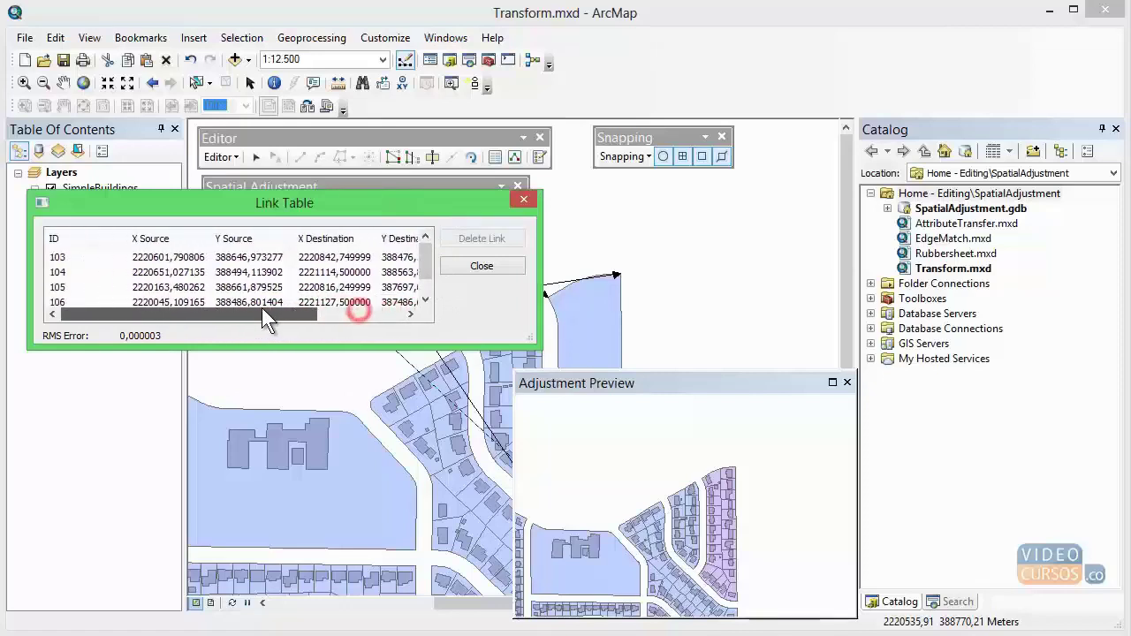
right_click(155, 255)
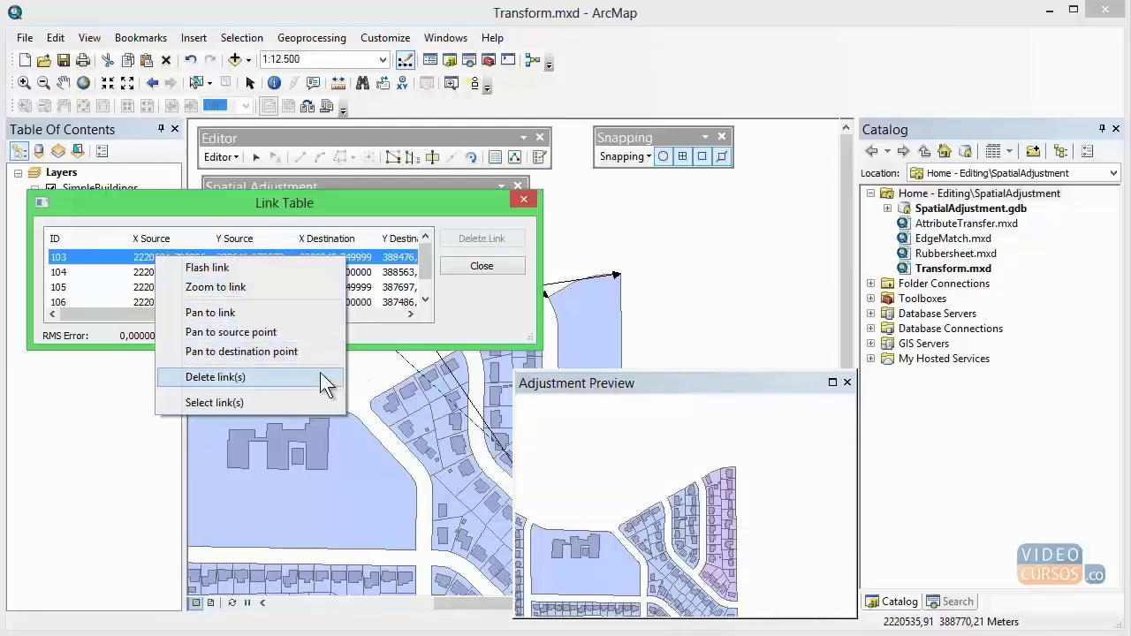
click(301, 207)
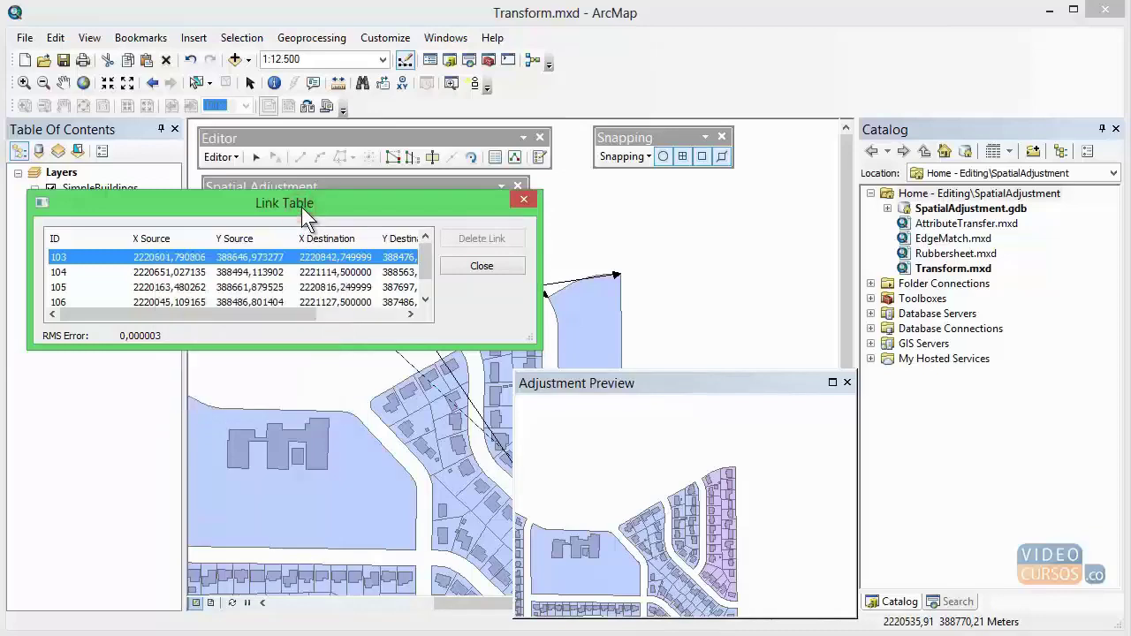
drag(301, 317, 393, 327)
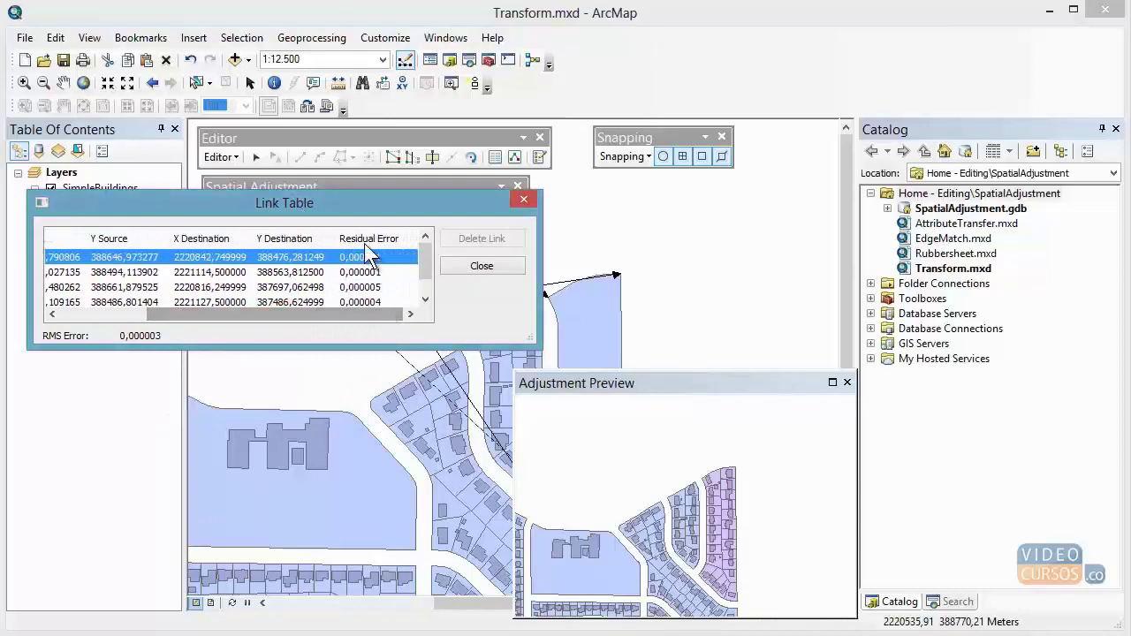
click(507, 268)
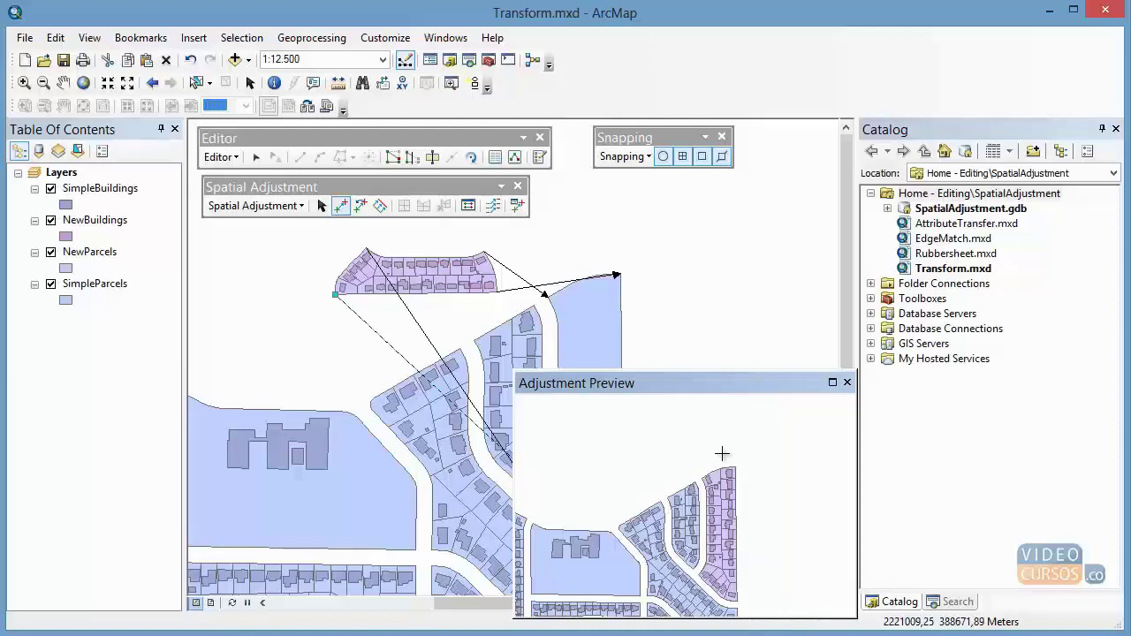
- Apply the spatial adjustment to NewParcels and NewBuildings, and close the adjustment preview
click(292, 205)
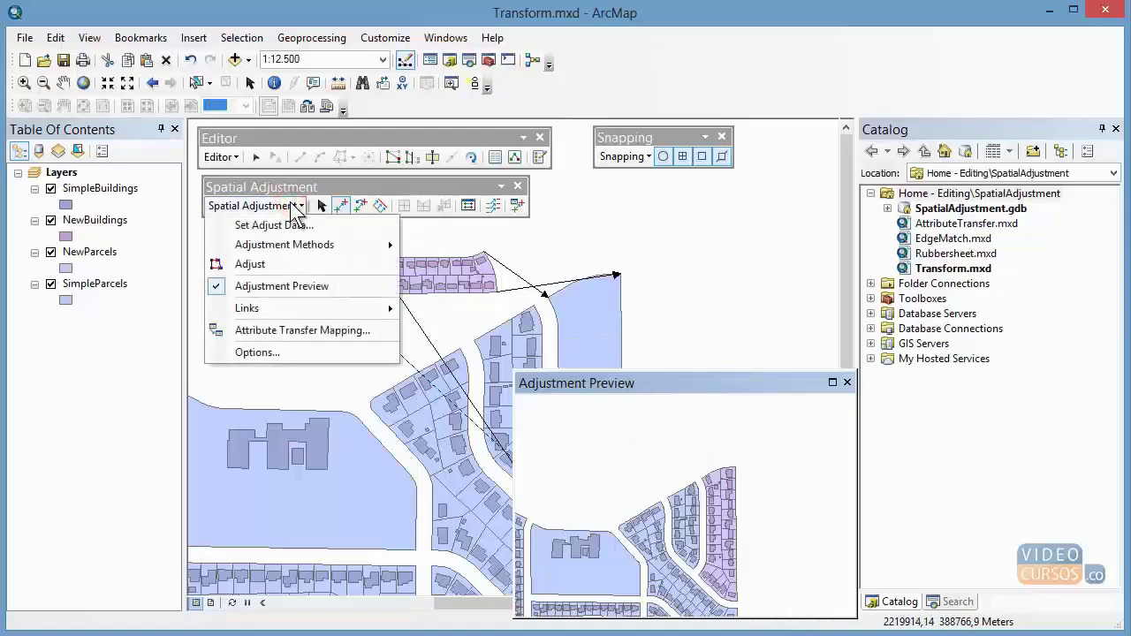
click(260, 265)
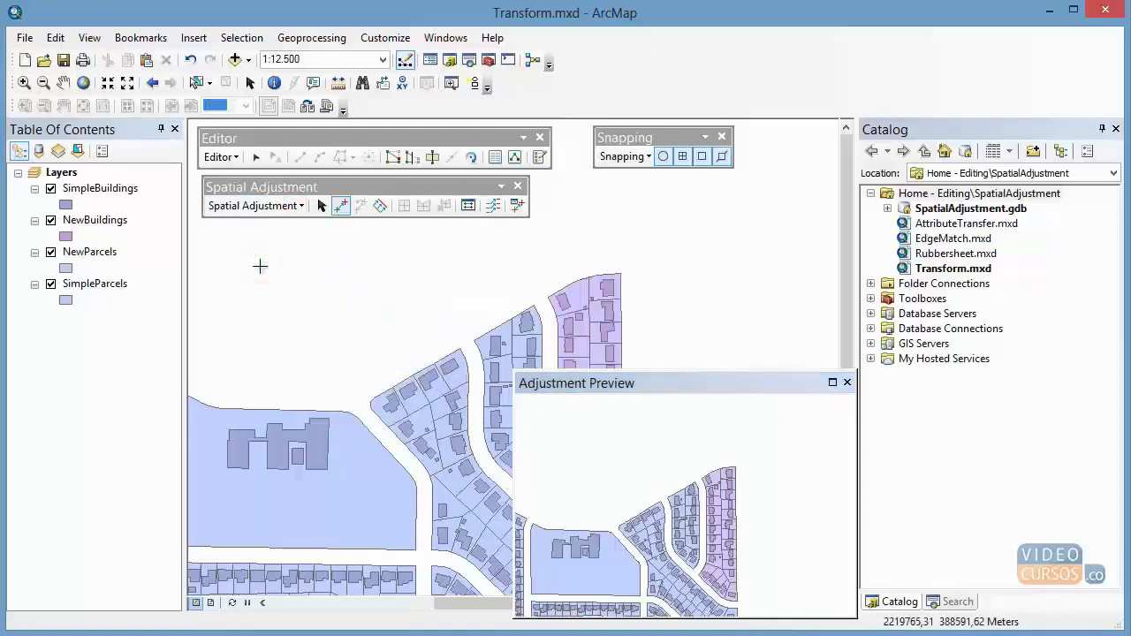
click(847, 383)
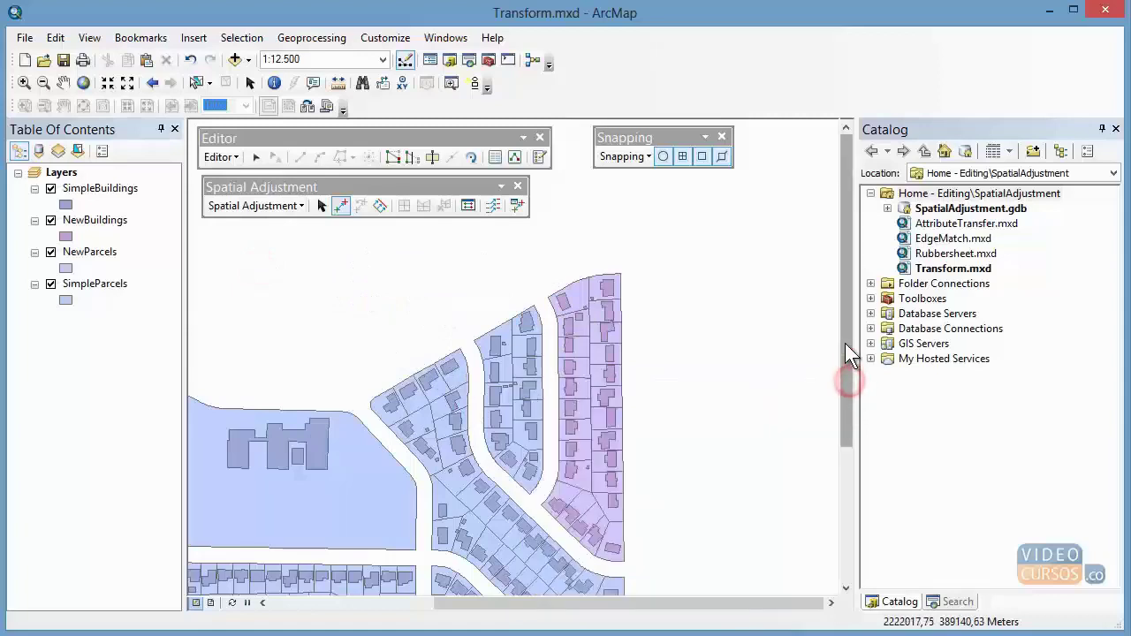
- Stop the edit session and save the edits to the adjusted parcels and buildings
drag(408, 273, 480, 357)
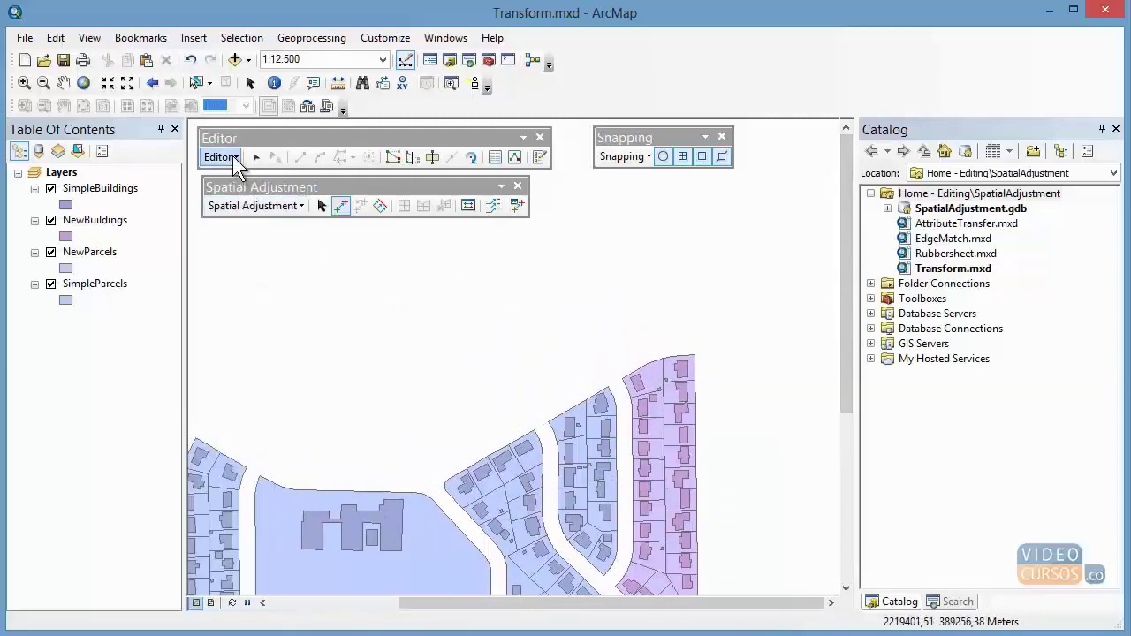
click(232, 157)
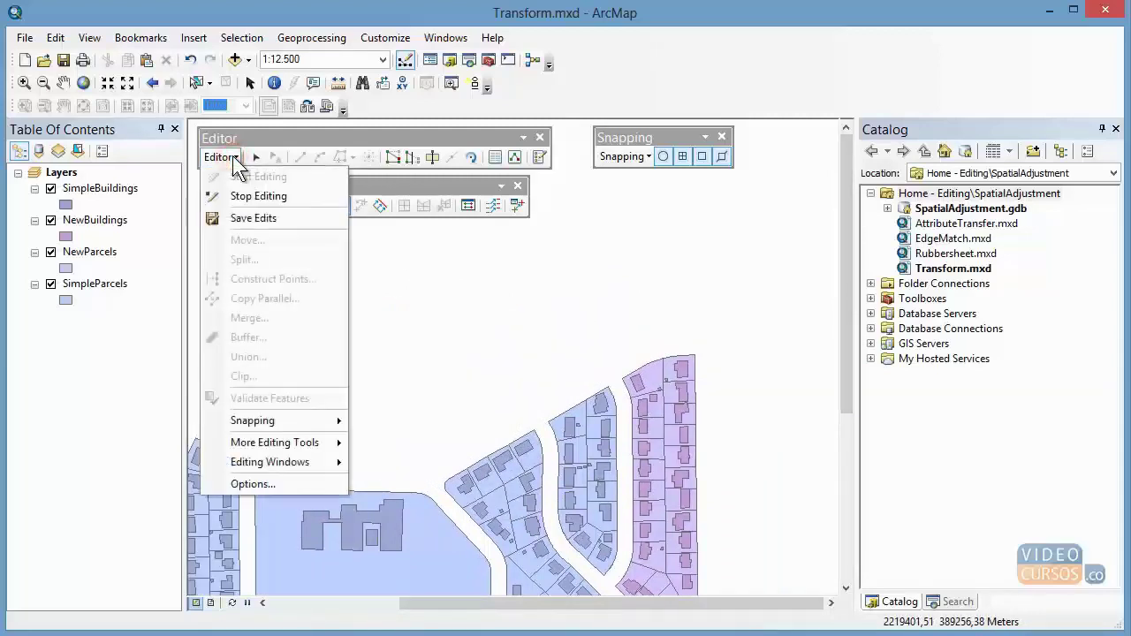
click(262, 196)
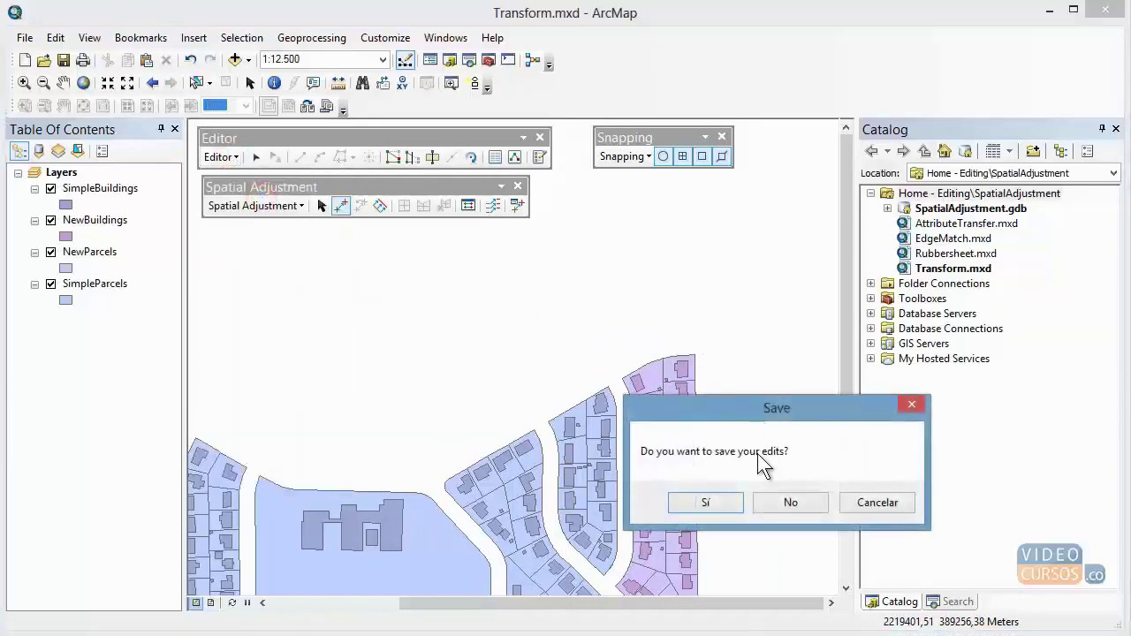
click(727, 504)
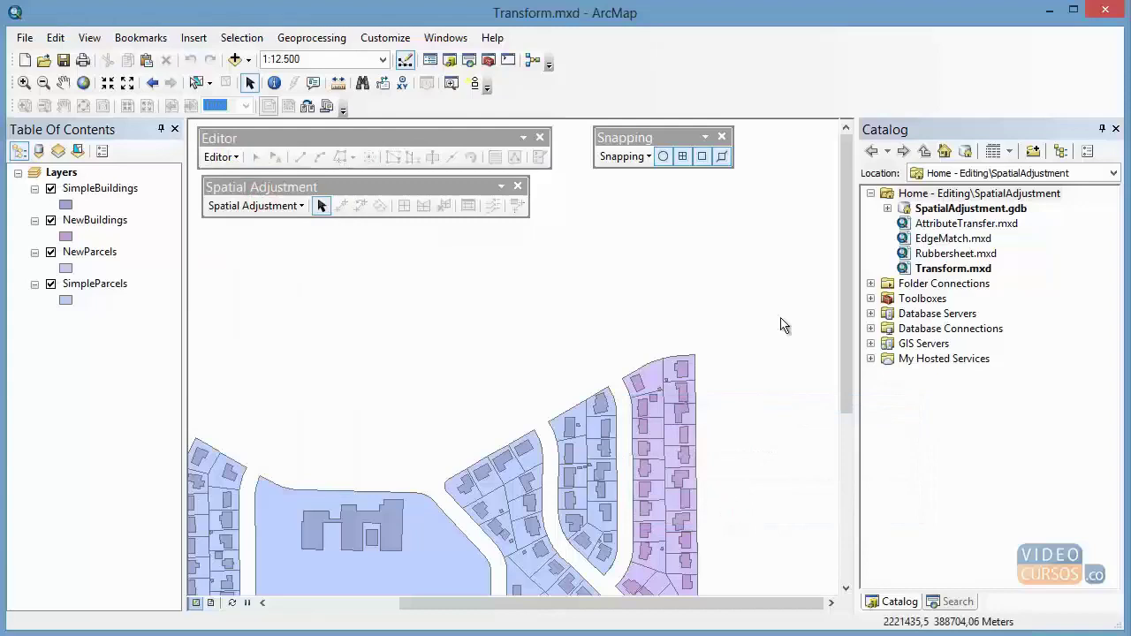